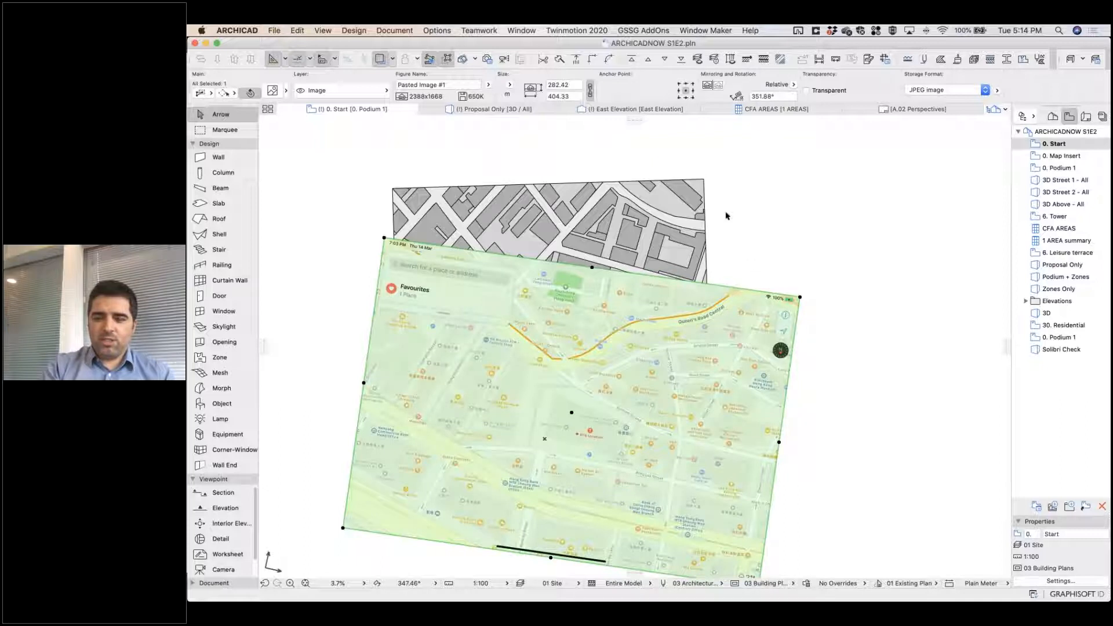
Send the pasted map image behind the site plan slabs and clear the selection.
{"action": "left_click", "coordinate": [678, 59]}
{"action": "left_click", "coordinate": [790, 248]}
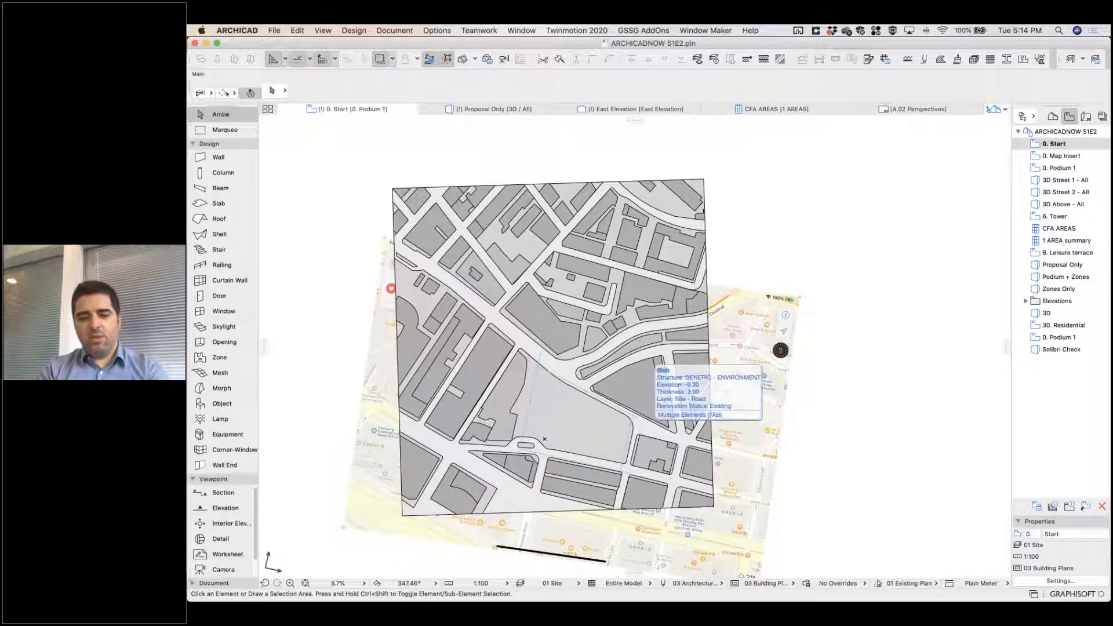
Delete the glass tower morph standing on the vacant site in the 3D model.
{"action": "key", "text": "F3"}
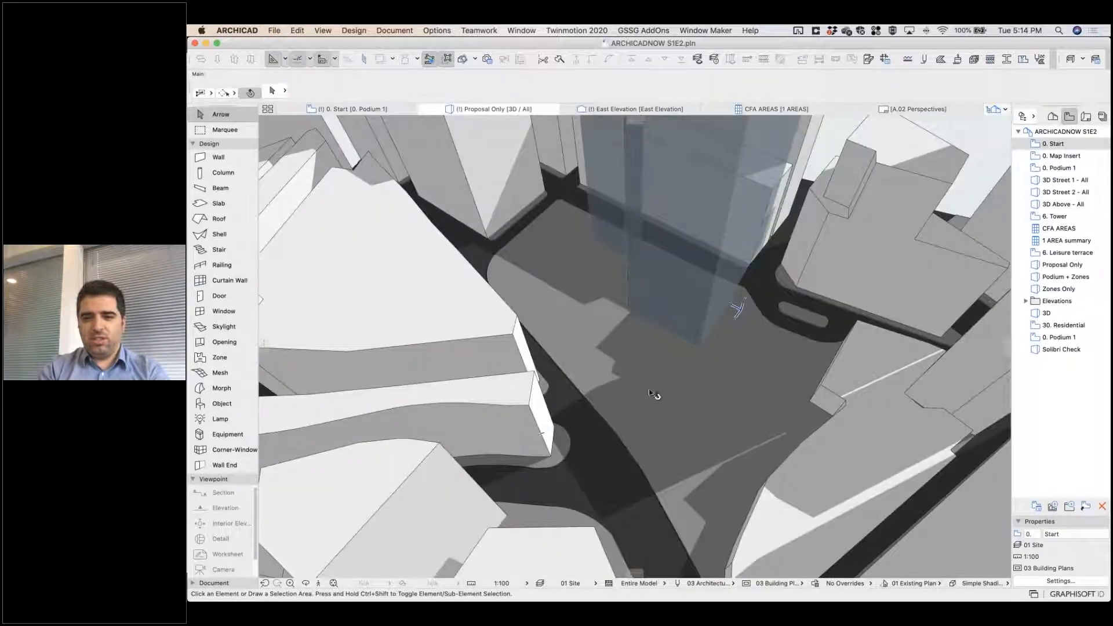
{"action": "left_click", "coordinate": [736, 312]}
{"action": "key", "text": "Delete"}
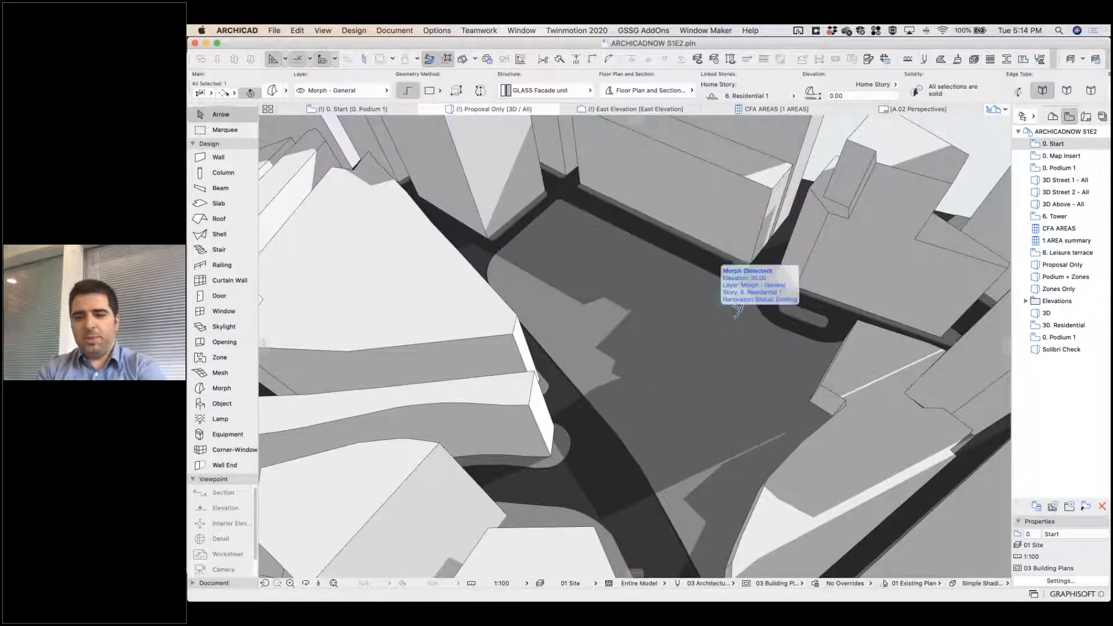
Inspect the slab settings of the long existing building across the street from the vacant site.
{"action": "scroll", "coordinate": [606, 370], "scroll_direction": "down", "scroll_amount": 5}
{"action": "middle_click_drag", "start_coordinate": [417, 481], "coordinate": [330, 458]}
{"action": "mouse_move", "coordinate": [728, 332]}
{"action": "middle_mouse_down"}
{"action": "mouse_move", "coordinate": [666, 400]}
{"action": "mouse_move", "coordinate": [727, 350]}
{"action": "middle_mouse_up"}
{"action": "middle_click_drag", "start_coordinate": [625, 415], "coordinate": [697, 383], "text": "shift"}
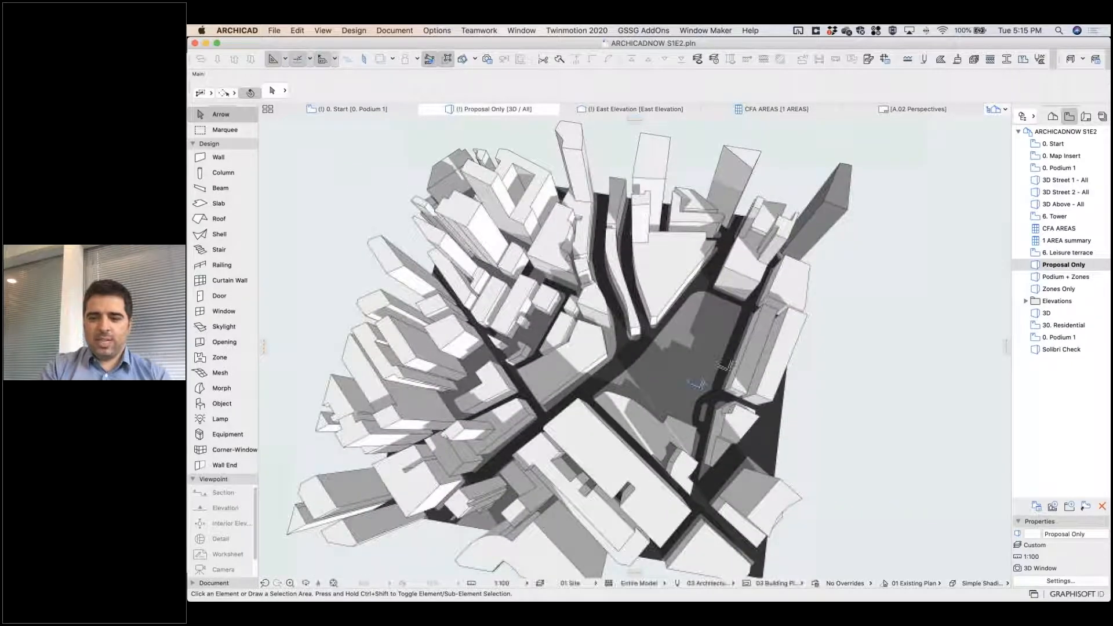
{"action": "scroll", "coordinate": [678, 390], "scroll_direction": "up", "scroll_amount": 2}
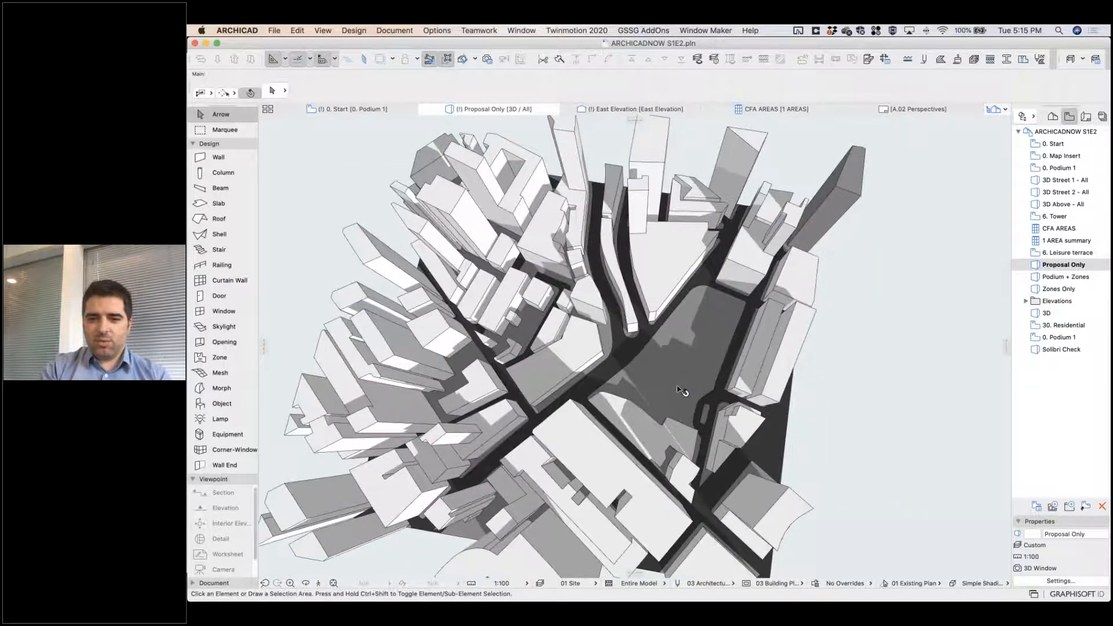
{"action": "scroll", "coordinate": [677, 386], "scroll_direction": "up", "scroll_amount": 5}
{"action": "middle_click_drag", "start_coordinate": [613, 377], "coordinate": [737, 313], "text": "shift"}
{"action": "middle_click_drag", "start_coordinate": [512, 314], "coordinate": [817, 264], "text": "shift"}
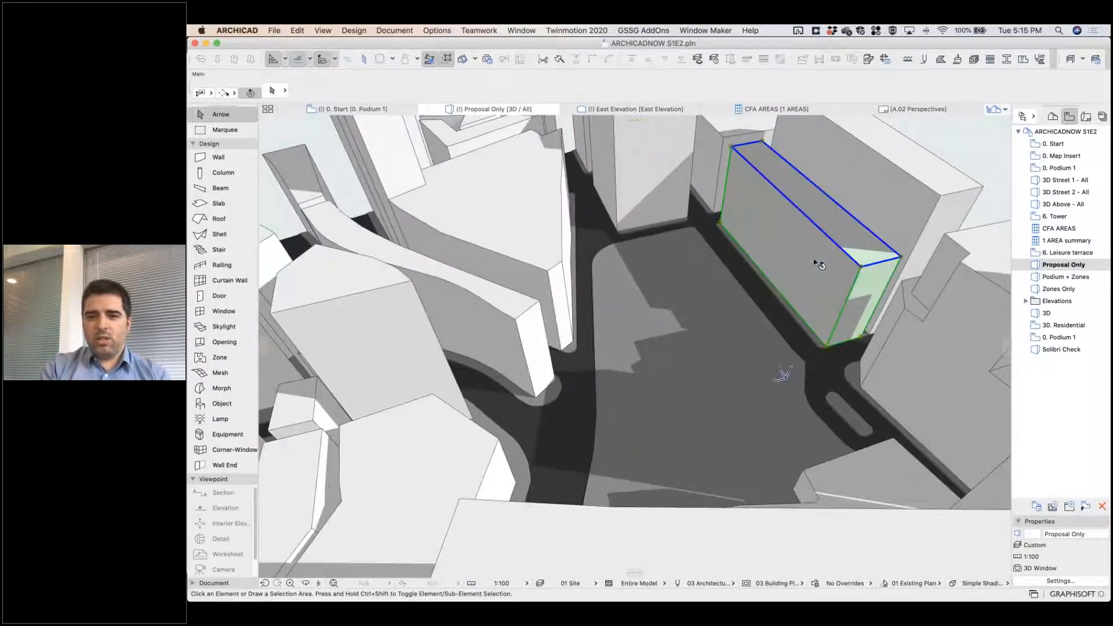
{"action": "left_click", "coordinate": [817, 264]}
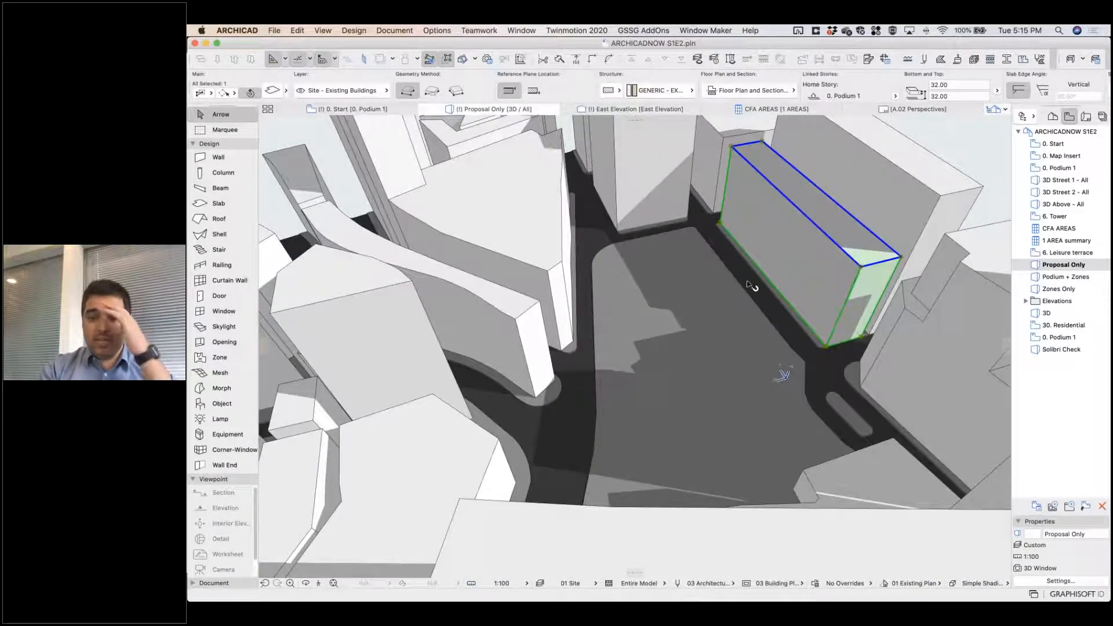
{"action": "left_click", "coordinate": [272, 91]}
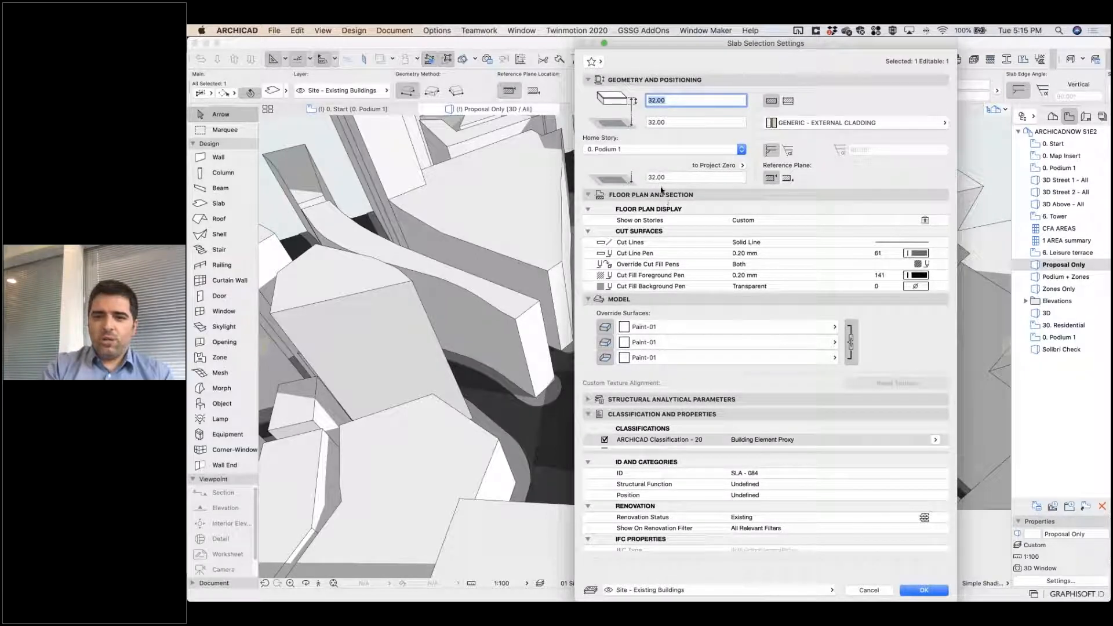
{"action": "left_click", "coordinate": [926, 590]}
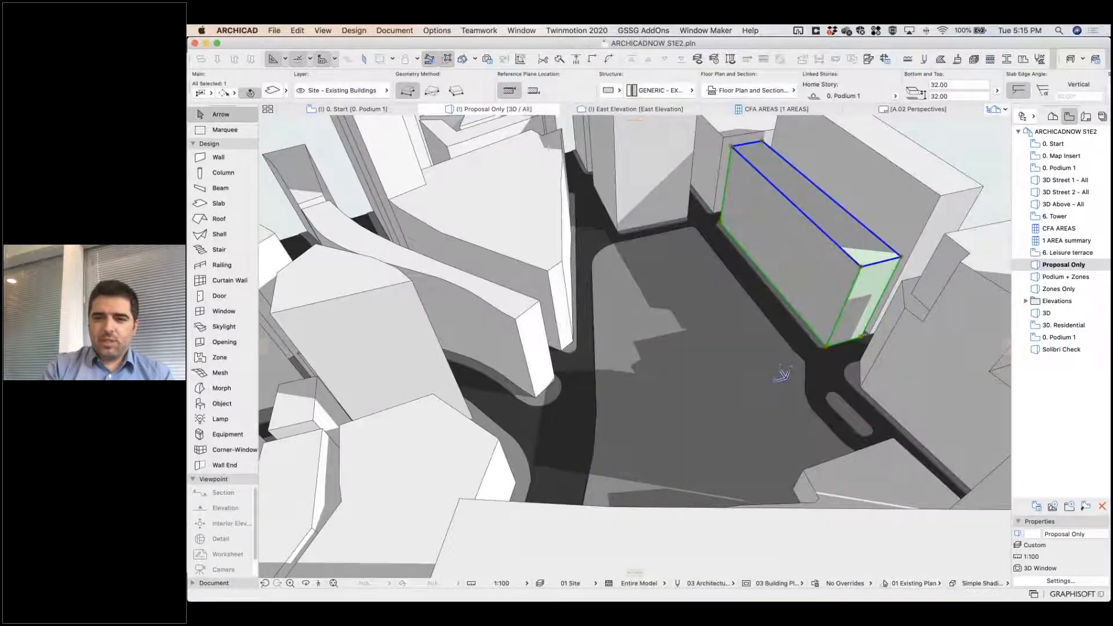
Select the existing building slabs around the vacant site in turn to check their heights.
{"action": "left_click", "coordinate": [555, 313]}
{"action": "left_click", "coordinate": [524, 355]}
{"action": "left_click", "coordinate": [417, 361]}
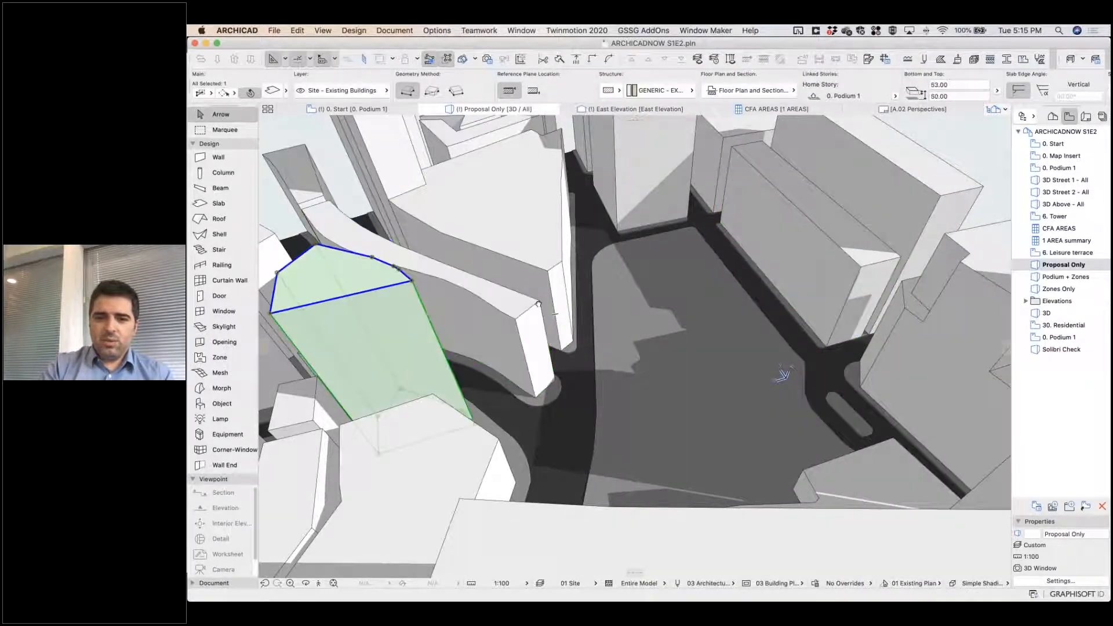
{"action": "middle_click_drag", "start_coordinate": [538, 304], "coordinate": [690, 192]}
{"action": "left_click", "coordinate": [591, 363]}
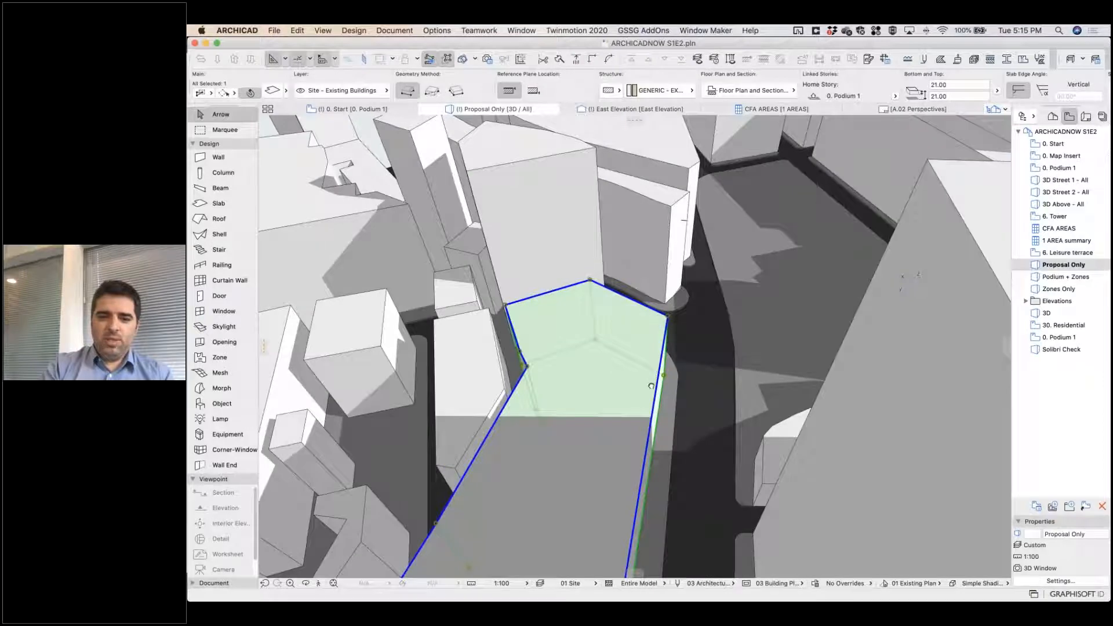
Stretch the narrow curved existing building slab near the vacant site to a height of 38 m.
{"action": "middle_click_drag", "start_coordinate": [636, 392], "coordinate": [591, 387]}
{"action": "left_click", "coordinate": [749, 372]}
{"action": "left_click", "coordinate": [739, 352]}
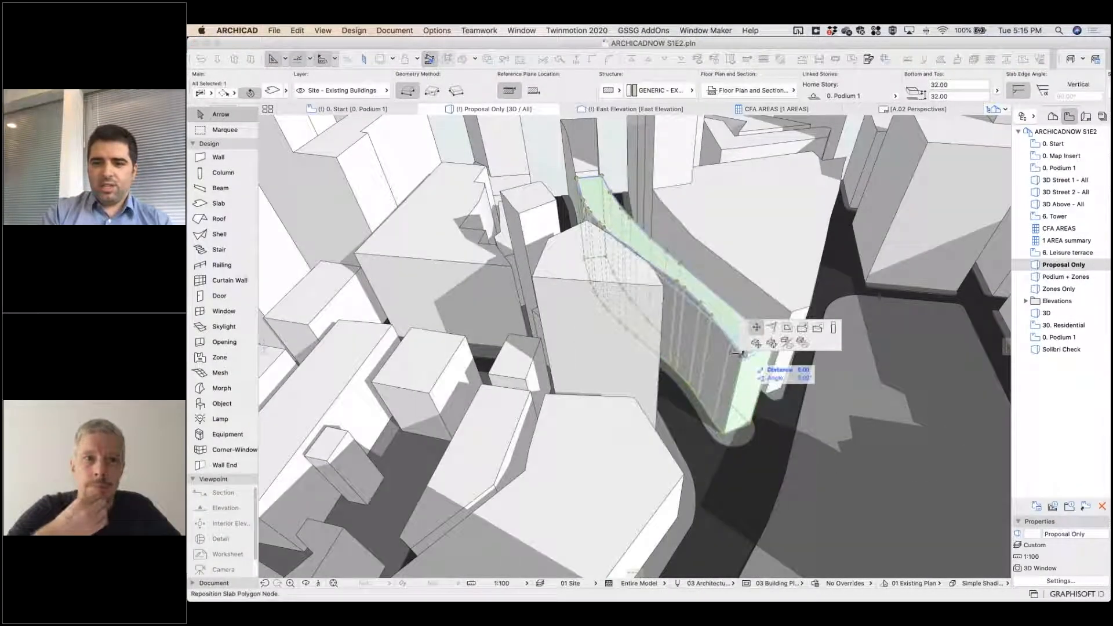
{"action": "left_click", "coordinate": [786, 328]}
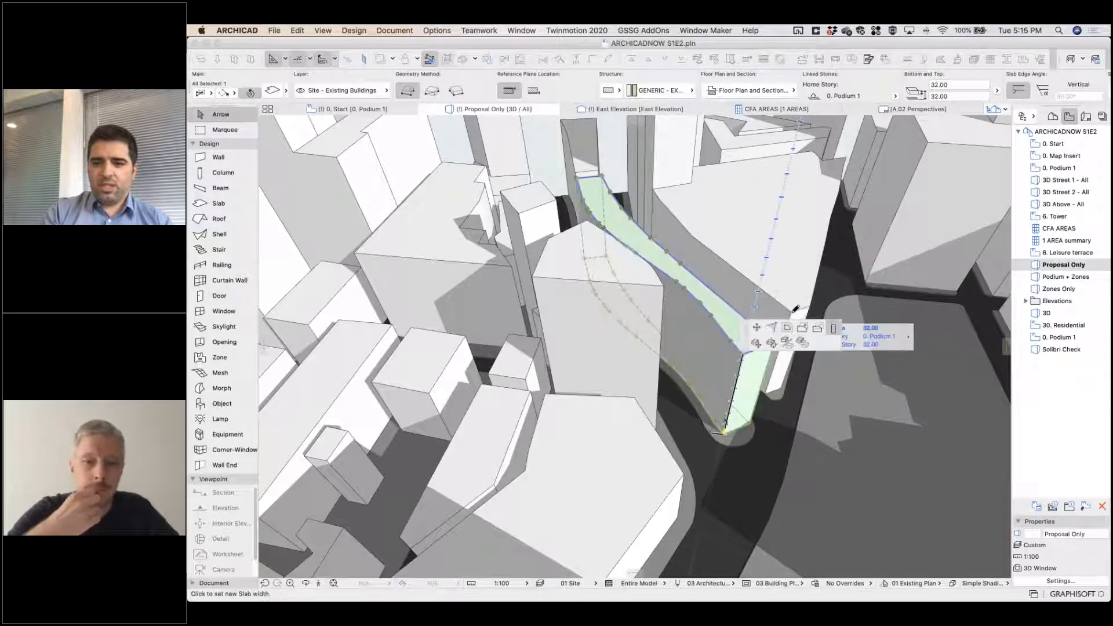
{"action": "middle_click_drag", "start_coordinate": [711, 308], "coordinate": [628, 196], "text": "shift"}
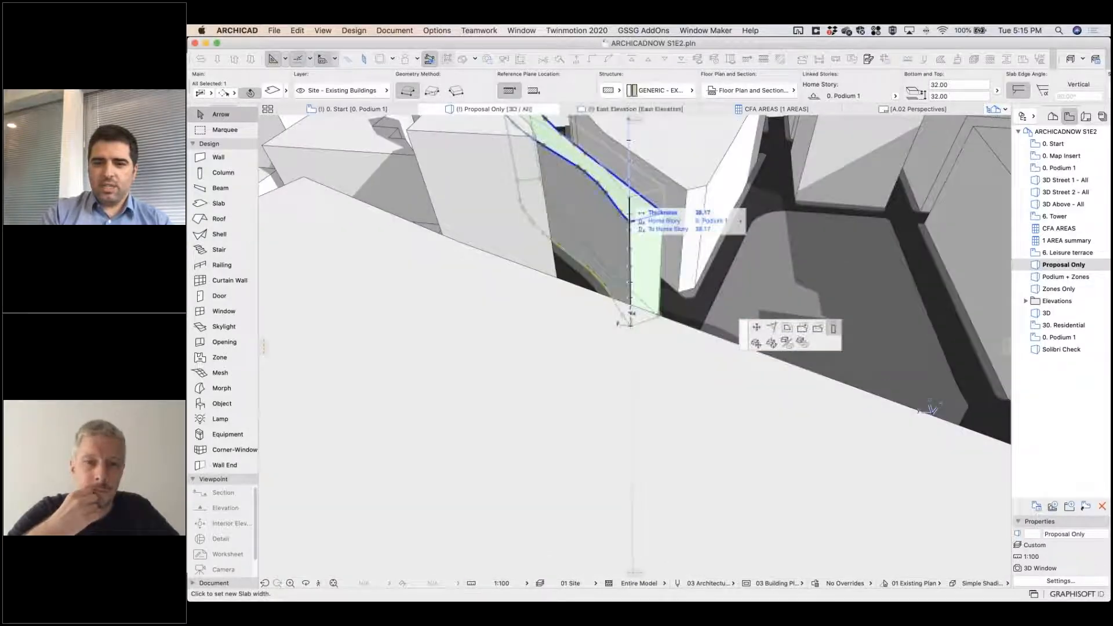
{"action": "left_click", "coordinate": [630, 198]}
Lower the wedge-shaped building to the 6. Residential 1 story level and raise the low polygonal building beyond the curved one to 38 m.
{"action": "middle_click_drag", "start_coordinate": [648, 252], "coordinate": [671, 376], "text": "shift"}
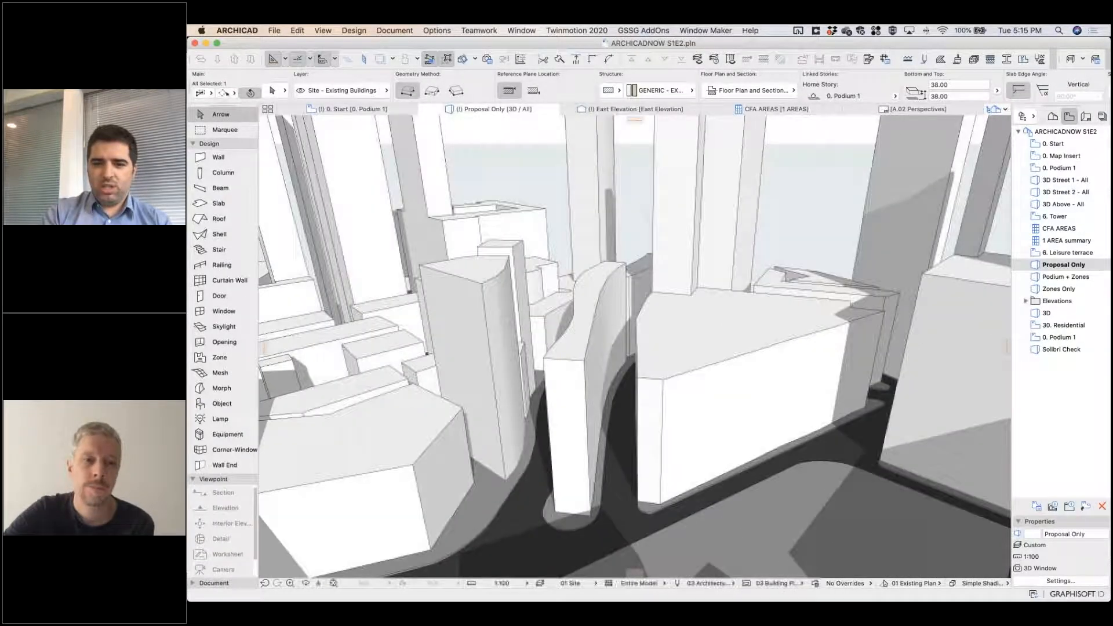
{"action": "left_click", "coordinate": [671, 376]}
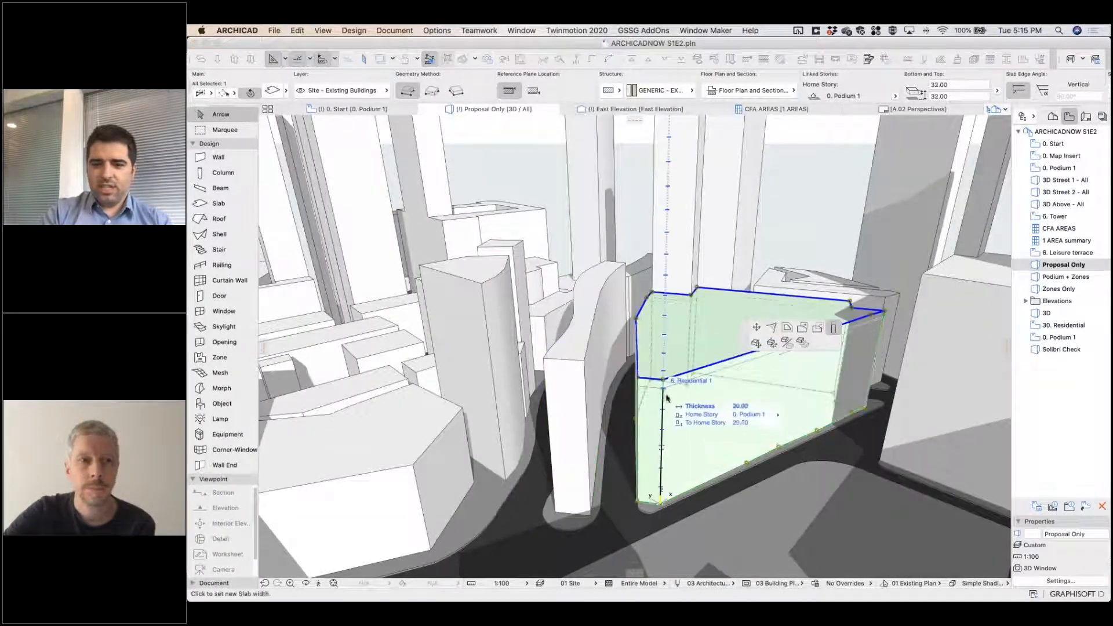
{"action": "left_click", "coordinate": [446, 440]}
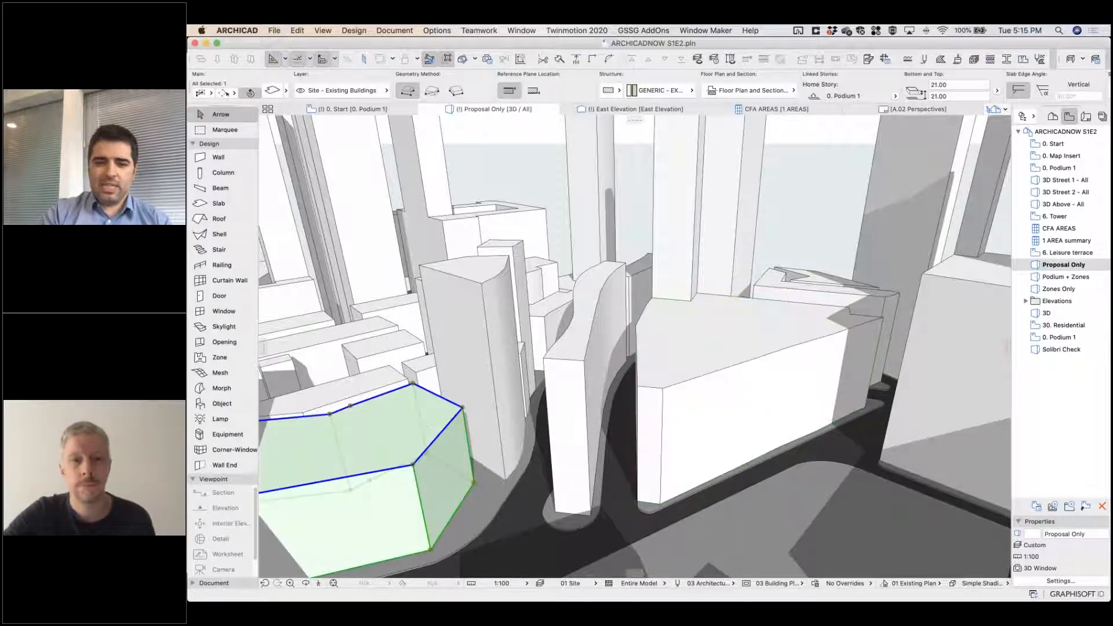
{"action": "left_click", "coordinate": [464, 409]}
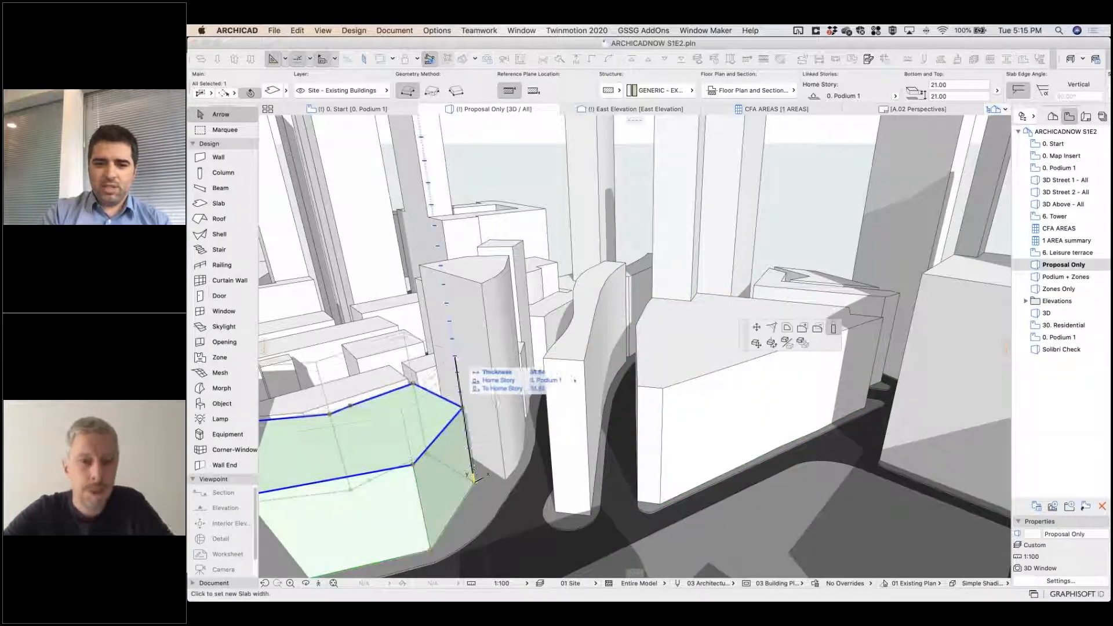
{"action": "left_click", "coordinate": [471, 360]}
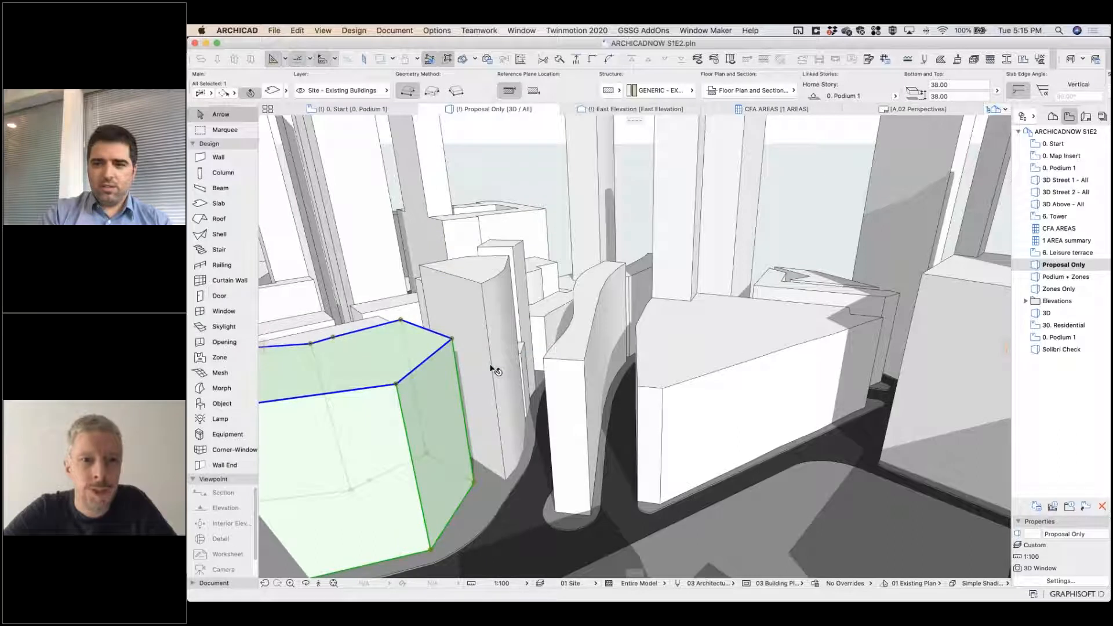
{"action": "key", "text": "Escape"}
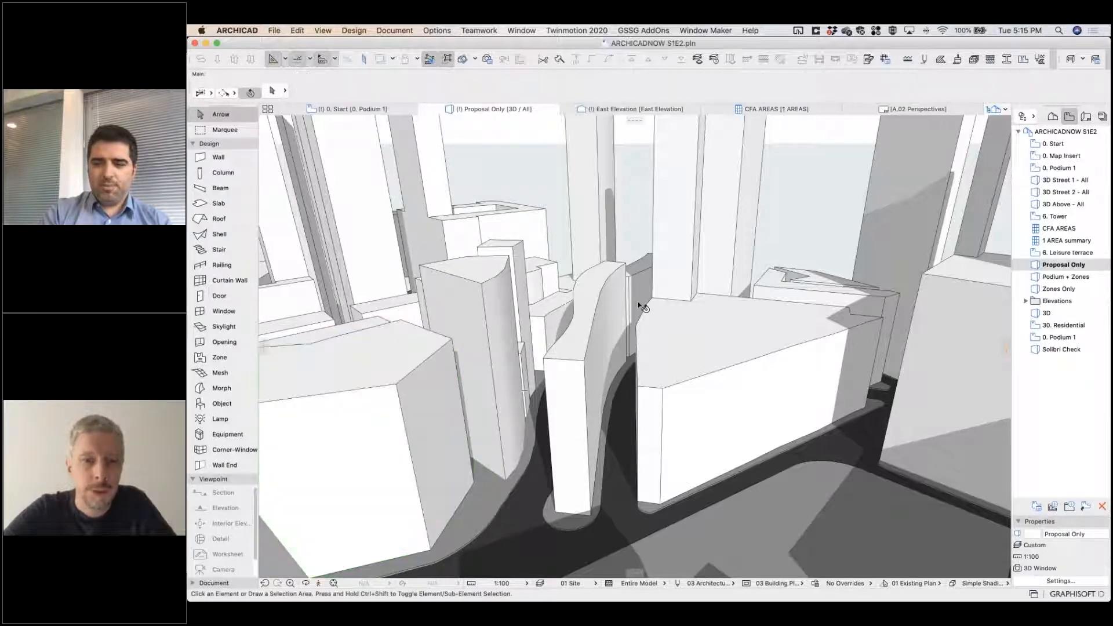
Select the vacant site's ground slab between the surrounding streets in the 3D model.
{"action": "left_click", "coordinate": [629, 228]}
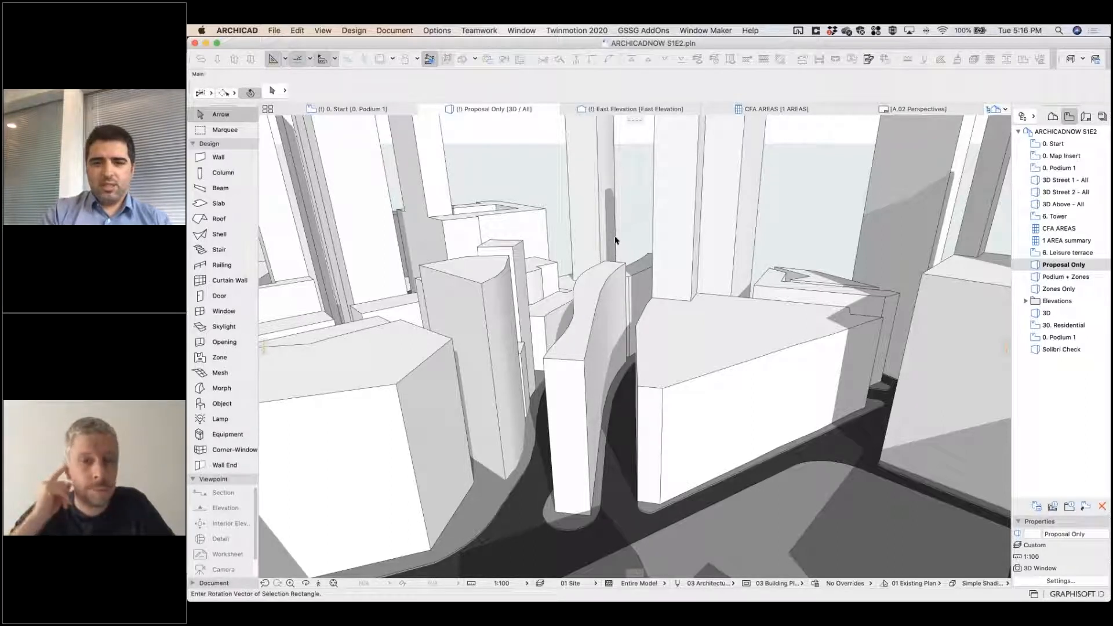
{"action": "key", "text": "Escape"}
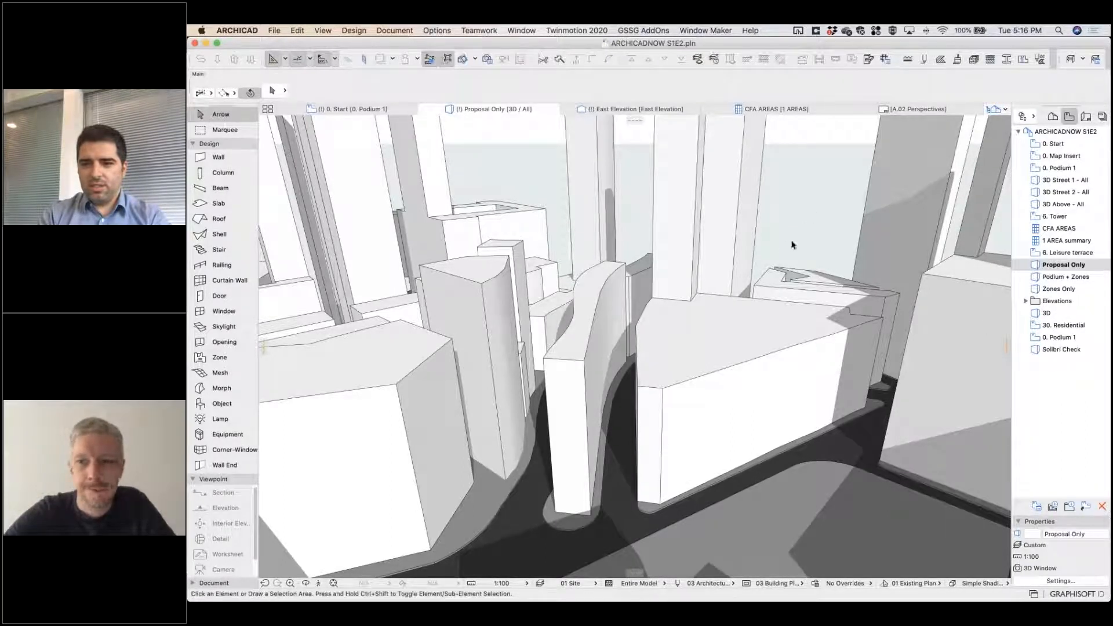
{"action": "middle_click_drag", "start_coordinate": [722, 273], "coordinate": [985, 209], "text": "shift"}
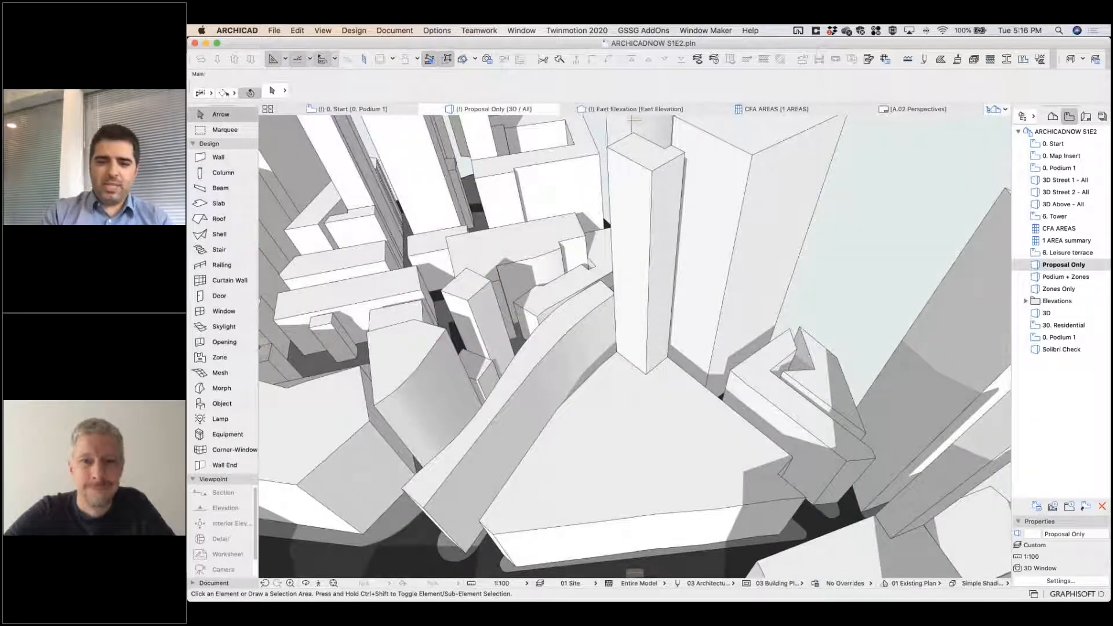
{"action": "scroll", "coordinate": [718, 248], "scroll_direction": "down", "scroll_amount": 6}
{"action": "middle_click_drag", "start_coordinate": [718, 249], "coordinate": [666, 349]}
{"action": "left_click", "coordinate": [665, 348]}
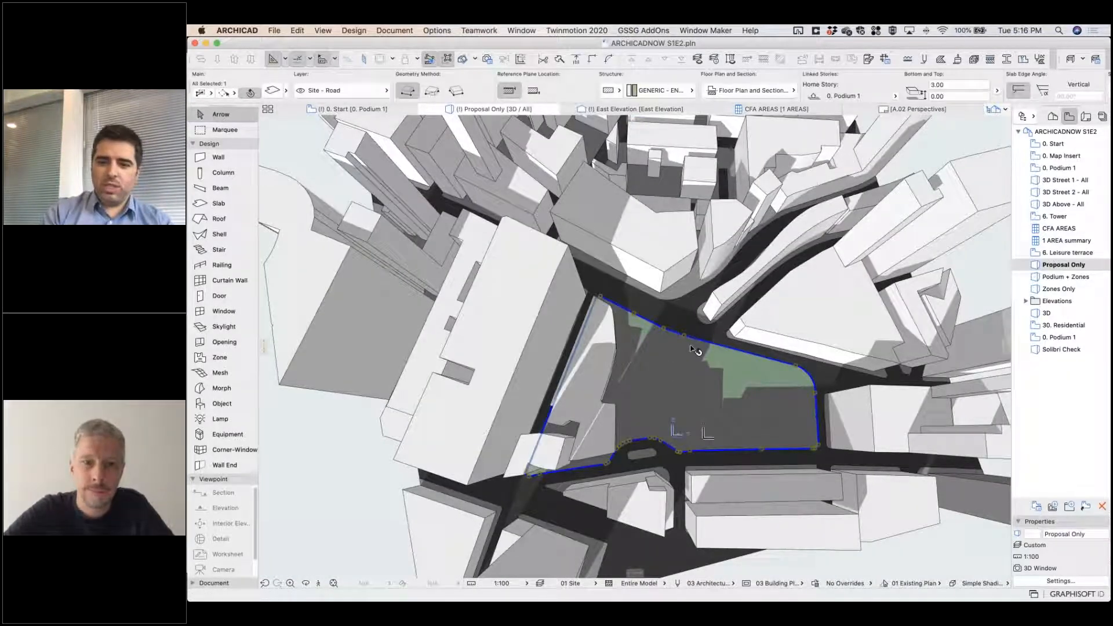
{"action": "middle_click_drag", "start_coordinate": [649, 414], "coordinate": [739, 447], "text": "shift"}
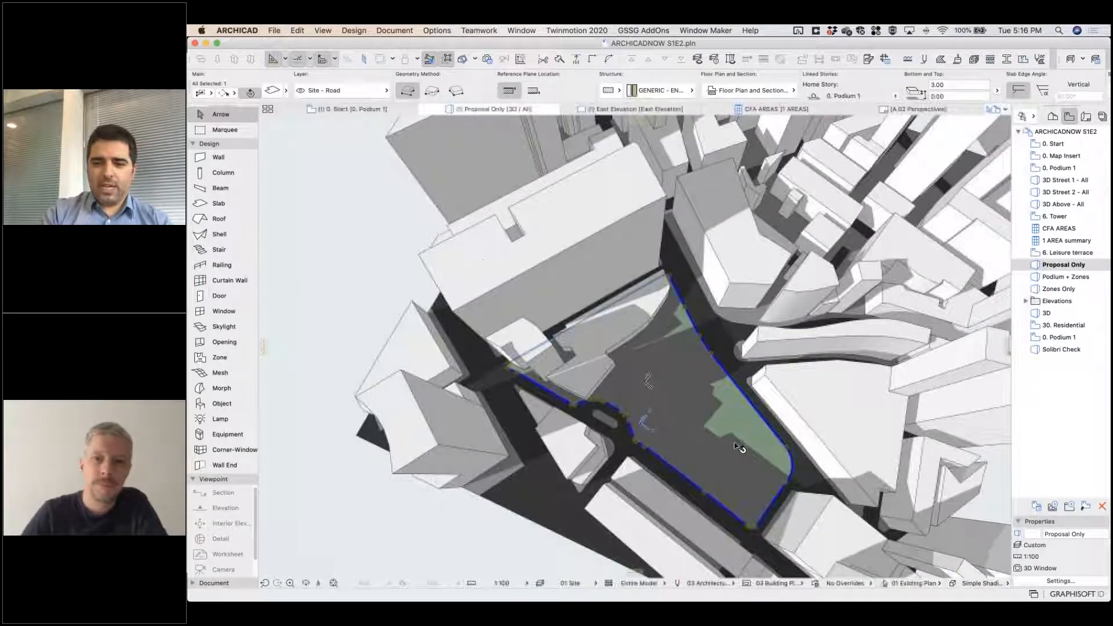
Bring the map image to the front of the 0. Start plan, examine the site location, and send it back behind the slabs.
{"action": "left_click", "coordinate": [336, 110]}
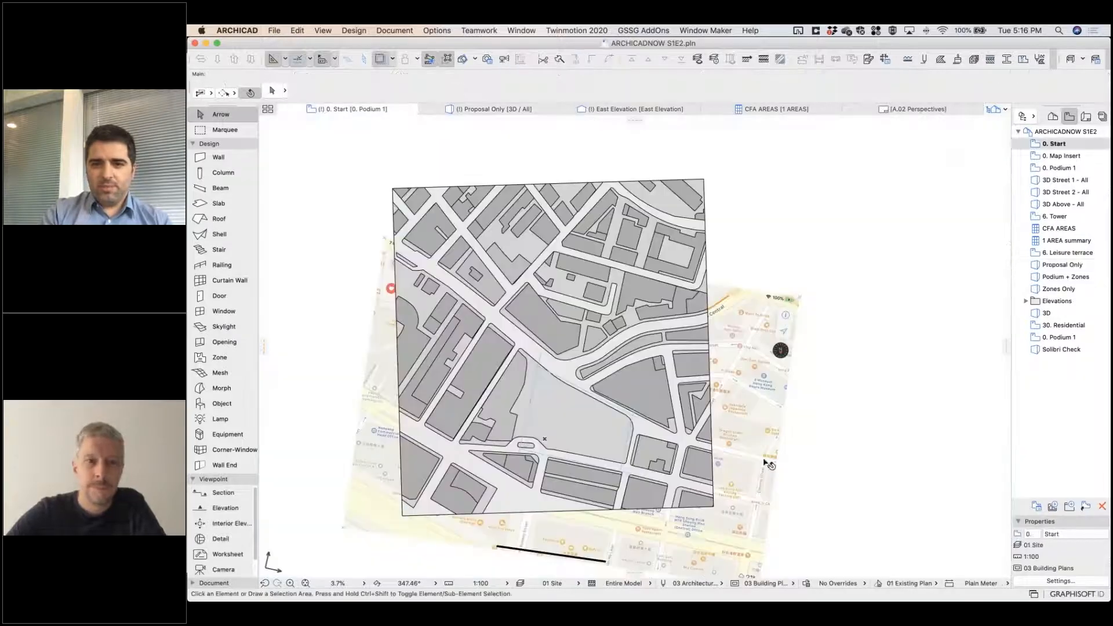
{"action": "left_click", "coordinate": [744, 474]}
{"action": "left_click", "coordinate": [631, 58]}
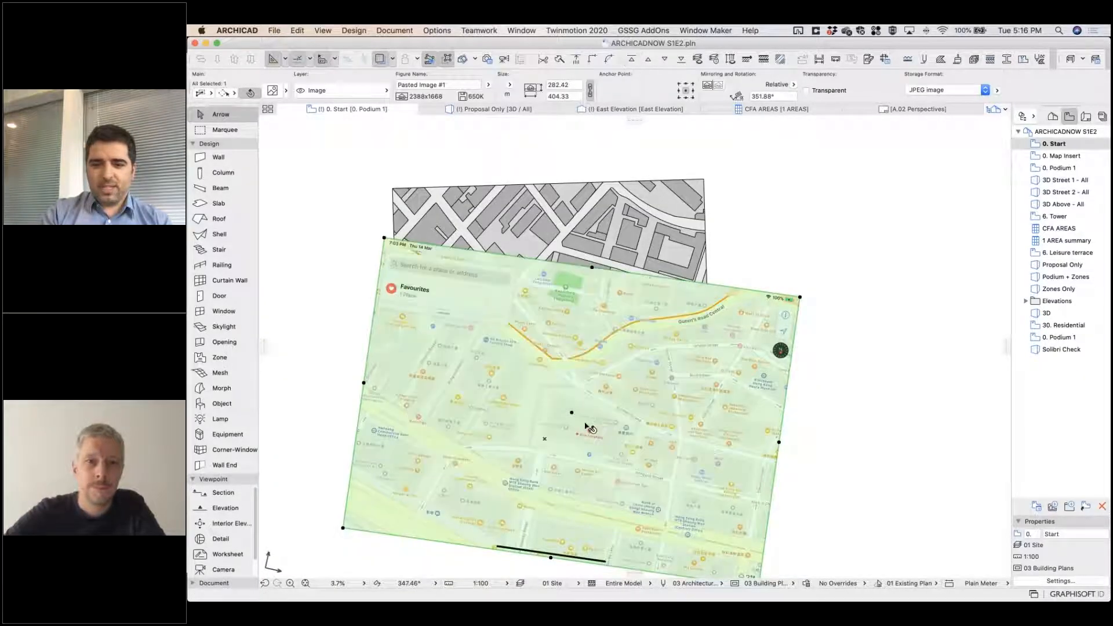
{"action": "scroll", "coordinate": [585, 428], "scroll_direction": "up", "scroll_amount": 5}
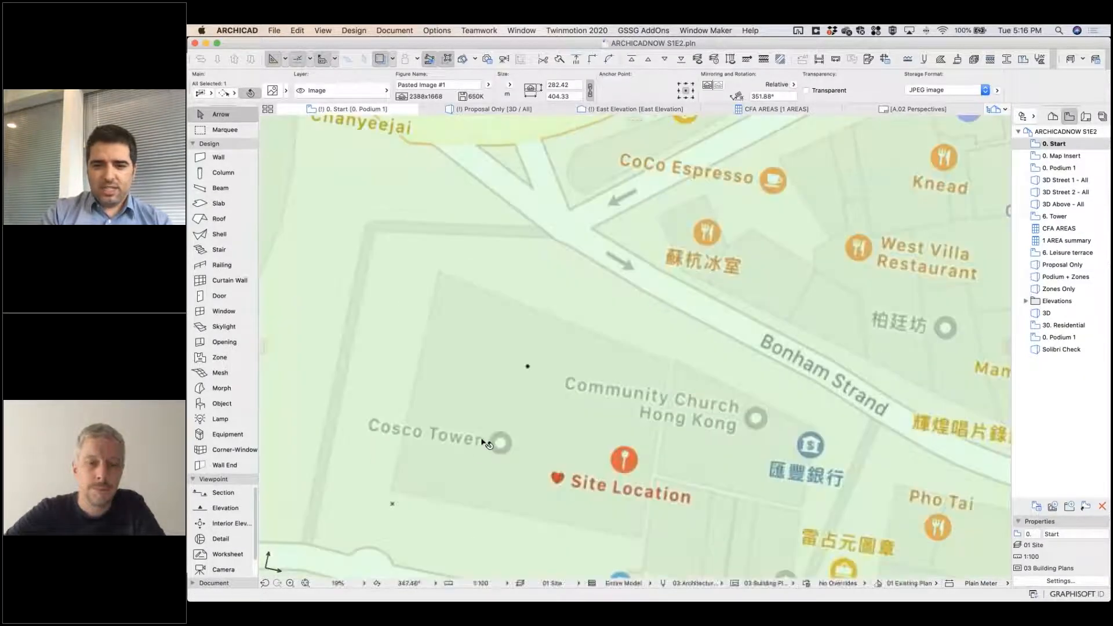
{"action": "scroll", "coordinate": [519, 378], "scroll_direction": "down", "scroll_amount": 5}
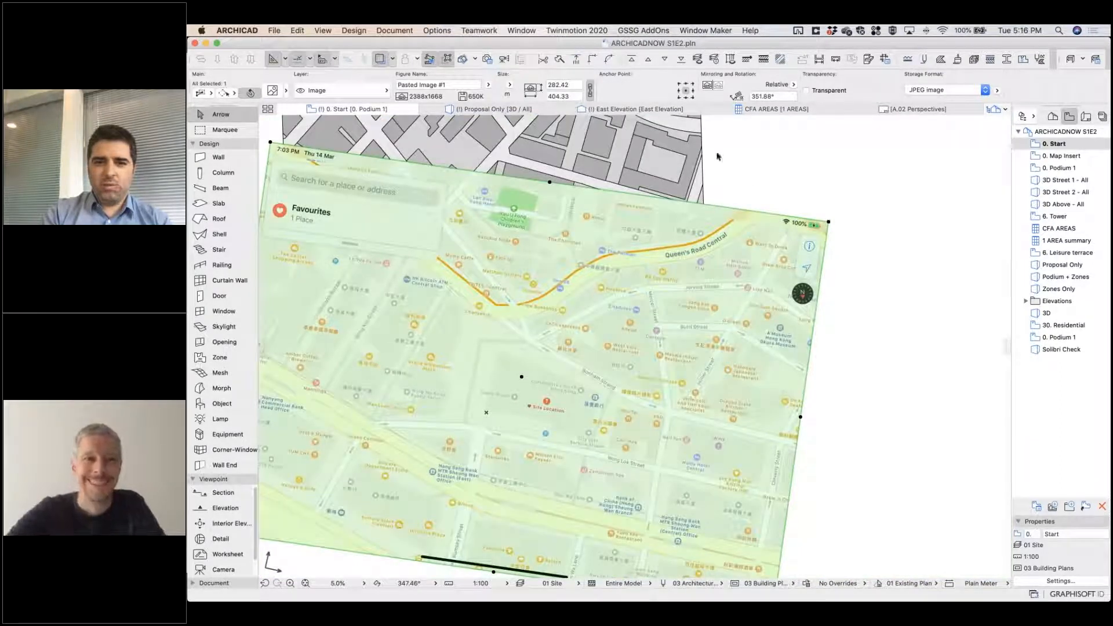
{"action": "left_click", "coordinate": [680, 59]}
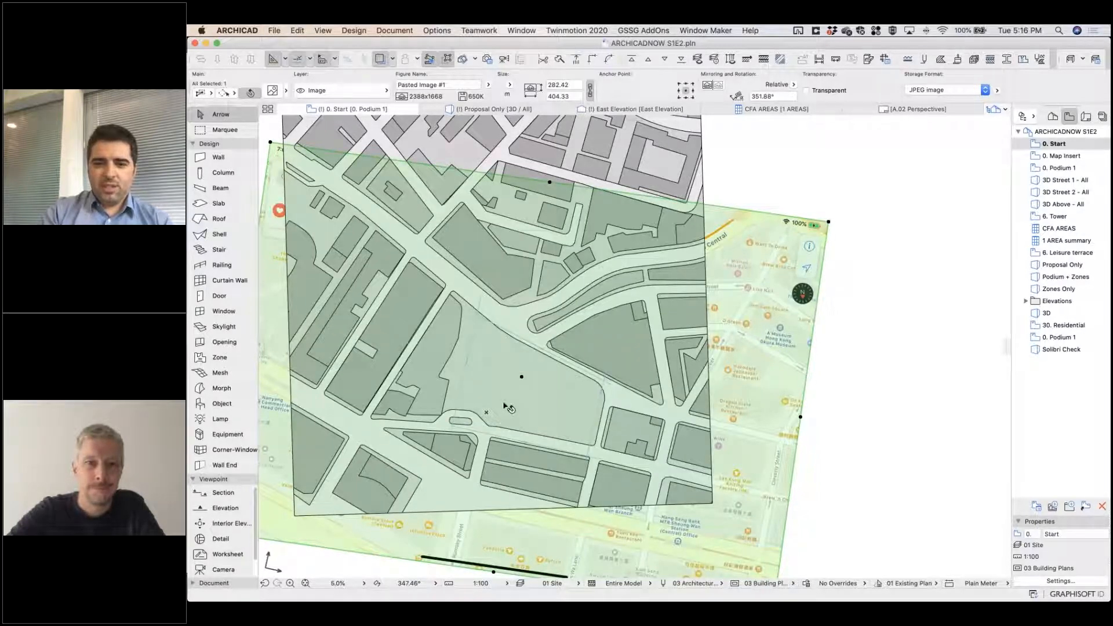
{"action": "scroll", "coordinate": [508, 407], "scroll_direction": "up", "scroll_amount": 2}
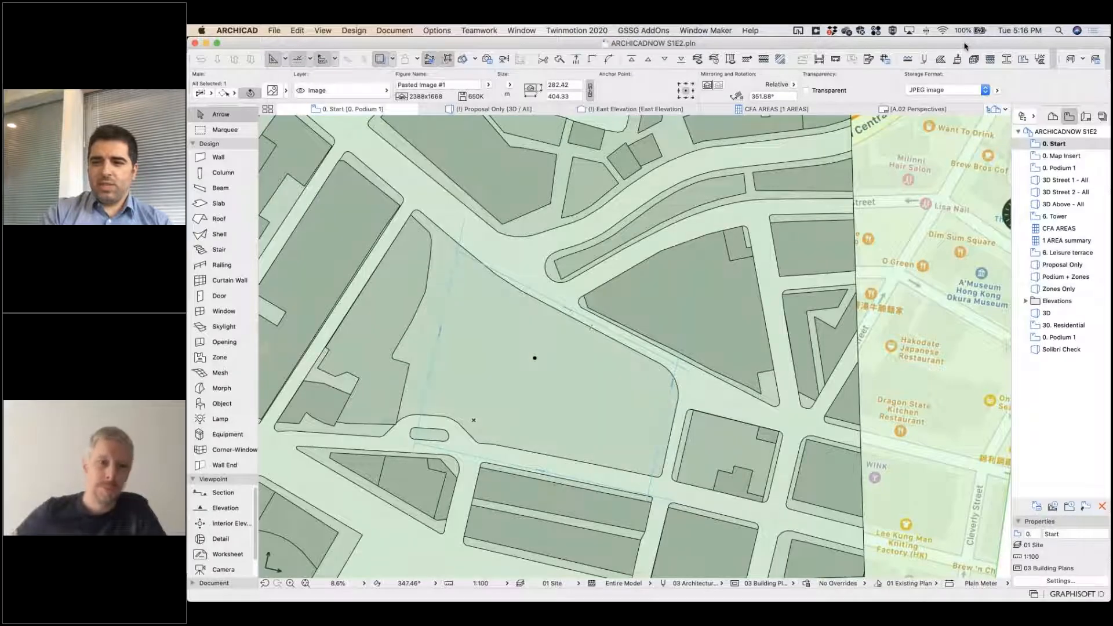
Open the Story Settings from the project's story list and review the heights of the podium and residential stories.
{"action": "left_click", "coordinate": [1052, 116]}
{"action": "scroll", "coordinate": [1054, 216], "scroll_direction": "up", "scroll_amount": 5}
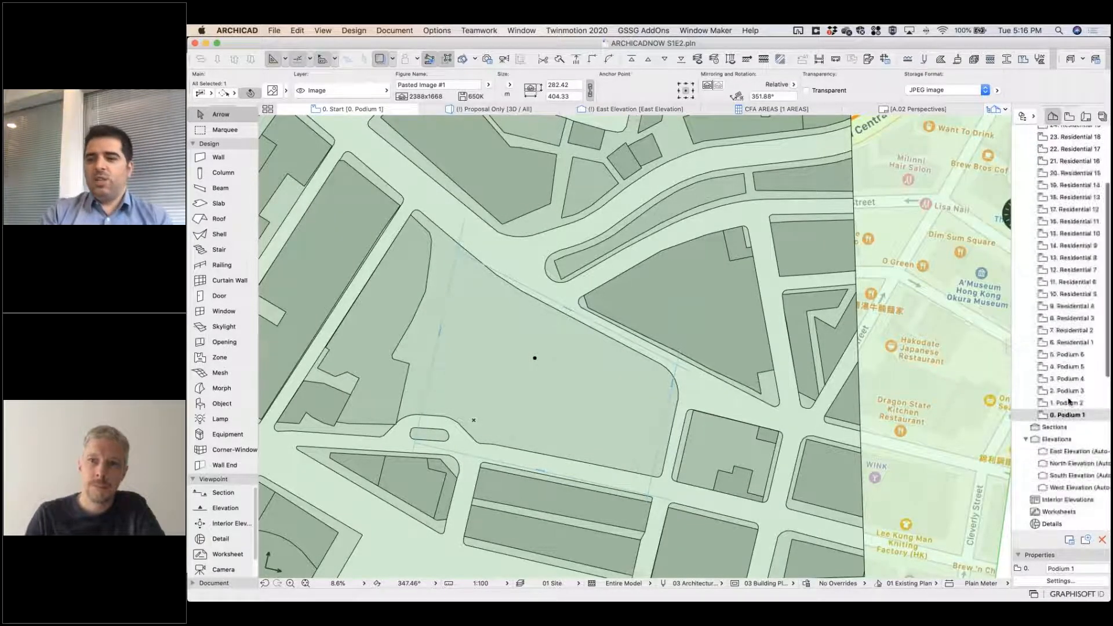
{"action": "right_click", "coordinate": [1064, 416]}
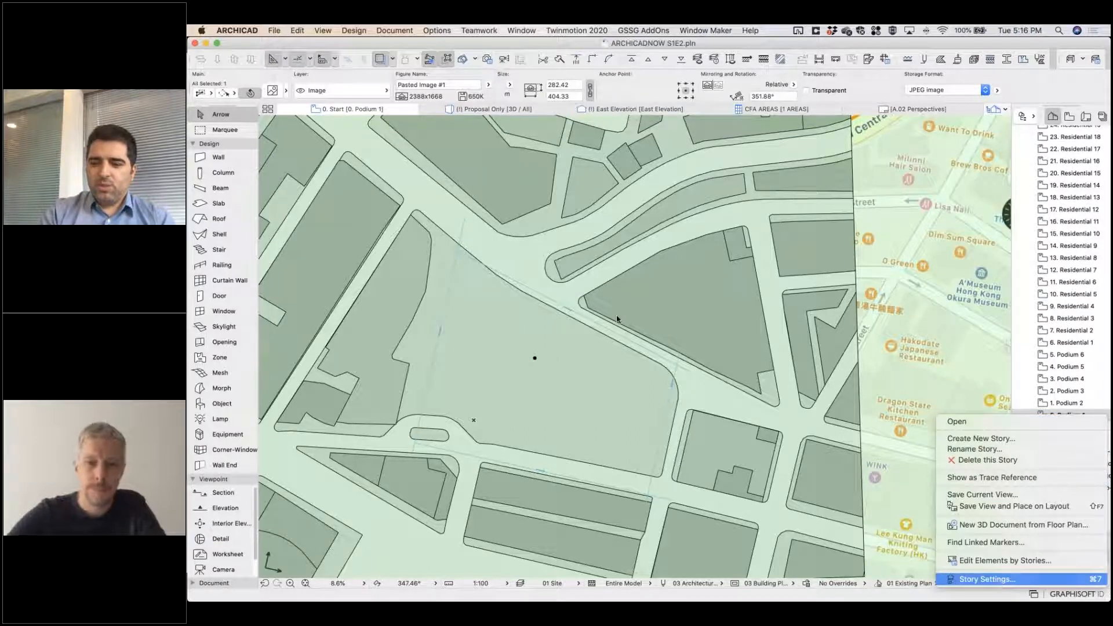
{"action": "scroll", "coordinate": [620, 272], "scroll_direction": "down", "scroll_amount": 1}
{"action": "left_click_drag", "start_coordinate": [560, 253], "coordinate": [573, 307]}
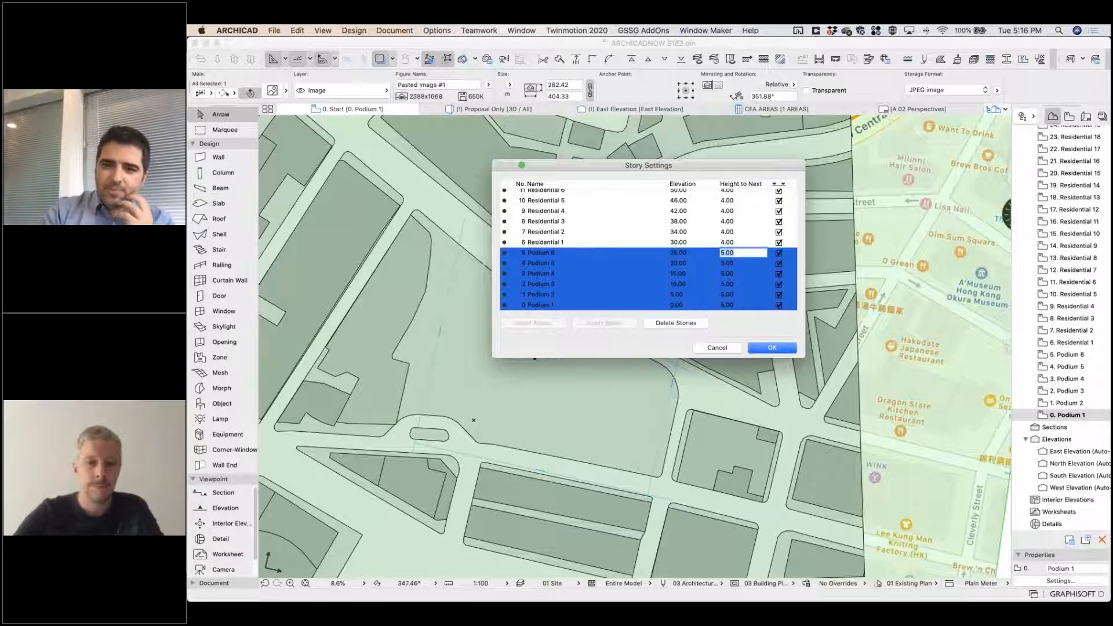
{"action": "scroll", "coordinate": [732, 249], "scroll_direction": "up", "scroll_amount": 10}
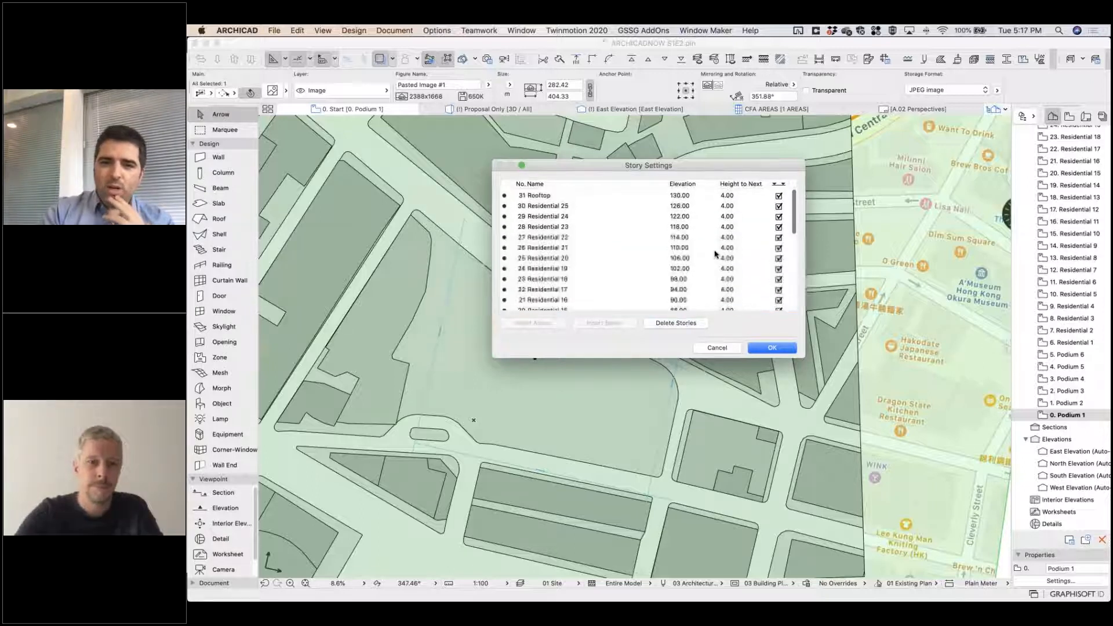
Insert two stories above Residential 25 and name the lower one MEP Room.
{"action": "left_click", "coordinate": [548, 206]}
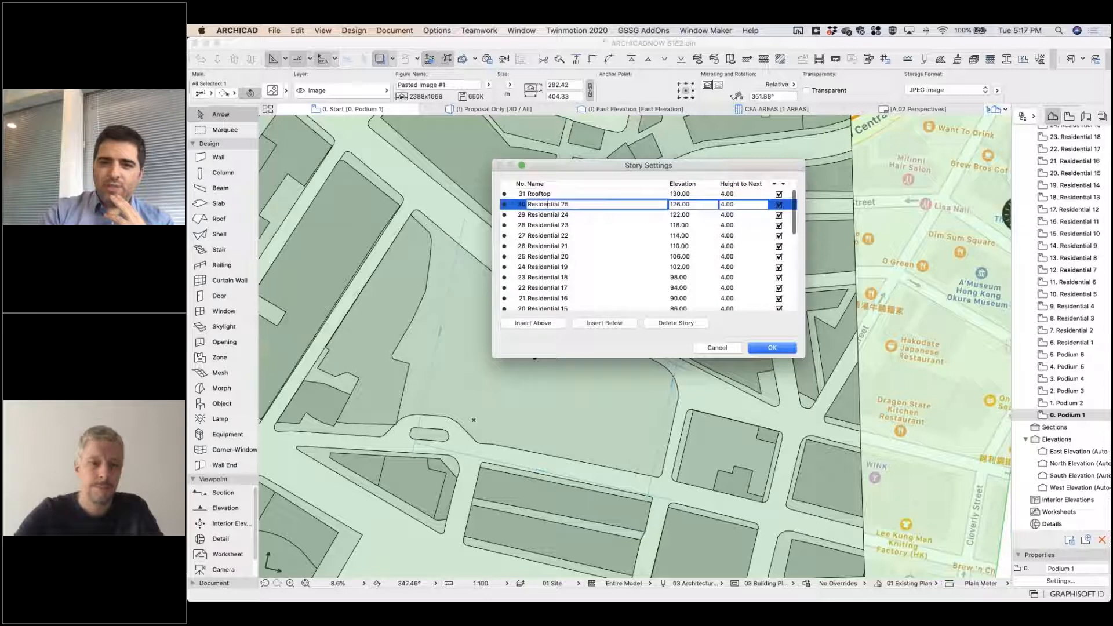
{"action": "left_click", "coordinate": [722, 204]}
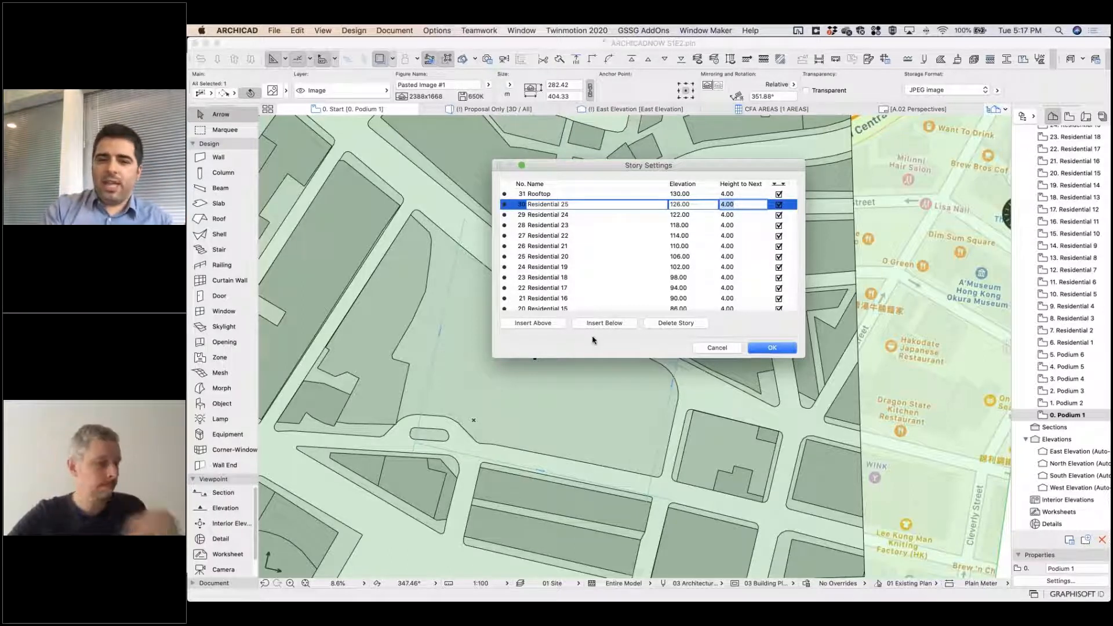
{"action": "left_click", "coordinate": [532, 323]}
{"action": "left_click", "coordinate": [532, 323]}
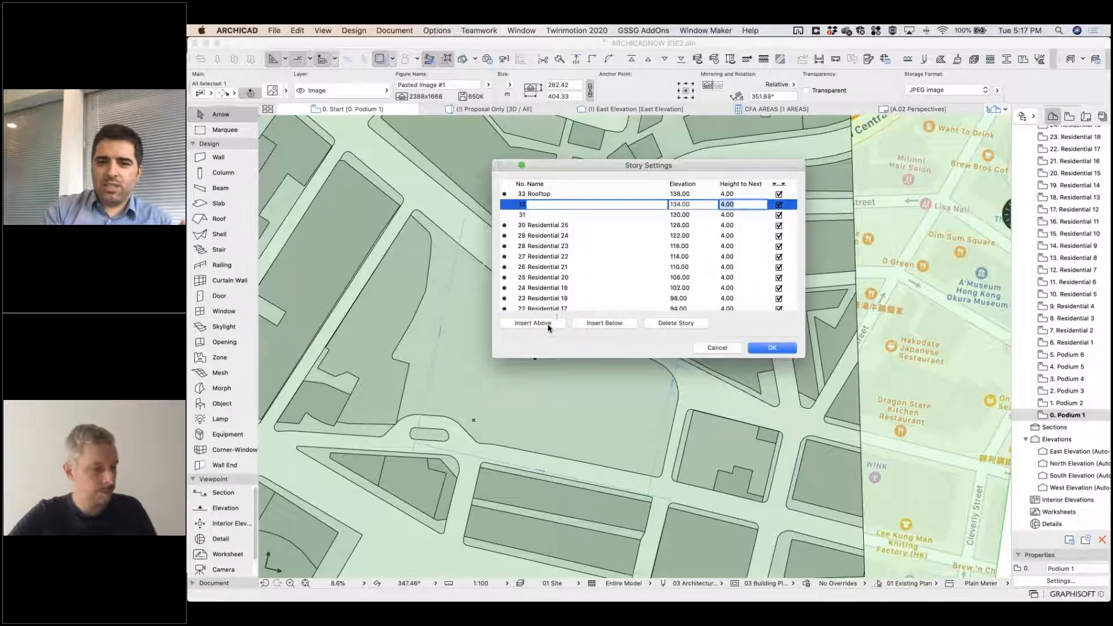
{"action": "left_click", "coordinate": [558, 215]}
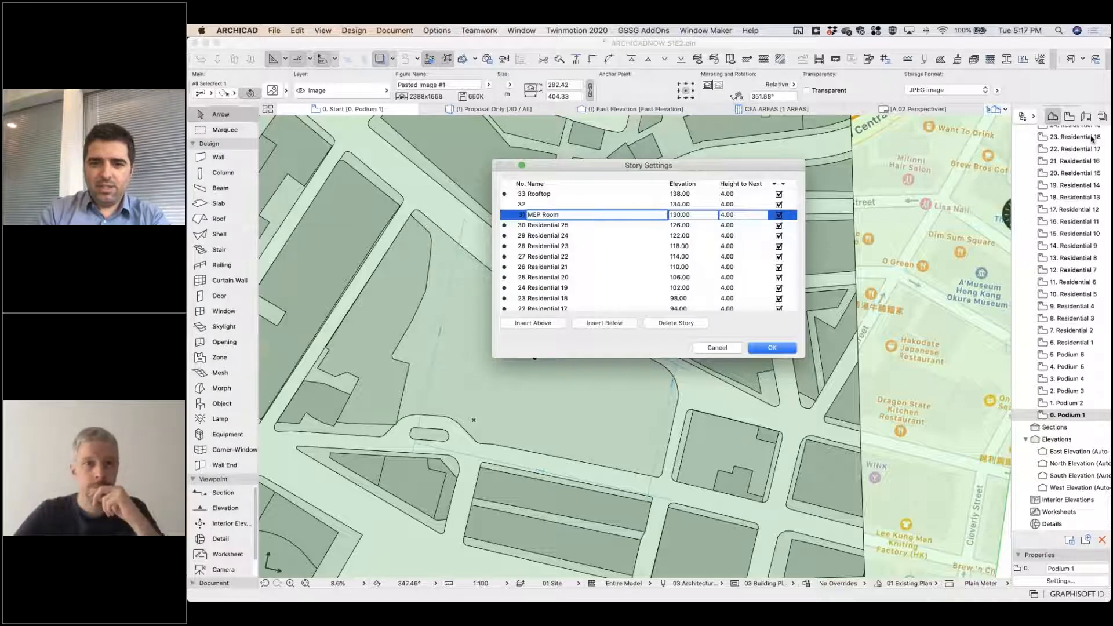
Delete the unnamed story between MEP Room and Rooftop and apply the story settings.
{"action": "key", "text": "F11"}
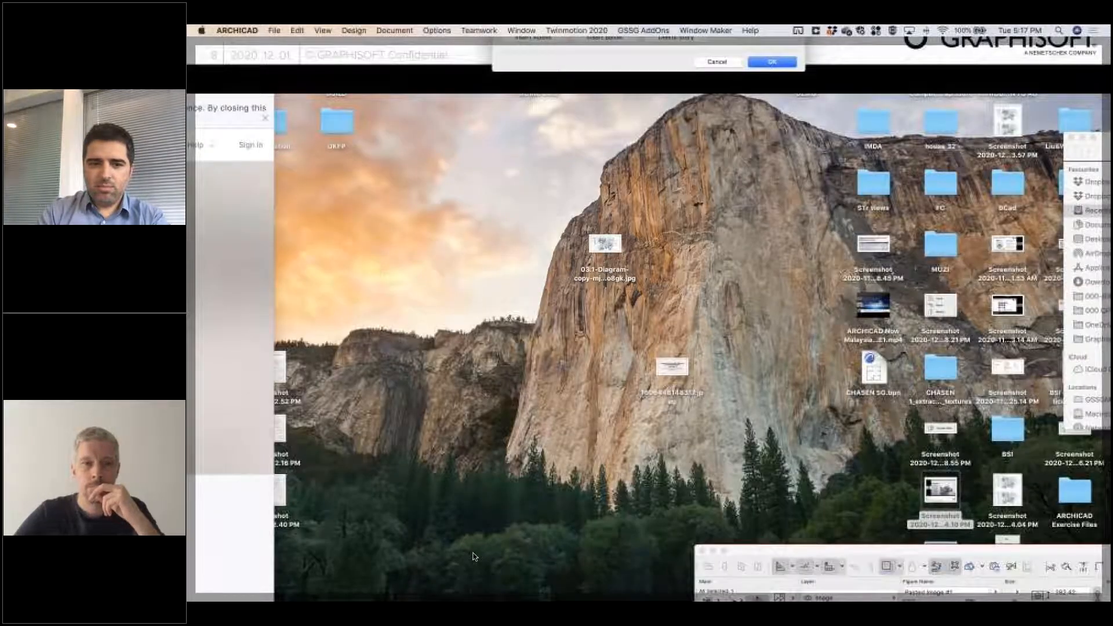
{"action": "key", "text": "F11"}
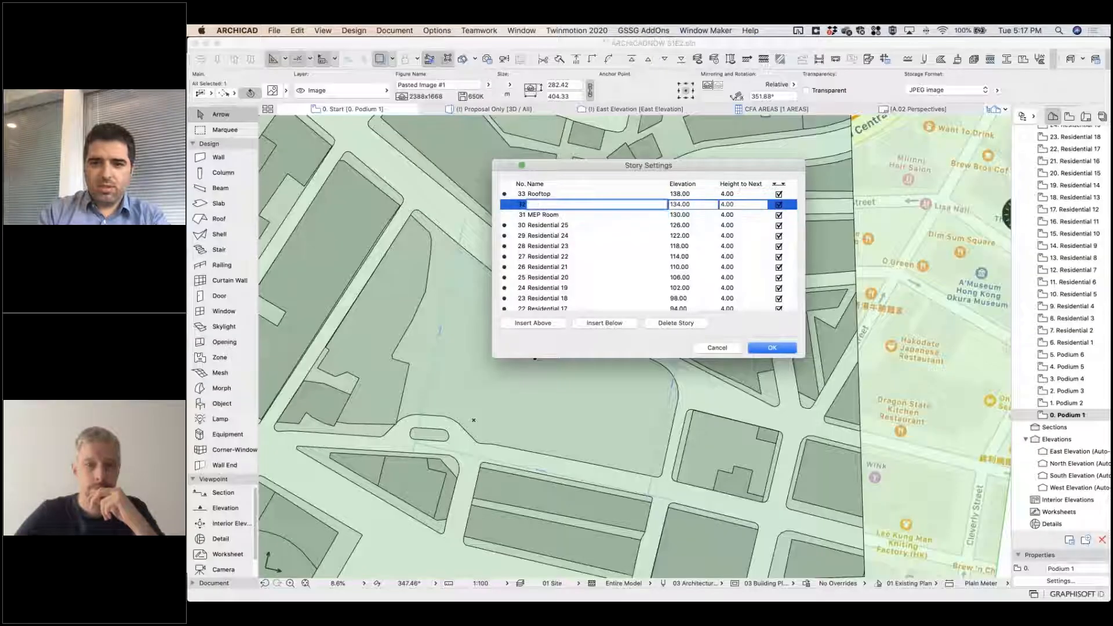
{"action": "left_click", "coordinate": [676, 323]}
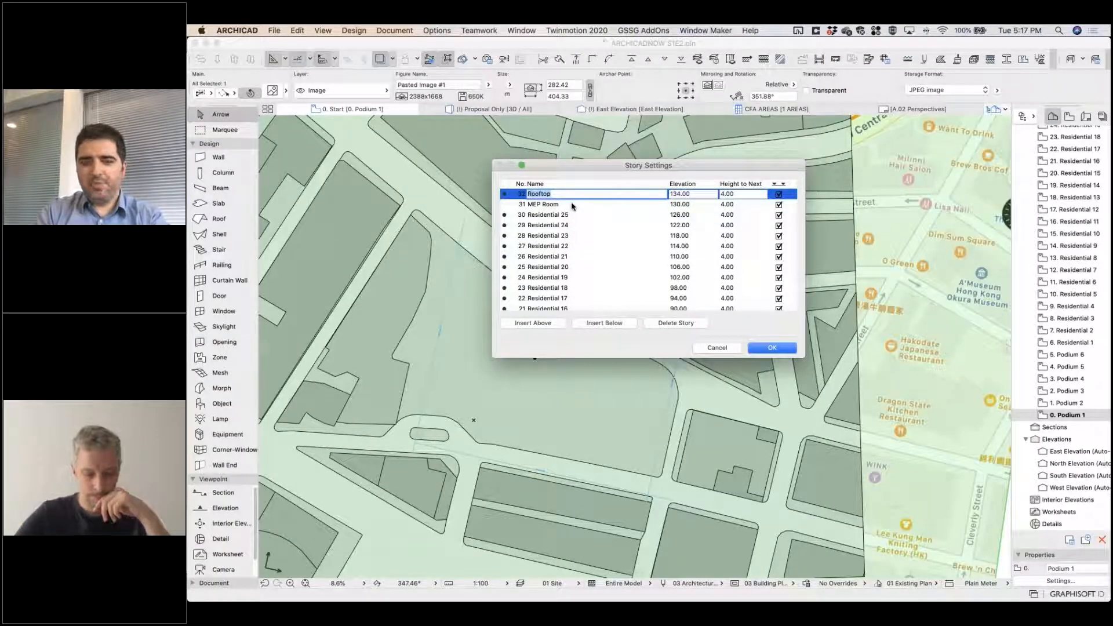
{"action": "scroll", "coordinate": [568, 209], "scroll_direction": "down", "scroll_amount": 10}
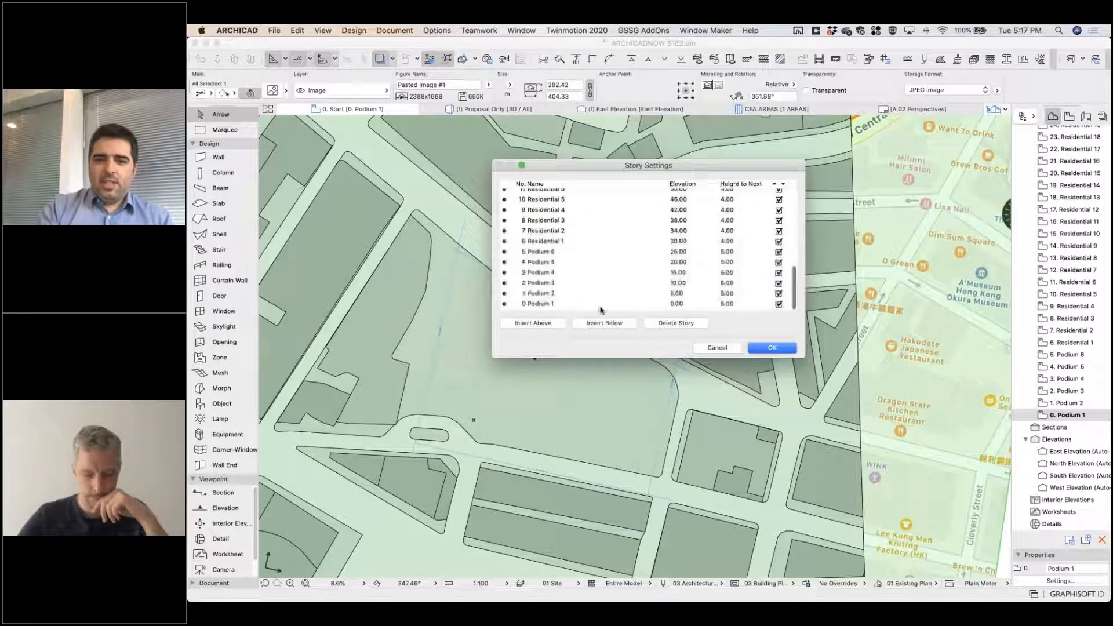
{"action": "left_click", "coordinate": [566, 304]}
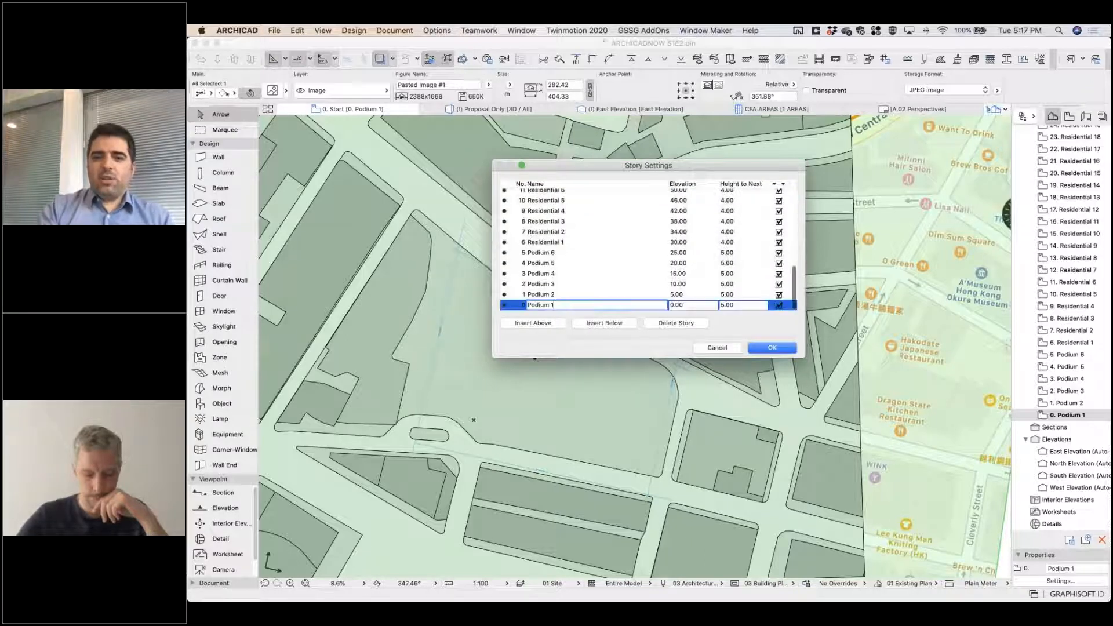
{"action": "left_click", "coordinate": [759, 347]}
{"action": "key", "text": "Escape"}
{"action": "scroll", "coordinate": [1072, 368], "scroll_direction": "up", "scroll_amount": 6}
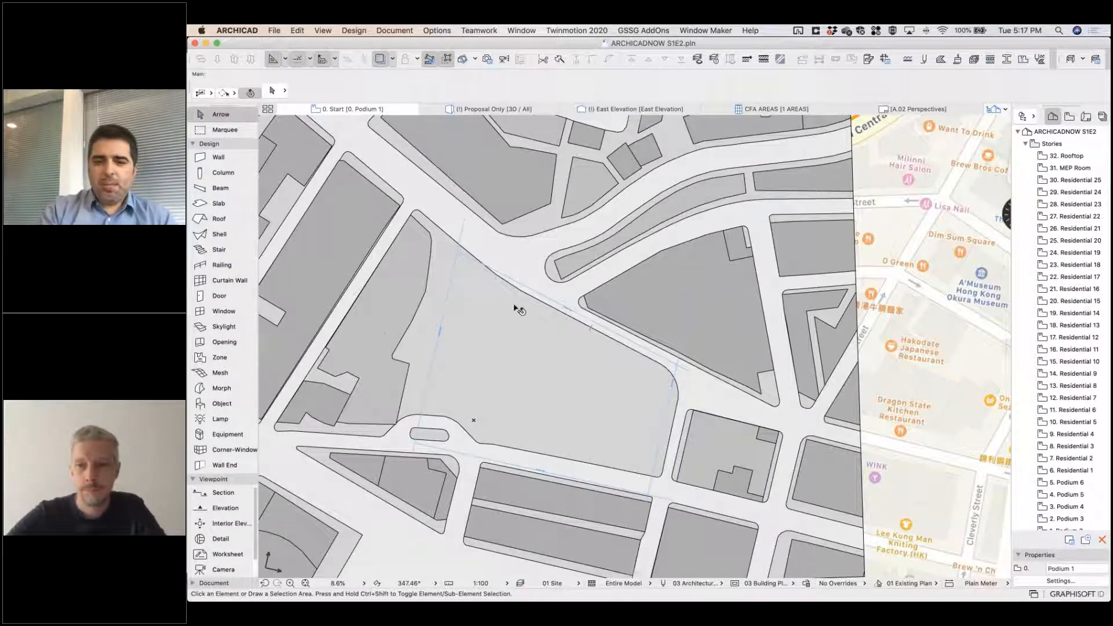
Open the East Elevation and examine the existing building masses against the story lines.
{"action": "mouse_move", "coordinate": [465, 371]}
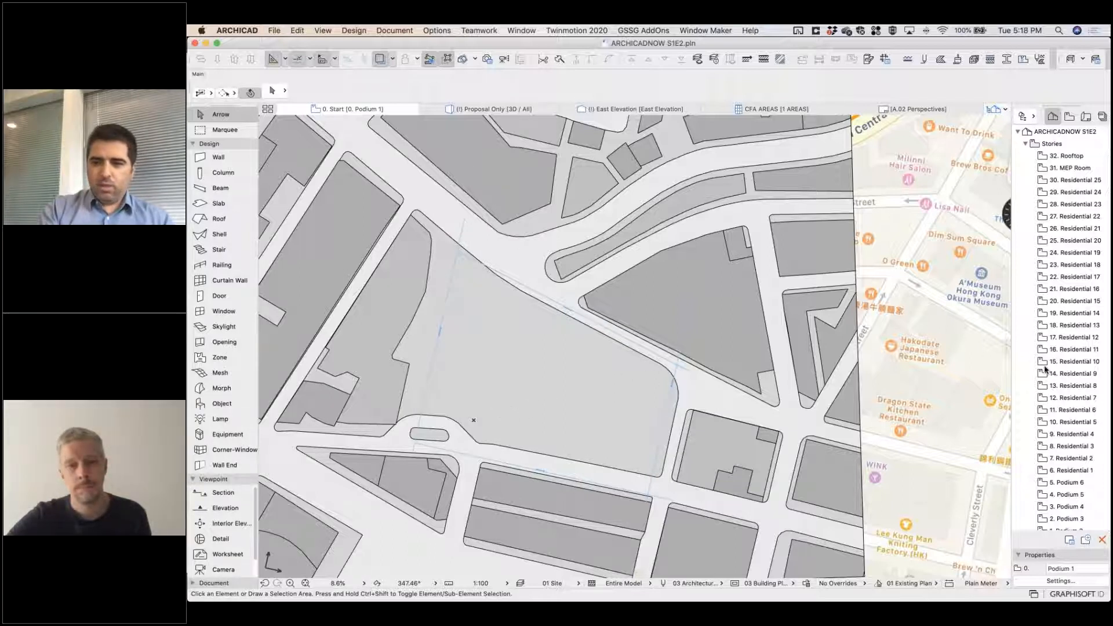
{"action": "scroll", "coordinate": [1046, 371], "scroll_direction": "down", "scroll_amount": 4}
{"action": "scroll", "coordinate": [1046, 371], "scroll_direction": "down", "scroll_amount": 2}
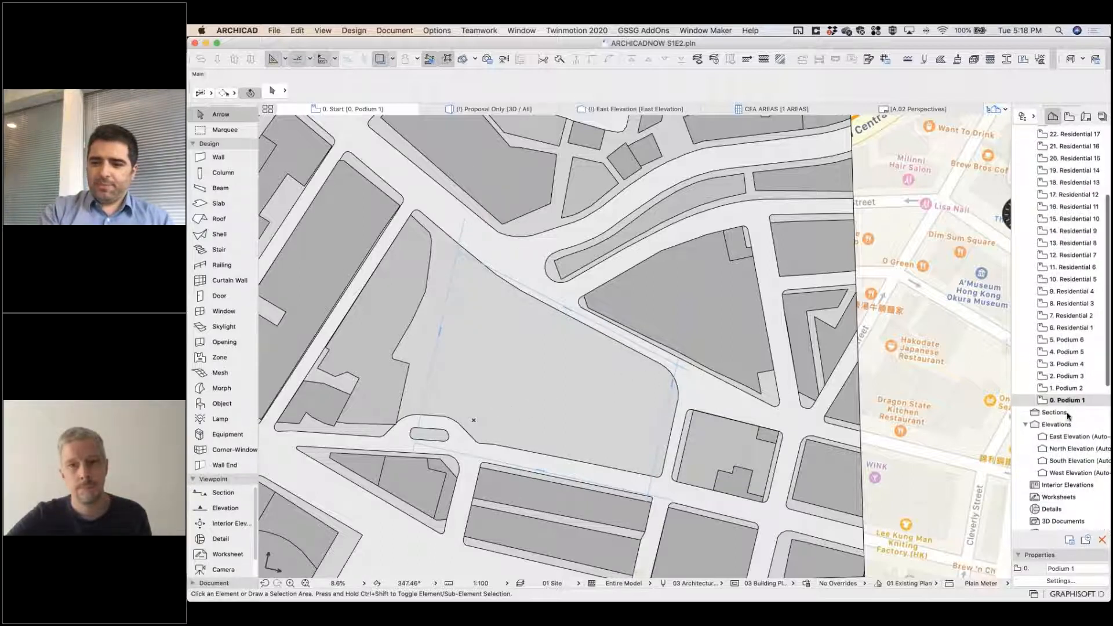
{"action": "left_click", "coordinate": [1056, 425]}
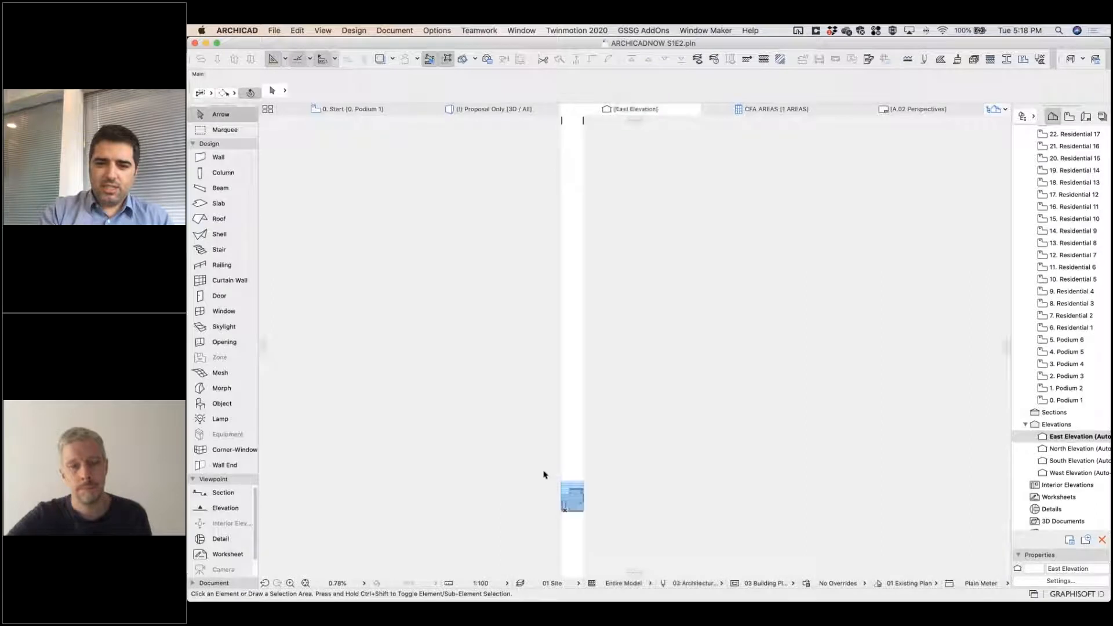
{"action": "scroll", "coordinate": [606, 362], "scroll_direction": "up", "scroll_amount": 10}
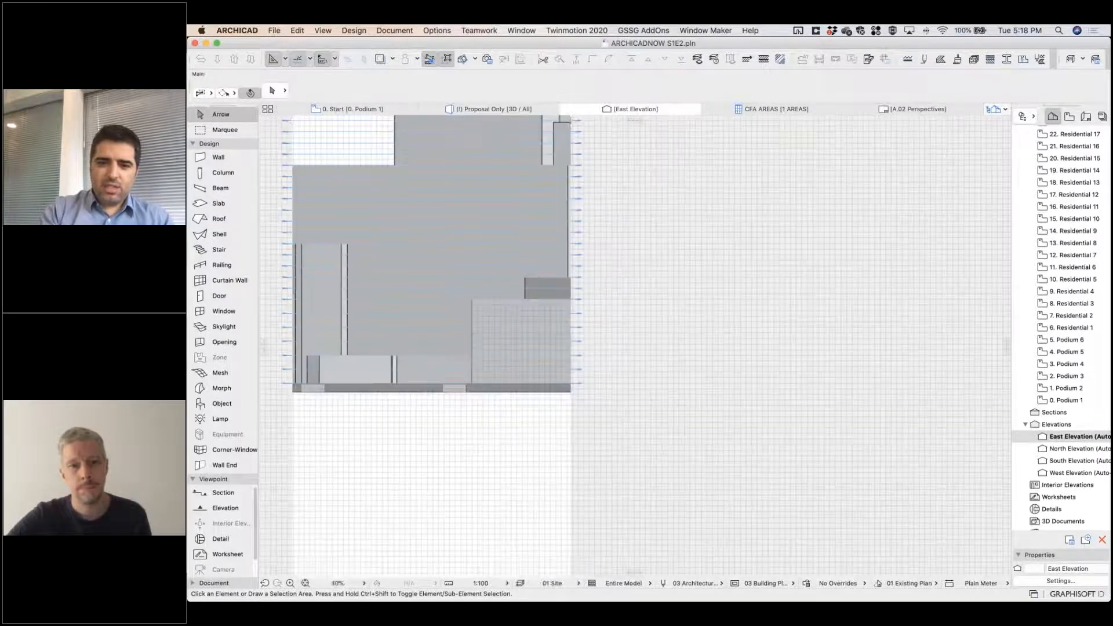
{"action": "scroll", "coordinate": [466, 328], "scroll_direction": "up", "scroll_amount": 3}
{"action": "middle_click_drag", "start_coordinate": [317, 413], "coordinate": [573, 415]}
{"action": "middle_click_drag", "start_coordinate": [575, 217], "coordinate": [541, 482]}
{"action": "scroll", "coordinate": [553, 434], "scroll_direction": "down", "scroll_amount": 5}
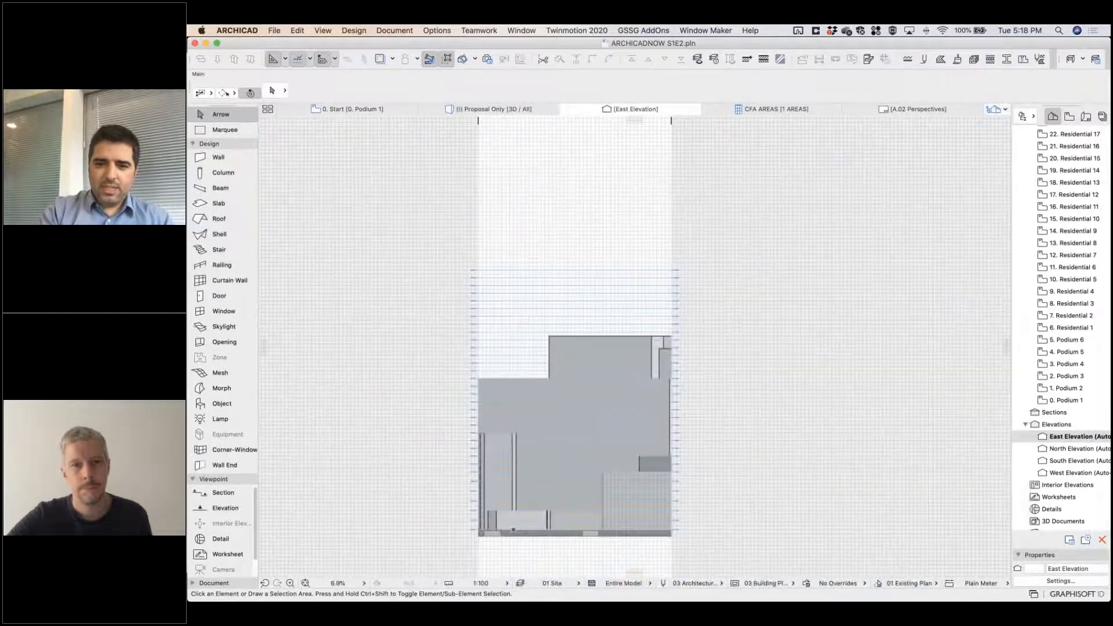
Inspect the story level markers along the edge of the East Elevation, from the upper residential stories downward.
{"action": "scroll", "coordinate": [599, 288], "scroll_direction": "up", "scroll_amount": 15}
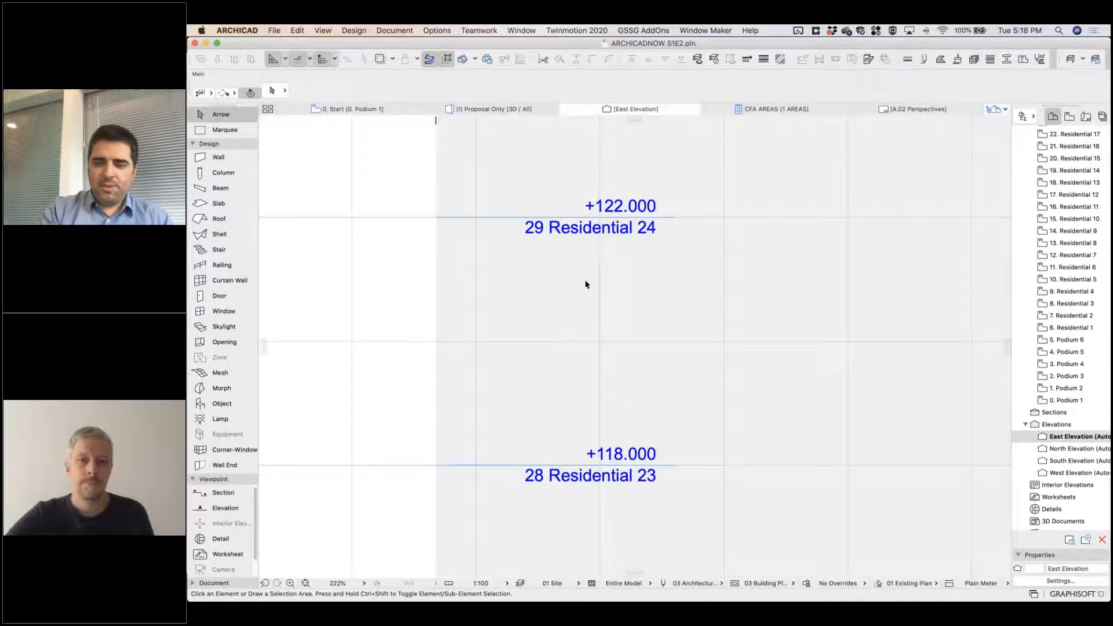
{"action": "scroll", "coordinate": [580, 289], "scroll_direction": "down", "scroll_amount": 4}
{"action": "middle_click_drag", "start_coordinate": [579, 429], "coordinate": [586, 171]}
{"action": "middle_click_drag", "start_coordinate": [589, 498], "coordinate": [628, 186]}
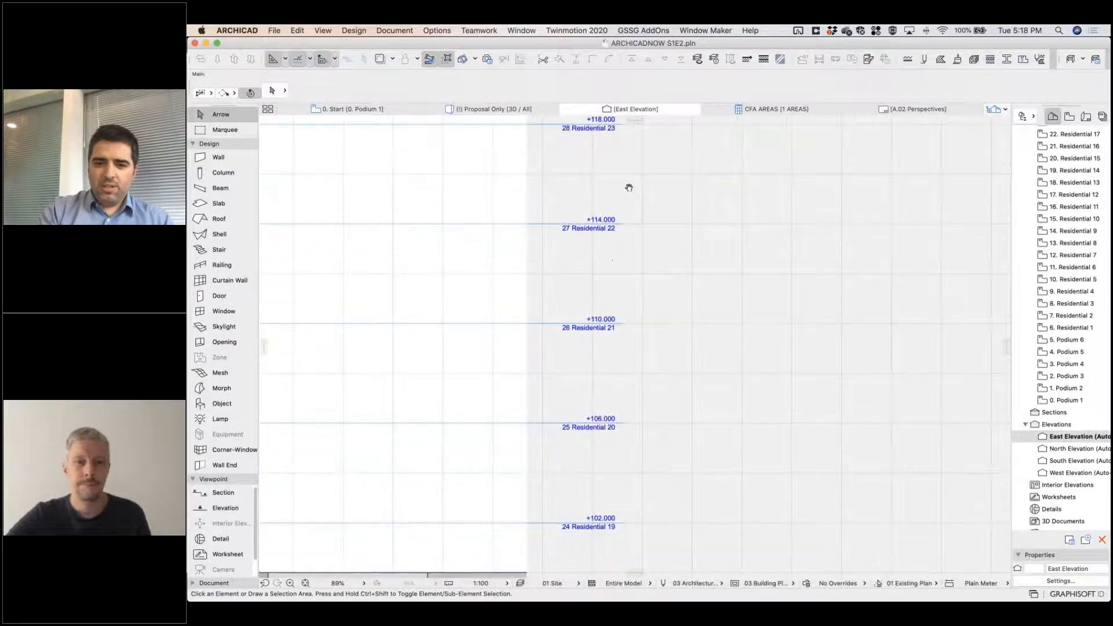
{"action": "middle_click_drag", "start_coordinate": [636, 416], "coordinate": [678, 219]}
{"action": "middle_click_drag", "start_coordinate": [516, 557], "coordinate": [704, 271]}
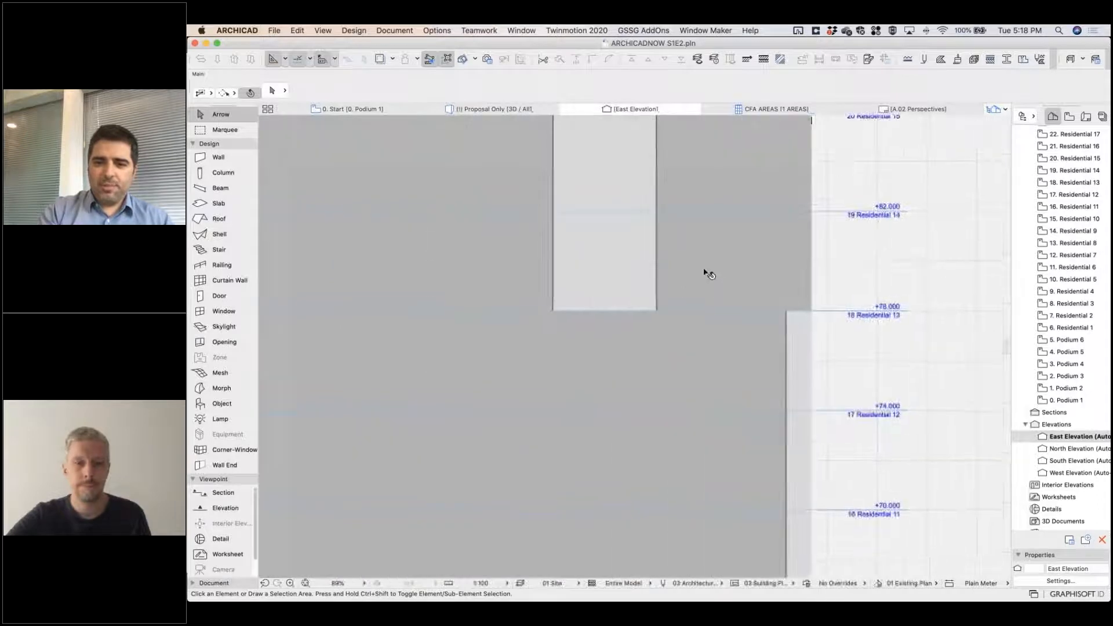
{"action": "scroll", "coordinate": [702, 270], "scroll_direction": "down", "scroll_amount": 2}
{"action": "scroll", "coordinate": [659, 342], "scroll_direction": "down", "scroll_amount": 10}
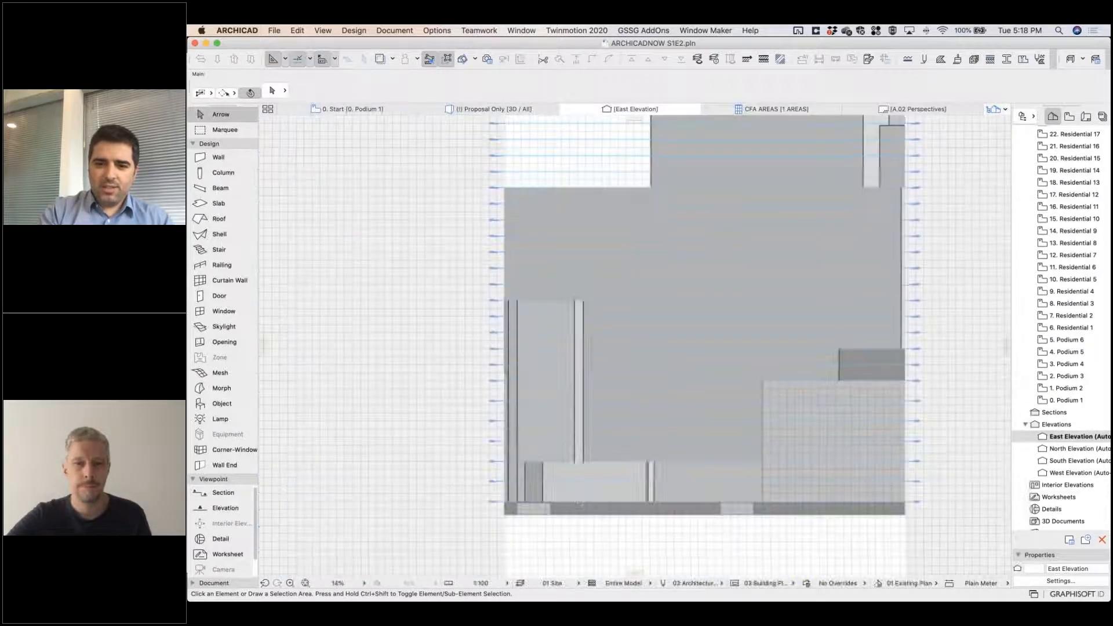
{"action": "middle_click_drag", "start_coordinate": [775, 359], "coordinate": [724, 314]}
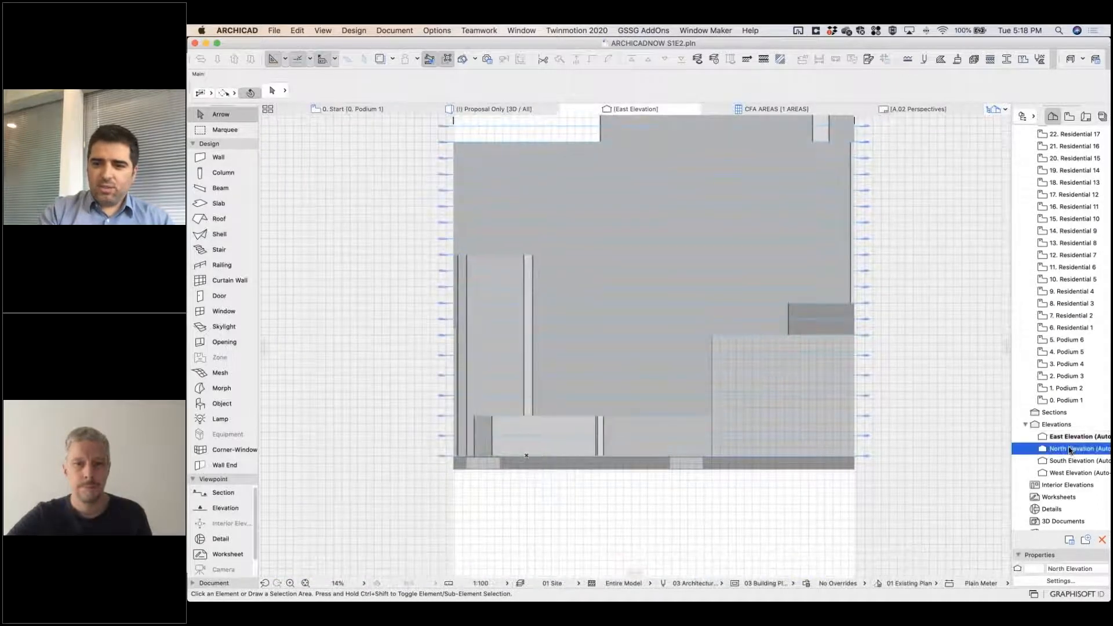
View the North, South and West Elevations one after another to compare the context buildings with the story lines.
{"action": "double_click", "coordinate": [1071, 450]}
{"action": "middle_click_drag", "start_coordinate": [763, 465], "coordinate": [899, 375]}
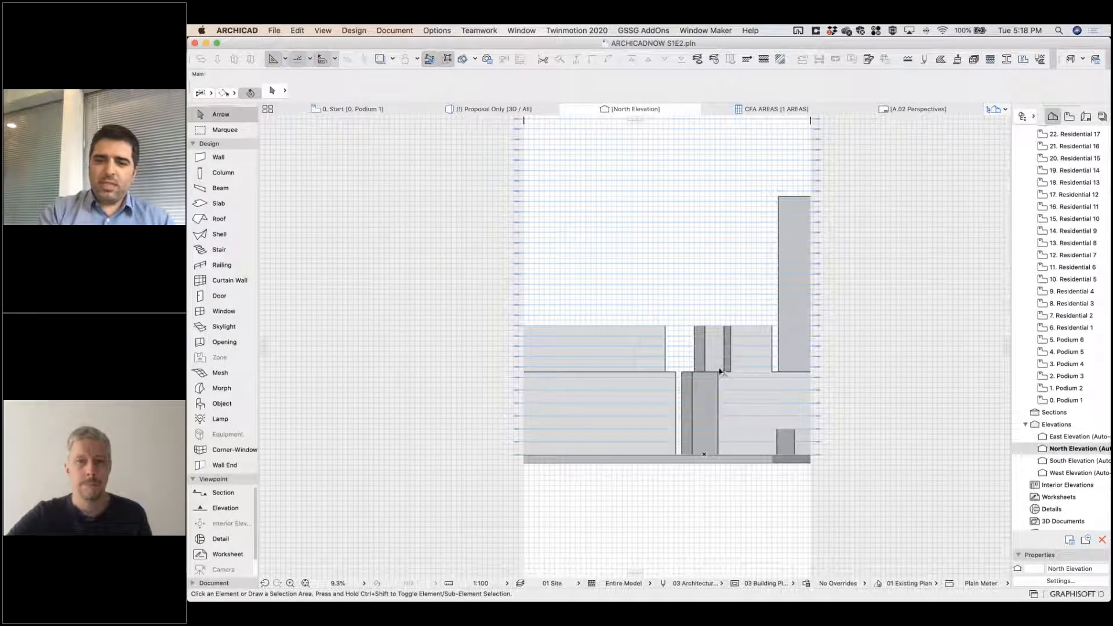
{"action": "left_click", "coordinate": [1063, 461]}
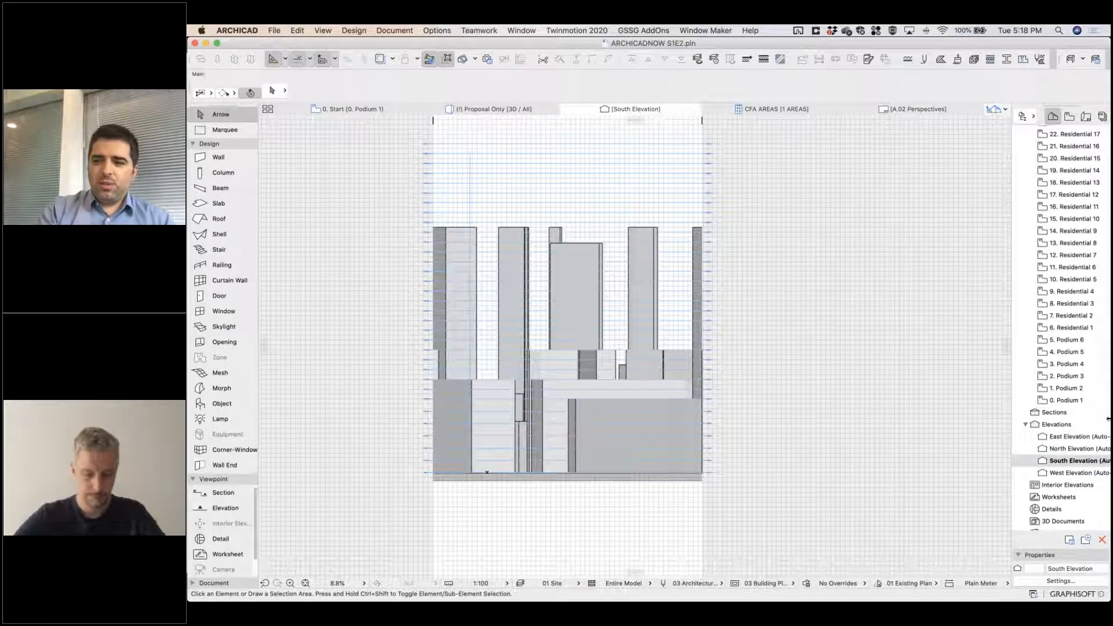
{"action": "left_click", "coordinate": [1064, 473]}
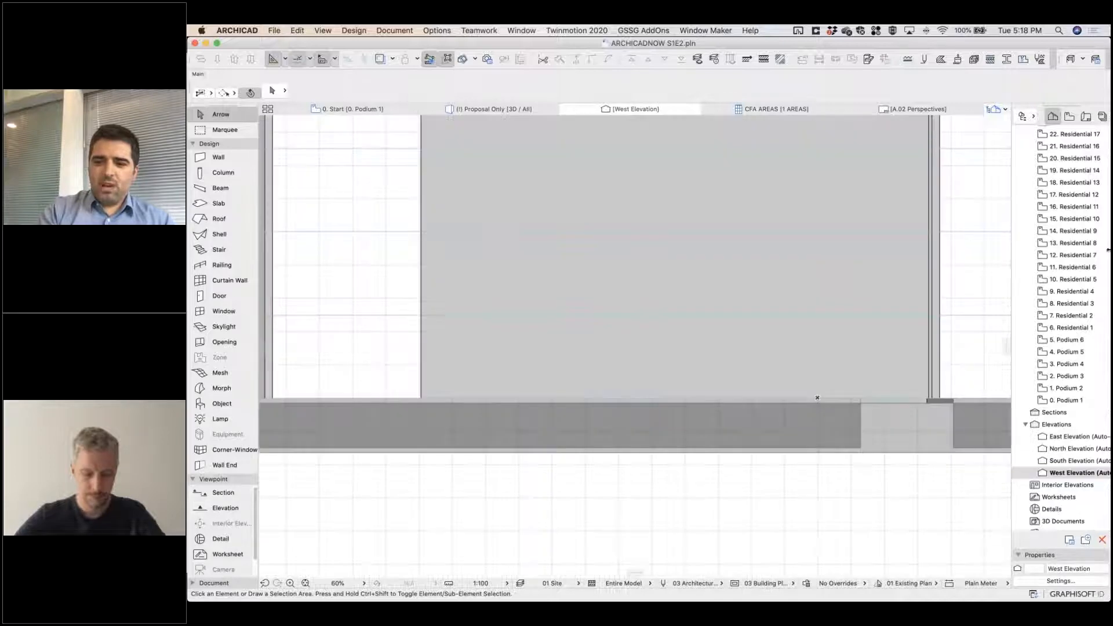
Open the 0. Podium 1 floor plan and apply the Morph Podium favorite to the Morph tool.
{"action": "left_click", "coordinate": [1065, 401]}
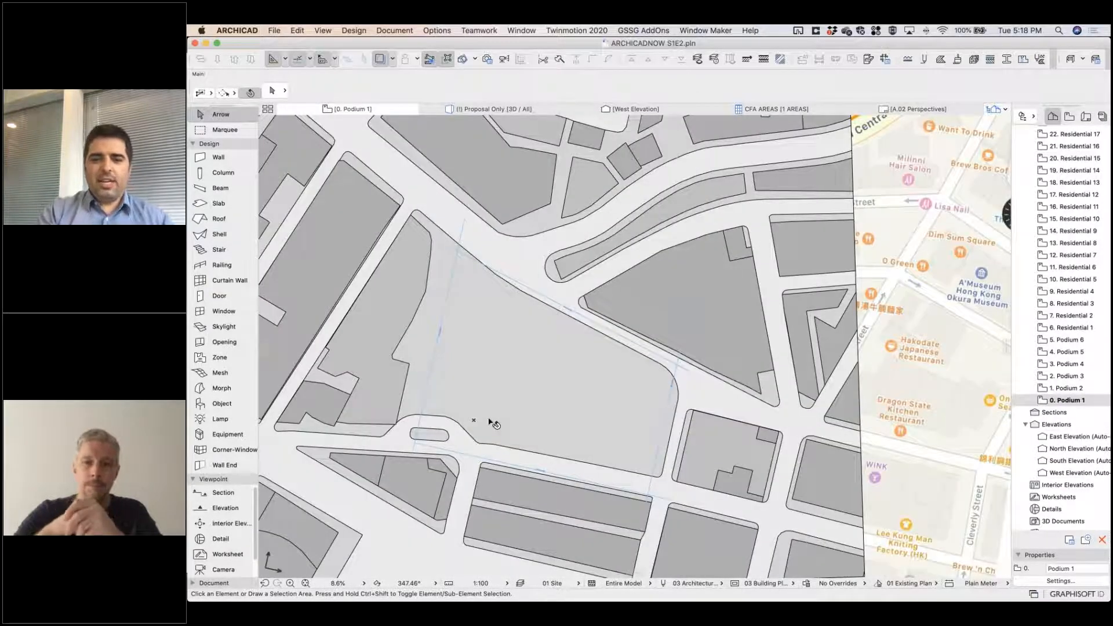
{"action": "scroll", "coordinate": [489, 419], "scroll_direction": "up", "scroll_amount": 5}
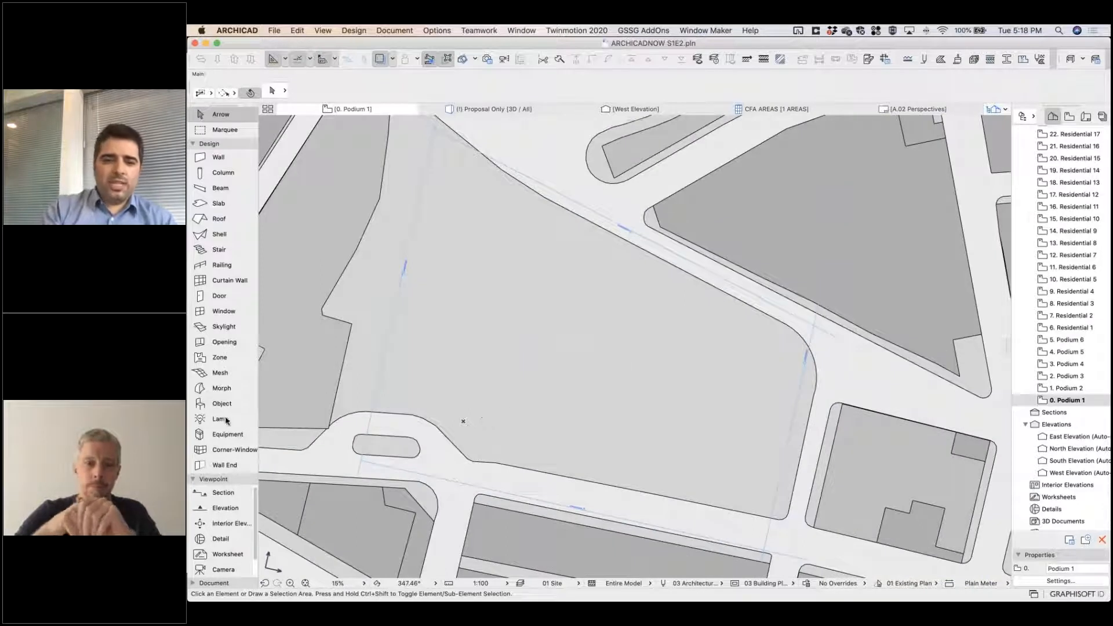
{"action": "left_click", "coordinate": [222, 389]}
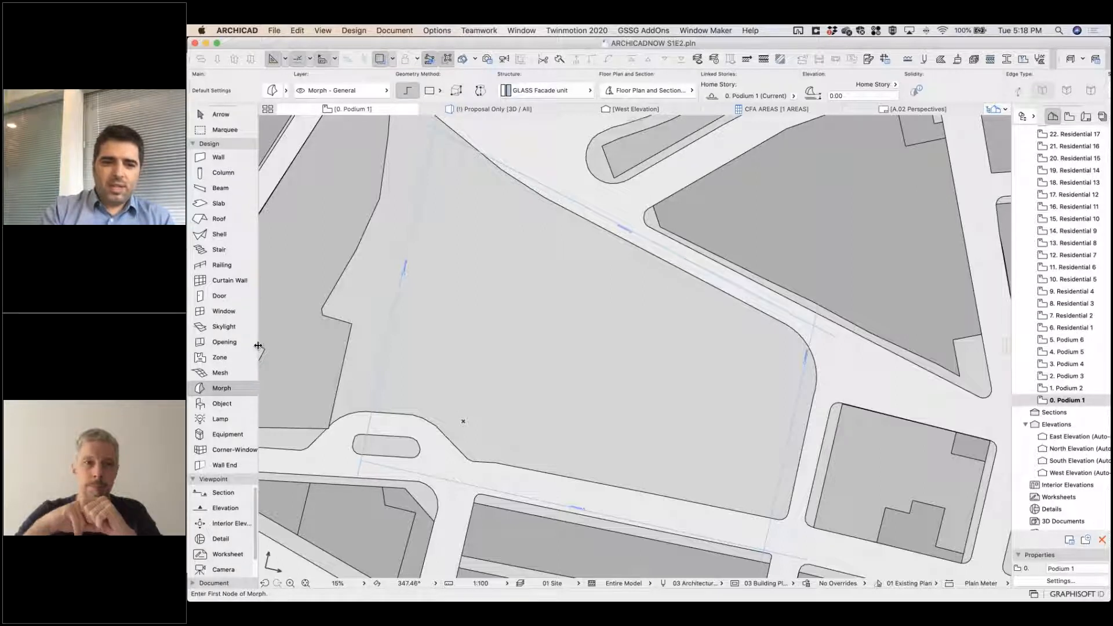
{"action": "left_click", "coordinate": [255, 390]}
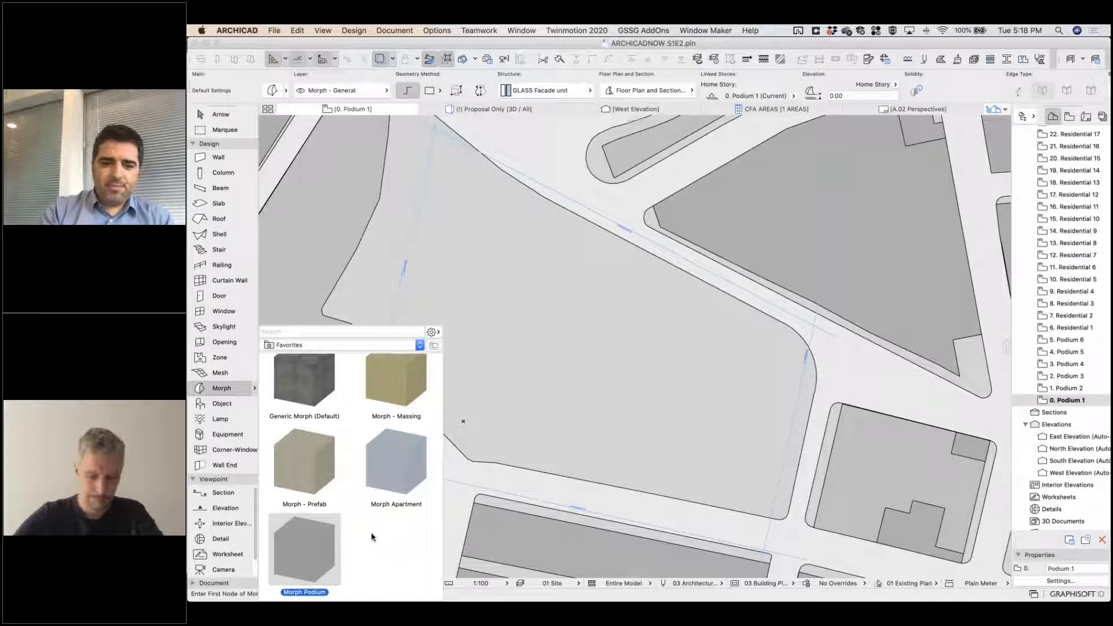
{"action": "double_click", "coordinate": [309, 563]}
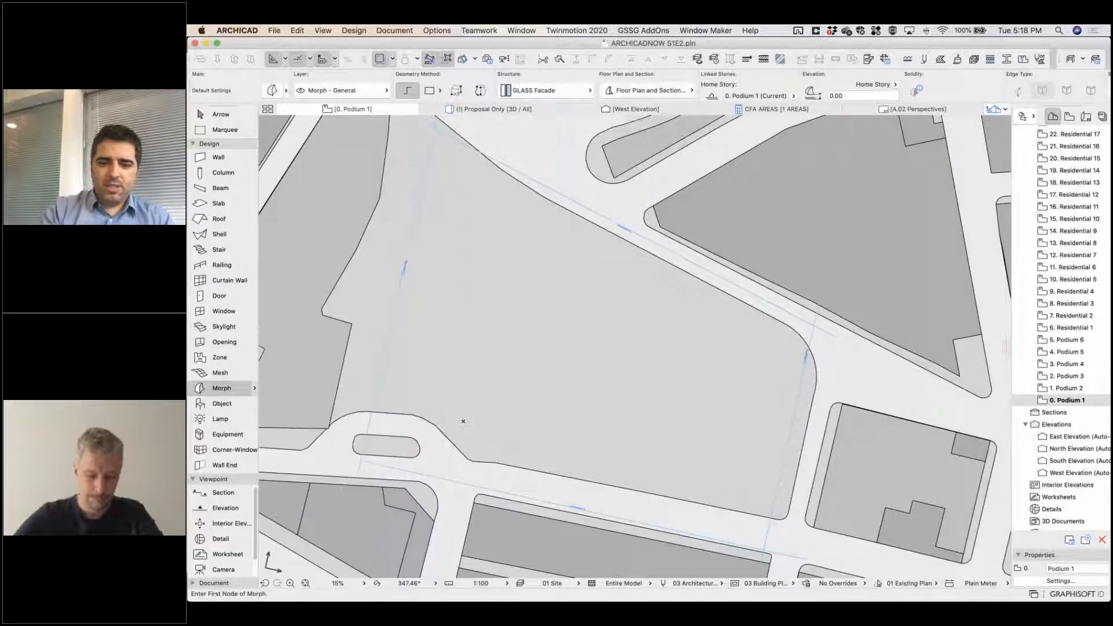
{"action": "left_click", "coordinate": [255, 391]}
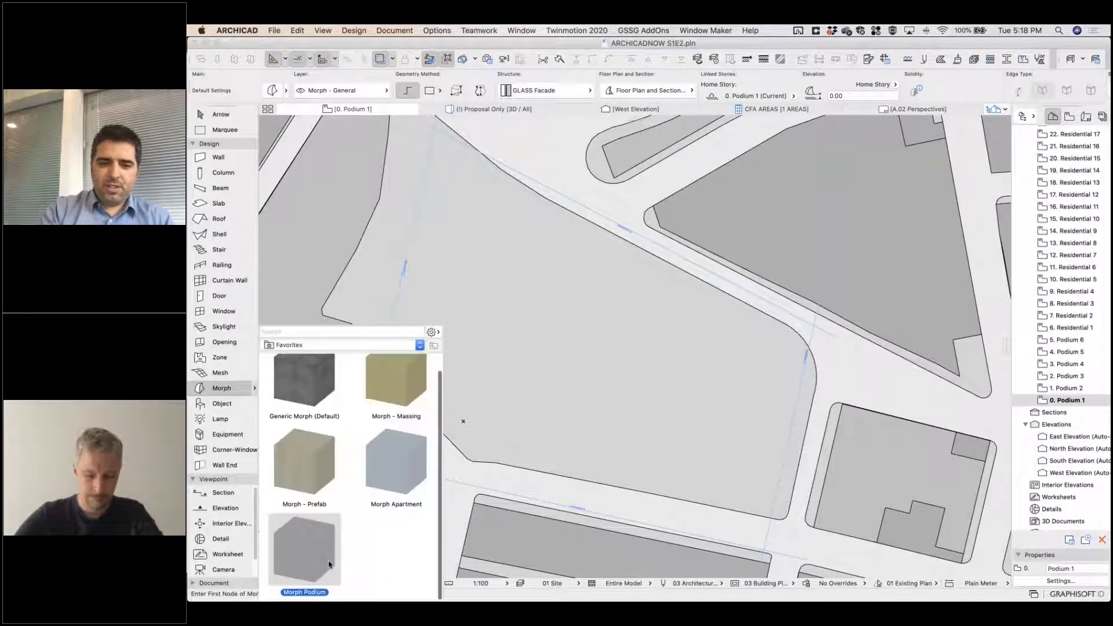
{"action": "left_click", "coordinate": [572, 401]}
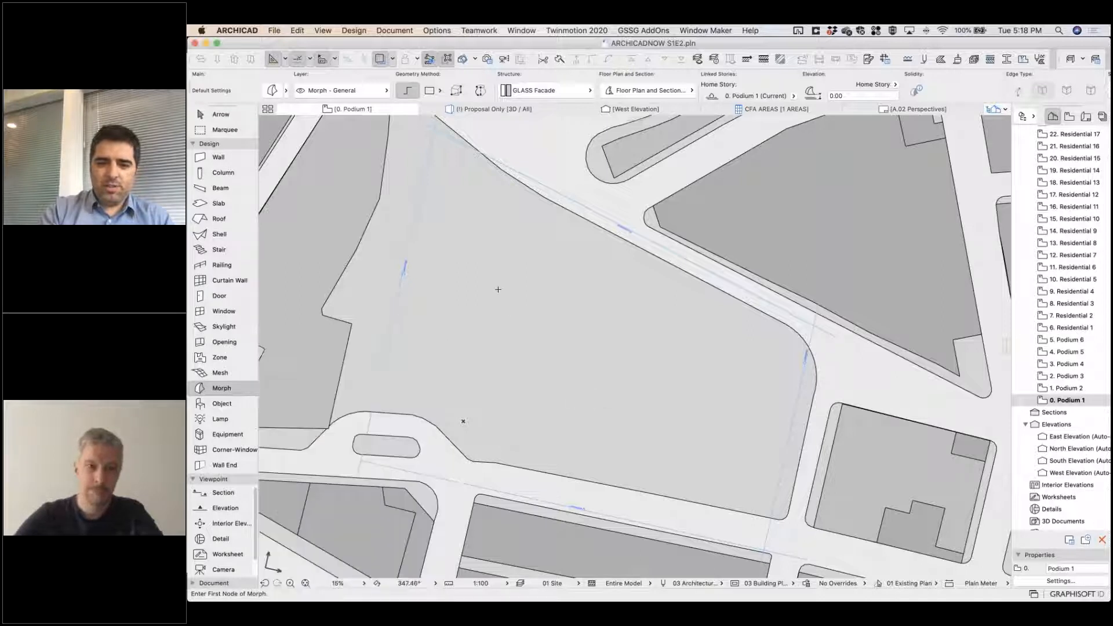
Draw a closed six-sided morph outline for the podium across the middle of the central site plot.
{"action": "left_click", "coordinate": [567, 253]}
{"action": "left_click", "coordinate": [466, 291]}
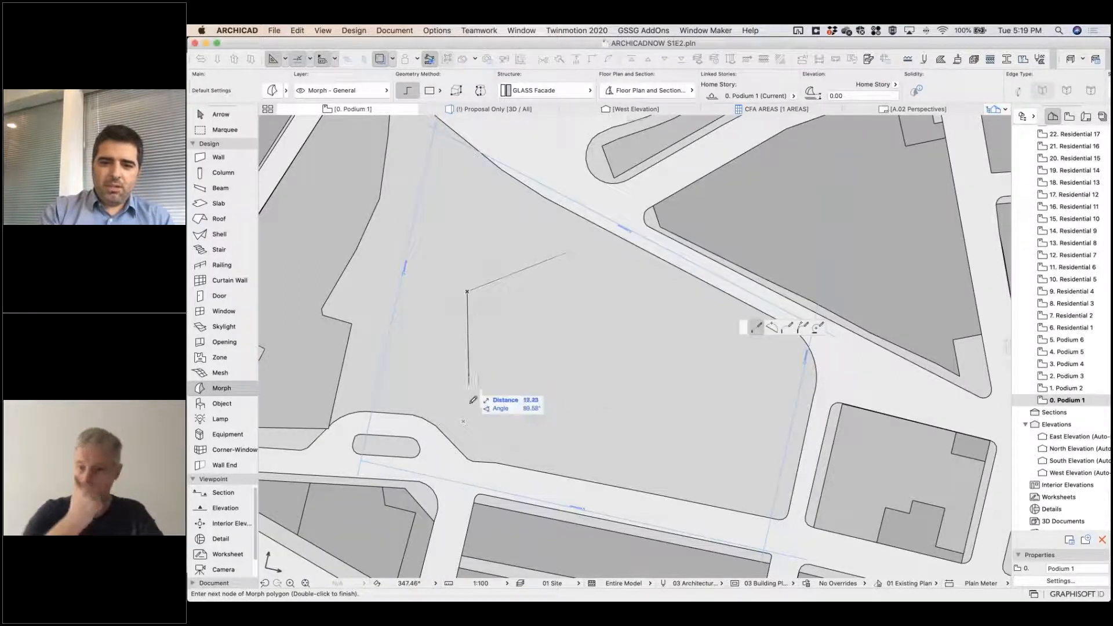
{"action": "left_click", "coordinate": [470, 405]}
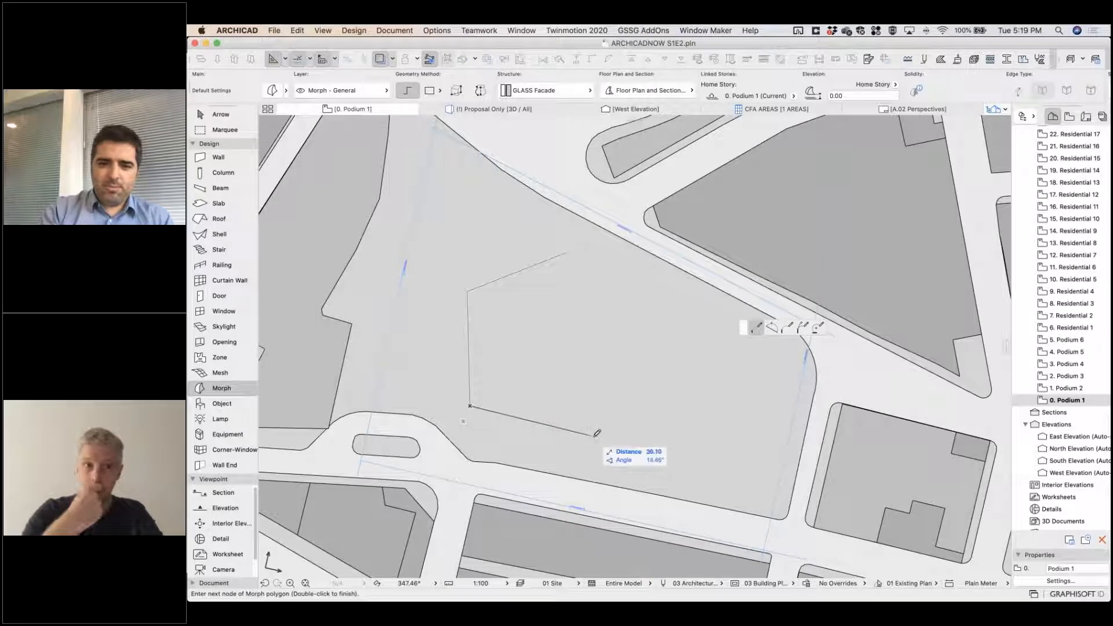
{"action": "left_click", "coordinate": [708, 476]}
{"action": "left_click", "coordinate": [786, 390]}
{"action": "left_click", "coordinate": [680, 294]}
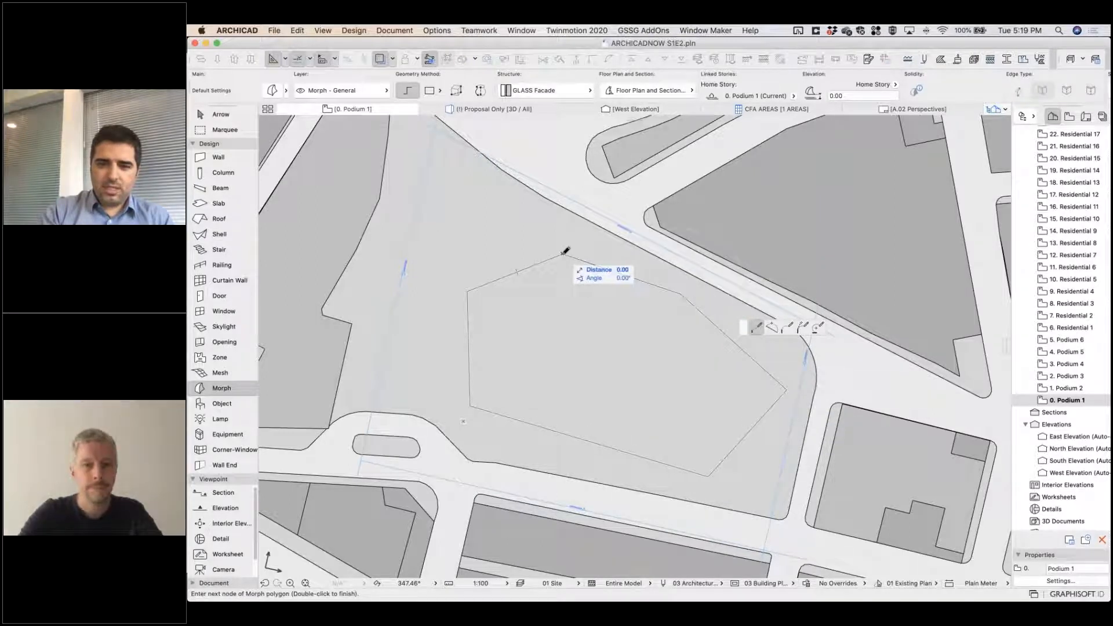
{"action": "left_click", "coordinate": [565, 252]}
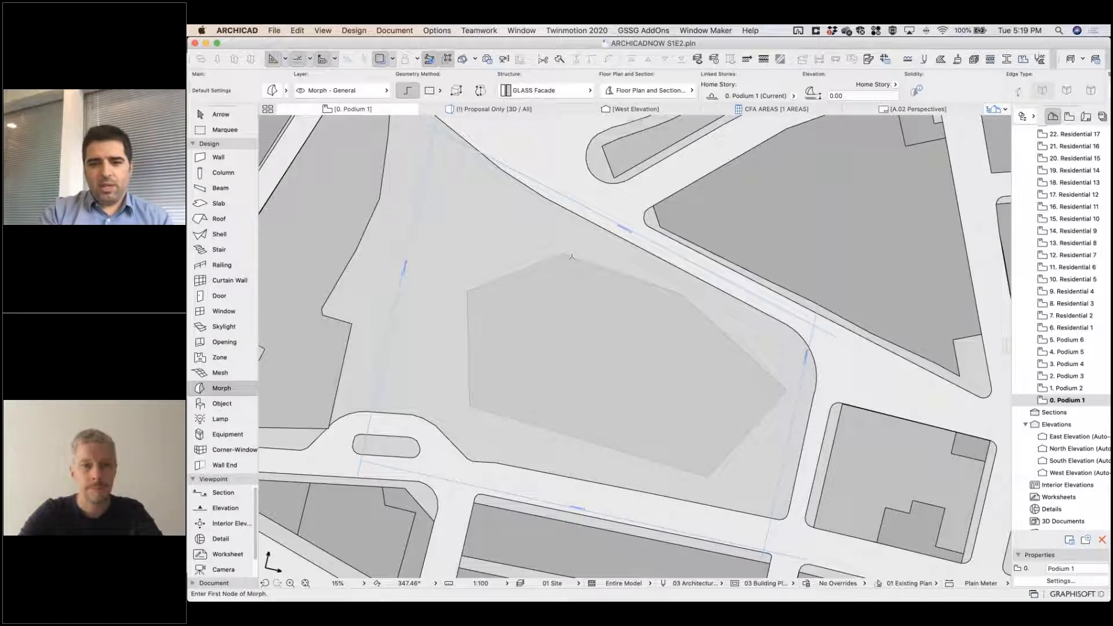
Select the podium outline and inspect its uppermost corner up close.
{"action": "scroll", "coordinate": [572, 256], "scroll_direction": "up", "scroll_amount": 10}
{"action": "left_click", "coordinate": [532, 230], "text": "shift"}
{"action": "left_click", "coordinate": [534, 228]}
{"action": "left_click", "coordinate": [506, 238]}
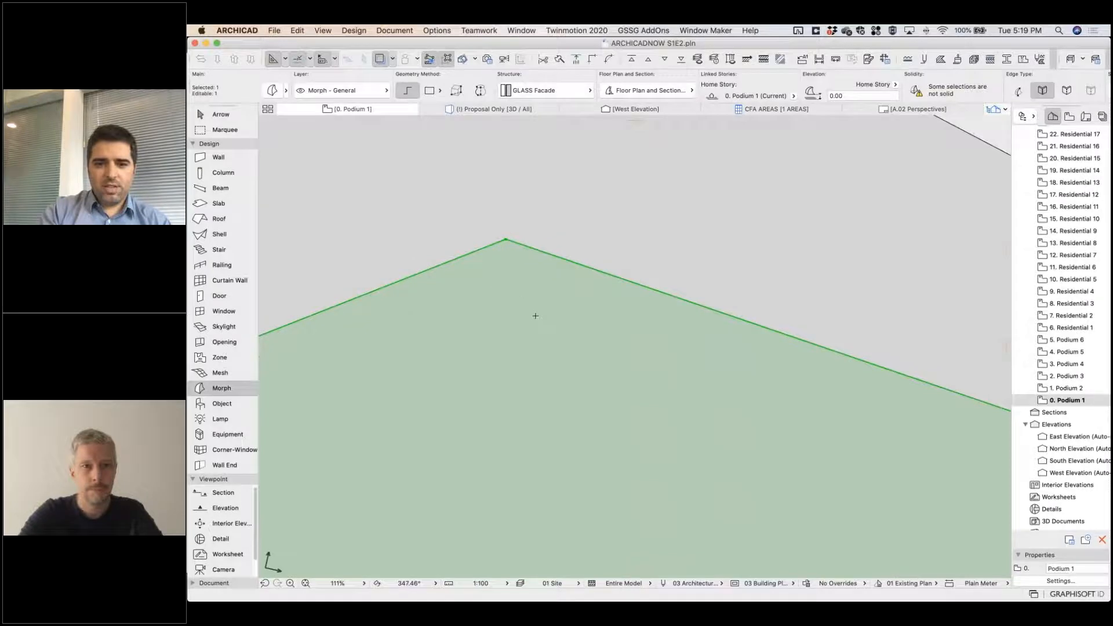
{"action": "scroll", "coordinate": [535, 316], "scroll_direction": "down", "scroll_amount": 12}
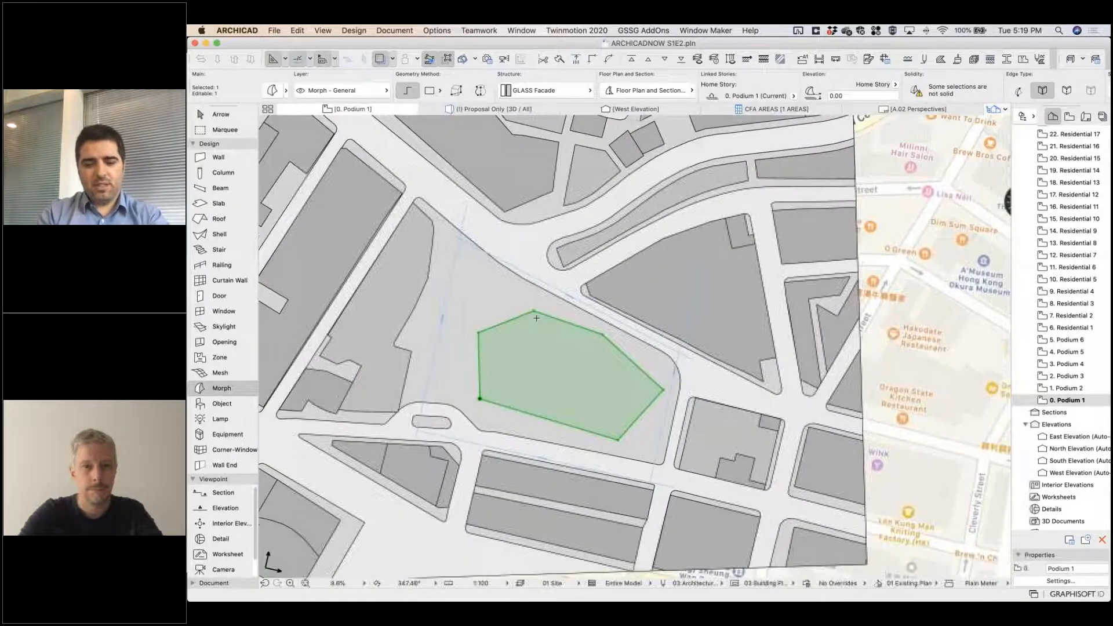
{"action": "key", "text": "Escape"}
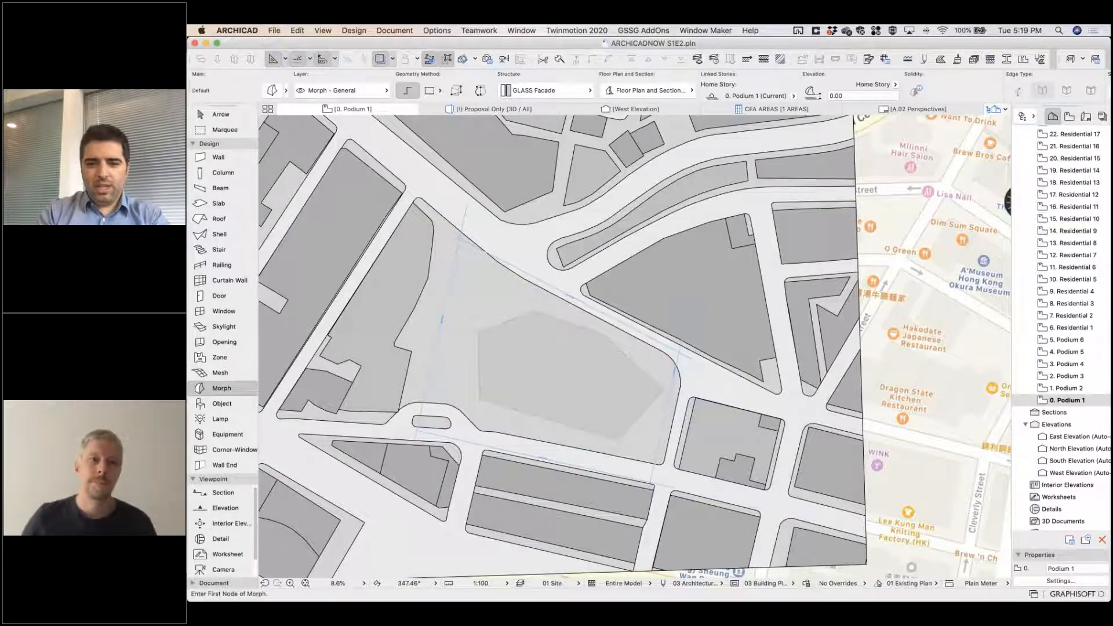
Extrude the podium outline 30 m upward in 3D to the 6. Residential 1 story level.
{"action": "key", "text": "F3"}
{"action": "middle_click_drag", "start_coordinate": [498, 387], "coordinate": [316, 358], "text": "shift"}
{"action": "scroll", "coordinate": [624, 415], "scroll_direction": "up", "scroll_amount": 5}
{"action": "left_click", "coordinate": [585, 324], "text": "shift"}
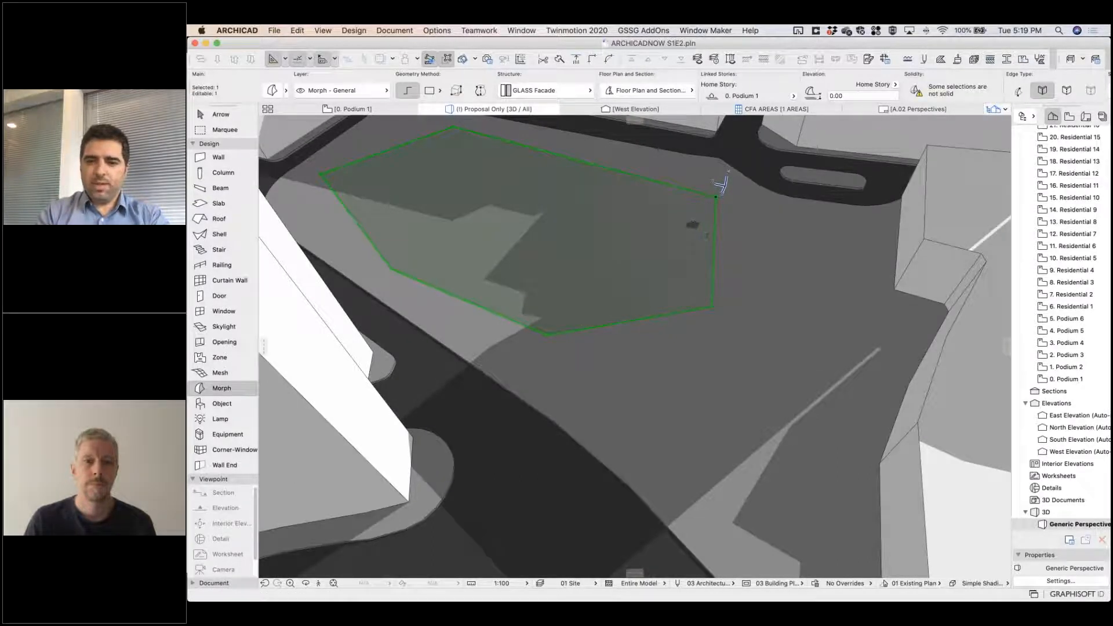
{"action": "left_click", "coordinate": [685, 290]}
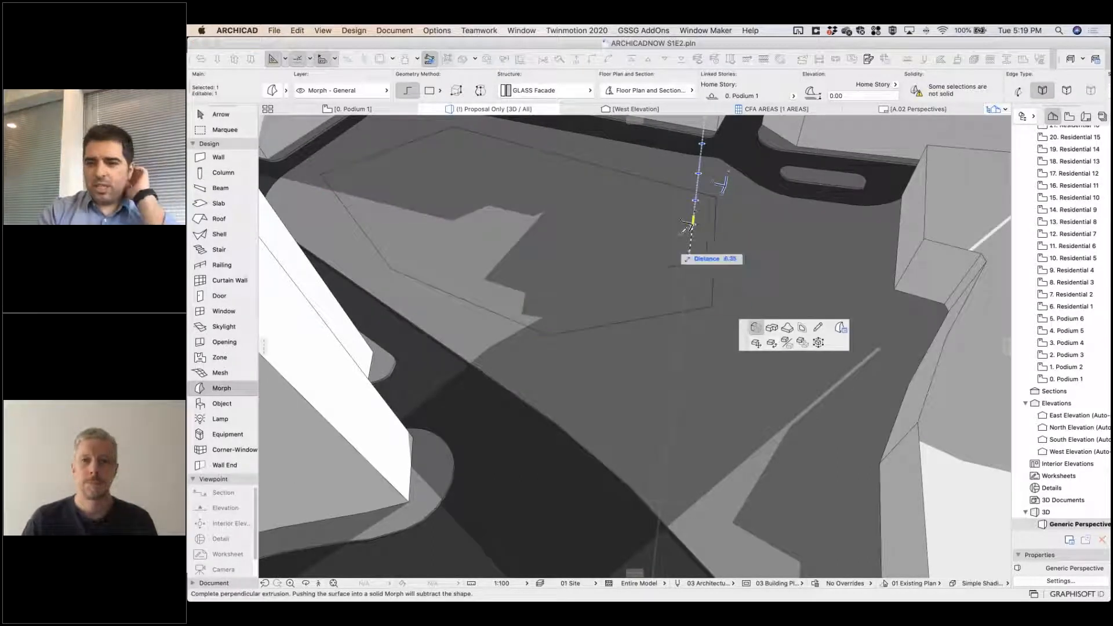
{"action": "middle_click_drag", "start_coordinate": [645, 328], "coordinate": [589, 533]}
{"action": "middle_click_drag", "start_coordinate": [638, 325], "coordinate": [633, 284], "text": "shift"}
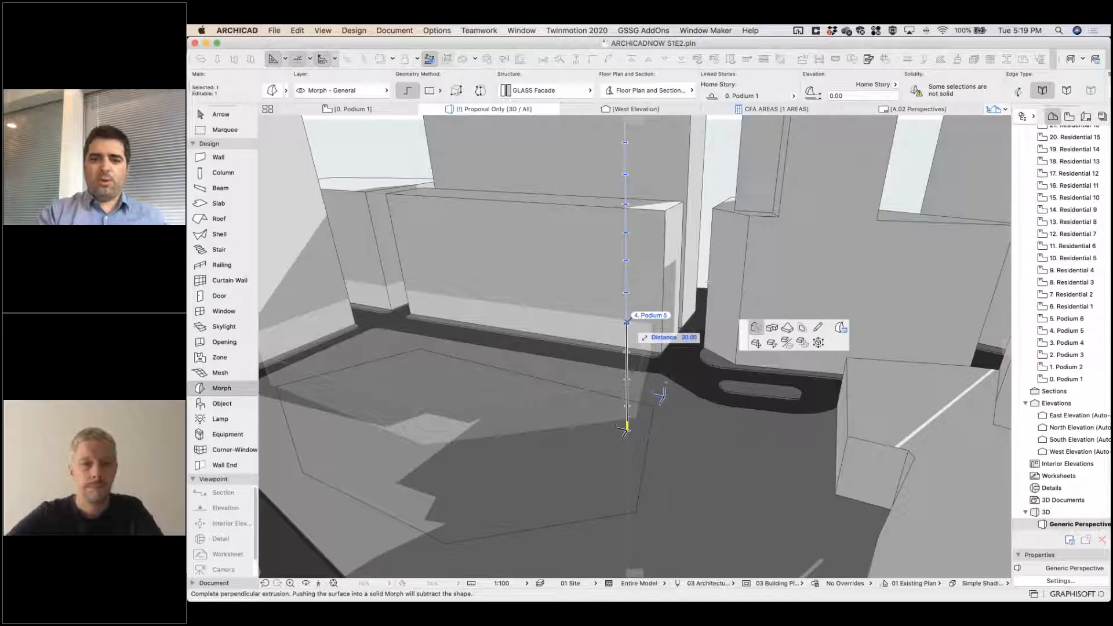
{"action": "left_click", "coordinate": [625, 259]}
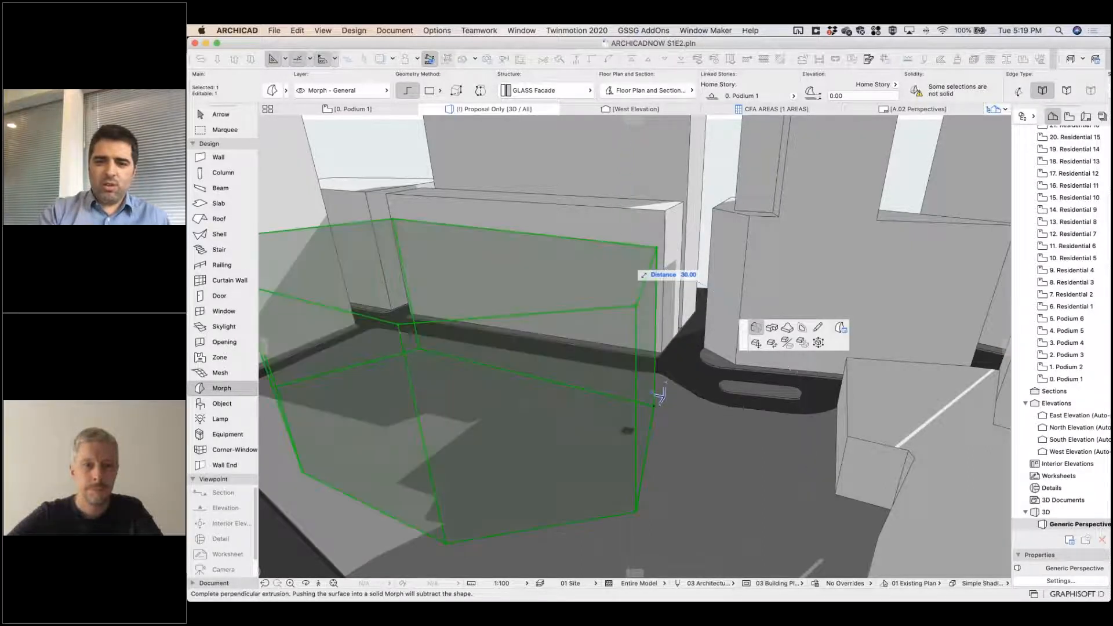
Override the podium morph's surface with Paint - Sand Beige.
{"action": "middle_click_drag", "start_coordinate": [685, 469], "coordinate": [725, 443], "text": "shift"}
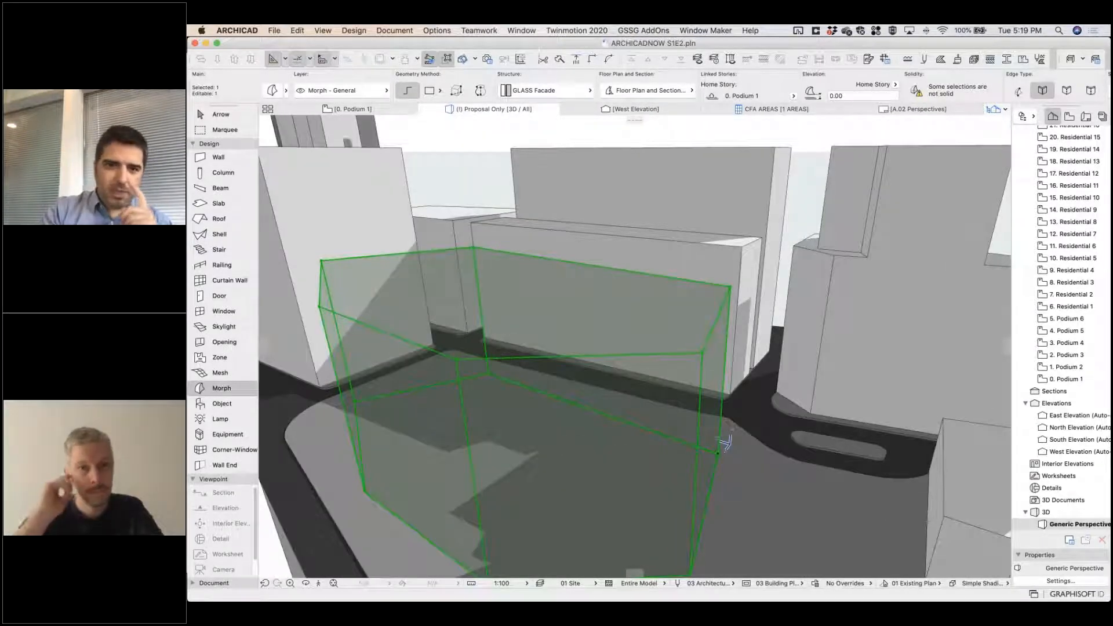
{"action": "key", "text": "super+t"}
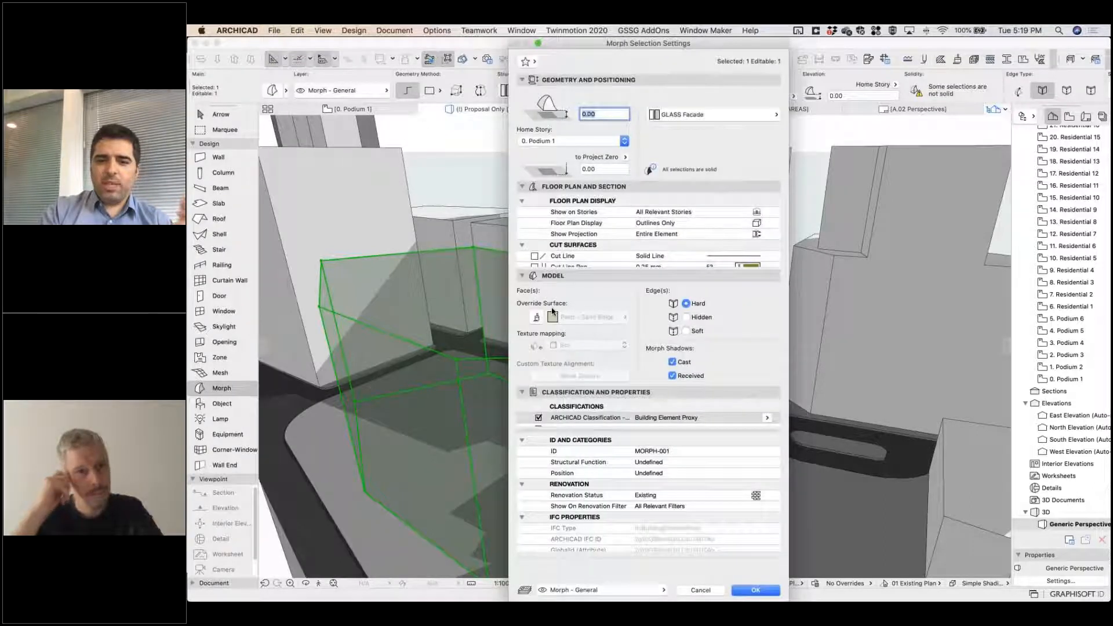
{"action": "left_click", "coordinate": [535, 317]}
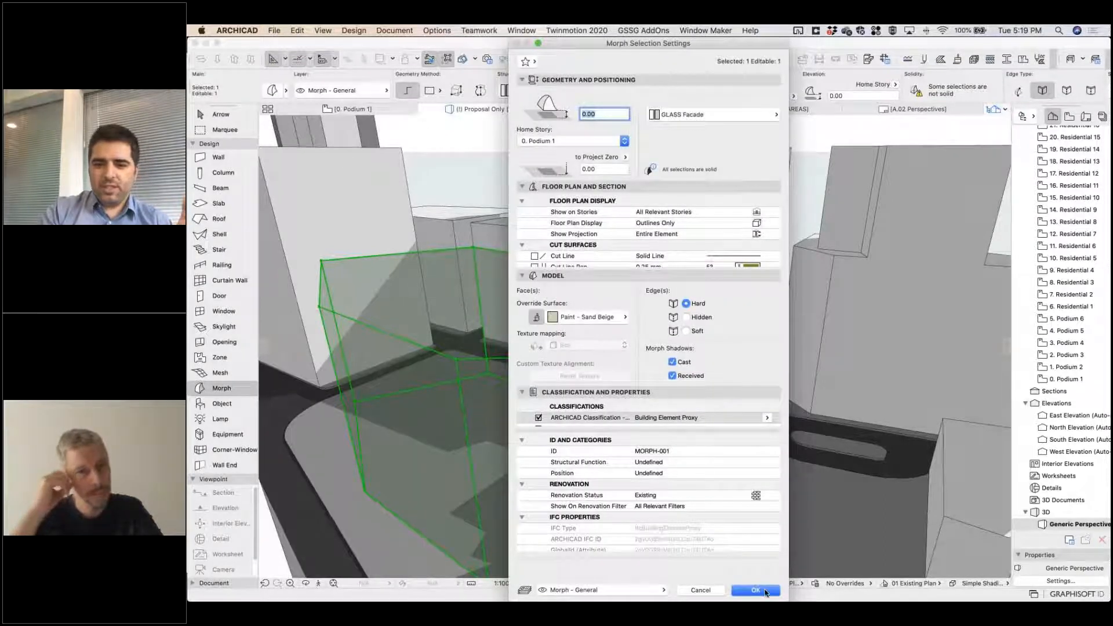
{"action": "key", "text": "Return"}
Move one upper corner node of the podium morph about 10 m outward to slant the adjoining faces.
{"action": "middle_click_drag", "start_coordinate": [605, 446], "coordinate": [717, 458], "text": "shift"}
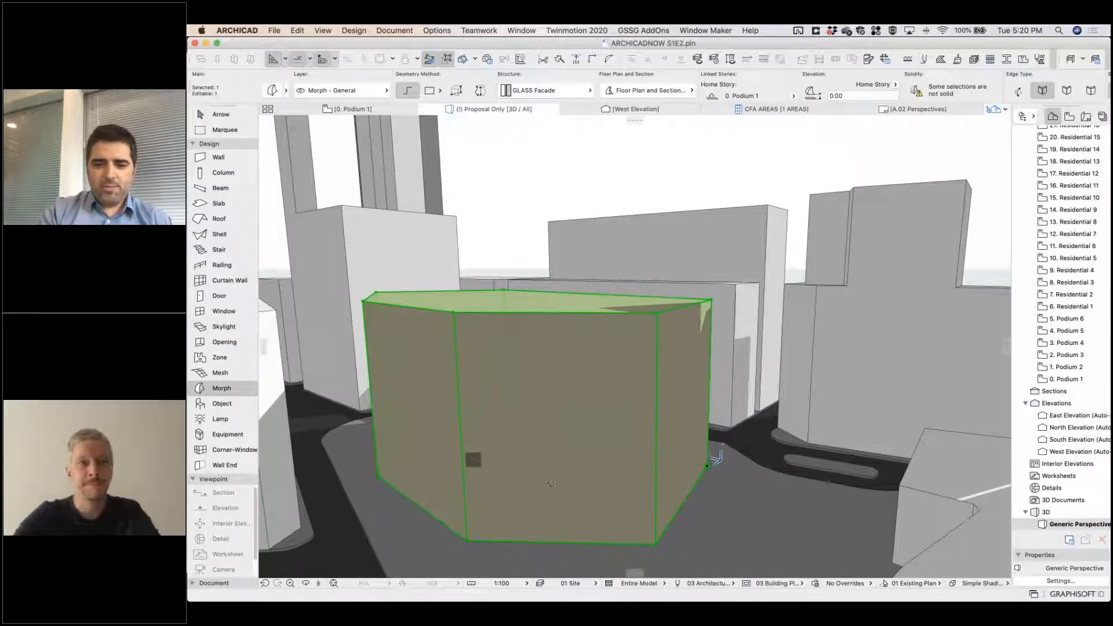
{"action": "middle_click_drag", "start_coordinate": [583, 399], "coordinate": [651, 363], "text": "shift"}
{"action": "left_click", "coordinate": [651, 363]}
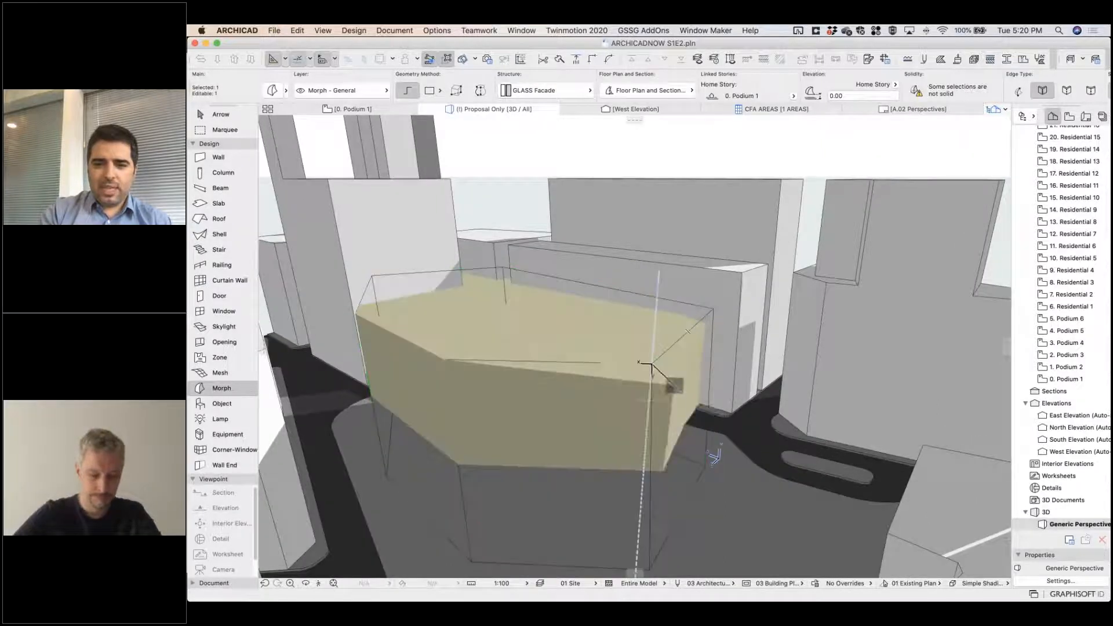
{"action": "middle_click_drag", "start_coordinate": [715, 458], "coordinate": [842, 449], "text": "shift"}
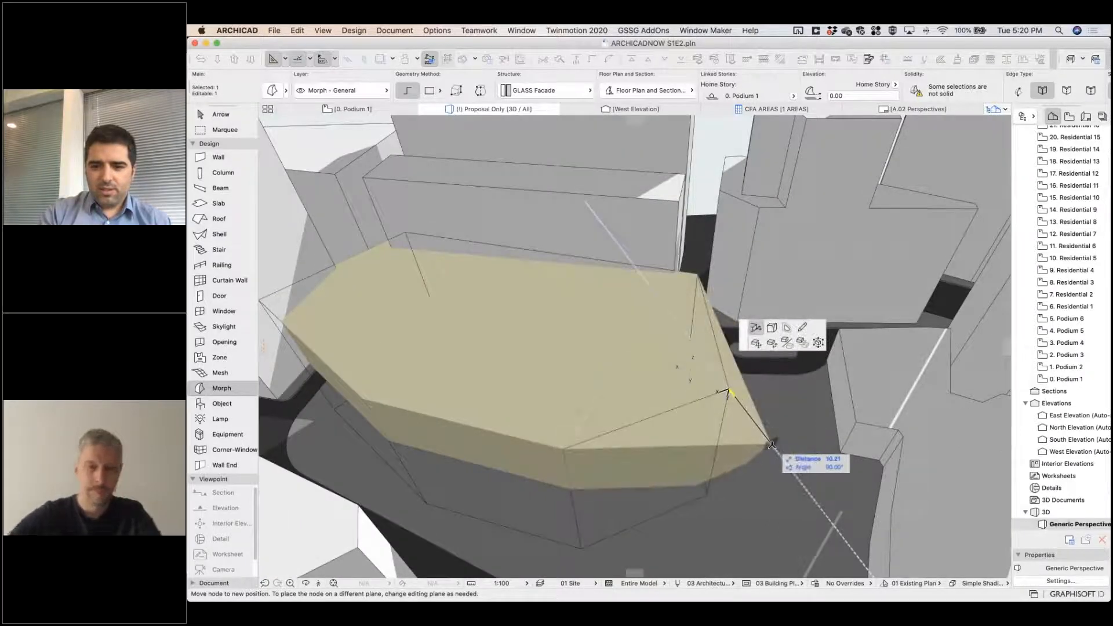
{"action": "left_click", "coordinate": [765, 435]}
{"action": "middle_click_drag", "start_coordinate": [700, 373], "coordinate": [538, 340], "text": "shift"}
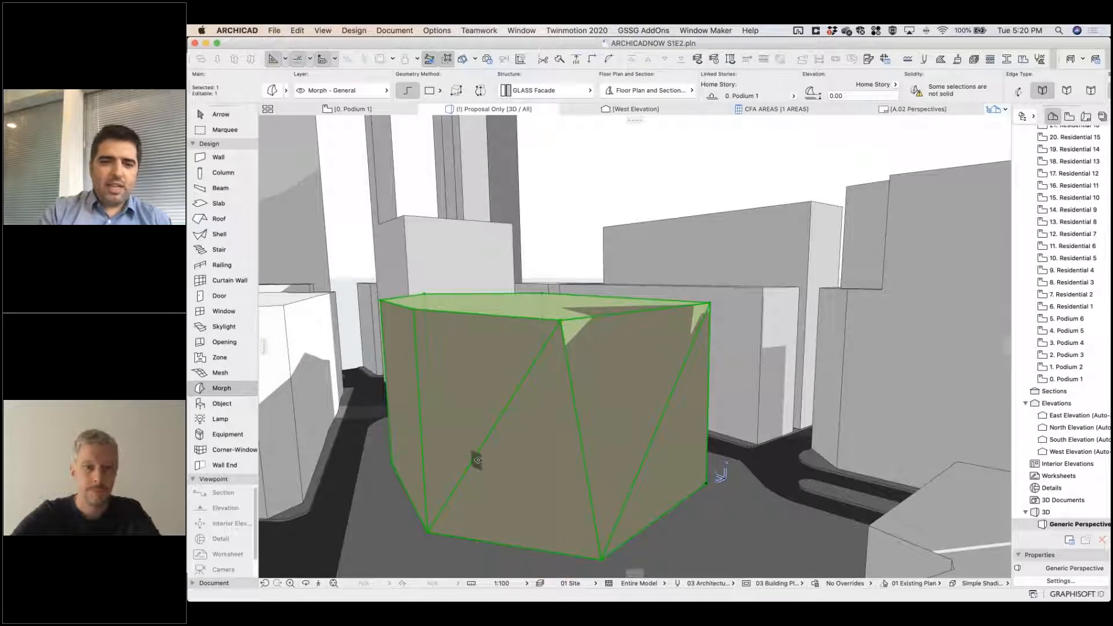
Draw a dividing line across the lower triangular facet, from its diagonal edge to the opposite slanted corner edge.
{"action": "left_click", "coordinate": [477, 454]}
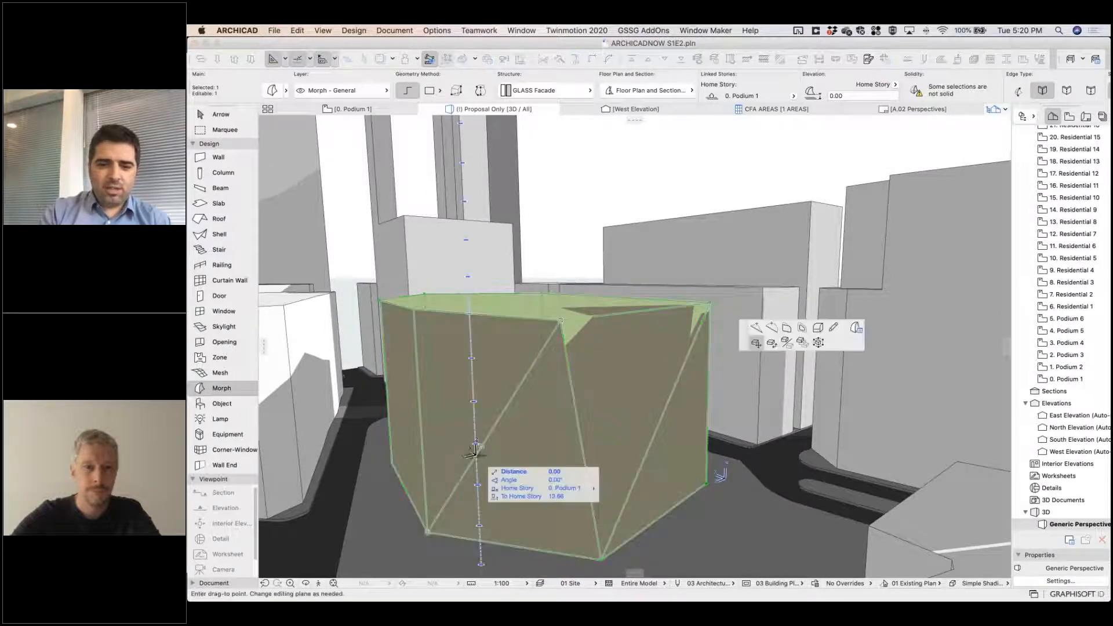
{"action": "left_click", "coordinate": [833, 327]}
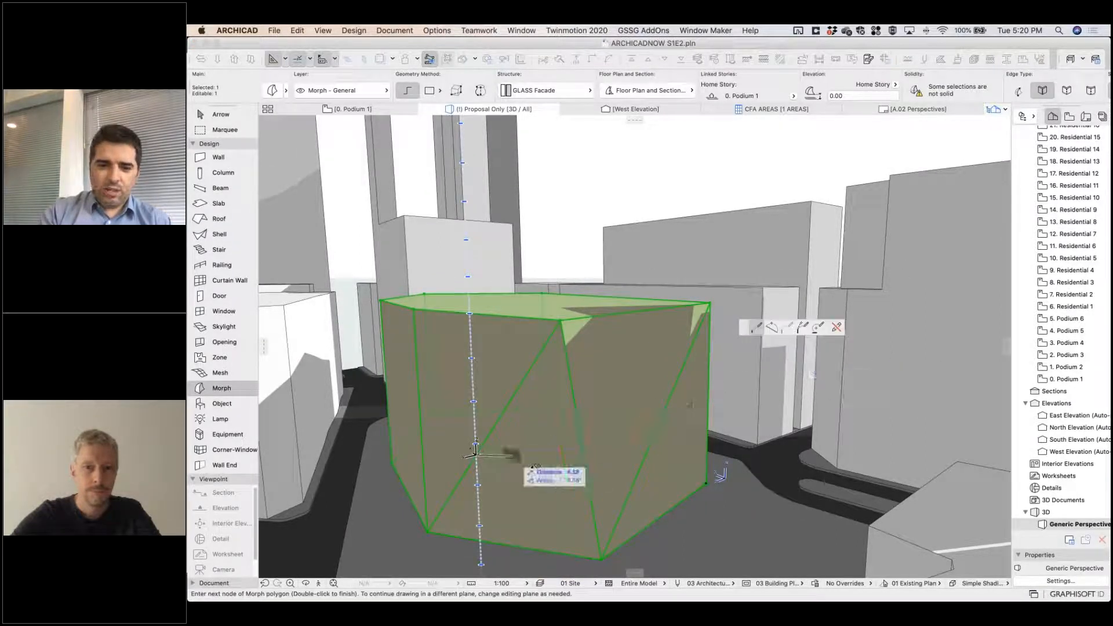
{"action": "double_click", "coordinate": [588, 510]}
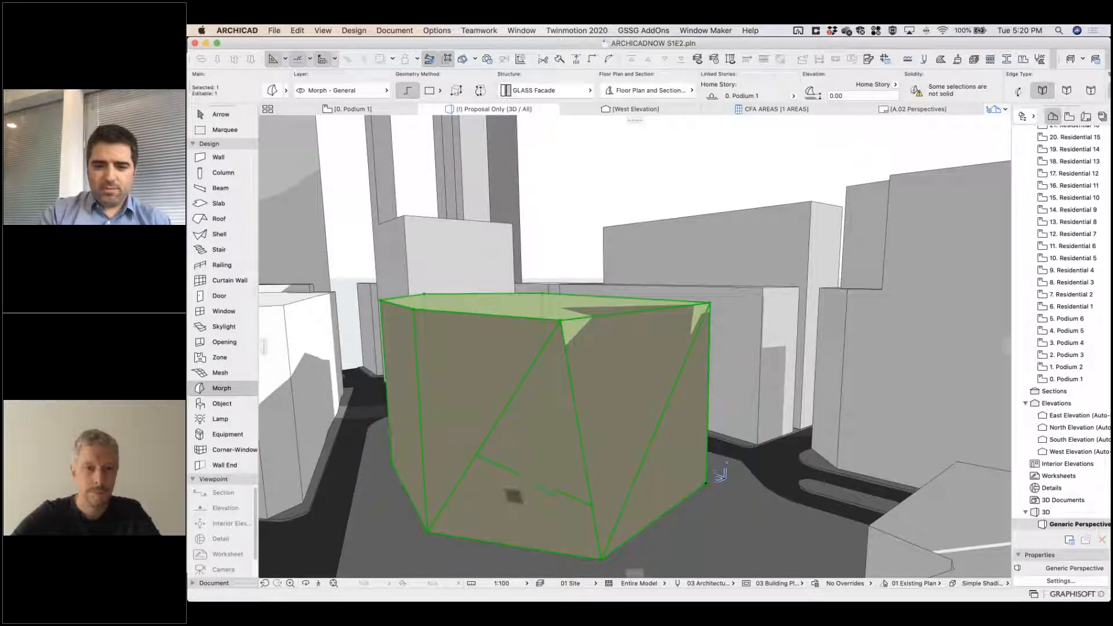
Try pushing the lower triangular facet inward about 3 m, and undo the push.
{"action": "left_click", "coordinate": [514, 500]}
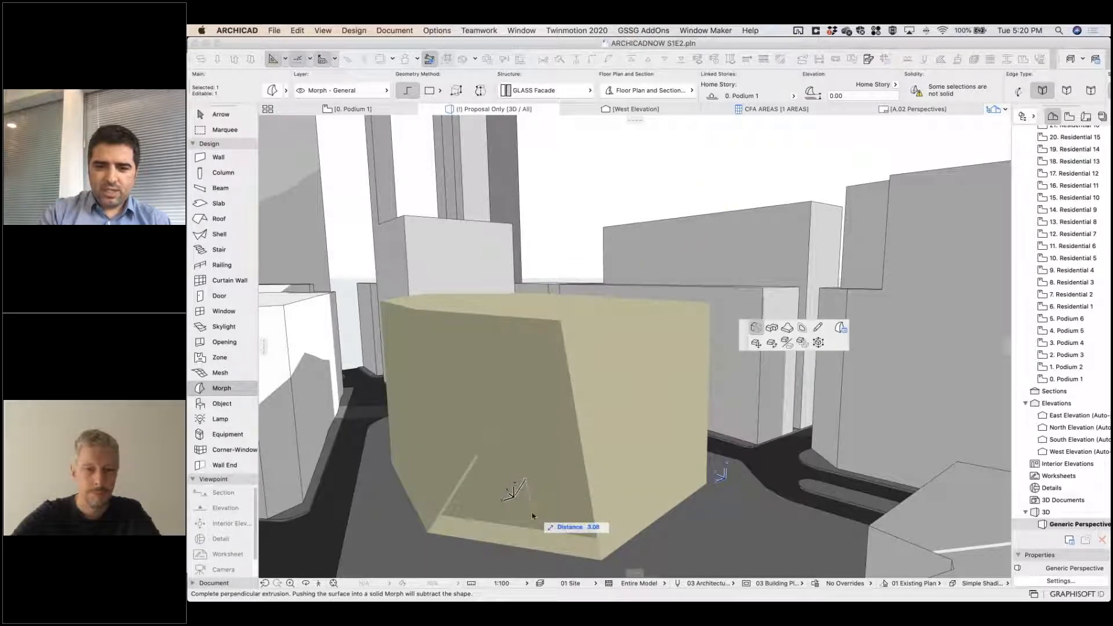
{"action": "left_click", "coordinate": [532, 516]}
{"action": "middle_click_drag", "start_coordinate": [604, 521], "coordinate": [624, 502], "text": "shift"}
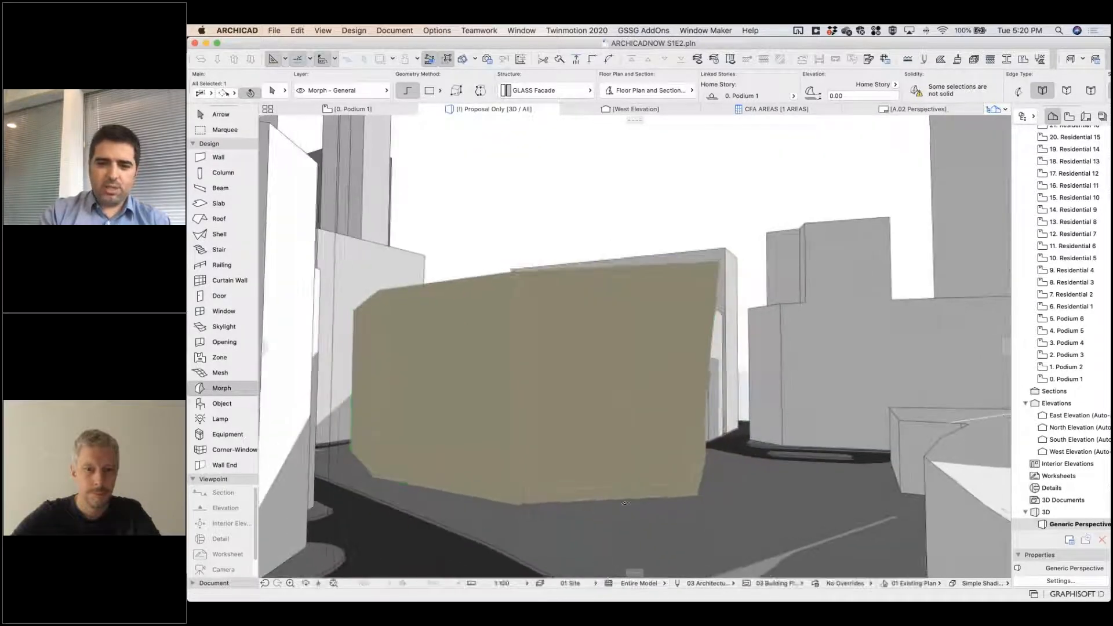
{"action": "scroll", "coordinate": [624, 502], "scroll_direction": "up", "scroll_amount": 10}
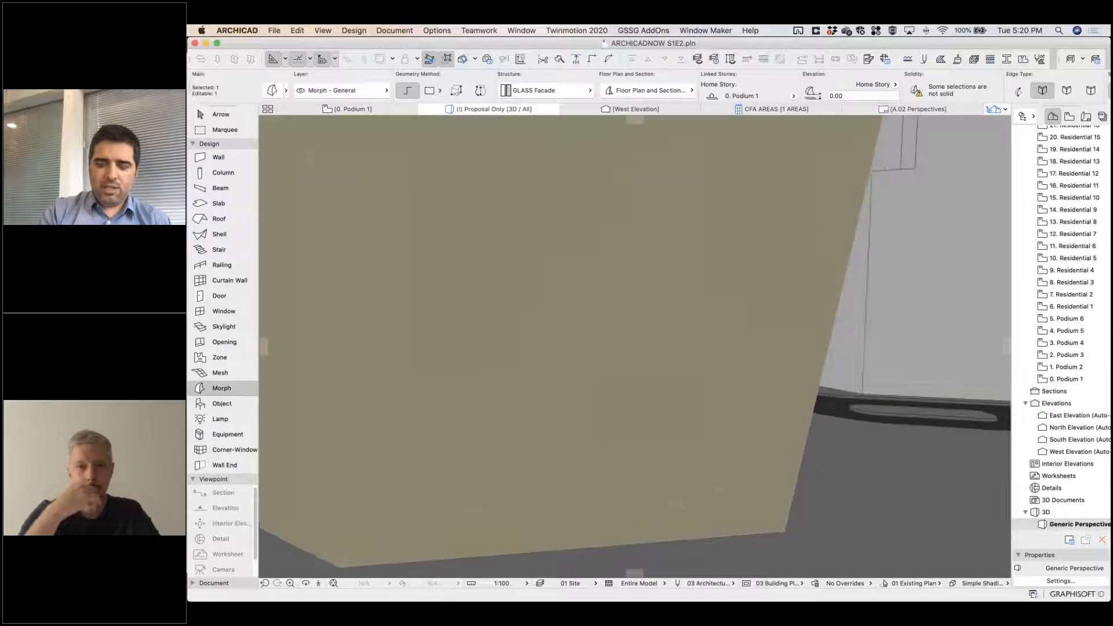
{"action": "key", "text": "super+z"}
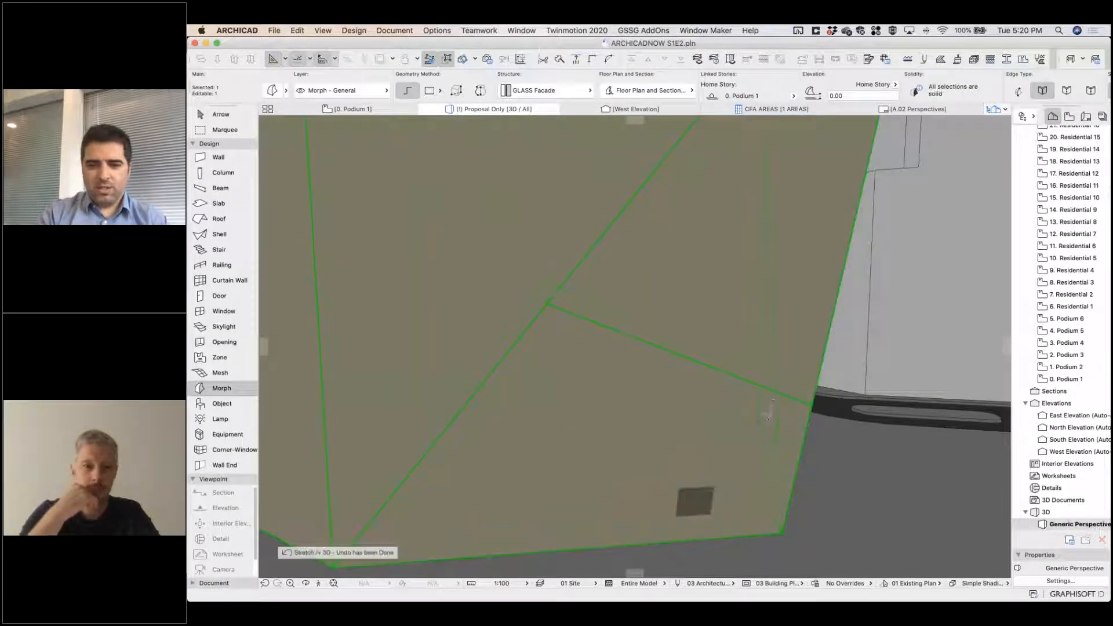
Split the adjoining side face near its base with a line between its corner edges at the 1. Podium 2 level.
{"action": "scroll", "coordinate": [767, 413], "scroll_direction": "down", "scroll_amount": 10}
{"action": "middle_click_drag", "start_coordinate": [584, 520], "coordinate": [649, 503], "text": "shift"}
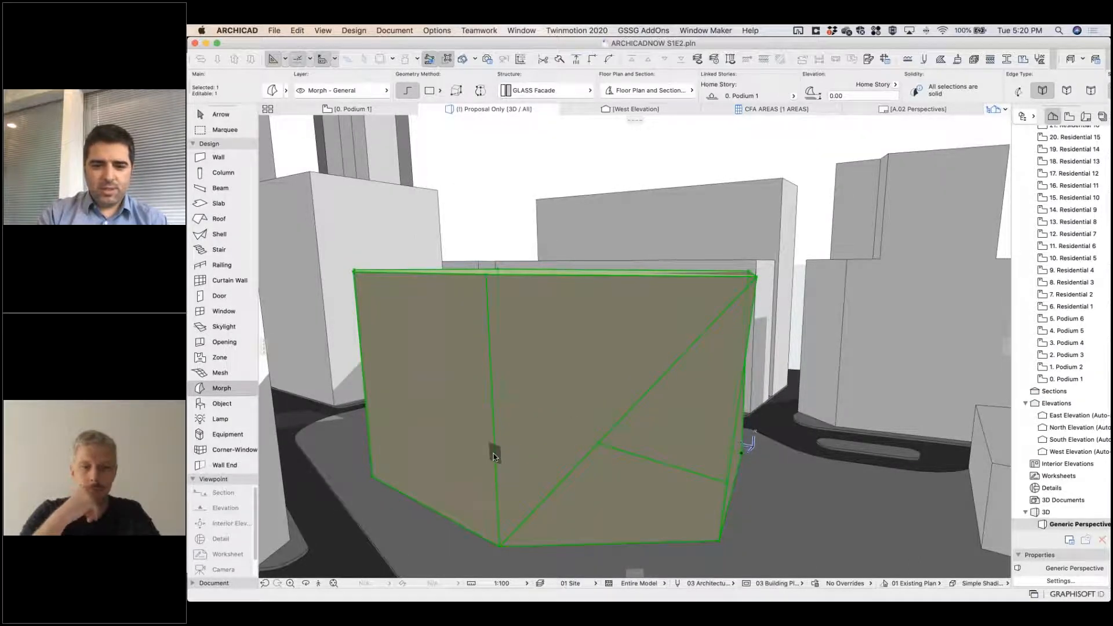
{"action": "left_click", "coordinate": [493, 454]}
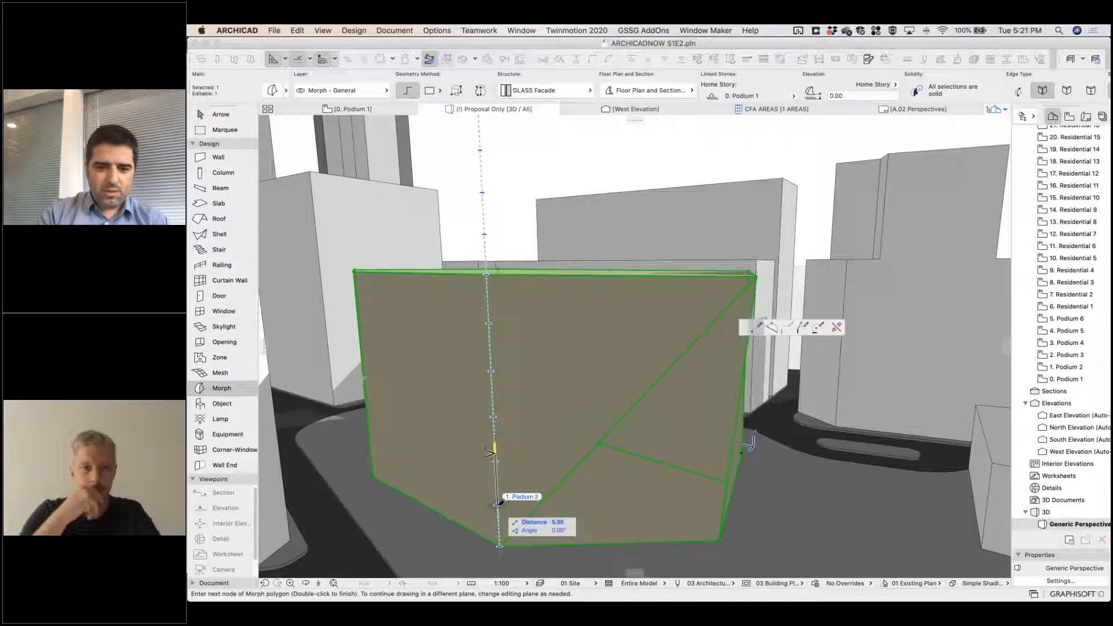
{"action": "double_click", "coordinate": [499, 545]}
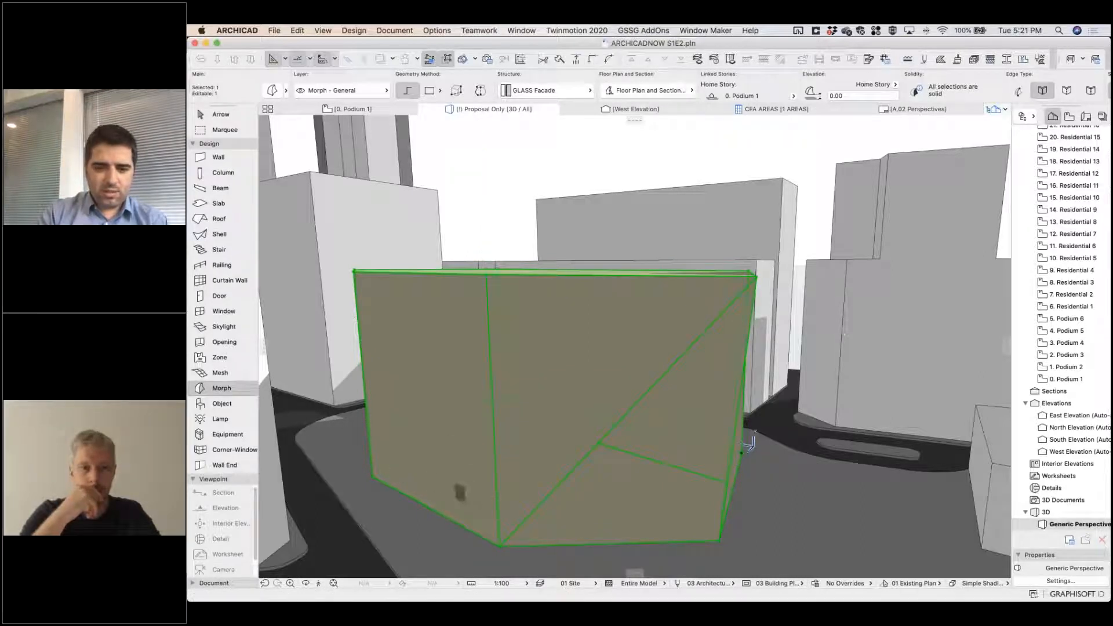
{"action": "left_click", "coordinate": [496, 504]}
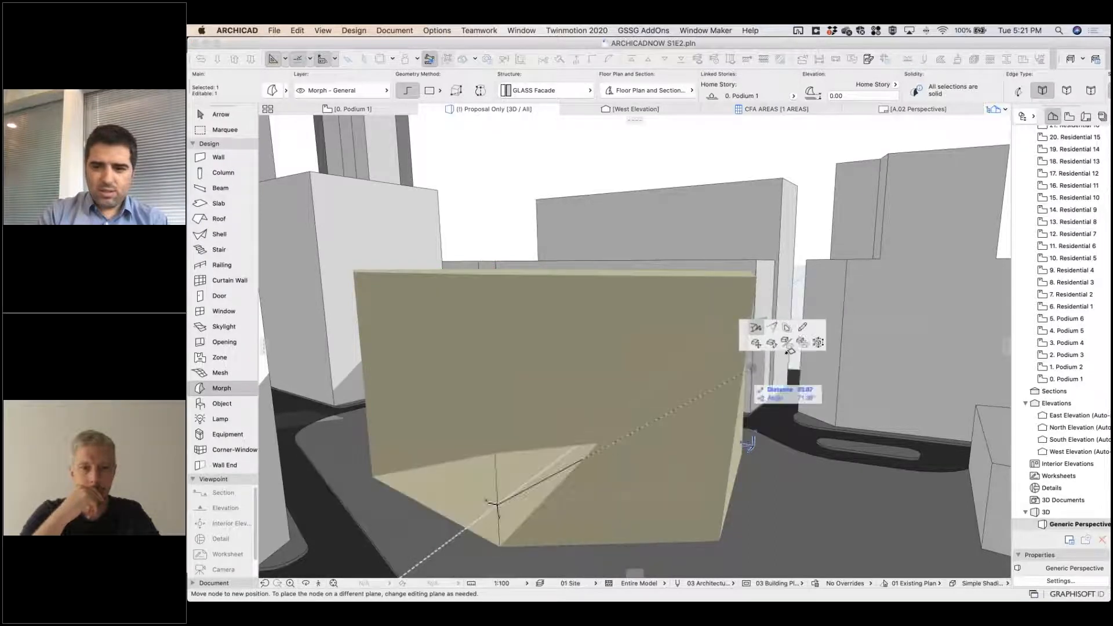
{"action": "left_click", "coordinate": [497, 504]}
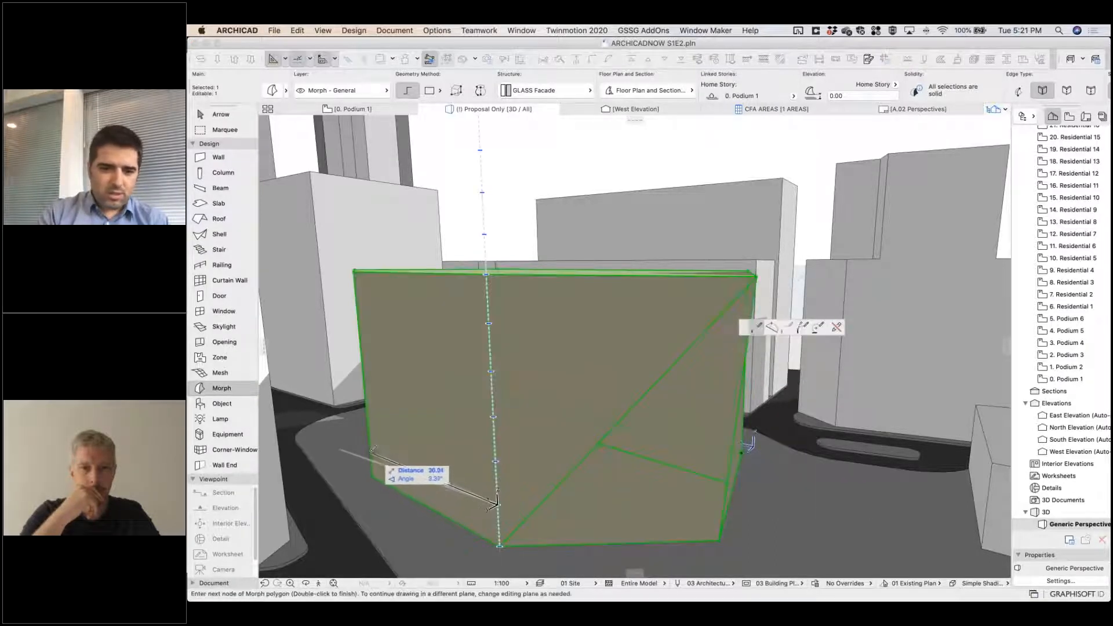
{"action": "double_click", "coordinate": [484, 498]}
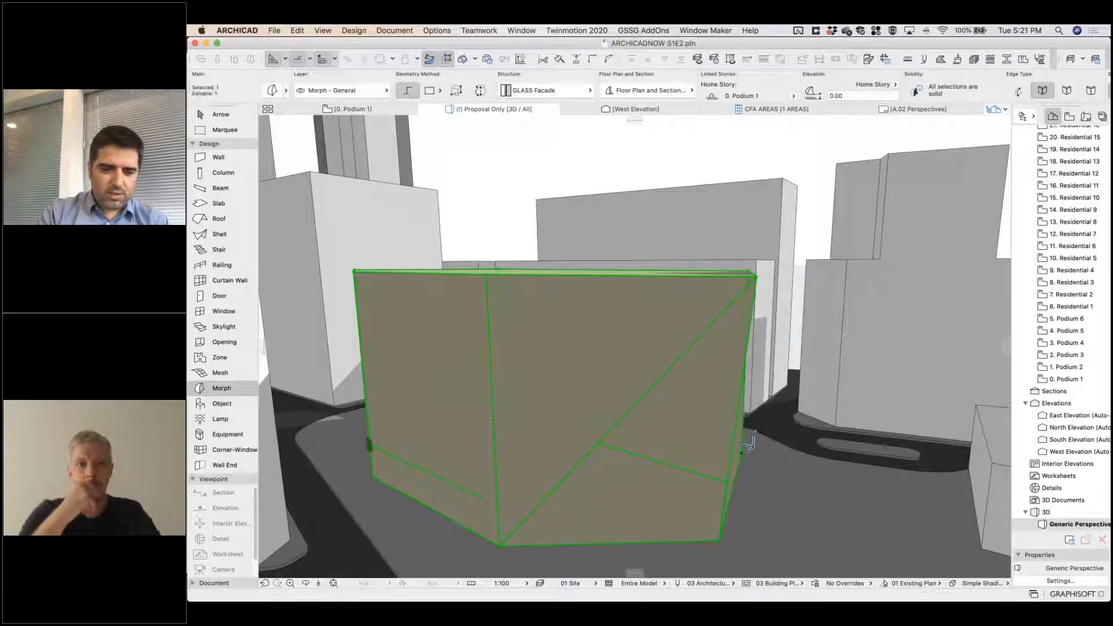
Push the lower strip of the side face 4 m inward to recess the podium's ground floor.
{"action": "left_click", "coordinate": [444, 497]}
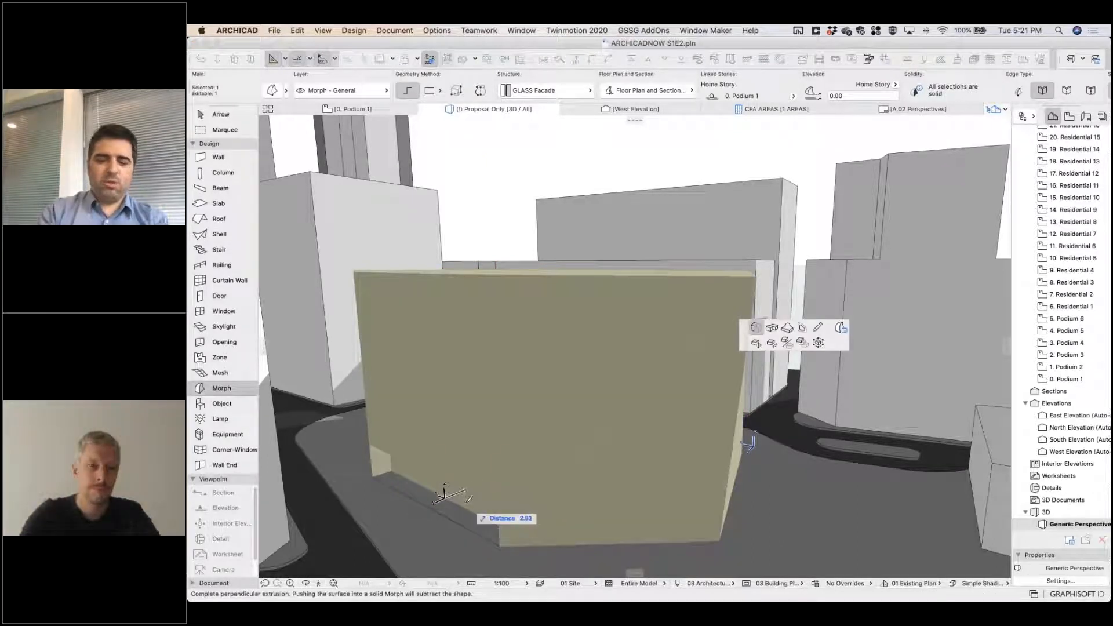
{"action": "type", "text": "4"}
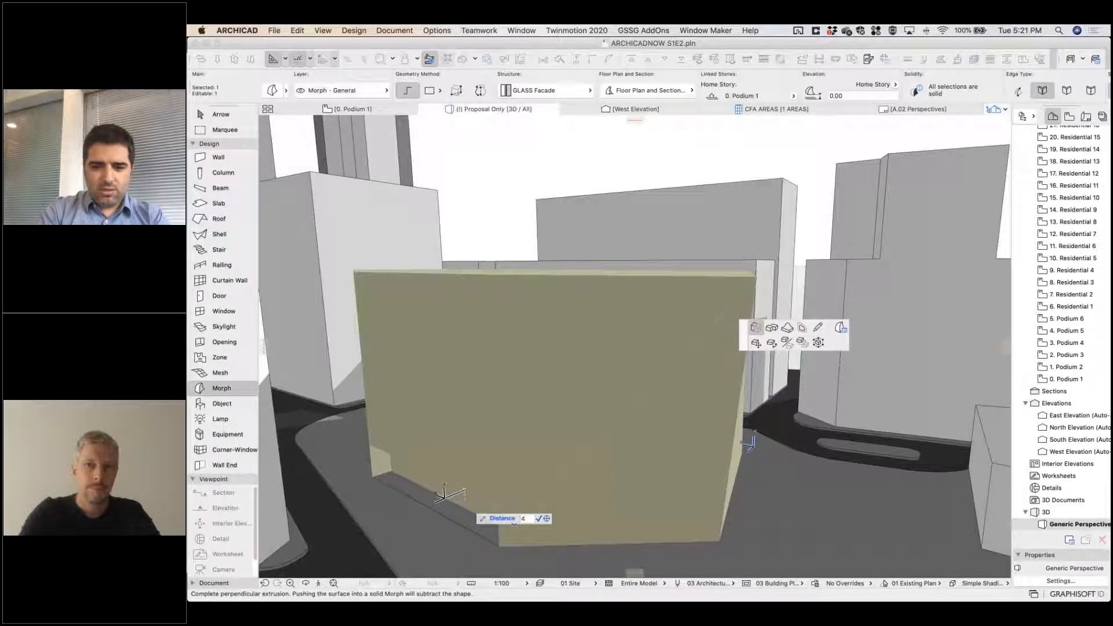
{"action": "key", "text": "Return"}
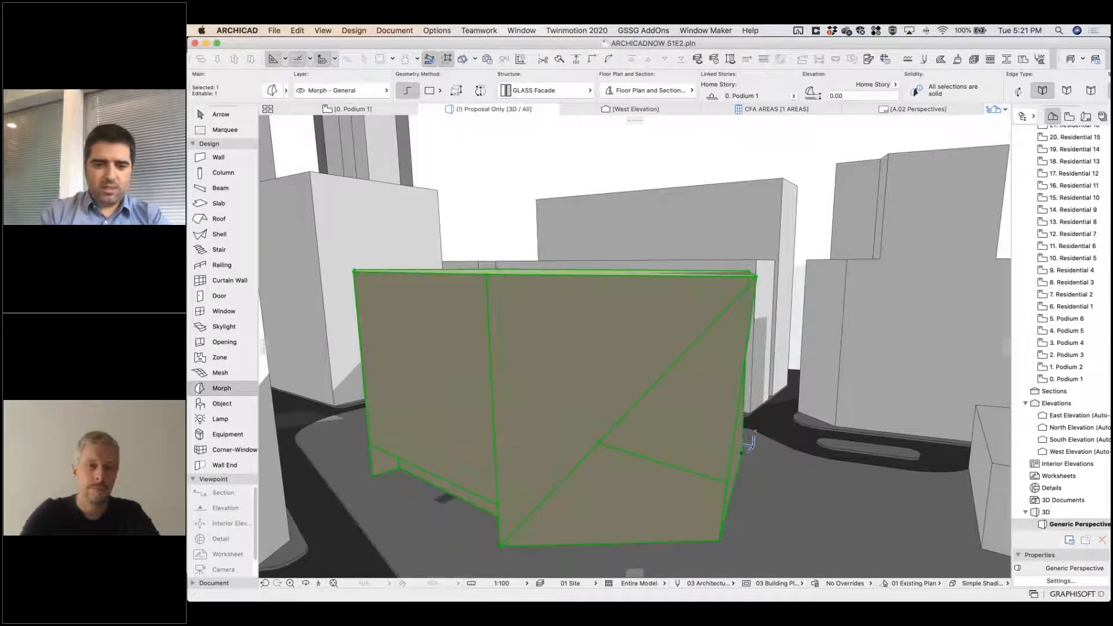
{"action": "key", "text": "Escape"}
{"action": "middle_click_drag", "start_coordinate": [460, 475], "coordinate": [411, 410], "text": "shift"}
{"action": "middle_click_drag", "start_coordinate": [423, 422], "coordinate": [426, 452], "text": "shift"}
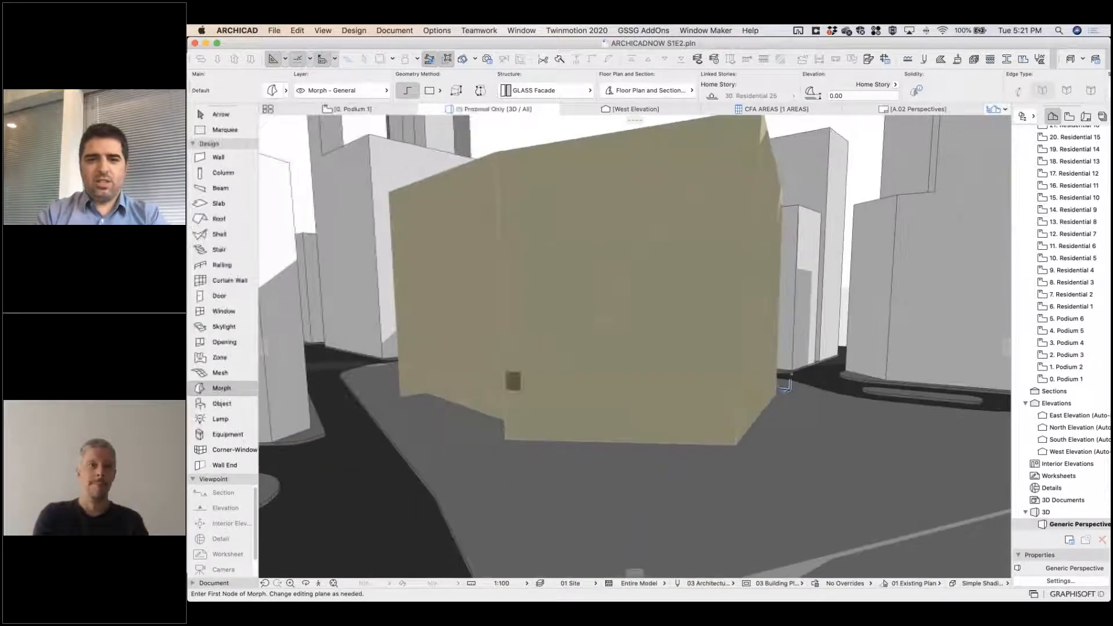
{"action": "middle_click_drag", "start_coordinate": [584, 336], "coordinate": [455, 444], "text": "shift"}
{"action": "middle_click_drag", "start_coordinate": [540, 422], "coordinate": [484, 378], "text": "shift"}
{"action": "middle_click_drag", "start_coordinate": [576, 383], "coordinate": [818, 290]}
{"action": "left_click", "coordinate": [801, 235], "text": "shift"}
{"action": "left_click", "coordinate": [557, 402]}
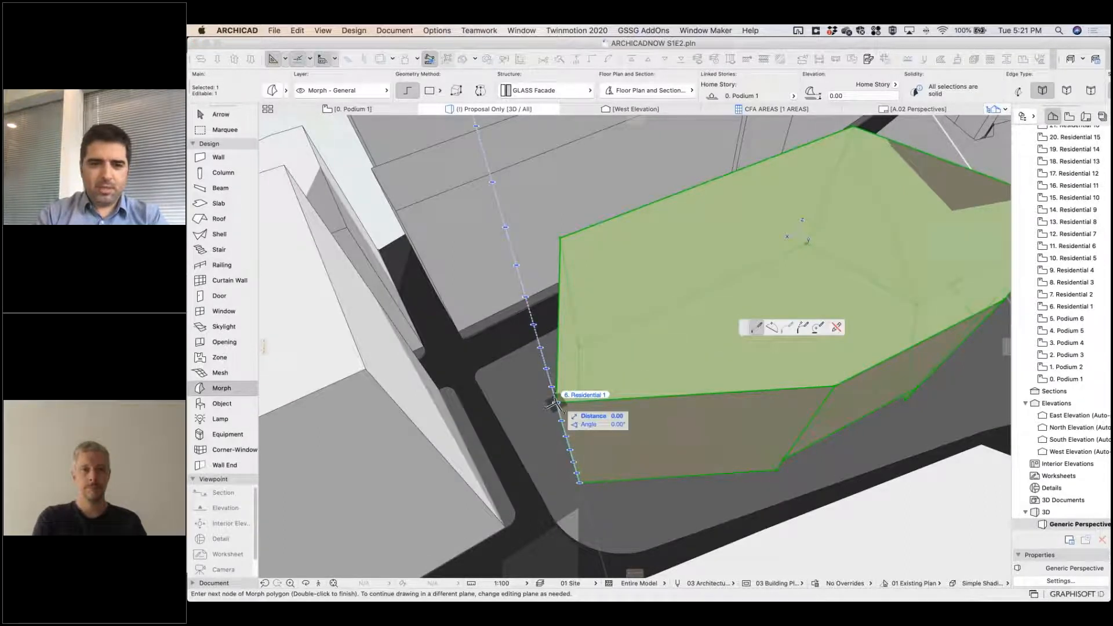
{"action": "left_click", "coordinate": [555, 402]}
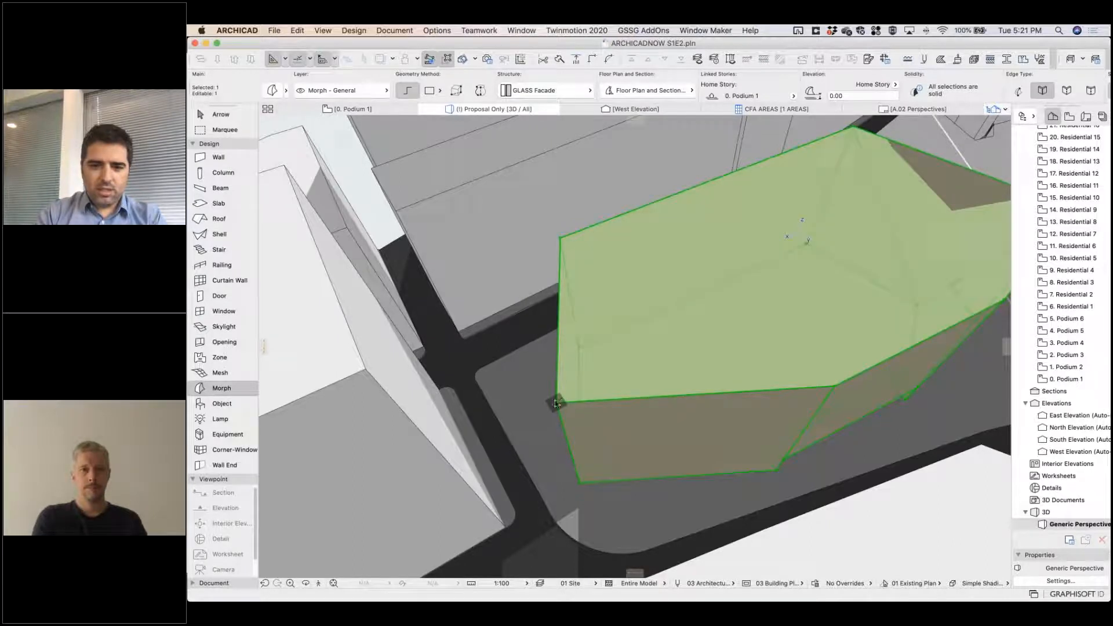
{"action": "left_click", "coordinate": [557, 402]}
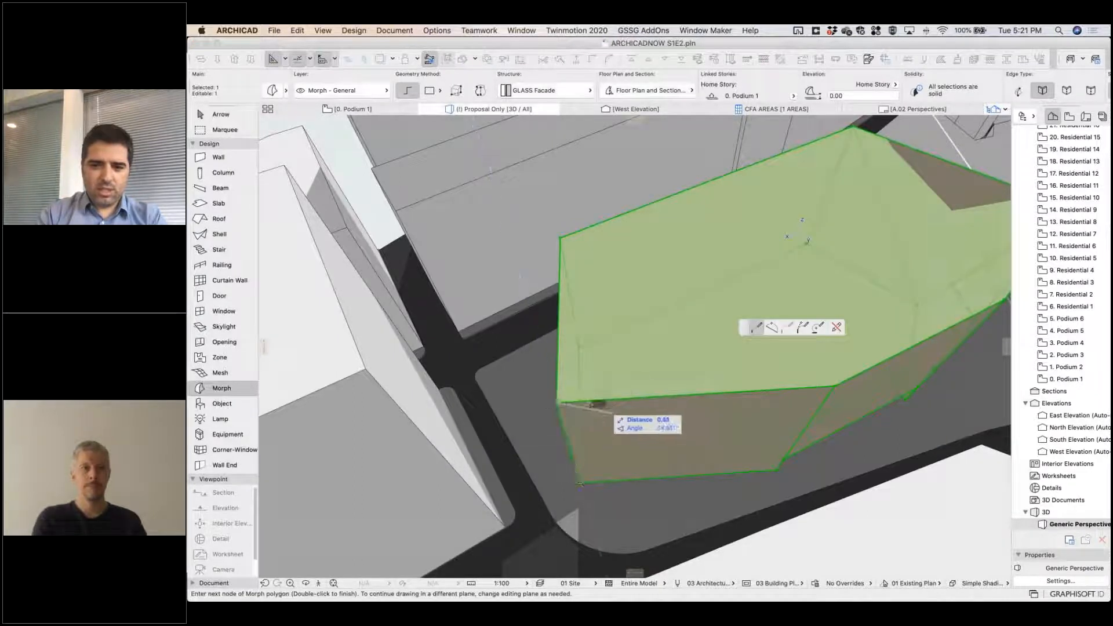
{"action": "key", "text": "Escape"}
{"action": "left_click", "coordinate": [588, 401]}
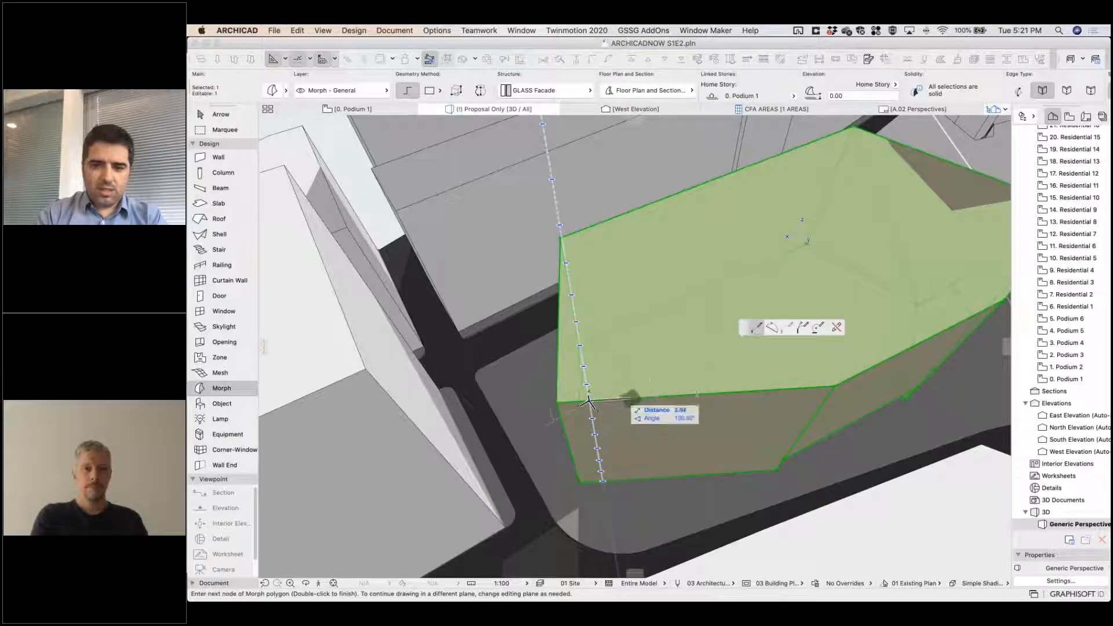
{"action": "key", "text": "Escape"}
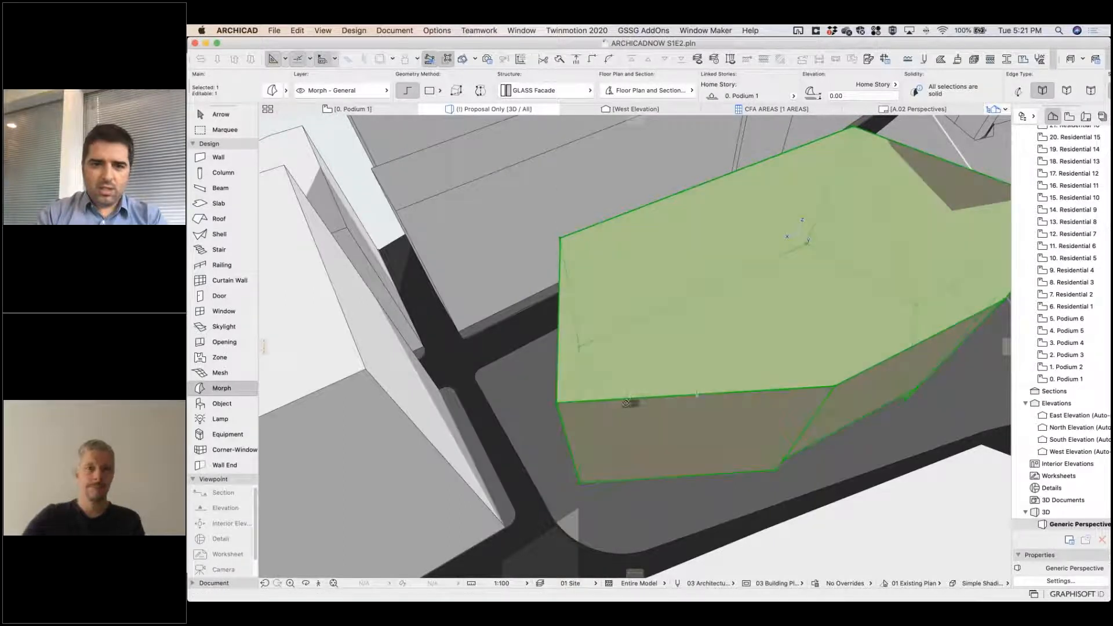
{"action": "left_click", "coordinate": [623, 399], "text": "shift"}
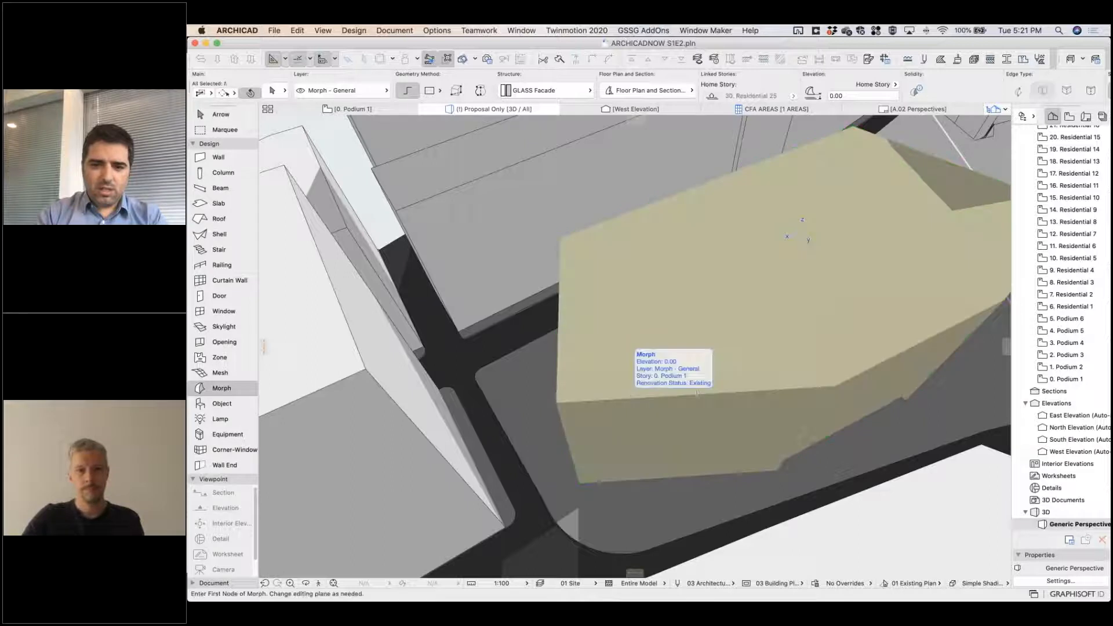
{"action": "left_click", "coordinate": [624, 398], "text": "shift"}
{"action": "left_click", "coordinate": [622, 399]}
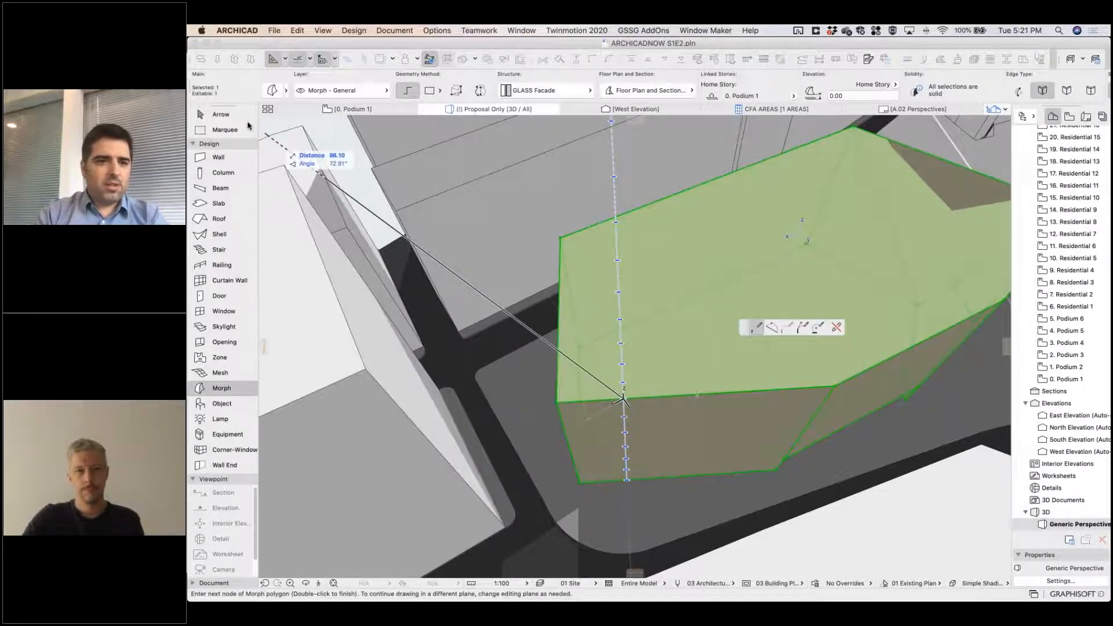
{"action": "key", "text": "Escape"}
Try picking the podium morph's upper corner node with the Arrow tool in sub-element selection mode.
{"action": "left_click", "coordinate": [224, 113]}
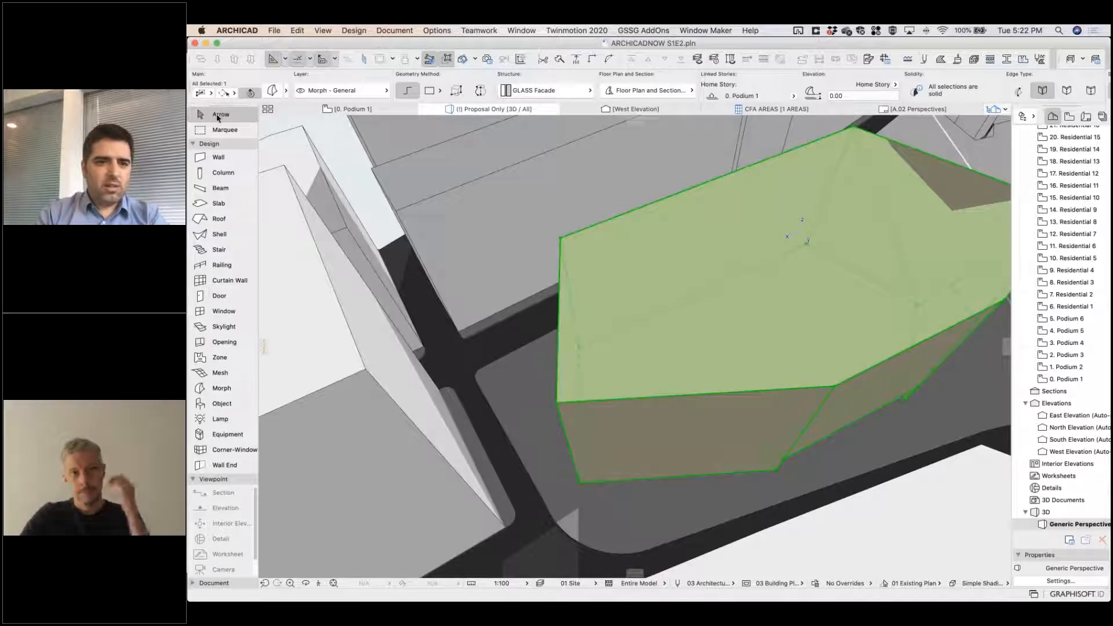
{"action": "key", "text": "Escape"}
{"action": "left_click", "coordinate": [273, 91]}
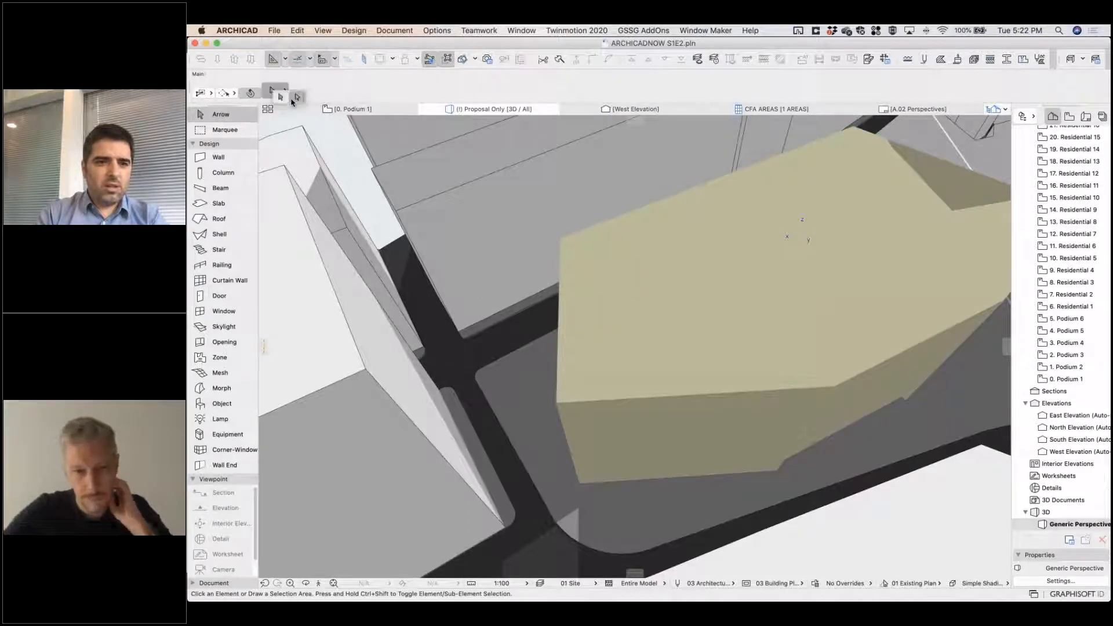
{"action": "left_click", "coordinate": [560, 404]}
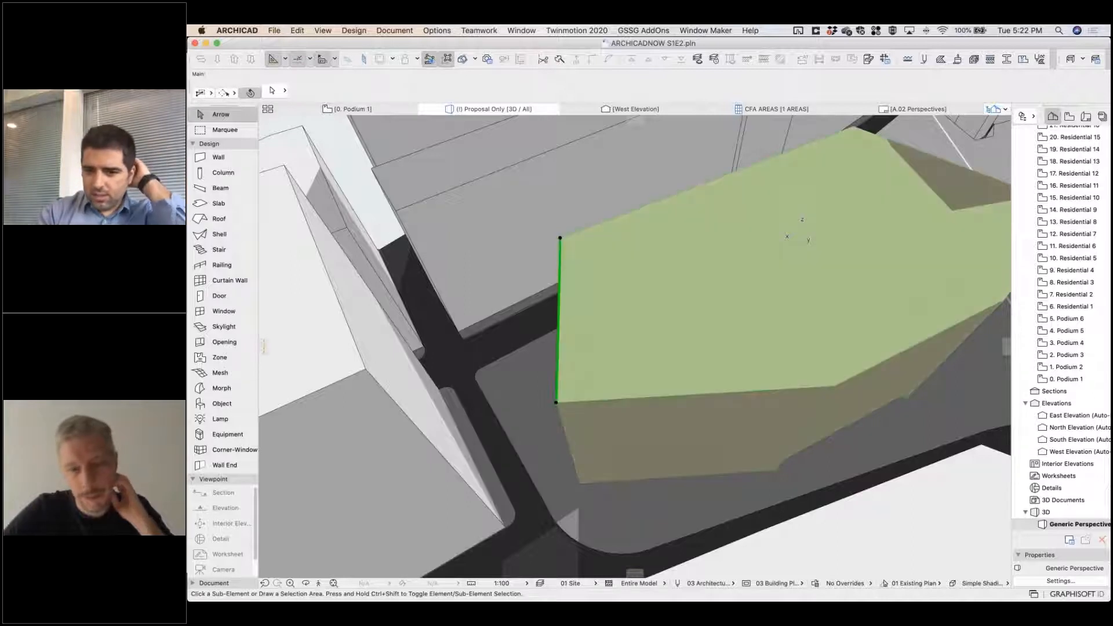
{"action": "left_click", "coordinate": [559, 404]}
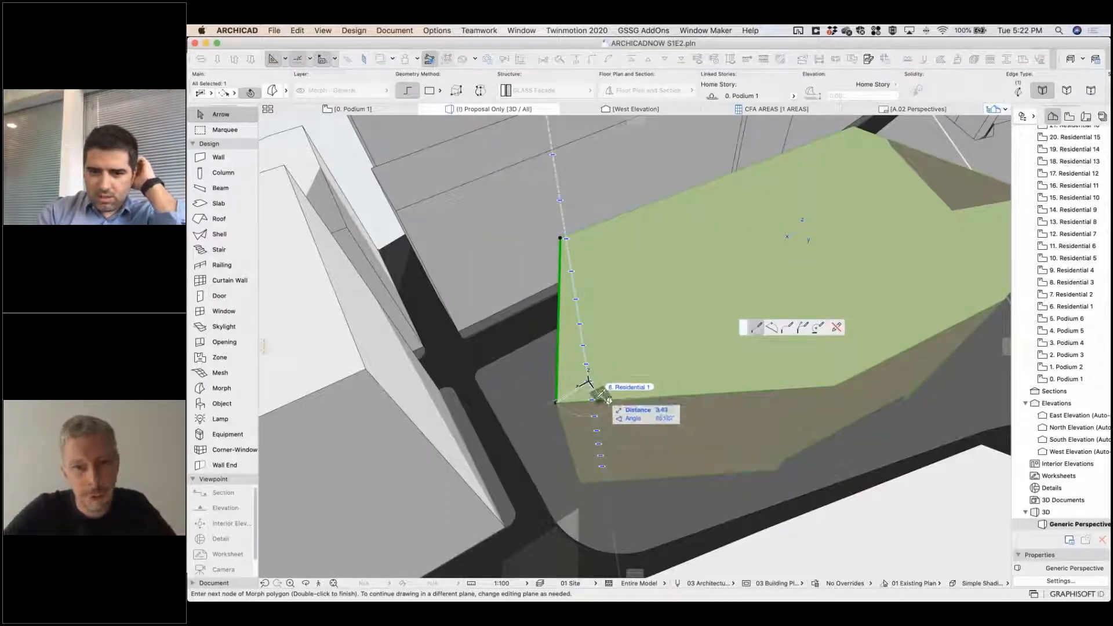
{"action": "key", "text": "Escape"}
{"action": "key", "text": "Escape"}
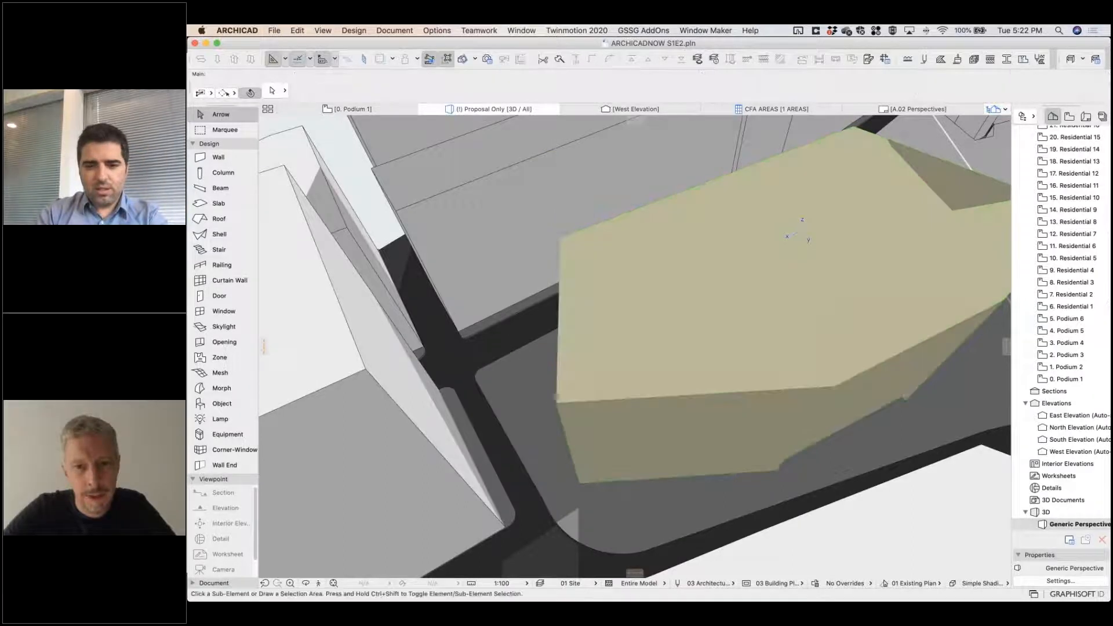
Select the whole podium morph and move its nearest top corner node 6 m inward at the 6. Residential 1 level.
{"action": "left_click", "coordinate": [275, 95]}
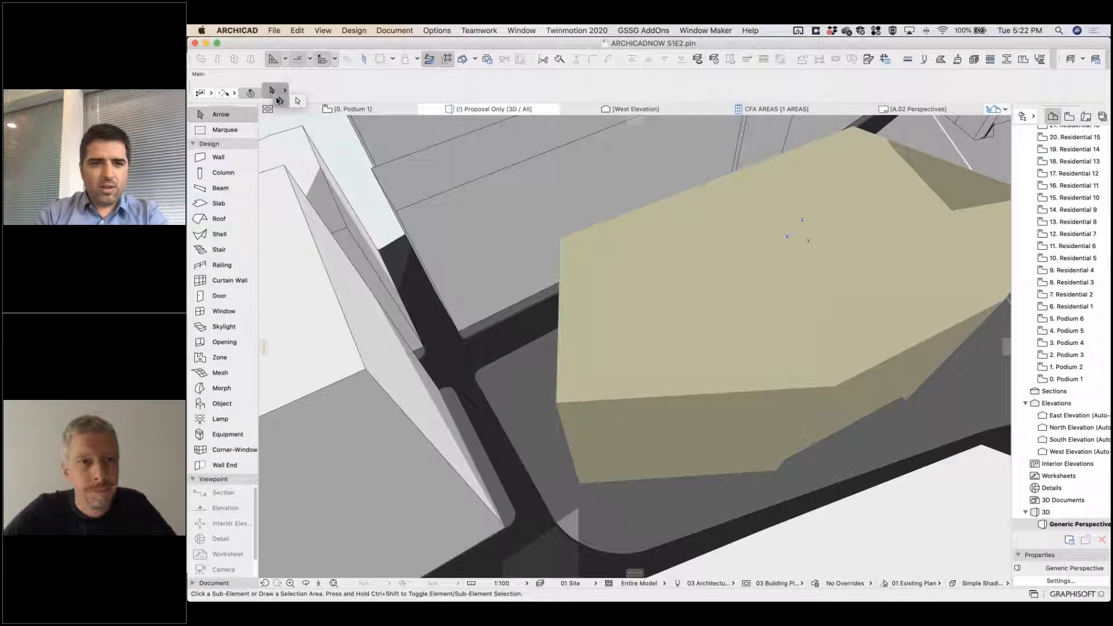
{"action": "left_click", "coordinate": [281, 102]}
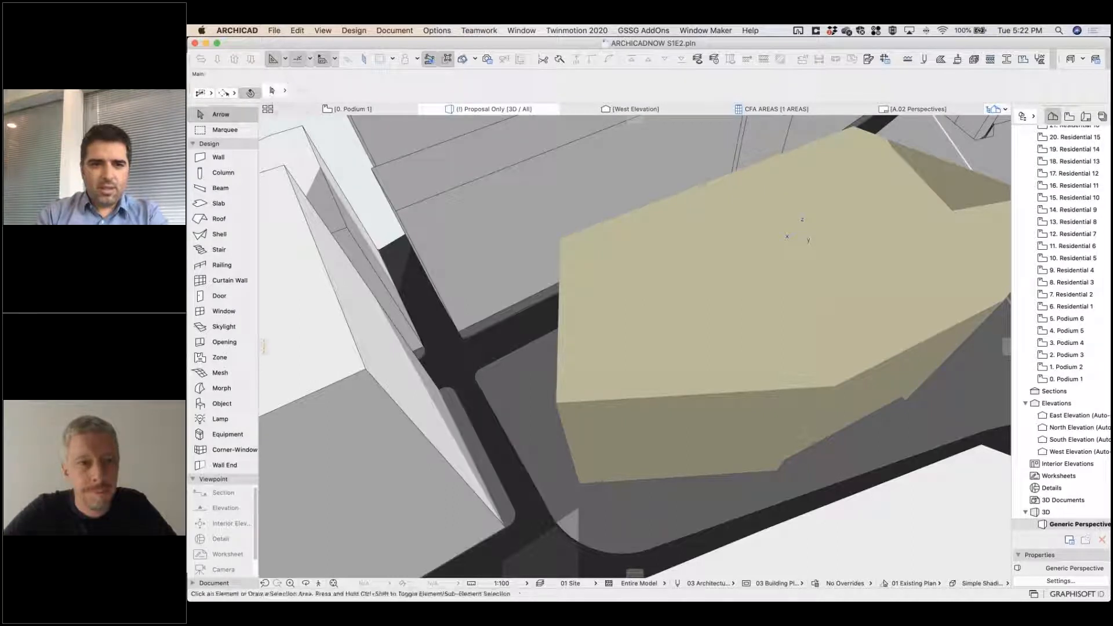
{"action": "left_click", "coordinate": [558, 404]}
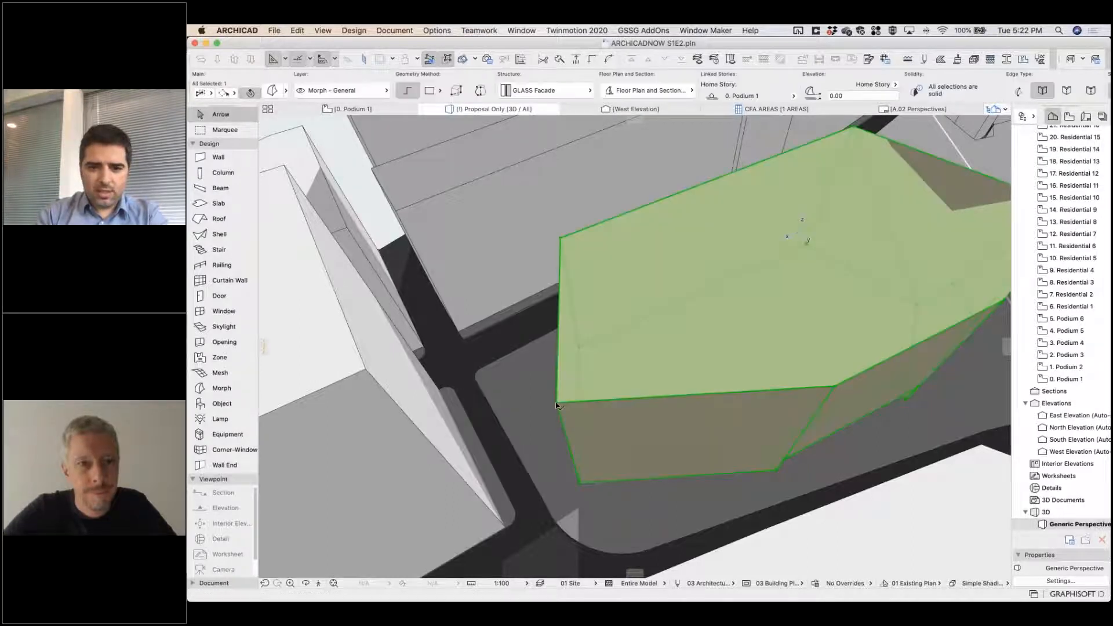
{"action": "left_click", "coordinate": [563, 401]}
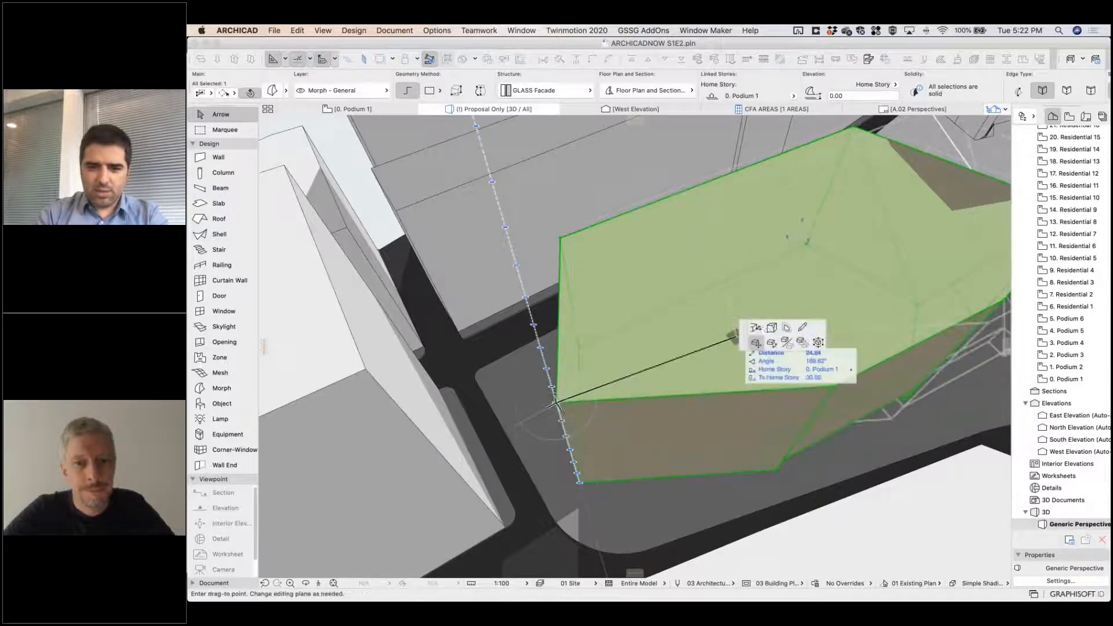
{"action": "left_click", "coordinate": [756, 328]}
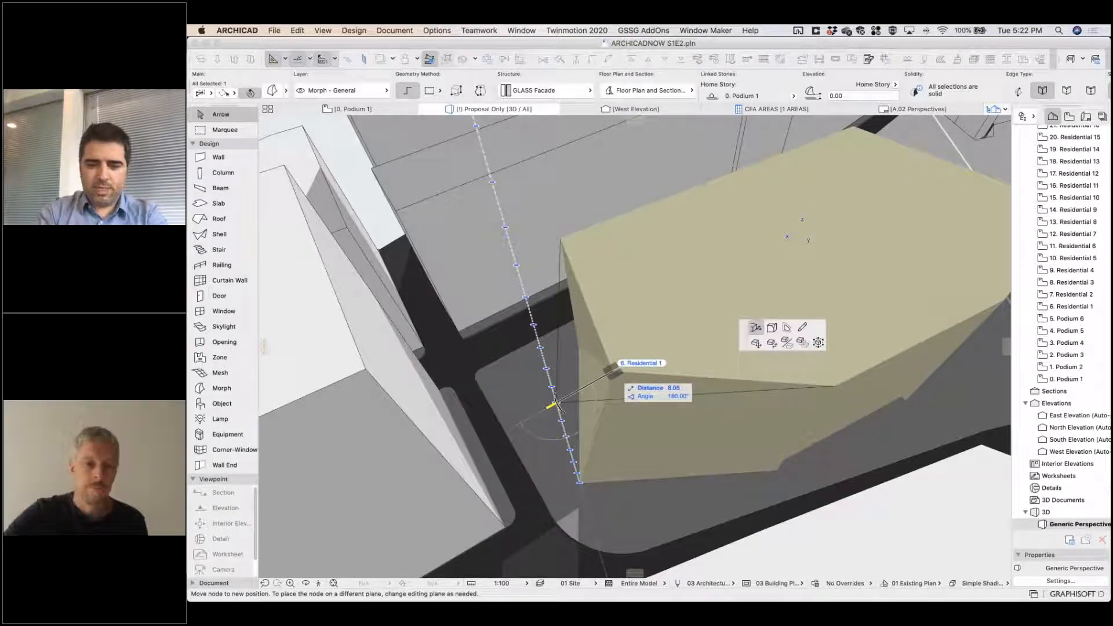
{"action": "type", "text": "6"}
{"action": "key", "text": "Return"}
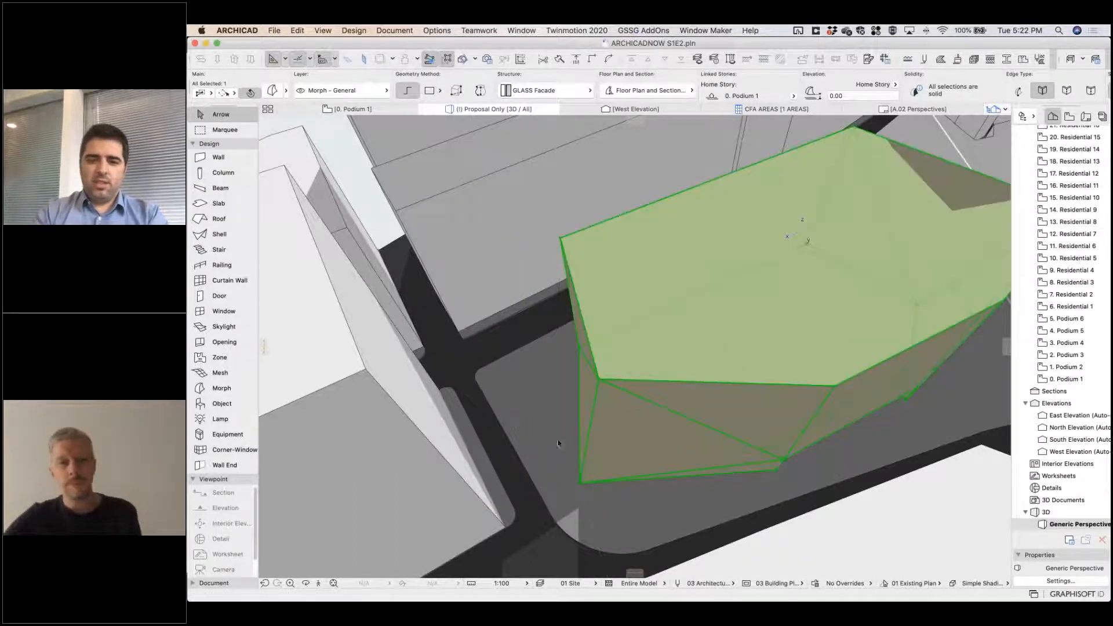
{"action": "middle_click_drag", "start_coordinate": [592, 315], "coordinate": [706, 410], "text": "shift"}
{"action": "middle_click_drag", "start_coordinate": [589, 437], "coordinate": [489, 255], "text": "shift"}
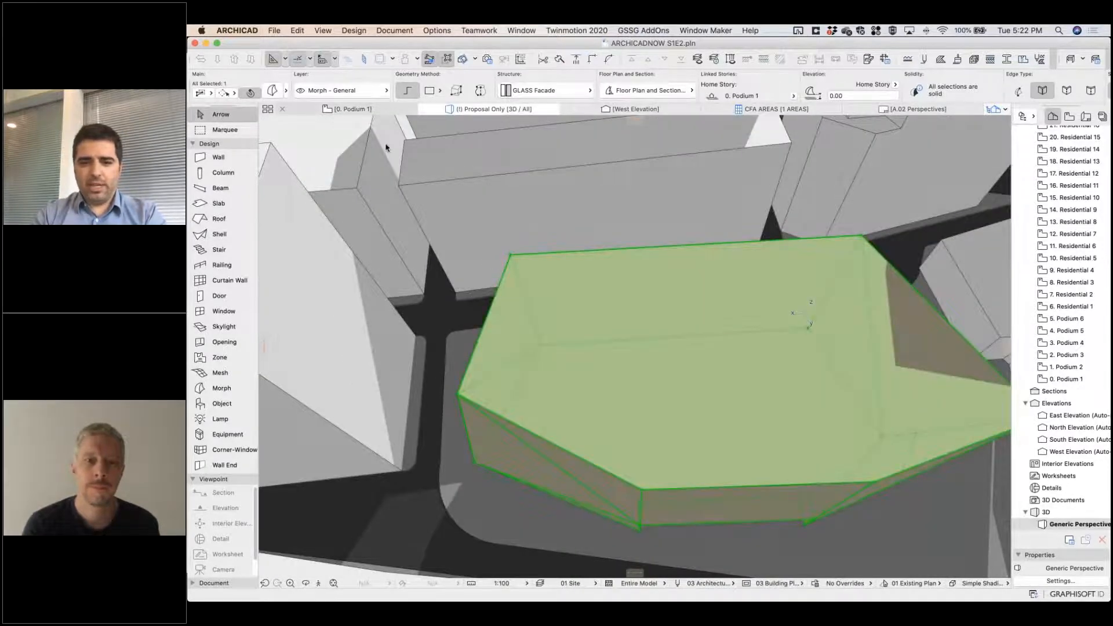
Examine how the podium morph is displayed on the floor plans of the podium stories and 6. Residential 1.
{"action": "key", "text": "F2"}
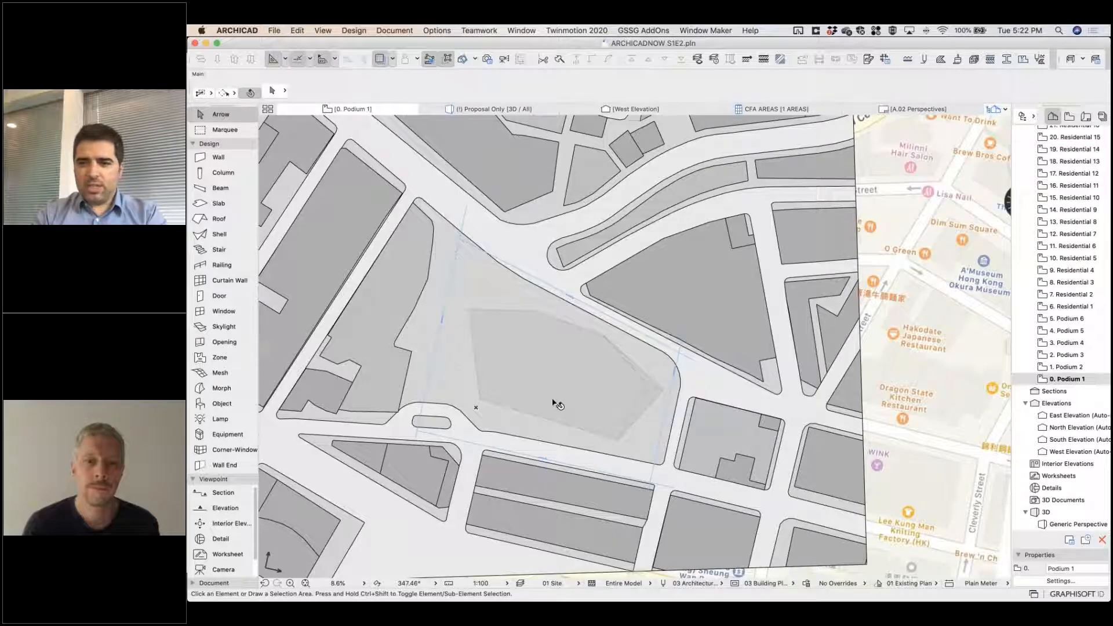
{"action": "scroll", "coordinate": [545, 394], "scroll_direction": "up", "scroll_amount": 3}
{"action": "key", "text": "super+Up"}
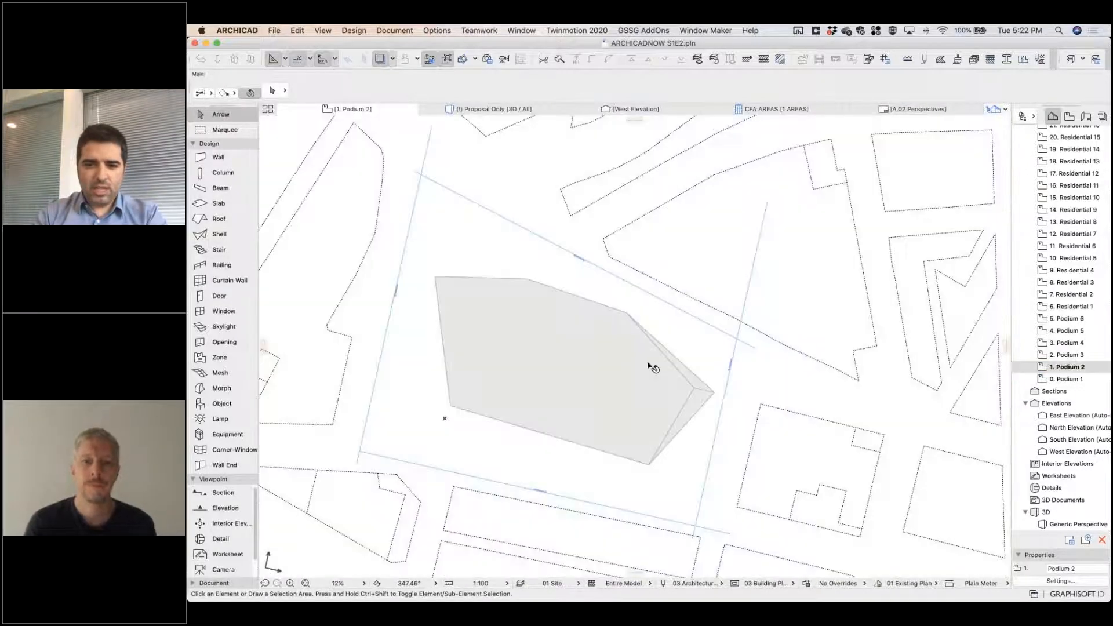
{"action": "left_click", "coordinate": [693, 363]}
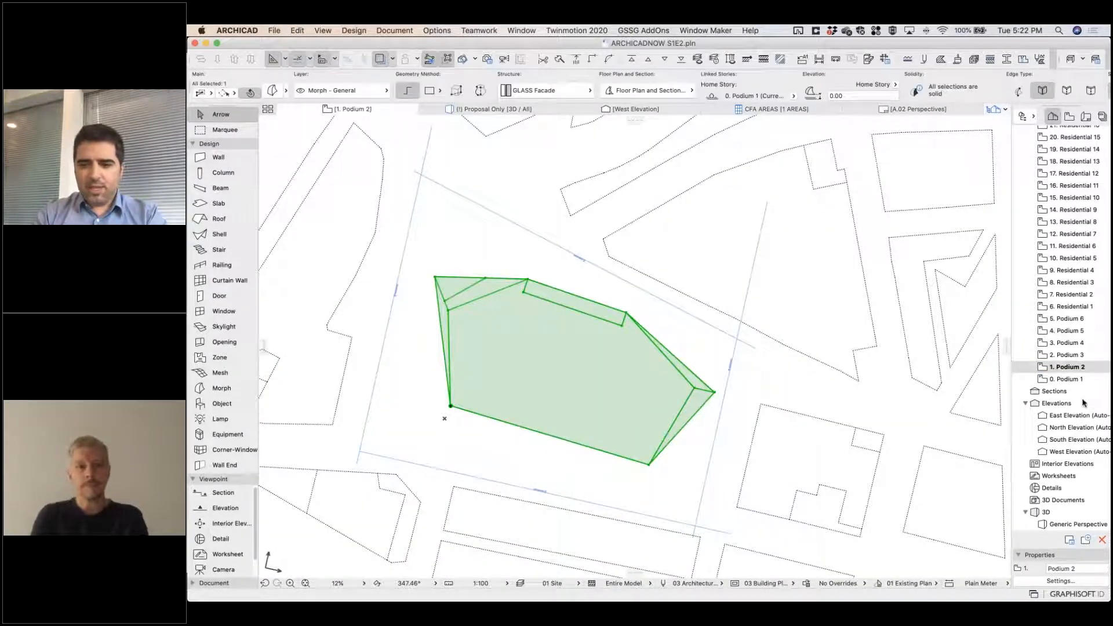
{"action": "double_click", "coordinate": [1070, 379]}
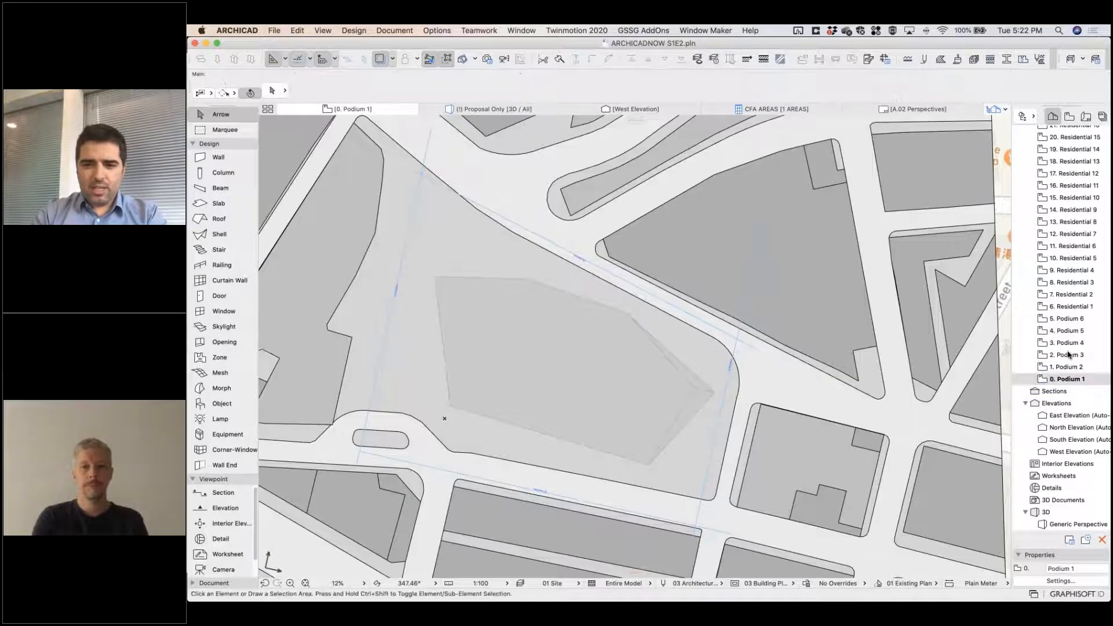
{"action": "double_click", "coordinate": [1069, 355]}
{"action": "double_click", "coordinate": [1068, 343]}
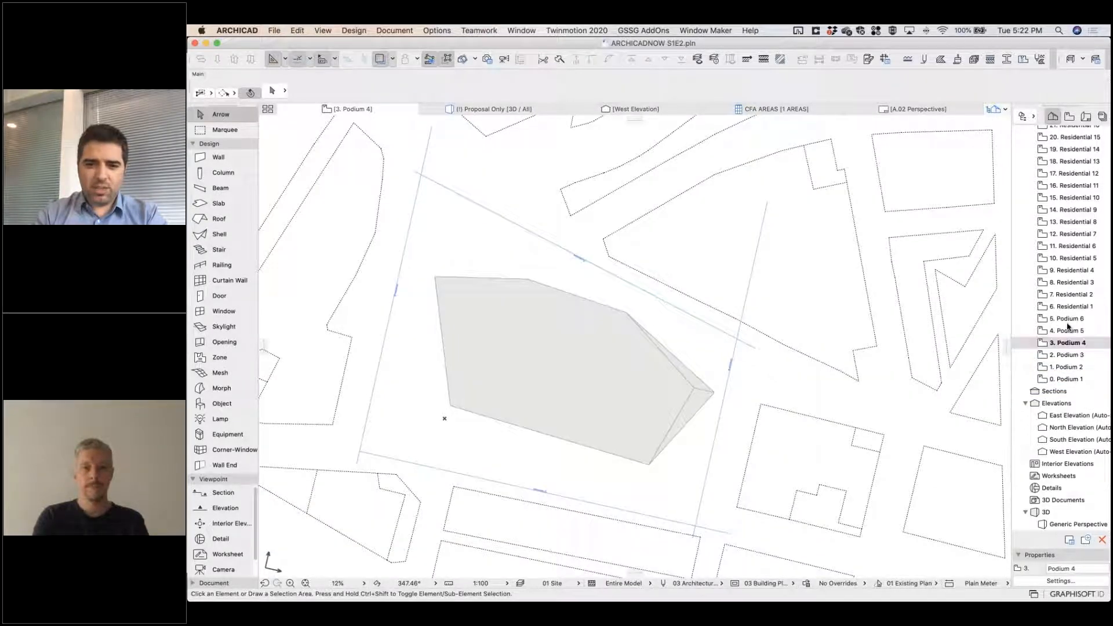
{"action": "left_click", "coordinate": [1067, 322]}
{"action": "double_click", "coordinate": [1065, 320]}
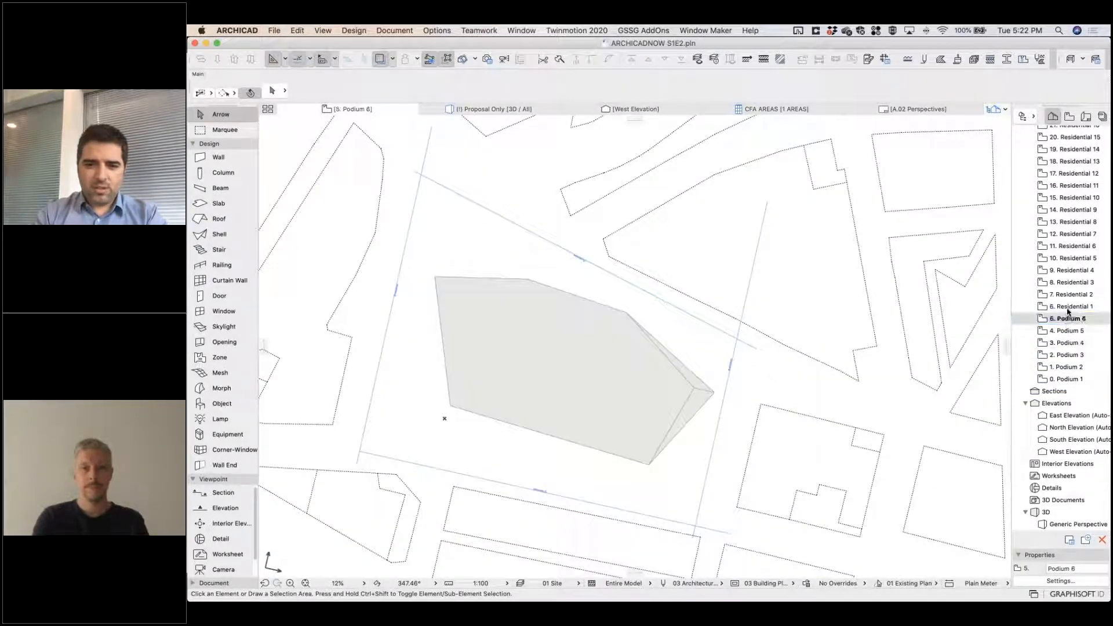
{"action": "double_click", "coordinate": [1068, 307]}
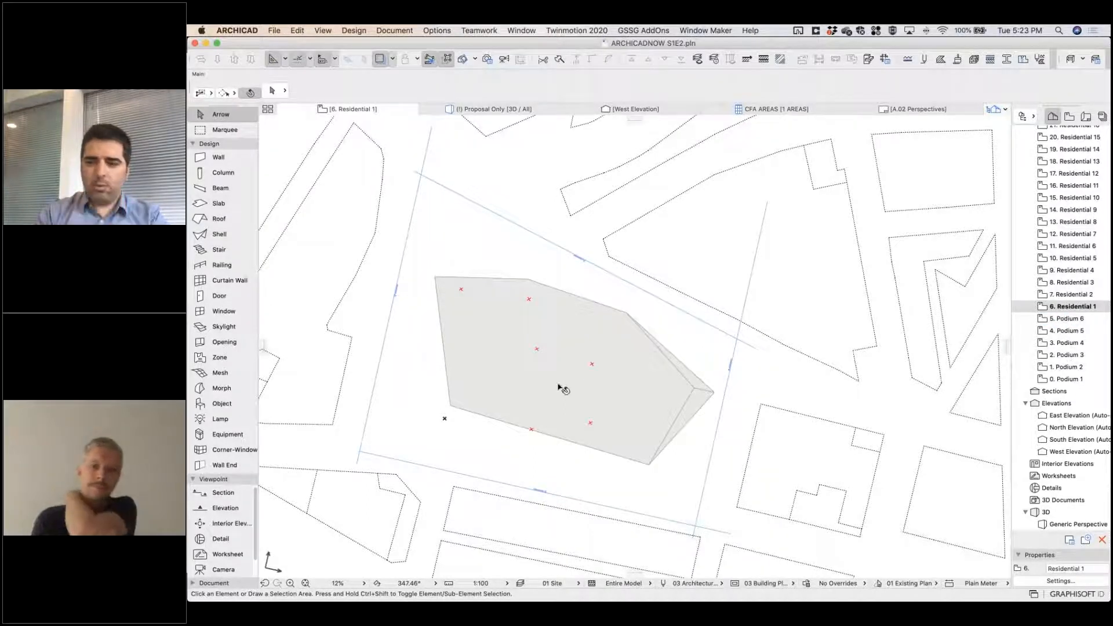
Set the podium morph's Floor Plan Display to Projected with Overhead.
{"action": "left_click", "coordinate": [558, 387]}
{"action": "left_click", "coordinate": [272, 91]}
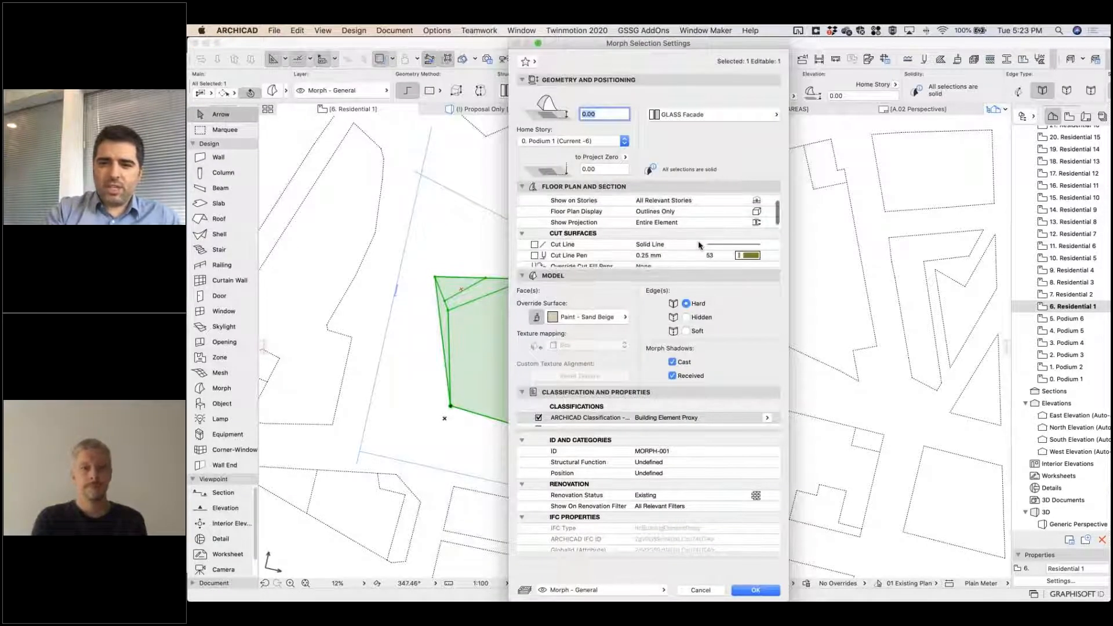
{"action": "left_click", "coordinate": [760, 224]}
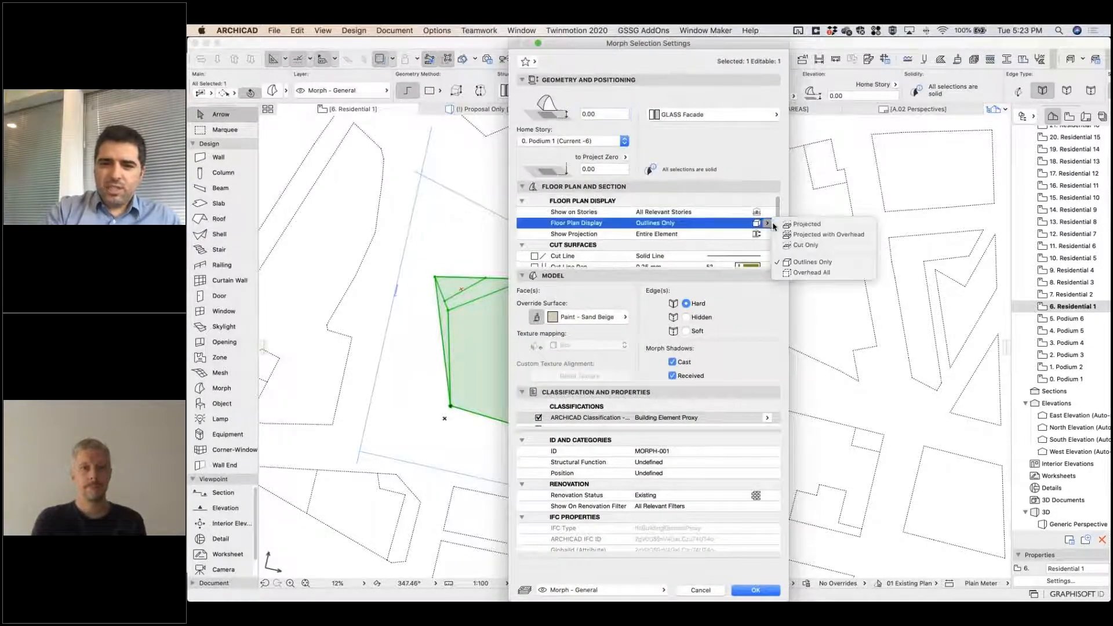
{"action": "left_click", "coordinate": [828, 236]}
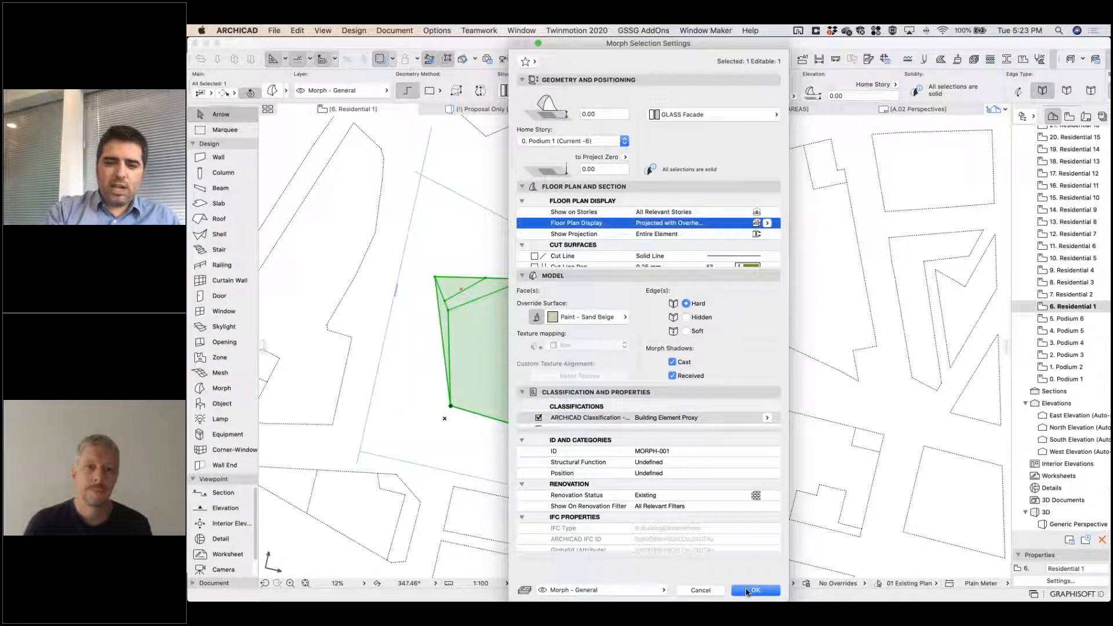
{"action": "left_click", "coordinate": [748, 590]}
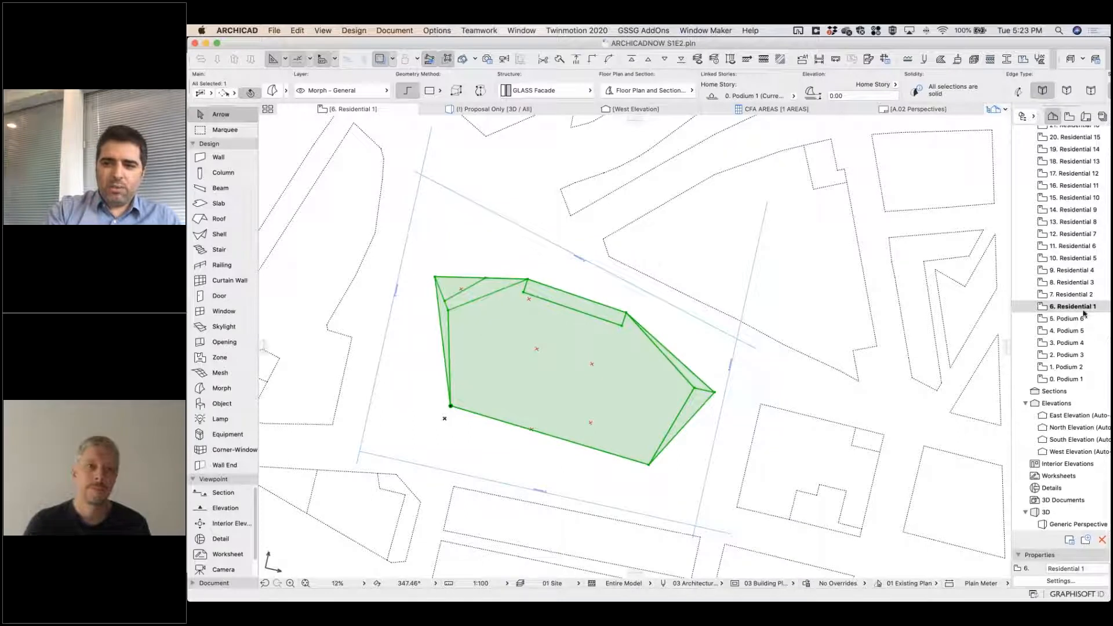
Examine the podium morph's cut outline on each floor plan from 0. Podium 1 up to 4. Podium 5.
{"action": "double_click", "coordinate": [1072, 378]}
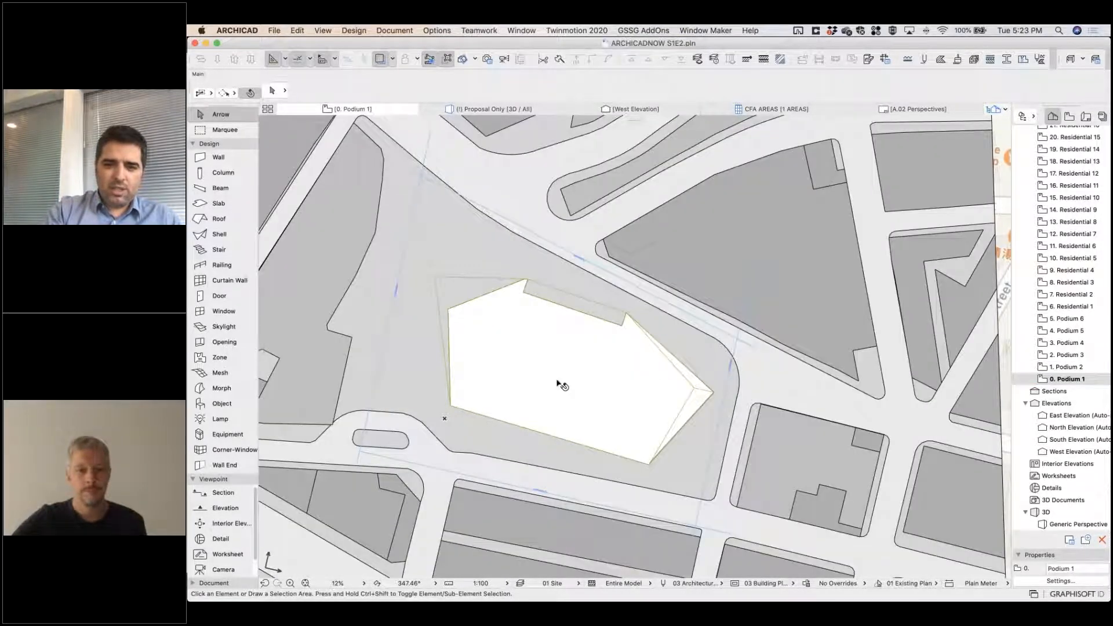
{"action": "scroll", "coordinate": [561, 384], "scroll_direction": "up", "scroll_amount": 4}
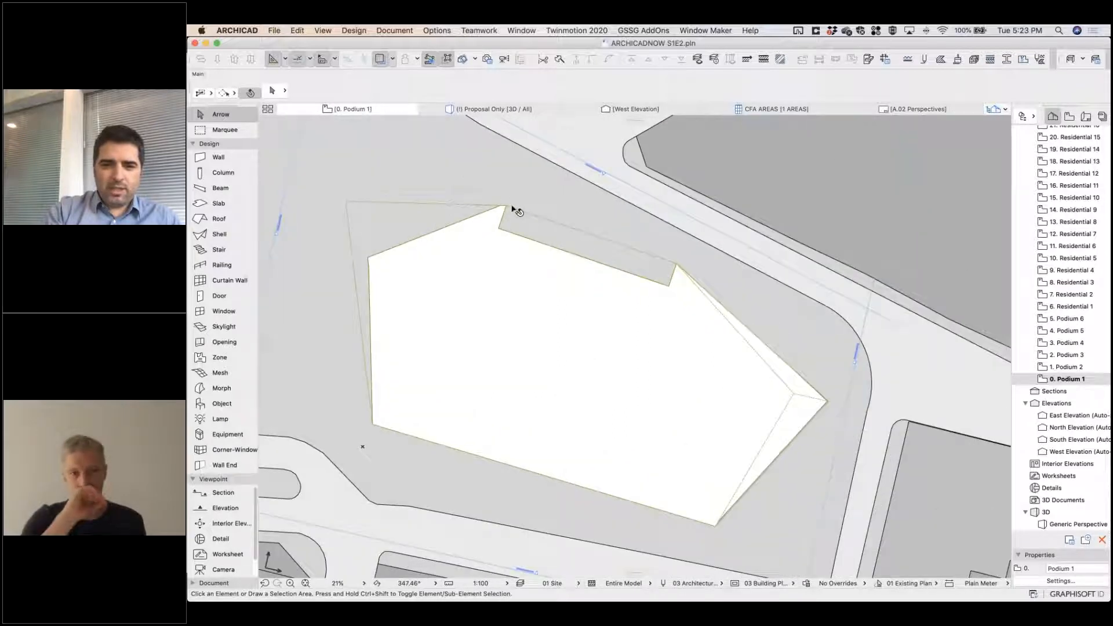
{"action": "double_click", "coordinate": [1073, 370]}
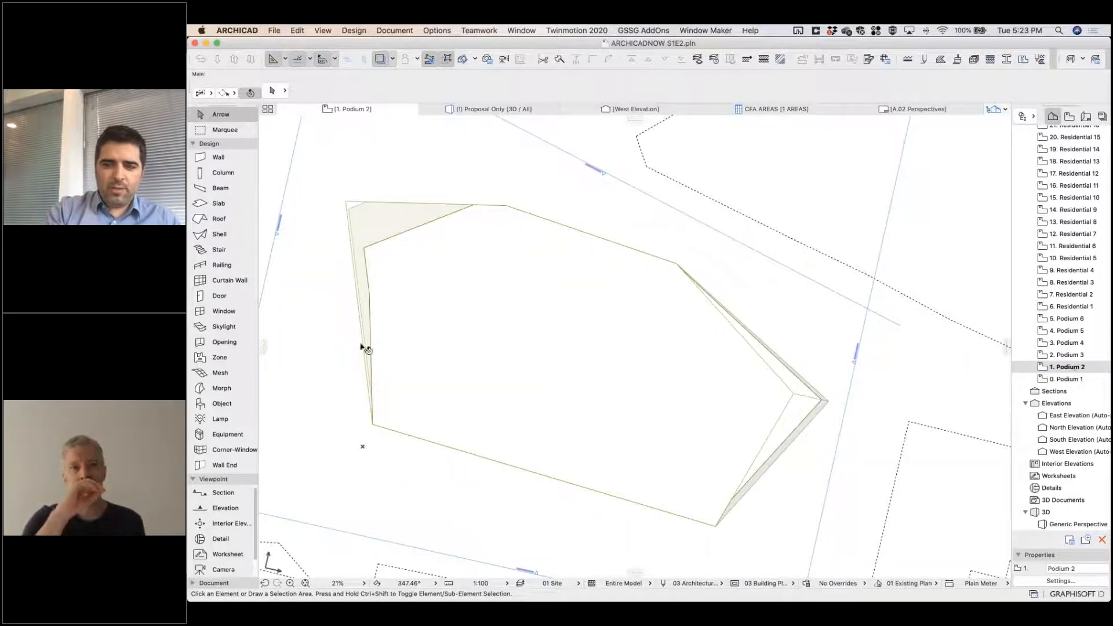
{"action": "double_click", "coordinate": [1067, 356]}
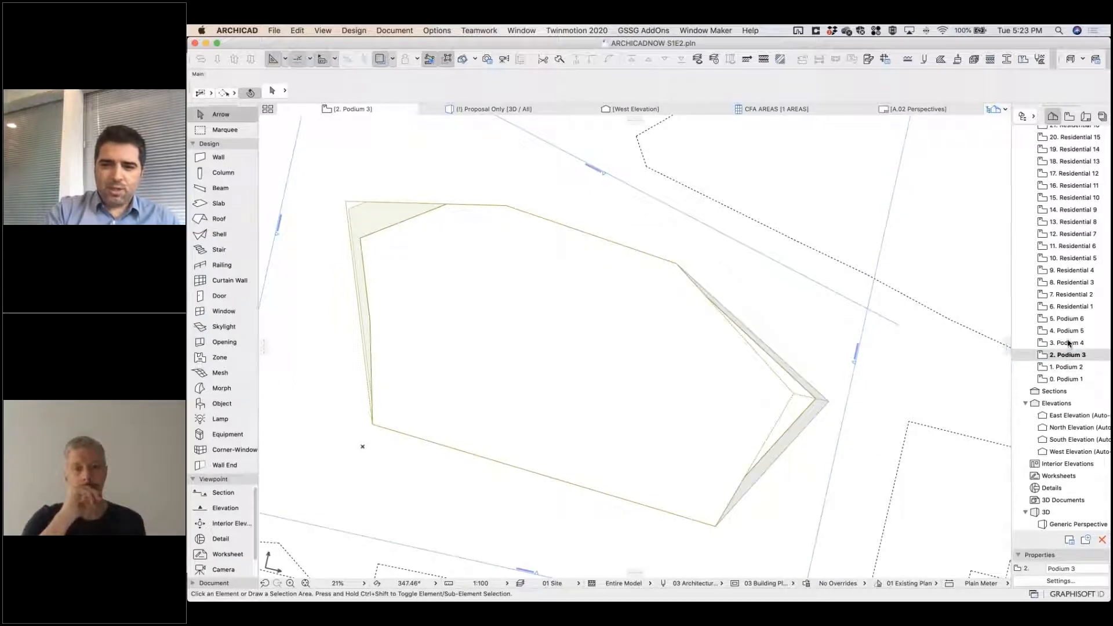
{"action": "double_click", "coordinate": [1069, 342]}
{"action": "double_click", "coordinate": [1074, 331]}
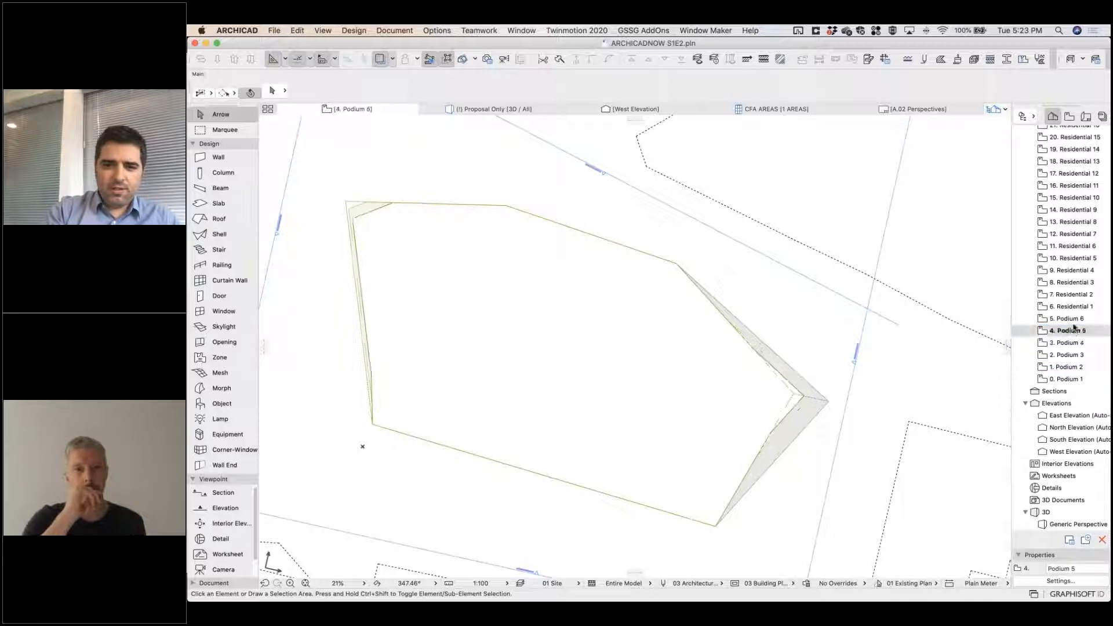
Examine the podium morph's outline on the 5. Podium 6 floor plan and its massing in the 3D view.
{"action": "double_click", "coordinate": [1073, 320]}
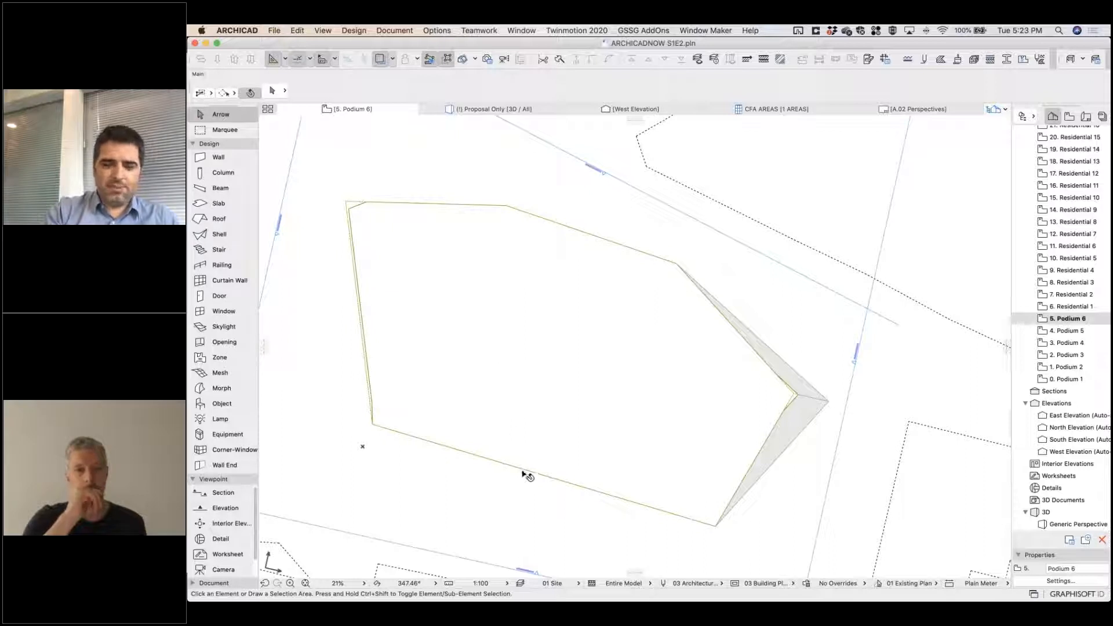
{"action": "left_click", "coordinate": [408, 583]}
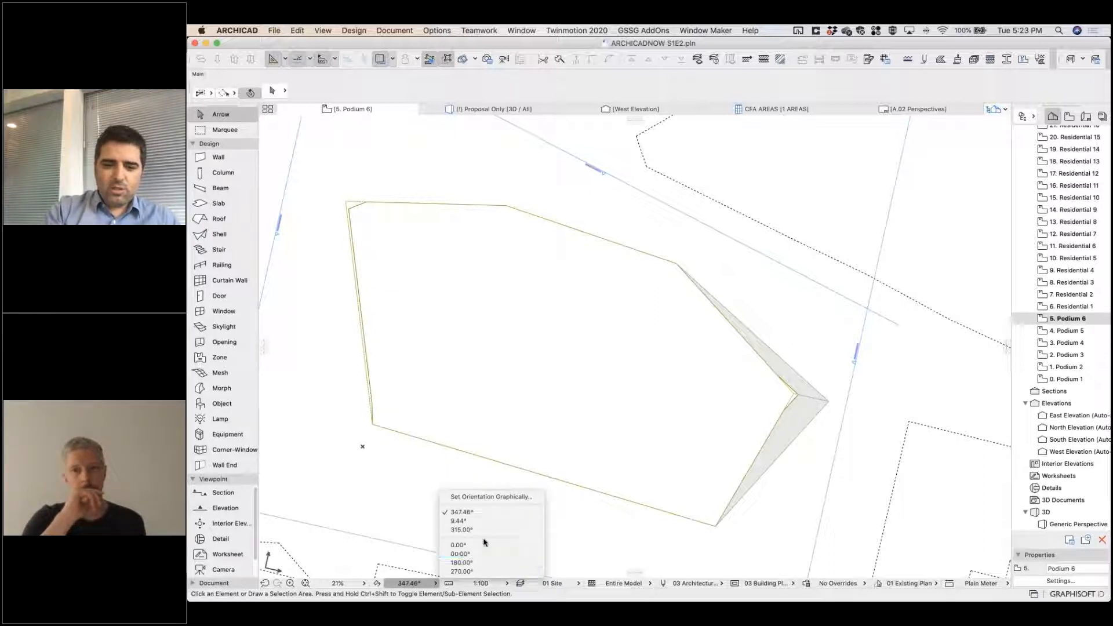
{"action": "left_click", "coordinate": [728, 506]}
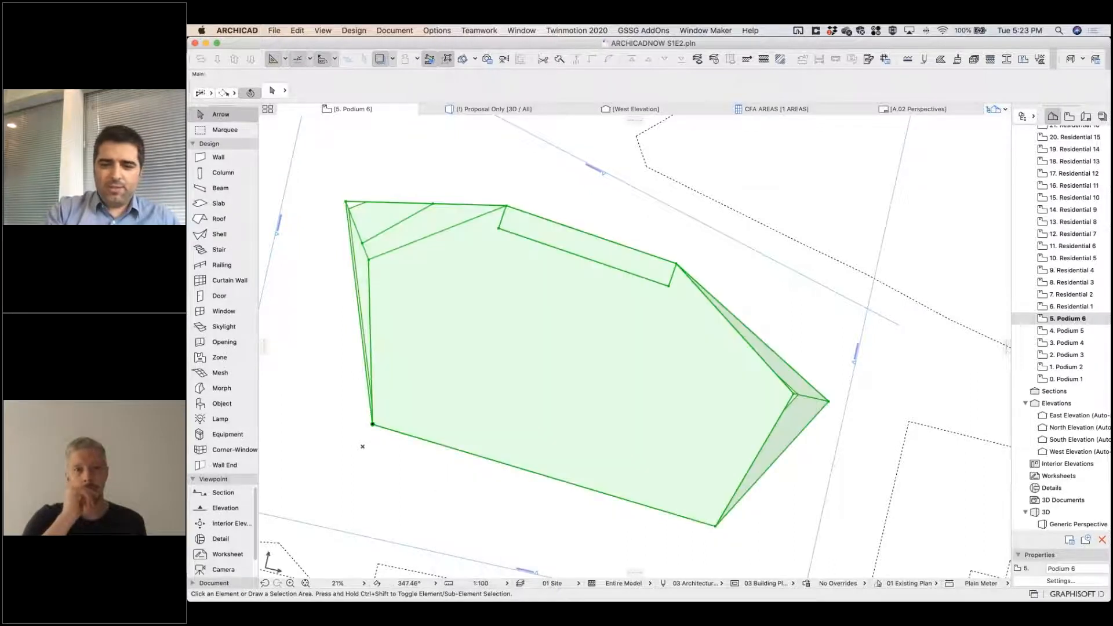
{"action": "key", "text": "Escape"}
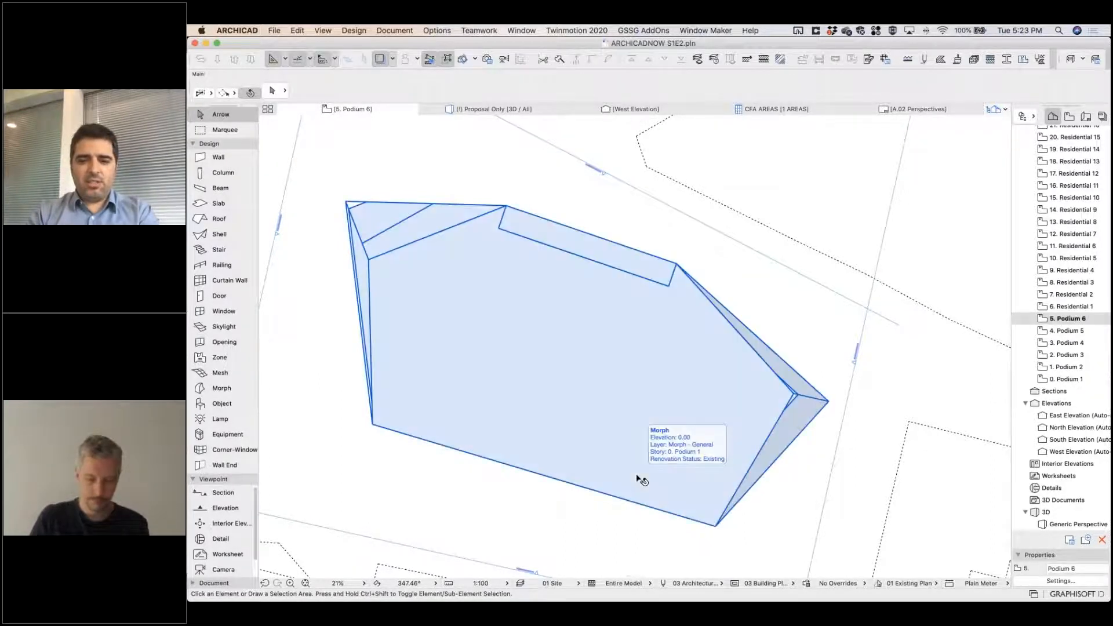
{"action": "key", "text": "F3"}
{"action": "middle_click_drag", "start_coordinate": [643, 489], "coordinate": [782, 412], "text": "shift"}
{"action": "middle_click_drag", "start_coordinate": [695, 434], "coordinate": [684, 466], "text": "shift"}
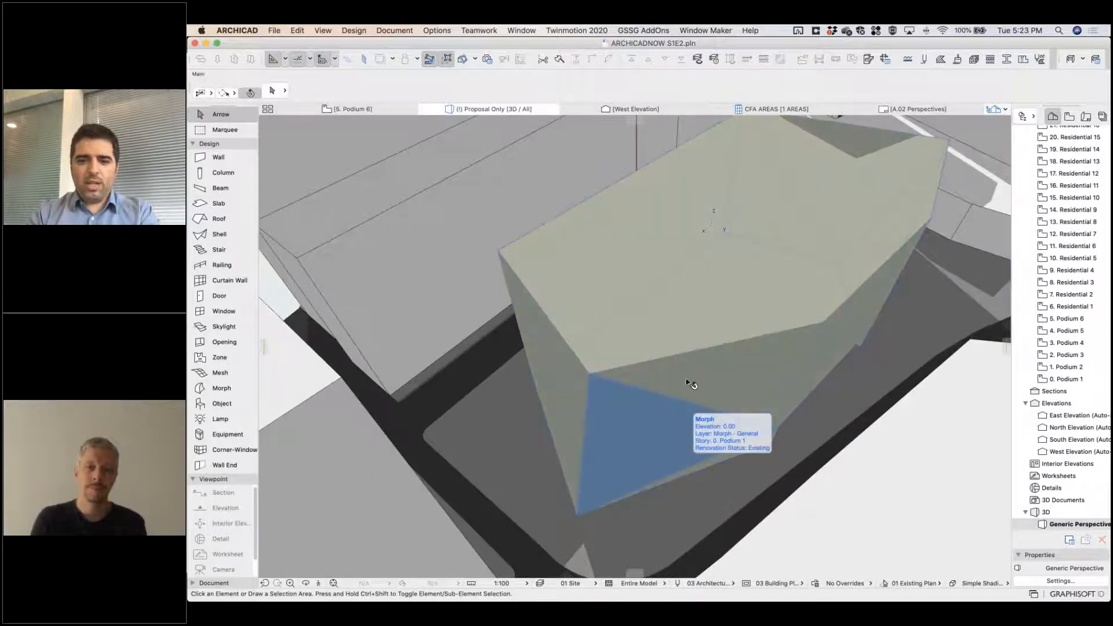
On the 0. Podium 1 floor plan, draw a closed polygonal slab slightly larger than the podium morph, showing the hidden Building Podium.DM layer.
{"action": "key", "text": "F2"}
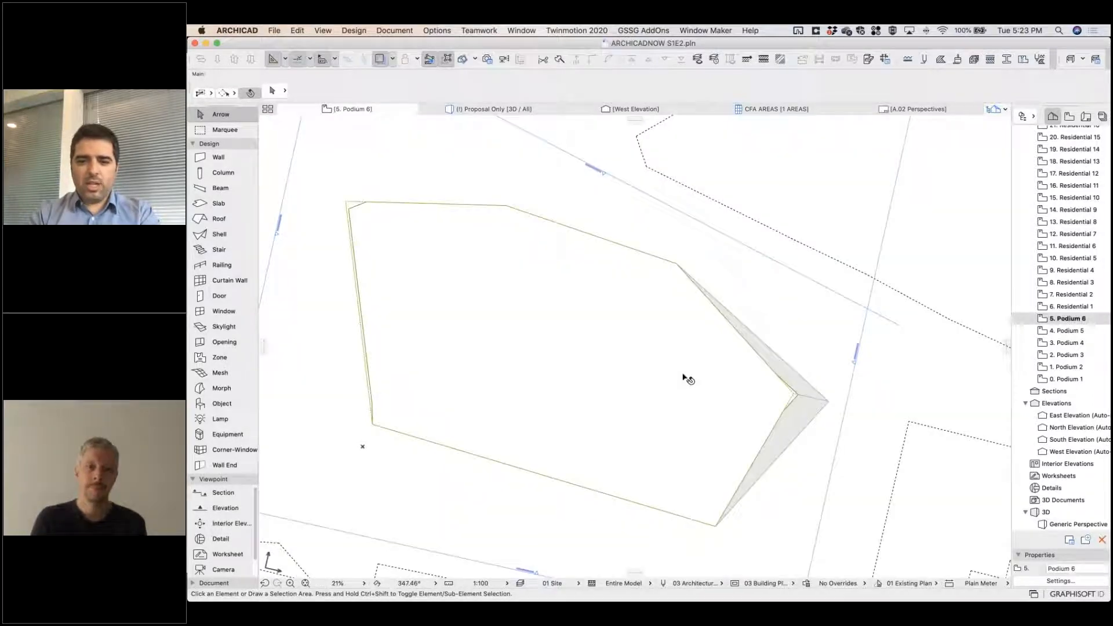
{"action": "double_click", "coordinate": [1066, 379]}
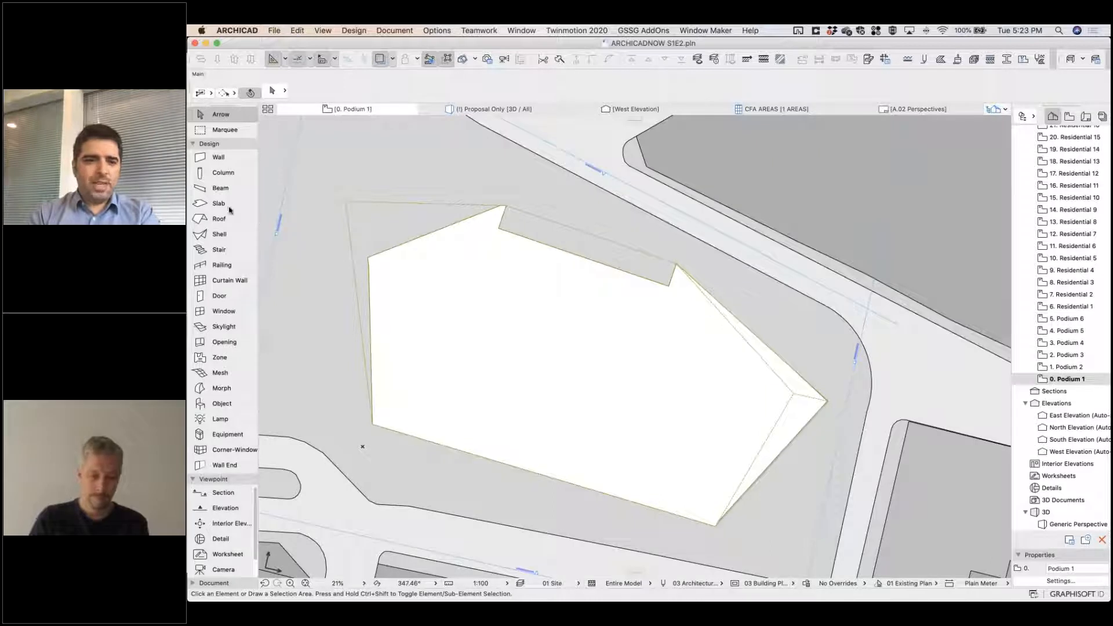
{"action": "left_click", "coordinate": [215, 204]}
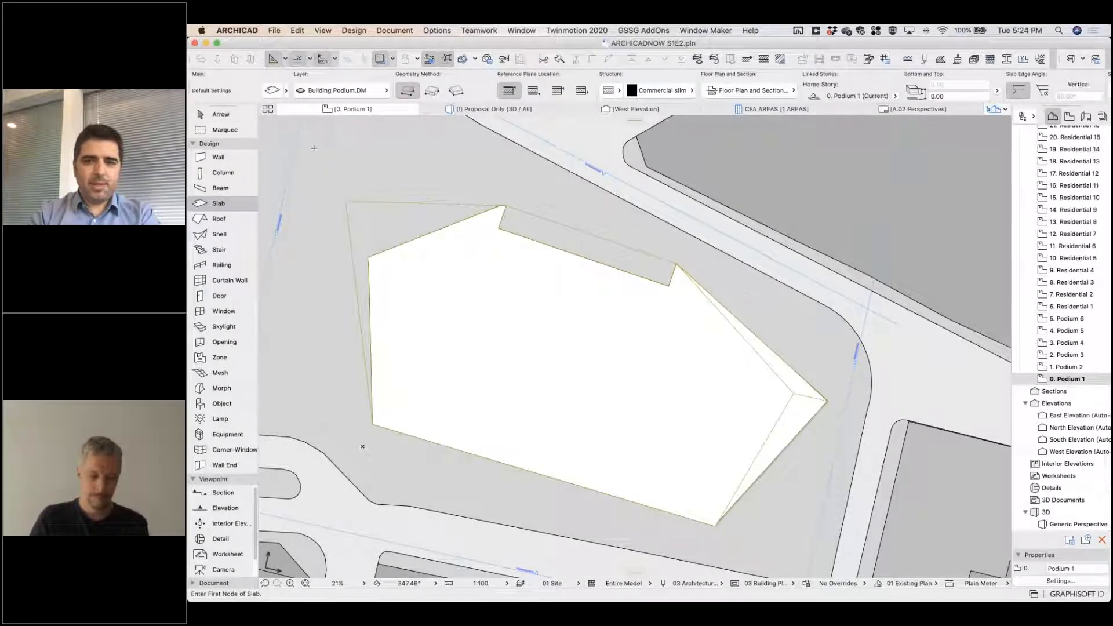
{"action": "left_click", "coordinate": [320, 175]}
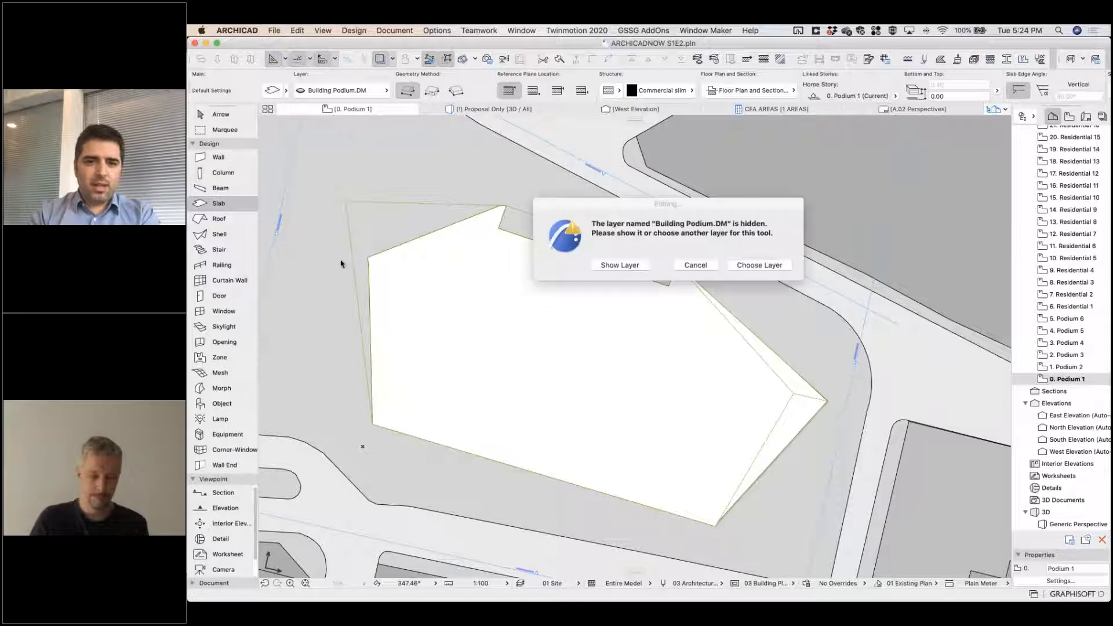
{"action": "left_click", "coordinate": [606, 268]}
{"action": "left_click", "coordinate": [342, 444]}
{"action": "left_click", "coordinate": [729, 547]}
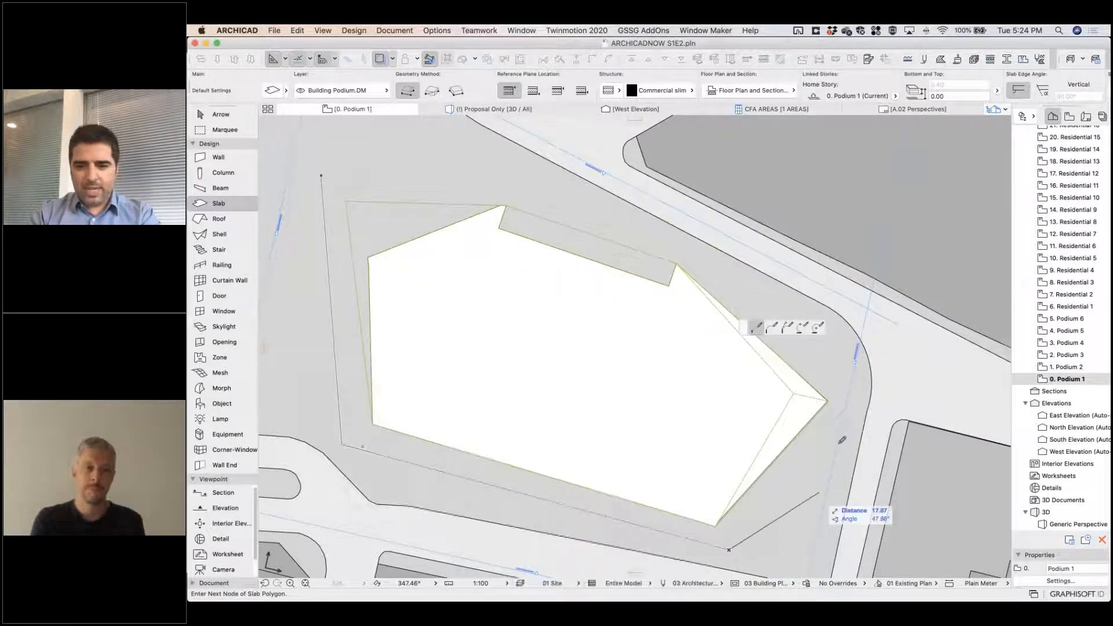
{"action": "left_click", "coordinate": [864, 397]}
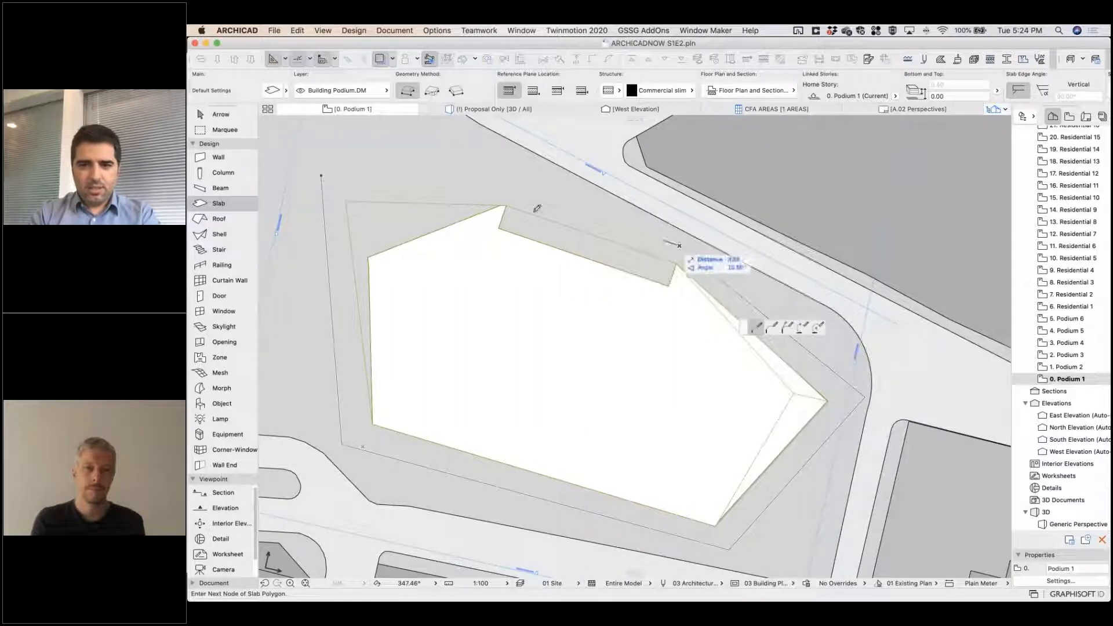
{"action": "left_click", "coordinate": [443, 170]}
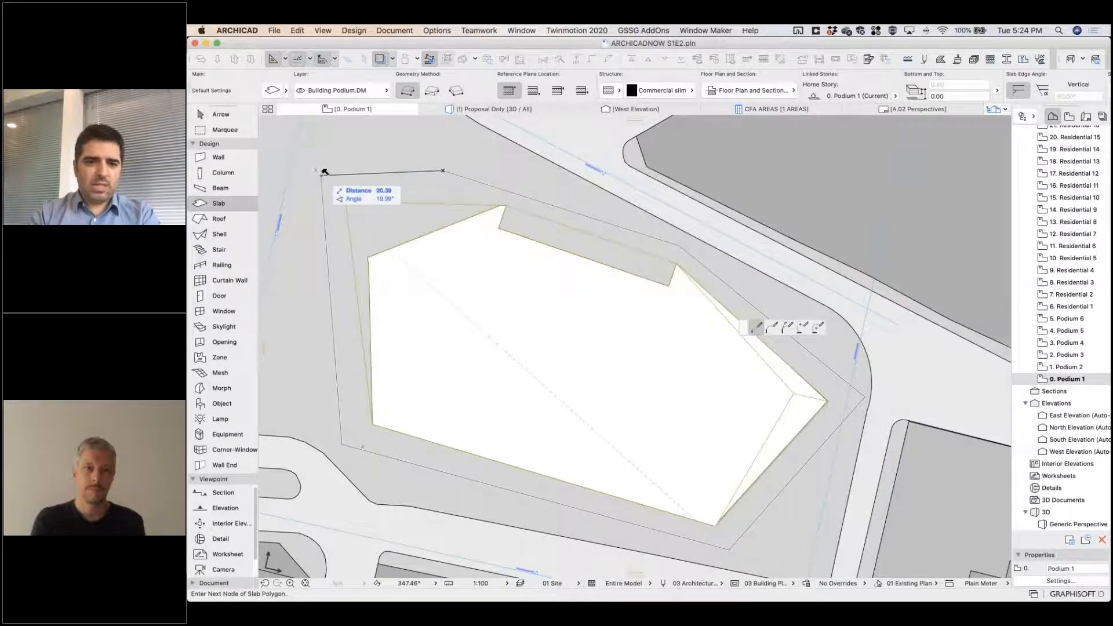
{"action": "left_click", "coordinate": [324, 173]}
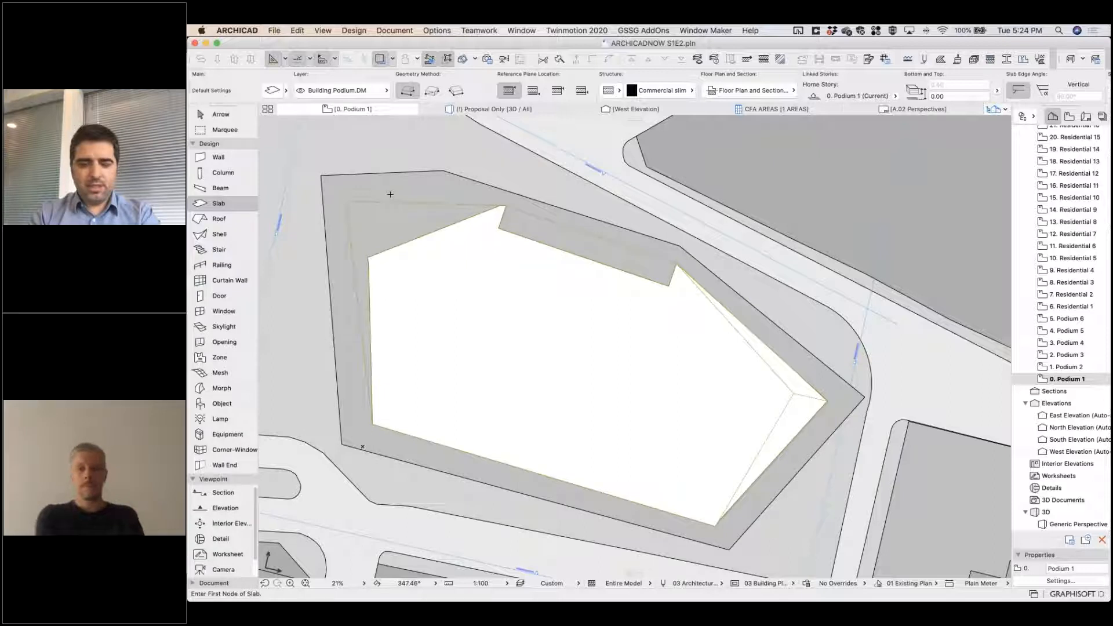
Multiply the slab vertically in 3D with Elevate and Spread at 5.00 spacing up to the podium's top, setting home stories by elevation.
{"action": "key", "text": "F3"}
{"action": "middle_click_drag", "start_coordinate": [654, 486], "coordinate": [734, 511], "text": "shift"}
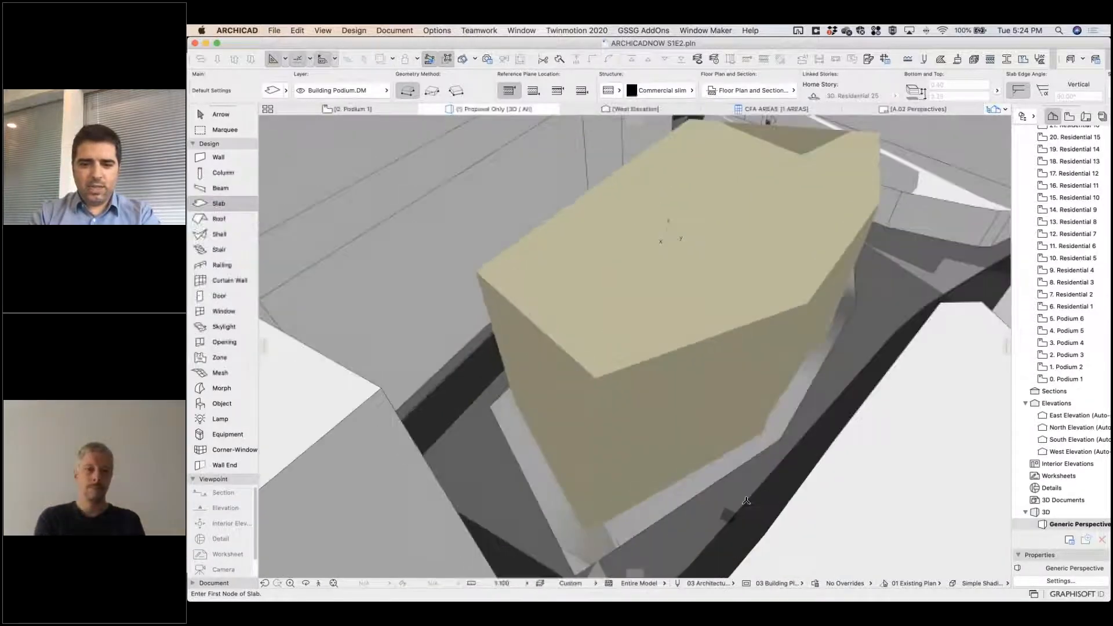
{"action": "left_click", "coordinate": [737, 471], "text": "shift"}
{"action": "left_click", "coordinate": [780, 440]}
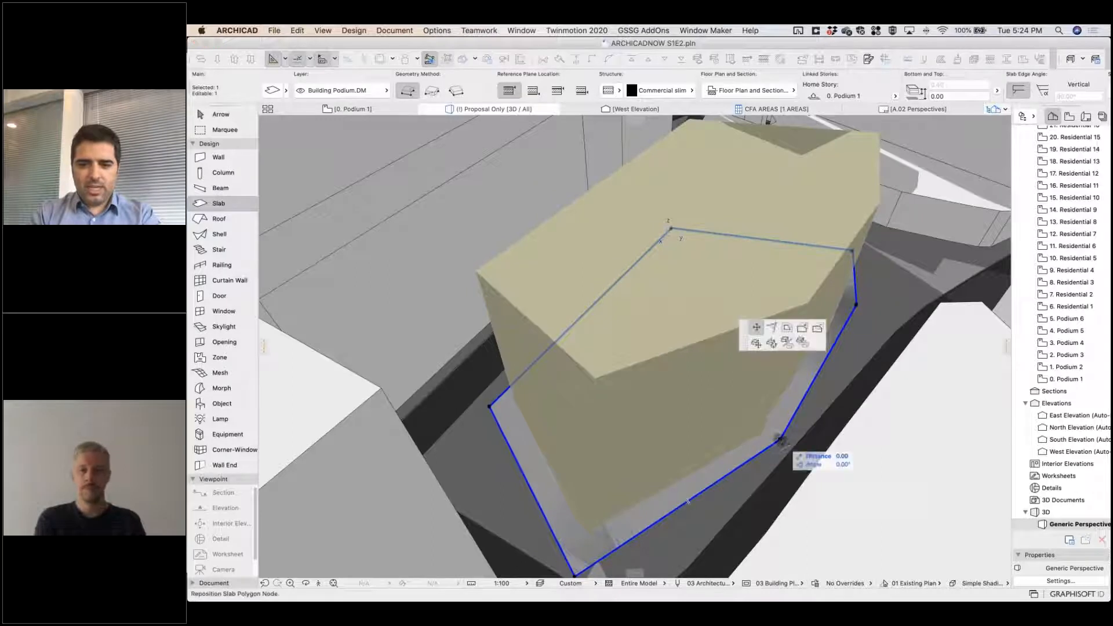
{"action": "left_click", "coordinate": [803, 343]}
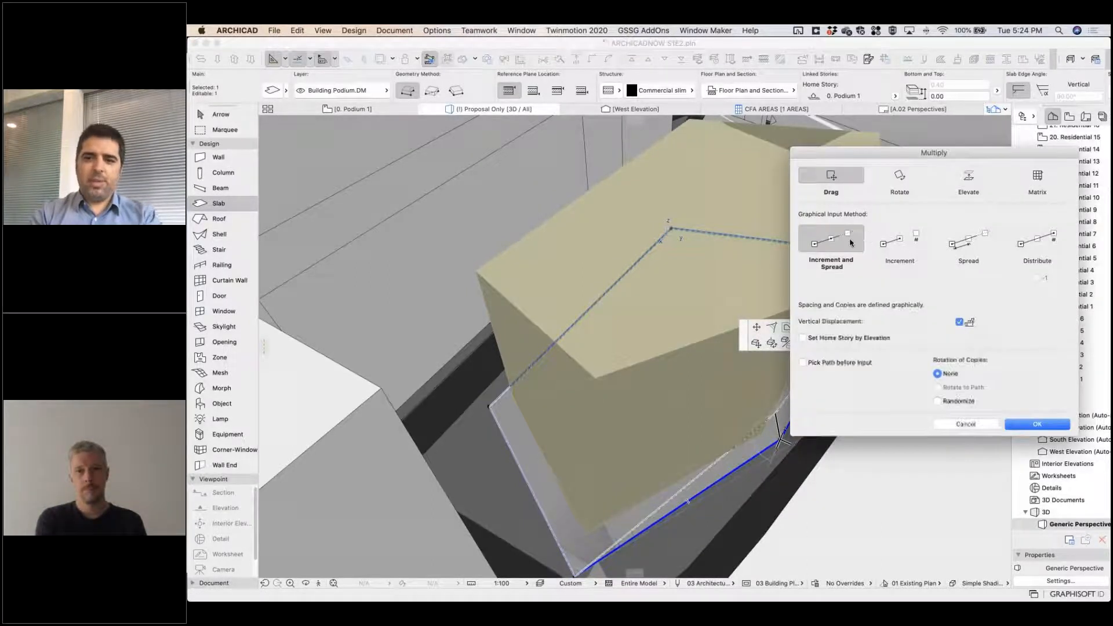
{"action": "left_click", "coordinate": [976, 179]}
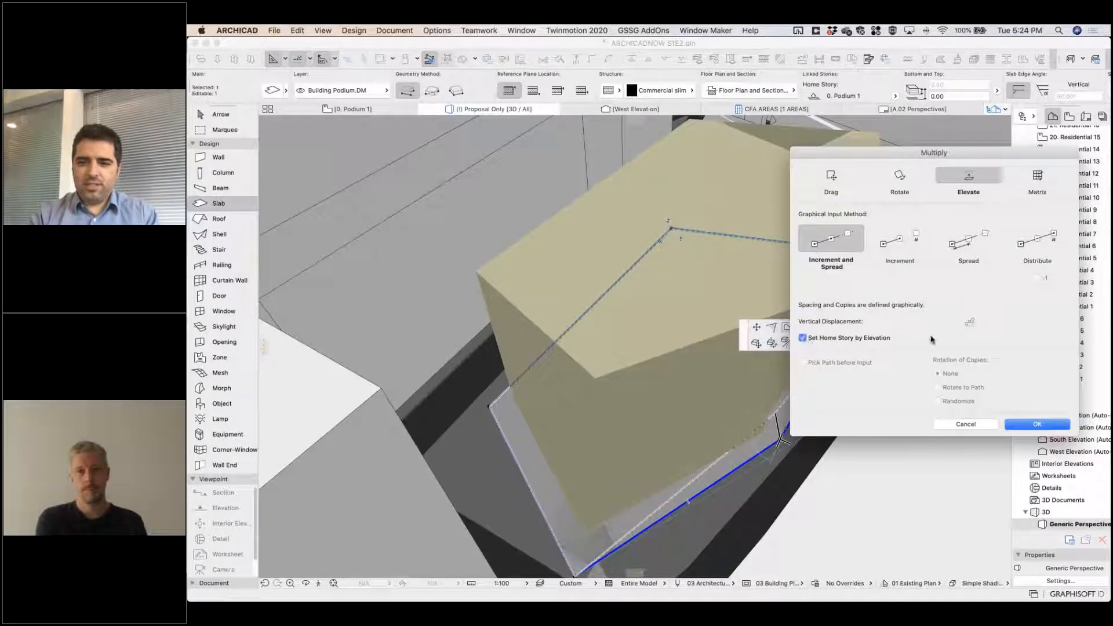
{"action": "left_click", "coordinate": [963, 250]}
{"action": "left_click_drag", "start_coordinate": [880, 307], "coordinate": [875, 307]}
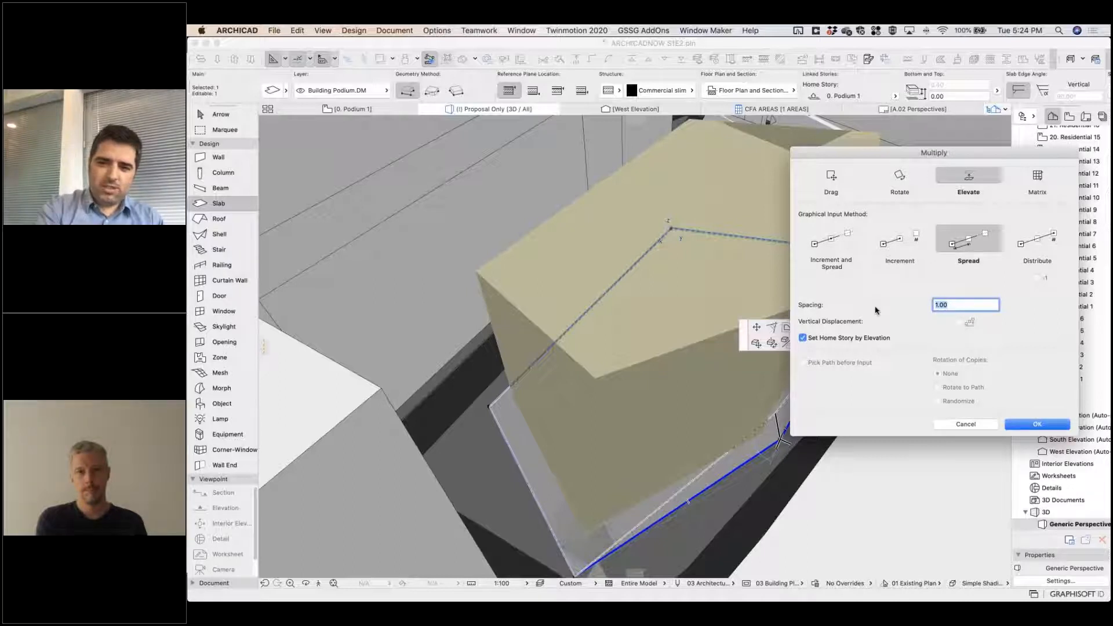
{"action": "left_click", "coordinate": [1036, 424]}
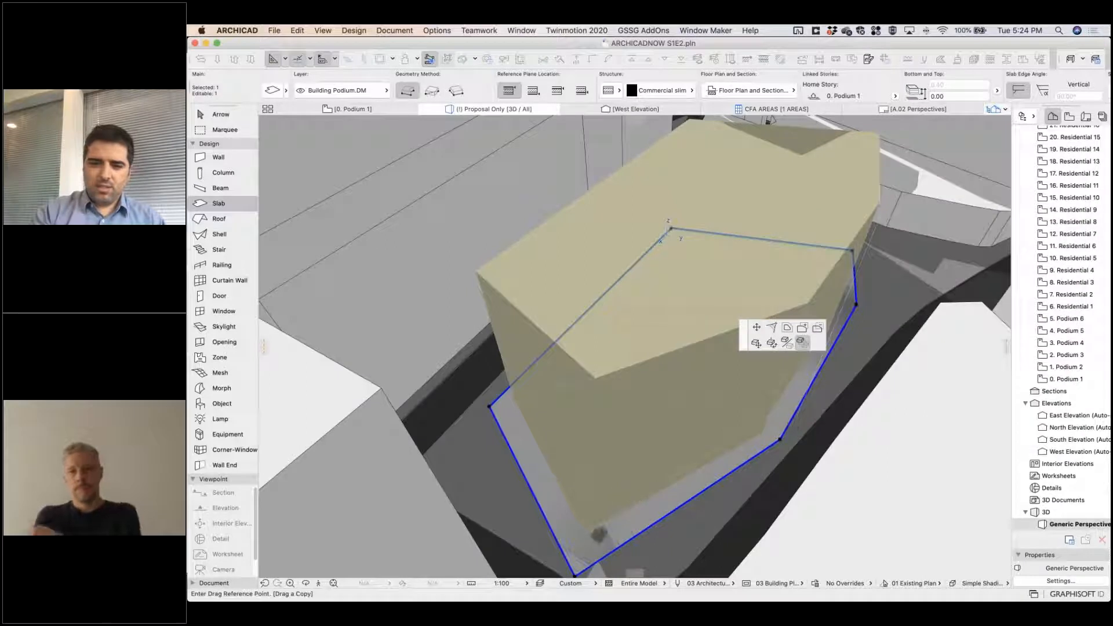
{"action": "left_click", "coordinate": [490, 405]}
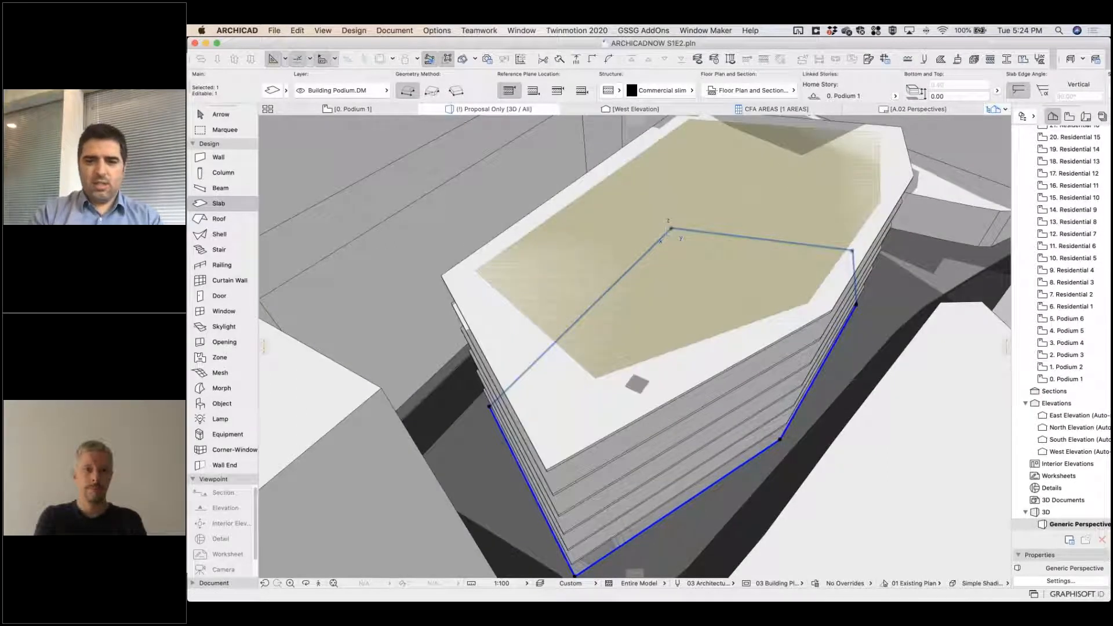
Select all seven podium slabs in 3D and add them as targets in Solid Element Operations.
{"action": "middle_click_drag", "start_coordinate": [666, 287], "coordinate": [719, 282], "text": "shift"}
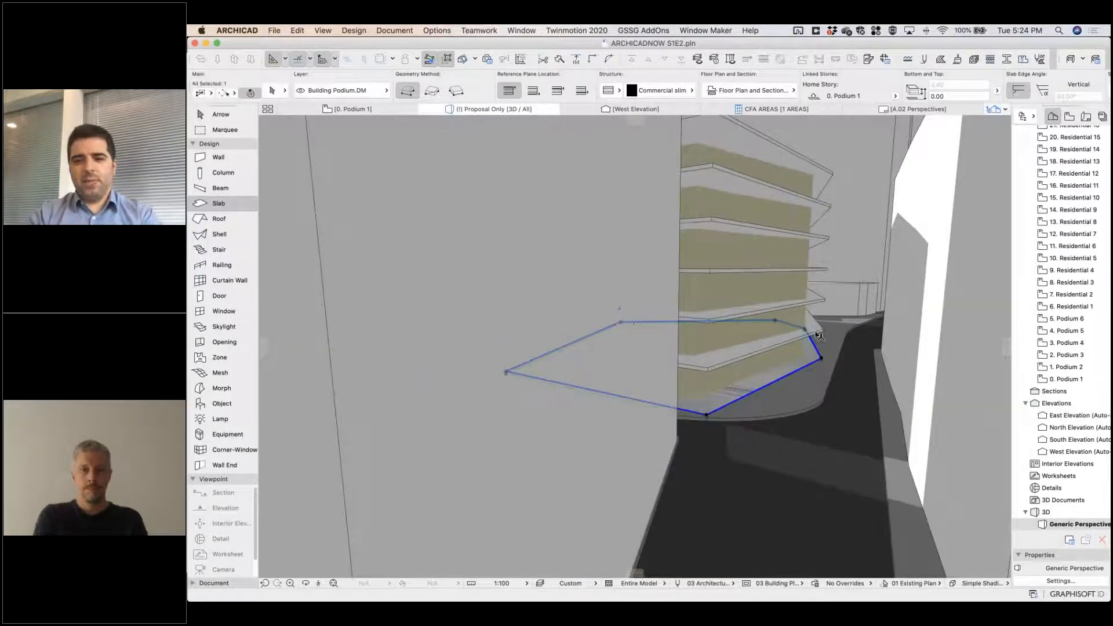
{"action": "left_click", "coordinate": [816, 332], "text": "shift"}
{"action": "left_click", "coordinate": [818, 301], "text": "shift"}
{"action": "left_click", "coordinate": [821, 270], "text": "shift"}
{"action": "left_click", "coordinate": [824, 238], "text": "shift"}
{"action": "left_click", "coordinate": [826, 215], "text": "shift"}
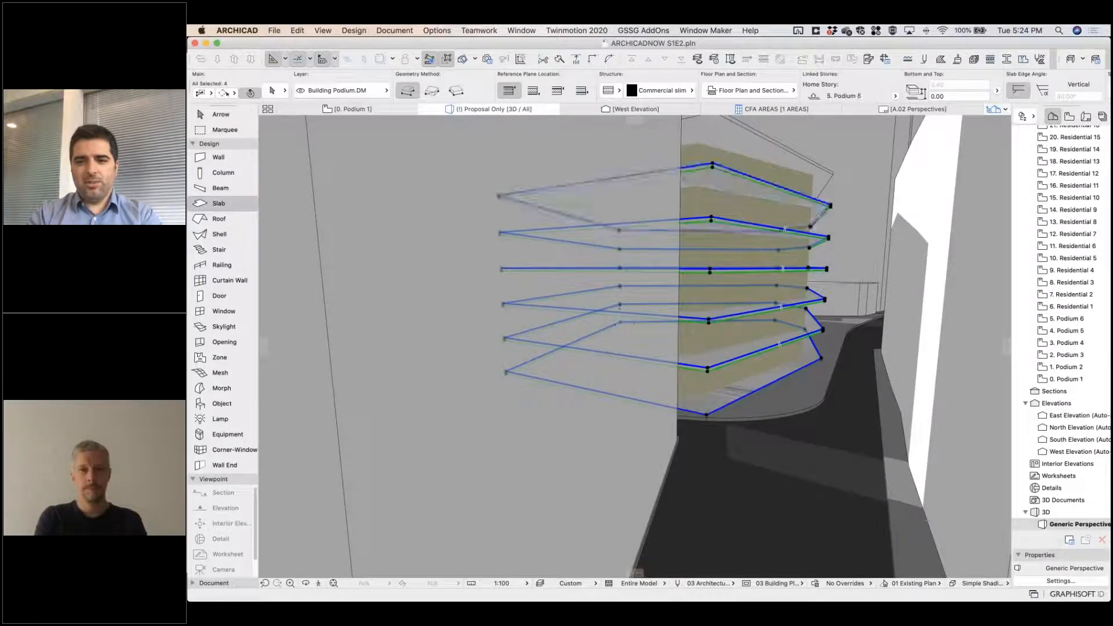
{"action": "left_click", "coordinate": [818, 215], "text": "shift"}
{"action": "right_click", "coordinate": [821, 180]}
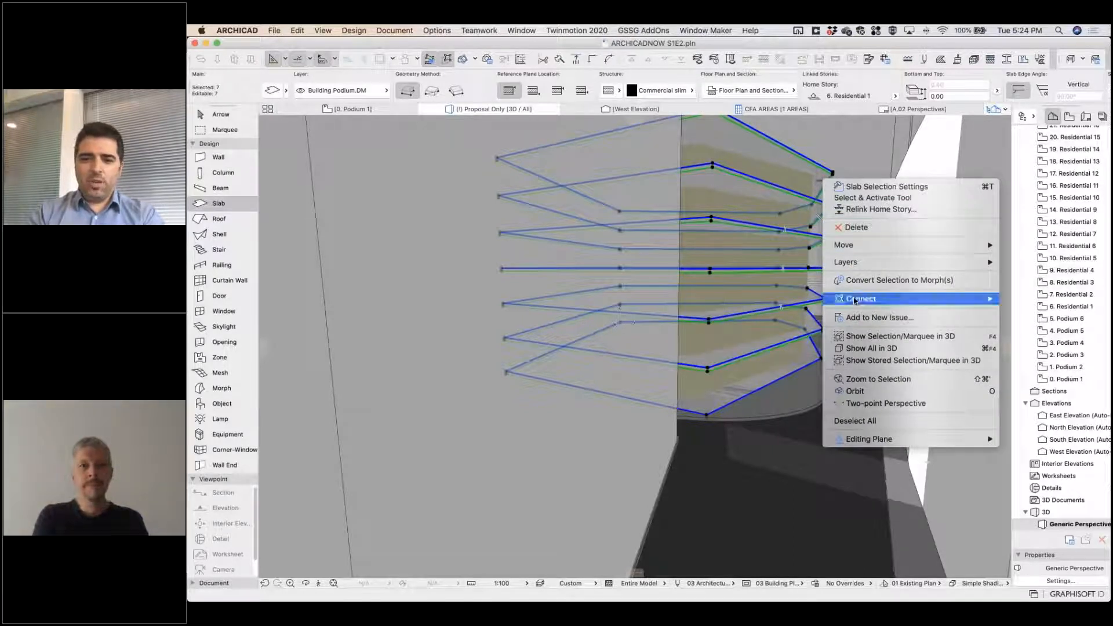
{"action": "mouse_move", "coordinate": [854, 301]}
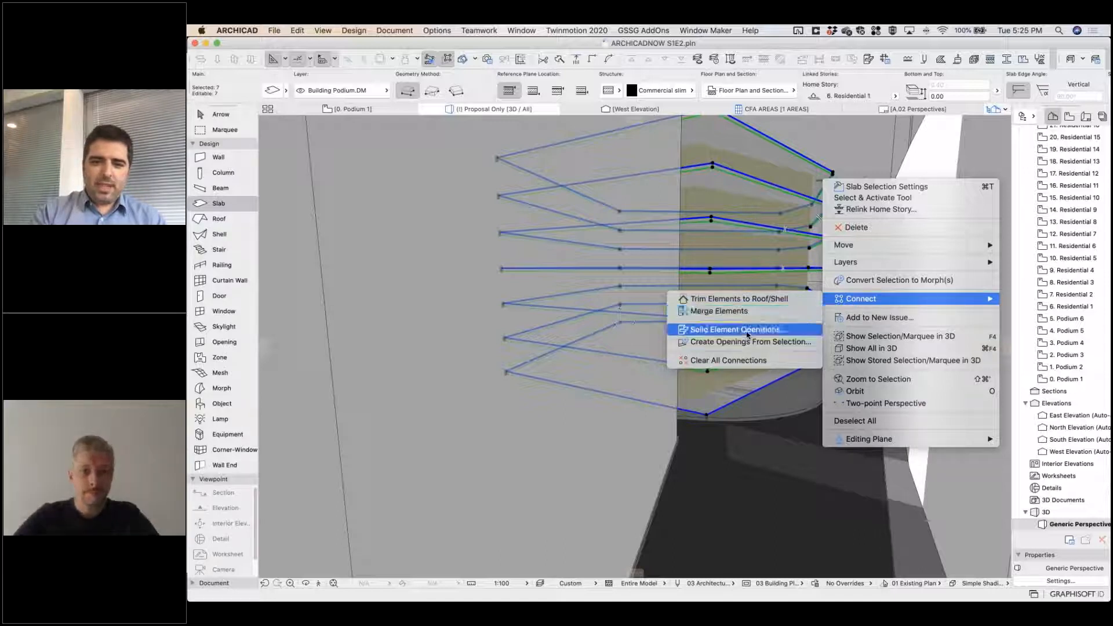
{"action": "left_click", "coordinate": [747, 335]}
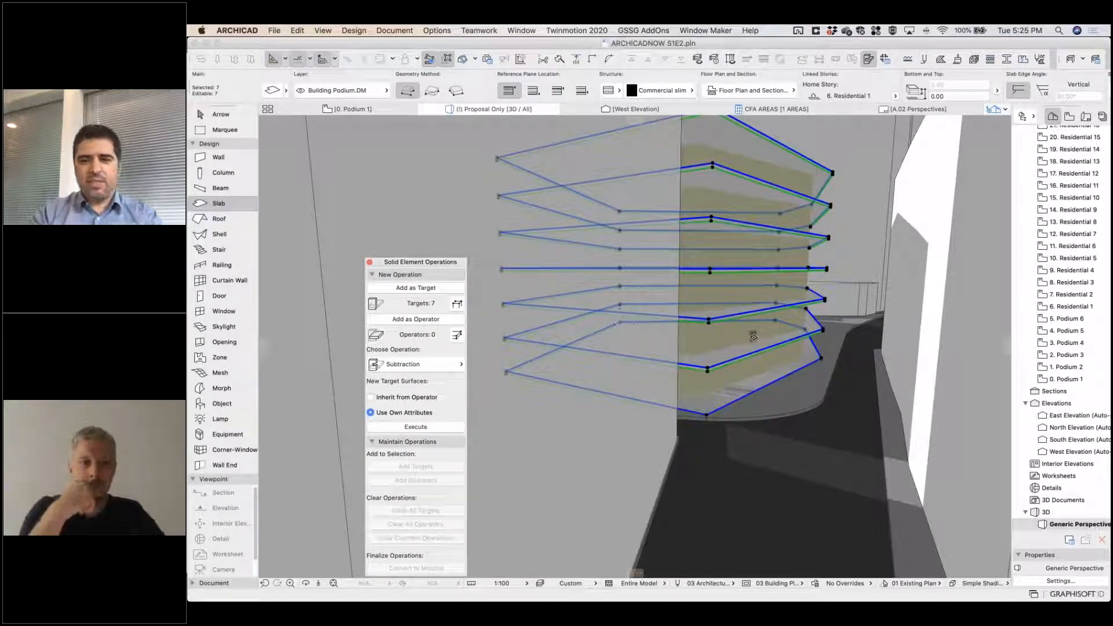
Add the podium morph as the operator and execute an Intersection on the slabs, keeping Use Own Attributes for new surfaces.
{"action": "left_click", "coordinate": [745, 340]}
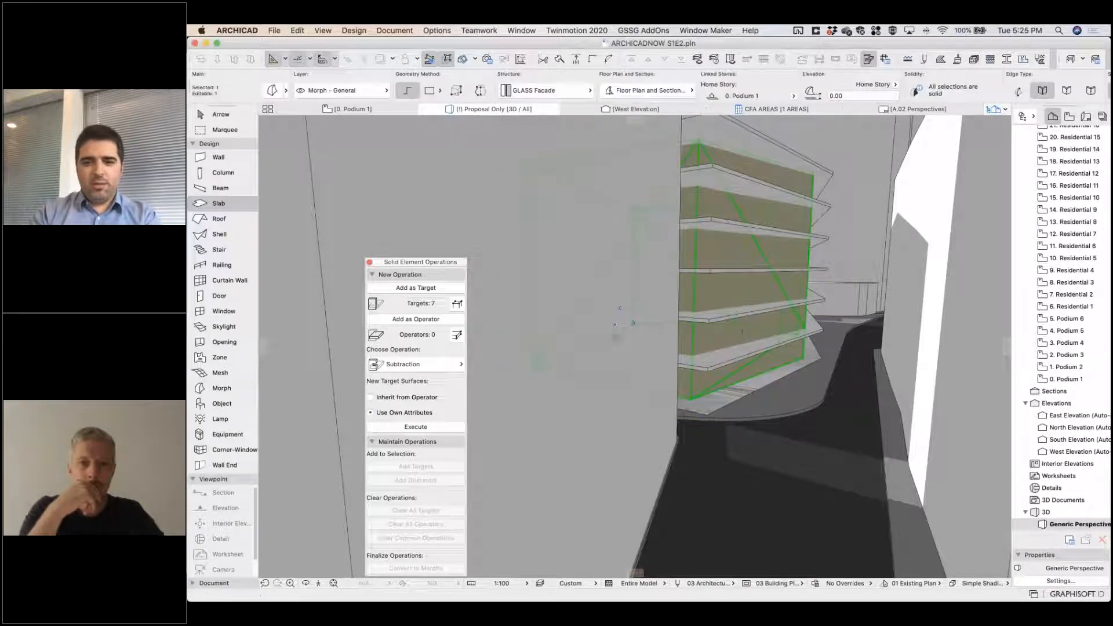
{"action": "left_click", "coordinate": [430, 320]}
{"action": "left_click", "coordinate": [431, 364]}
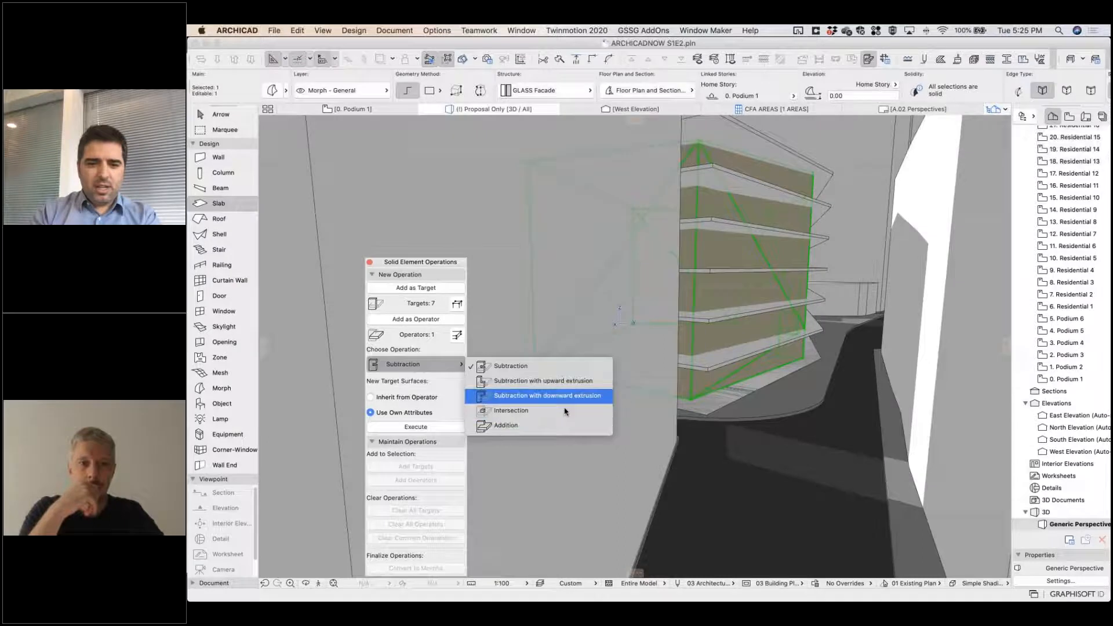
{"action": "left_click", "coordinate": [513, 413]}
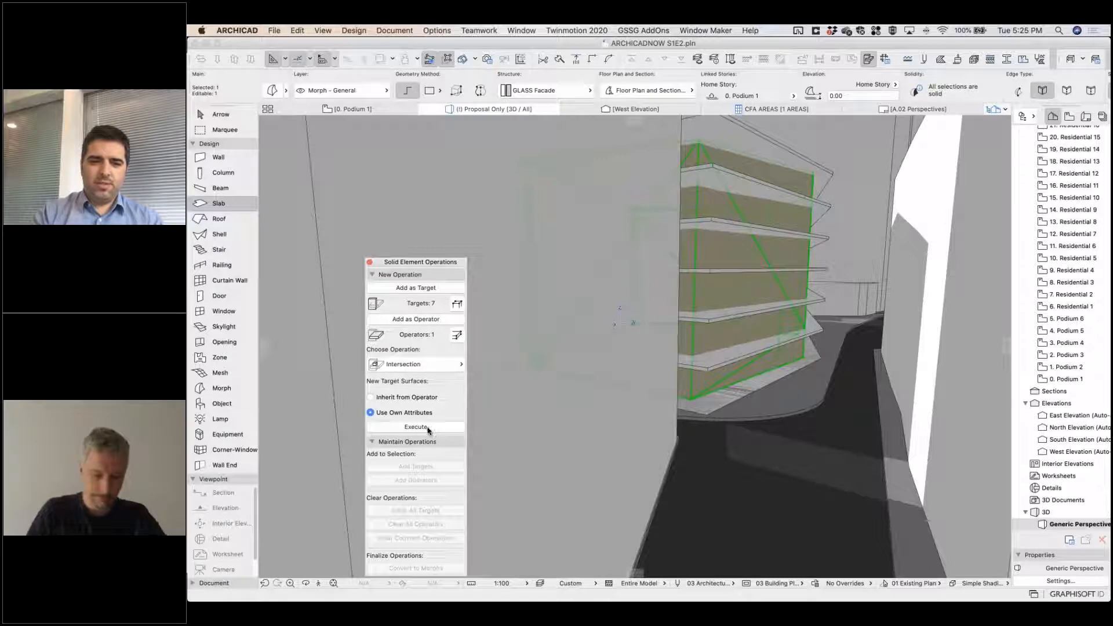
{"action": "left_click", "coordinate": [428, 428]}
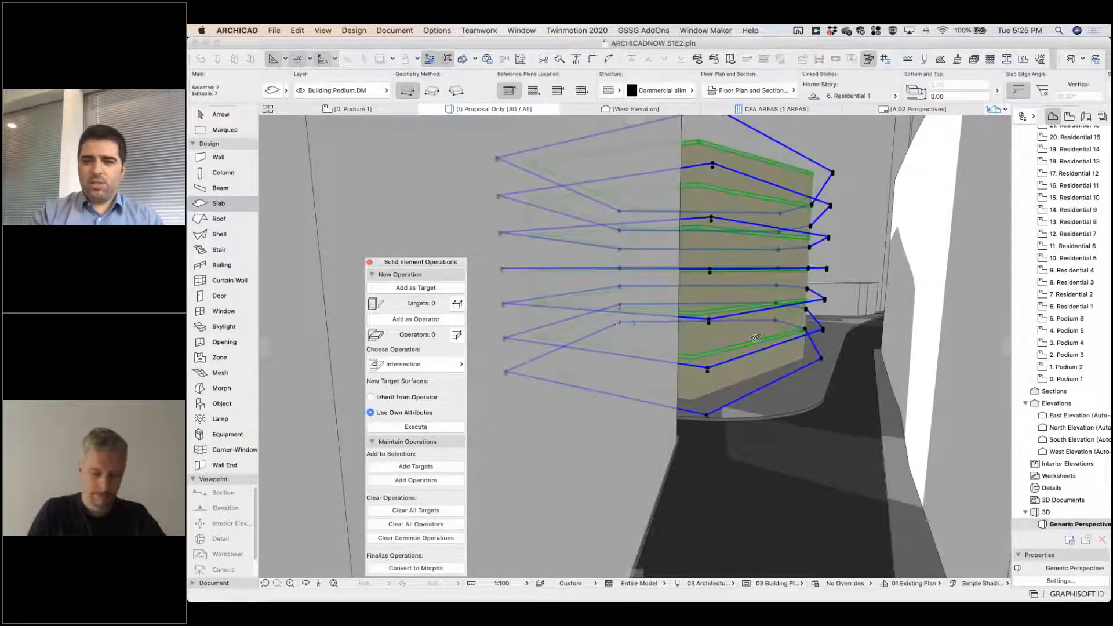
Deselect the slabs and inspect their intersected edges against the podium morph from several sides.
{"action": "scroll", "coordinate": [756, 337], "scroll_direction": "down", "scroll_amount": 5}
{"action": "middle_click_drag", "start_coordinate": [753, 340], "coordinate": [630, 397], "text": "shift"}
{"action": "key", "text": "Caps_Lock"}
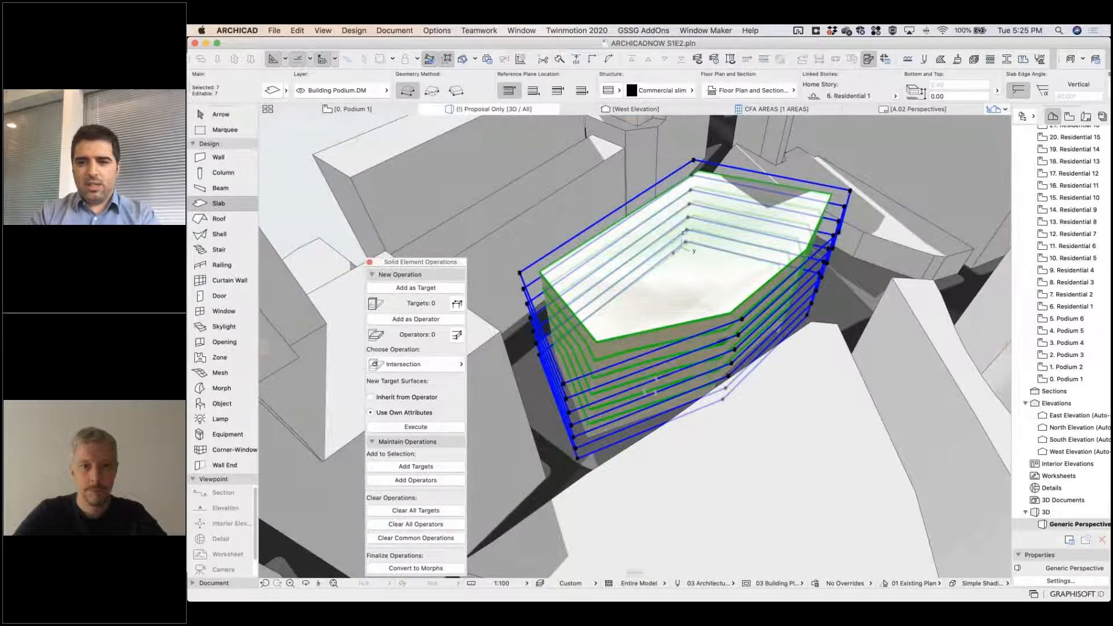
{"action": "key", "text": "Escape"}
{"action": "scroll", "coordinate": [560, 313], "scroll_direction": "up", "scroll_amount": 5}
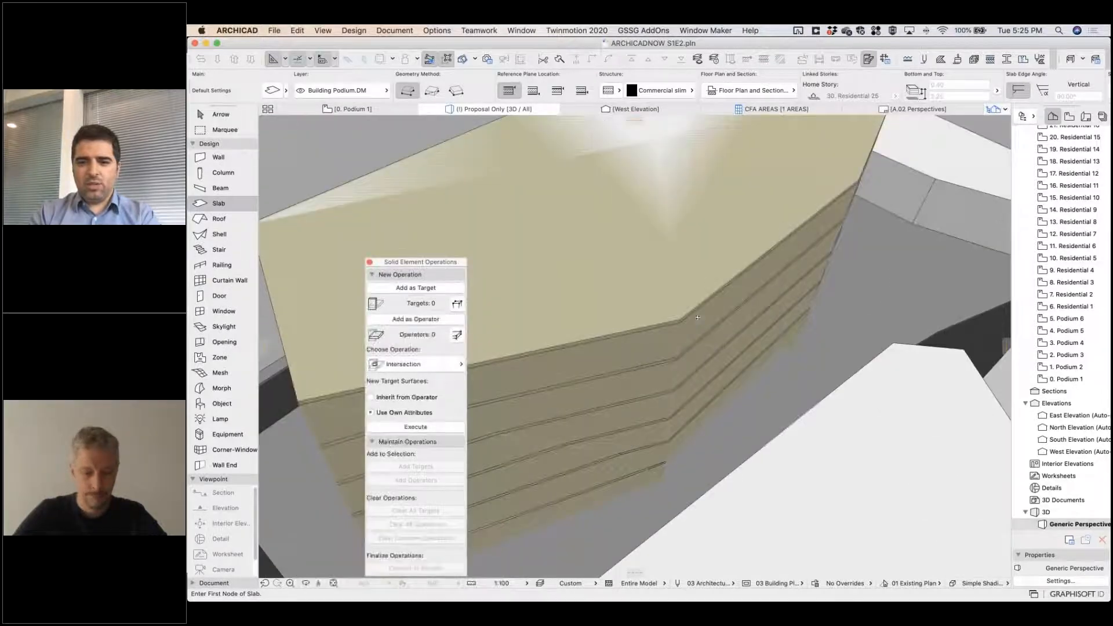
{"action": "scroll", "coordinate": [560, 314], "scroll_direction": "down", "scroll_amount": 5}
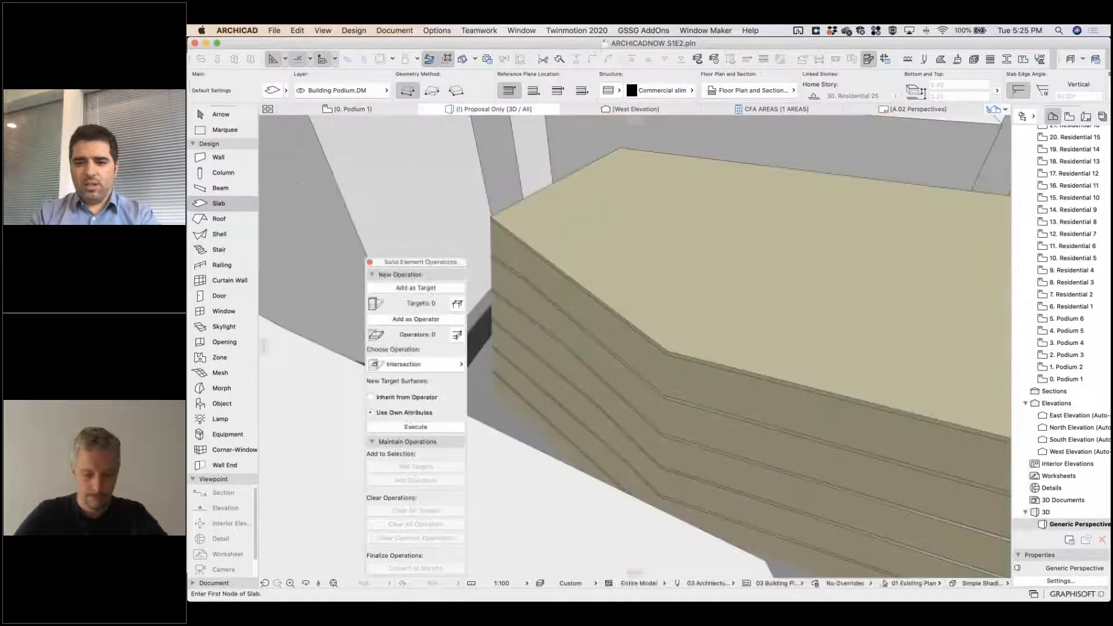
{"action": "middle_click_drag", "start_coordinate": [795, 355], "coordinate": [741, 334]}
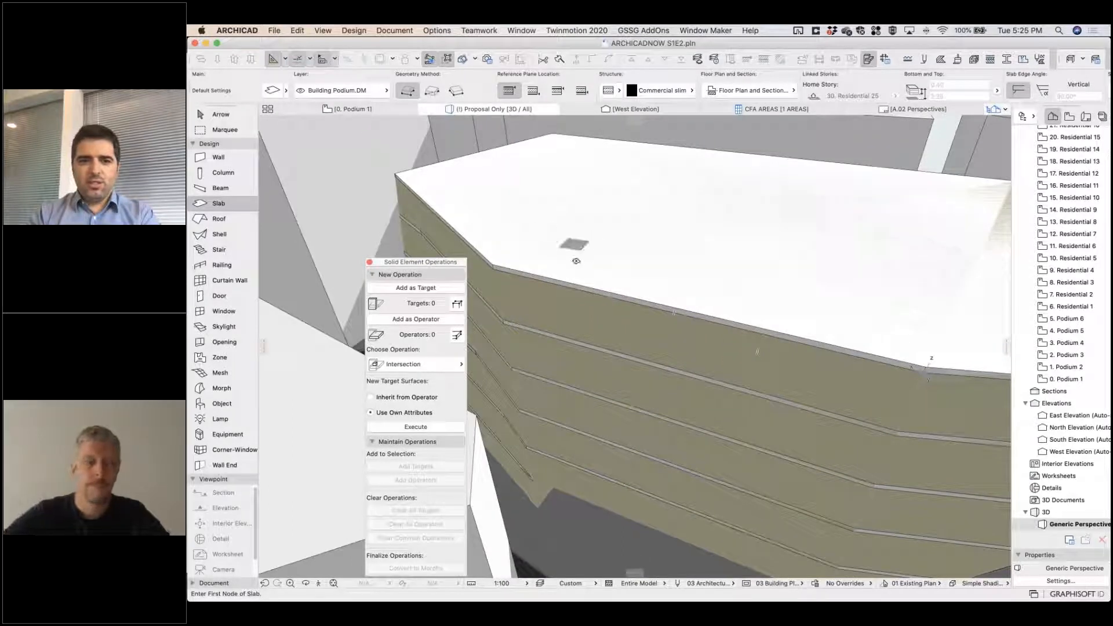
Select the six podium slabs above the ground level in 3D and convert them to morphs, closing Solid Element Operations.
{"action": "key", "text": "shift"}
{"action": "left_click", "coordinate": [582, 229], "text": "shift"}
{"action": "left_click", "coordinate": [574, 344], "text": "shift"}
{"action": "left_click", "coordinate": [560, 423], "text": "shift"}
{"action": "left_click", "coordinate": [551, 458], "text": "shift"}
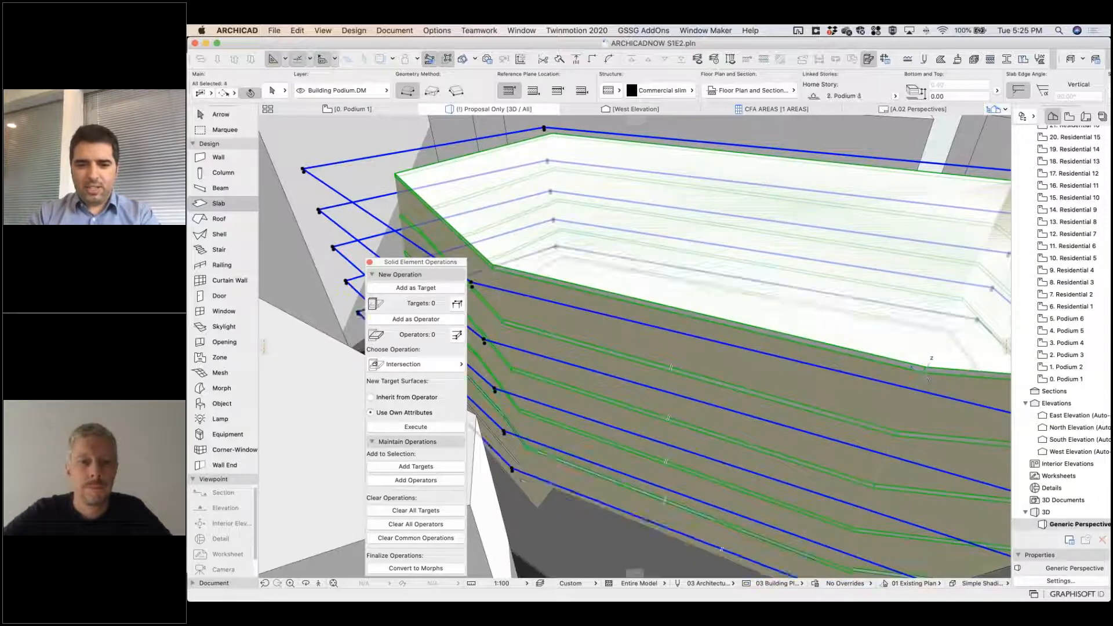
{"action": "left_click", "coordinate": [516, 464], "text": "shift"}
{"action": "left_click", "coordinate": [516, 465], "text": "shift"}
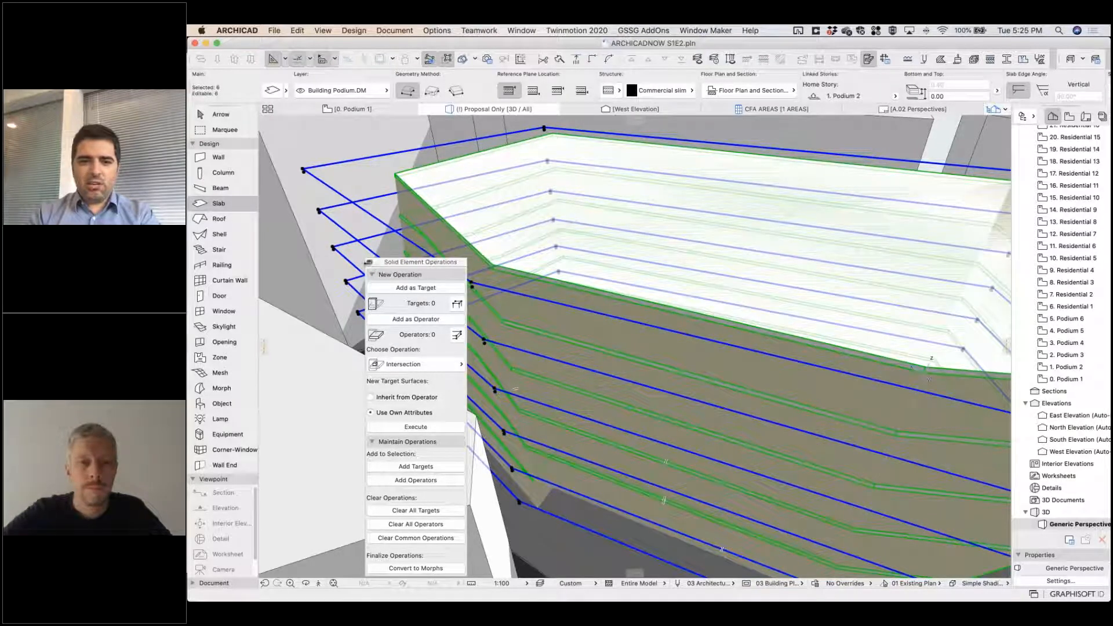
{"action": "left_click", "coordinate": [369, 262]}
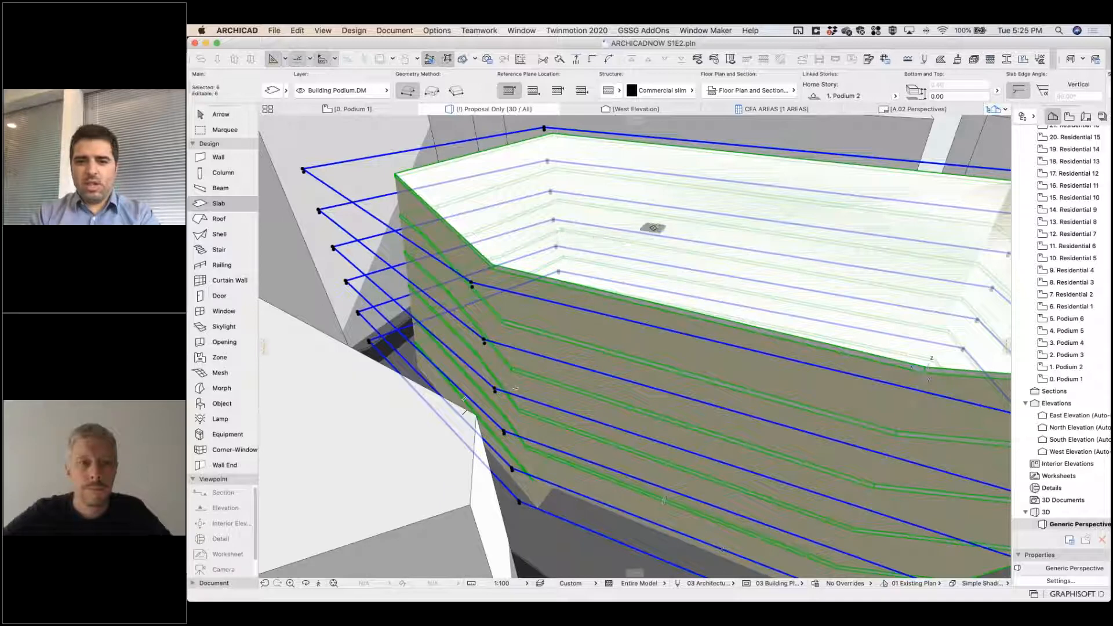
{"action": "right_click", "coordinate": [654, 227]}
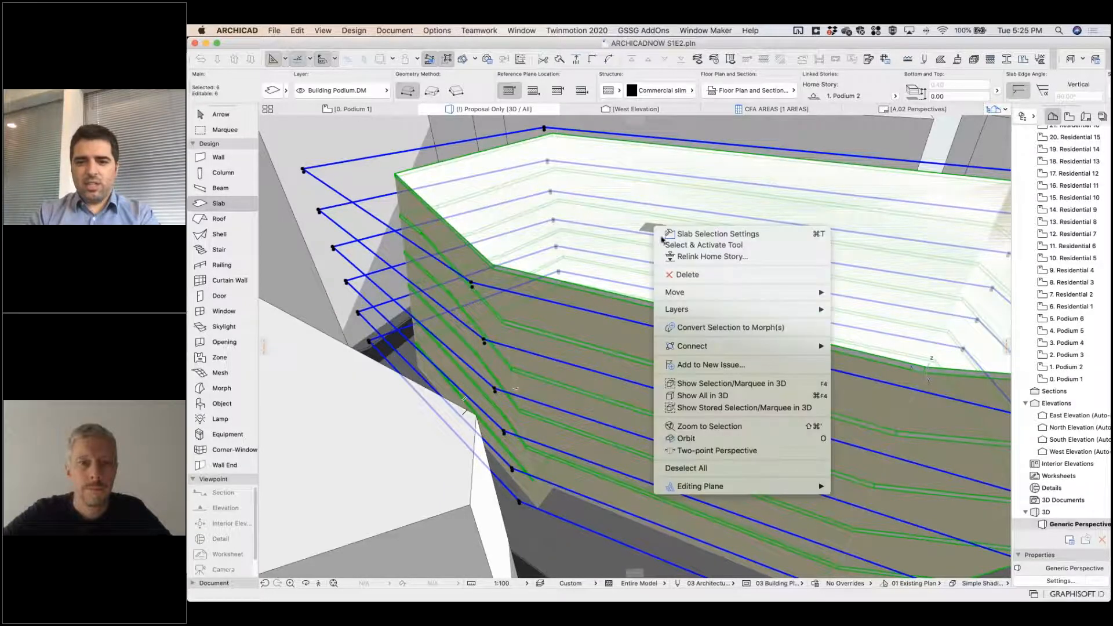
{"action": "left_click", "coordinate": [763, 328]}
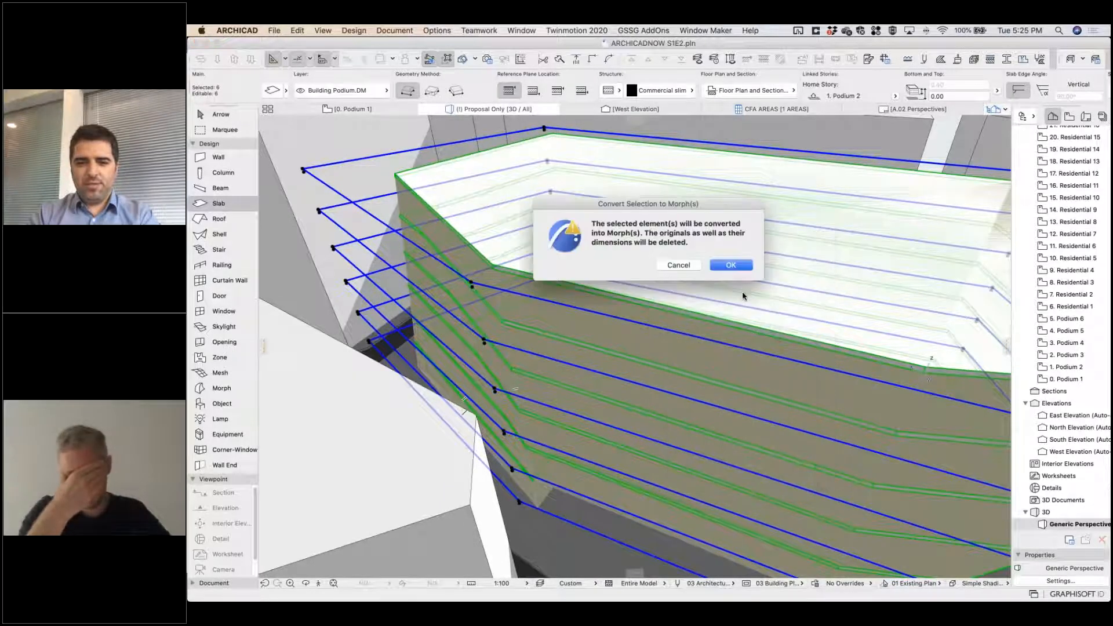
{"action": "left_click", "coordinate": [737, 272]}
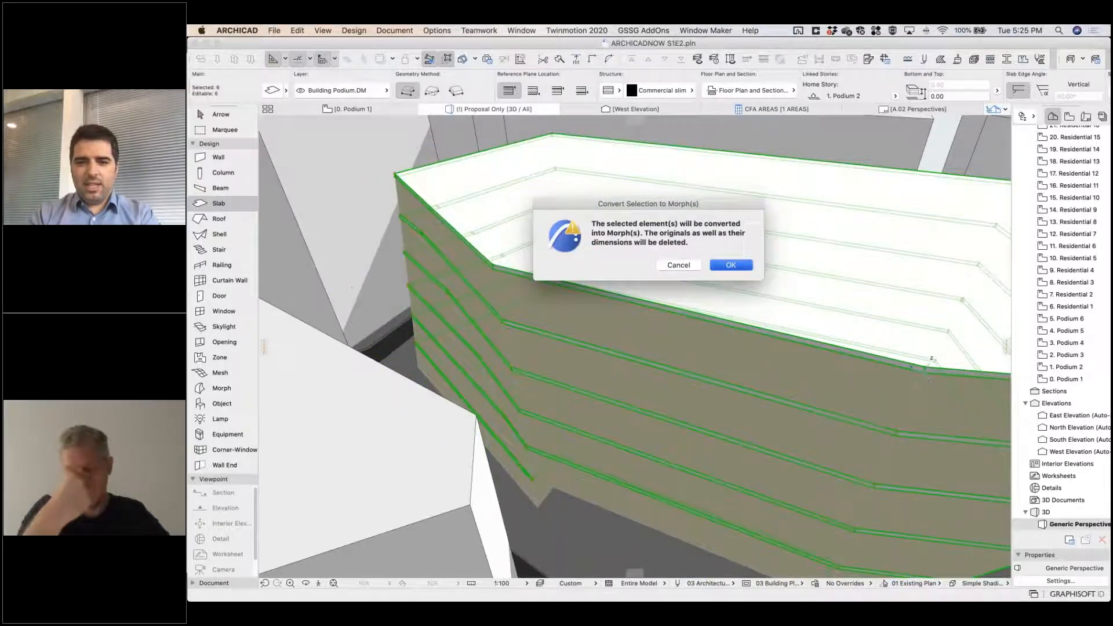
{"action": "key", "text": "Escape"}
Turn off the Override Surface on the podium facade morph so that it uses its own building material surface.
{"action": "middle_click_drag", "start_coordinate": [671, 421], "coordinate": [718, 330], "text": "shift"}
{"action": "scroll", "coordinate": [646, 376], "scroll_direction": "up", "scroll_amount": 6}
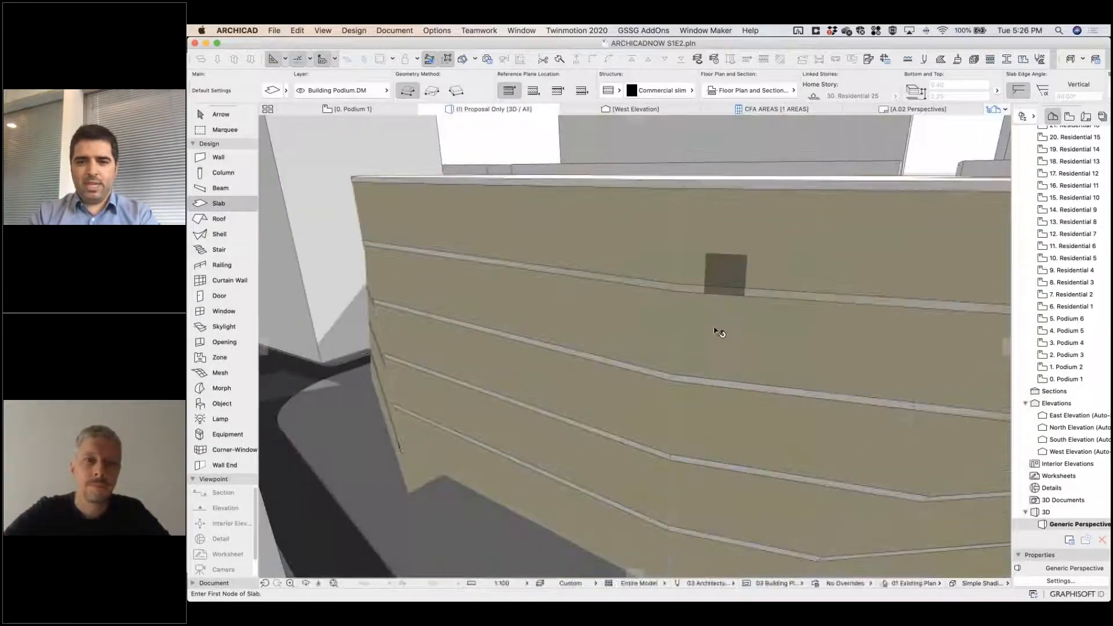
{"action": "left_click", "coordinate": [714, 336], "text": "shift"}
{"action": "left_click", "coordinate": [272, 91]}
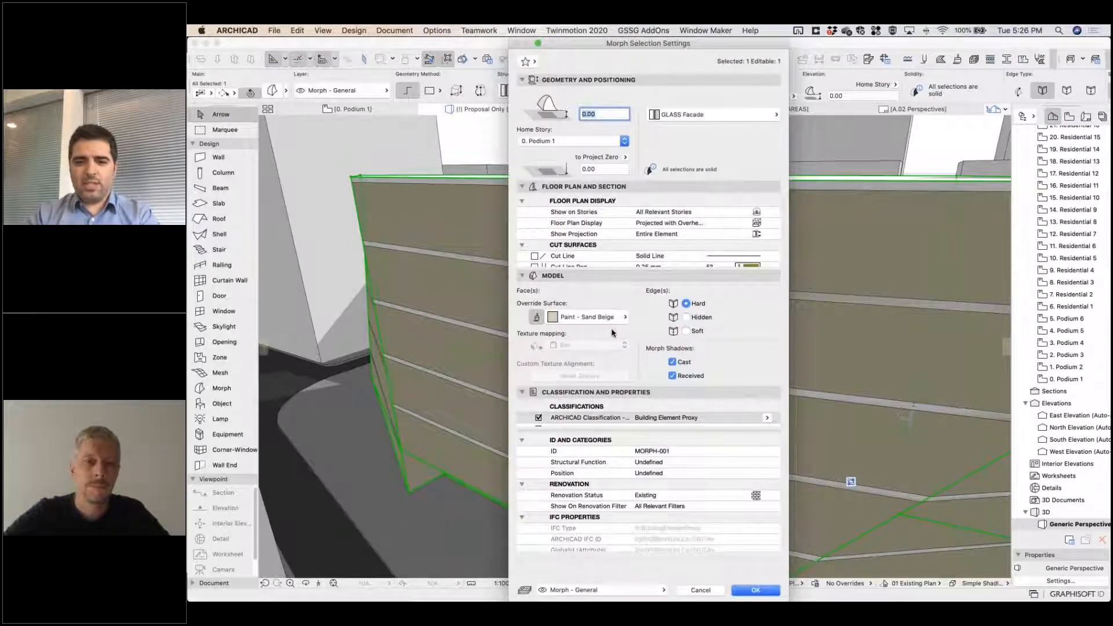
{"action": "left_click", "coordinate": [571, 319]}
{"action": "left_click", "coordinate": [536, 317]}
{"action": "left_click", "coordinate": [768, 587]}
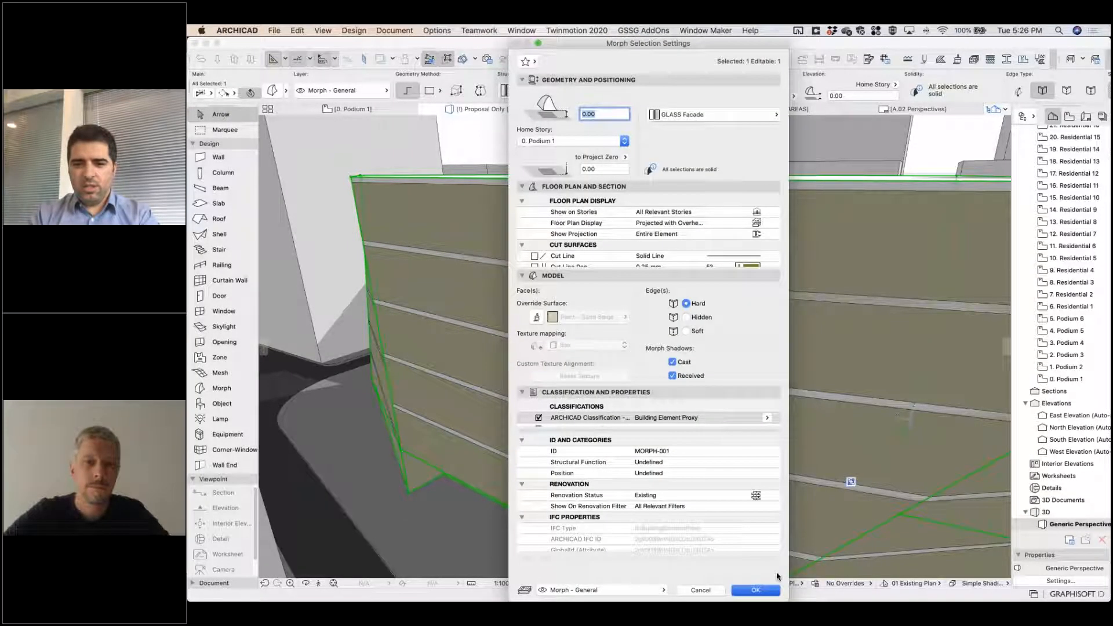
{"action": "key", "text": "Escape"}
Delete the oversized slab around the podium on the Podium 1 floor plan.
{"action": "middle_click_drag", "start_coordinate": [772, 444], "coordinate": [530, 281], "text": "shift"}
{"action": "middle_click_drag", "start_coordinate": [696, 408], "coordinate": [571, 371], "text": "shift"}
{"action": "middle_click_drag", "start_coordinate": [661, 412], "coordinate": [685, 514], "text": "shift"}
{"action": "scroll", "coordinate": [665, 442], "scroll_direction": "down", "scroll_amount": 5}
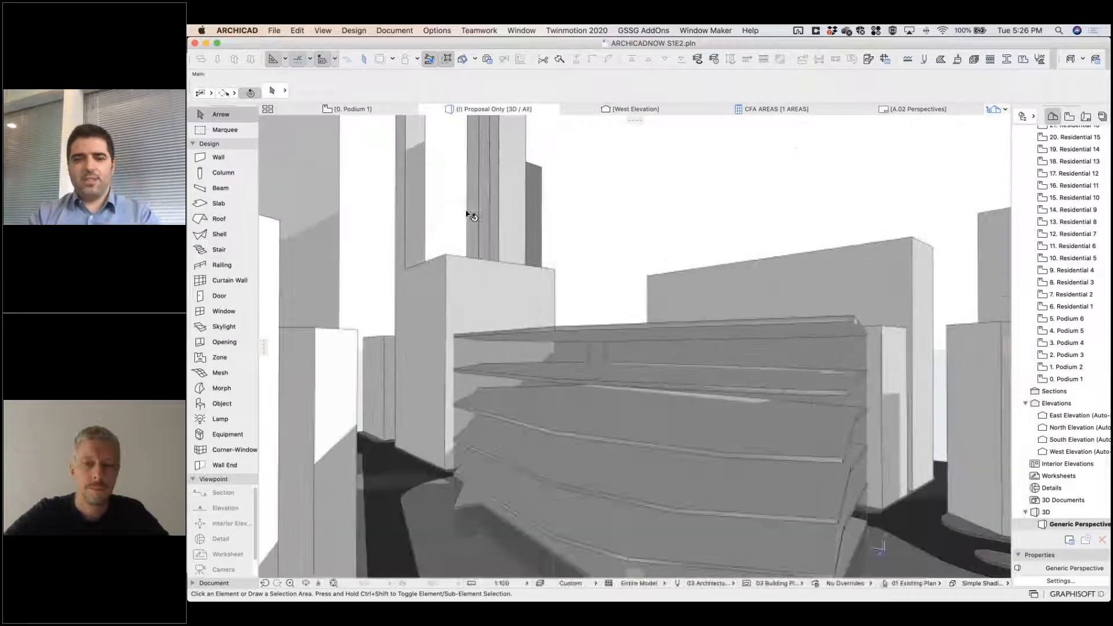
{"action": "key", "text": "F2"}
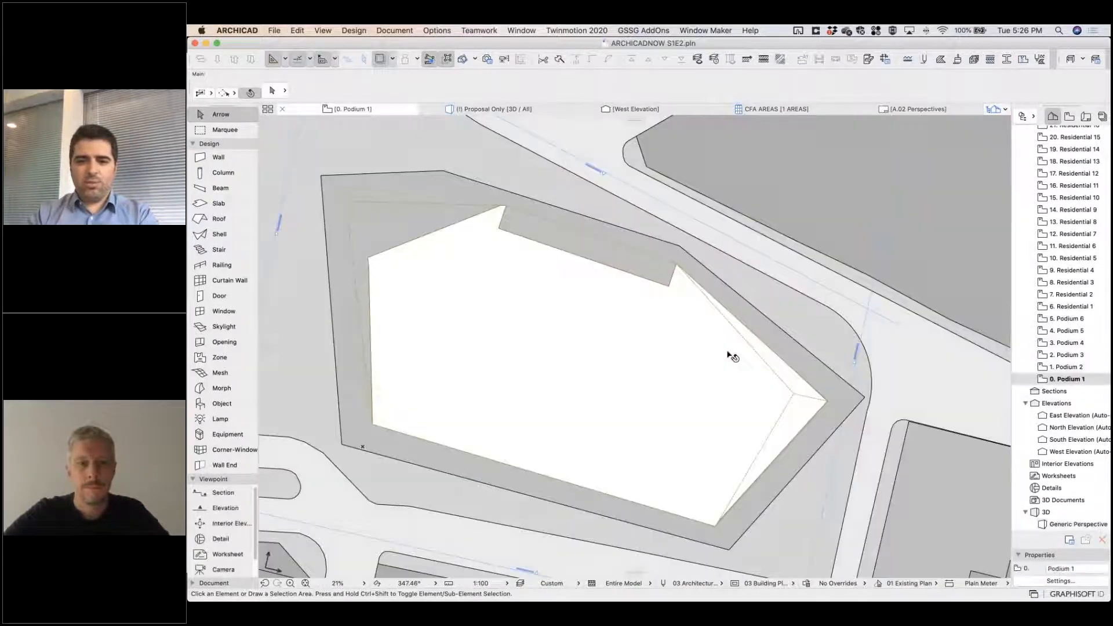
{"action": "left_click", "coordinate": [499, 196]}
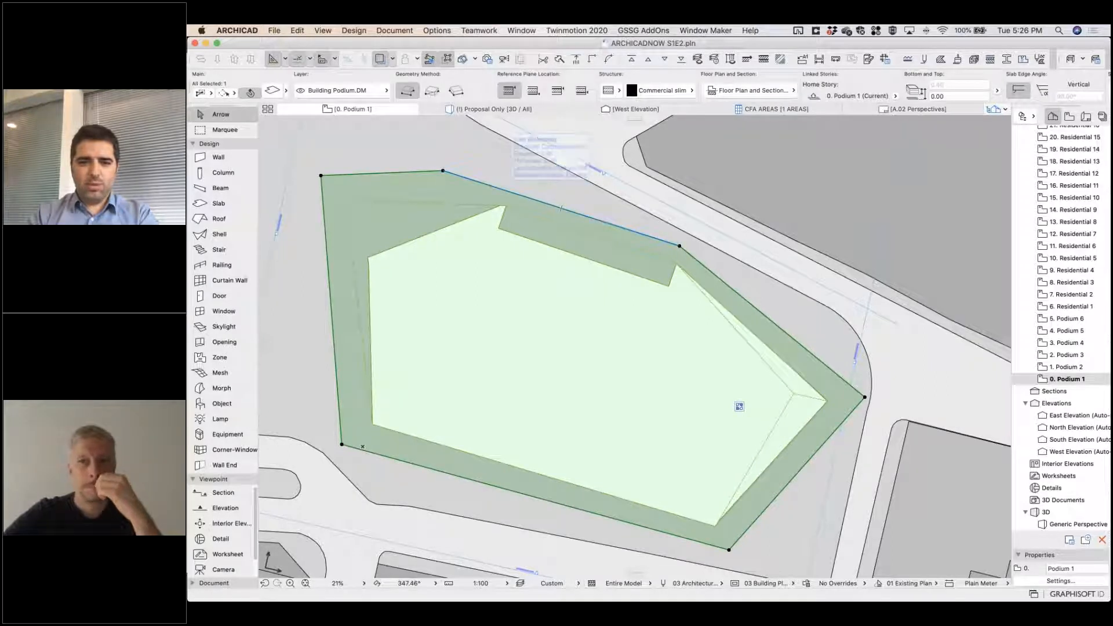
{"action": "key", "text": "Escape"}
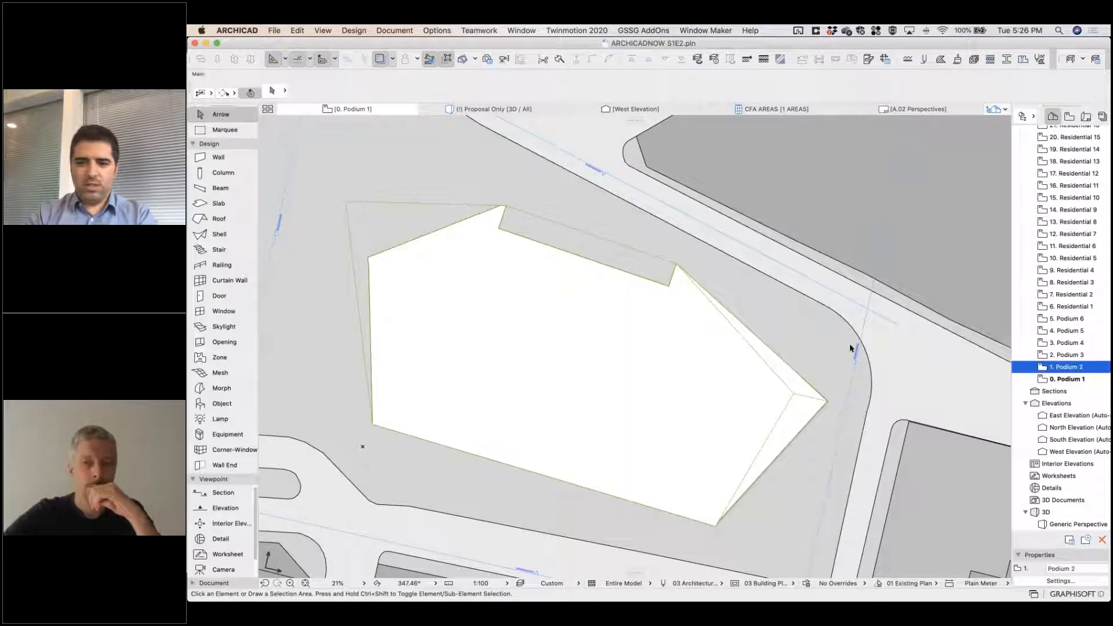
Examine the floor plans of stories Podium 2 to Podium 6 to compare the trimmed slab outlines.
{"action": "double_click", "coordinate": [1064, 367]}
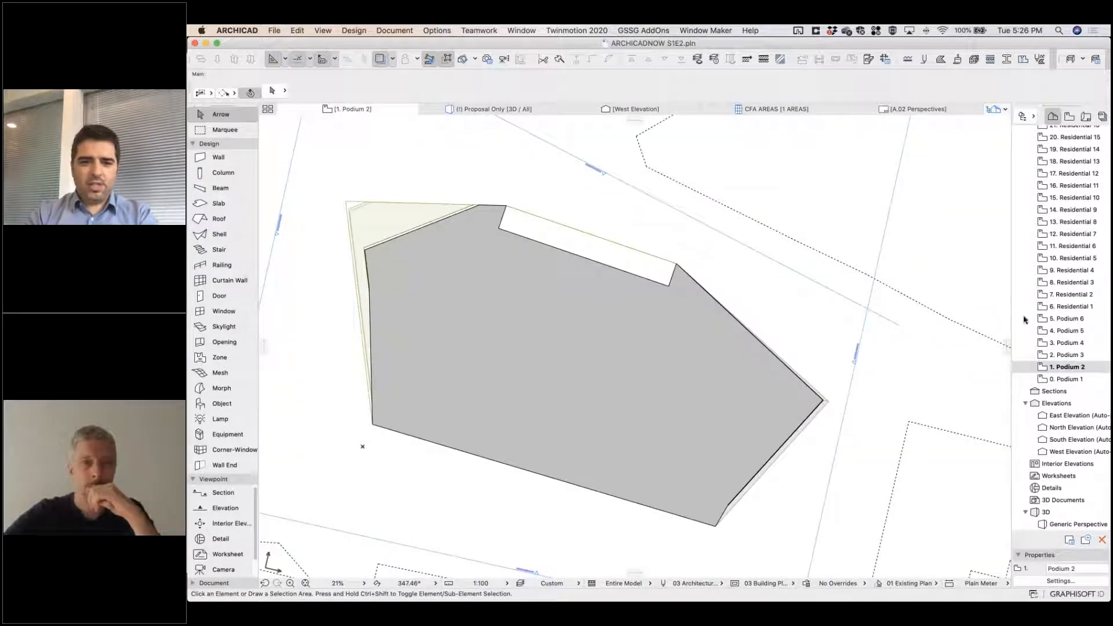
{"action": "double_click", "coordinate": [1069, 354]}
{"action": "double_click", "coordinate": [1070, 342]}
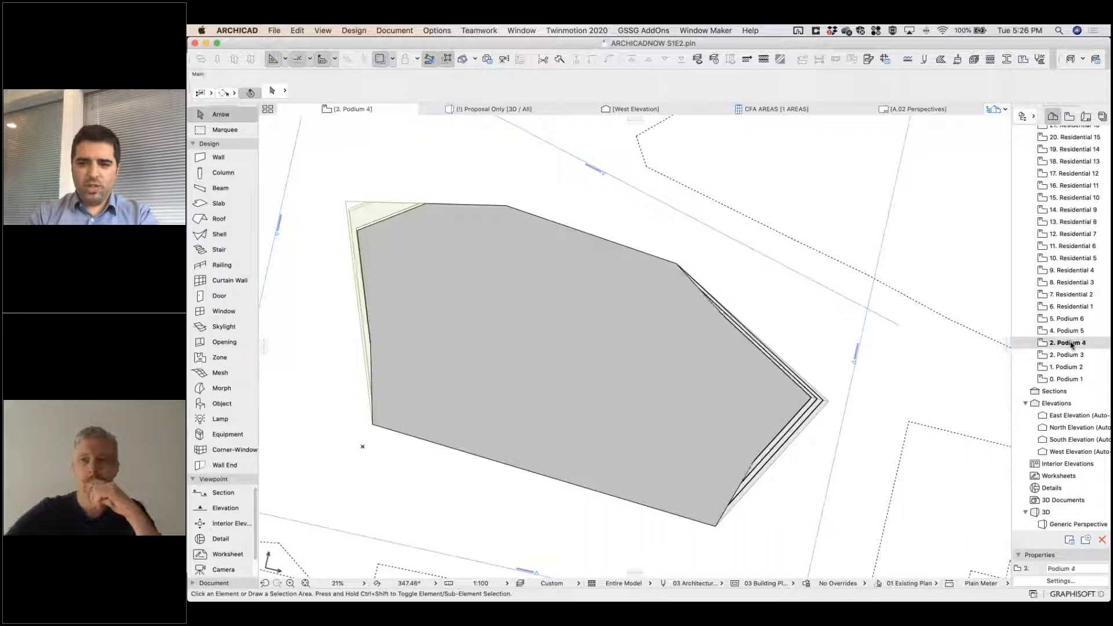
{"action": "double_click", "coordinate": [1069, 330]}
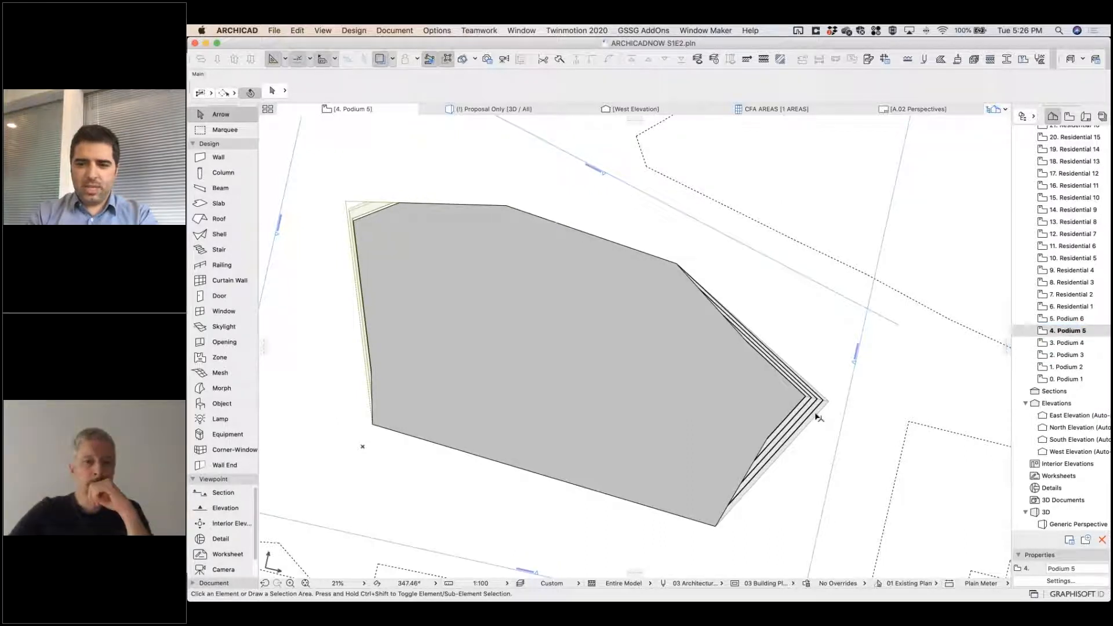
{"action": "scroll", "coordinate": [817, 417], "scroll_direction": "up", "scroll_amount": 10}
{"action": "scroll", "coordinate": [845, 298], "scroll_direction": "down", "scroll_amount": 10}
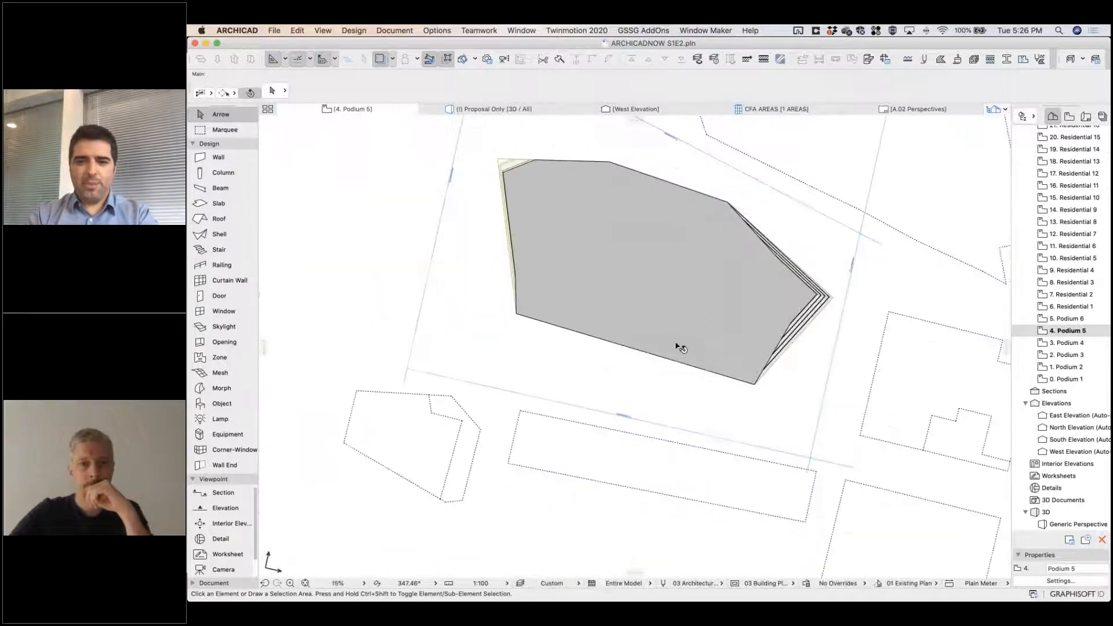
{"action": "scroll", "coordinate": [678, 347], "scroll_direction": "up", "scroll_amount": 3}
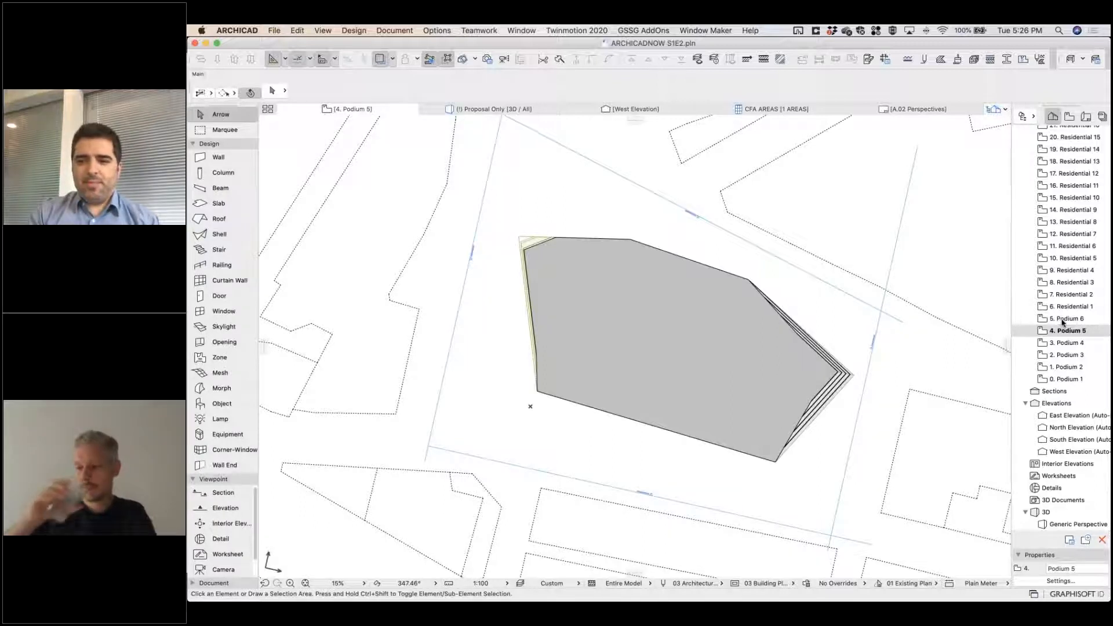
{"action": "double_click", "coordinate": [1064, 319]}
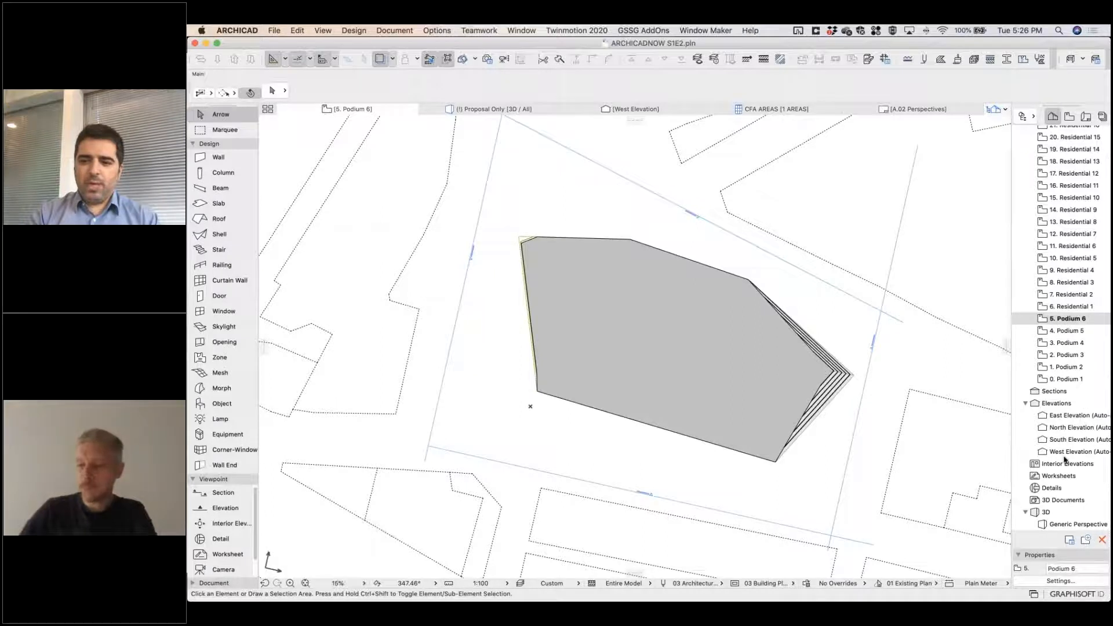
Check the 1 AREA summary schedule and return to the Proposal Only 3D view.
{"action": "scroll", "coordinate": [1077, 458], "scroll_direction": "down", "scroll_amount": 5}
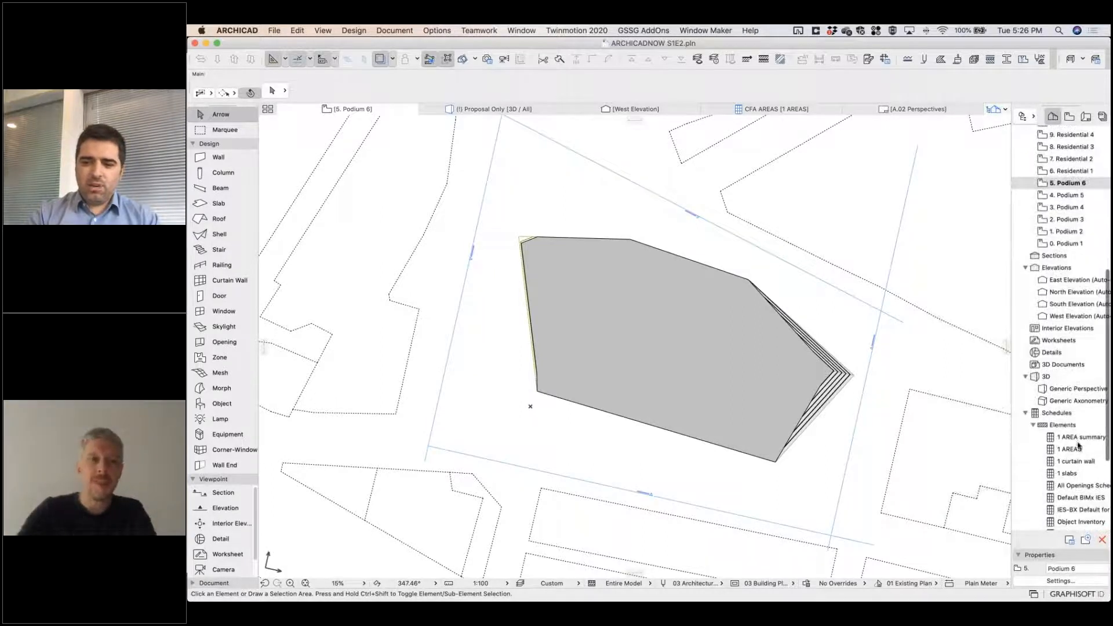
{"action": "double_click", "coordinate": [1078, 438]}
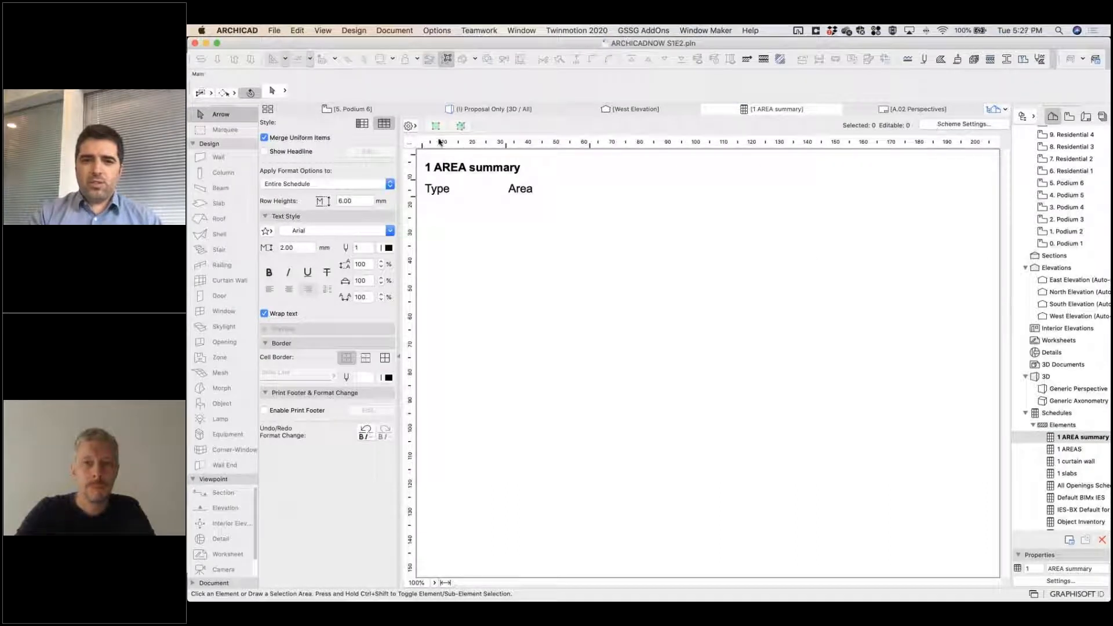
{"action": "left_click", "coordinate": [487, 109]}
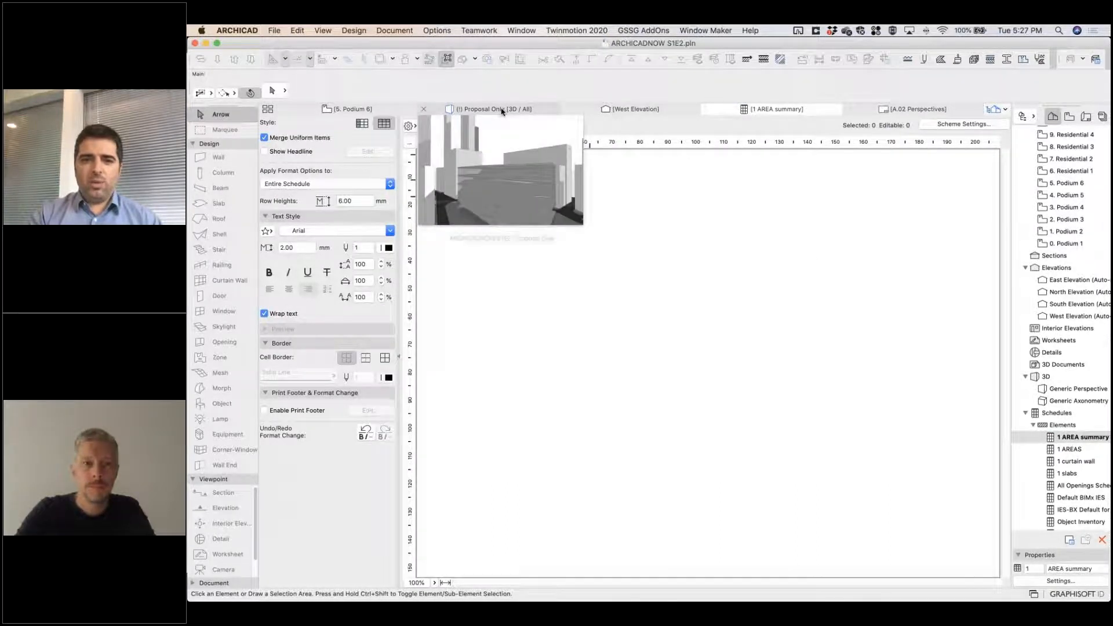
Select all six podium floor morphs in 3D and set their element ID to Commercial.
{"action": "left_click", "coordinate": [817, 334]}
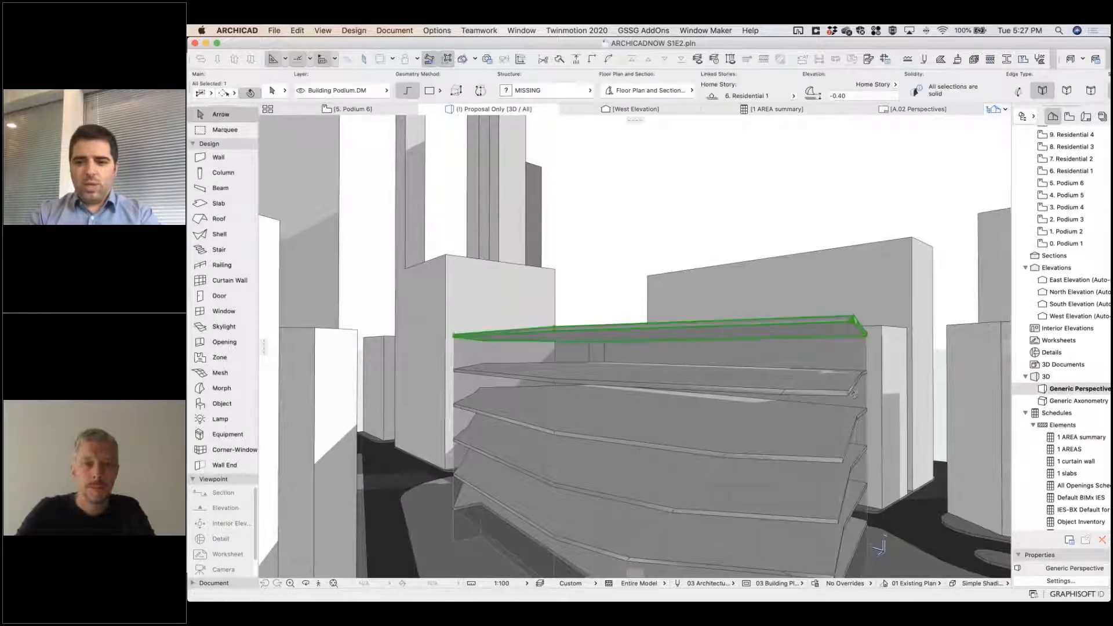
{"action": "left_click", "coordinate": [846, 378], "text": "shift"}
{"action": "left_click", "coordinate": [845, 466], "text": "shift"}
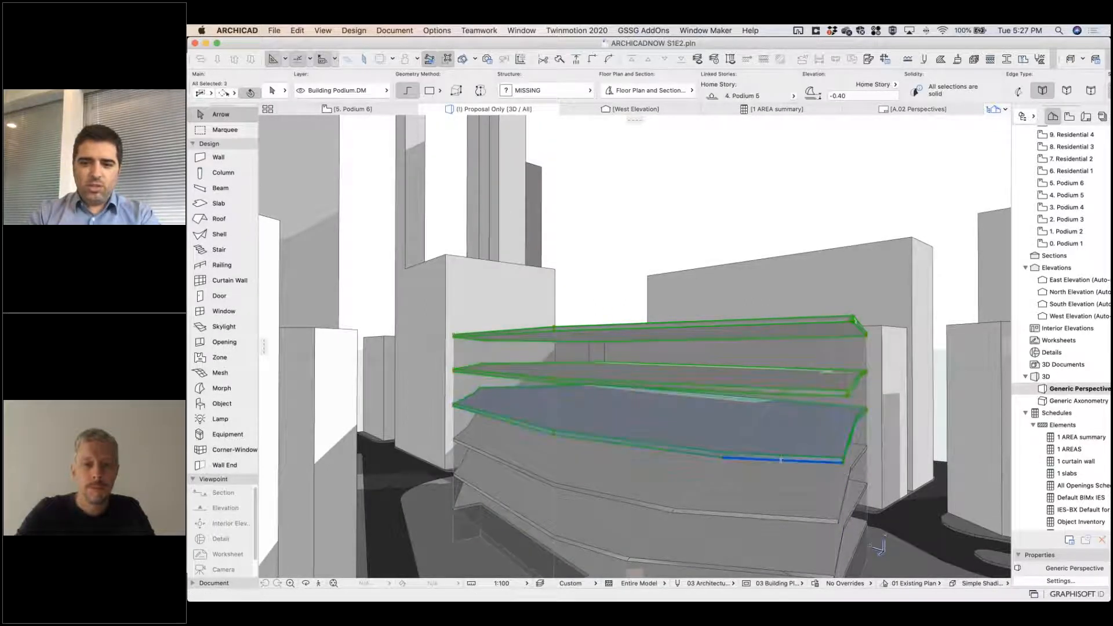
{"action": "left_click", "coordinate": [749, 522], "text": "shift"}
{"action": "middle_click_drag", "start_coordinate": [720, 428], "coordinate": [719, 420]}
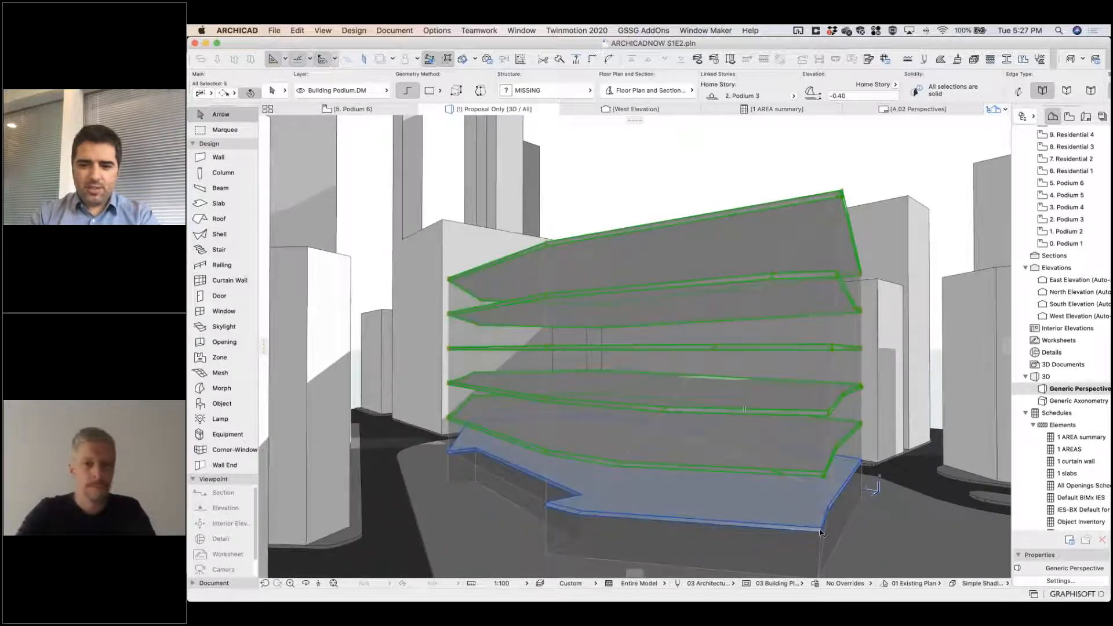
{"action": "left_click", "coordinate": [794, 519], "text": "shift"}
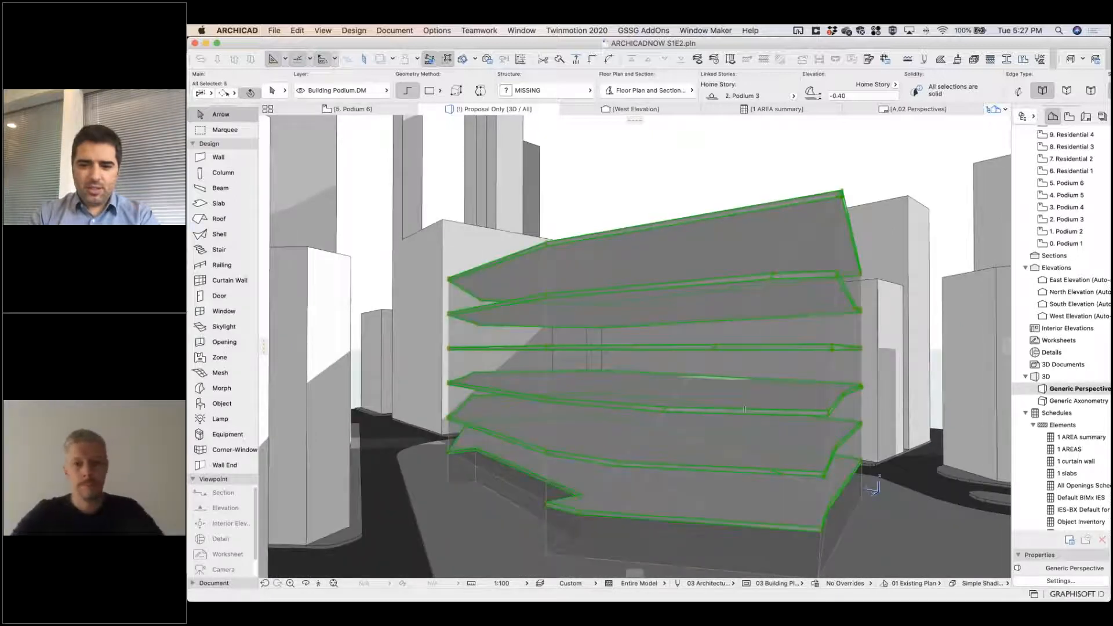
{"action": "double_click", "coordinate": [795, 513]}
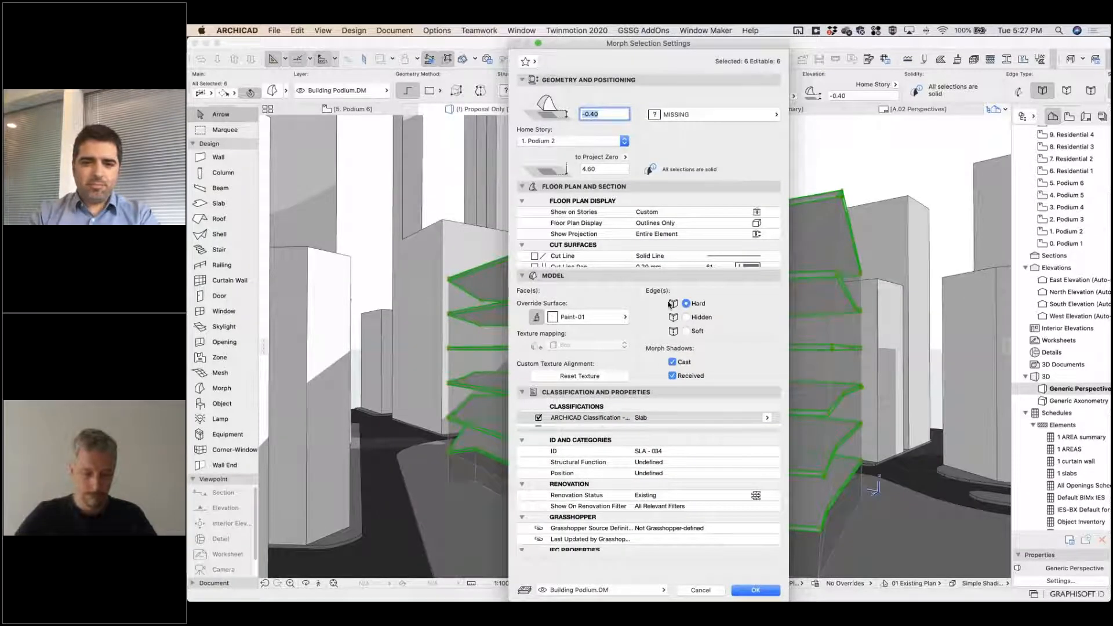
{"action": "left_click", "coordinate": [595, 451]}
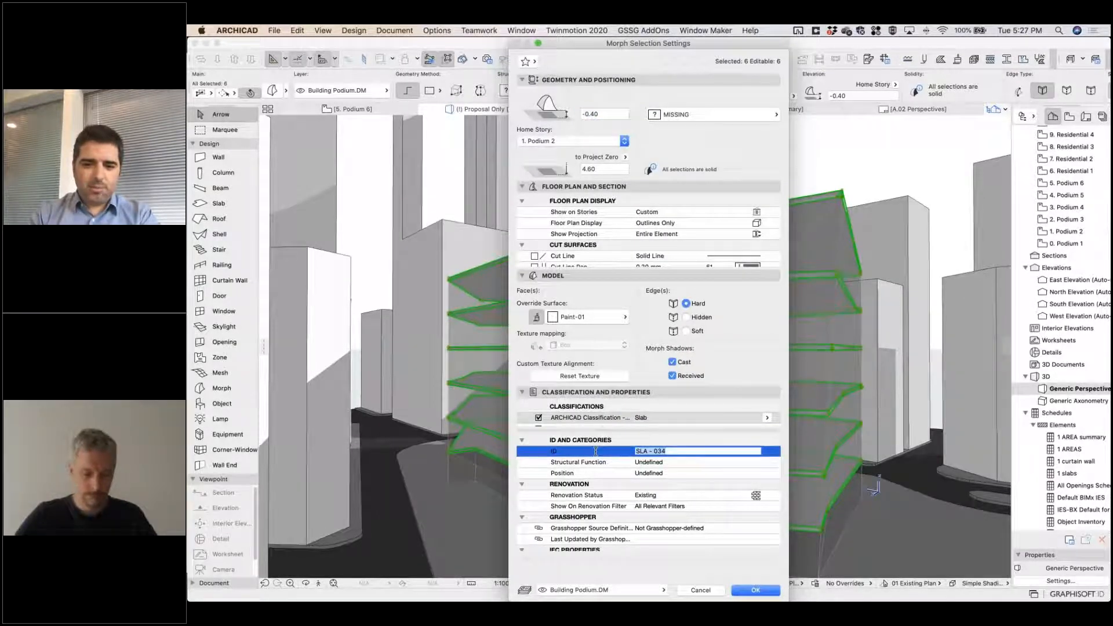
{"action": "type", "text": "Commercial"}
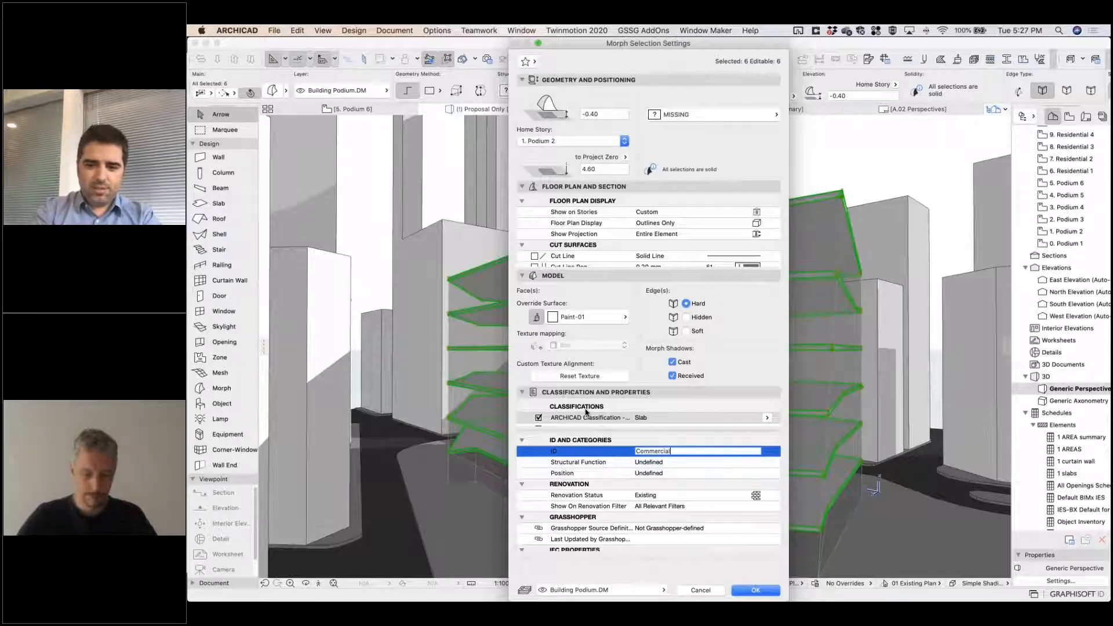
{"action": "left_click", "coordinate": [743, 590]}
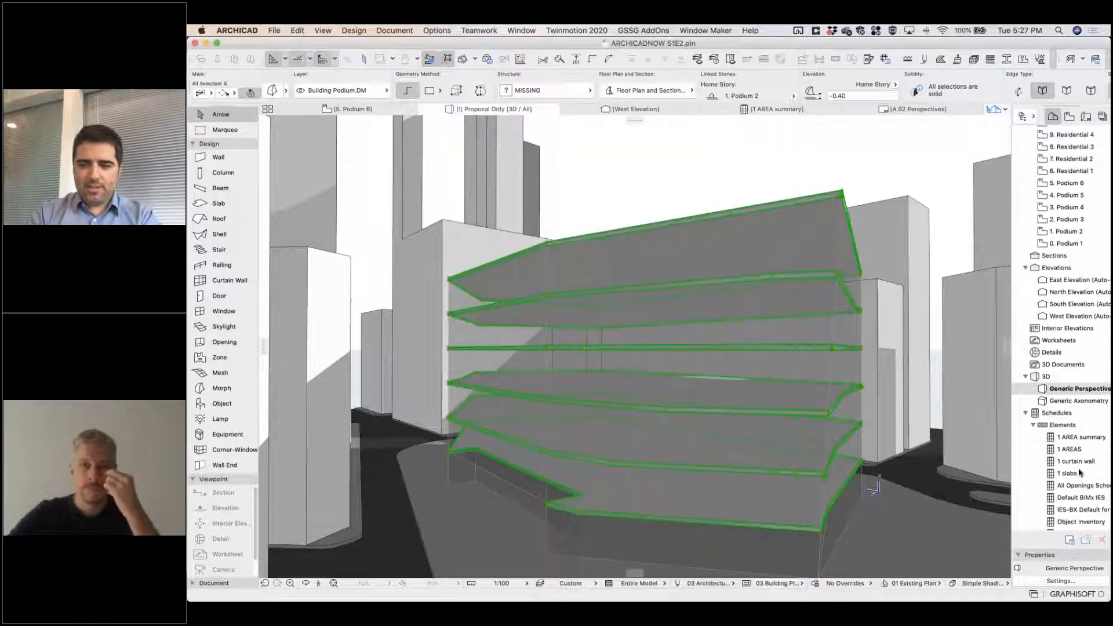
Create a new schedule scheme named AREA Commercial by duplicating the 1 AREA summary scheme.
{"action": "left_click", "coordinate": [1082, 438]}
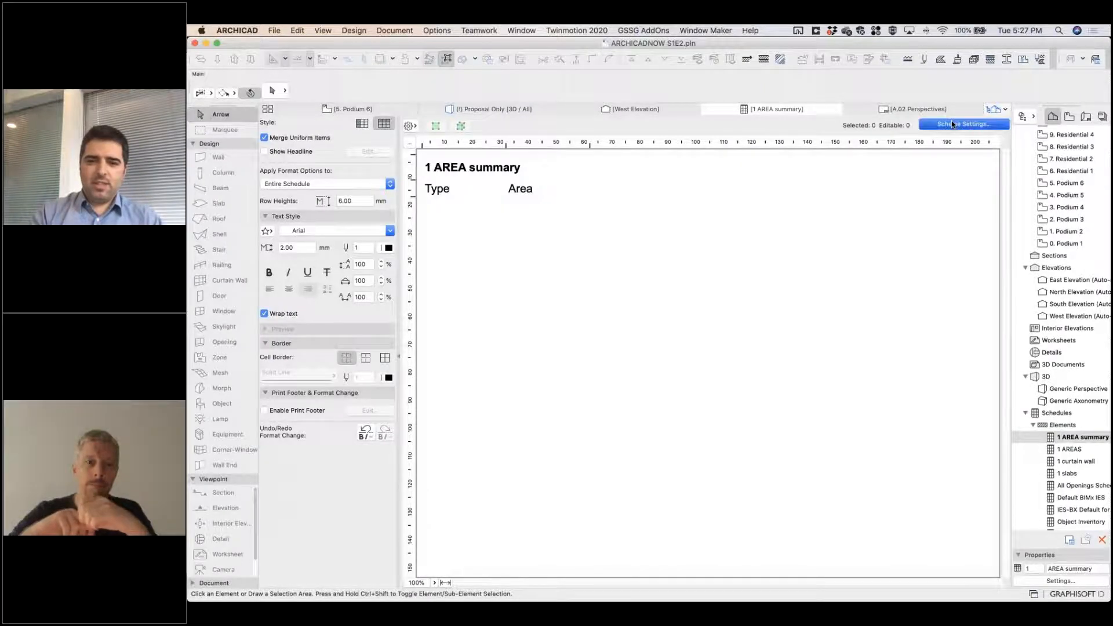
{"action": "left_click", "coordinate": [951, 123]}
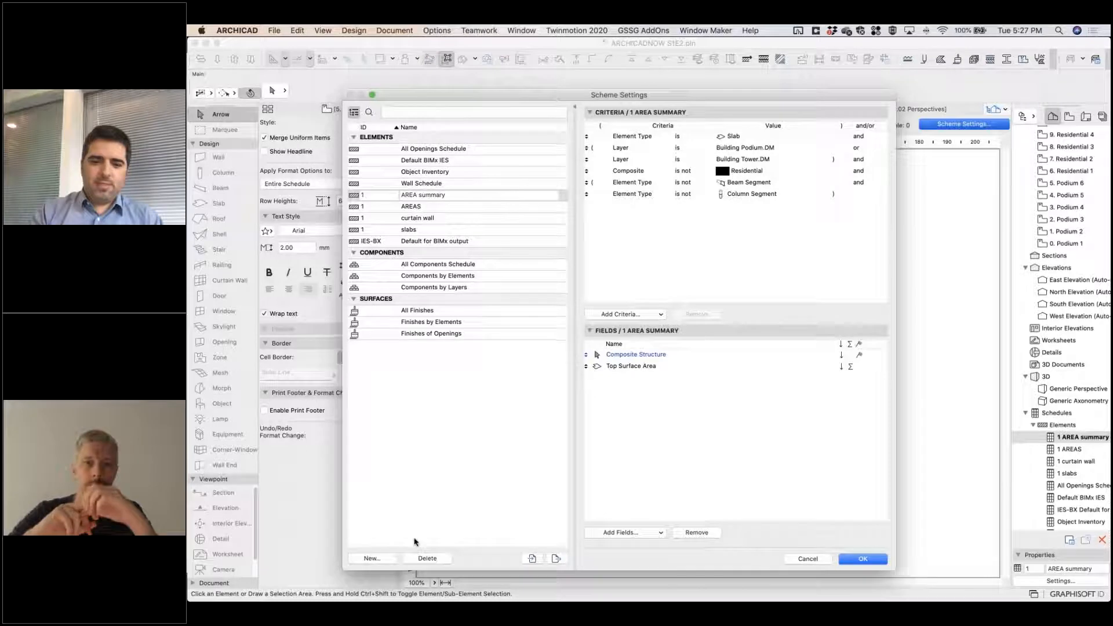
{"action": "left_click", "coordinate": [372, 558]}
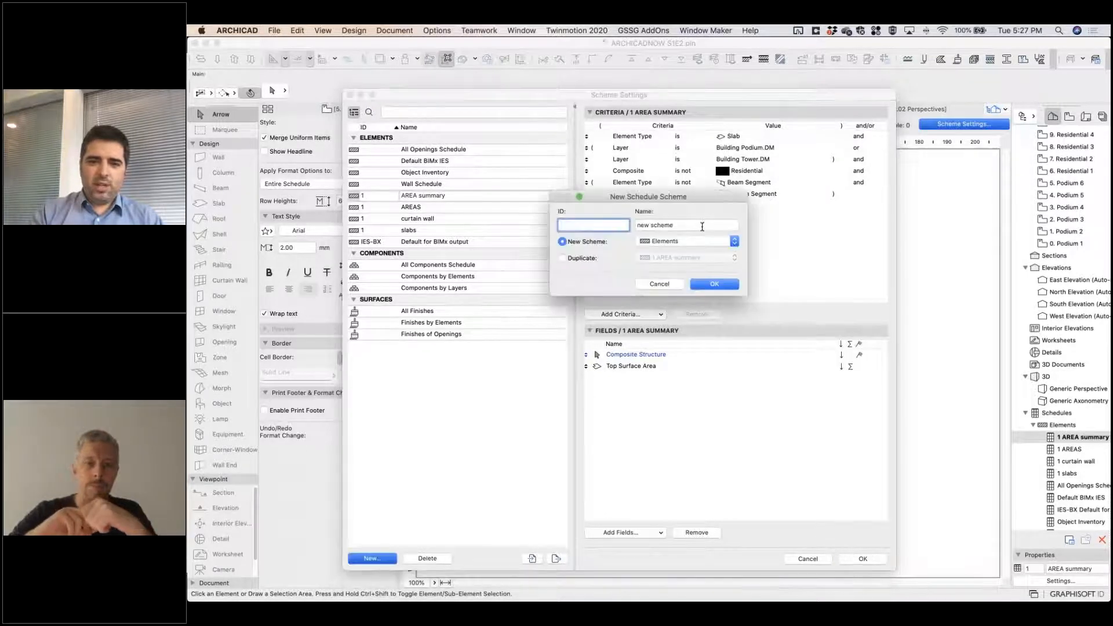
{"action": "key", "text": "Tab"}
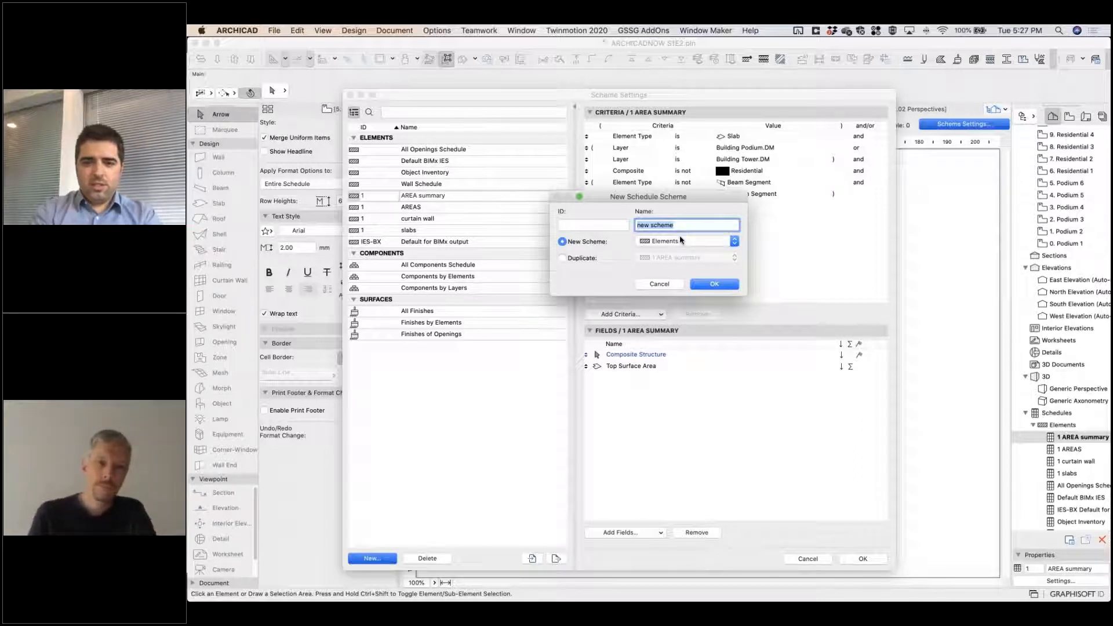
{"action": "left_click", "coordinate": [581, 259]}
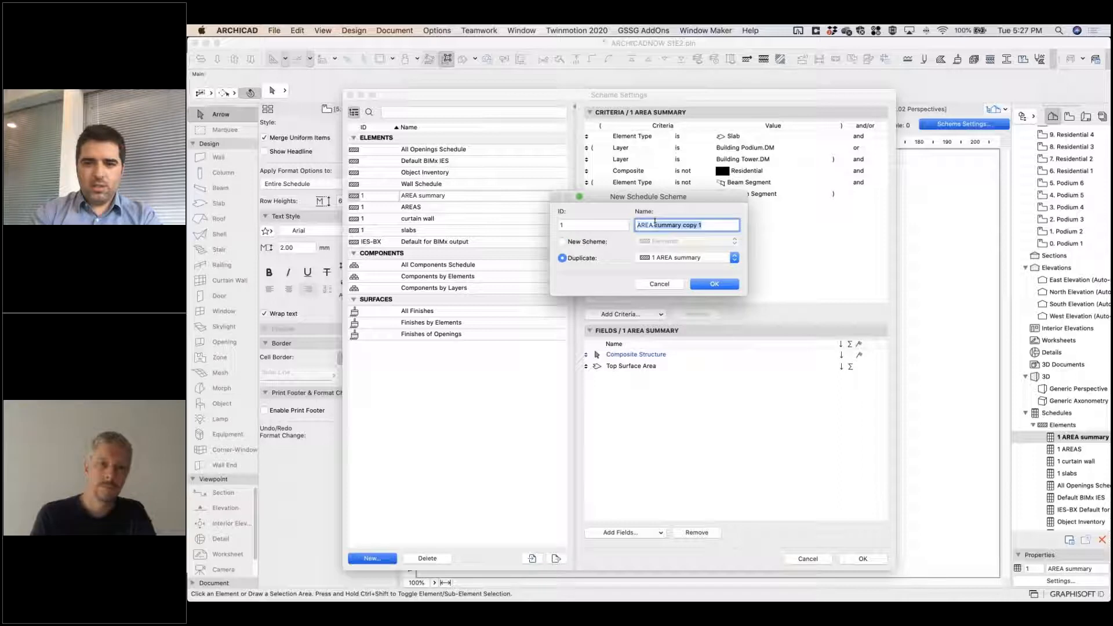
{"action": "type", "text": "Commercial"}
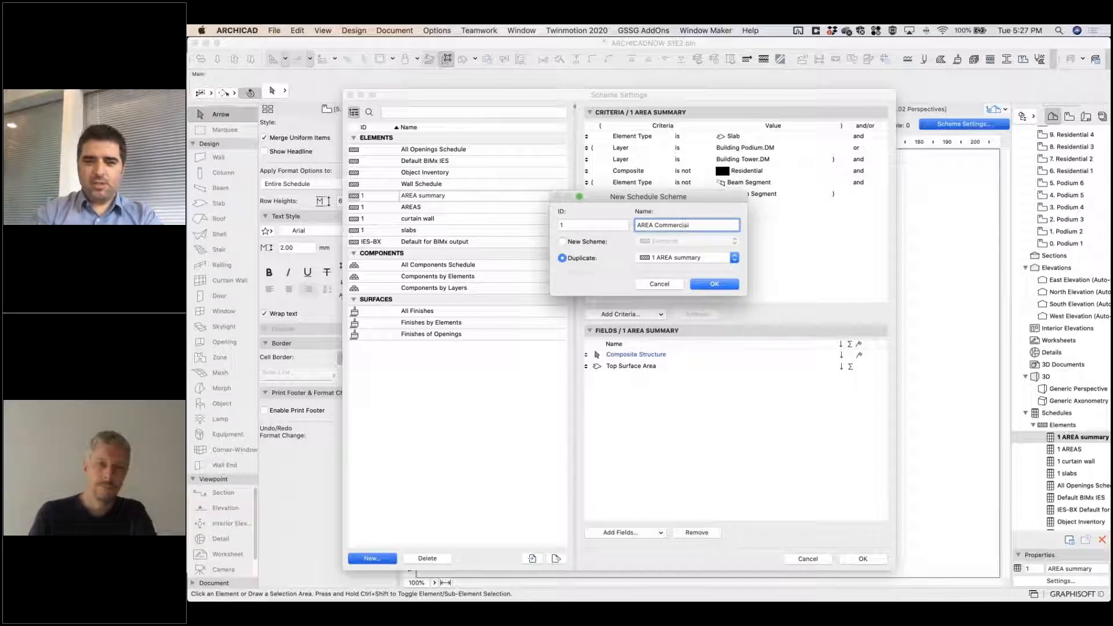
{"action": "key", "text": "Return"}
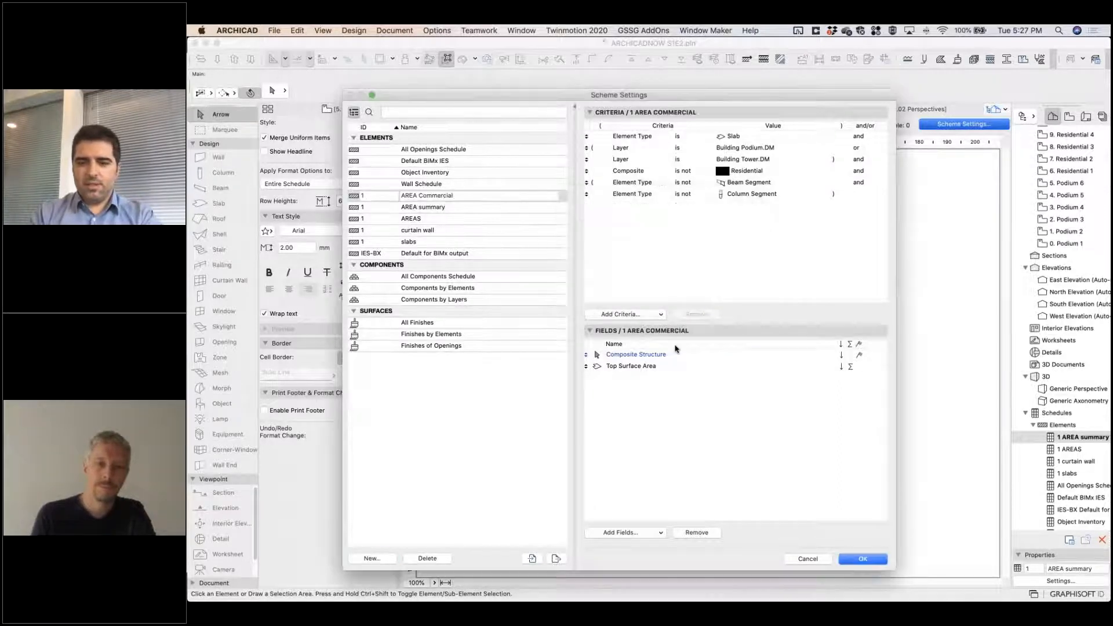
Set the AREA Commercial scheme's Element Type criterion to Morph and remove all the layer, composite and segment criteria.
{"action": "left_click", "coordinate": [812, 137]}
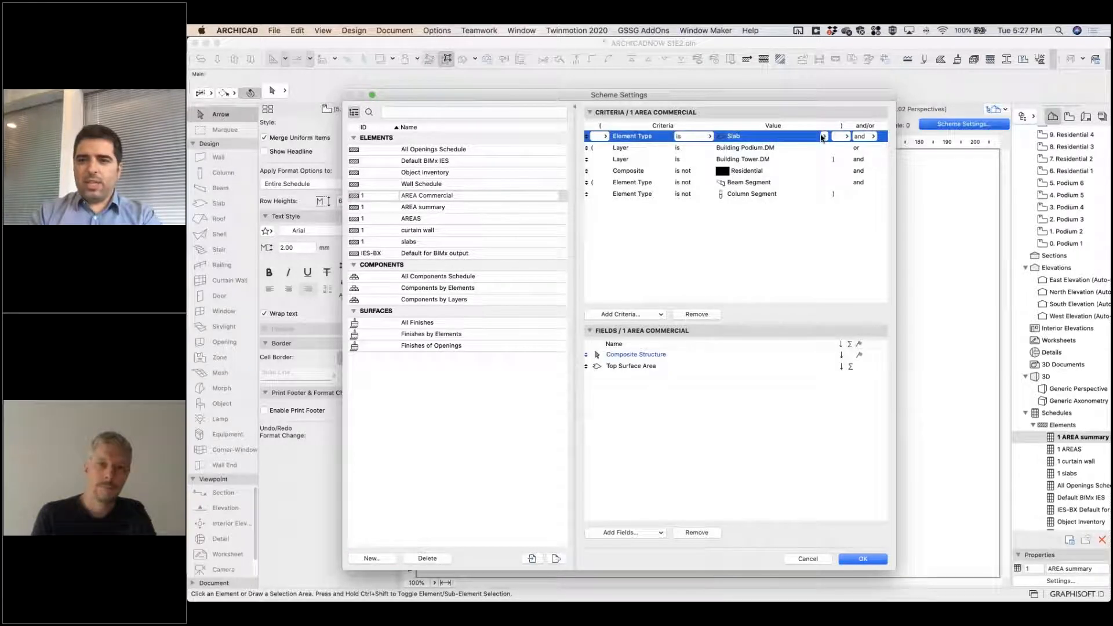
{"action": "left_click", "coordinate": [823, 137]}
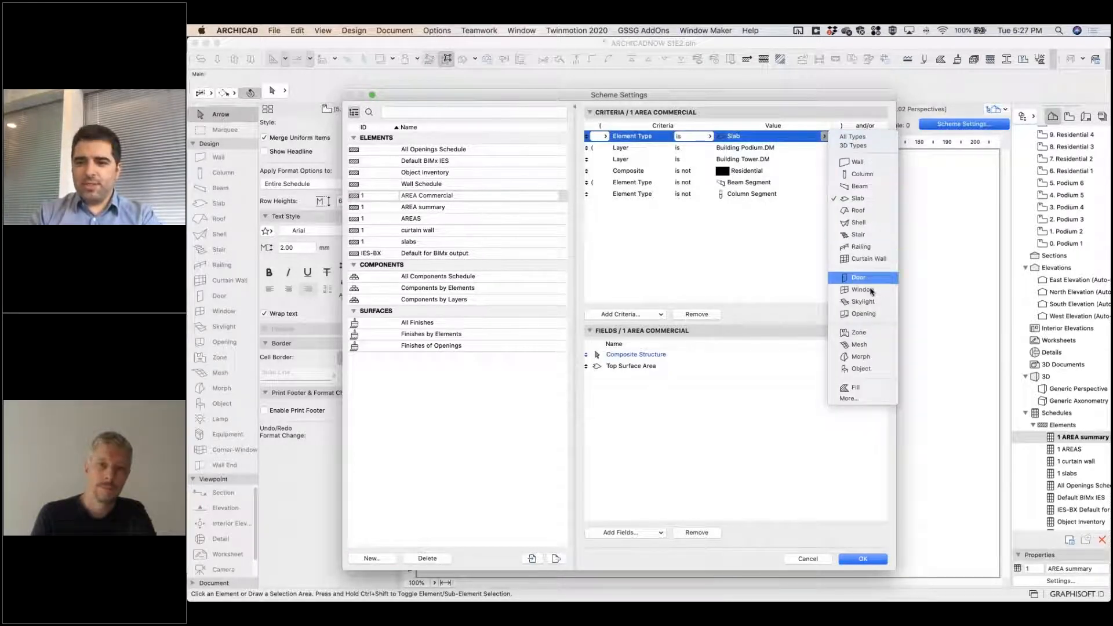
{"action": "left_click", "coordinate": [861, 357]}
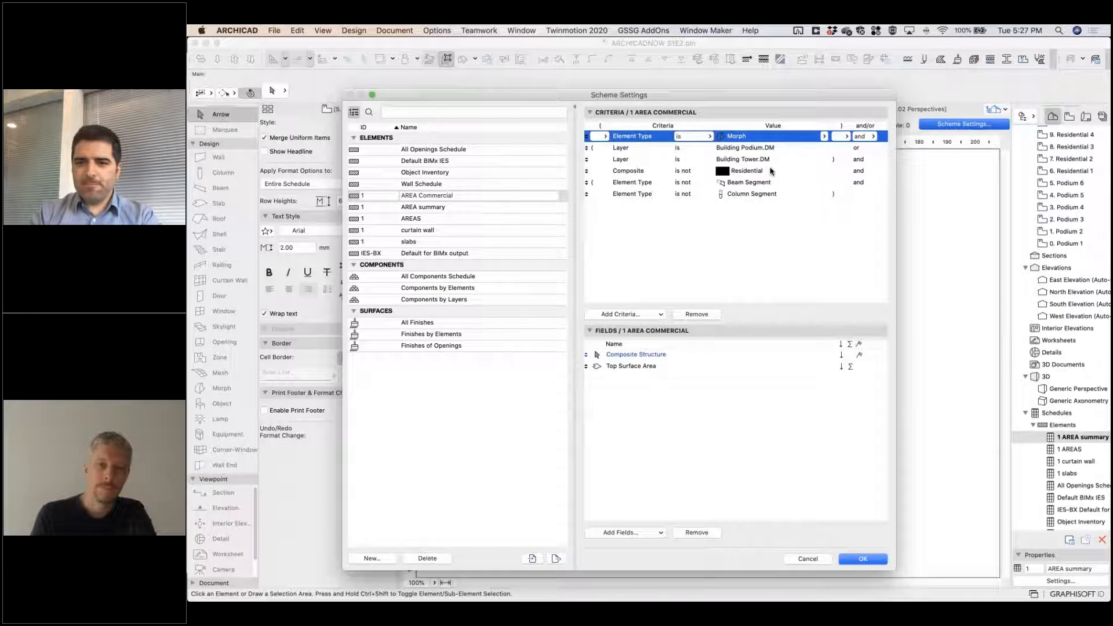
{"action": "left_click", "coordinate": [764, 148]}
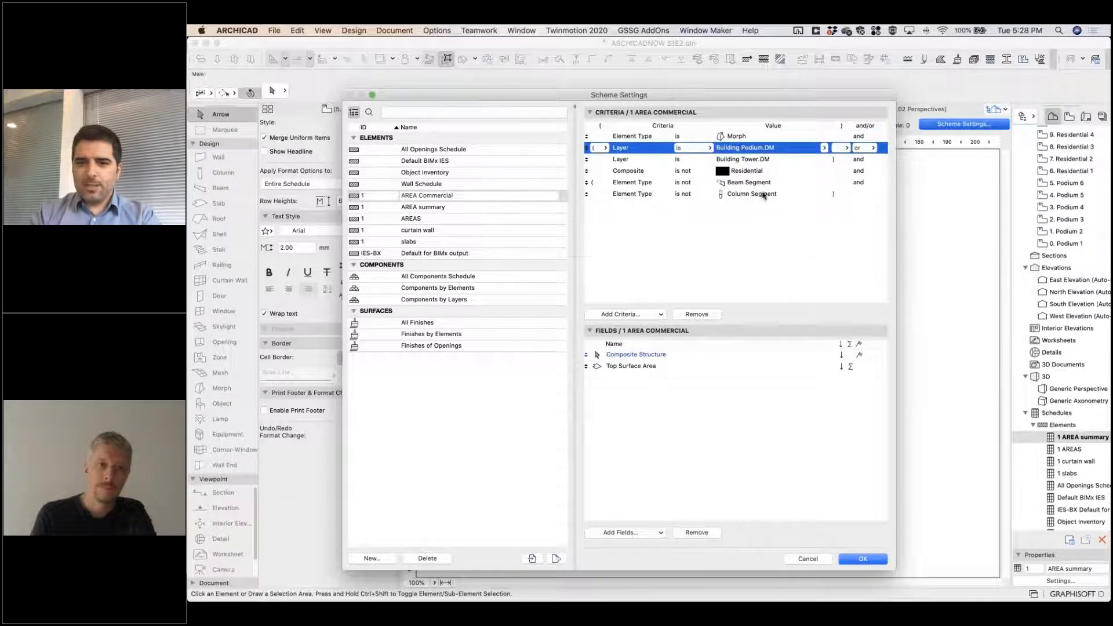
{"action": "left_click", "coordinate": [764, 195], "text": "shift"}
{"action": "left_click", "coordinate": [689, 314]}
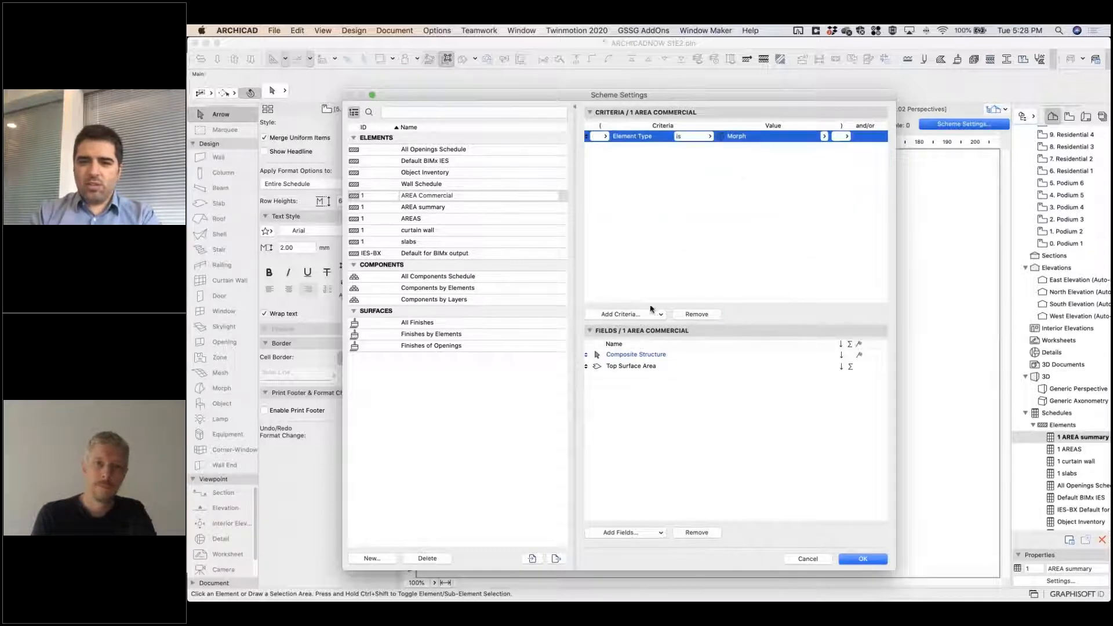
Add an Element ID criterion to the scheme so that it contains Commercial.
{"action": "left_click", "coordinate": [626, 314]}
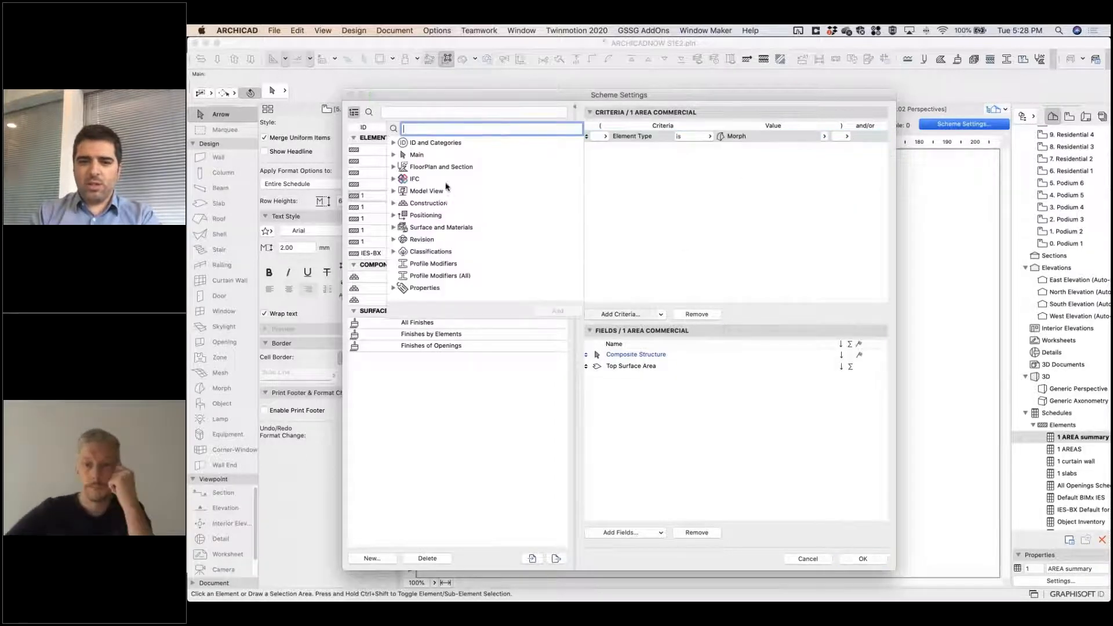
{"action": "left_click", "coordinate": [394, 191]}
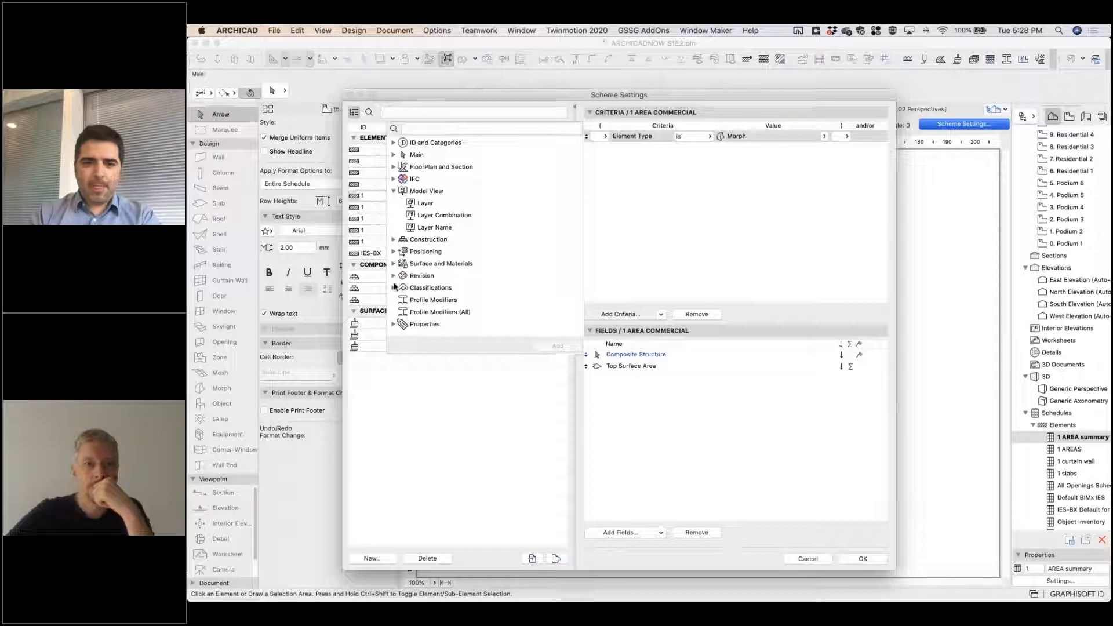
{"action": "left_click", "coordinate": [394, 143]}
{"action": "double_click", "coordinate": [426, 155]}
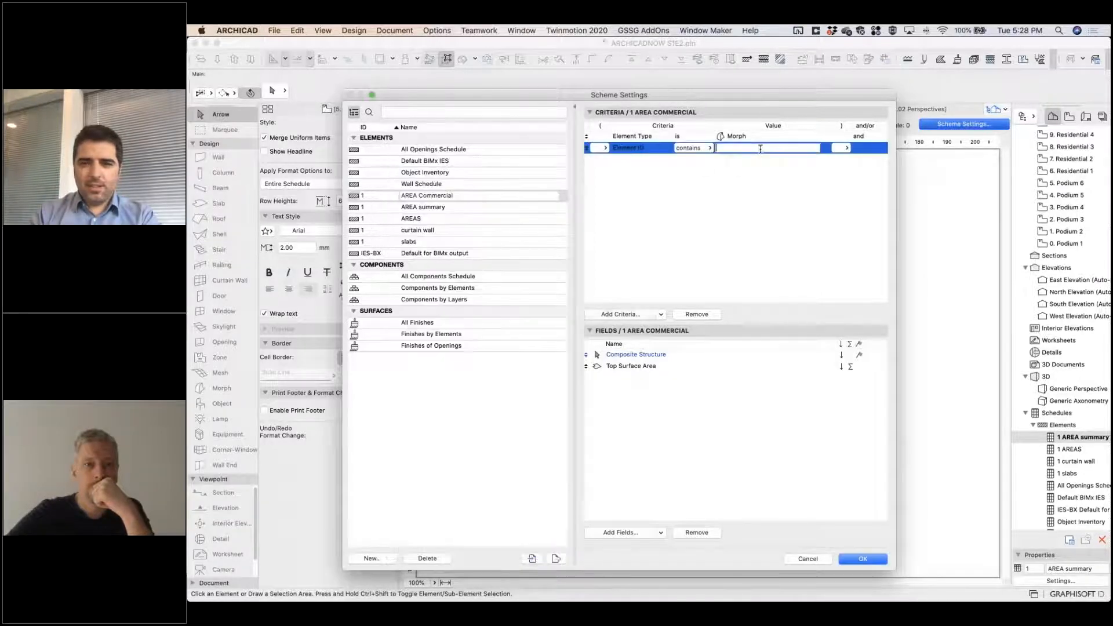
{"action": "type", "text": "Commercial"}
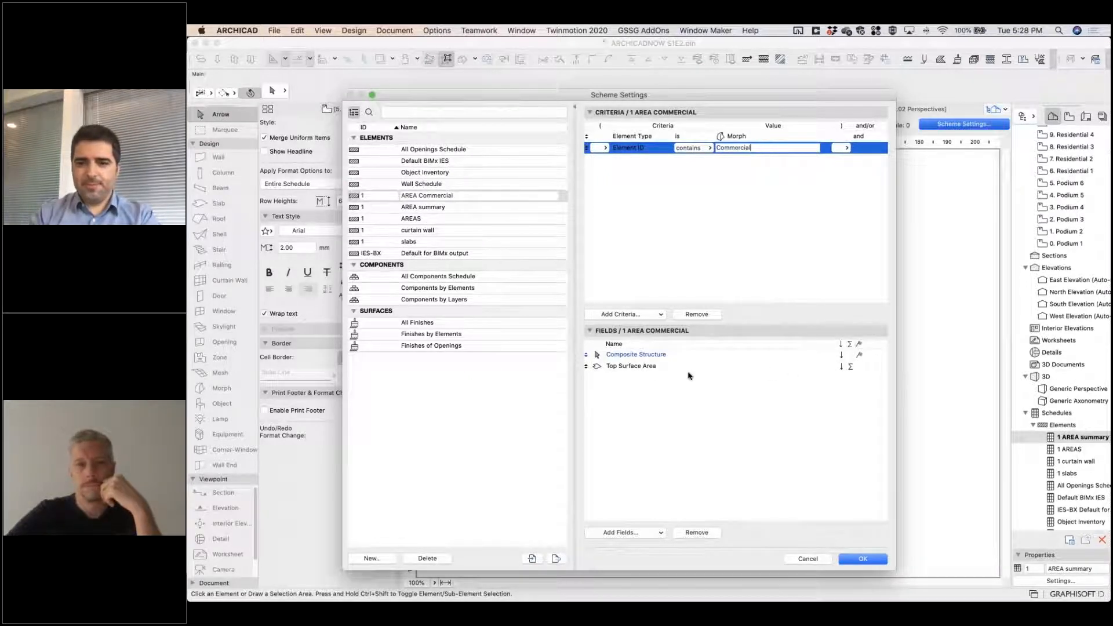
Remove the Composite Structure and Top Surface Area fields and add the morph field Area (by Story).
{"action": "left_click", "coordinate": [645, 369]}
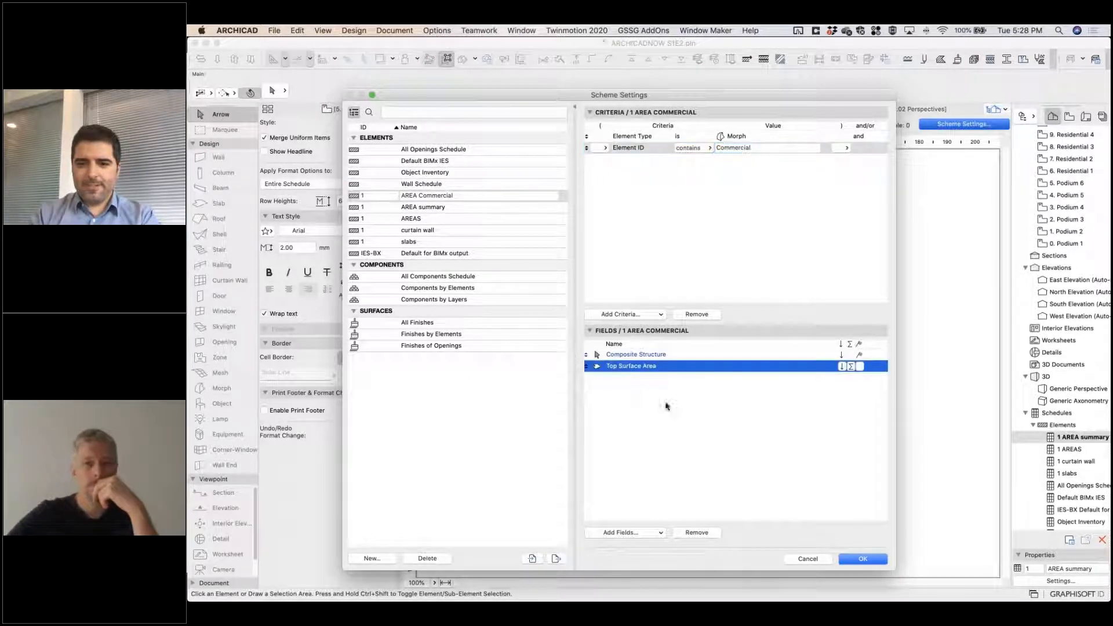
{"action": "left_click", "coordinate": [695, 532]}
{"action": "left_click", "coordinate": [693, 533]}
{"action": "left_click", "coordinate": [624, 531]}
{"action": "left_click", "coordinate": [393, 373]}
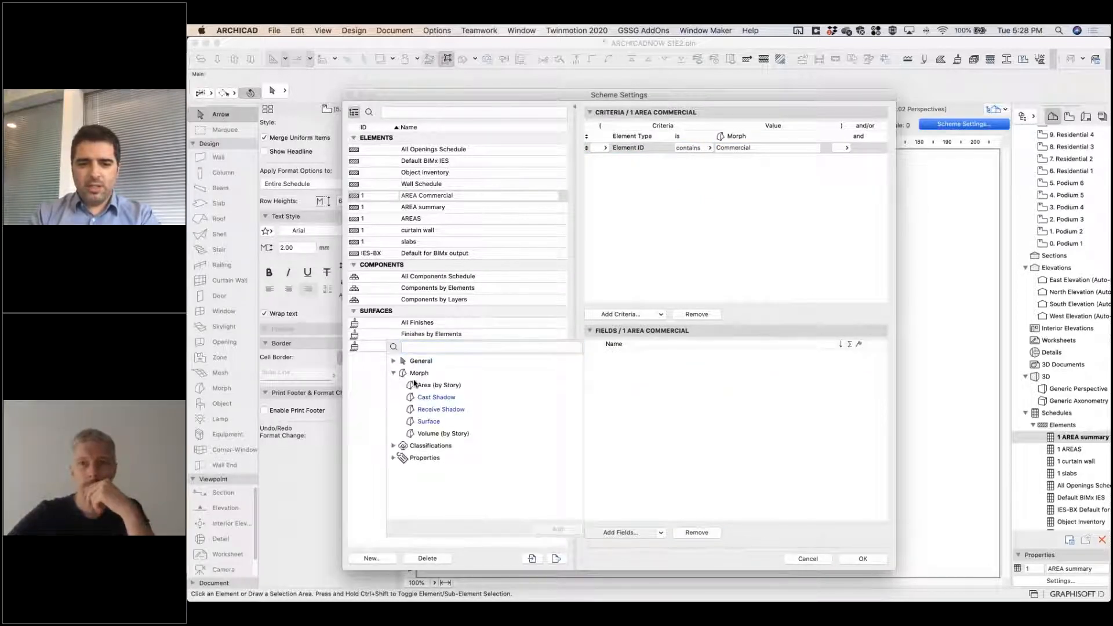
{"action": "double_click", "coordinate": [456, 388]}
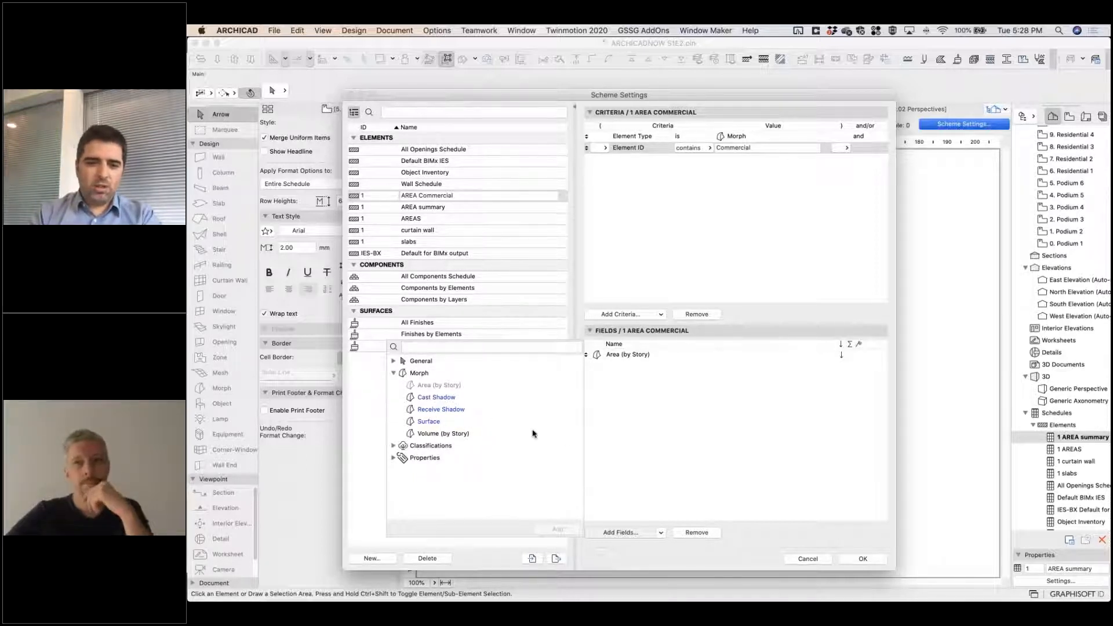
Look through the available general fields for one that reports the element's story.
{"action": "left_click", "coordinate": [394, 361]}
{"action": "scroll", "coordinate": [485, 413], "scroll_direction": "down", "scroll_amount": 5}
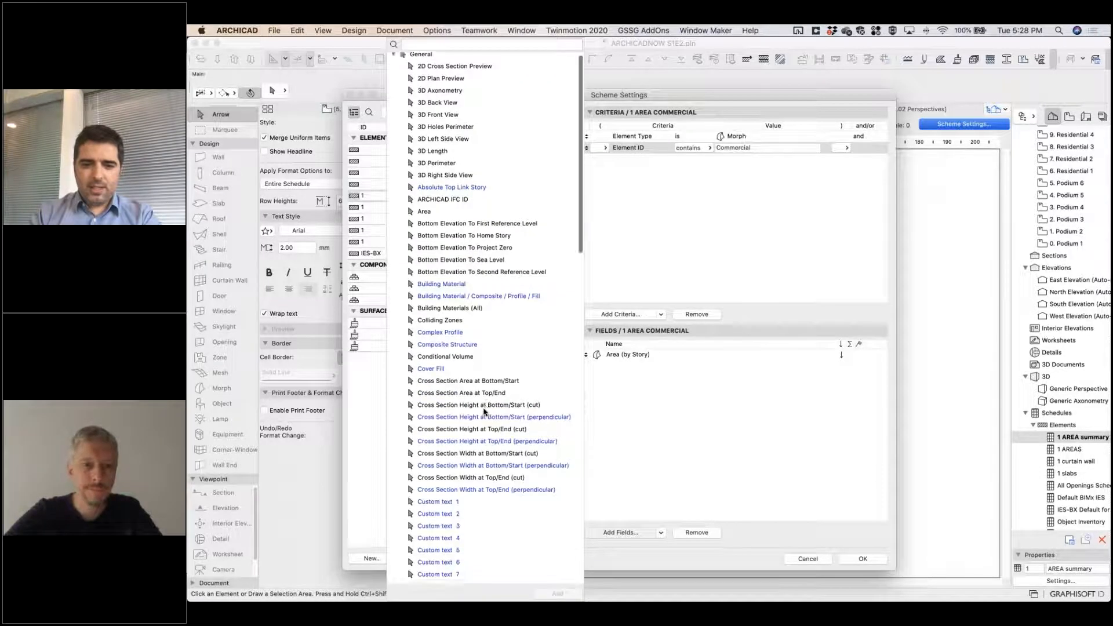
{"action": "scroll", "coordinate": [484, 413], "scroll_direction": "down", "scroll_amount": 10}
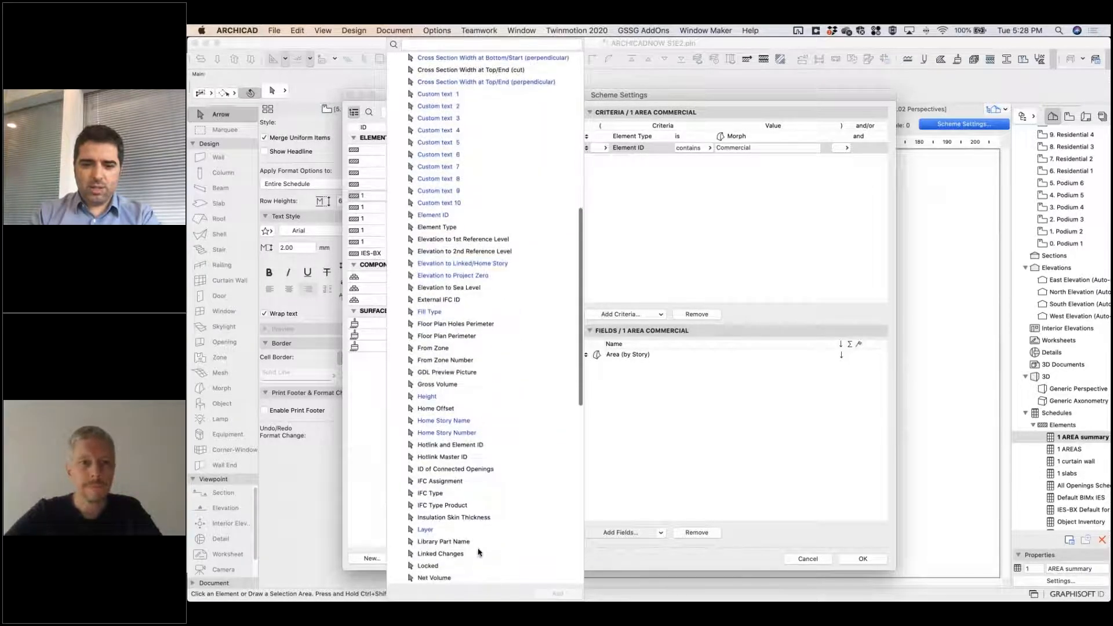
{"action": "scroll", "coordinate": [477, 552], "scroll_direction": "down", "scroll_amount": 8}
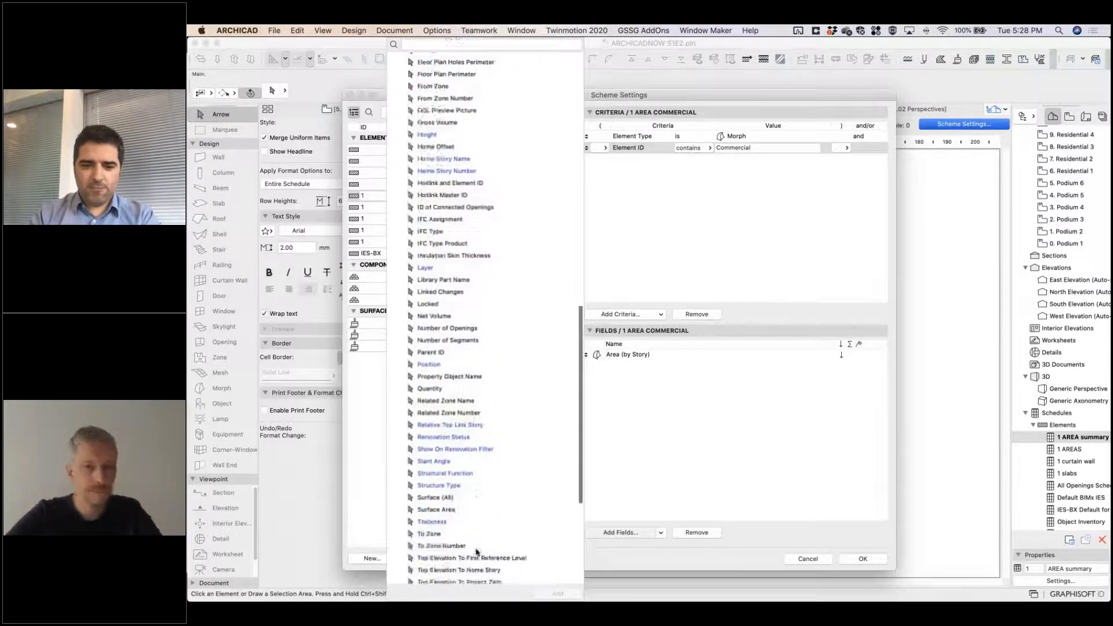
{"action": "scroll", "coordinate": [476, 550], "scroll_direction": "down", "scroll_amount": 4}
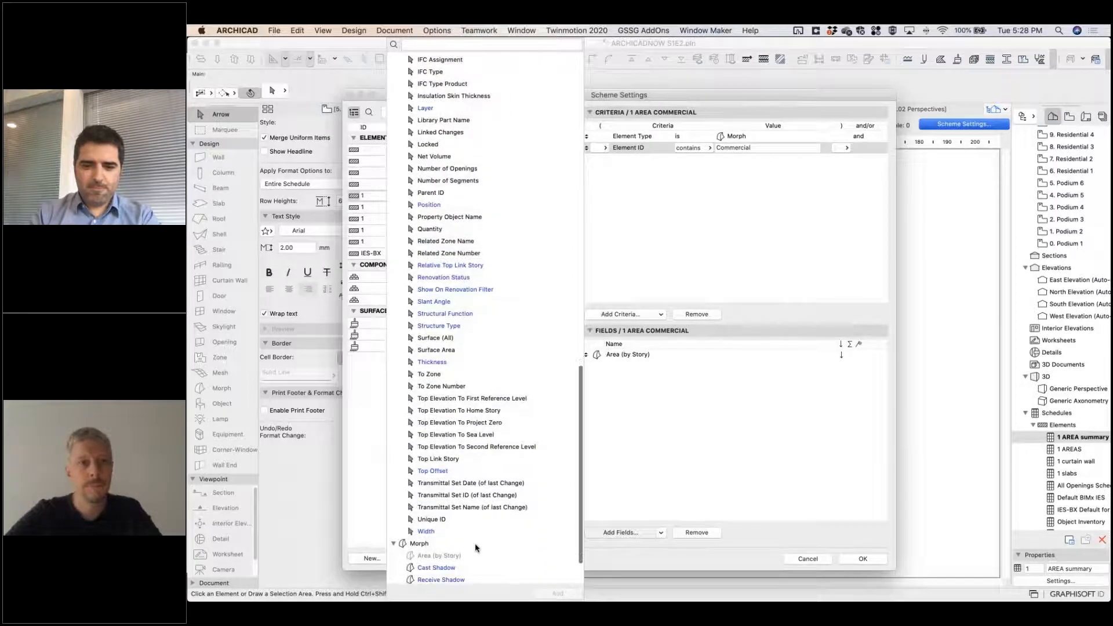
{"action": "type", "text": "st"}
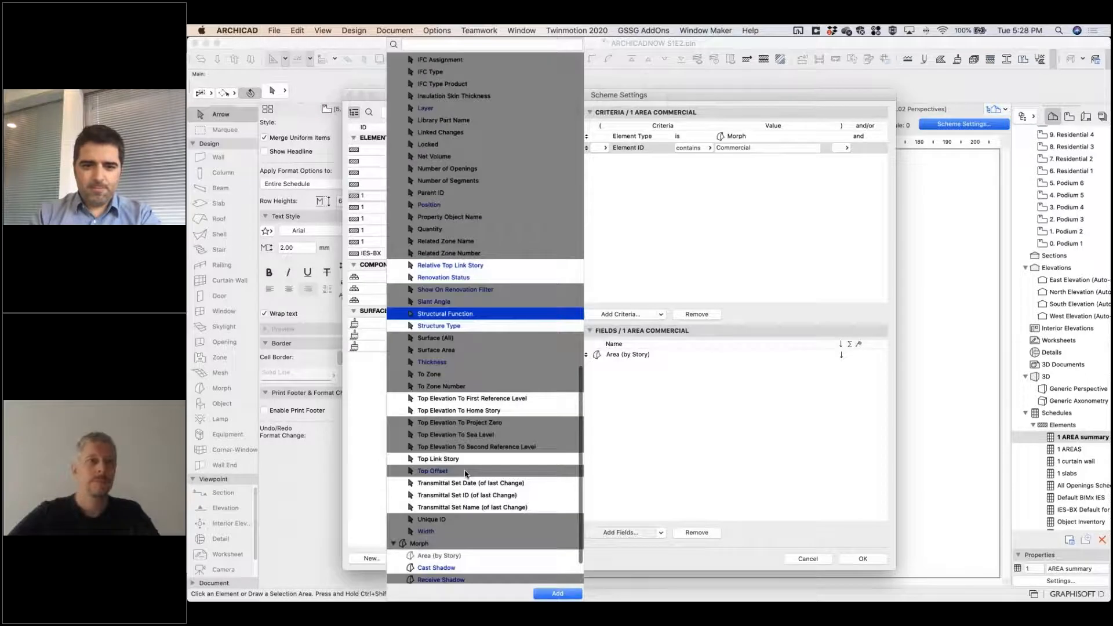
{"action": "scroll", "coordinate": [467, 472], "scroll_direction": "up", "scroll_amount": 1}
{"action": "scroll", "coordinate": [467, 462], "scroll_direction": "up", "scroll_amount": 5}
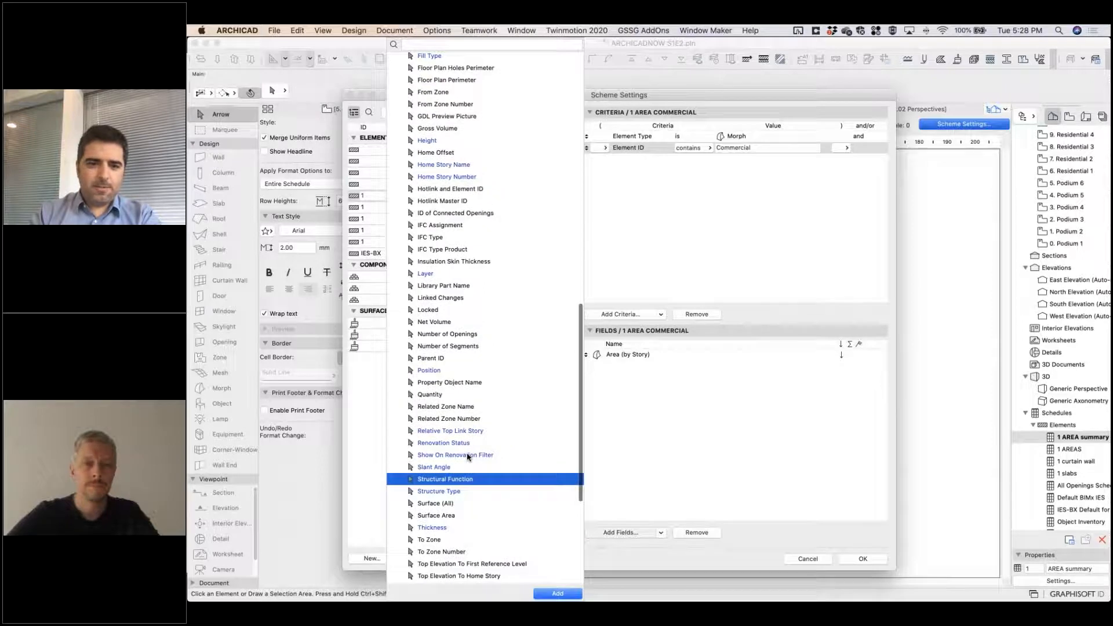
{"action": "scroll", "coordinate": [468, 457], "scroll_direction": "up", "scroll_amount": 10}
{"action": "key", "text": "Escape"}
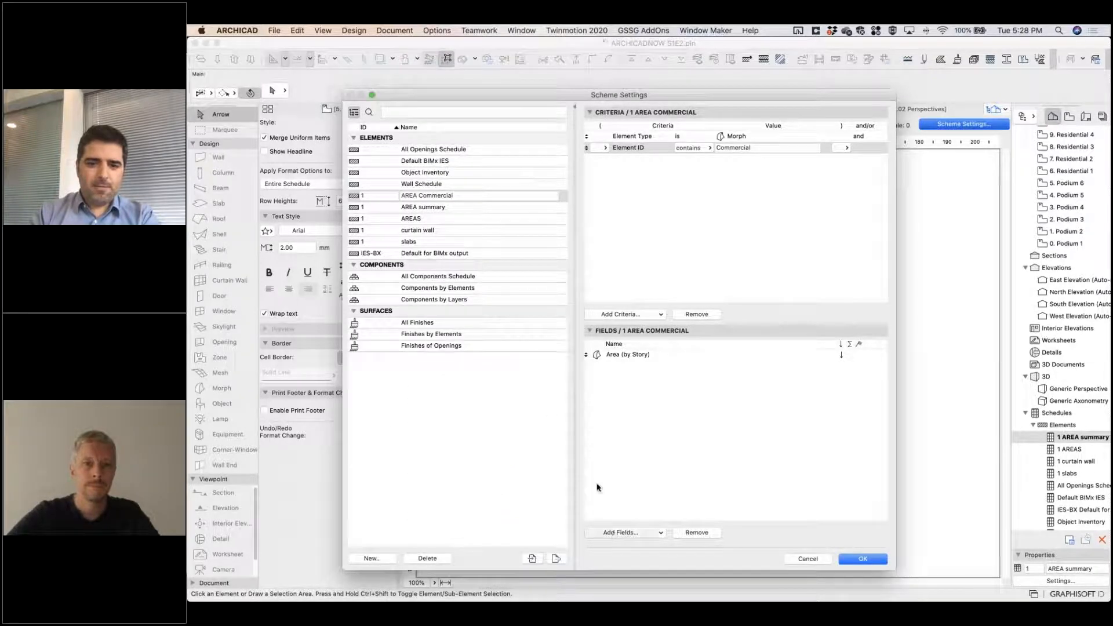
Add the Home Story Name field, turn on the sum for Area (by Story) and apply the scheme.
{"action": "left_click", "coordinate": [621, 532]}
{"action": "type", "text": "story"}
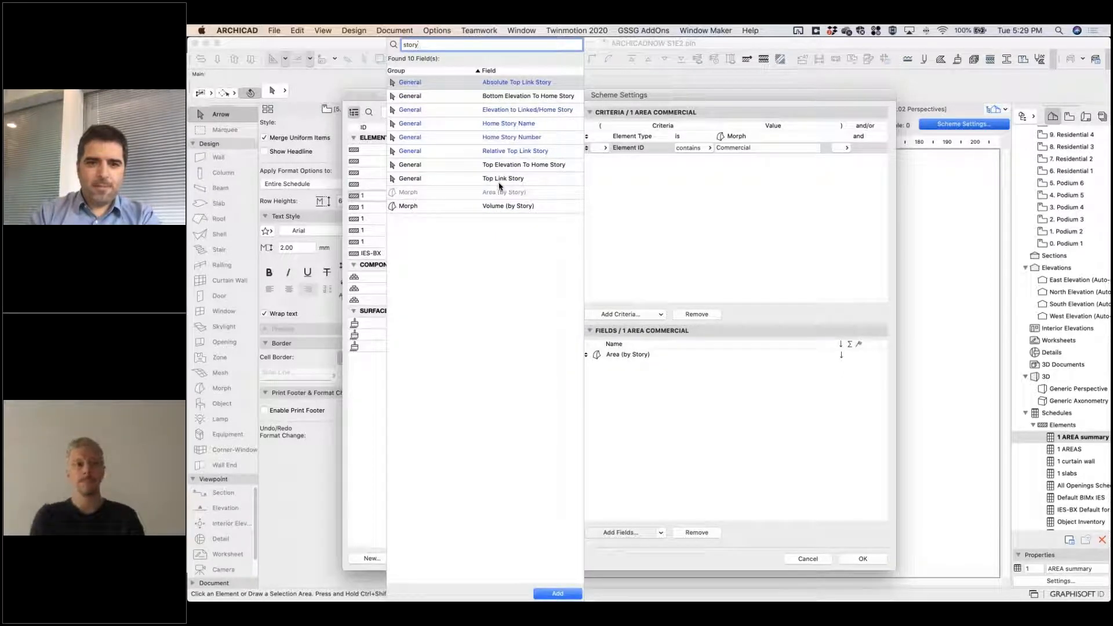
{"action": "double_click", "coordinate": [496, 123]}
{"action": "left_click", "coordinate": [698, 390]}
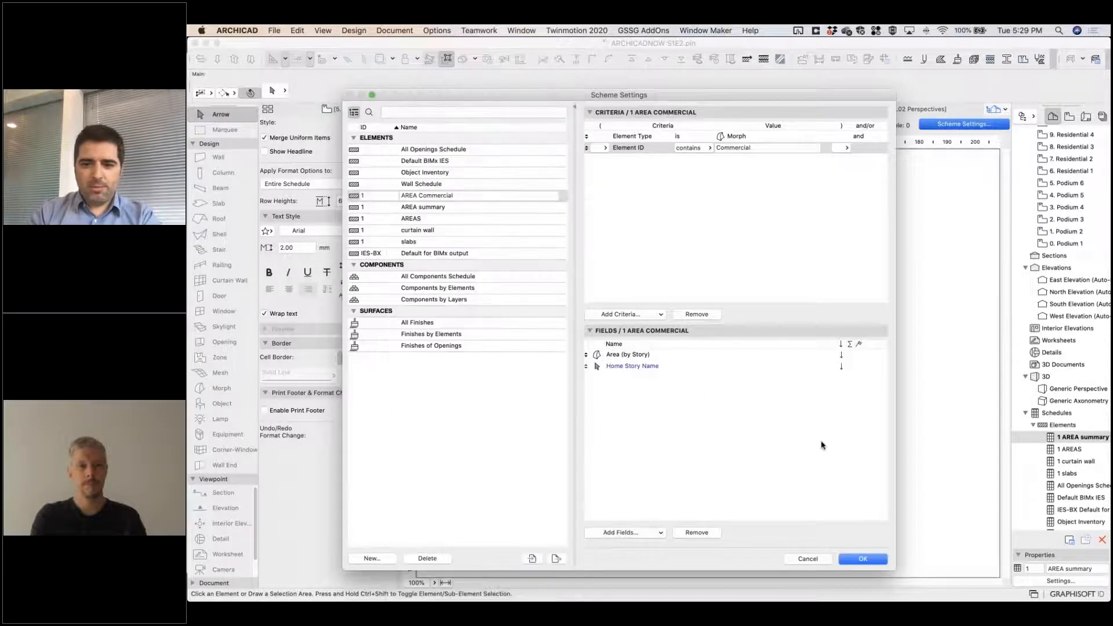
{"action": "left_click", "coordinate": [851, 356]}
{"action": "left_click", "coordinate": [863, 560]}
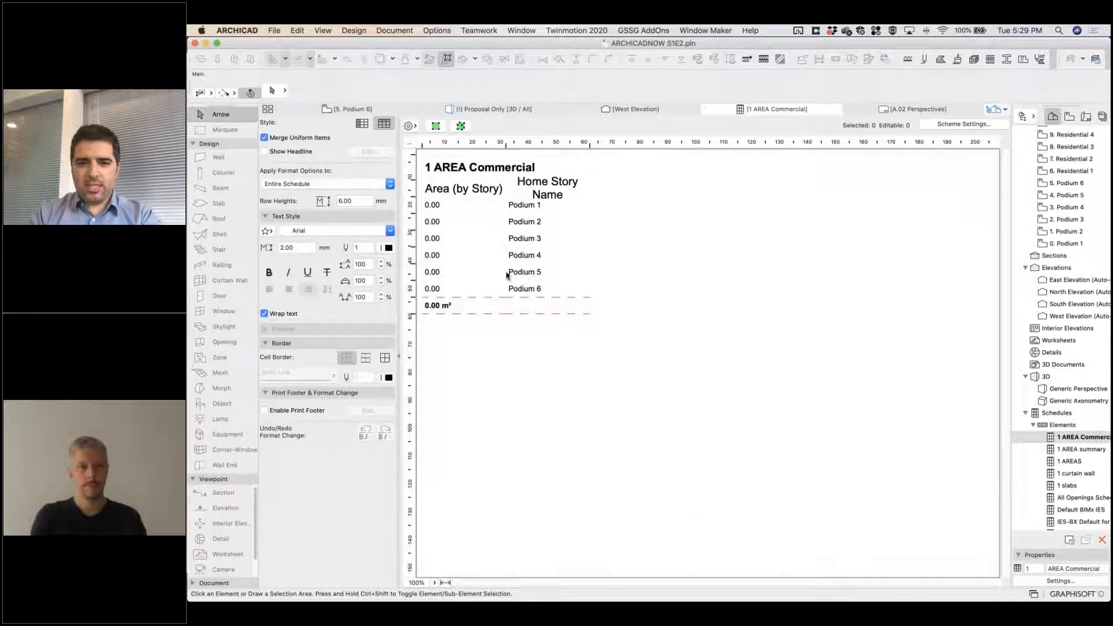
Change the Element ID criterion of the AREA Commercial scheme to contain Mass and apply the scheme.
{"action": "left_click", "coordinate": [437, 220]}
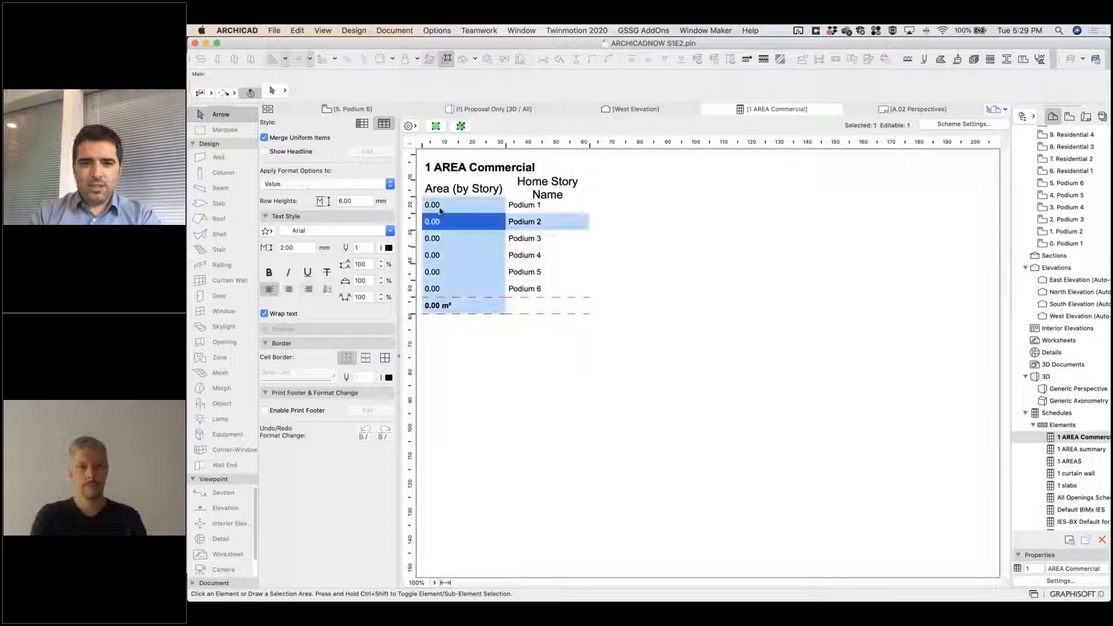
{"action": "left_click", "coordinate": [440, 210]}
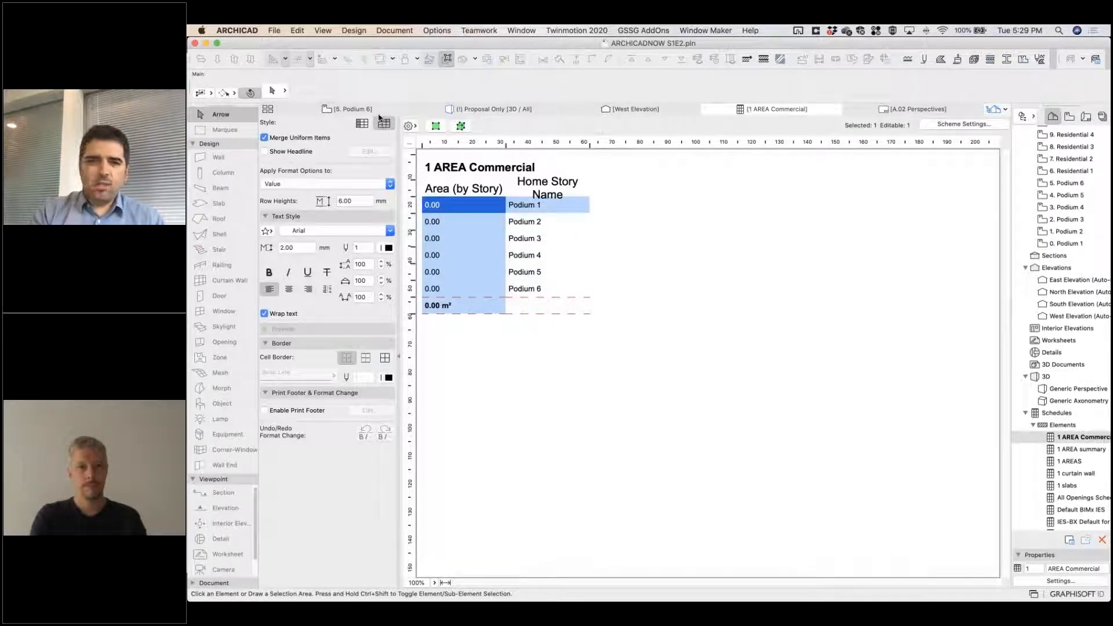
{"action": "left_click", "coordinate": [958, 125]}
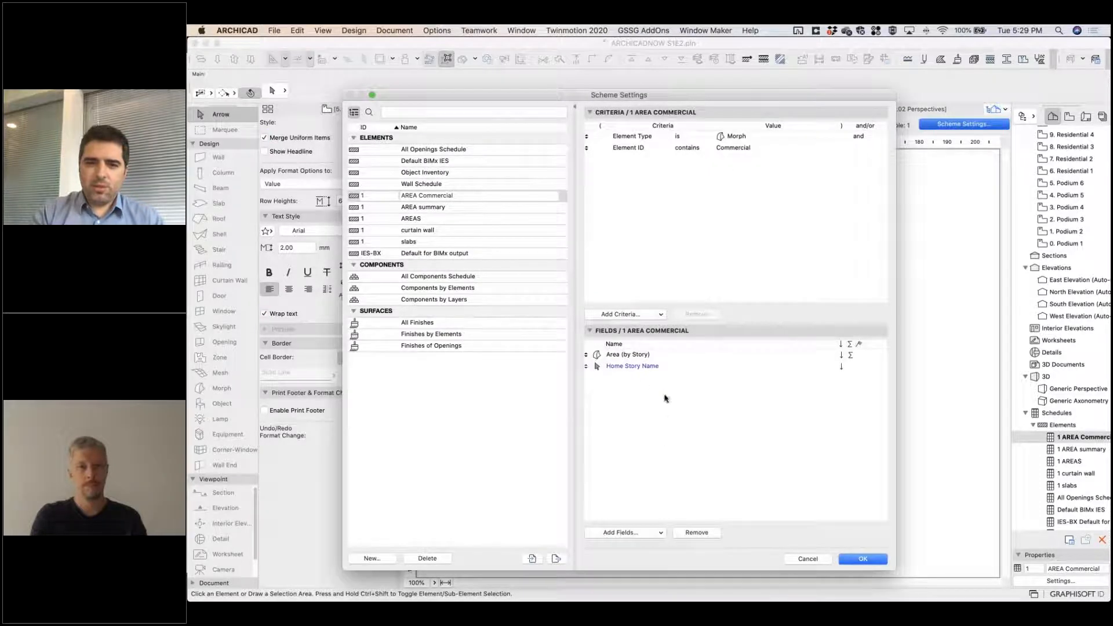
{"action": "left_click", "coordinate": [664, 356]}
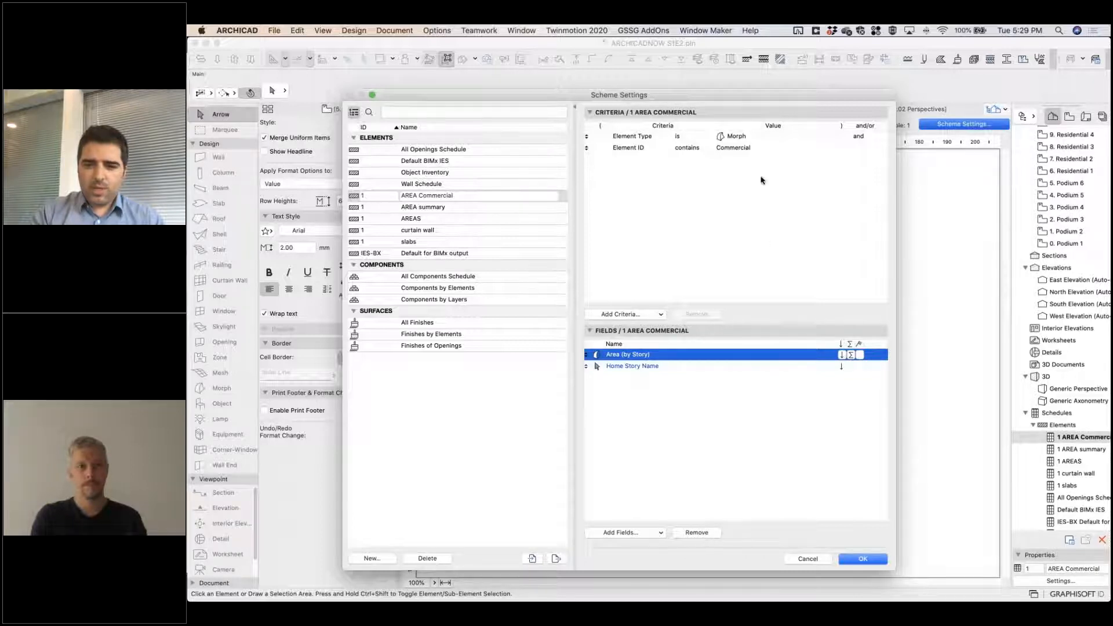
{"action": "left_click", "coordinate": [749, 148]}
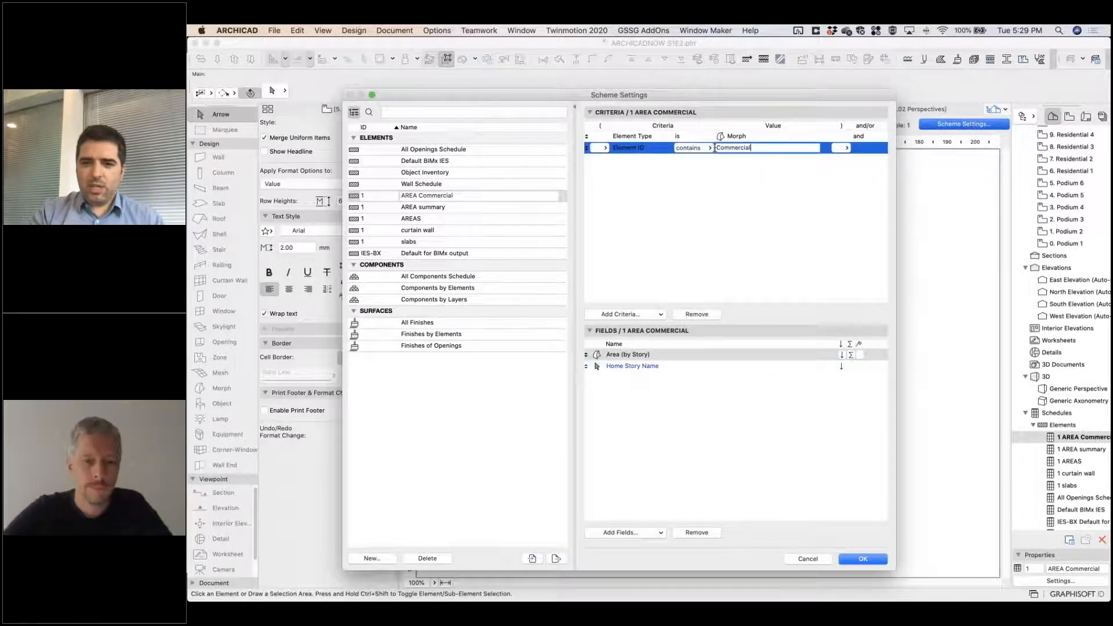
{"action": "left_click_drag", "start_coordinate": [751, 148], "coordinate": [708, 148]}
{"action": "type", "text": "Mass"}
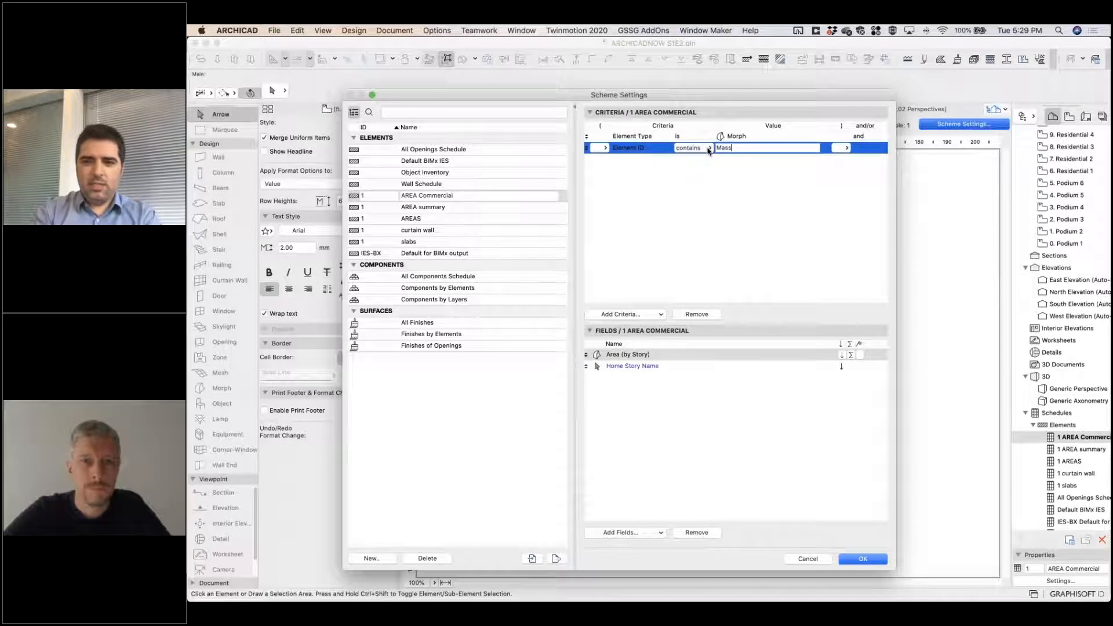
{"action": "key", "text": "Return"}
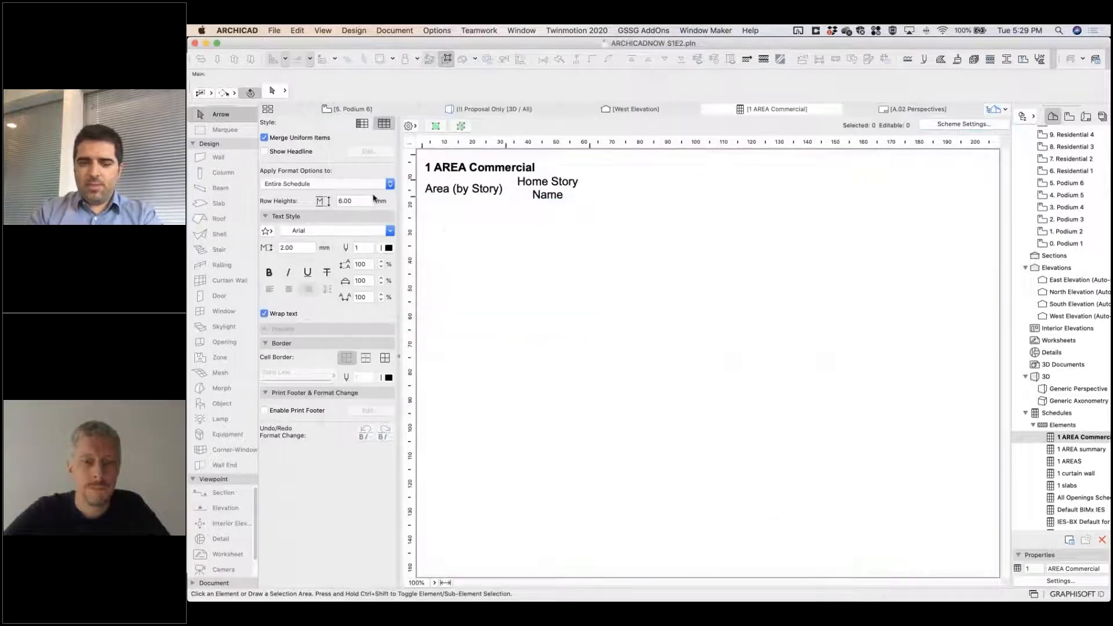
Select the large podium volume morph in the 5. Podium 6 floor plan and set its ID to Mass.
{"action": "left_click", "coordinate": [348, 109]}
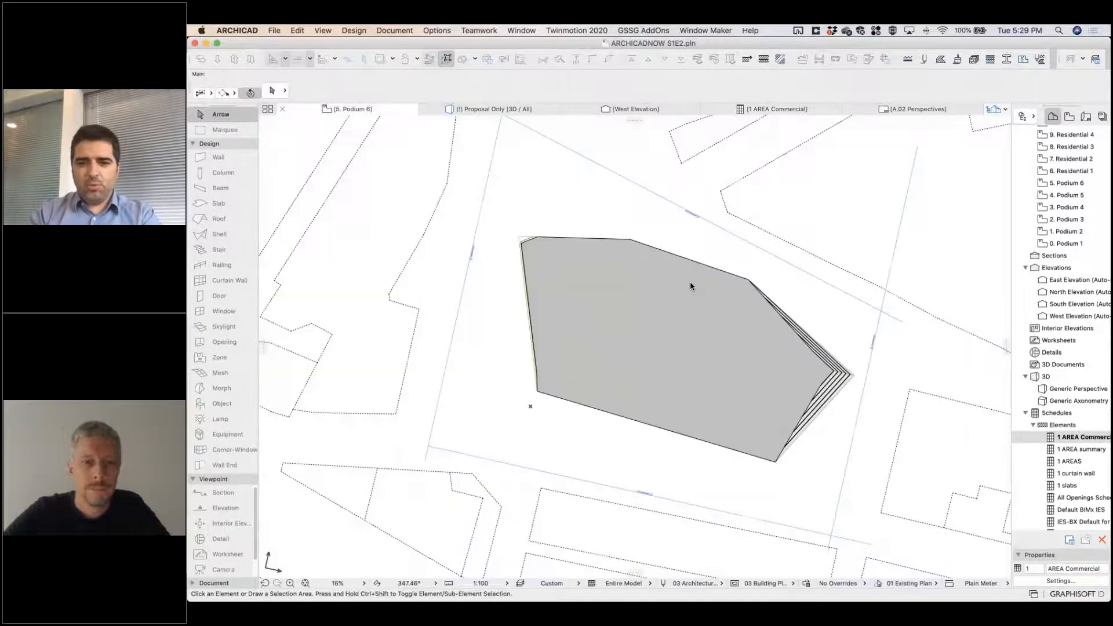
{"action": "left_click", "coordinate": [574, 274]}
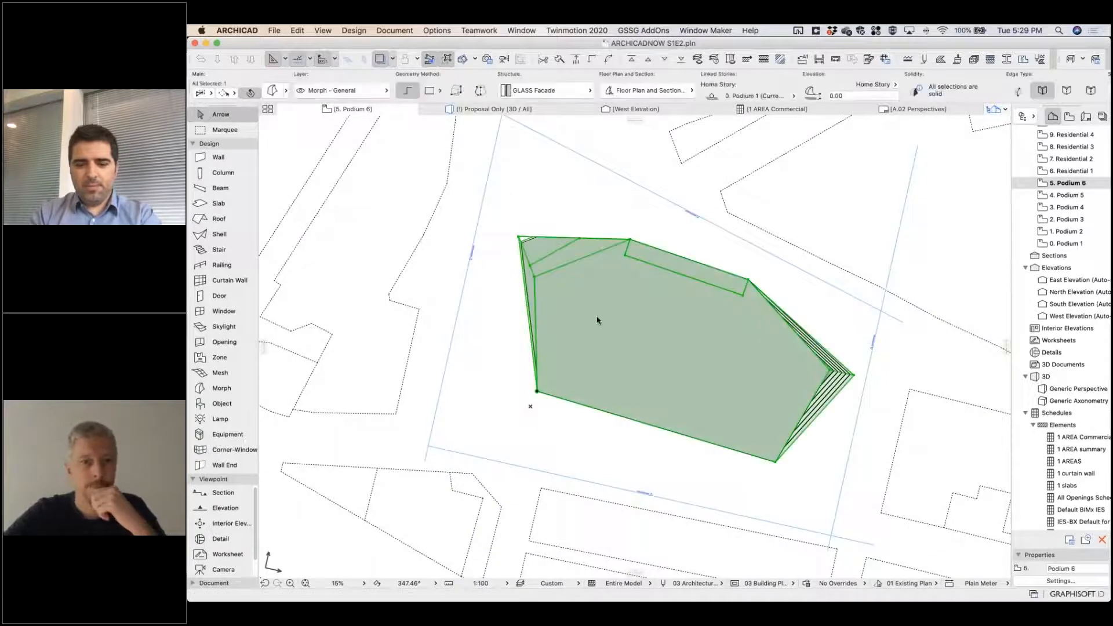
{"action": "key", "text": "super+t"}
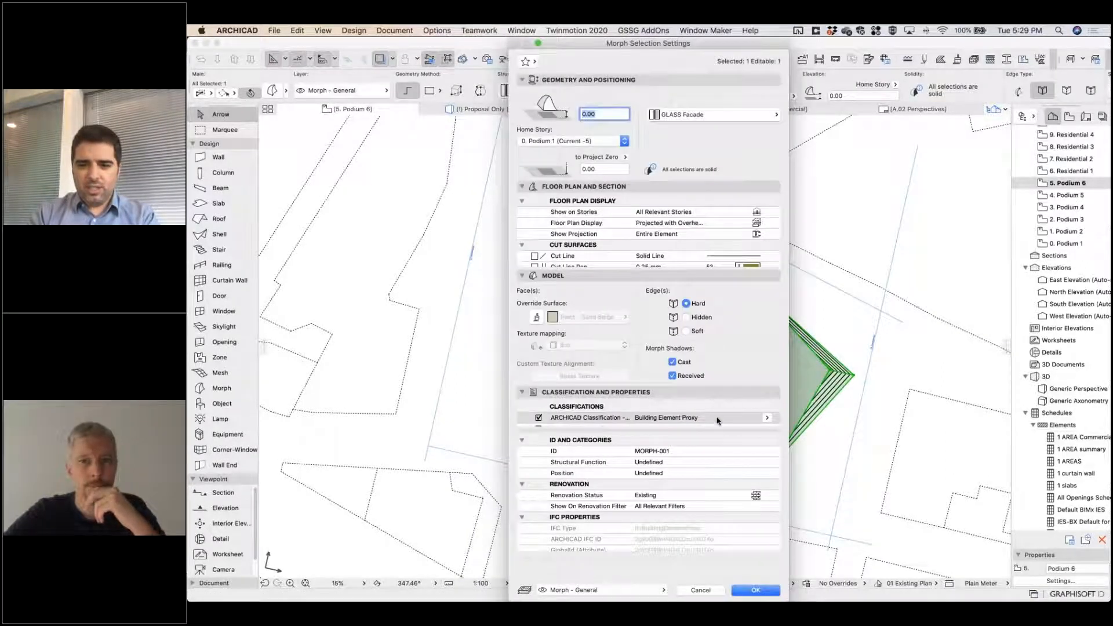
{"action": "left_click", "coordinate": [718, 451]}
{"action": "key", "text": "super+a"}
{"action": "type", "text": "Mass"}
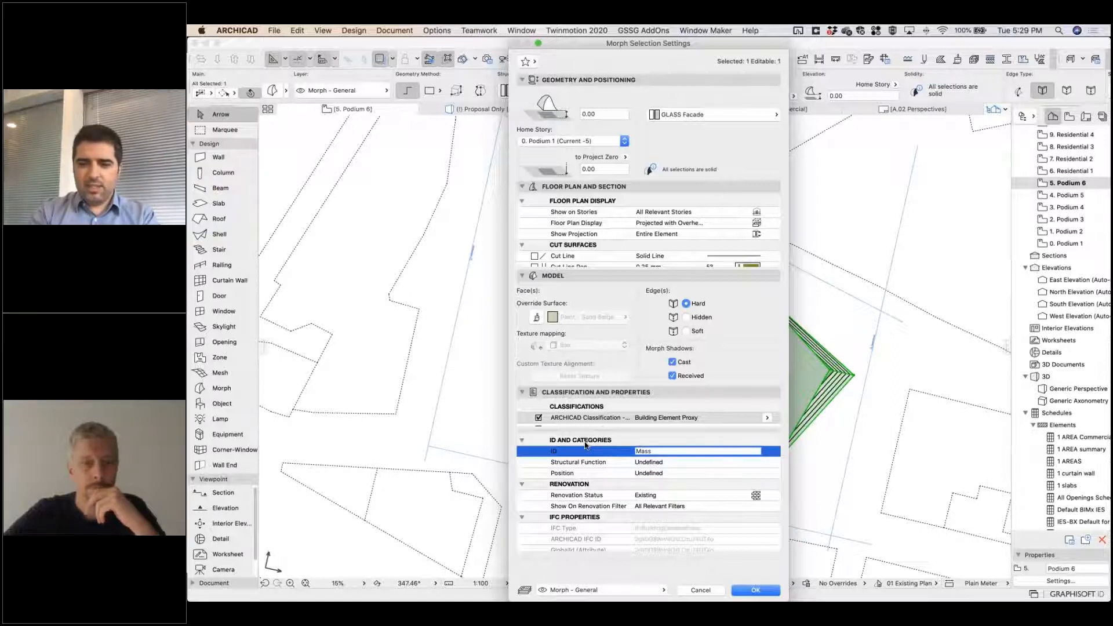
{"action": "key", "text": "Return"}
Inspect the podium mass morph in the Proposal Only 3D view and review its areas in the 1 AREA Commercial schedule.
{"action": "left_click", "coordinate": [516, 110]}
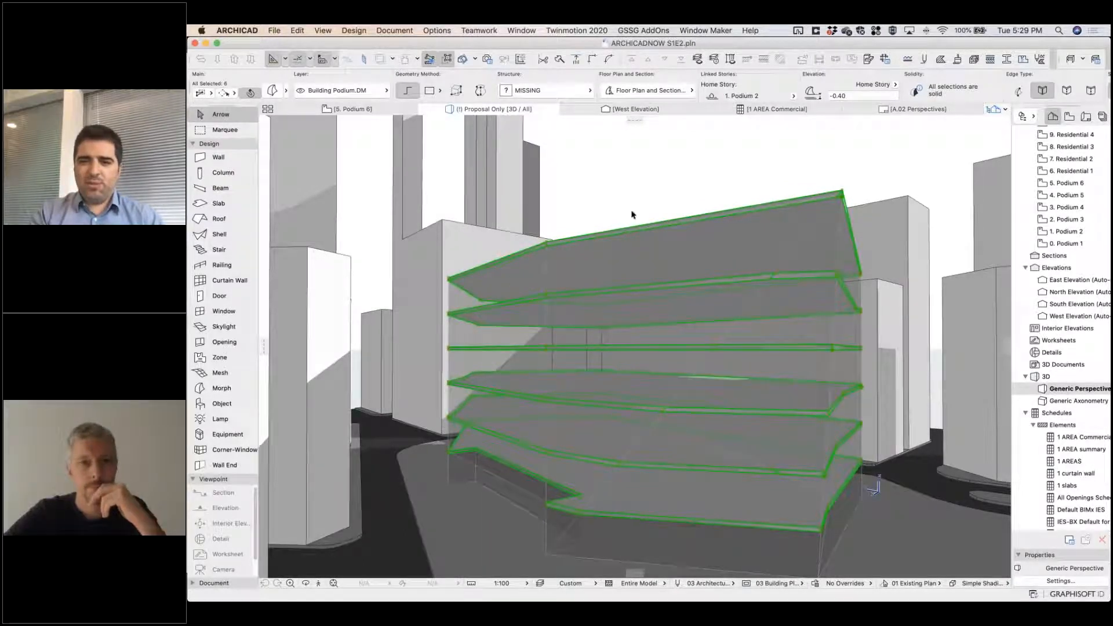
{"action": "scroll", "coordinate": [819, 274], "scroll_direction": "down", "scroll_amount": 2}
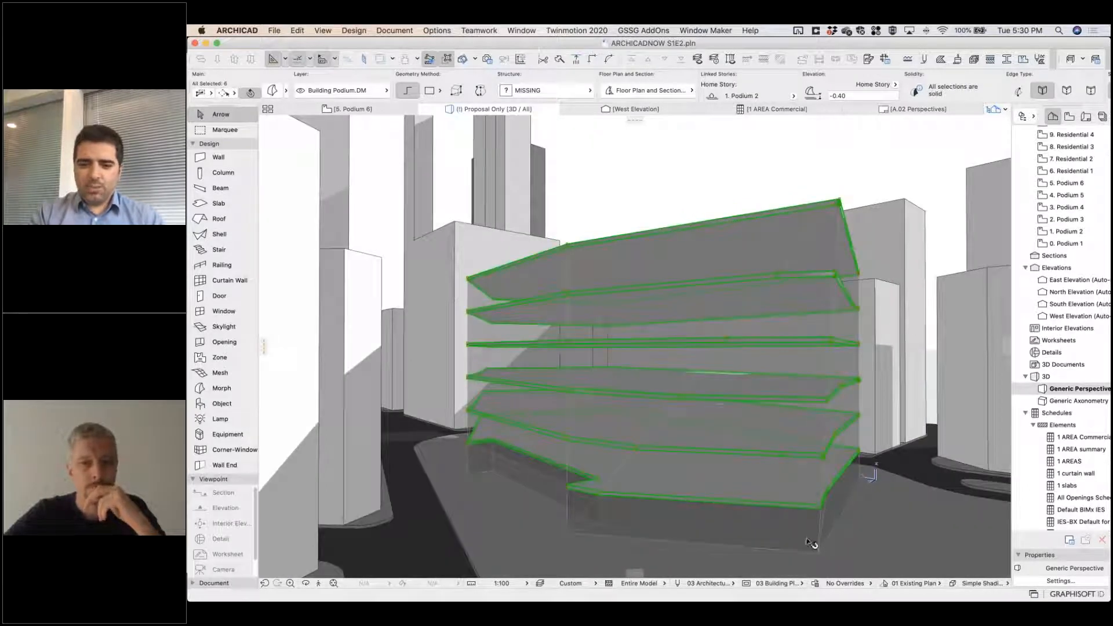
{"action": "left_click", "coordinate": [809, 540]}
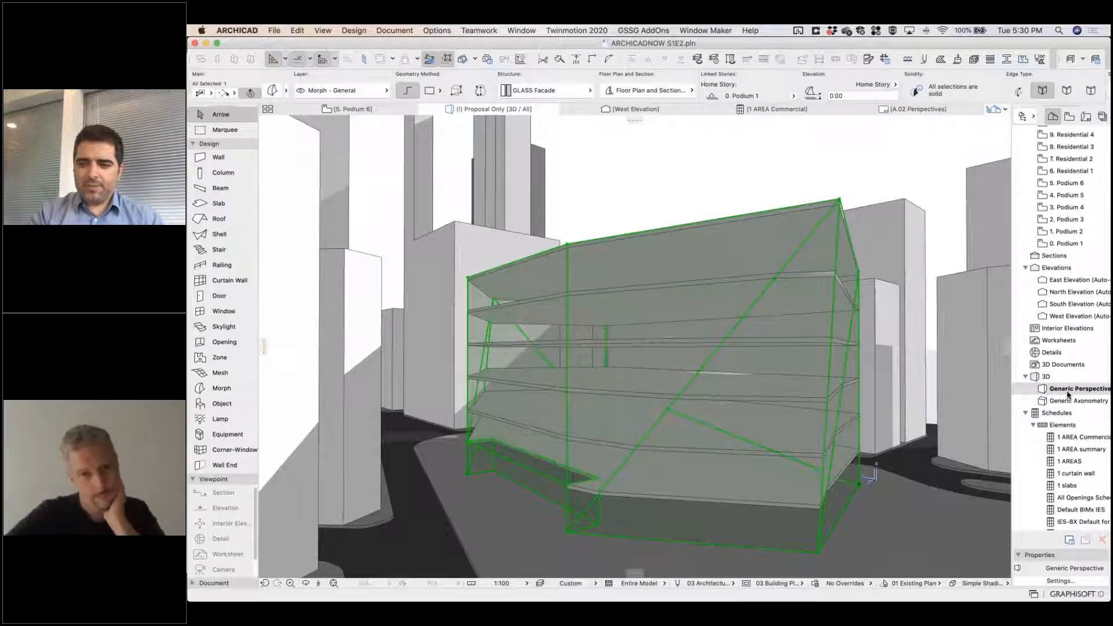
{"action": "double_click", "coordinate": [1079, 437]}
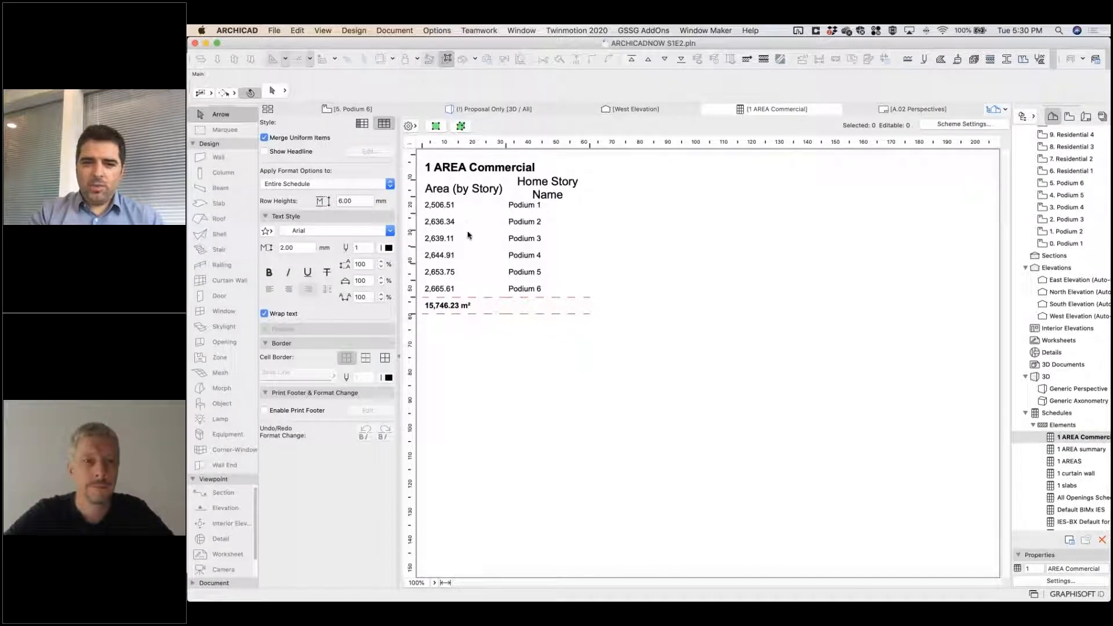
{"action": "left_click", "coordinate": [446, 308]}
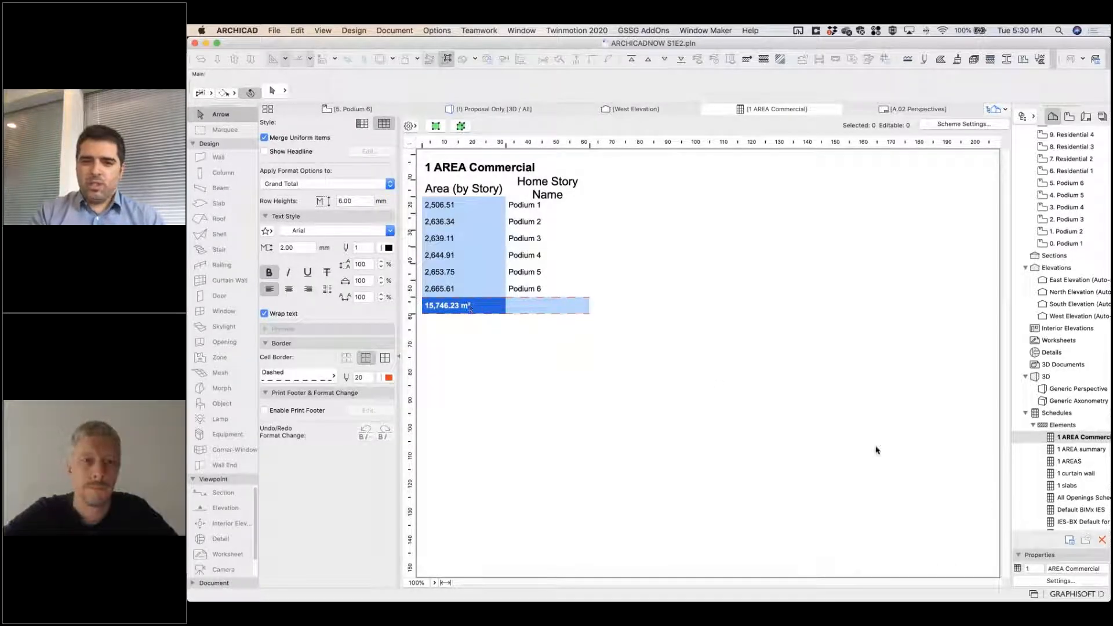
Offset the podium mass's west edge outward in the 5. Podium 6 floor plan and check the areas in the commercial schedule.
{"action": "left_click", "coordinate": [353, 109]}
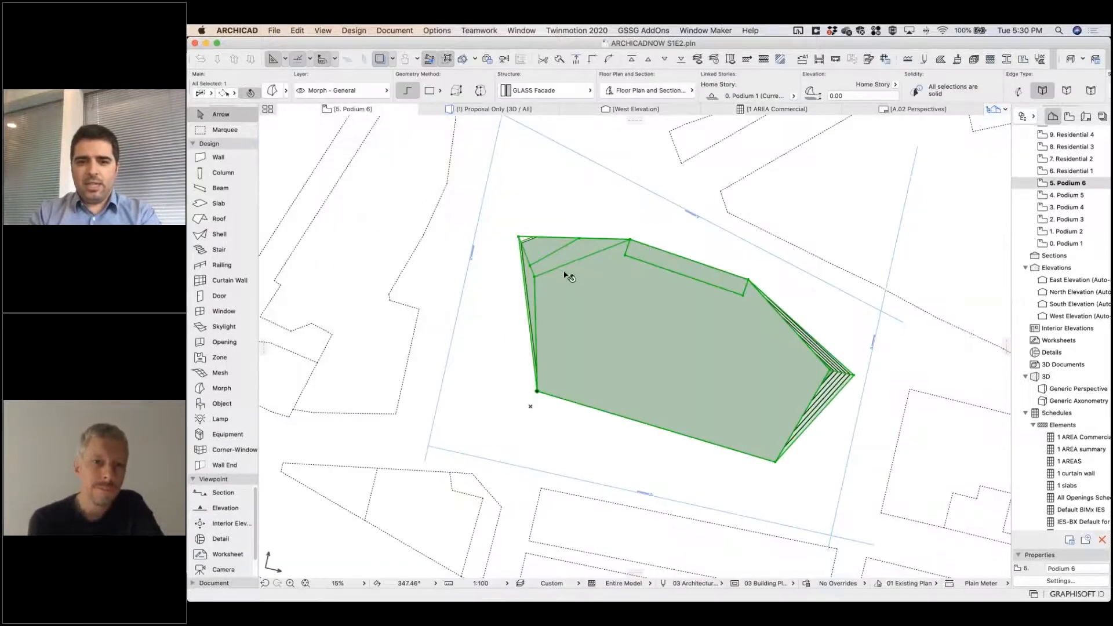
{"action": "key", "text": "Escape"}
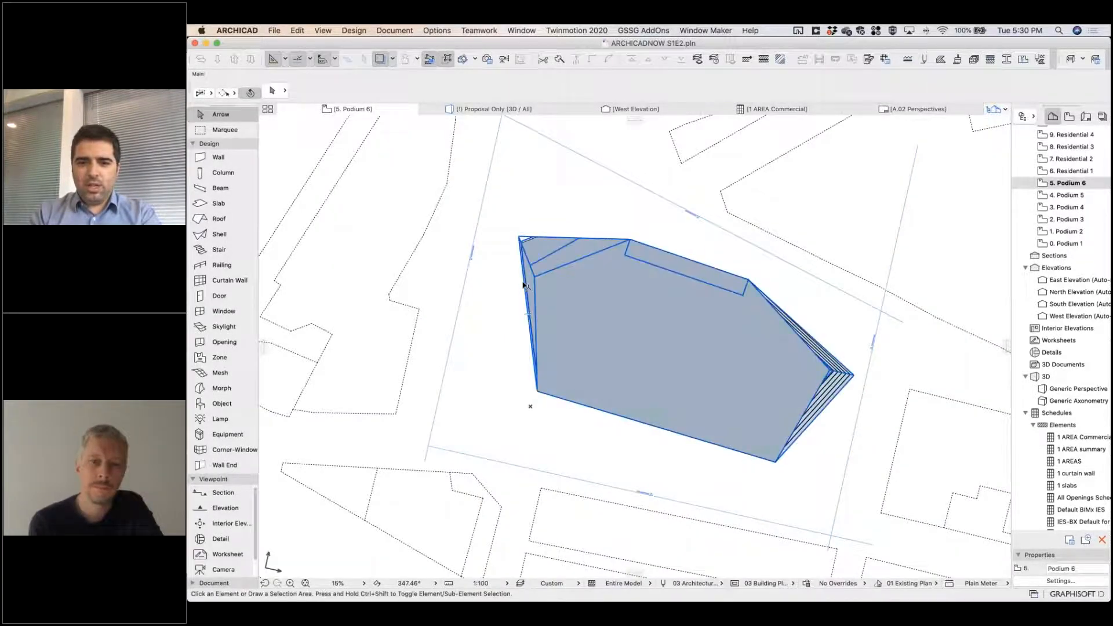
{"action": "left_click", "coordinate": [528, 283]}
{"action": "scroll", "coordinate": [527, 282], "scroll_direction": "up", "scroll_amount": 1}
{"action": "scroll", "coordinate": [526, 282], "scroll_direction": "up", "scroll_amount": 5}
{"action": "left_click", "coordinate": [525, 281]}
{"action": "left_click", "coordinate": [787, 328]}
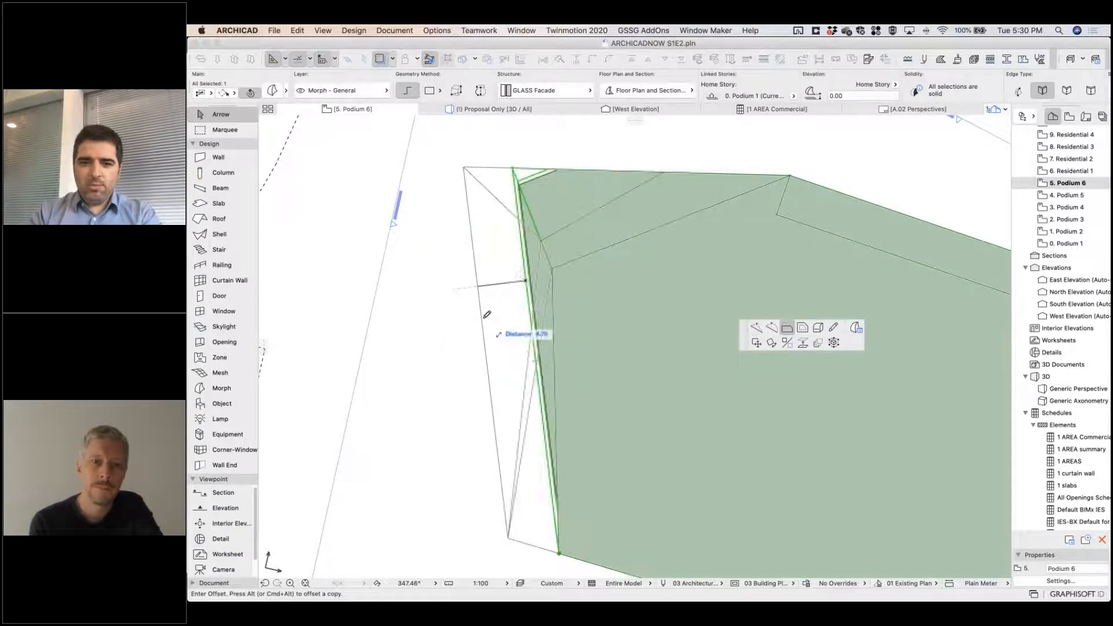
{"action": "left_click", "coordinate": [486, 314]}
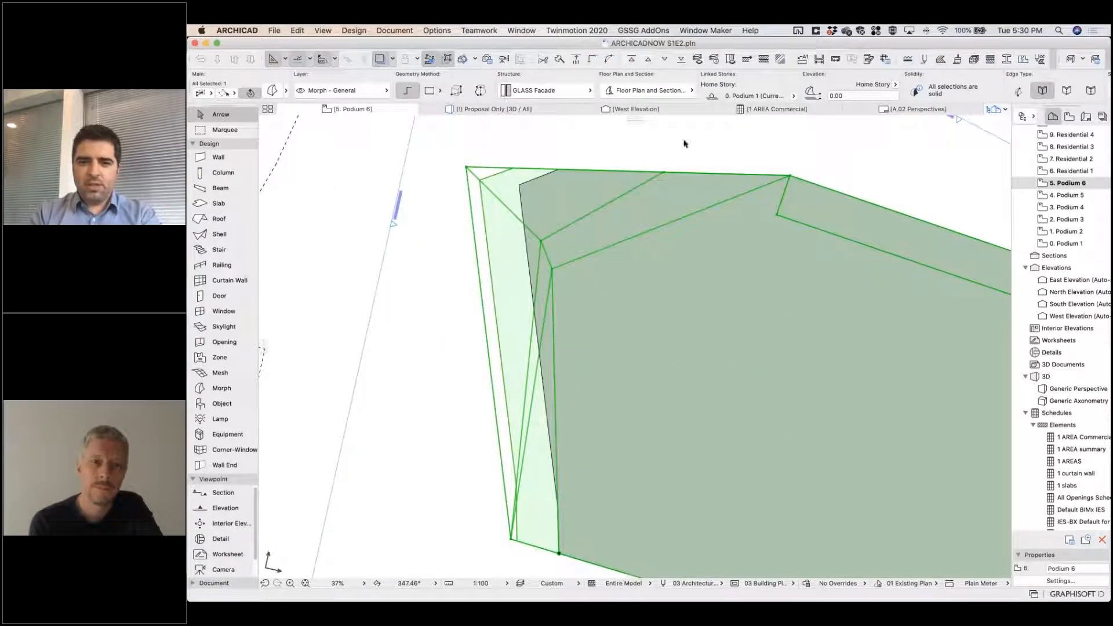
{"action": "left_click", "coordinate": [771, 109]}
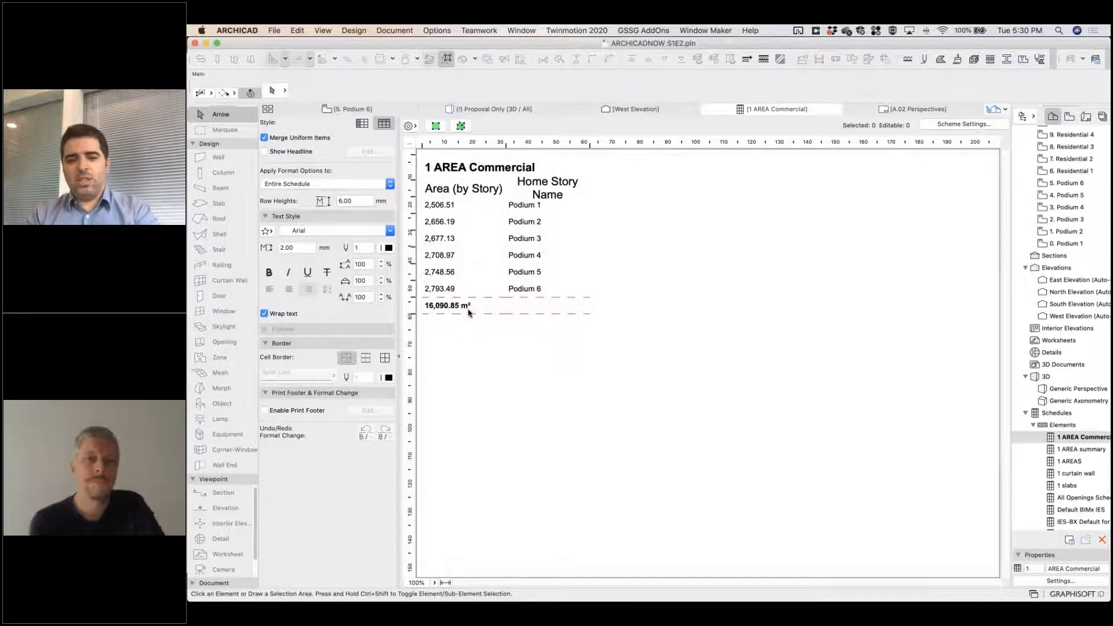
Examine the reshaped podium mass and its stacked floor slabs in 3D from below and above.
{"action": "left_click", "coordinate": [352, 109]}
{"action": "left_click", "coordinate": [627, 301]}
{"action": "key", "text": "F5"}
{"action": "key", "text": "Escape"}
{"action": "middle_click_drag", "start_coordinate": [844, 375], "coordinate": [903, 262], "text": "shift"}
{"action": "left_click", "coordinate": [903, 260]}
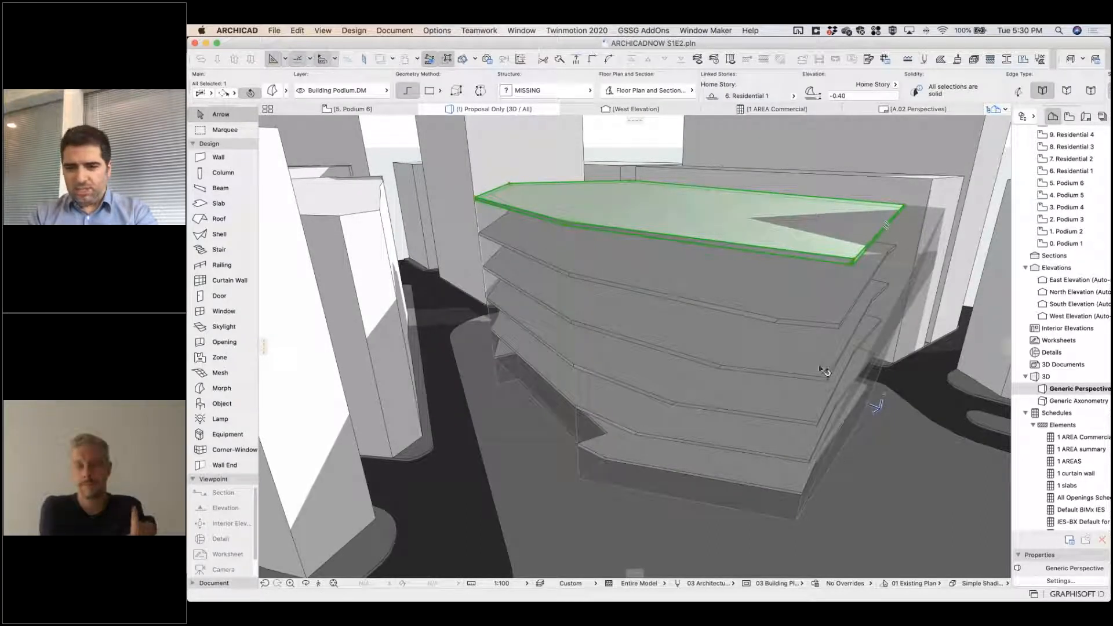
{"action": "key", "text": "Escape"}
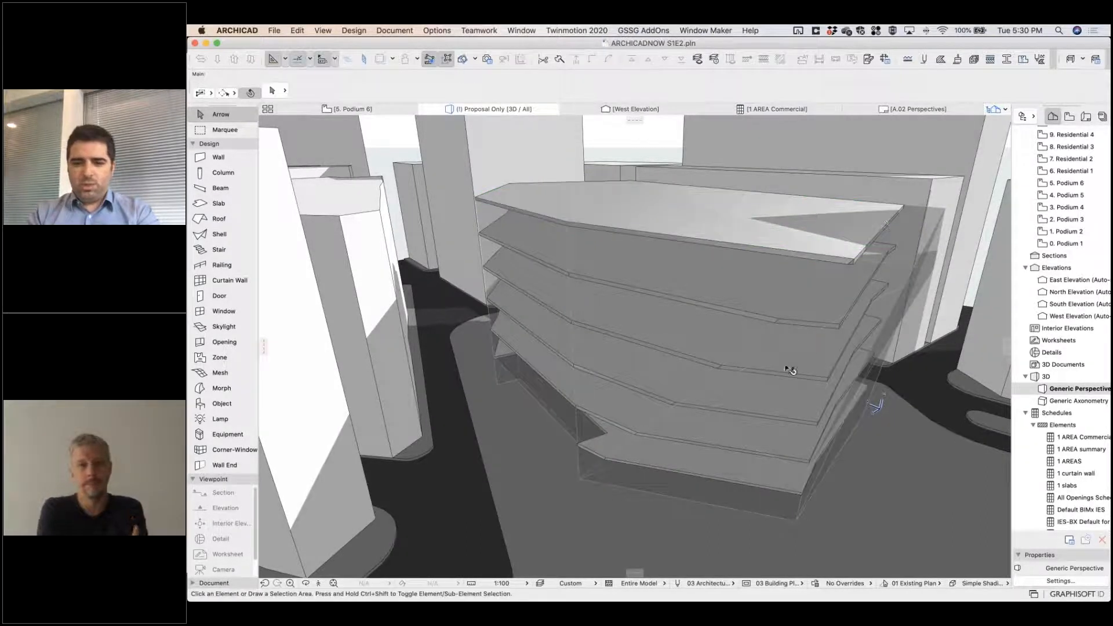
{"action": "middle_click_drag", "start_coordinate": [788, 369], "coordinate": [802, 318], "text": "shift"}
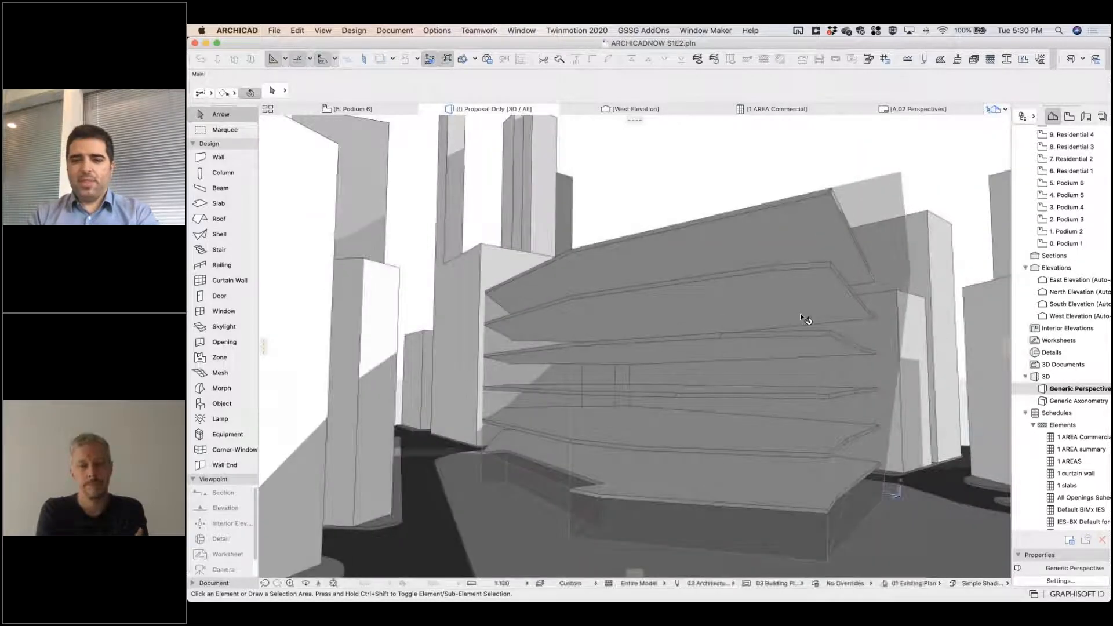
{"action": "middle_click_drag", "start_coordinate": [766, 280], "coordinate": [811, 241], "text": "shift"}
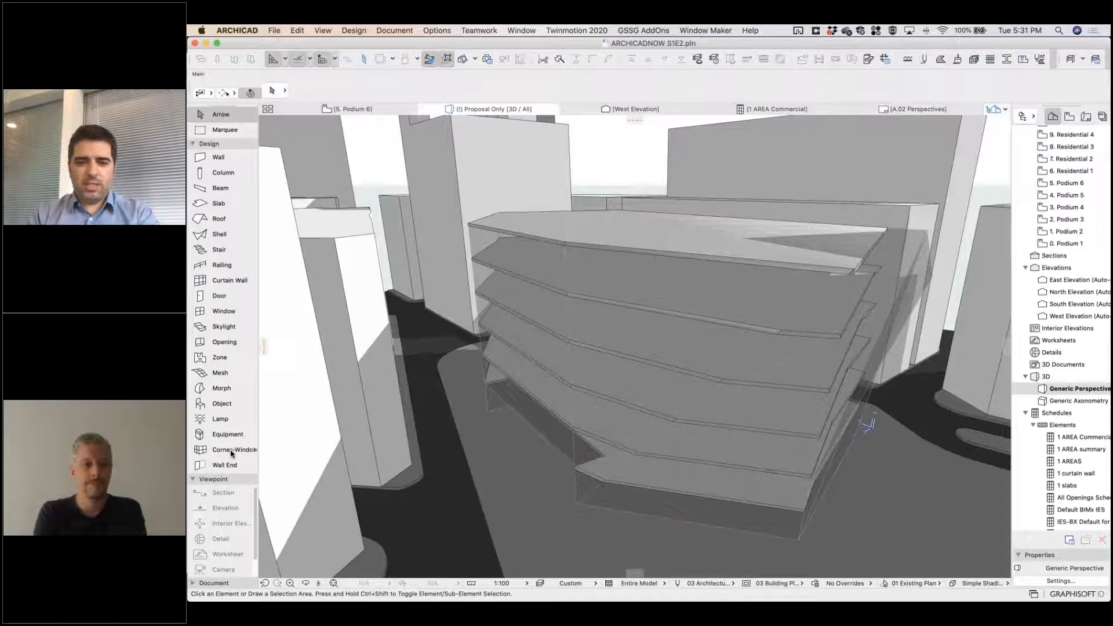
{"action": "middle_click_drag", "start_coordinate": [510, 243], "coordinate": [720, 336], "text": "shift"}
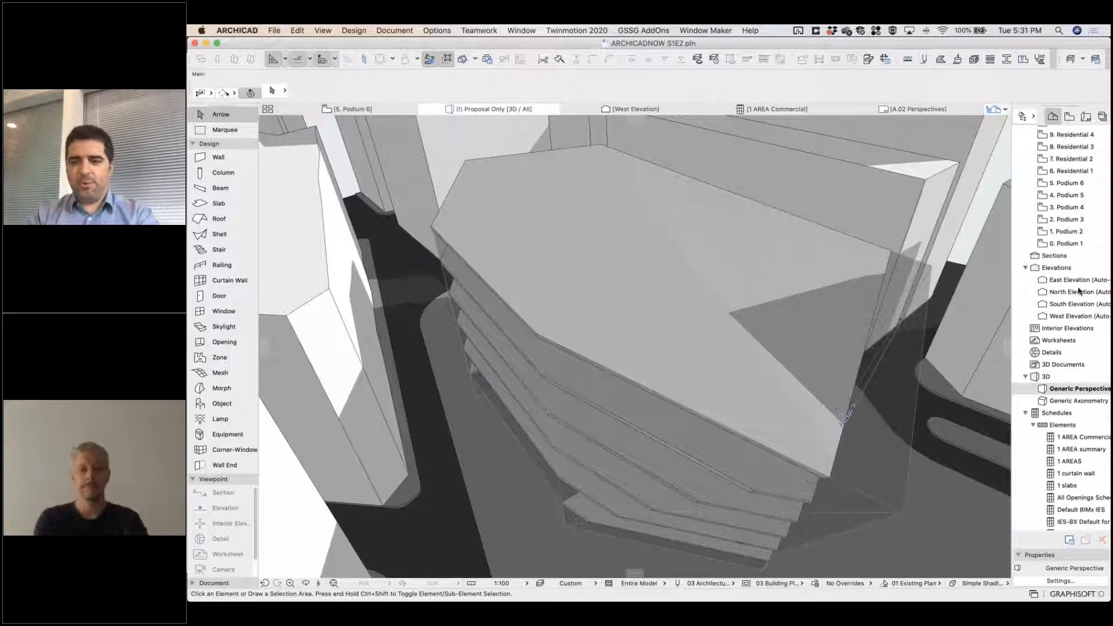
Open the 6. Residential 1 floor plan and check the outlines of the top podium slab and the podium mass.
{"action": "scroll", "coordinate": [1077, 201], "scroll_direction": "up", "scroll_amount": 3}
{"action": "double_click", "coordinate": [1077, 201]}
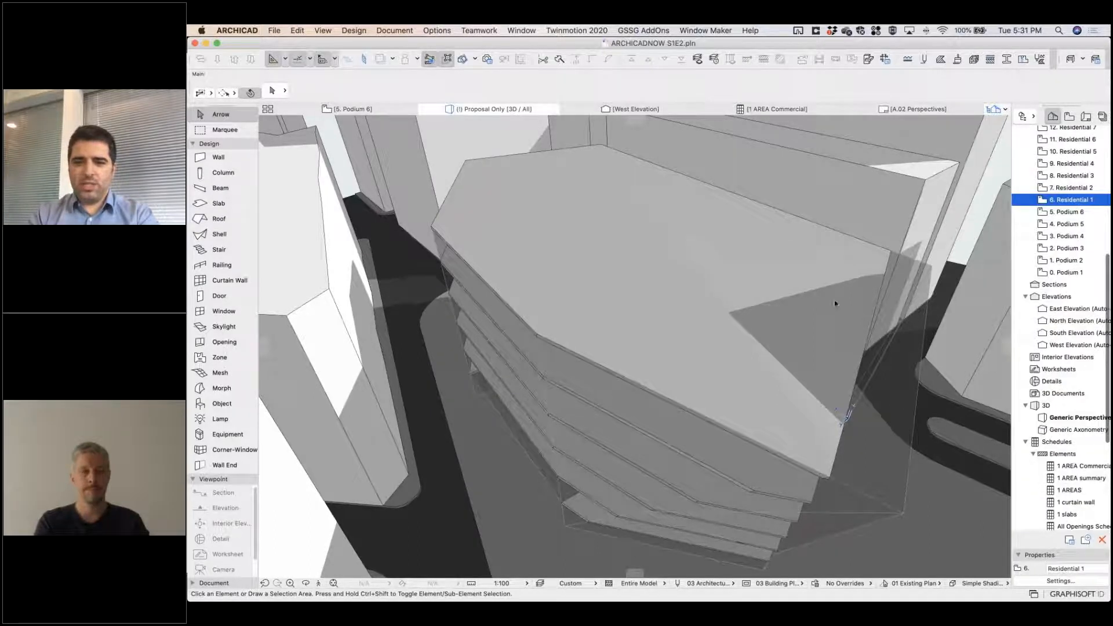
{"action": "scroll", "coordinate": [671, 331], "scroll_direction": "down", "scroll_amount": 5}
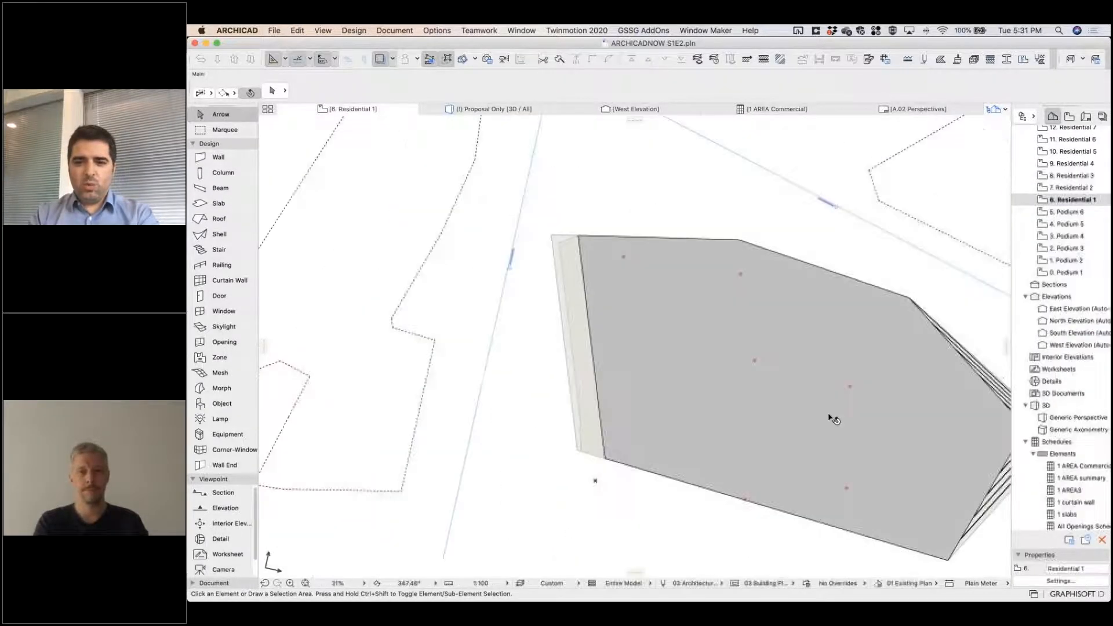
{"action": "left_click", "coordinate": [673, 386]}
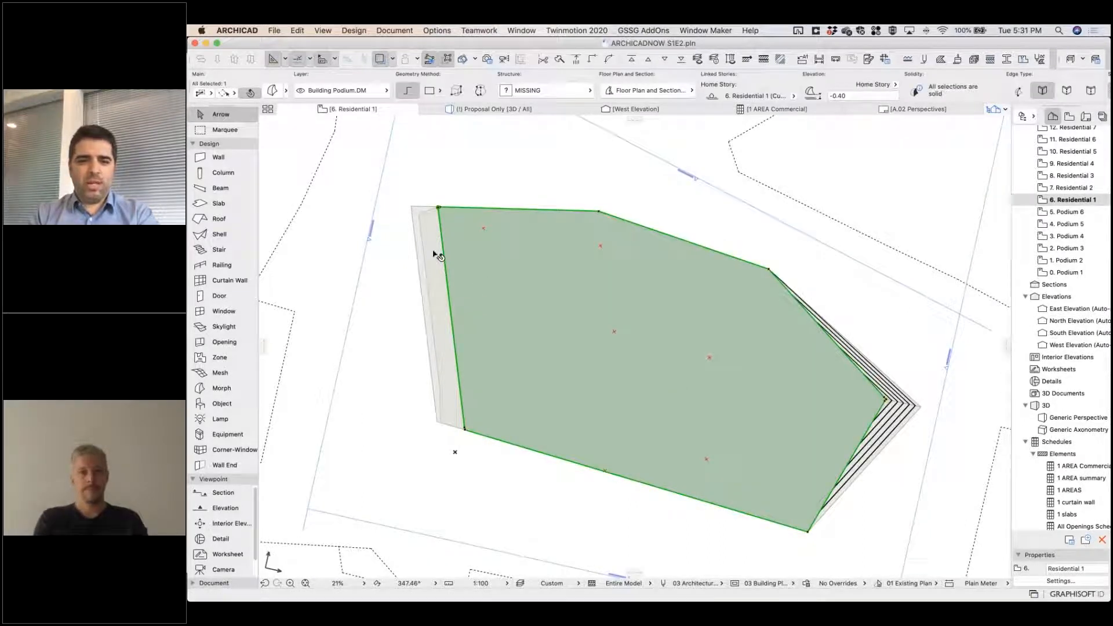
{"action": "left_click", "coordinate": [415, 214], "text": "shift"}
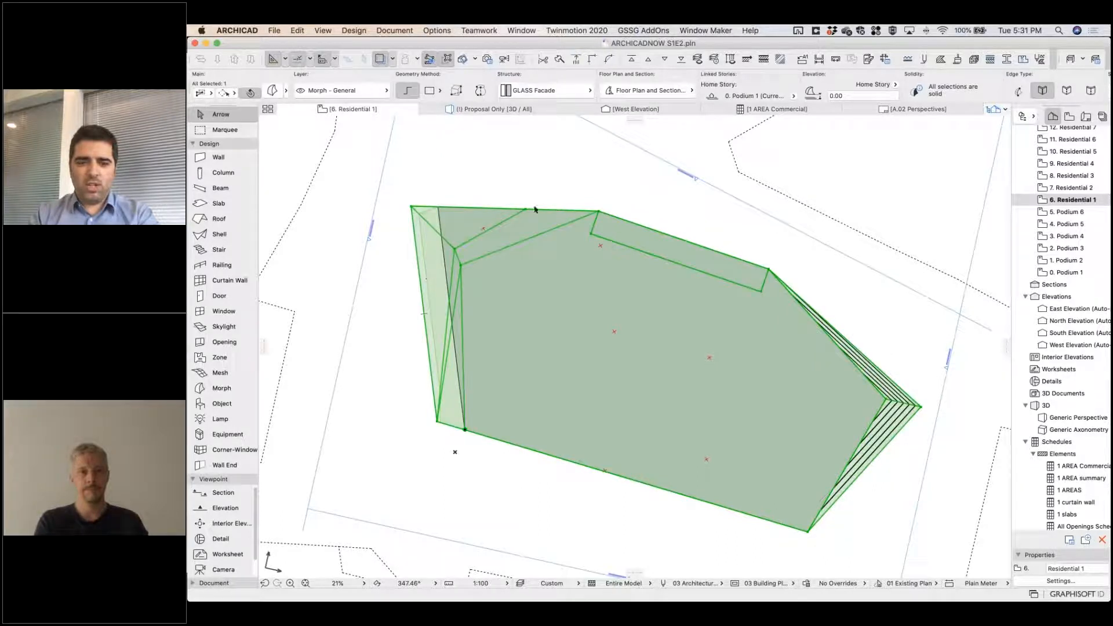
{"action": "key", "text": "Escape"}
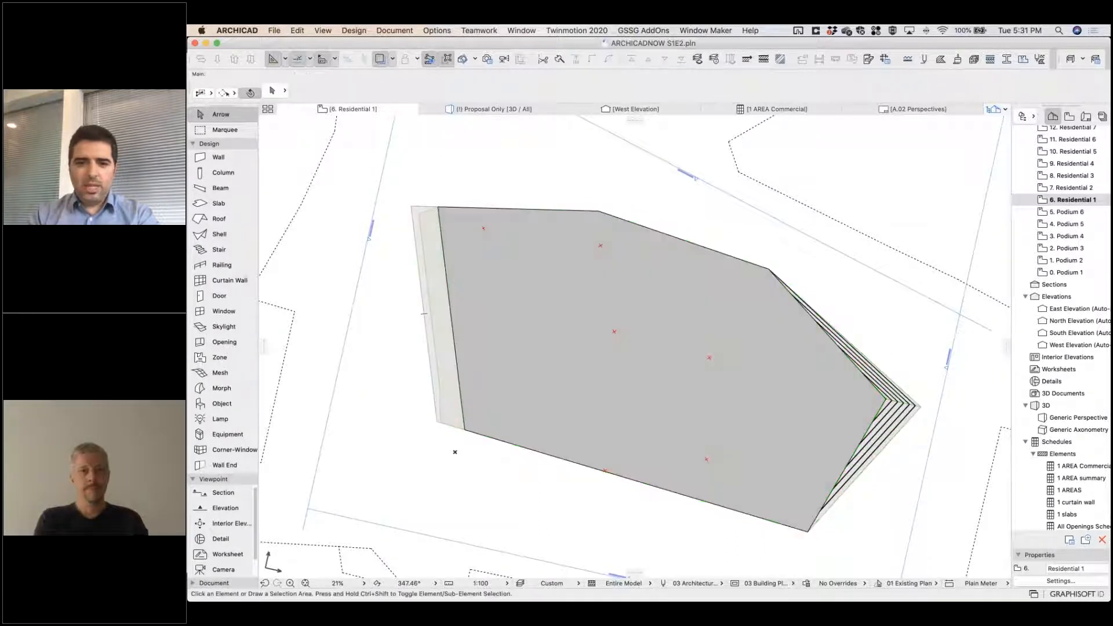
{"action": "left_click", "coordinate": [439, 207]}
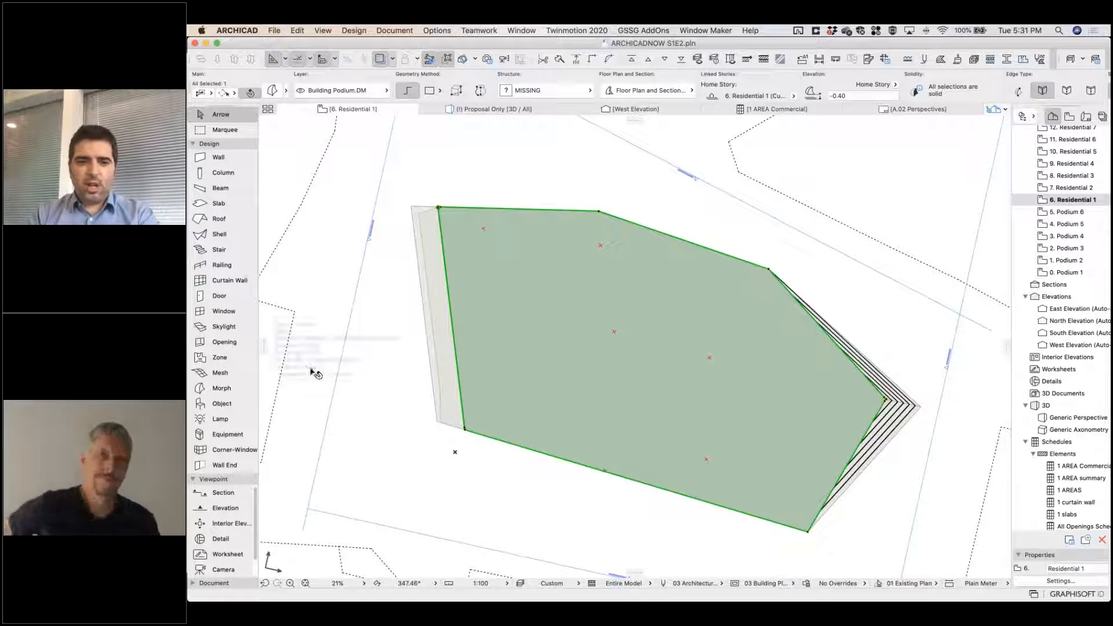
{"action": "left_click", "coordinate": [315, 373]}
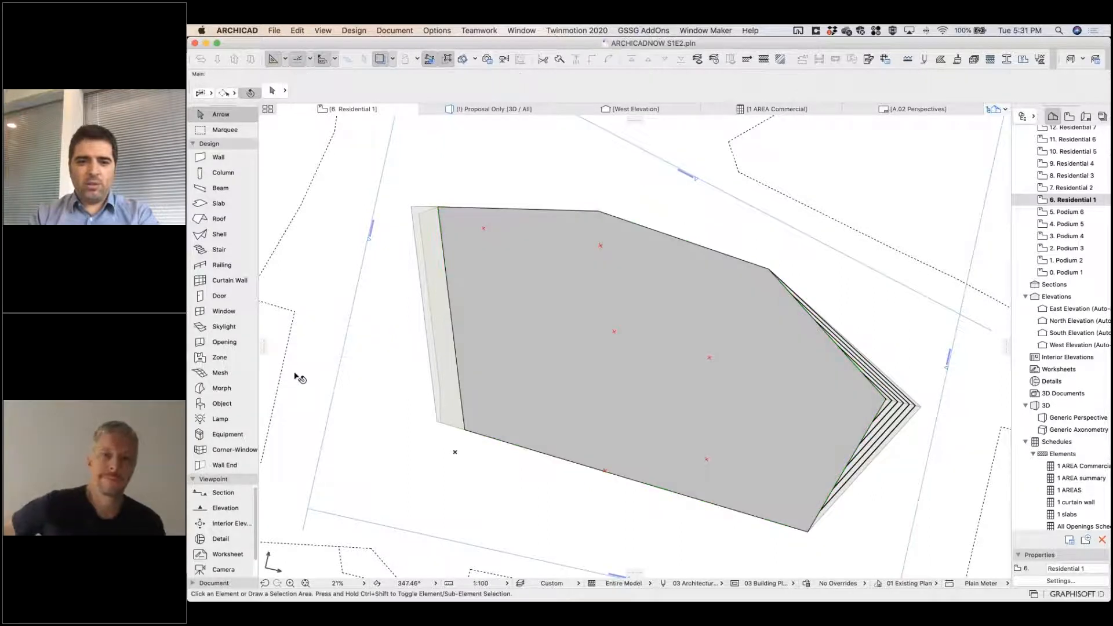
Activate the Morph tool with the Morph Apartment favorite.
{"action": "left_click", "coordinate": [248, 388]}
{"action": "left_click", "coordinate": [254, 388]}
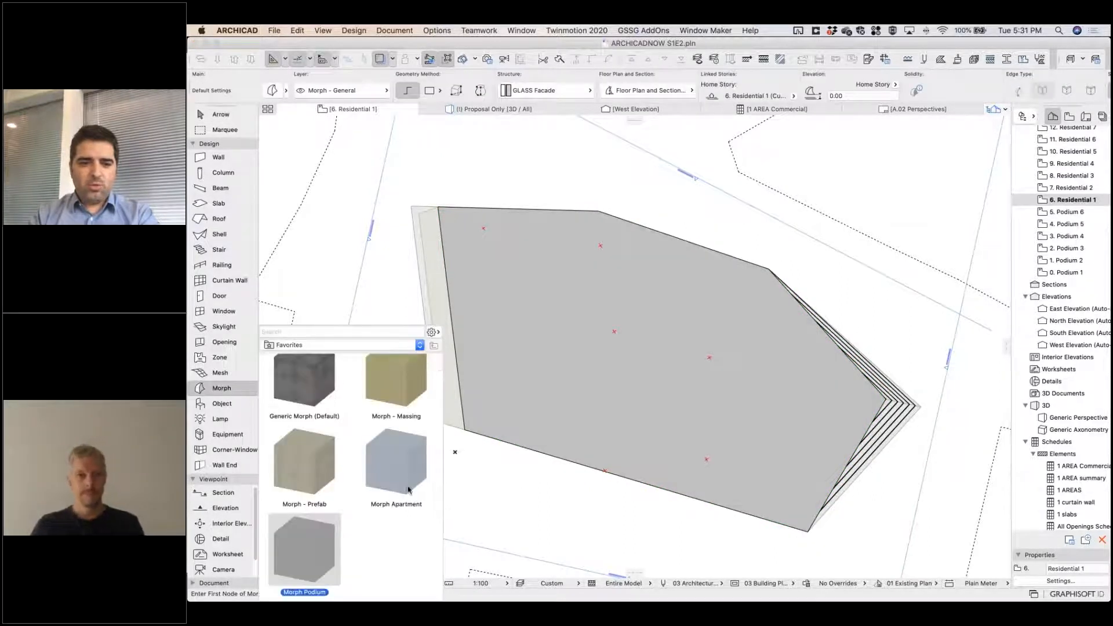
{"action": "double_click", "coordinate": [397, 470]}
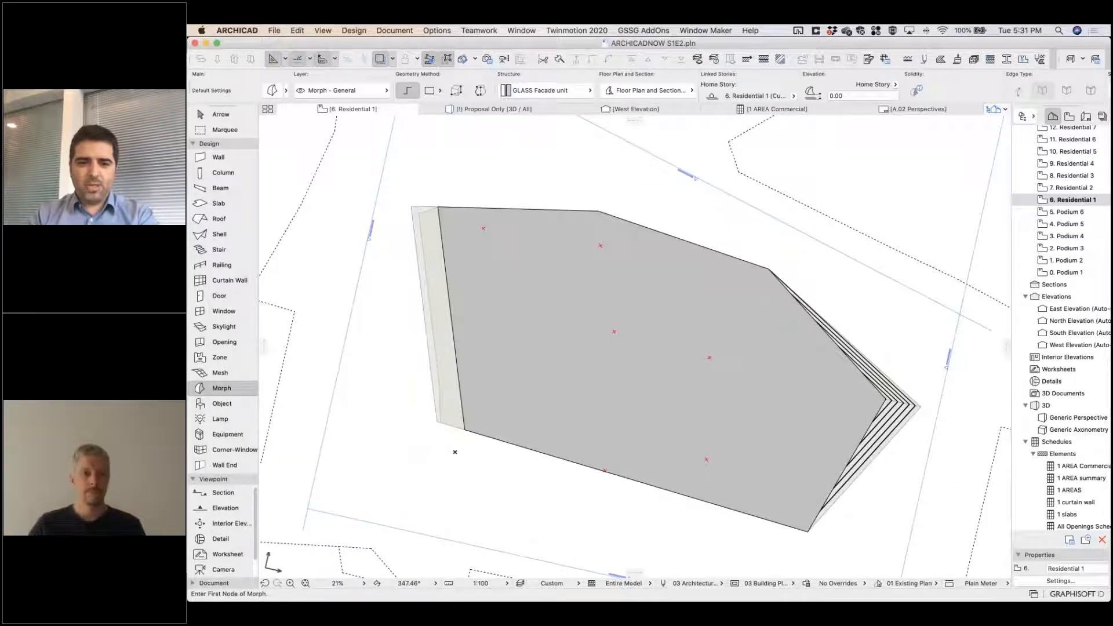
Draw a closed L-shaped morph outline over the podium's west part, with its south edge about 42 m long.
{"action": "left_click", "coordinate": [483, 227]}
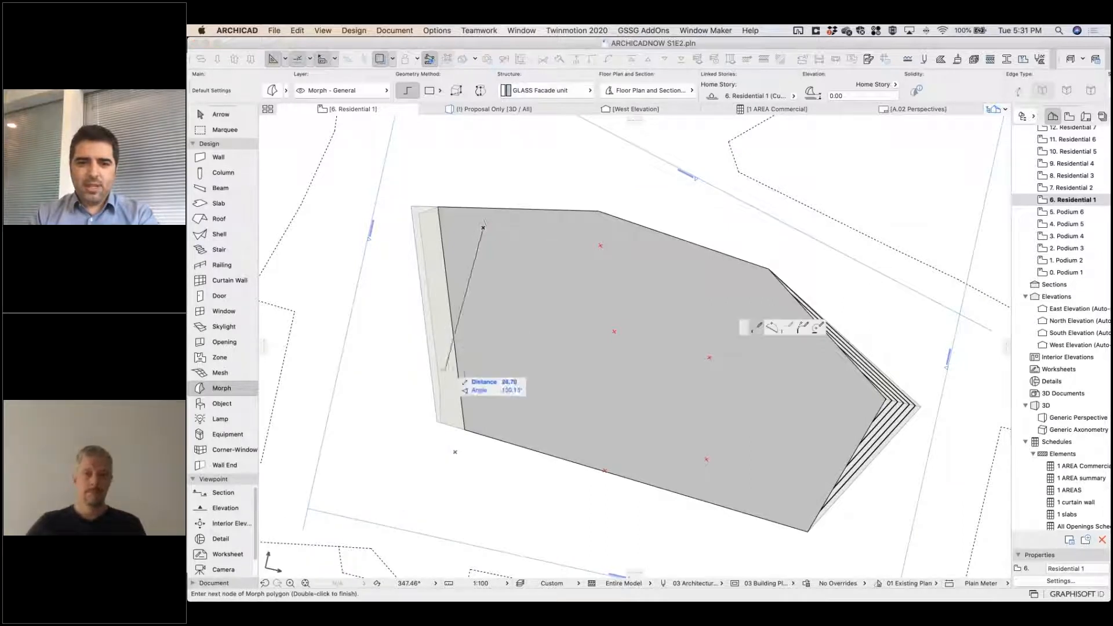
{"action": "left_click", "coordinate": [454, 451]}
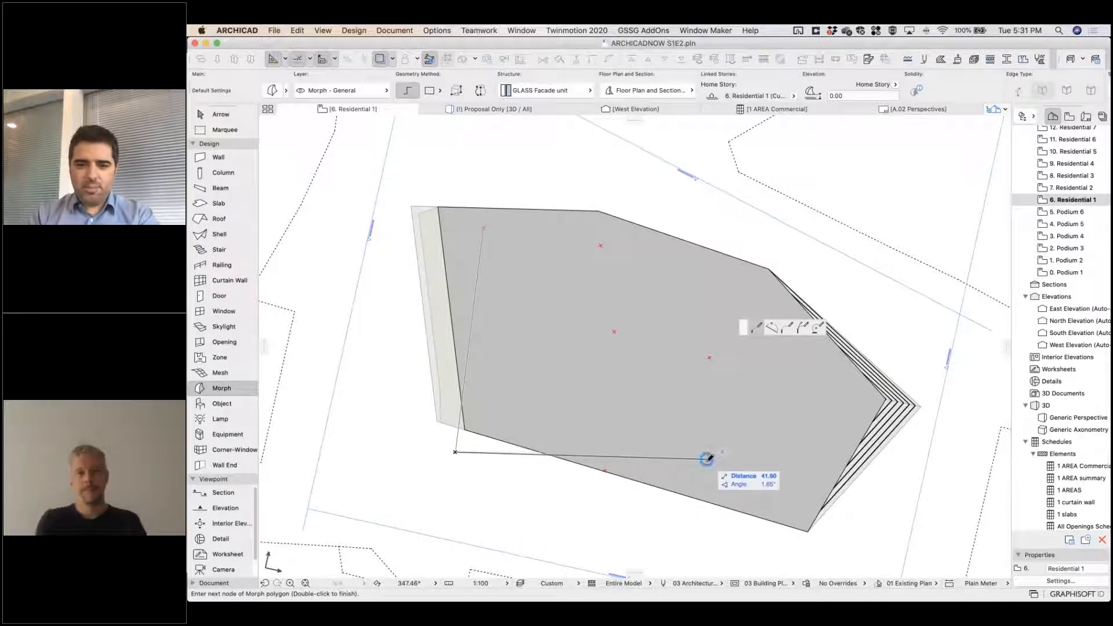
{"action": "left_click", "coordinate": [706, 459]}
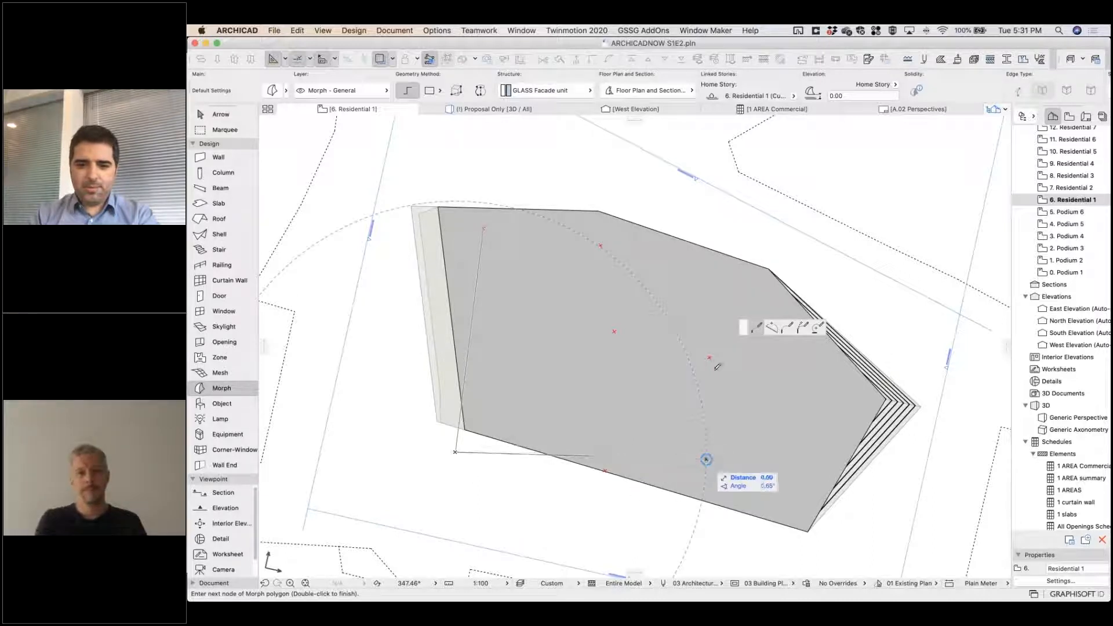
{"action": "left_click", "coordinate": [706, 309]}
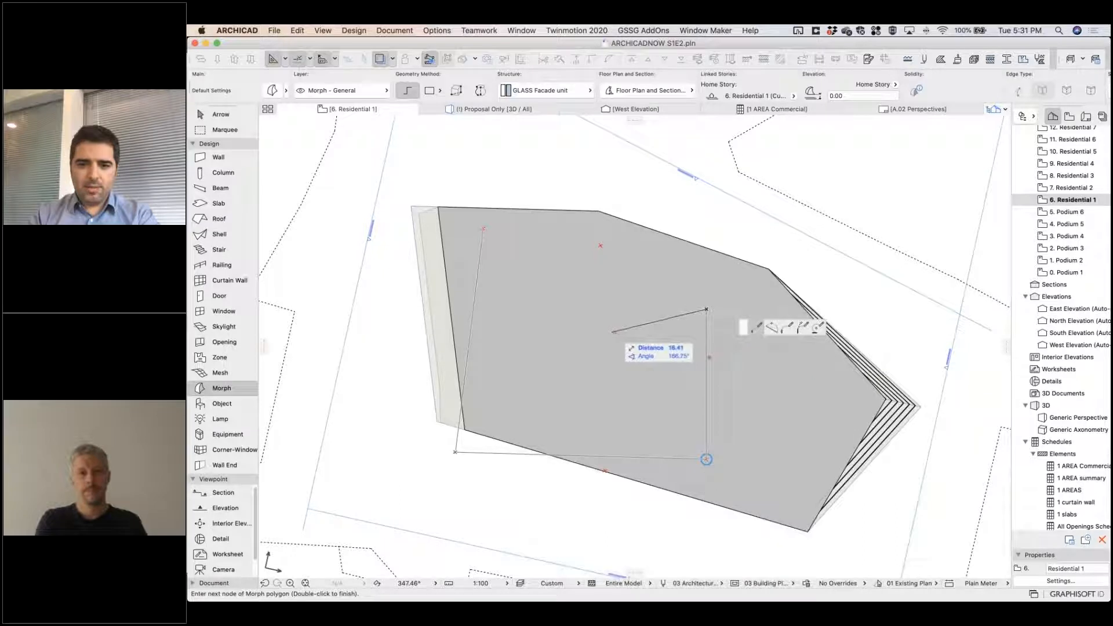
{"action": "left_click", "coordinate": [600, 245]}
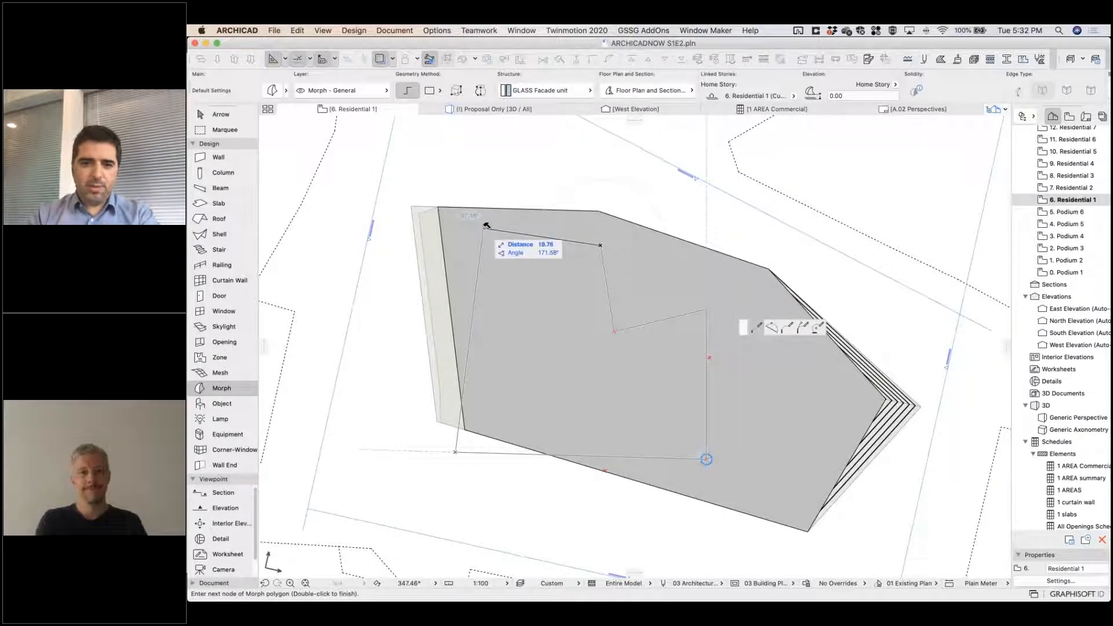
{"action": "left_click", "coordinate": [484, 227]}
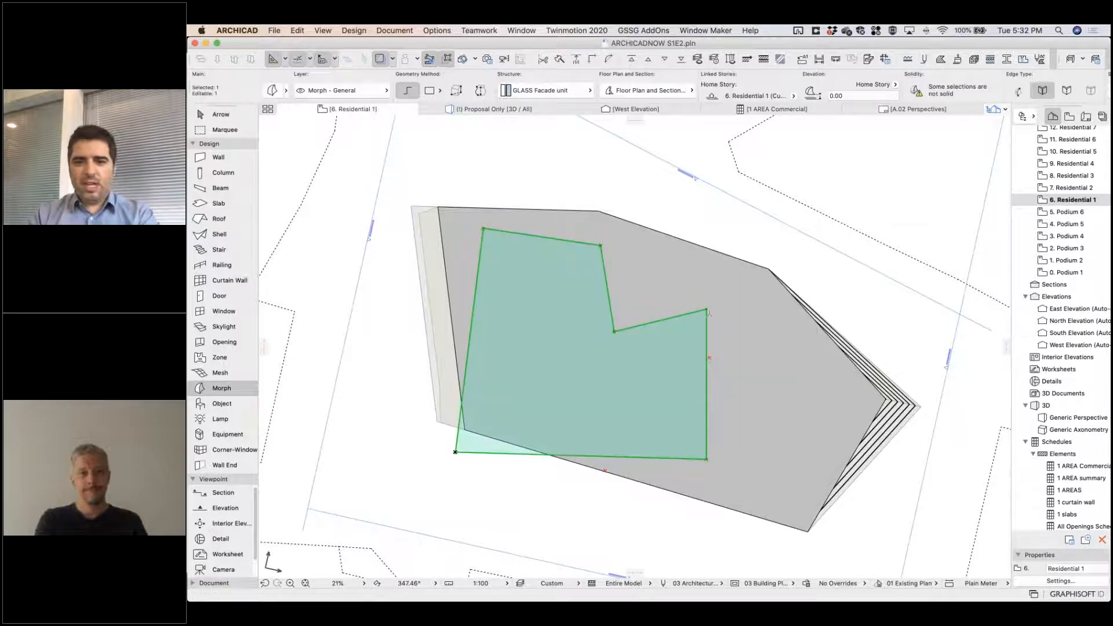
Reposition the upper corner of the L-shaped morph's east arm and its inner corner to square up the notch.
{"action": "left_click", "coordinate": [707, 309]}
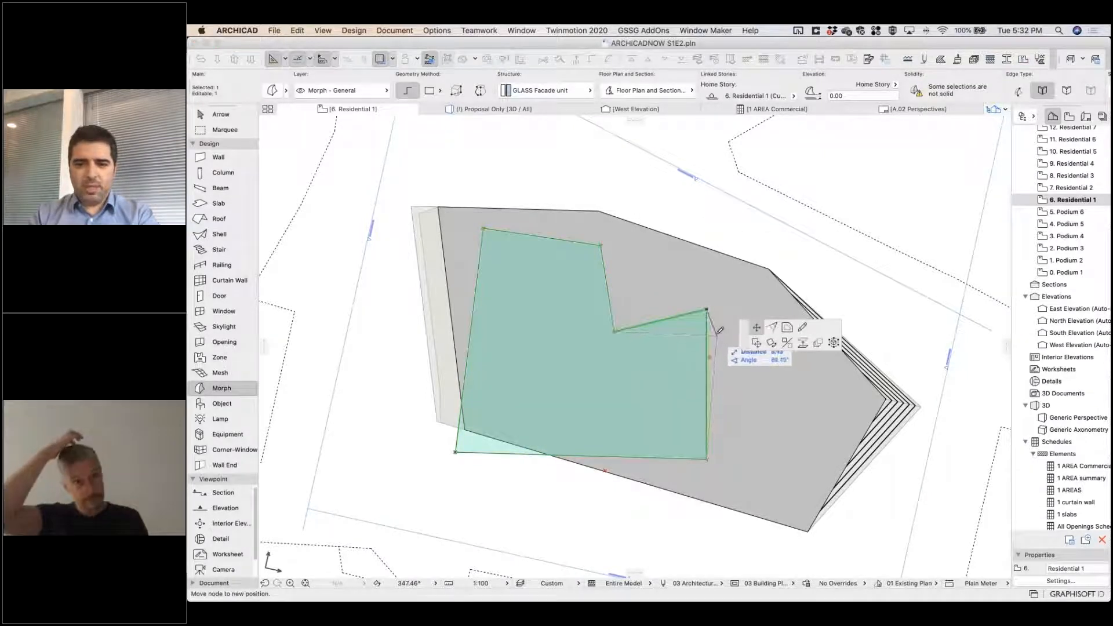
{"action": "left_click", "coordinate": [717, 332]}
{"action": "left_click", "coordinate": [614, 331]}
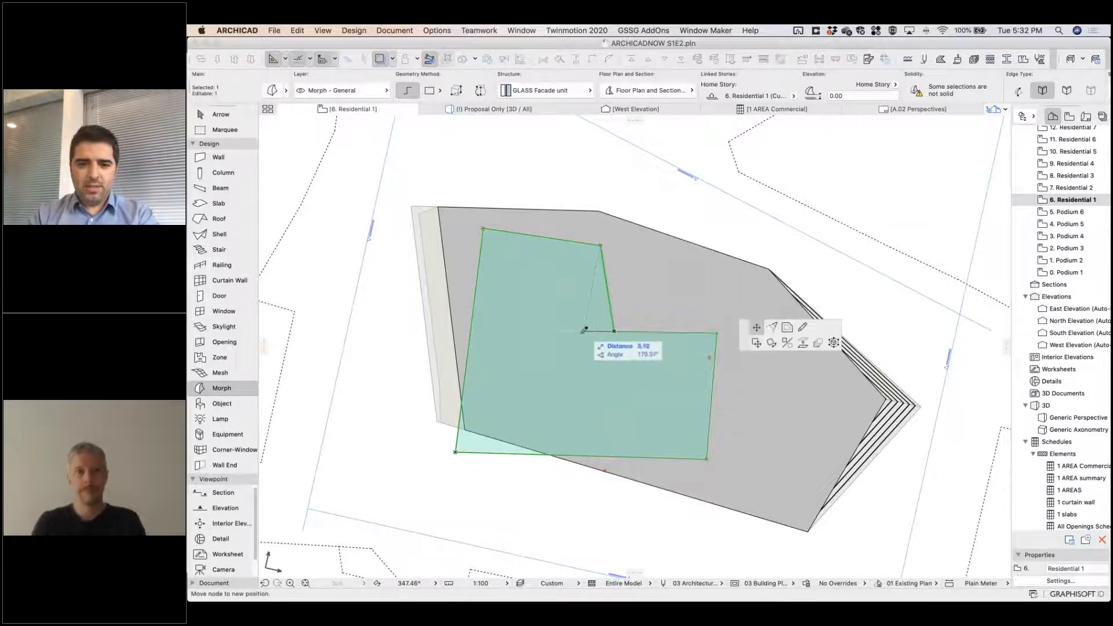
{"action": "left_click", "coordinate": [591, 334]}
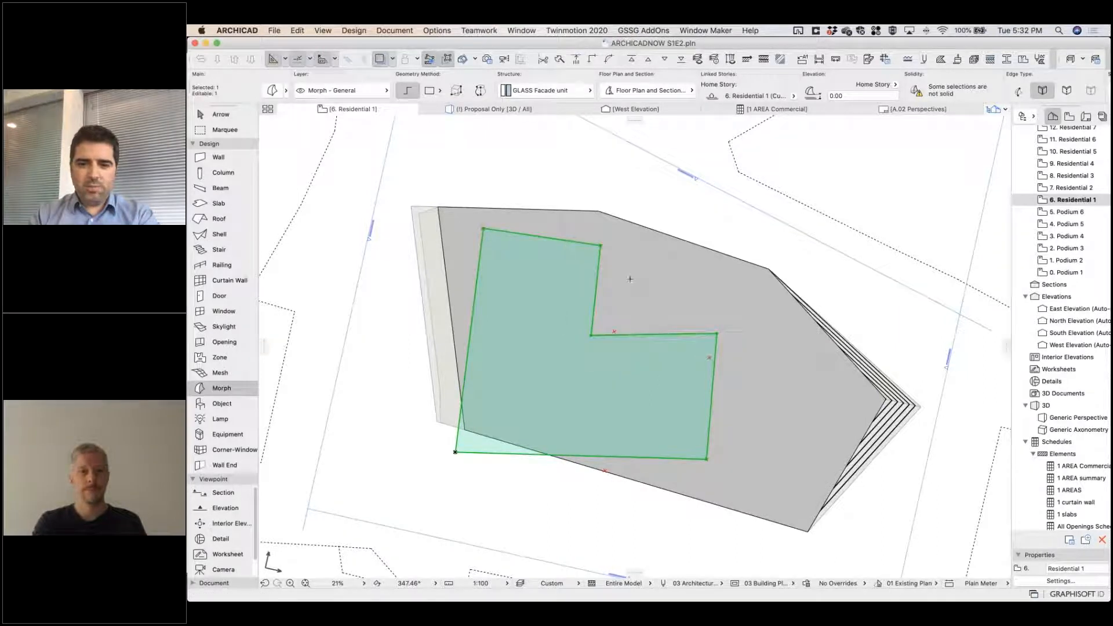
{"action": "left_click", "coordinate": [591, 336]}
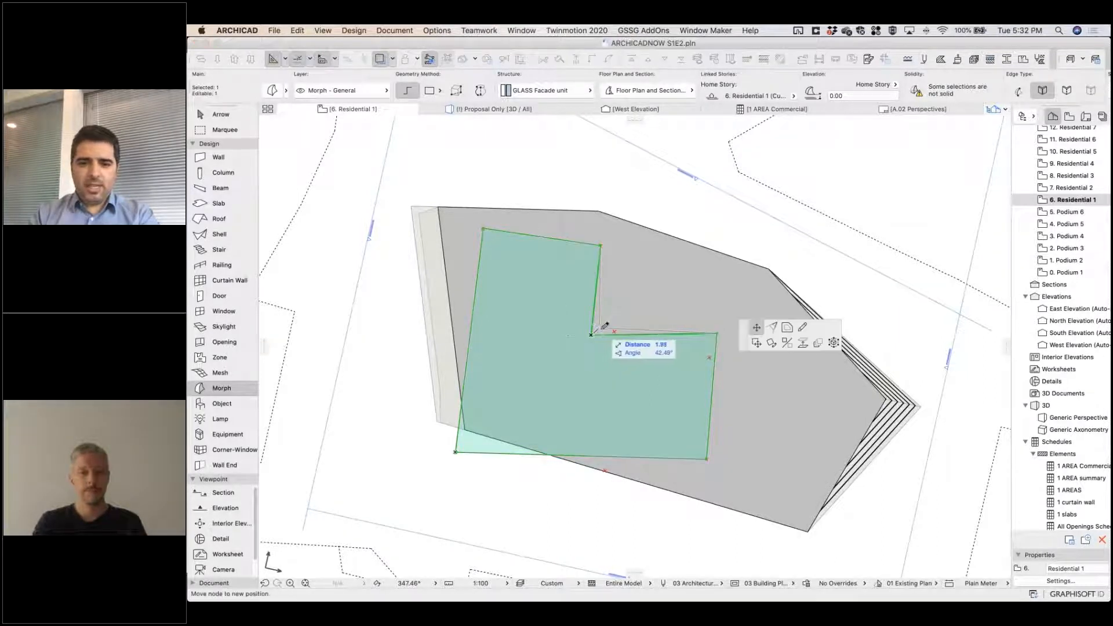
{"action": "left_click", "coordinate": [600, 328]}
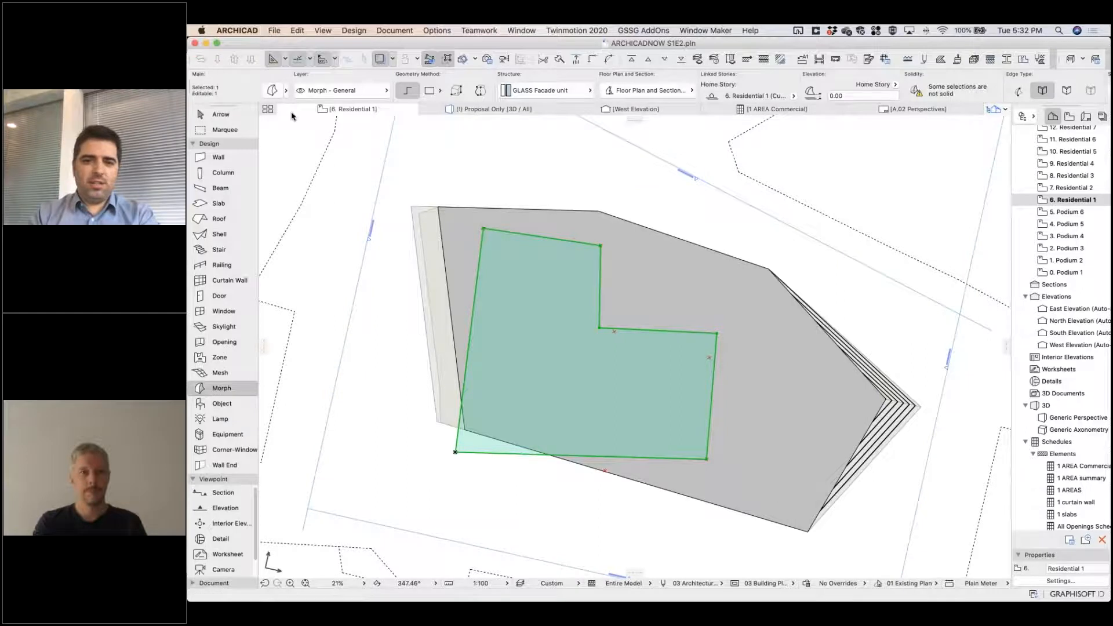
Set the L-shaped morph's element ID to Mass 1 and deselect it.
{"action": "key", "text": "super+t"}
{"action": "left_click", "coordinate": [685, 451]}
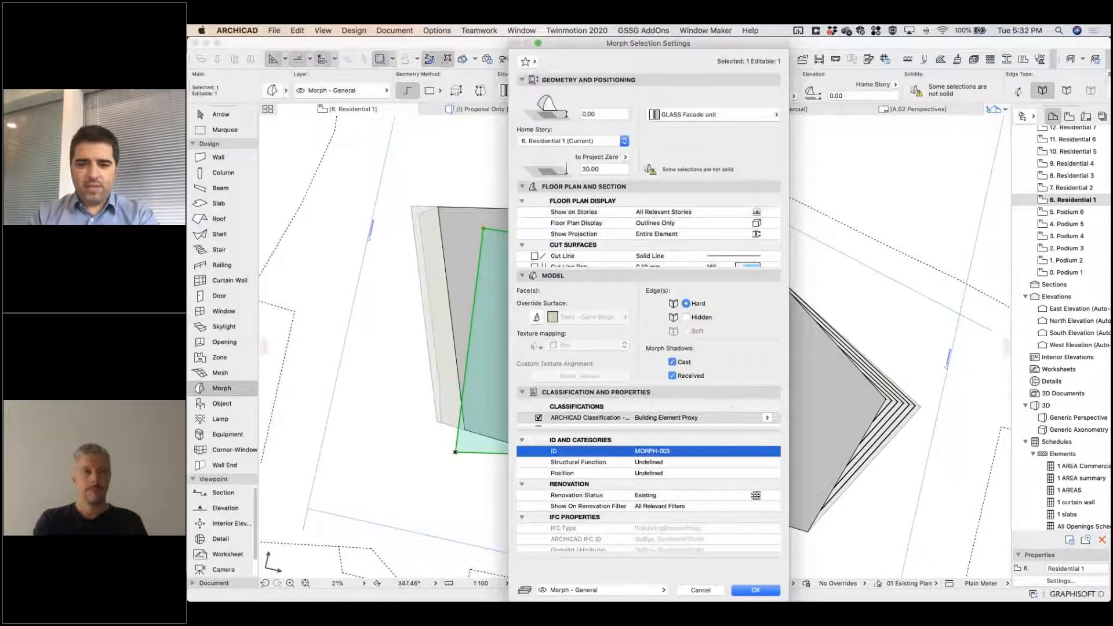
{"action": "type", "text": "Mass 1"}
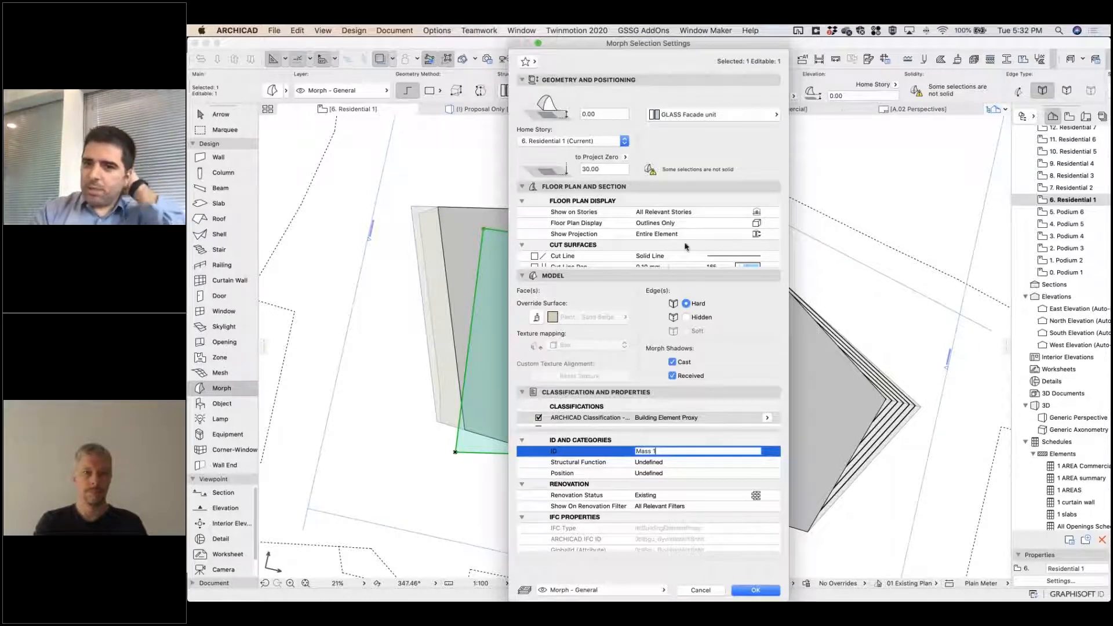
{"action": "scroll", "coordinate": [686, 245], "scroll_direction": "down", "scroll_amount": 3}
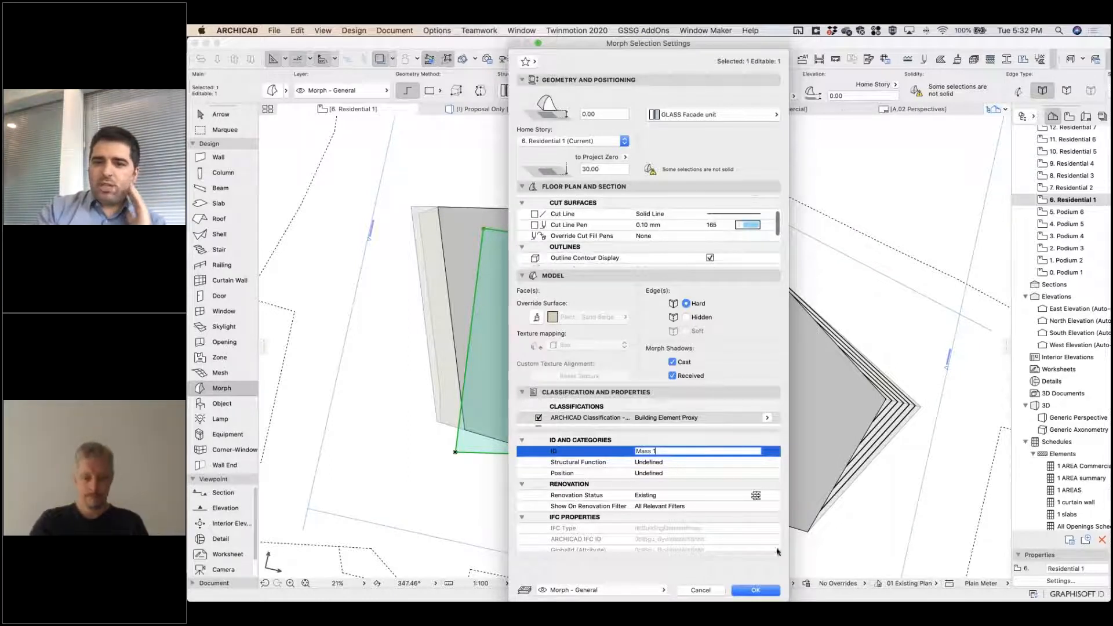
{"action": "left_click", "coordinate": [768, 591]}
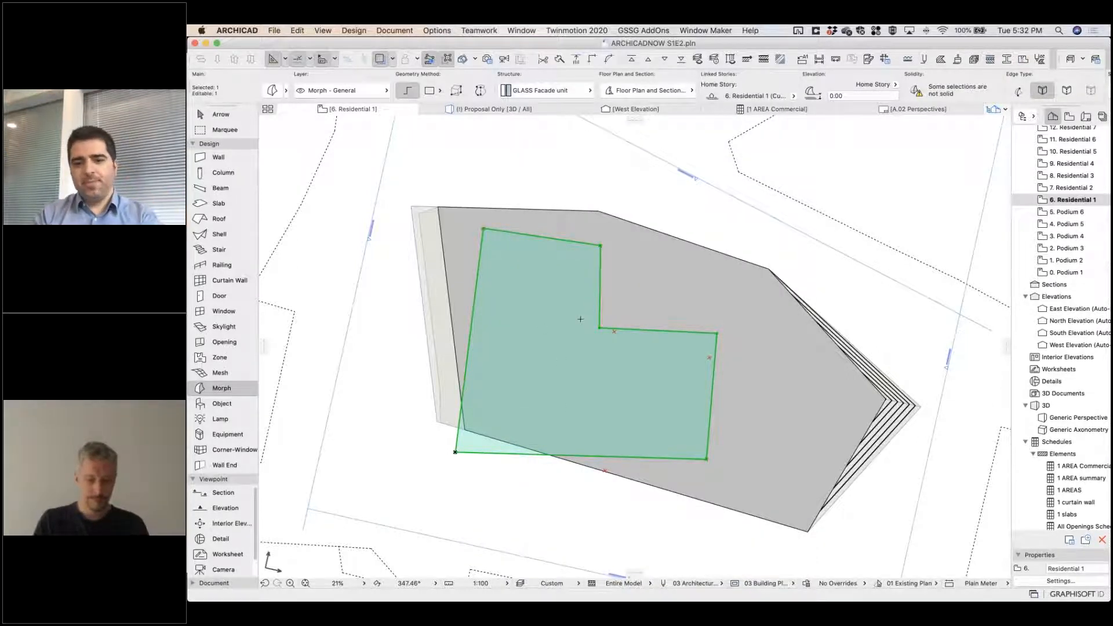
{"action": "key", "text": "Escape"}
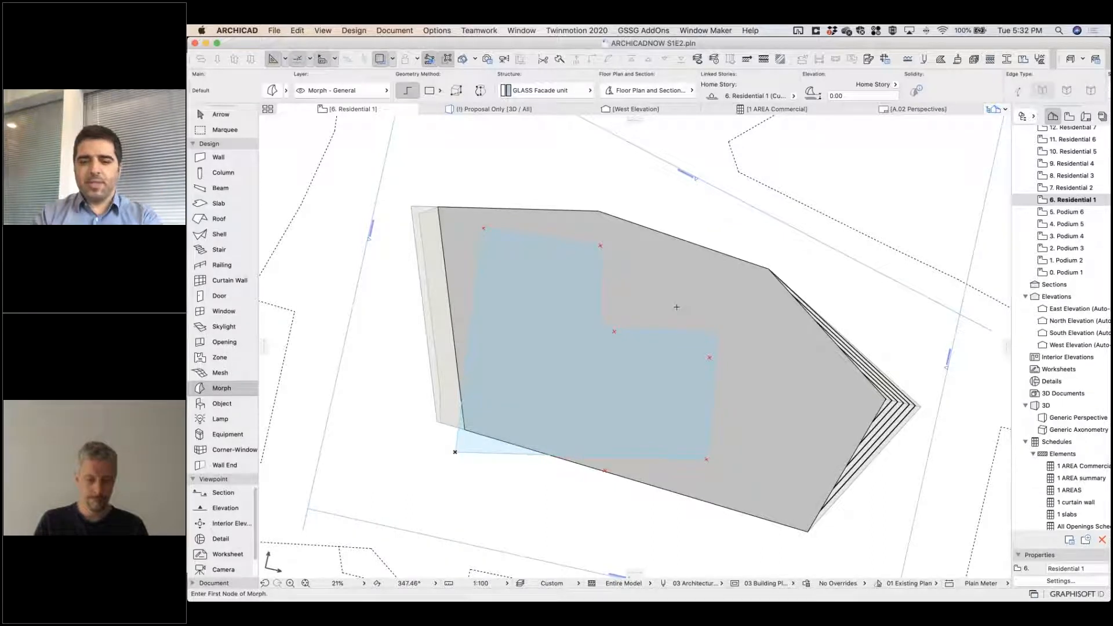
Extrude the Mass 1 face upward 104 m to the 32. Rooftop level in 3D and inspect the tower from above.
{"action": "key", "text": "F3"}
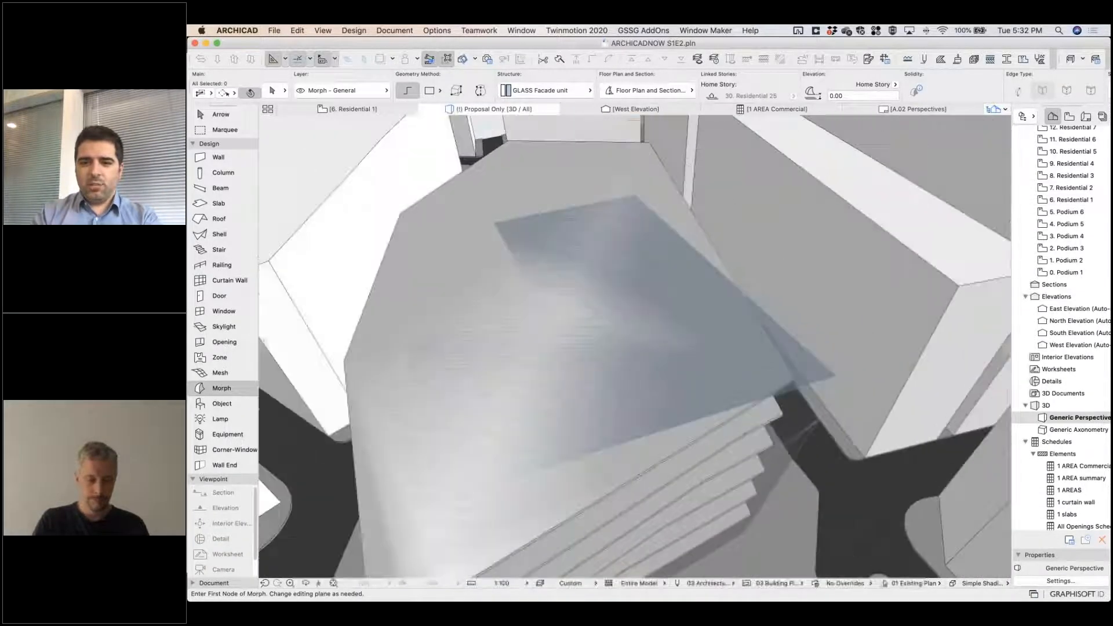
{"action": "mouse_move", "coordinate": [463, 385]}
{"action": "middle_mouse_down", "text": "shift"}
{"action": "mouse_move", "coordinate": [325, 307]}
{"action": "mouse_move", "coordinate": [342, 359]}
{"action": "mouse_move", "coordinate": [455, 379]}
{"action": "middle_mouse_up", "text": "shift"}
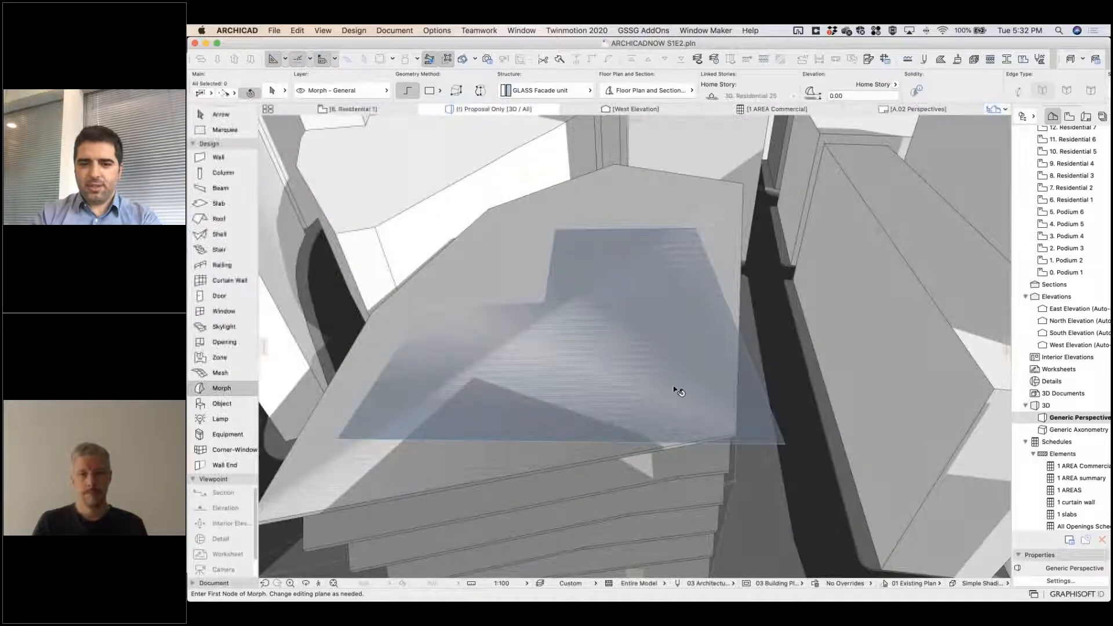
{"action": "left_click", "coordinate": [784, 443], "text": "shift"}
{"action": "left_click", "coordinate": [752, 415]}
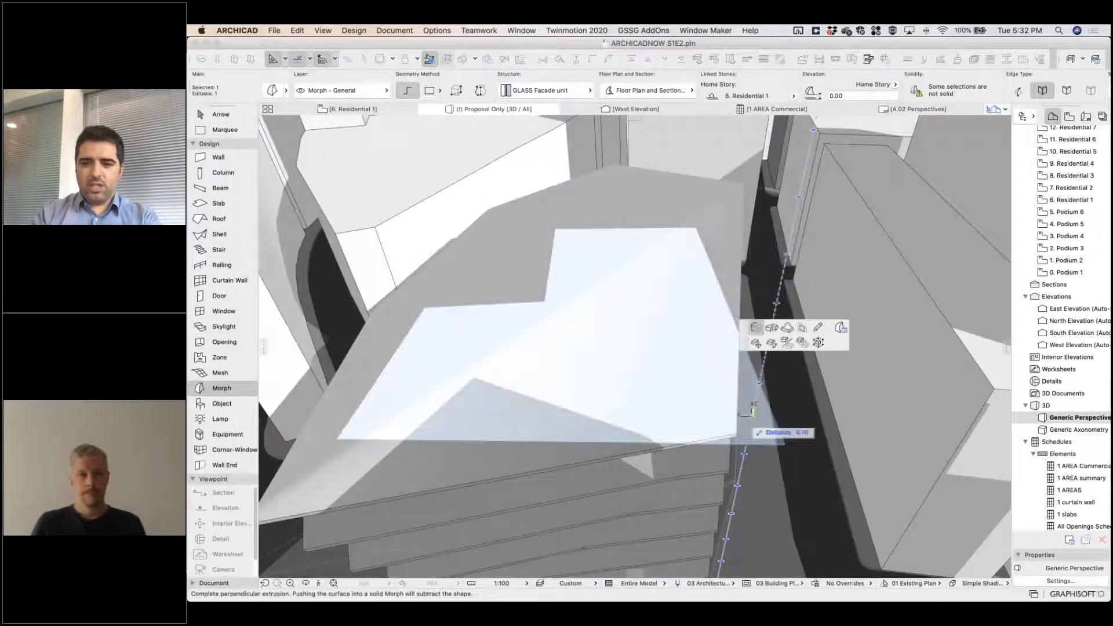
{"action": "scroll", "coordinate": [767, 281], "scroll_direction": "down", "scroll_amount": 10}
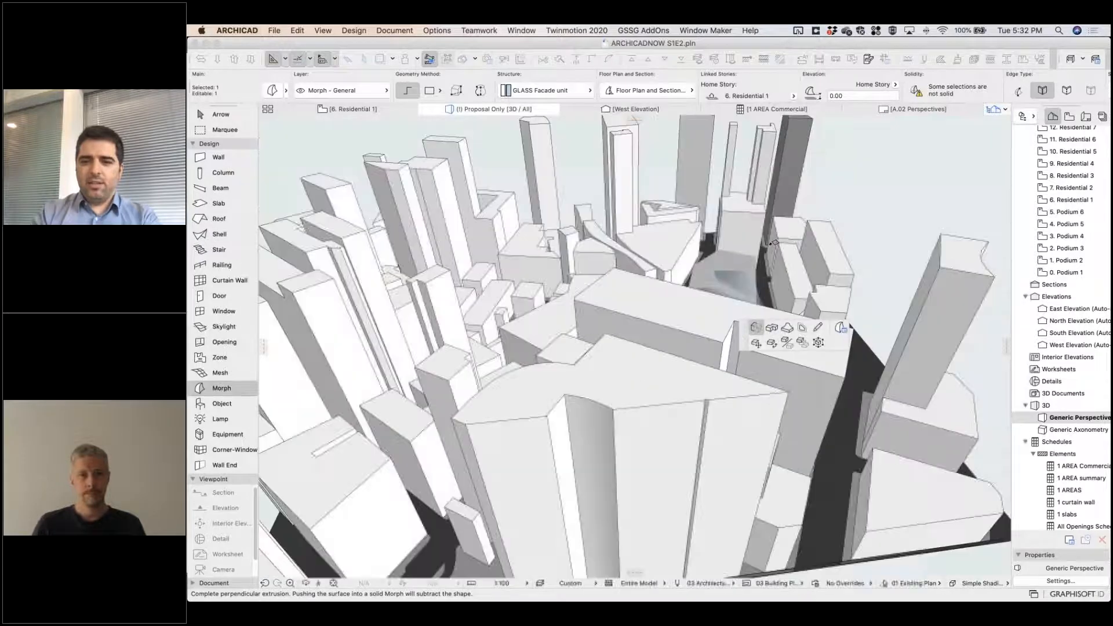
{"action": "scroll", "coordinate": [767, 280], "scroll_direction": "down", "scroll_amount": 5}
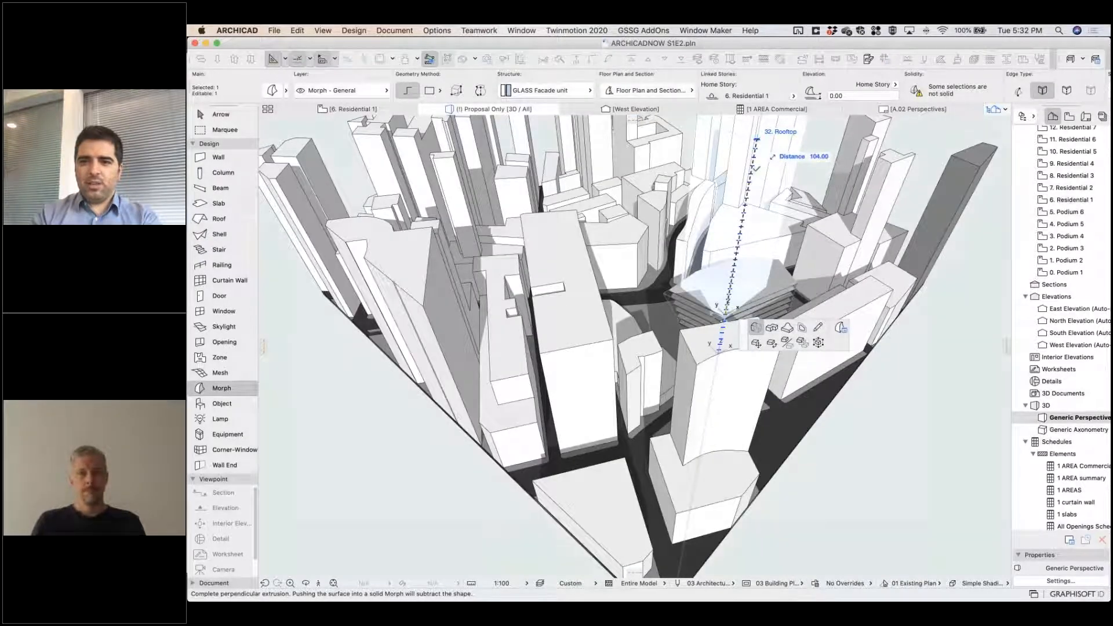
{"action": "left_click", "coordinate": [756, 168]}
{"action": "middle_click_drag", "start_coordinate": [756, 169], "coordinate": [426, 374], "text": "shift"}
{"action": "scroll", "coordinate": [695, 295], "scroll_direction": "up", "scroll_amount": 10}
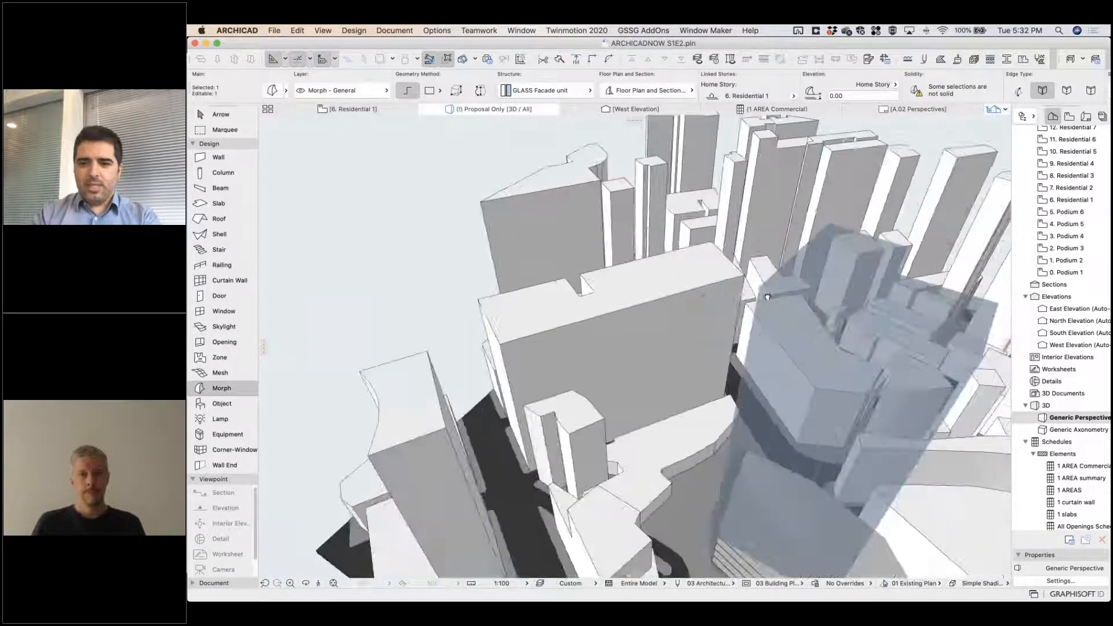
{"action": "middle_click_drag", "start_coordinate": [744, 397], "coordinate": [683, 342], "text": "shift"}
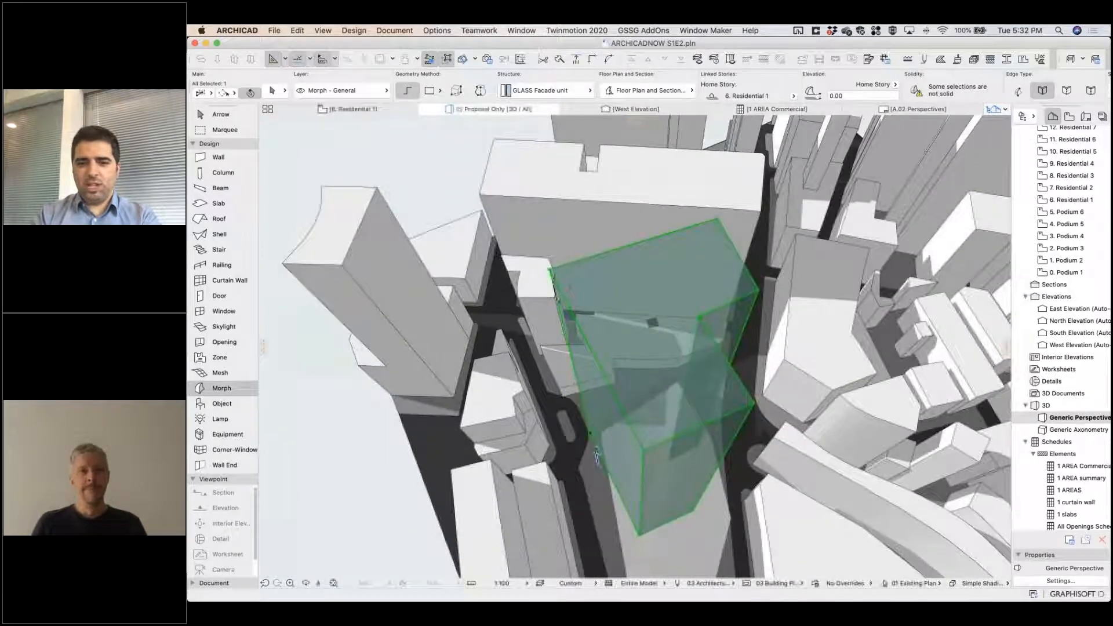
{"action": "left_click", "coordinate": [653, 320], "text": "shift"}
{"action": "left_click", "coordinate": [630, 349], "text": "shift"}
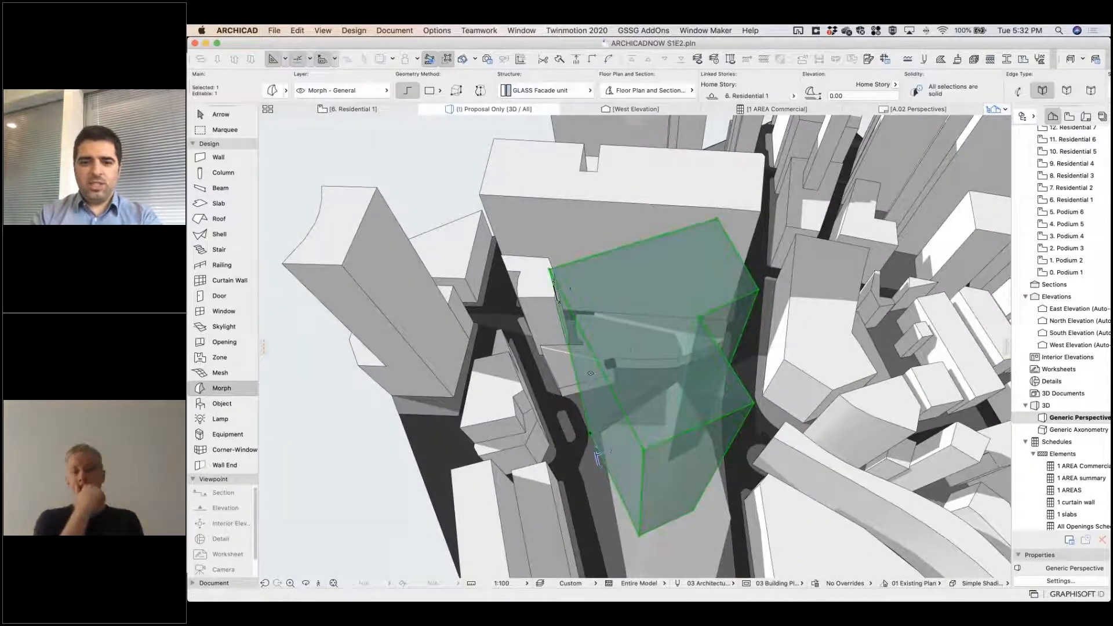
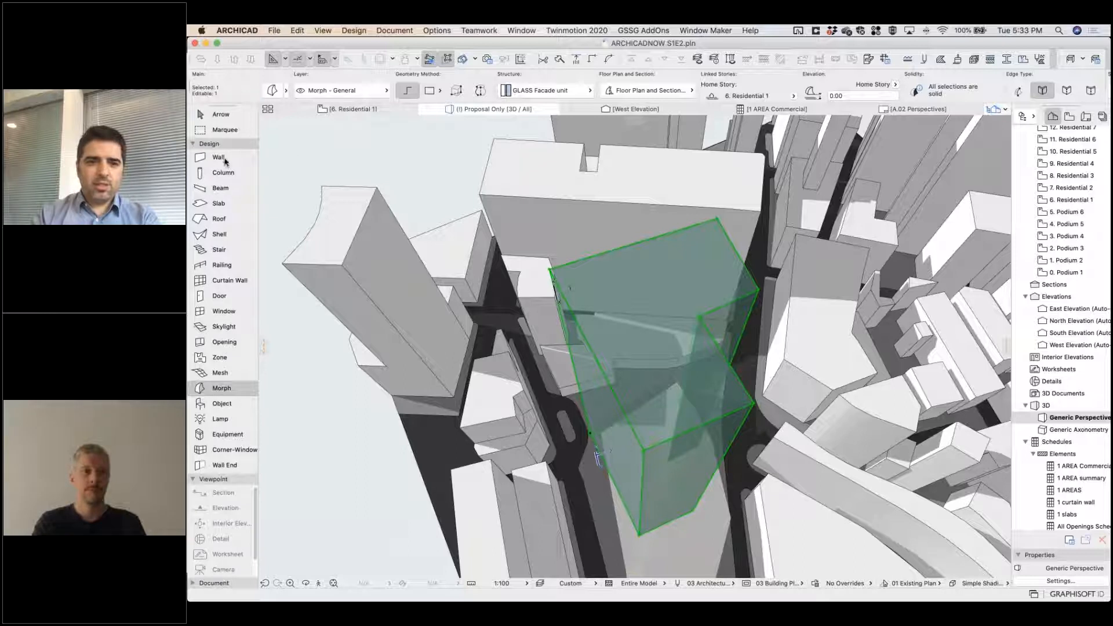
Offset the top face of the Mass 1 morph inward by 3 m in 3D to taper the tower, and inspect its shape from the side.
{"action": "left_click", "coordinate": [230, 115]}
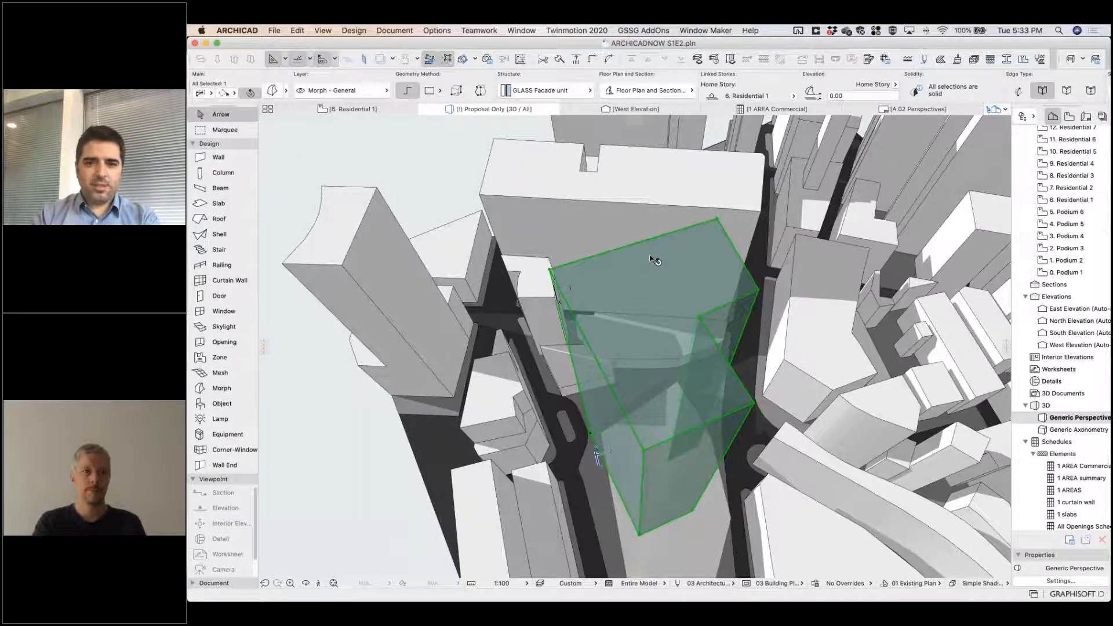
{"action": "left_click", "coordinate": [725, 238]}
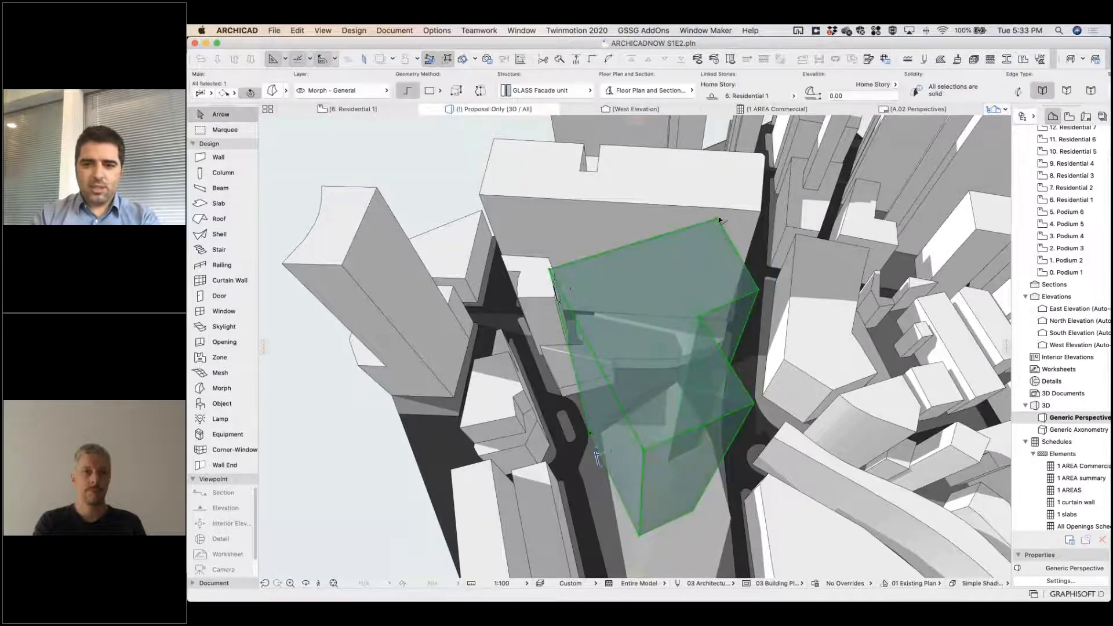
{"action": "left_click", "coordinate": [719, 222]}
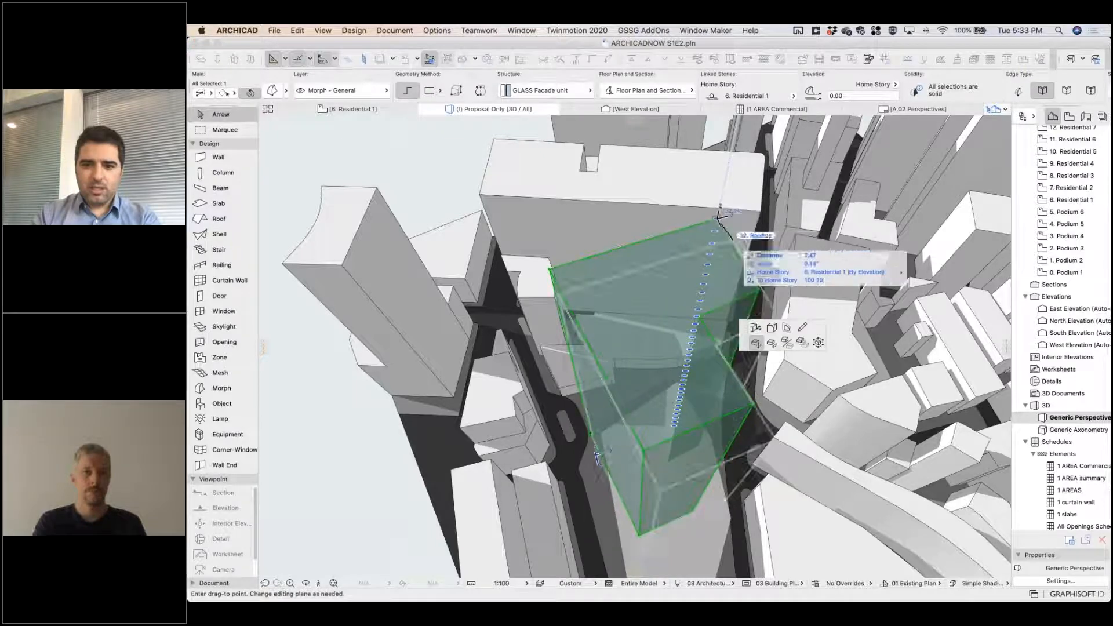
{"action": "left_click", "coordinate": [787, 328]}
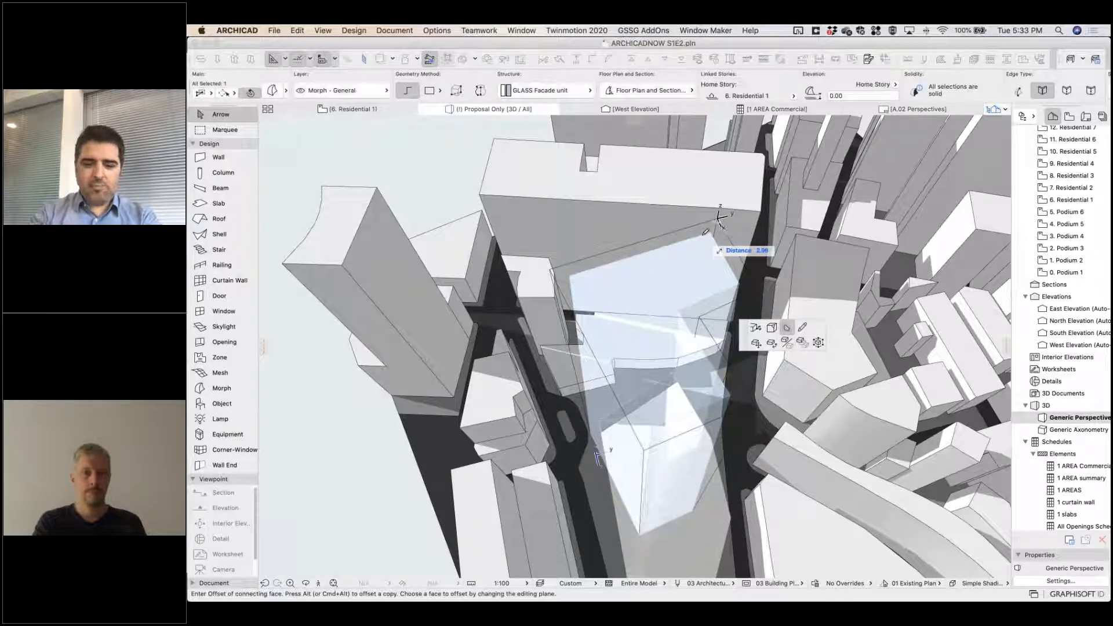
{"action": "type", "text": "3"}
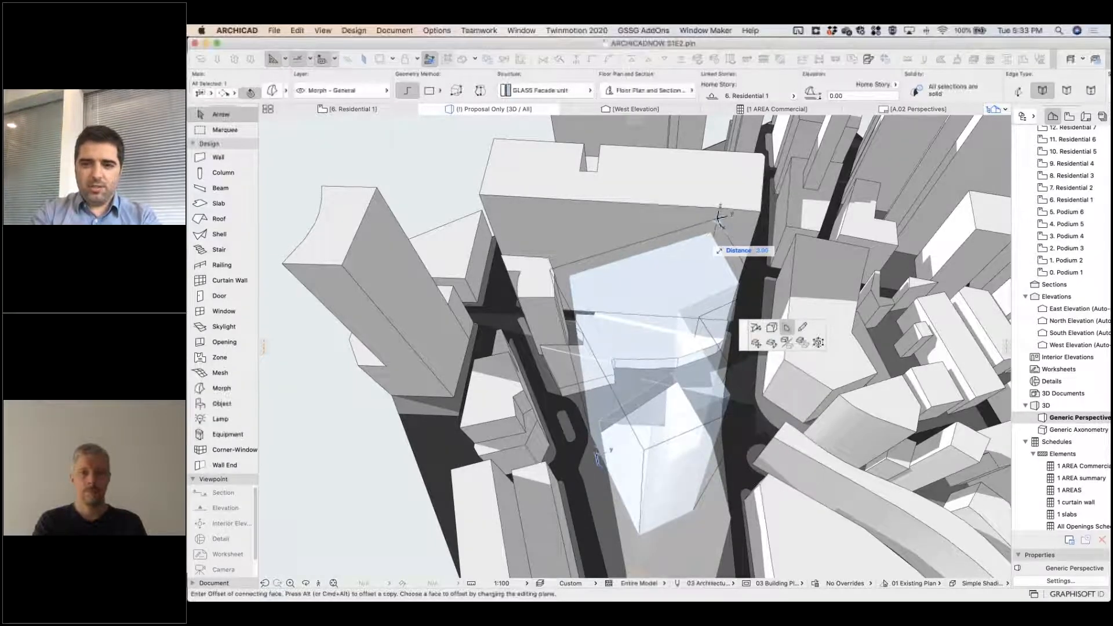
{"action": "key", "text": "Return"}
{"action": "middle_click_drag", "start_coordinate": [596, 456], "coordinate": [969, 364], "text": "shift"}
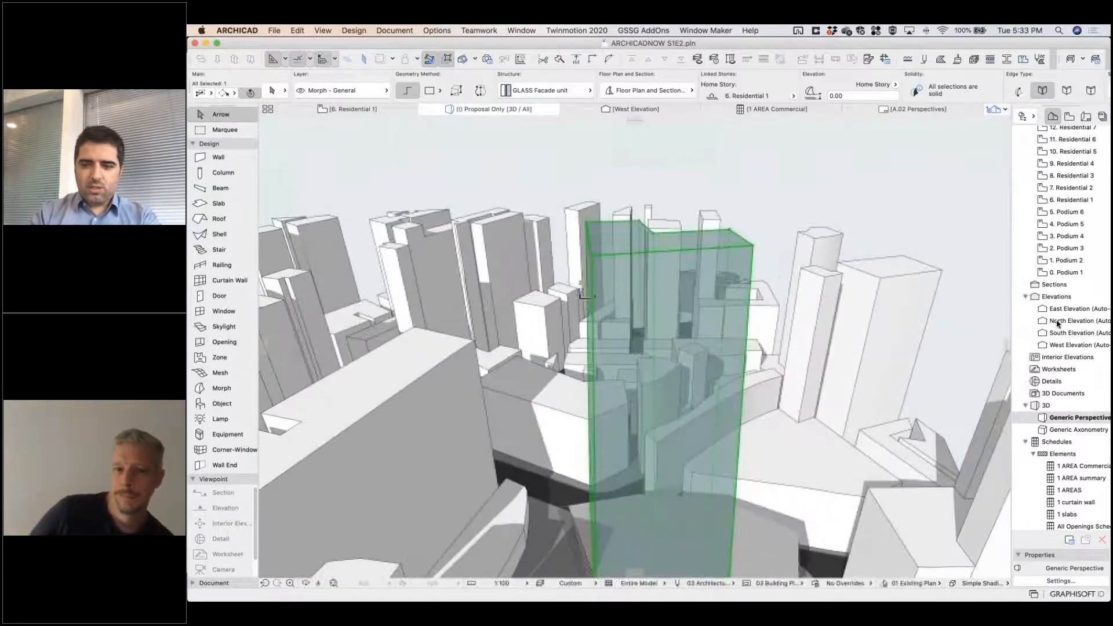
Check the tower's taper in the South Elevation against a temporary vertical line on the shown Building Rooftop.DM layer, and delete the line.
{"action": "left_click", "coordinate": [1076, 335]}
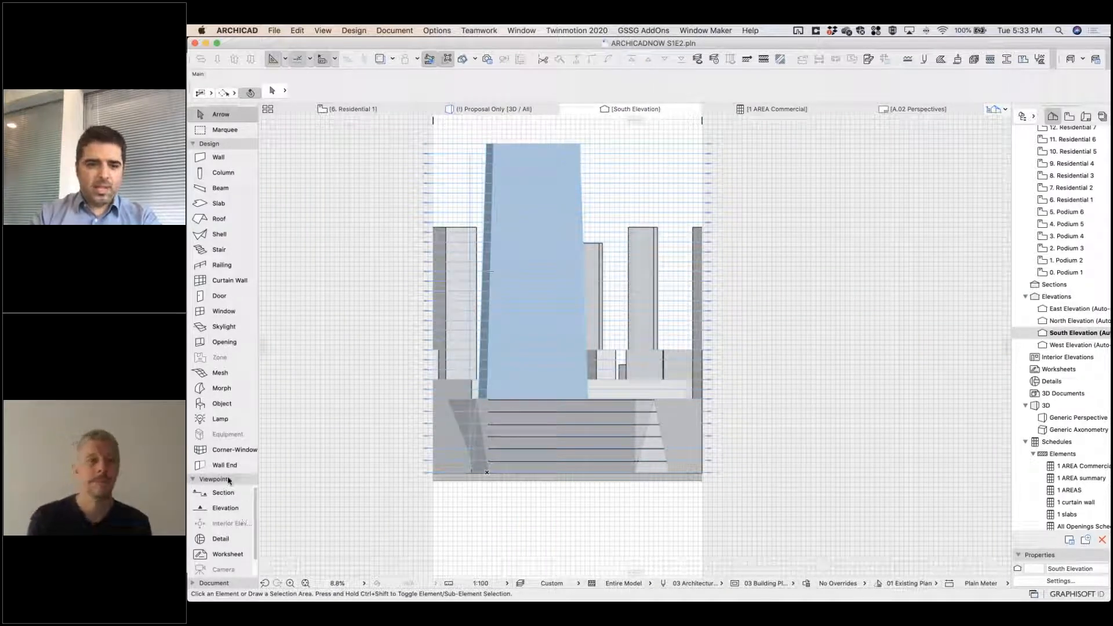
{"action": "left_click", "coordinate": [193, 585]}
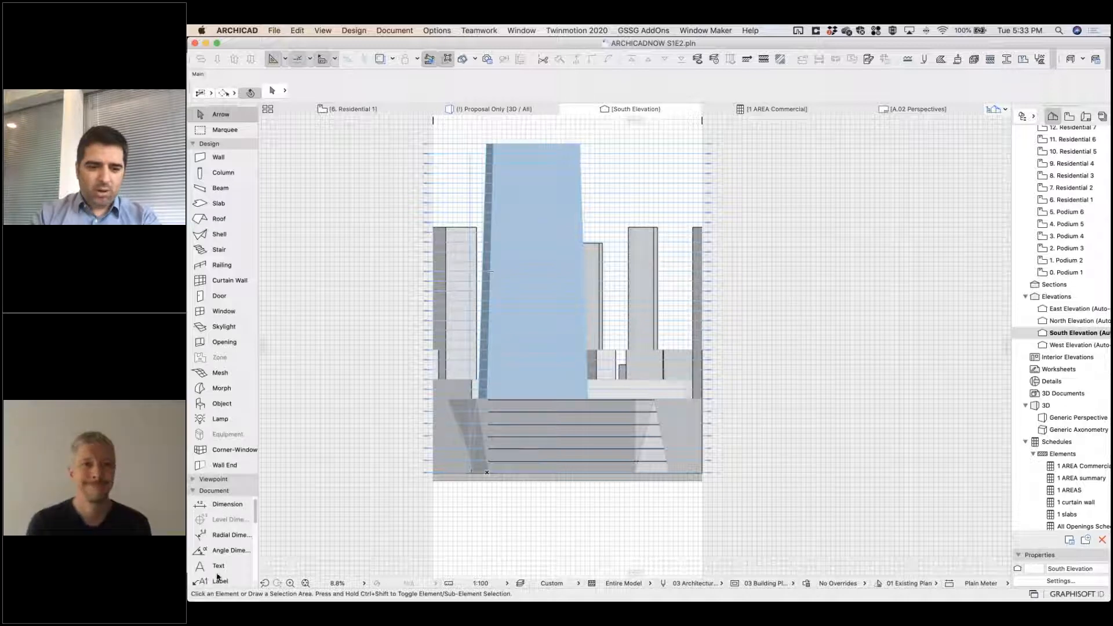
{"action": "scroll", "coordinate": [215, 551], "scroll_direction": "down", "scroll_amount": 5}
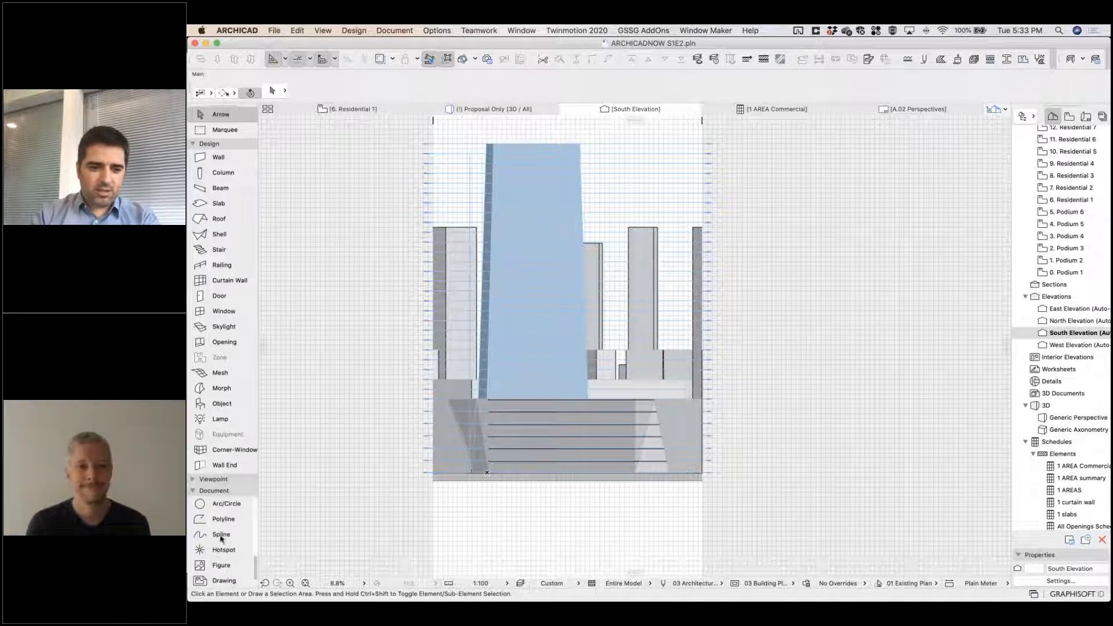
{"action": "scroll", "coordinate": [218, 539], "scroll_direction": "up", "scroll_amount": 3}
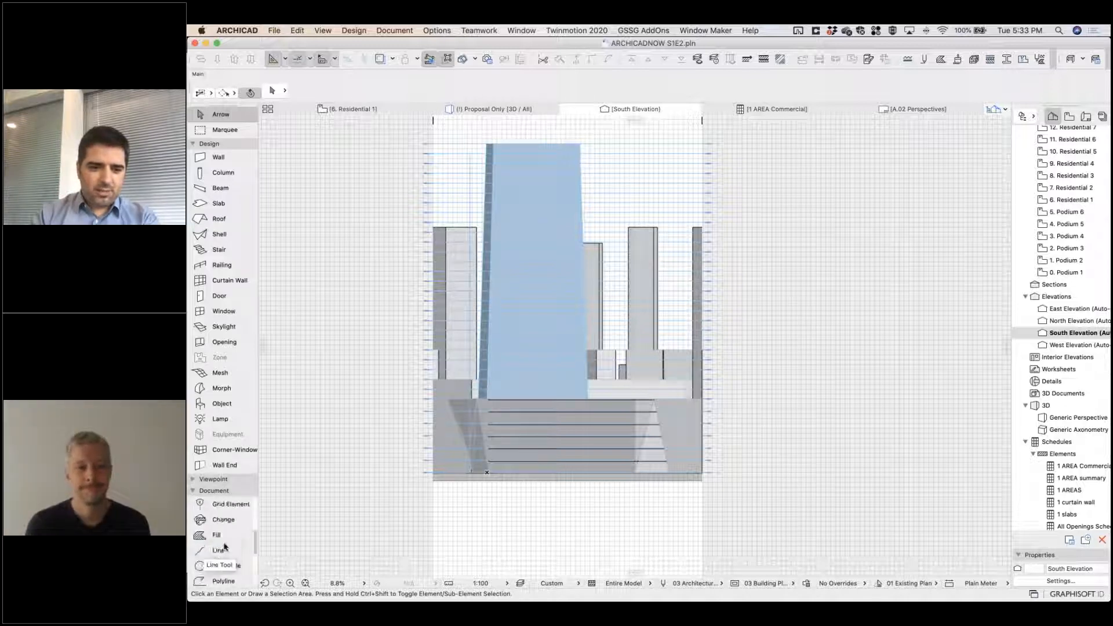
{"action": "left_click", "coordinate": [217, 550]}
{"action": "left_click", "coordinate": [493, 149]}
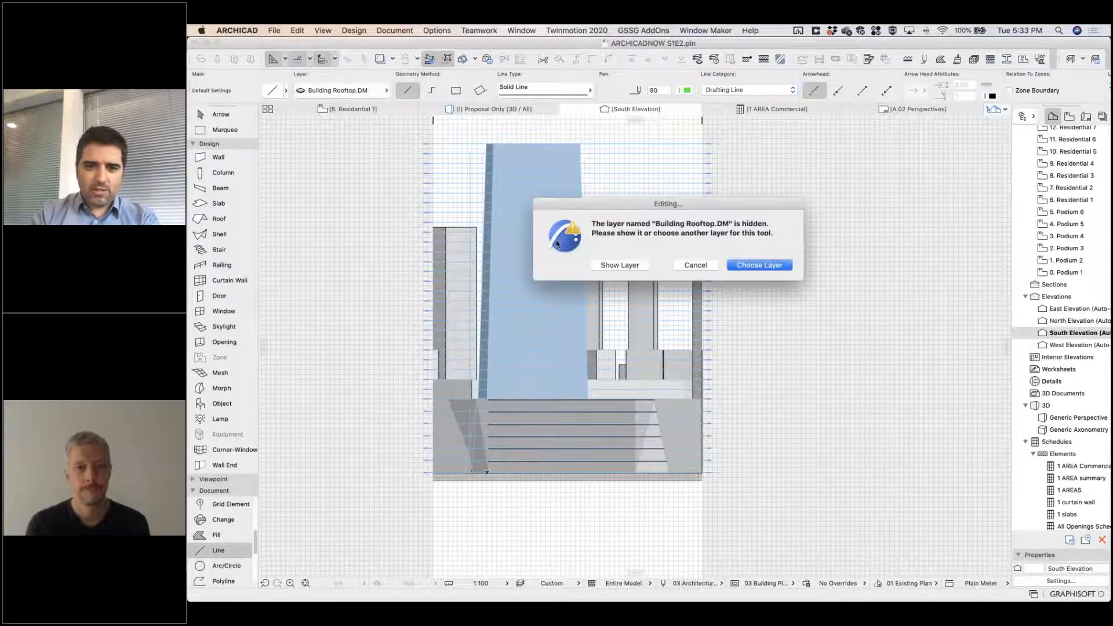
{"action": "left_click", "coordinate": [635, 270]}
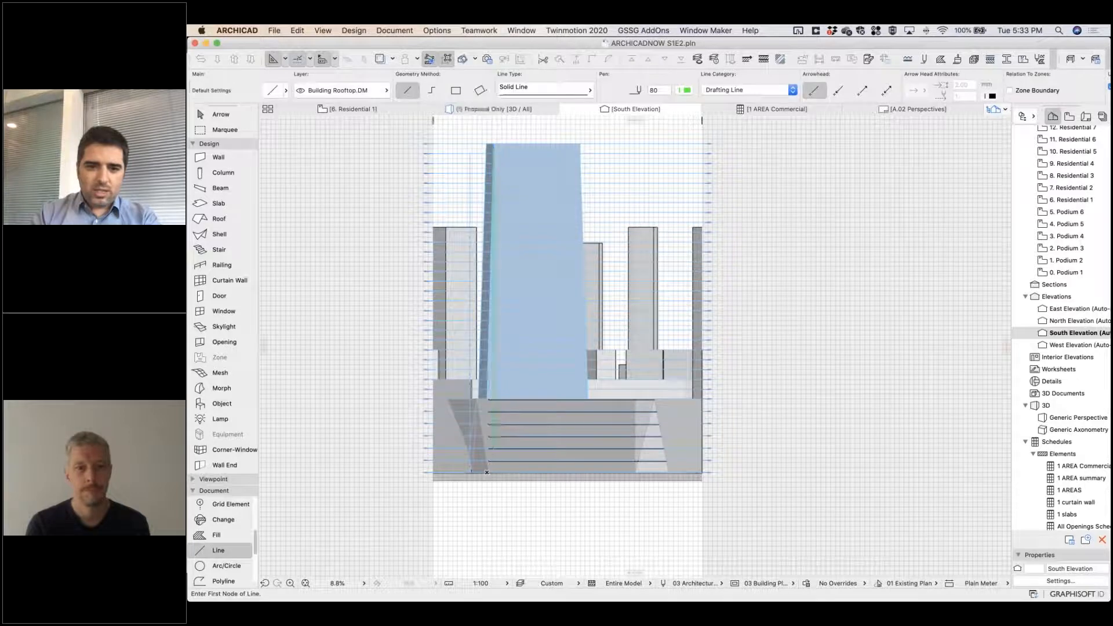
{"action": "scroll", "coordinate": [496, 398], "scroll_direction": "up", "scroll_amount": 5}
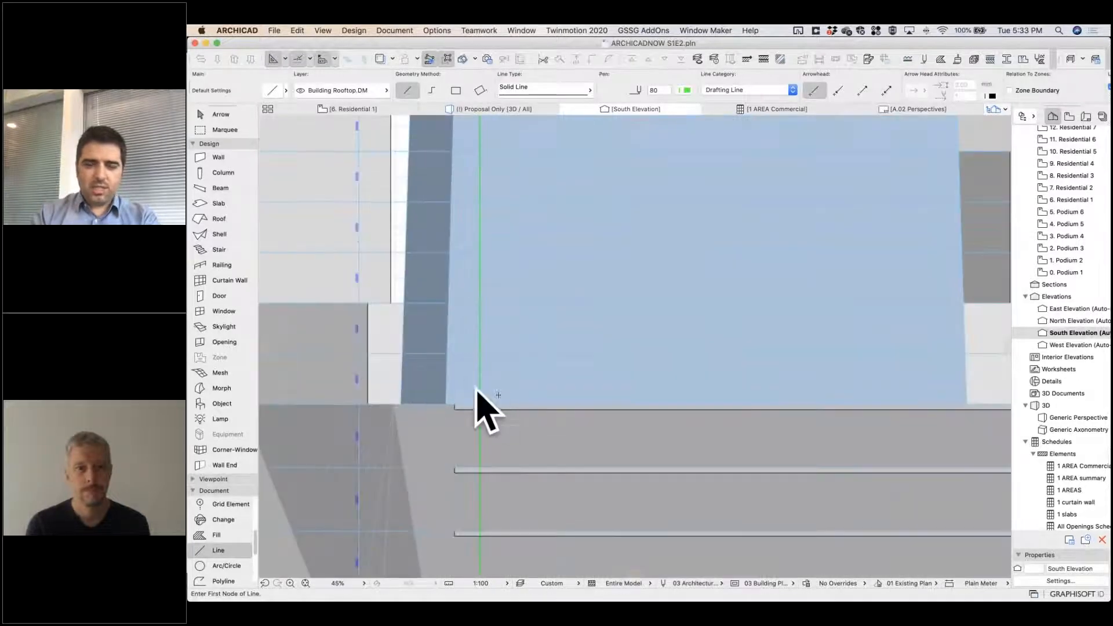
{"action": "left_click", "coordinate": [480, 405], "text": "shift"}
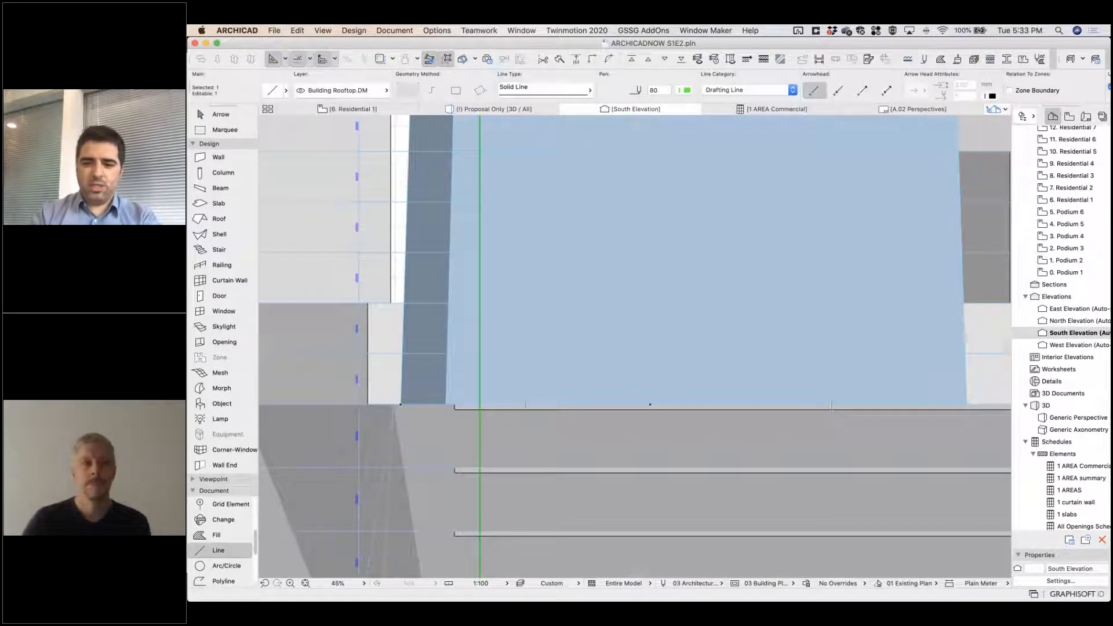
{"action": "key", "text": "Delete"}
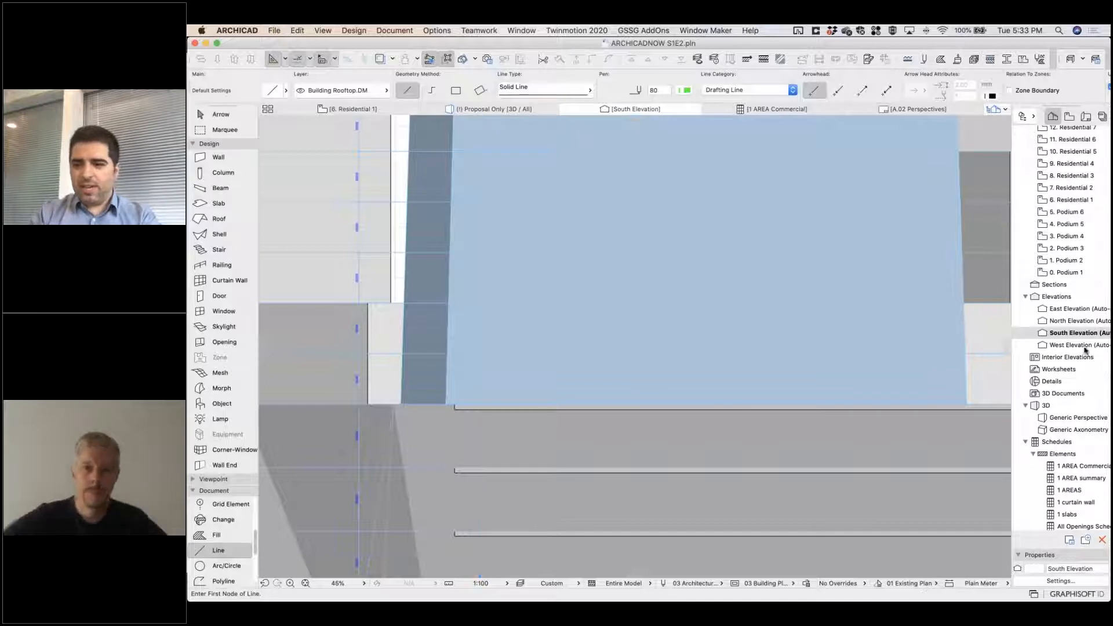
Add the Element ID field to the scheme of the AREA Commercial schedule.
{"action": "scroll", "coordinate": [1089, 414], "scroll_direction": "down", "scroll_amount": 2}
{"action": "double_click", "coordinate": [1079, 449]}
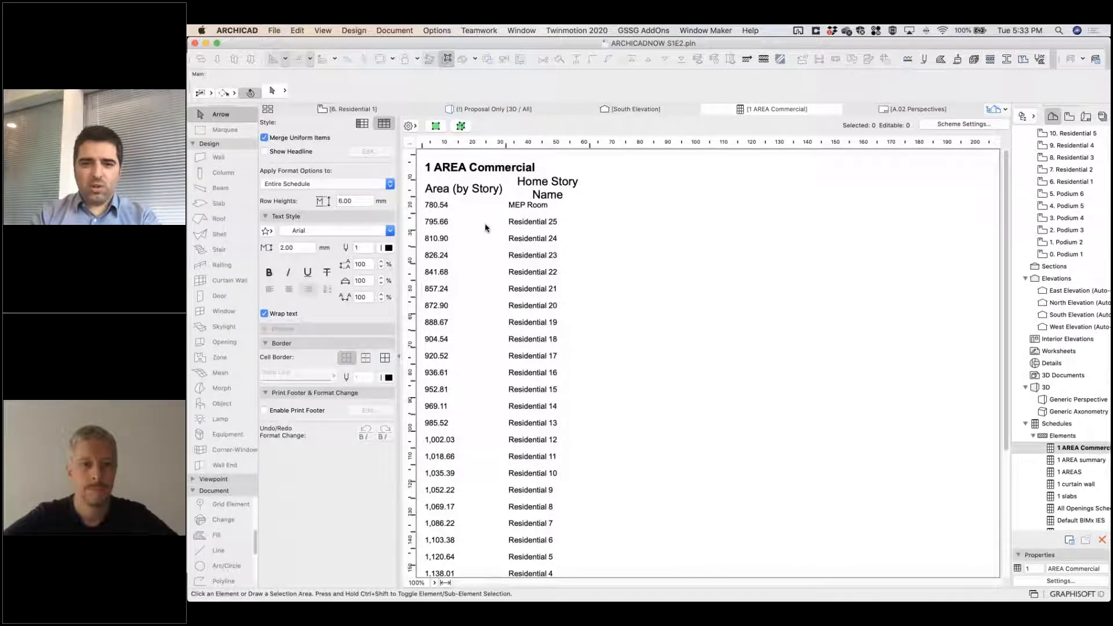
{"action": "scroll", "coordinate": [485, 228], "scroll_direction": "down", "scroll_amount": 5}
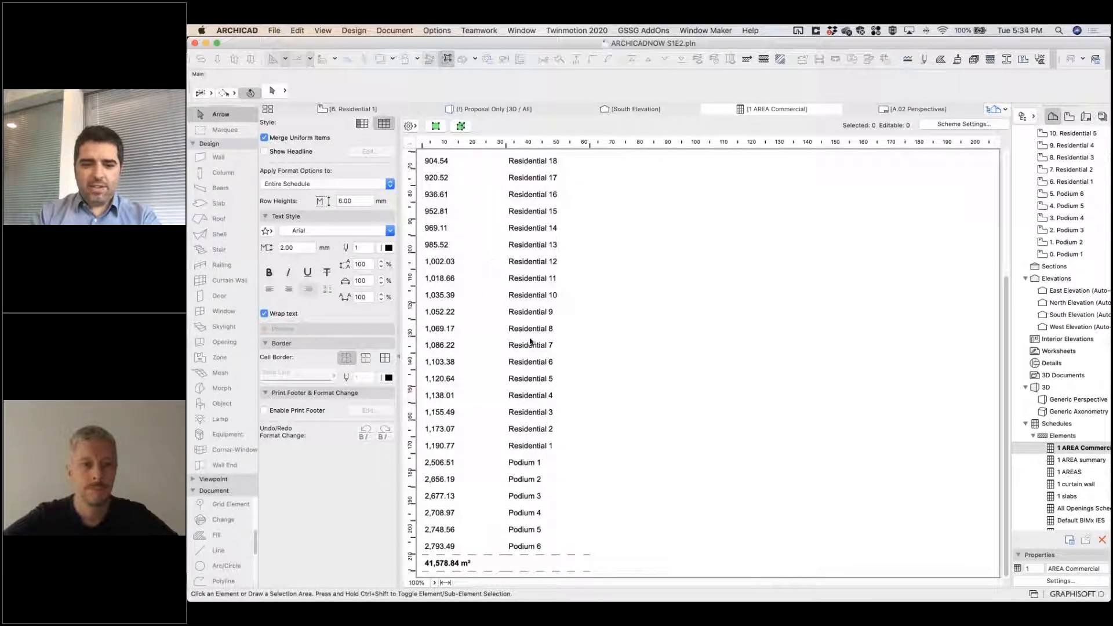
{"action": "left_click", "coordinate": [960, 125]}
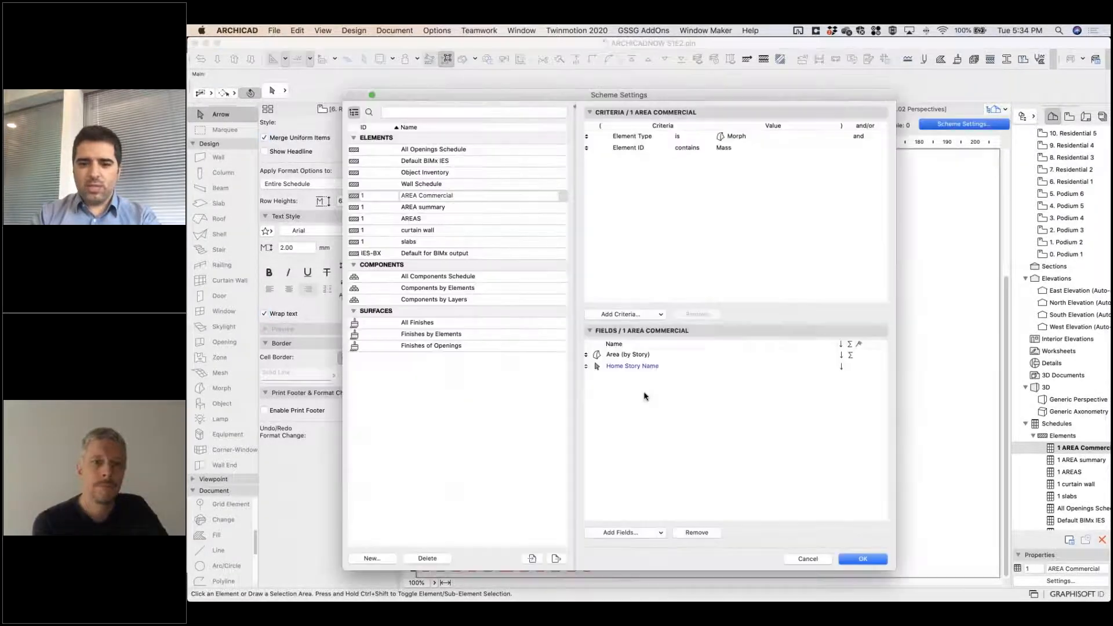
{"action": "left_click", "coordinate": [633, 532]}
{"action": "scroll", "coordinate": [498, 413], "scroll_direction": "down", "scroll_amount": 2}
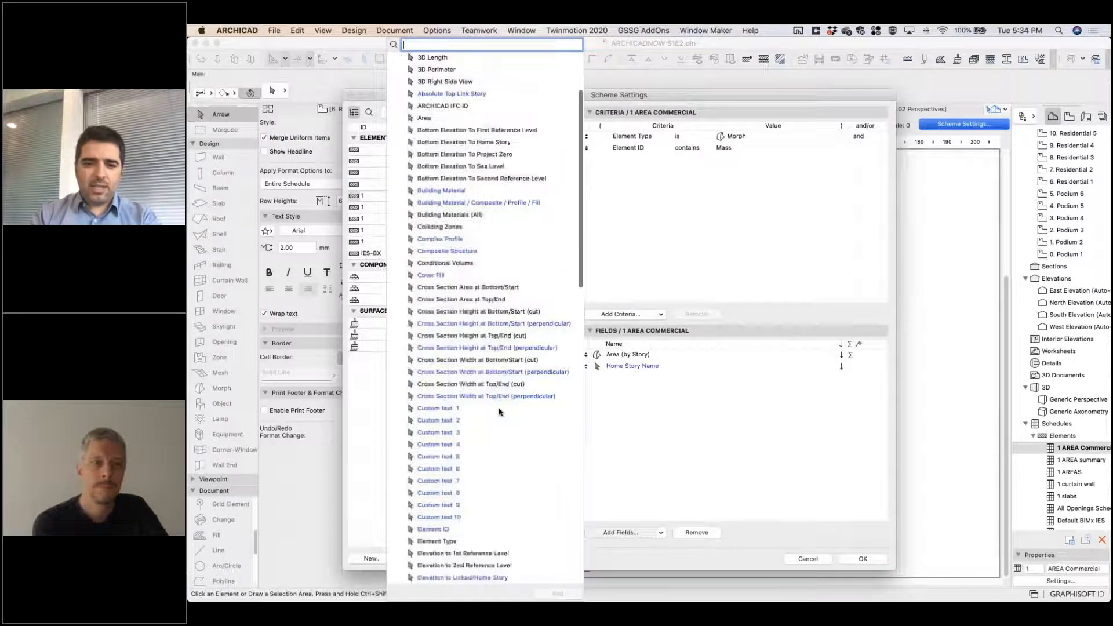
{"action": "scroll", "coordinate": [499, 411], "scroll_direction": "down", "scroll_amount": 3}
{"action": "scroll", "coordinate": [499, 411], "scroll_direction": "down", "scroll_amount": 1}
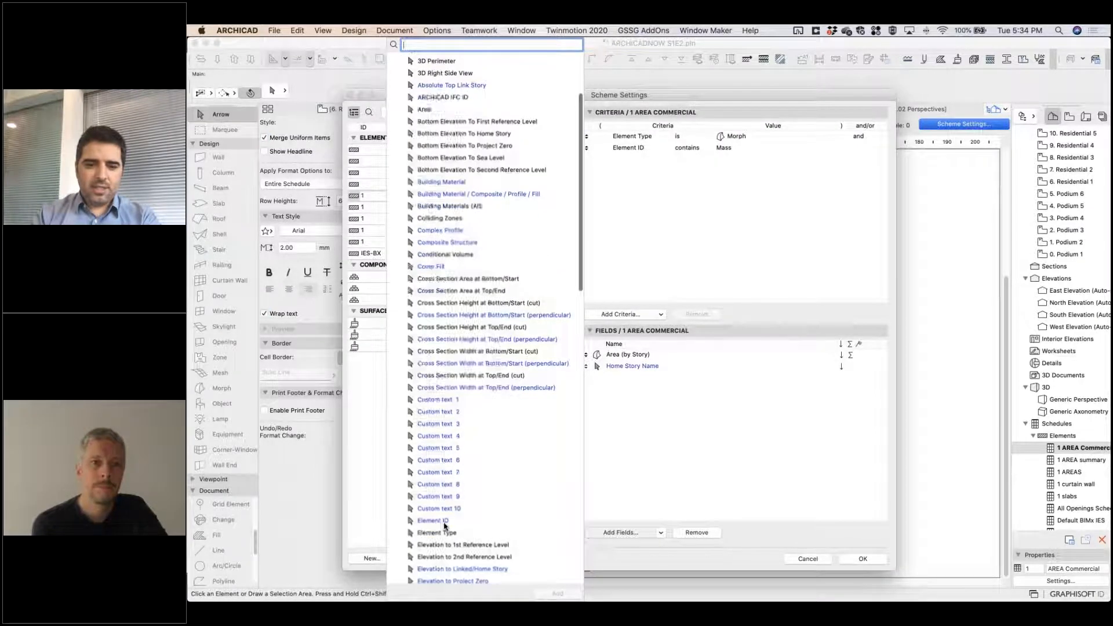
{"action": "double_click", "coordinate": [433, 521]}
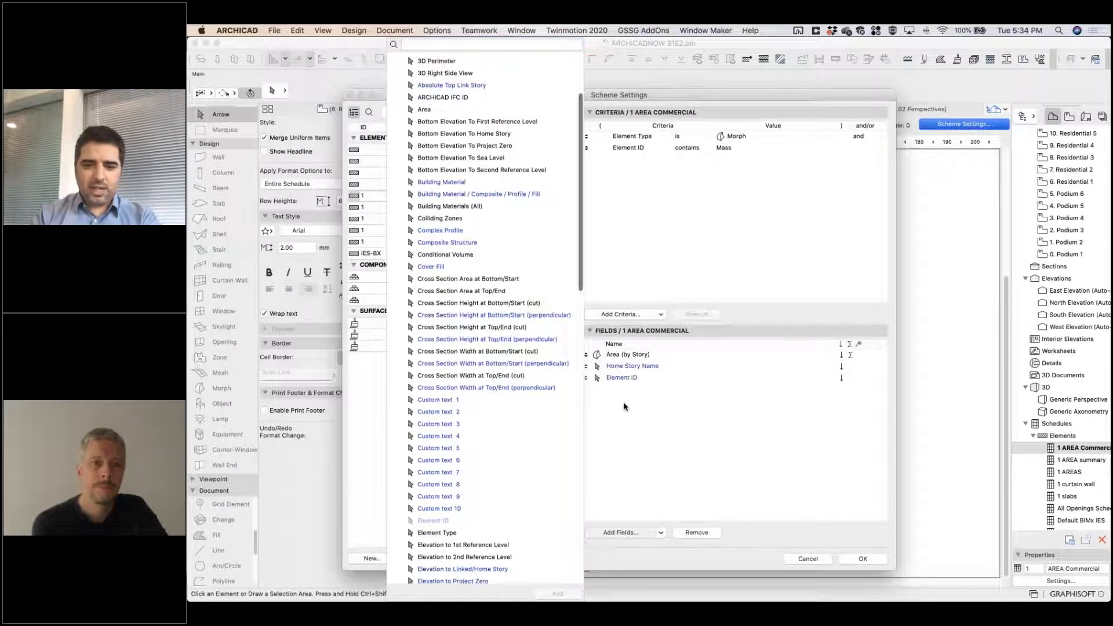
Flag Element ID for subtotals and reorder the schedule fields as Element ID, Home Story Name, Area (by Story).
{"action": "left_click", "coordinate": [860, 380]}
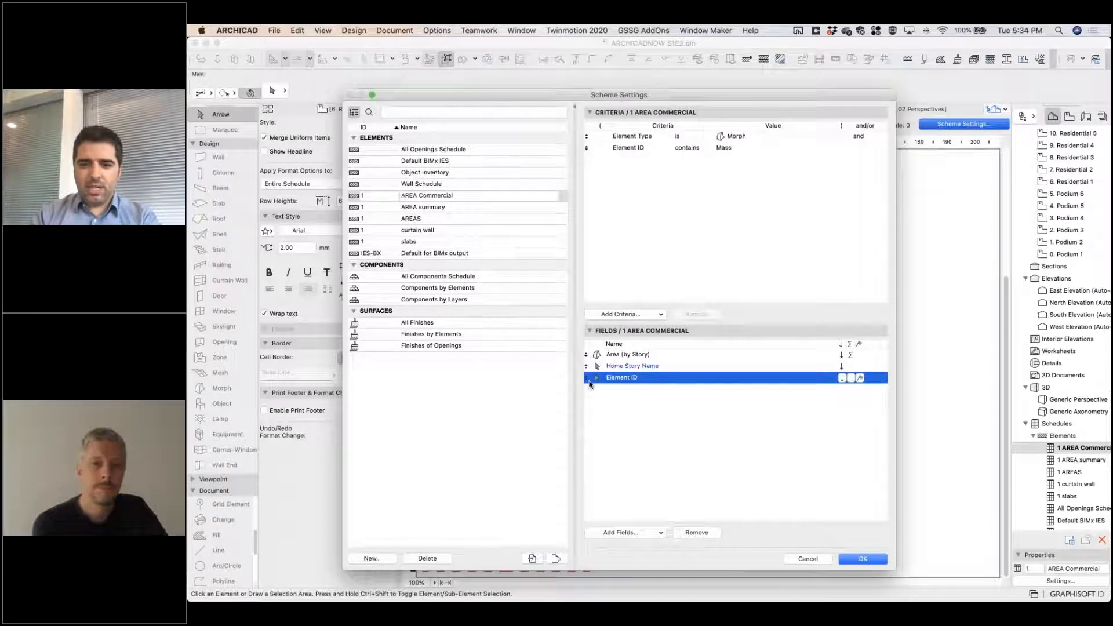
{"action": "left_click_drag", "start_coordinate": [586, 354], "coordinate": [586, 380]}
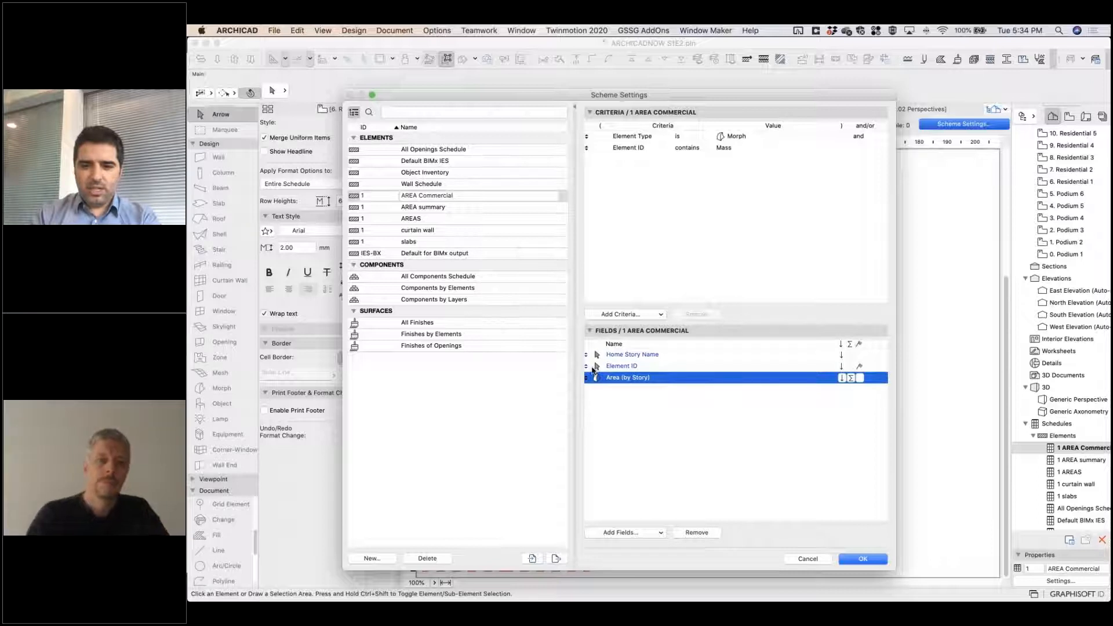
{"action": "left_click_drag", "start_coordinate": [592, 365], "coordinate": [589, 358]}
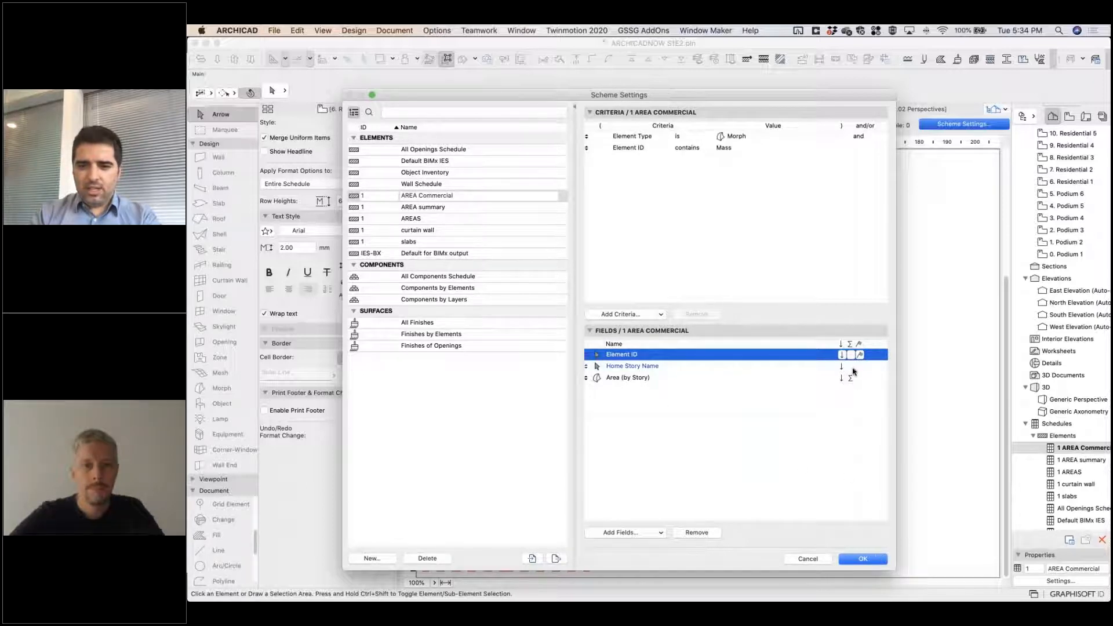
Turn on the total for the Element ID field and apply the scheme settings to the schedule.
{"action": "left_click", "coordinate": [851, 355]}
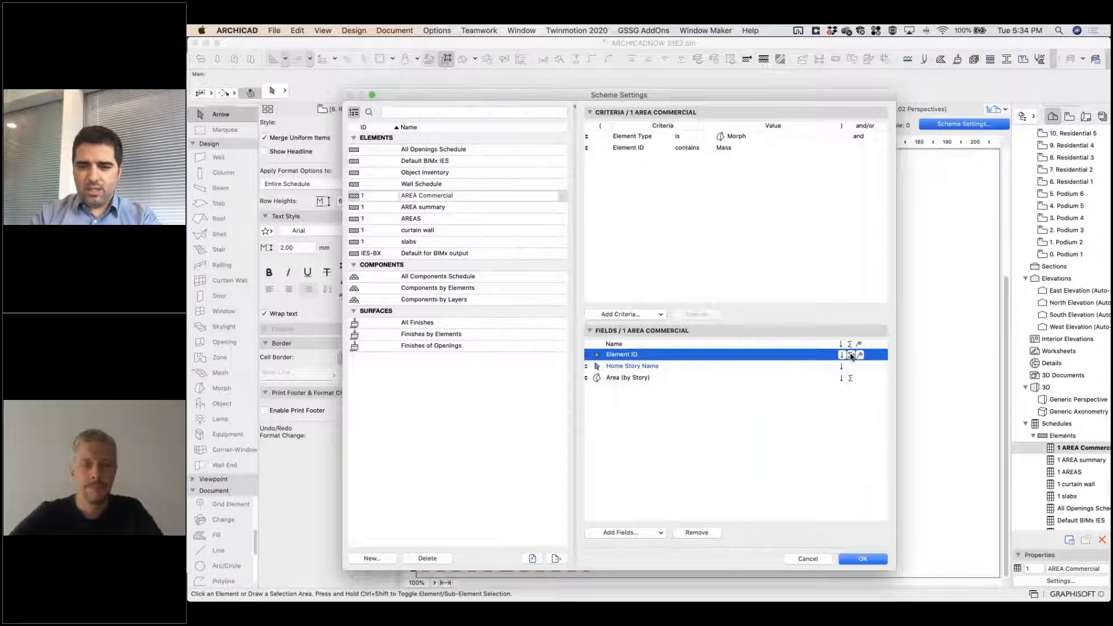
{"action": "left_click", "coordinate": [851, 355]}
{"action": "left_click", "coordinate": [849, 366]}
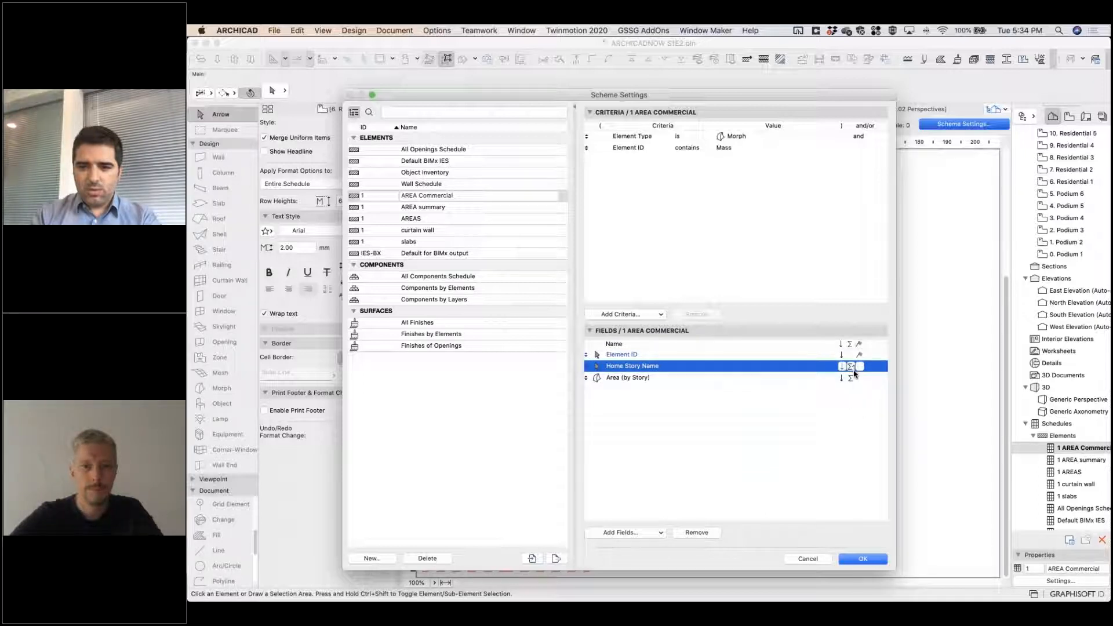
{"action": "left_click", "coordinate": [851, 355]}
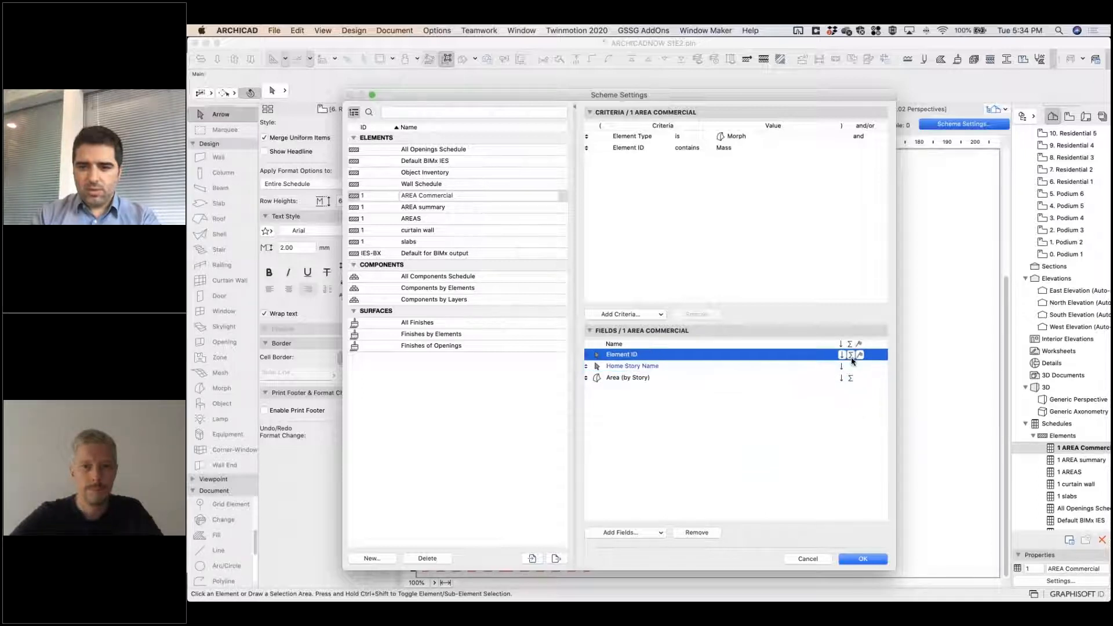
{"action": "left_click", "coordinate": [861, 559]}
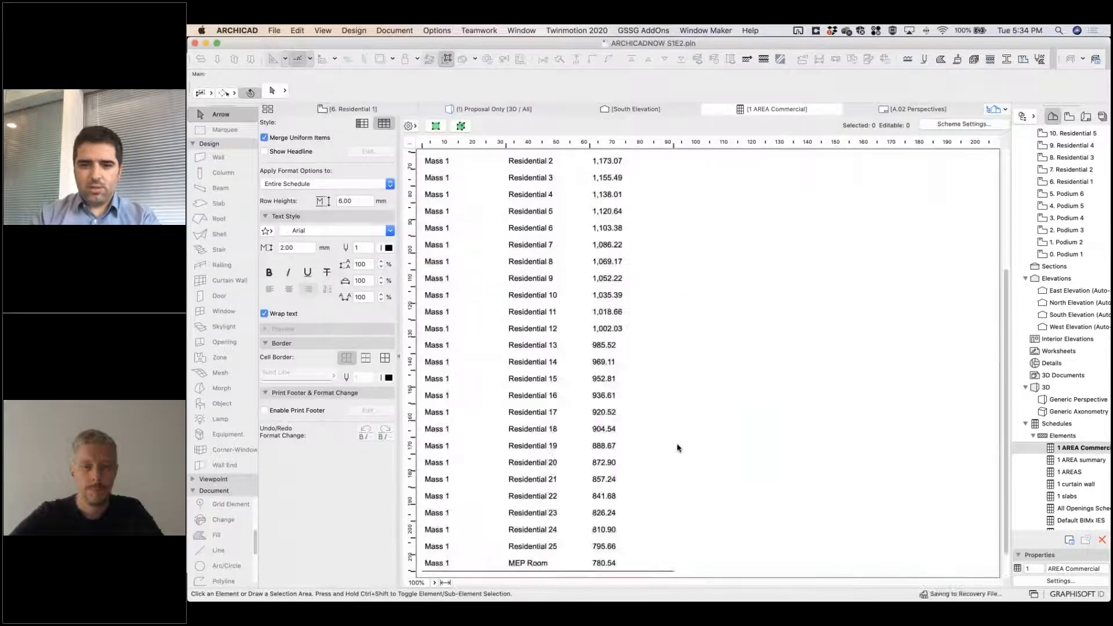
Review the per-story areas, the Mass and Mass 1 subtotals and the grand total, and return to the 6. Residential 1 plan.
{"action": "scroll", "coordinate": [585, 433], "scroll_direction": "up", "scroll_amount": 3}
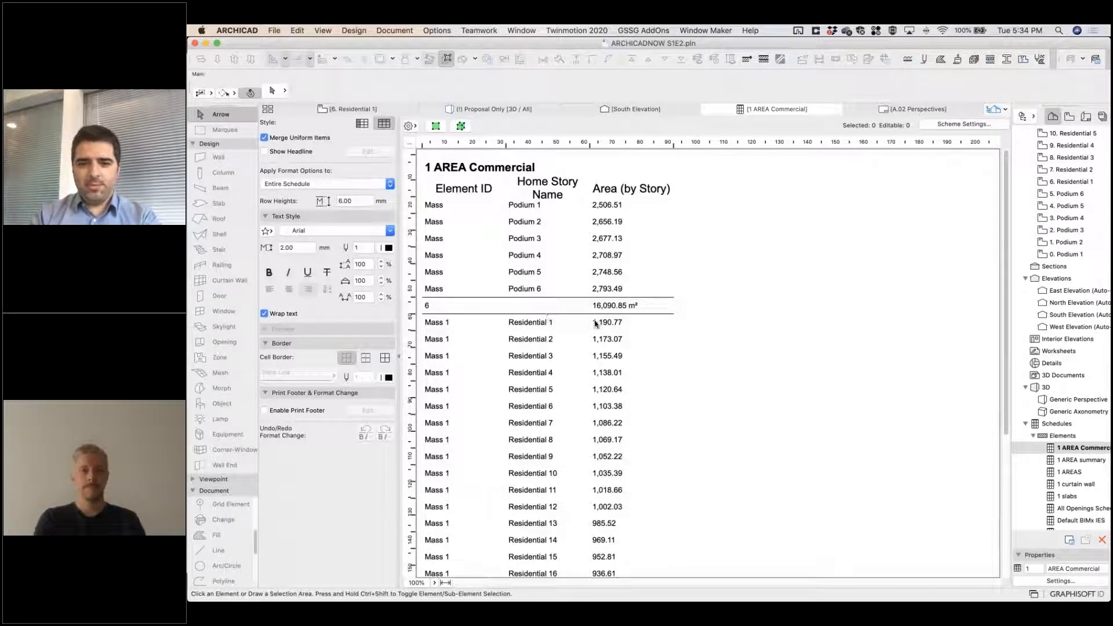
{"action": "scroll", "coordinate": [595, 324], "scroll_direction": "down", "scroll_amount": 5}
{"action": "scroll", "coordinate": [596, 313], "scroll_direction": "up", "scroll_amount": 5}
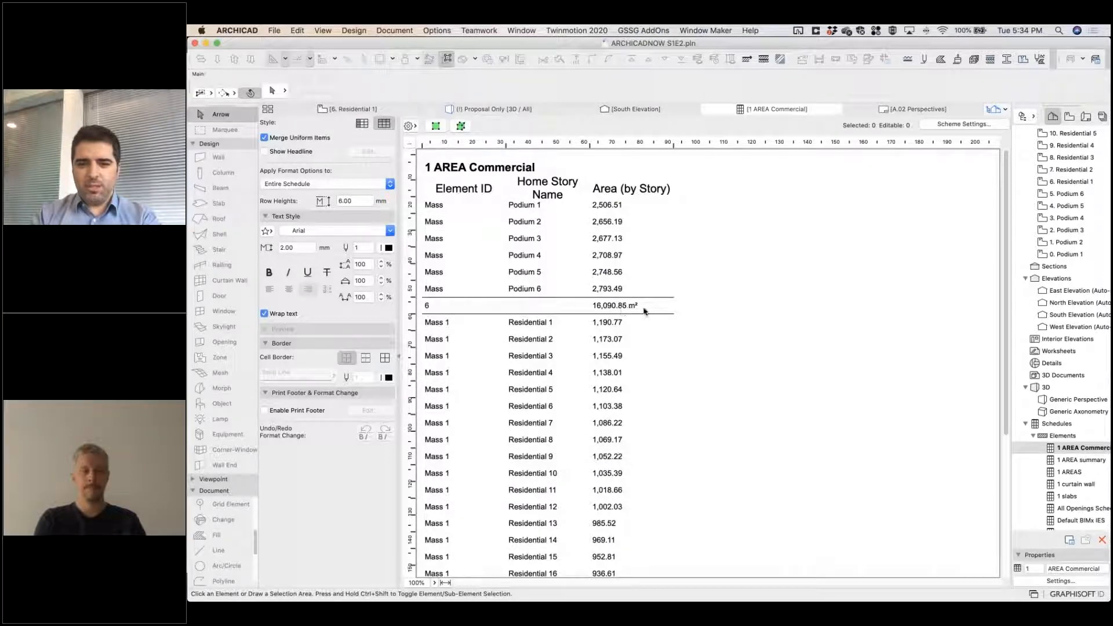
{"action": "scroll", "coordinate": [636, 316], "scroll_direction": "down", "scroll_amount": 3}
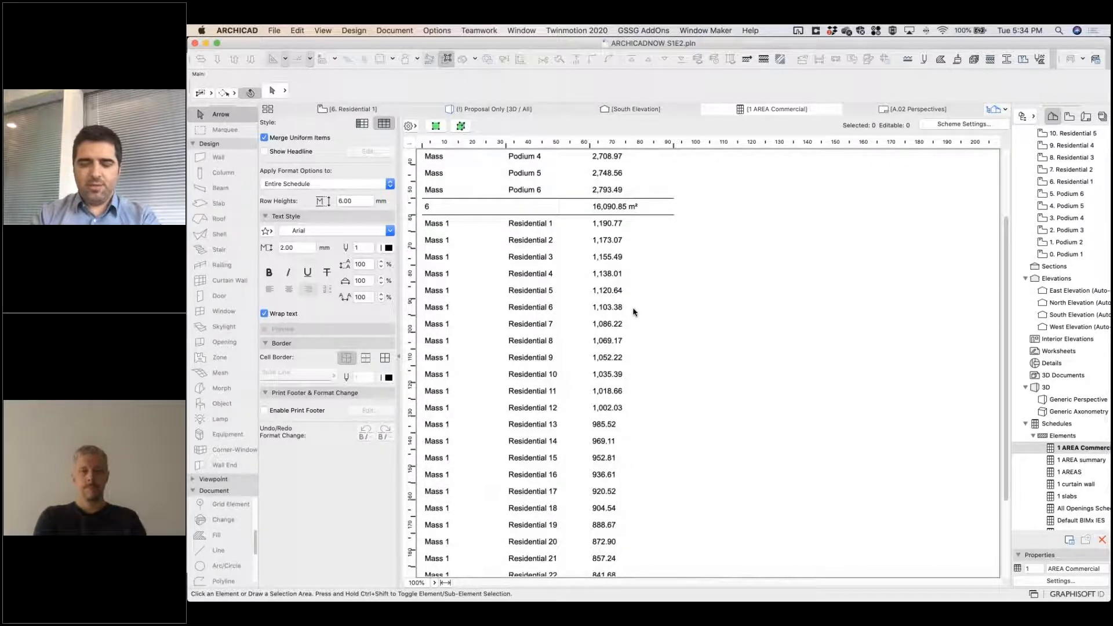
{"action": "scroll", "coordinate": [626, 311], "scroll_direction": "up", "scroll_amount": 3}
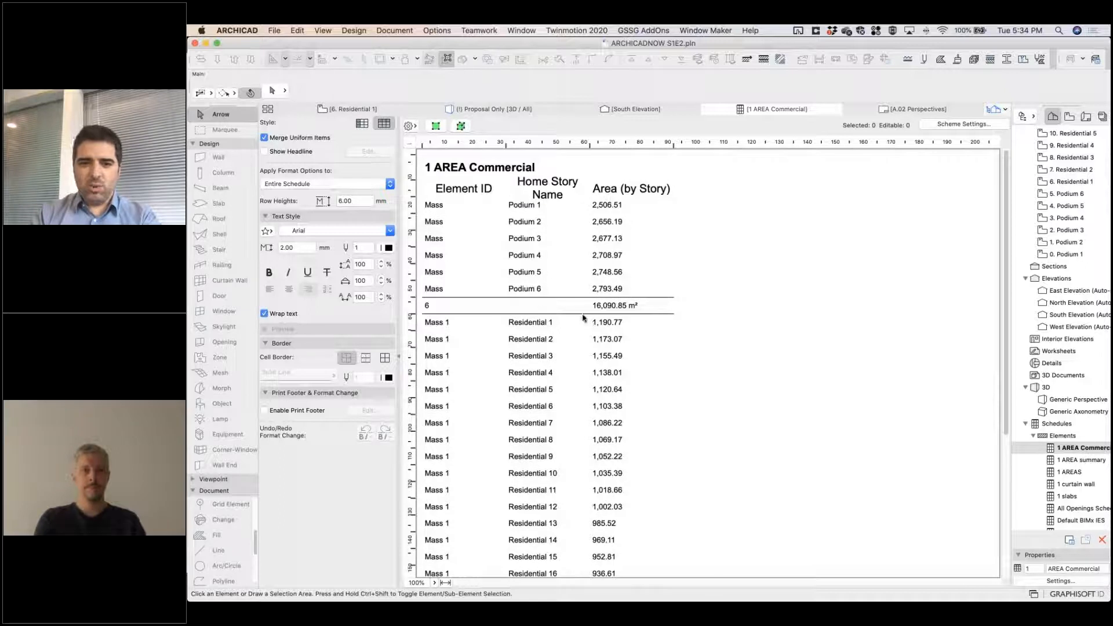
{"action": "scroll", "coordinate": [583, 317], "scroll_direction": "down", "scroll_amount": 5}
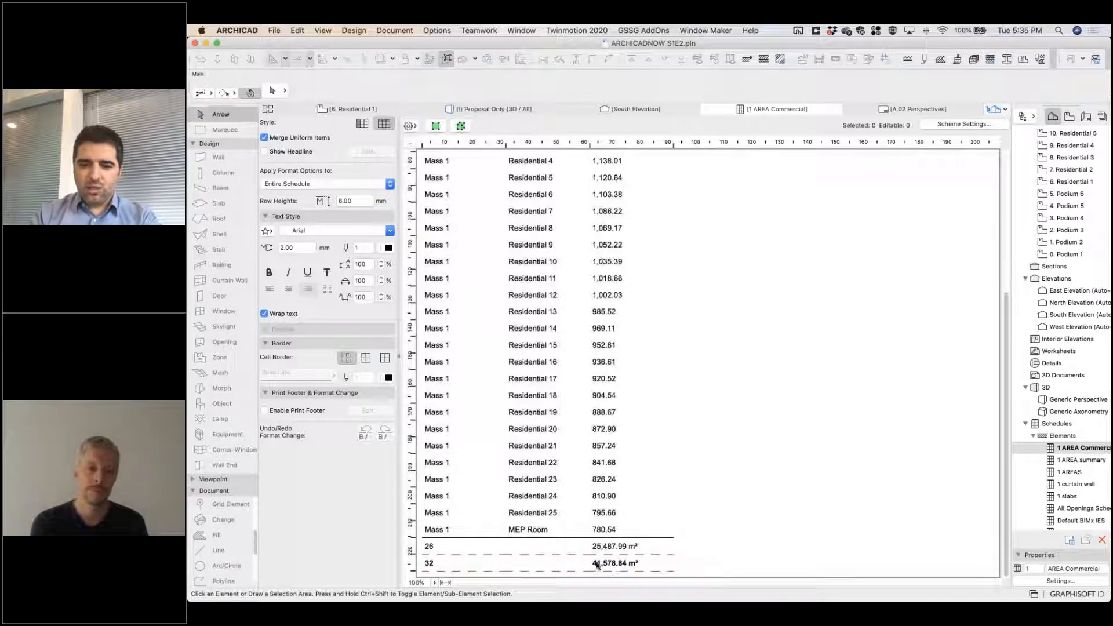
{"action": "left_click", "coordinate": [479, 111]}
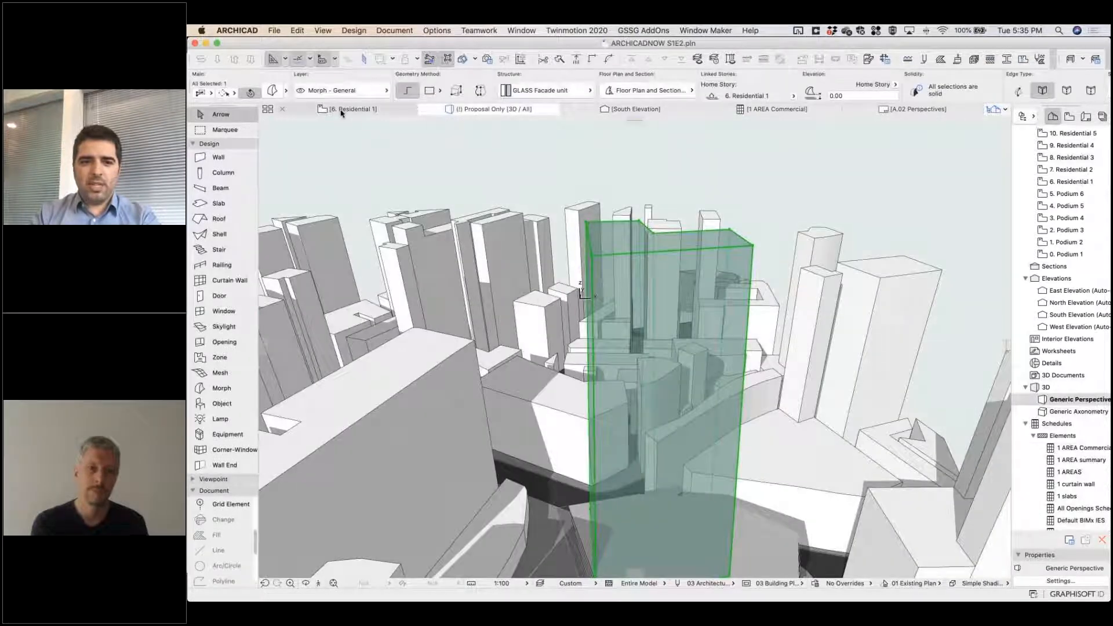
{"action": "left_click", "coordinate": [347, 110]}
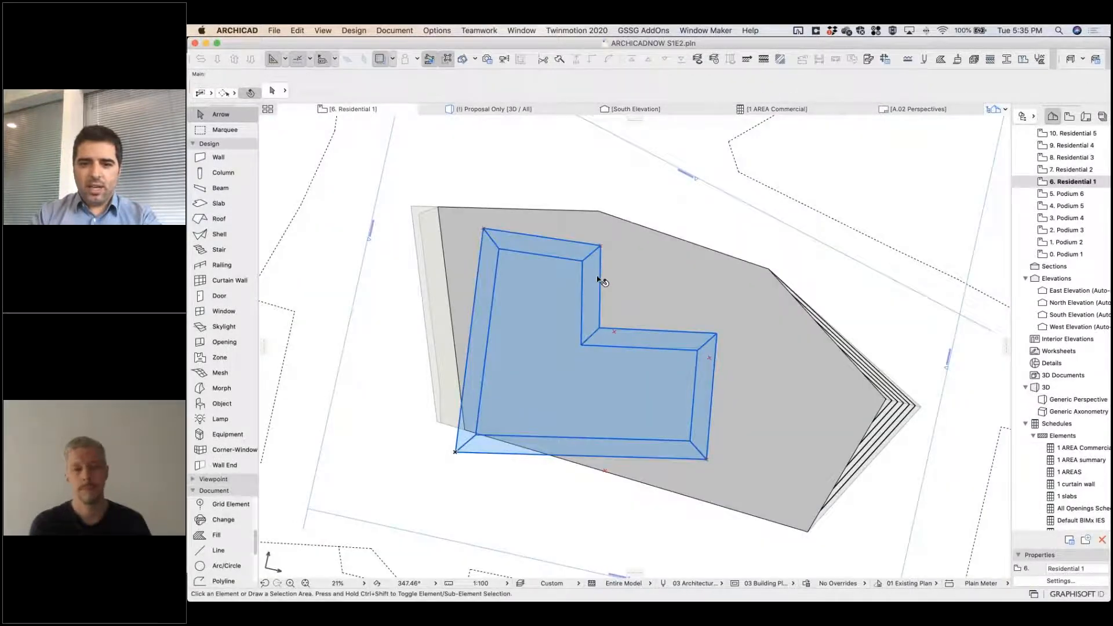
Offset the outer base outline of the L-shaped residential morph slightly inward and check the updated residential areas in the AREA Commercial schedule.
{"action": "scroll", "coordinate": [601, 277], "scroll_direction": "up", "scroll_amount": 5}
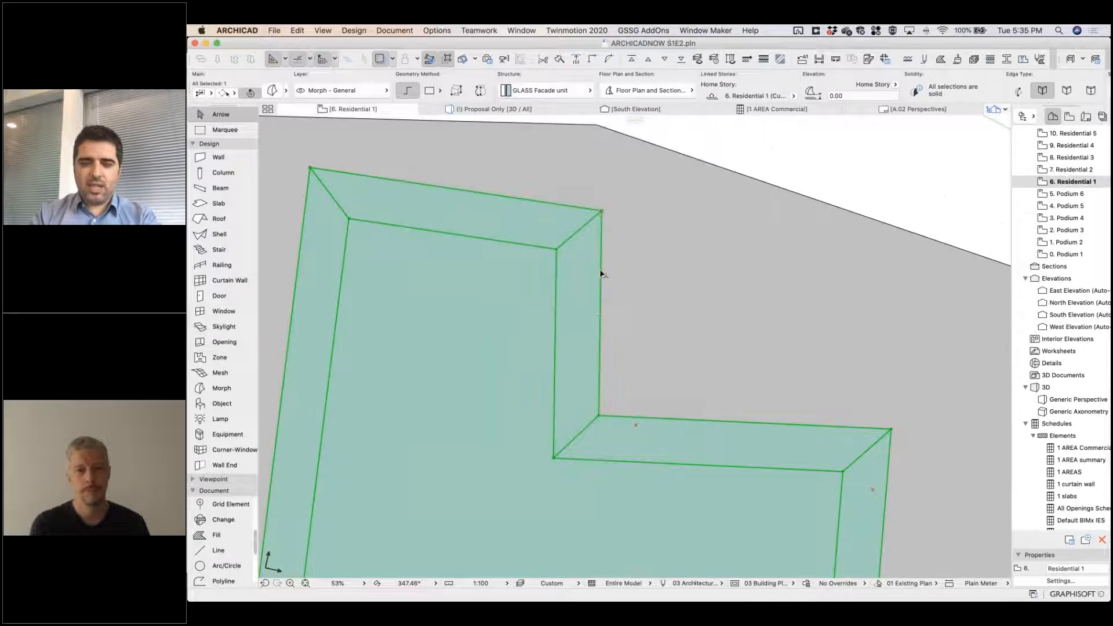
{"action": "left_click", "coordinate": [601, 211]}
{"action": "left_click", "coordinate": [785, 328]}
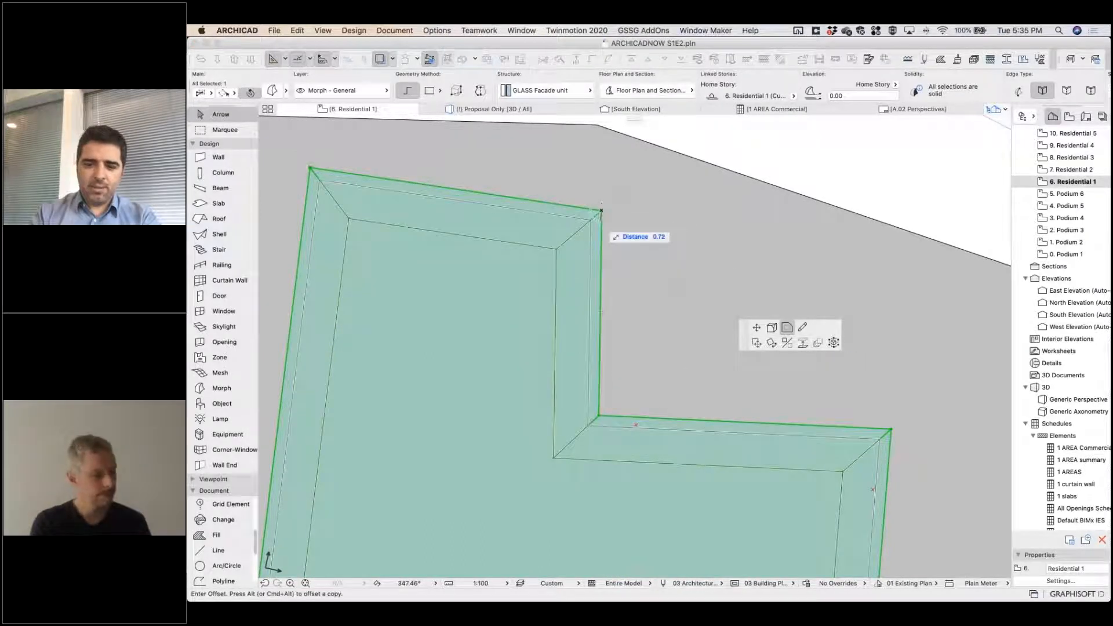
{"action": "left_click", "coordinate": [607, 214]}
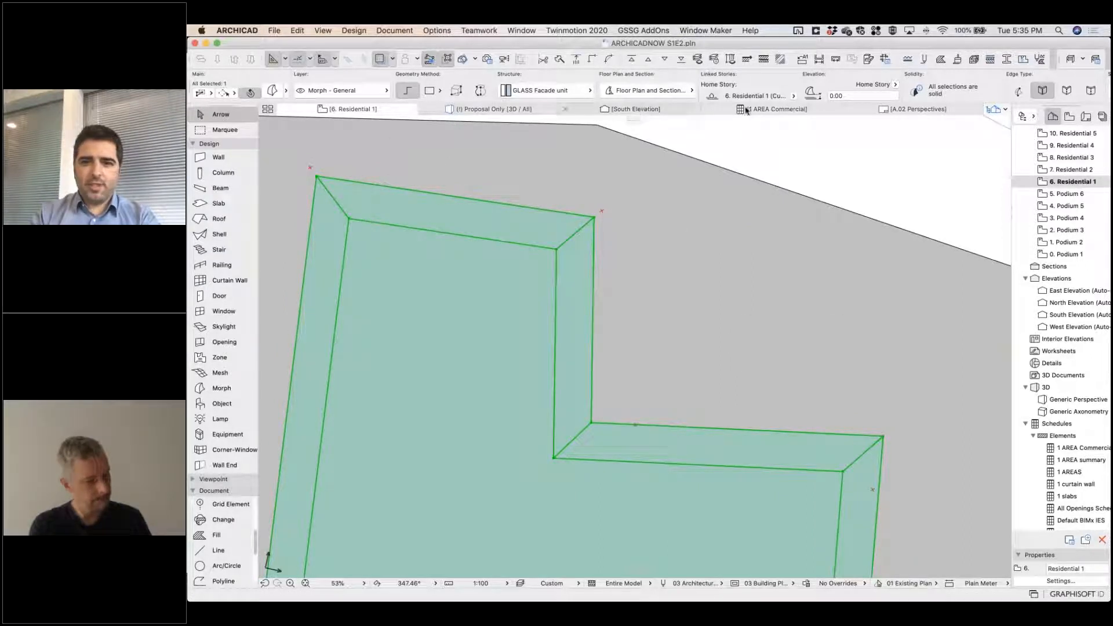
{"action": "left_click", "coordinate": [766, 110]}
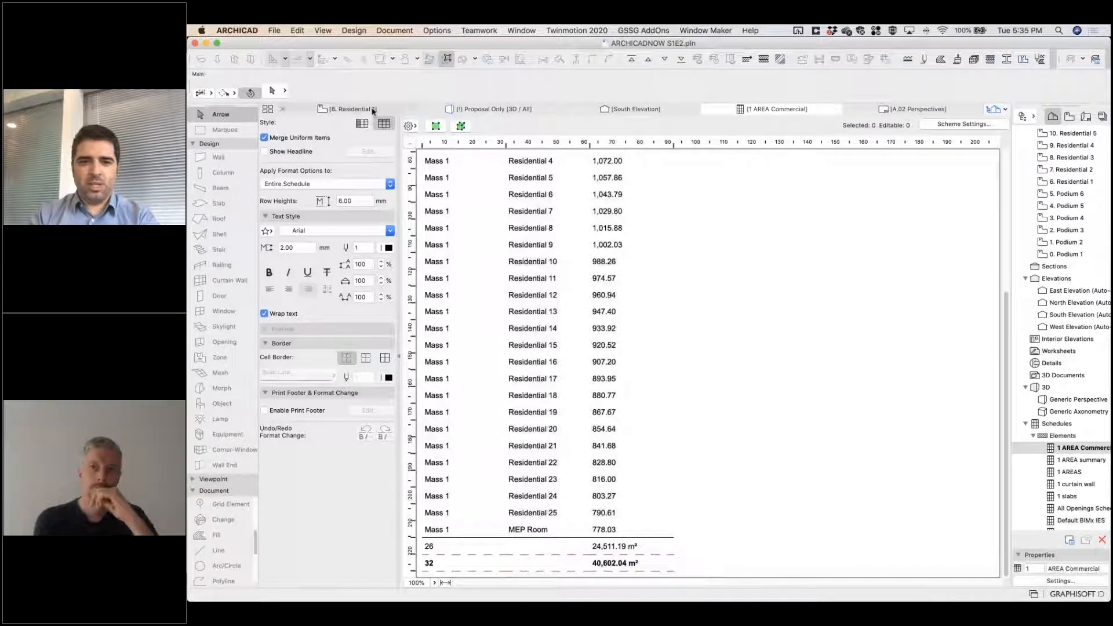
{"action": "left_click", "coordinate": [404, 112]}
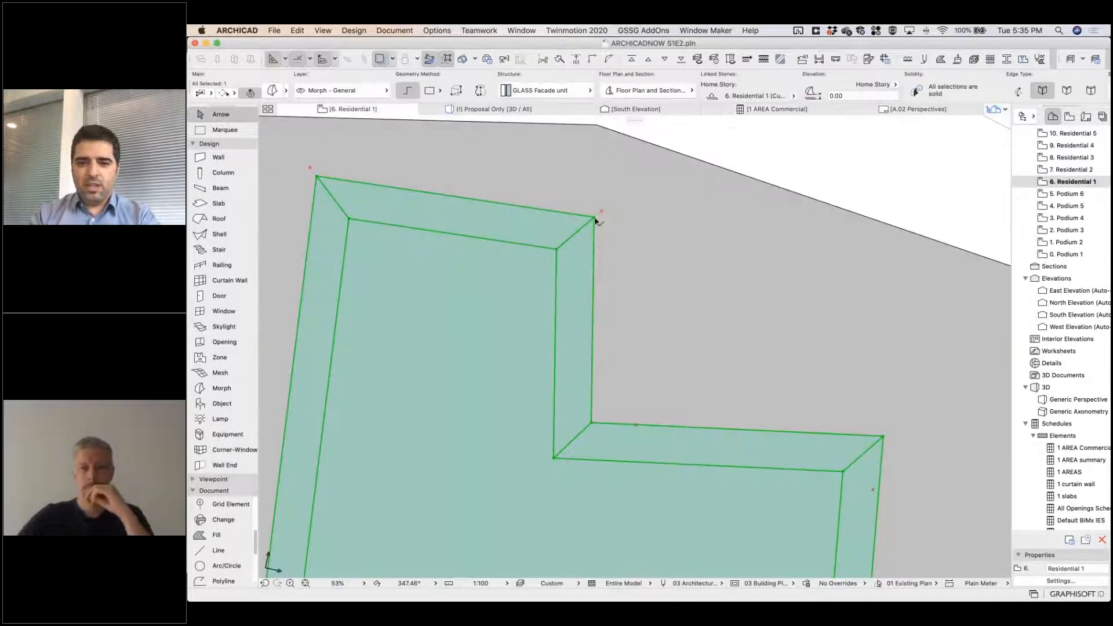
Offset the residential morph's base outline slightly back outward and review the residential subtotal and grand total in the AREA Commercial schedule.
{"action": "left_click", "coordinate": [595, 218]}
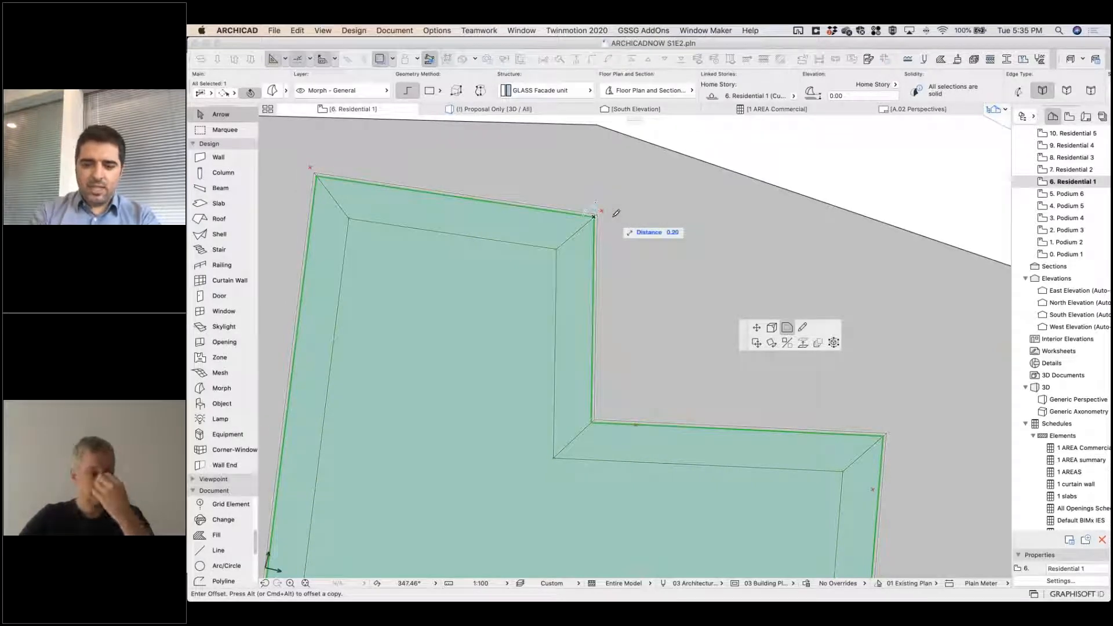
{"action": "left_click", "coordinate": [614, 215]}
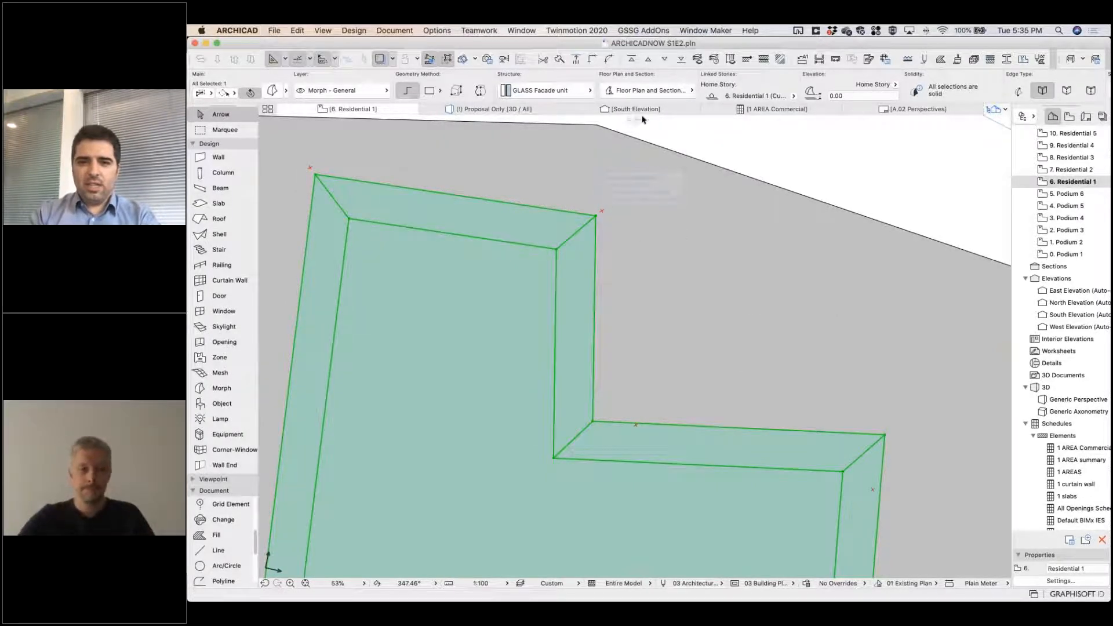
{"action": "left_click", "coordinate": [782, 110]}
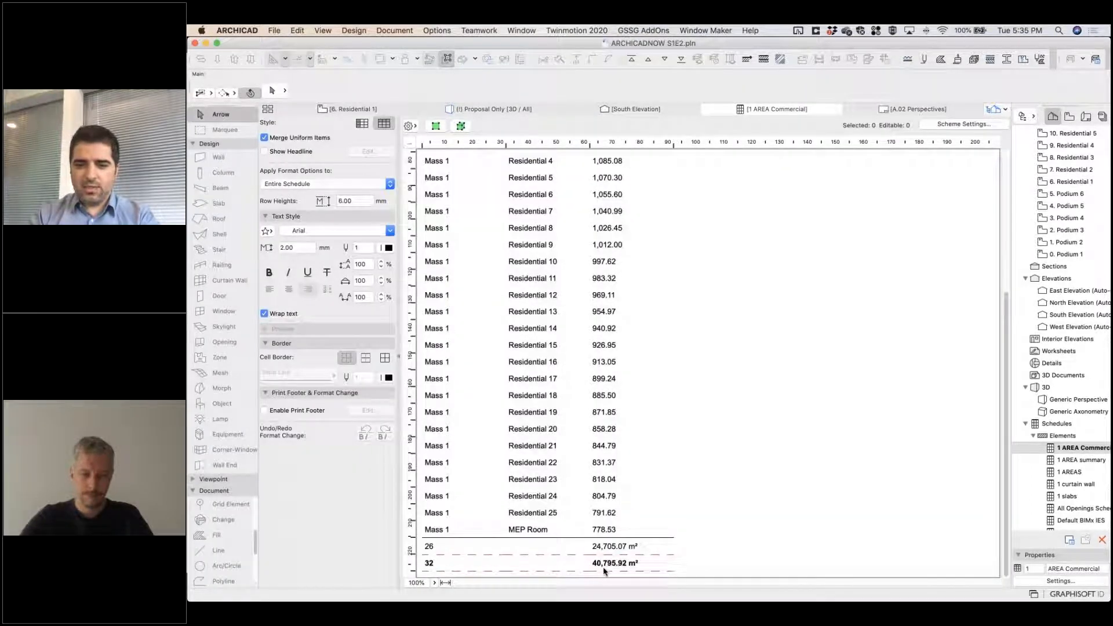
{"action": "left_click", "coordinate": [348, 110]}
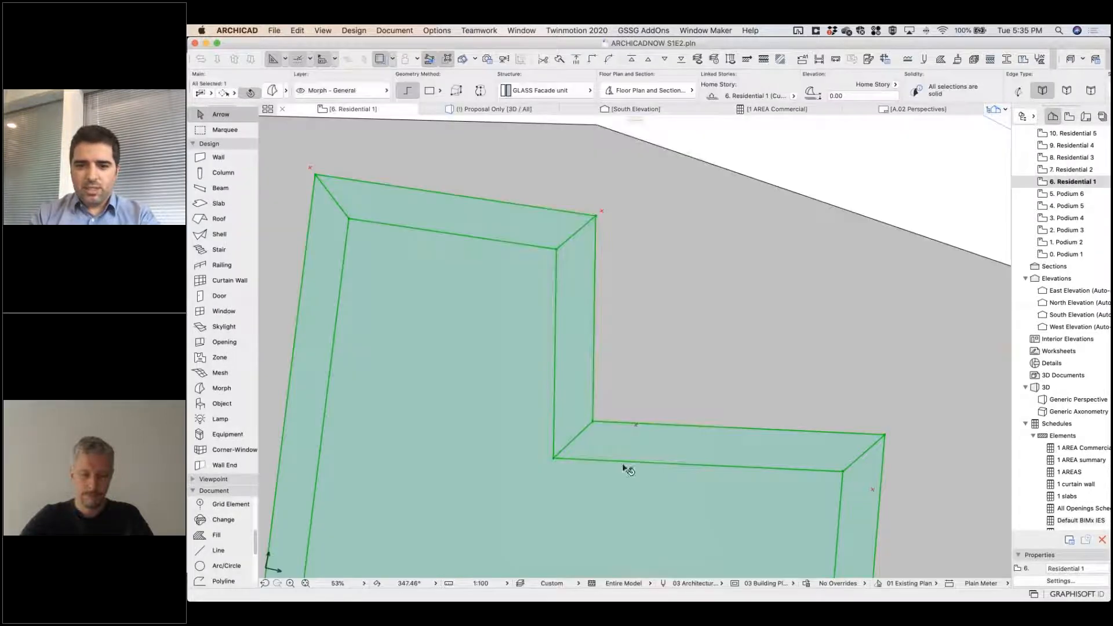
Offset the residential morph's base outline outward by 0.1 m, compare the schedule totals again, and deselect the morph in the plan.
{"action": "left_click", "coordinate": [596, 417]}
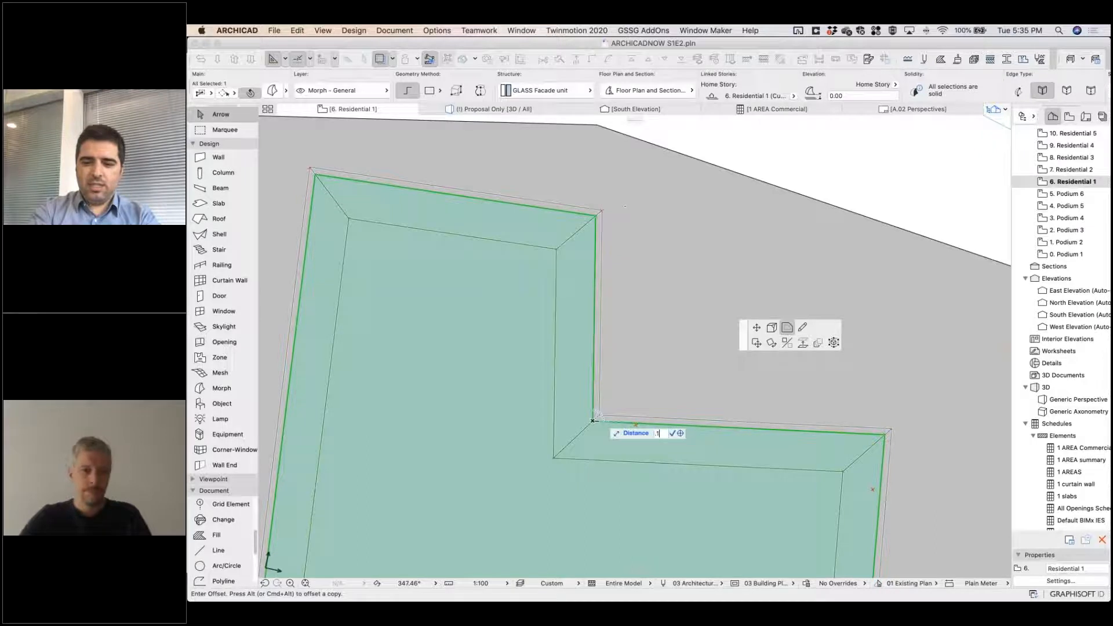
{"action": "left_click", "coordinate": [603, 414]}
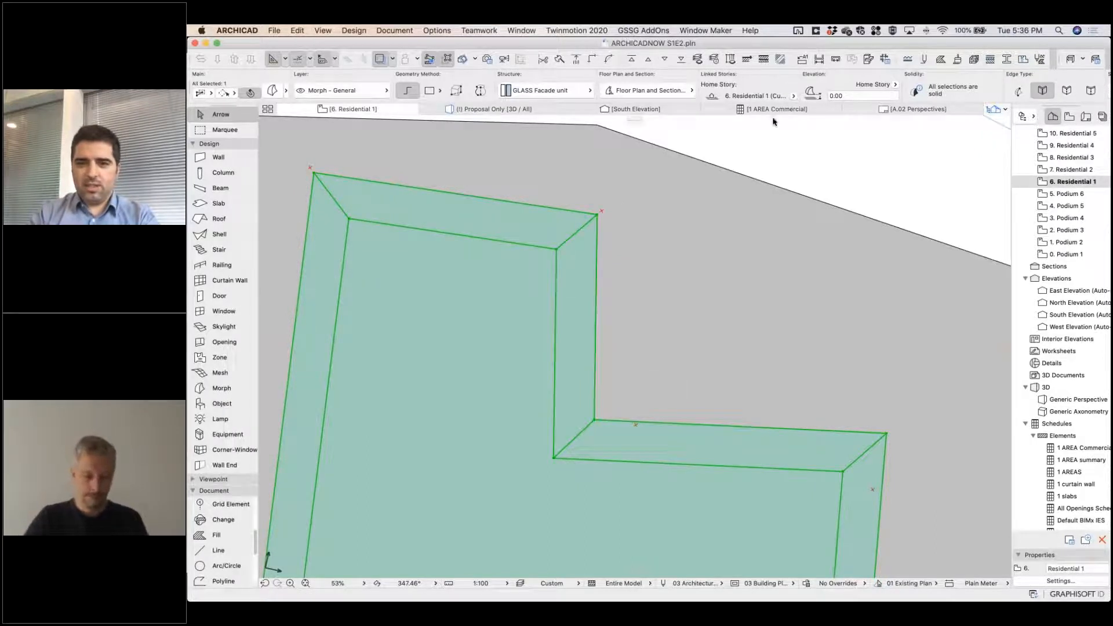
{"action": "left_click", "coordinate": [719, 108]}
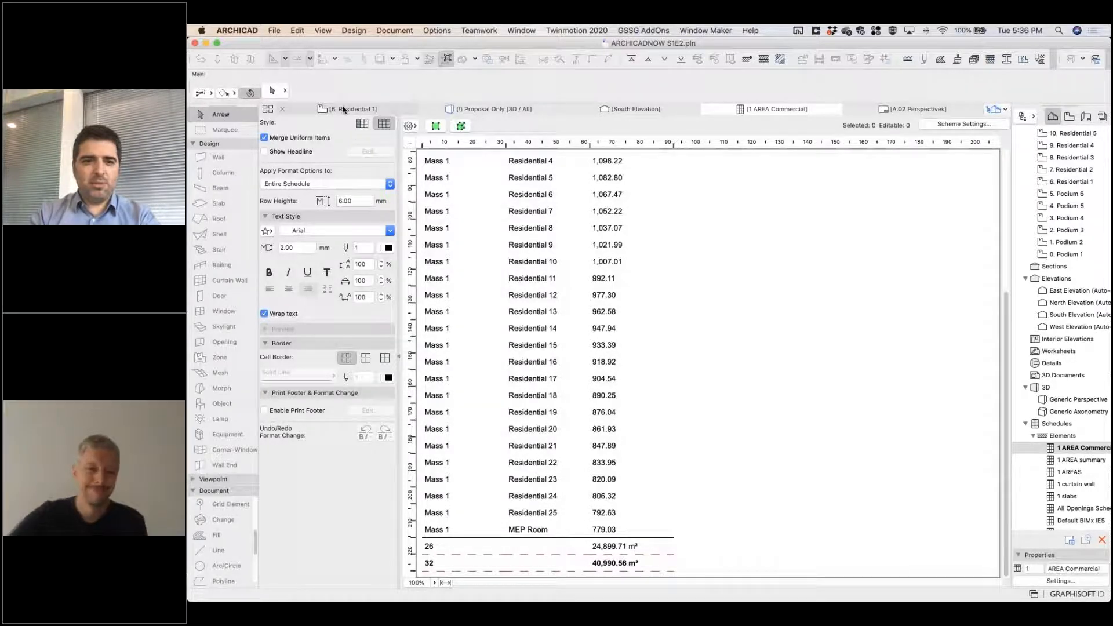
{"action": "key", "text": "Escape"}
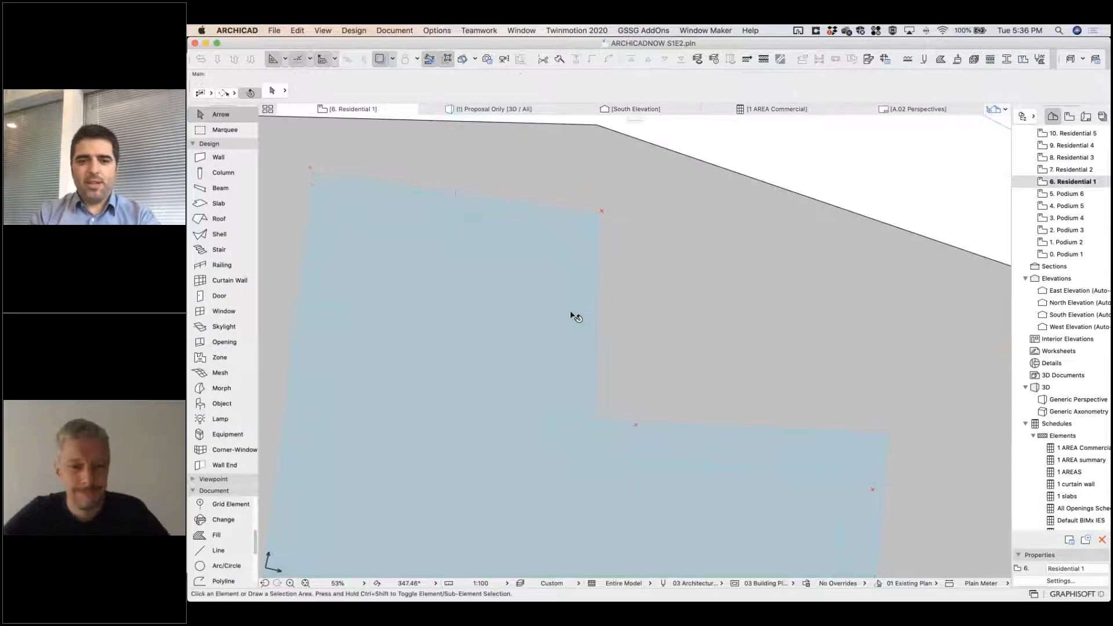
Set the Slab tool to the Tower favorite and show the hidden Building Tower.DM layer.
{"action": "scroll", "coordinate": [571, 312], "scroll_direction": "down", "scroll_amount": 5}
{"action": "middle_click_drag", "start_coordinate": [570, 312], "coordinate": [591, 246]}
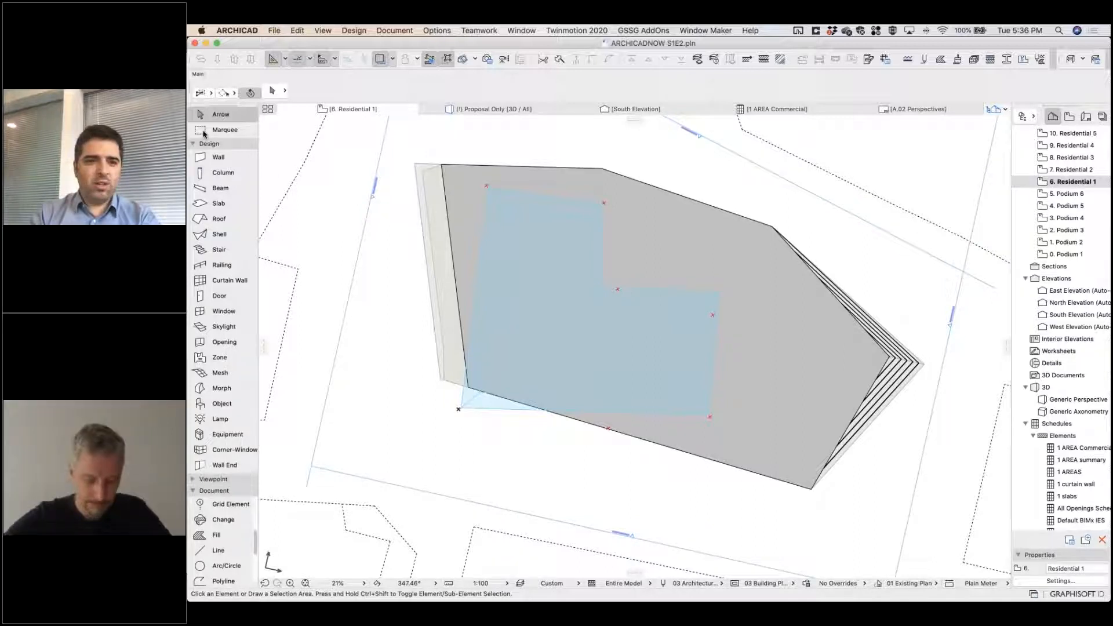
{"action": "left_click", "coordinate": [219, 203]}
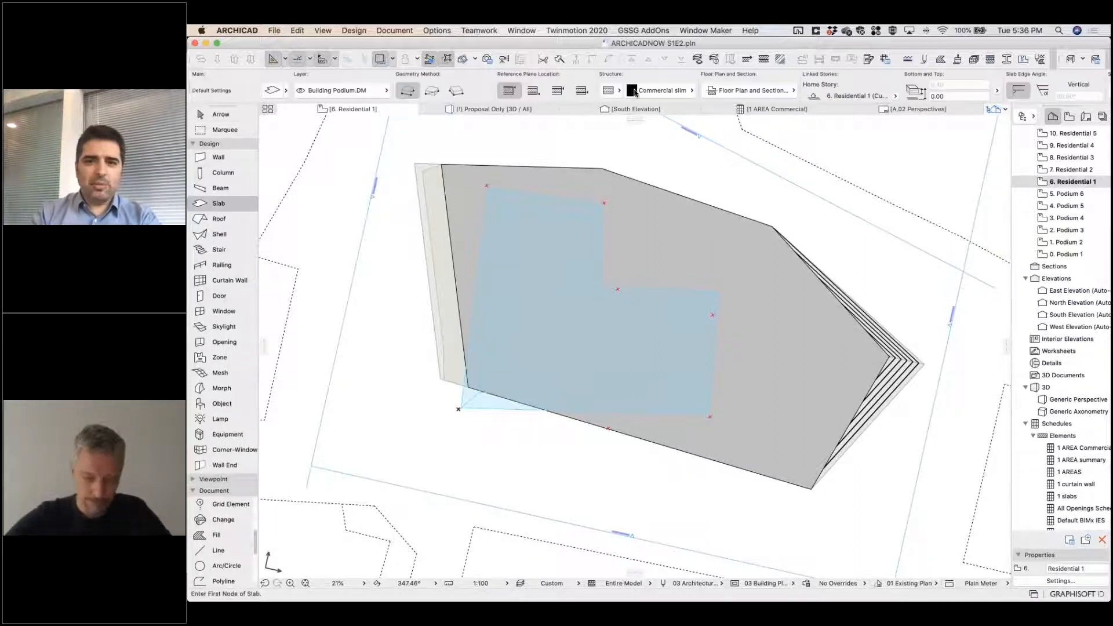
{"action": "left_click", "coordinate": [286, 91]}
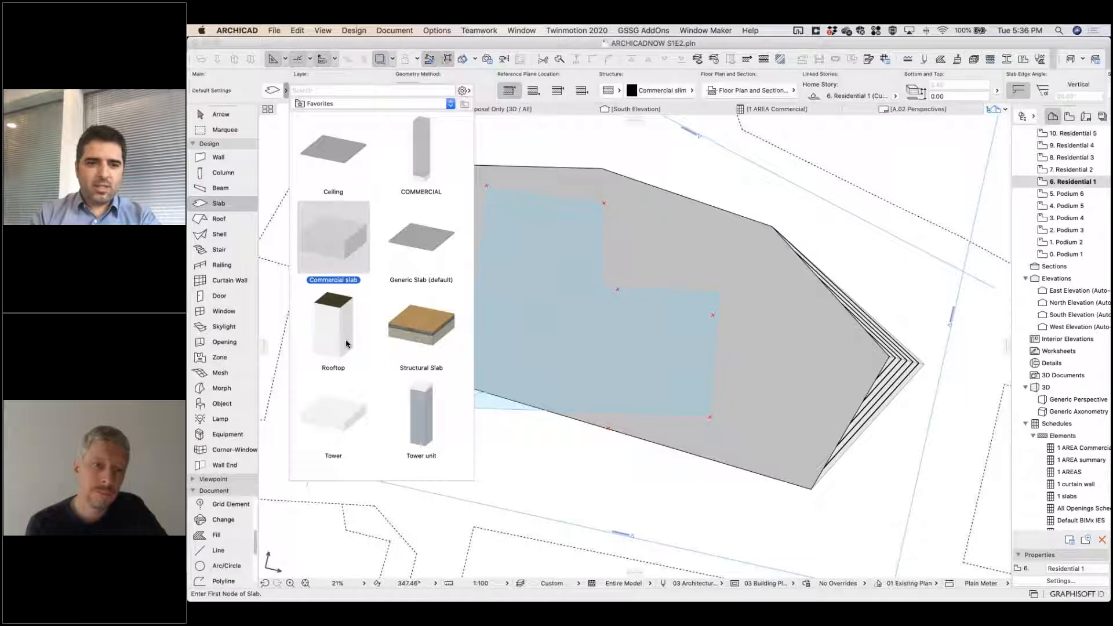
{"action": "left_click", "coordinate": [348, 417]}
{"action": "left_click", "coordinate": [458, 408]}
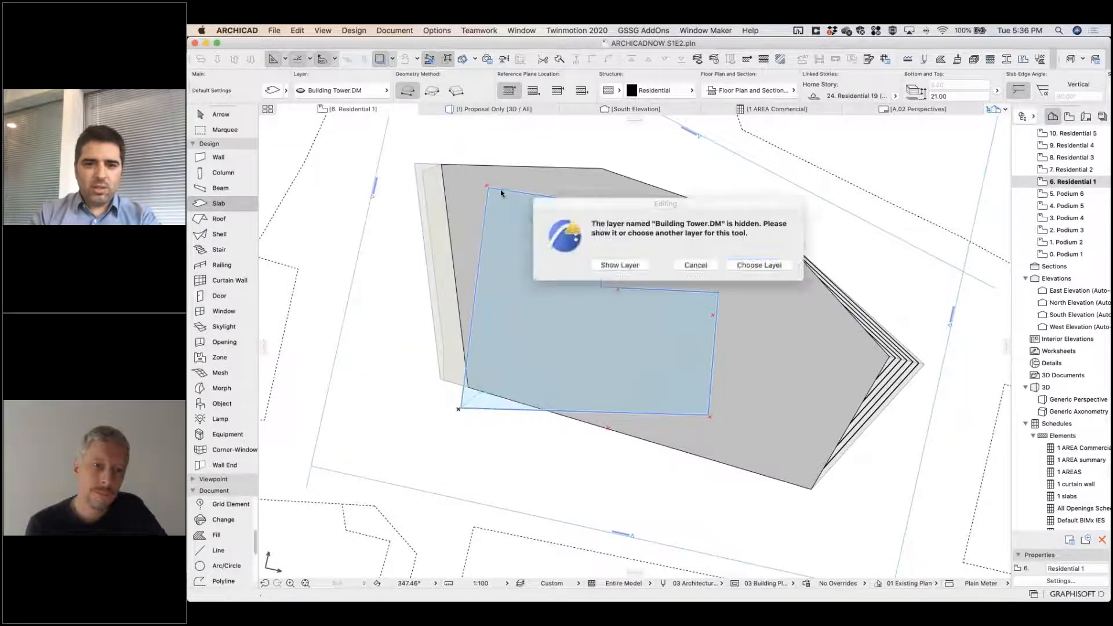
{"action": "left_click", "coordinate": [641, 268]}
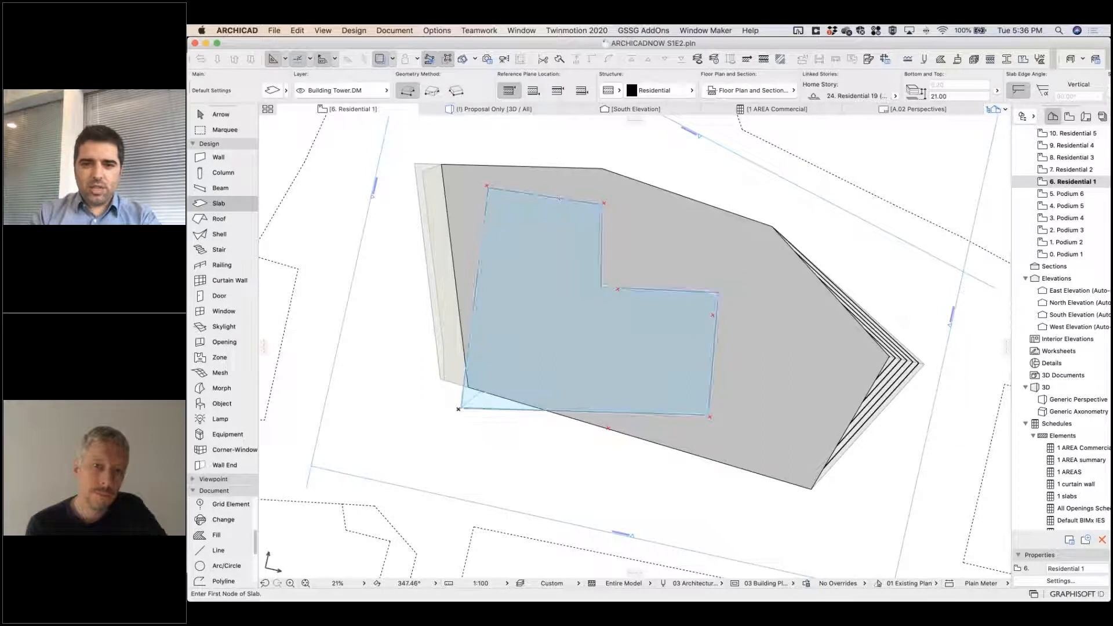
Draw a six-corner L-shaped tower slab by tracing the residential mass's base outline, about 37 m by 41 m along its longest edges.
{"action": "left_click", "coordinate": [595, 206]}
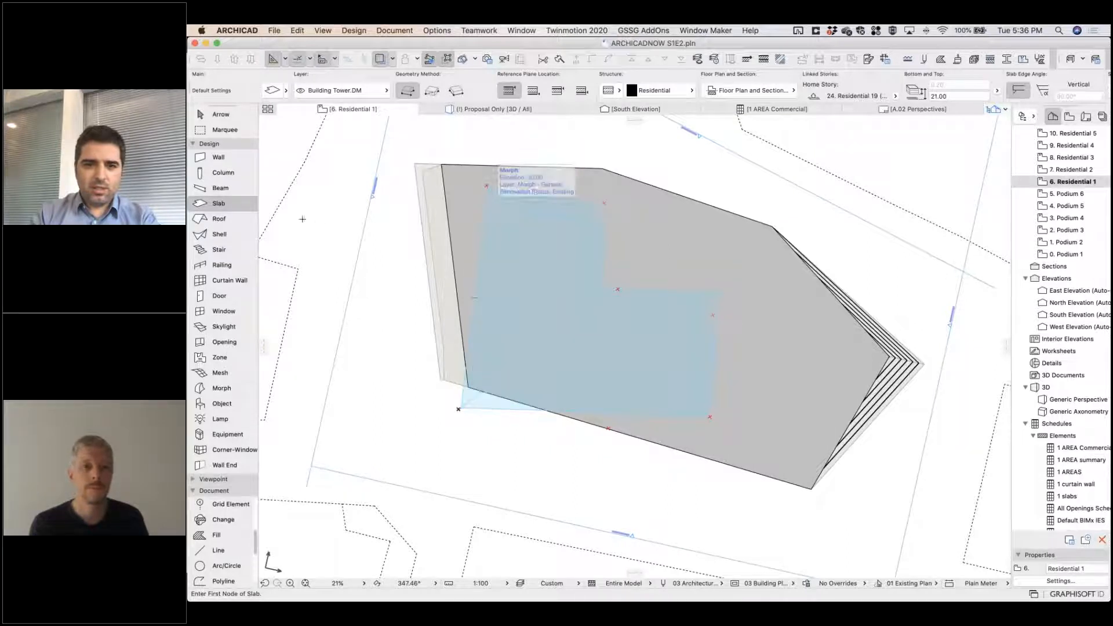
{"action": "key", "text": "super+a"}
{"action": "key", "text": "Escape"}
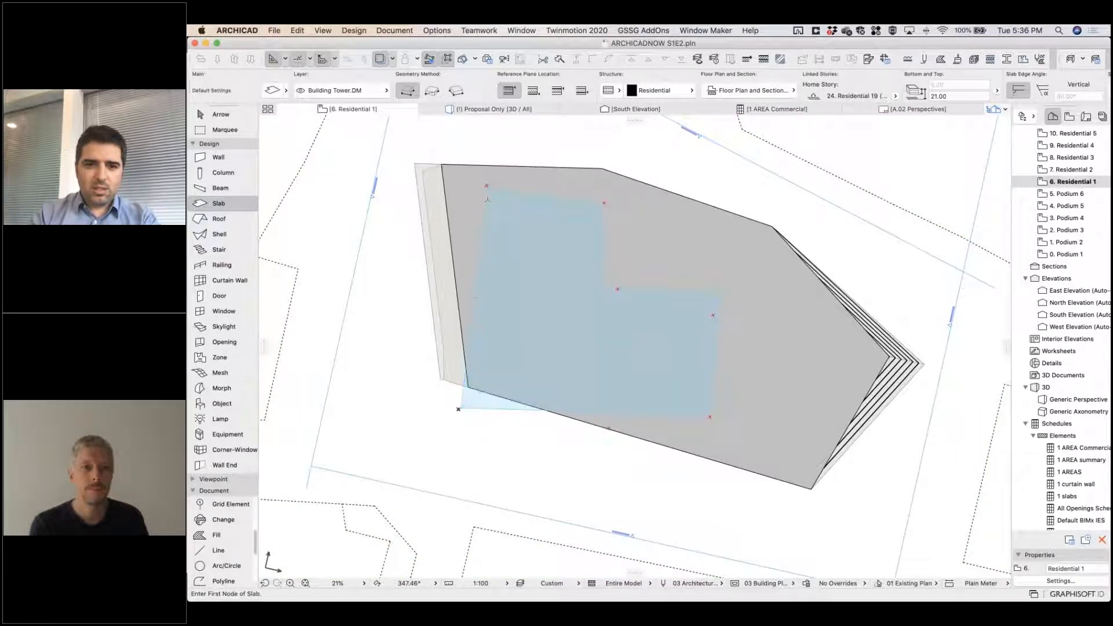
{"action": "left_click", "coordinate": [487, 187]}
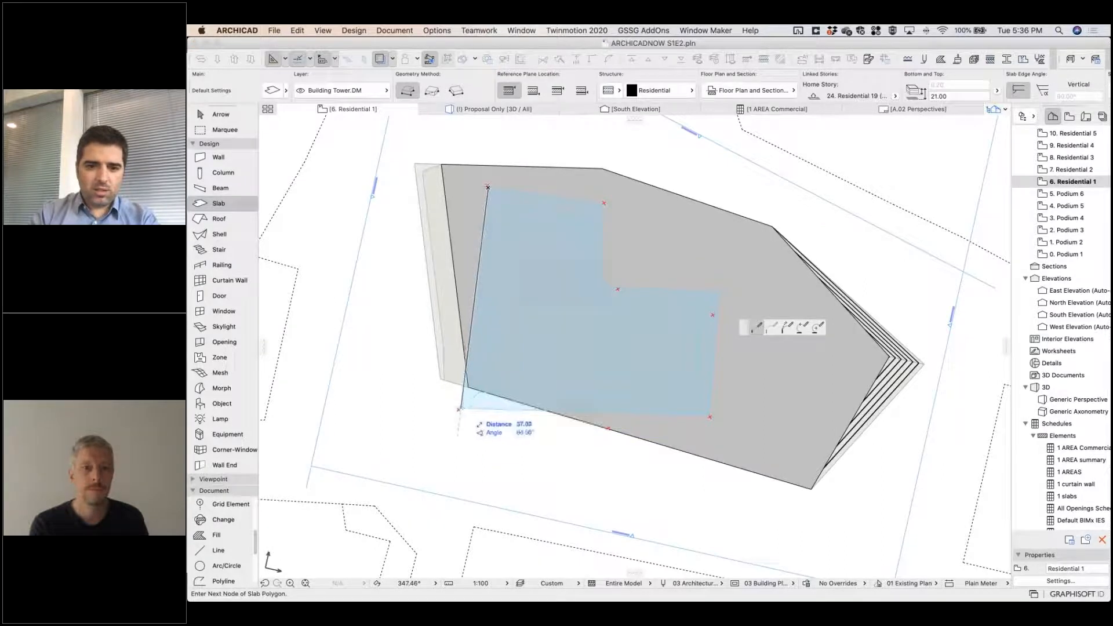
{"action": "left_click", "coordinate": [460, 407]}
{"action": "left_click", "coordinate": [709, 414]}
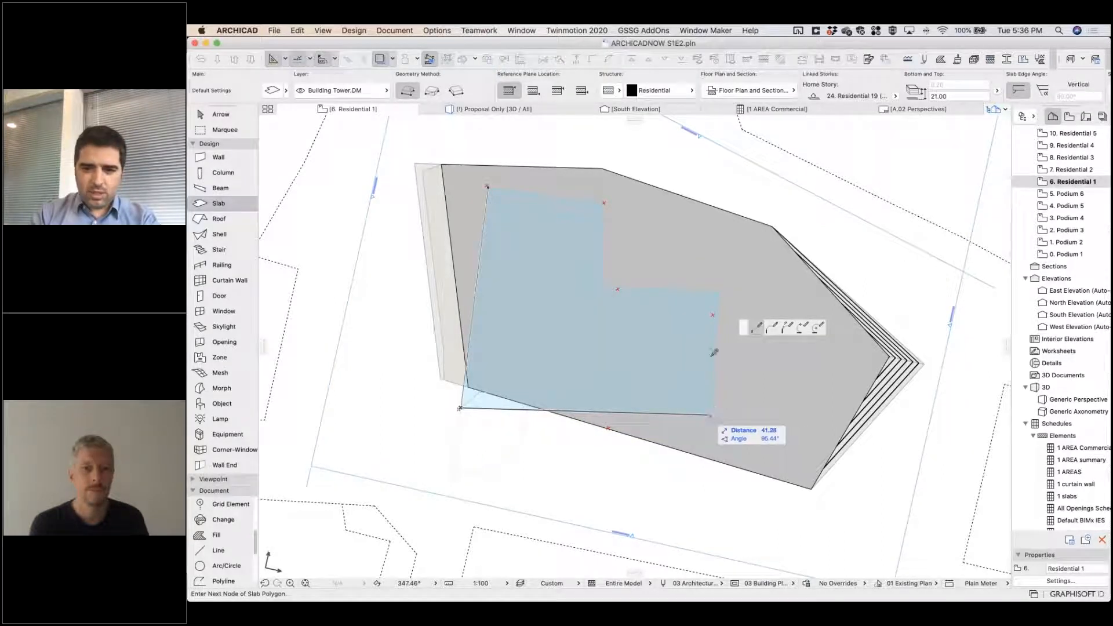
{"action": "left_click", "coordinate": [719, 293]}
{"action": "left_click", "coordinate": [601, 286]}
{"action": "left_click", "coordinate": [603, 202]}
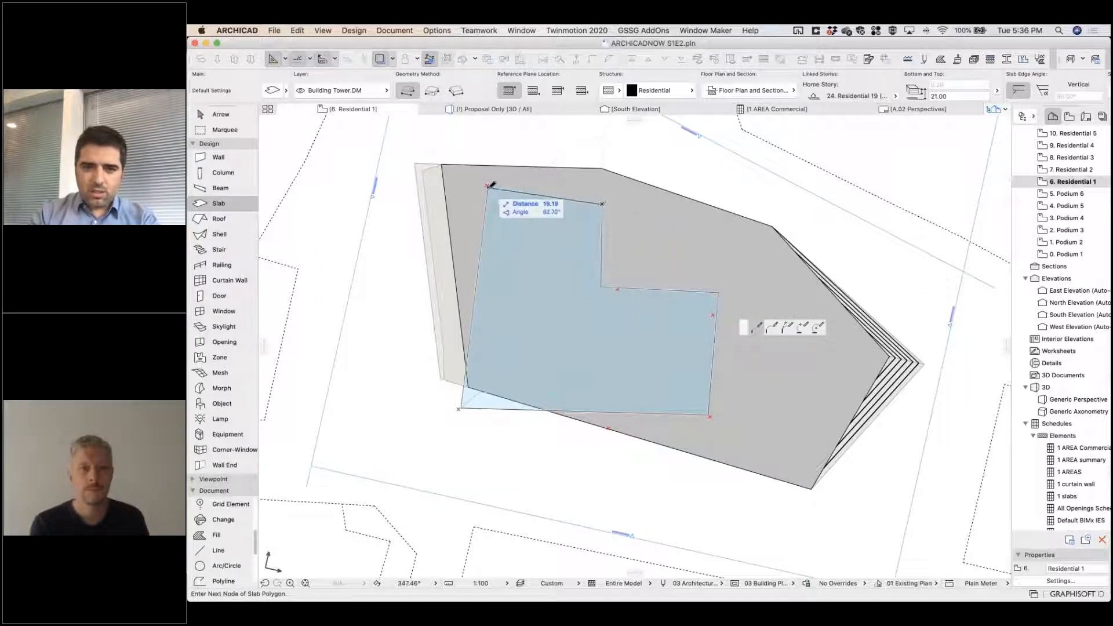
{"action": "left_click", "coordinate": [486, 187]}
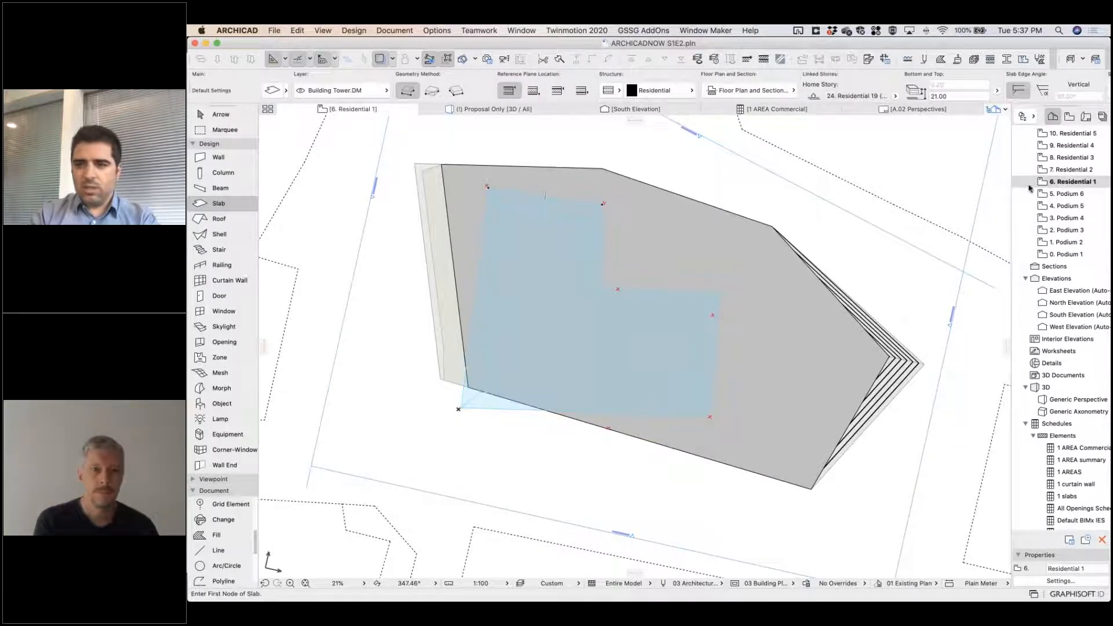
Show the proposal in 3D and select the new tower slab crossing the glass residential mass.
{"action": "key", "text": "F3"}
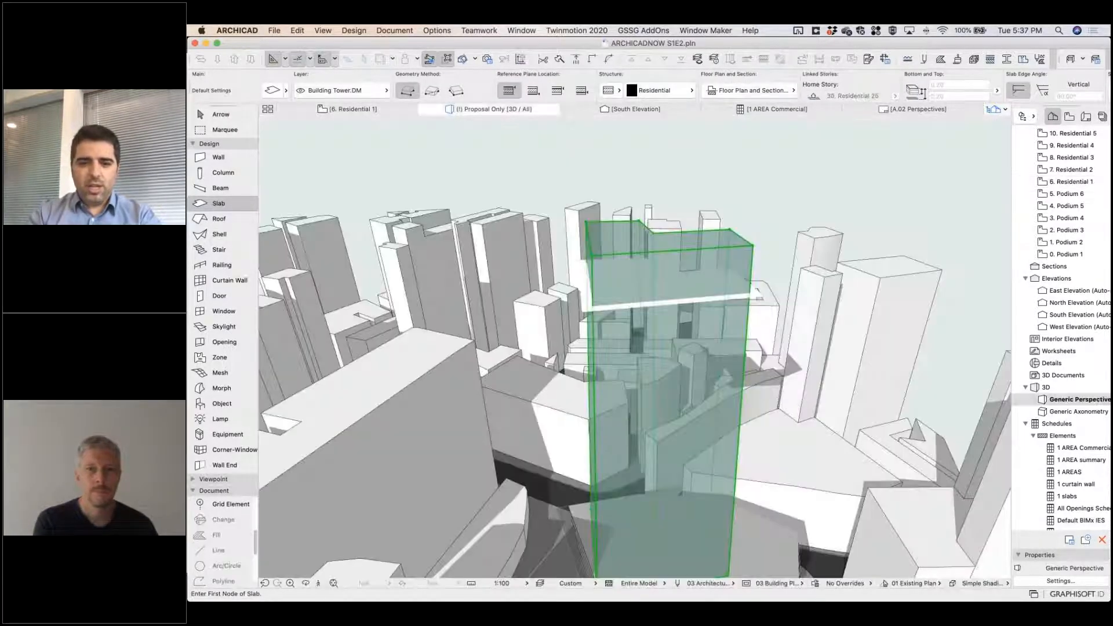
{"action": "middle_click_drag", "start_coordinate": [651, 406], "coordinate": [646, 305]}
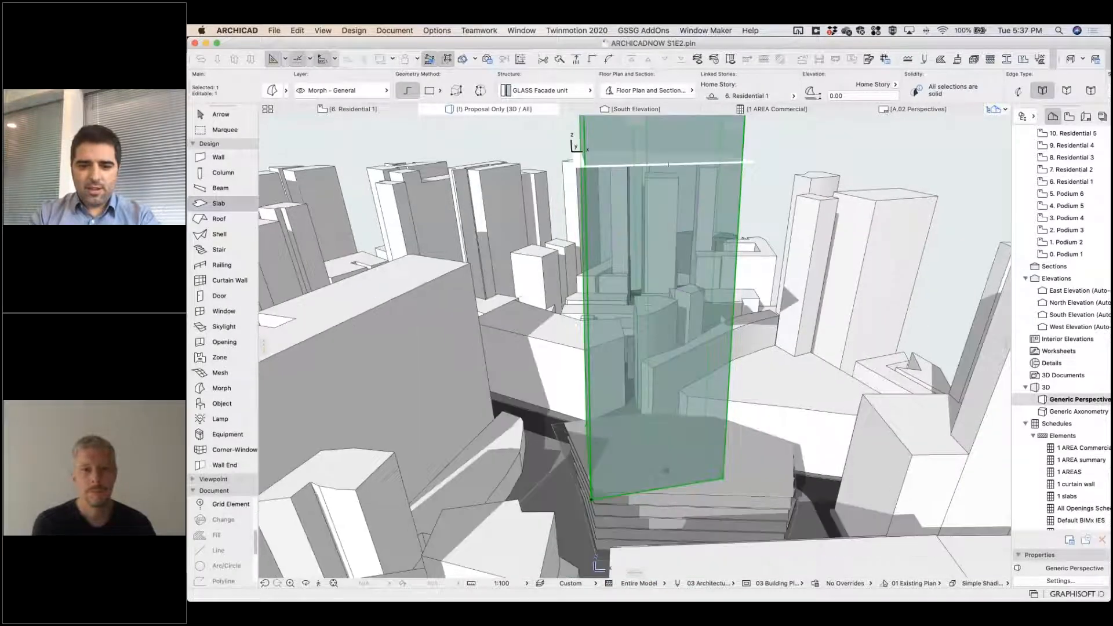
{"action": "key", "text": "Escape"}
{"action": "key", "text": "Escape"}
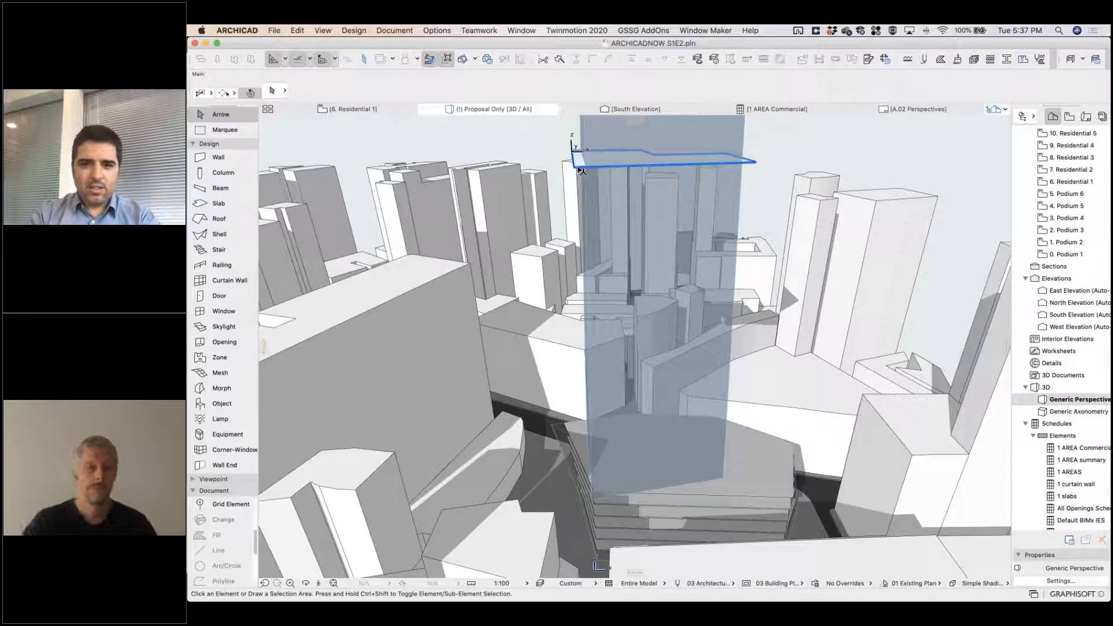
{"action": "left_click", "coordinate": [576, 220]}
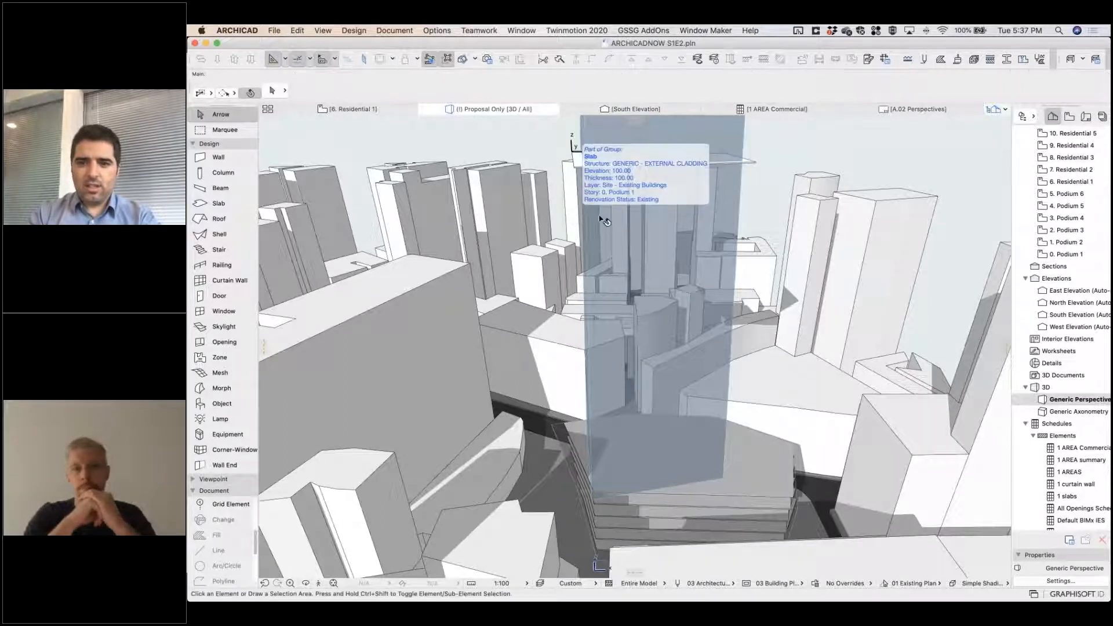
{"action": "middle_click_drag", "start_coordinate": [615, 295], "coordinate": [618, 296]}
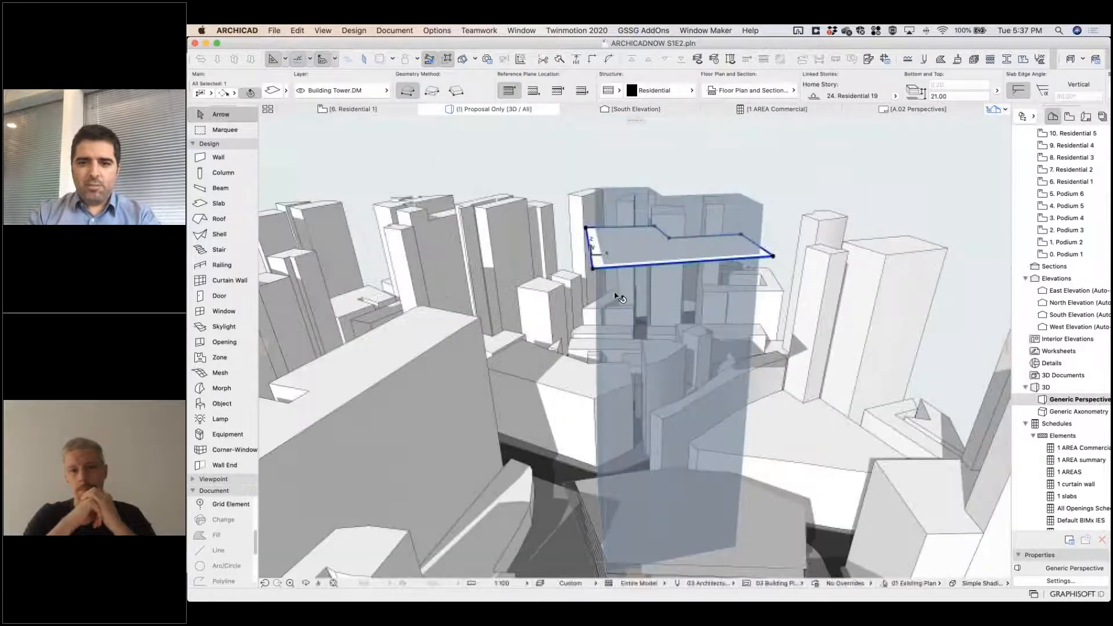
{"action": "left_click", "coordinate": [593, 270], "text": "shift"}
{"action": "left_click", "coordinate": [593, 270], "text": "shift"}
{"action": "left_click", "coordinate": [594, 271], "text": "shift"}
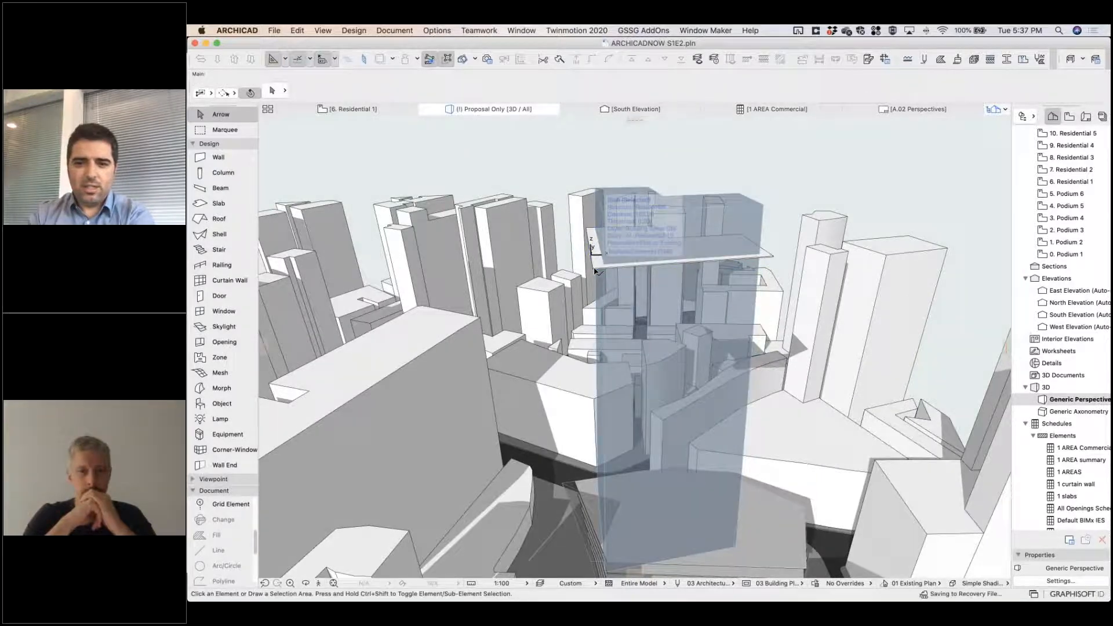
{"action": "left_click", "coordinate": [595, 271], "text": "shift"}
{"action": "key", "text": "super+Tab"}
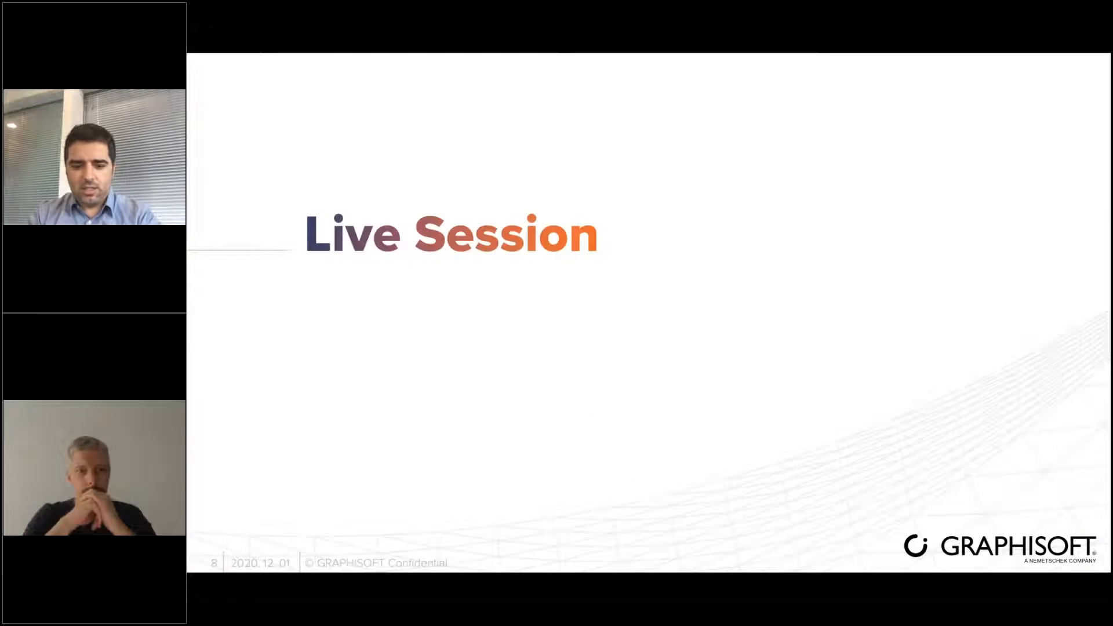
{"action": "key", "text": "super+Tab"}
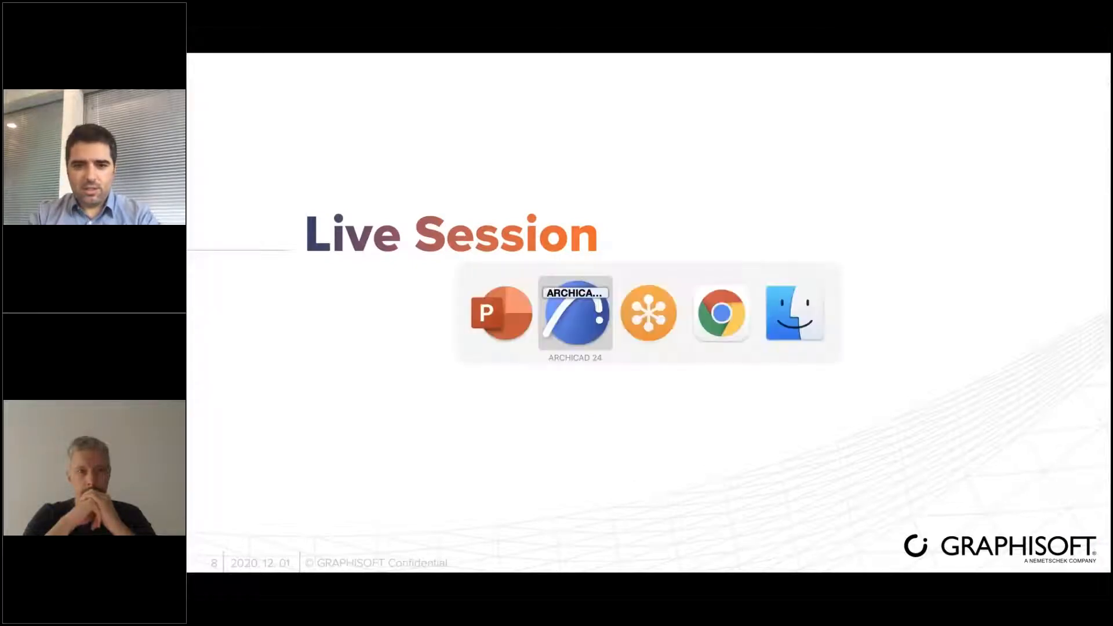
Switch to ARCHICAD and multiply the tower slab downward by elevation at 4 m spacing over about 73 m, using the Spread method.
{"action": "left_click", "coordinate": [592, 269]}
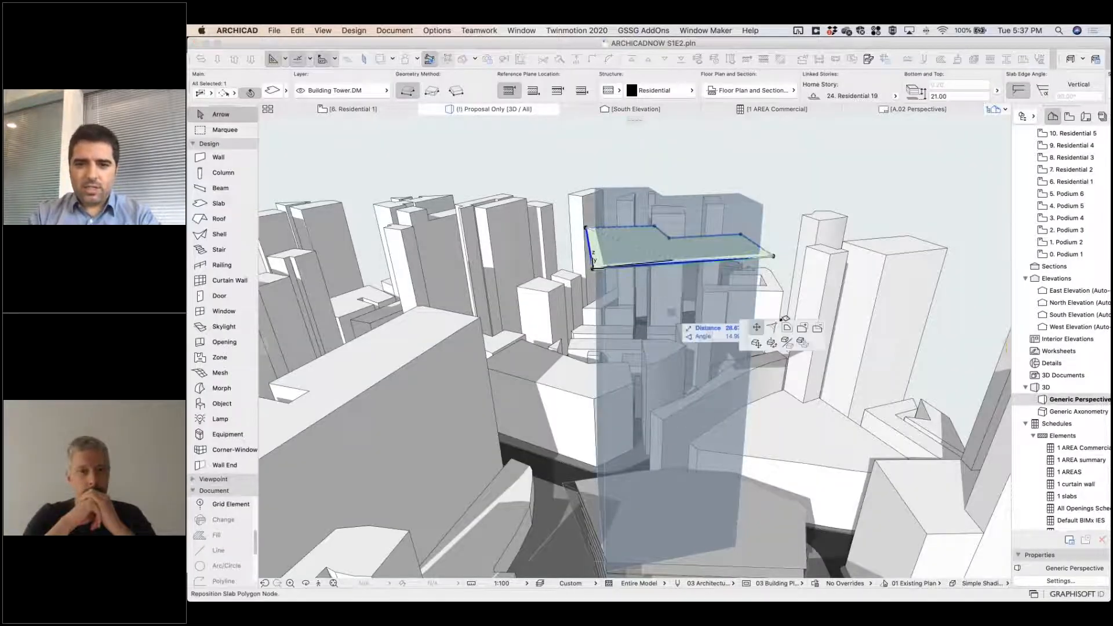
{"action": "key", "text": "super+u"}
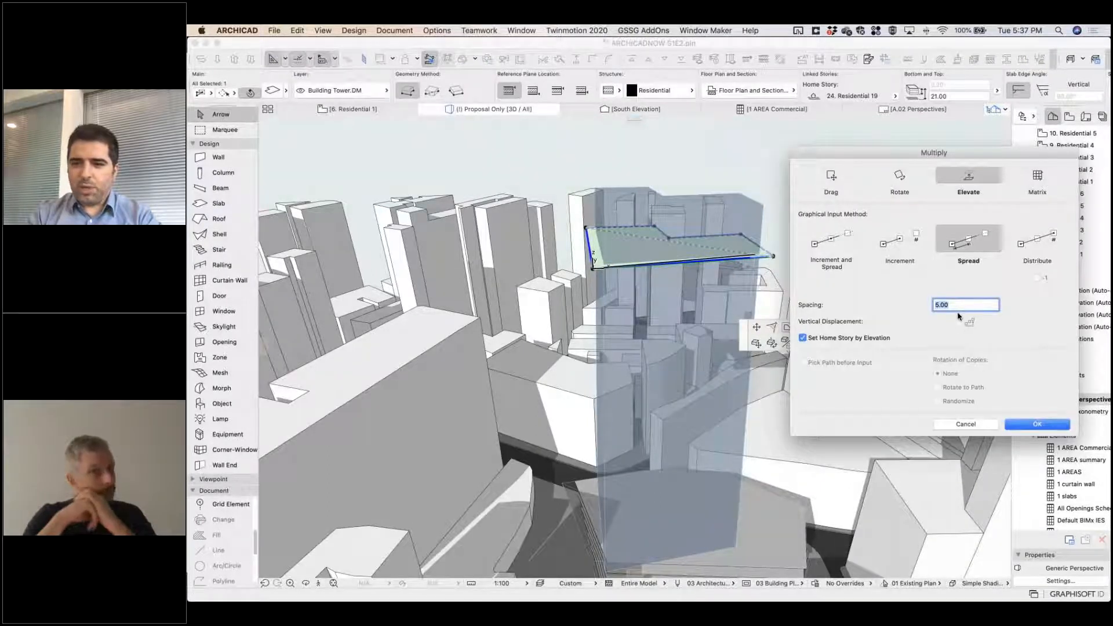
{"action": "type", "text": "4"}
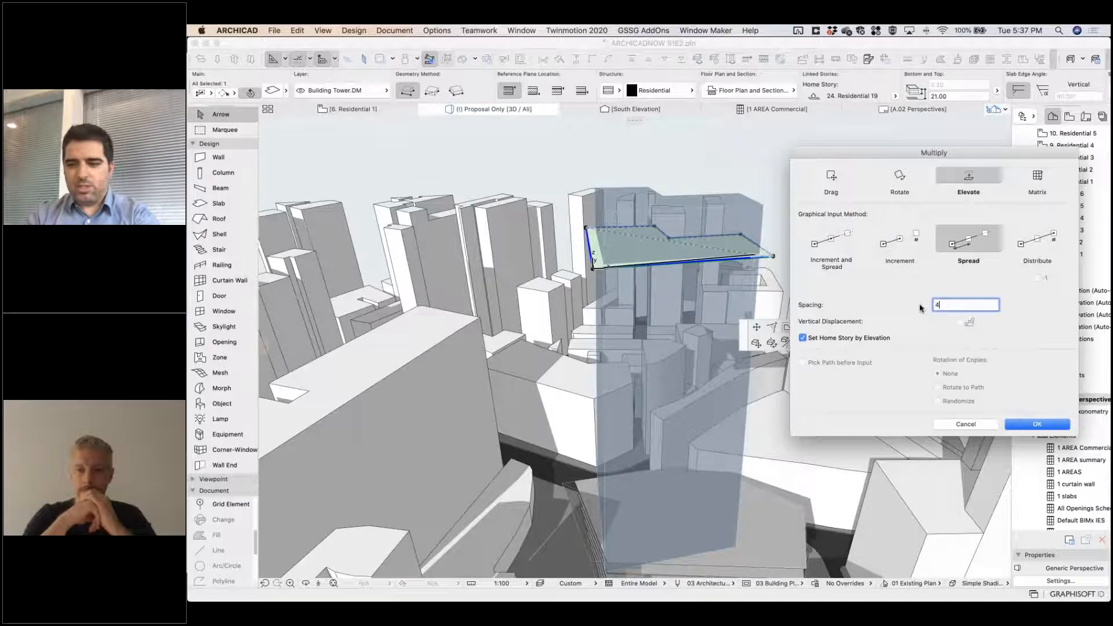
{"action": "key", "text": "Return"}
{"action": "left_click", "coordinate": [602, 255]}
{"action": "middle_click_drag", "start_coordinate": [605, 411], "coordinate": [660, 374], "text": "shift"}
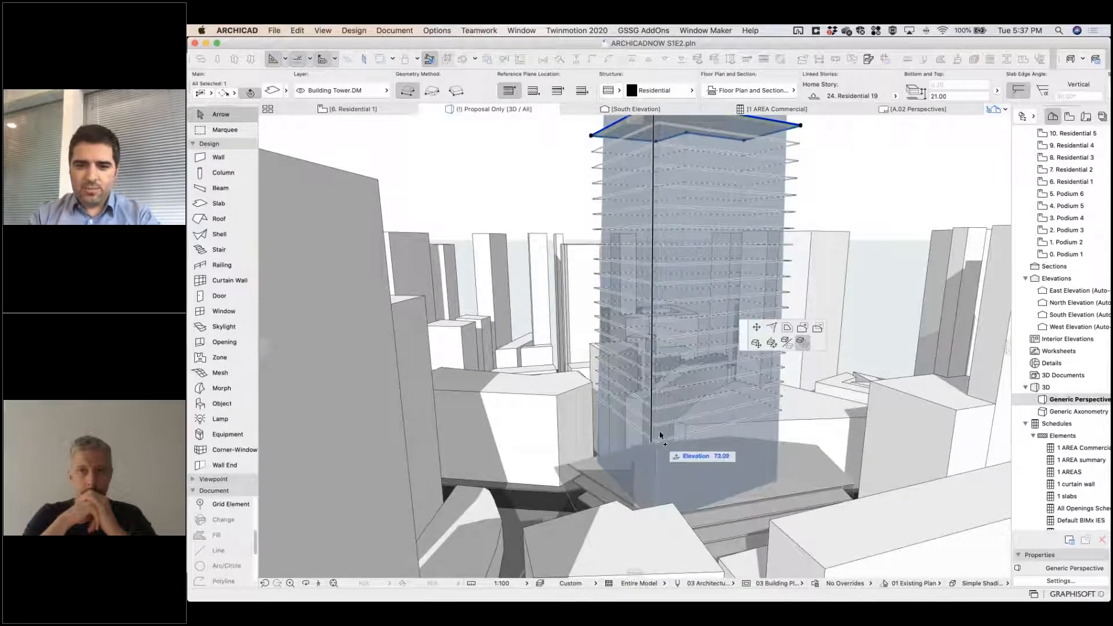
{"action": "left_click", "coordinate": [663, 427]}
{"action": "middle_click_drag", "start_coordinate": [664, 406], "coordinate": [510, 470], "text": "shift"}
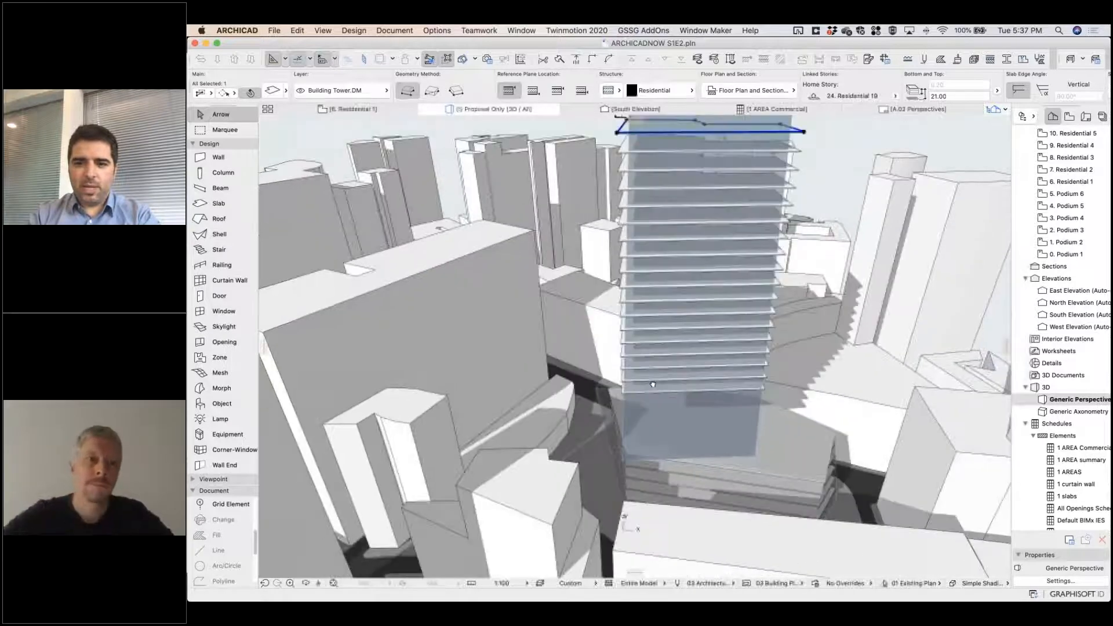
Multiply the uppermost tower slab upward toward the roof of the residential mass at 4 m spacing with Elevate and Spread, and clear the selection.
{"action": "middle_click_drag", "start_coordinate": [793, 165], "coordinate": [798, 274]}
{"action": "left_click", "coordinate": [799, 266]}
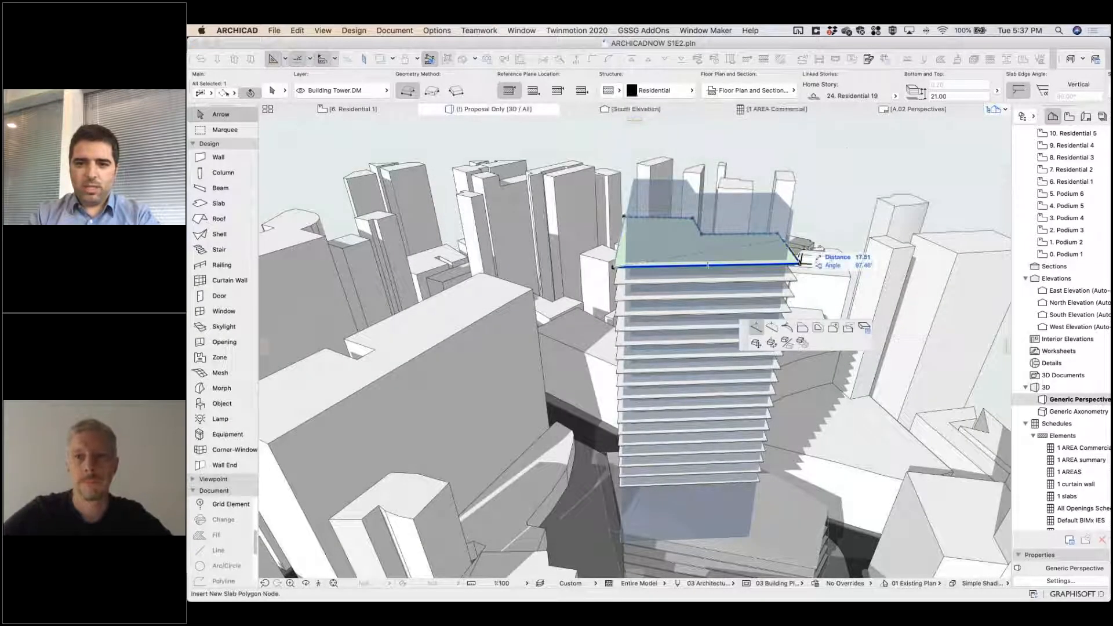
{"action": "left_click", "coordinate": [804, 343]}
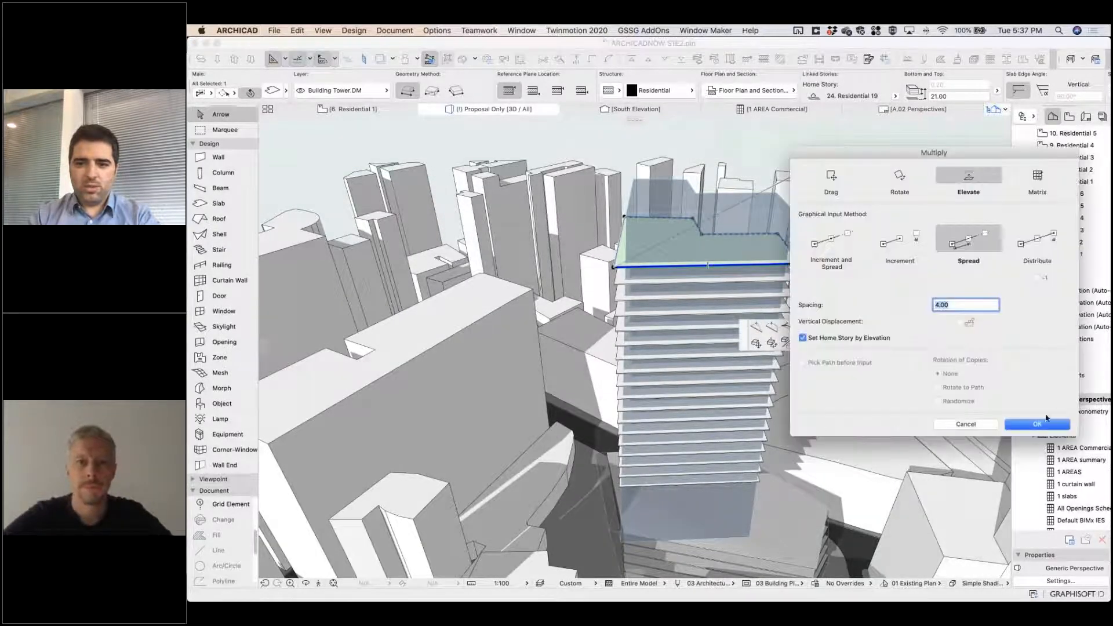
{"action": "left_click", "coordinate": [1037, 422]}
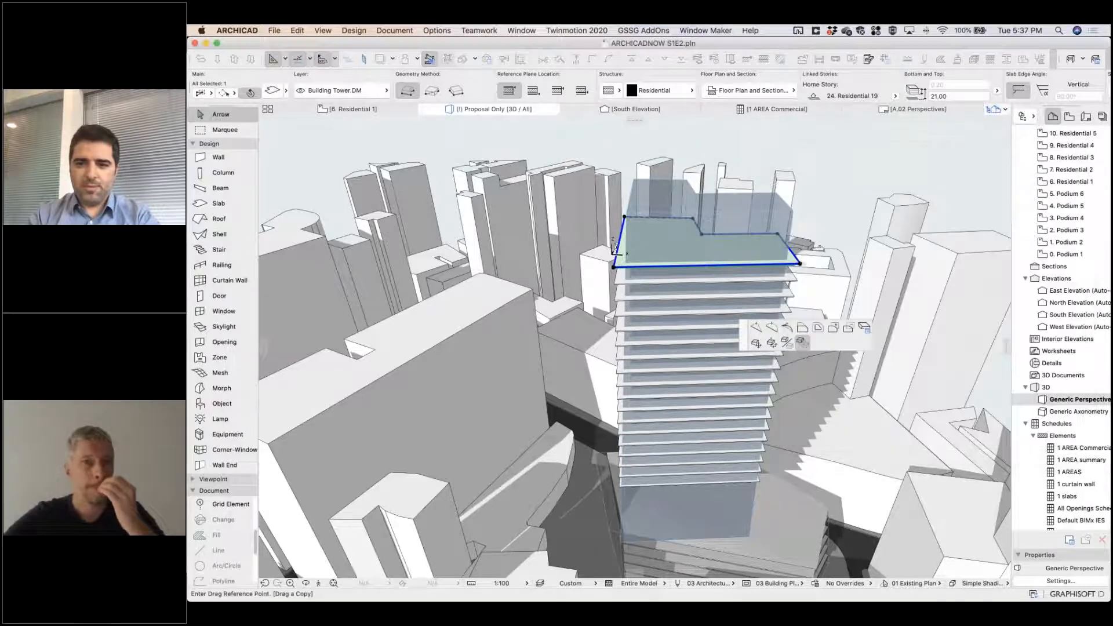
{"action": "left_click", "coordinate": [803, 215]}
{"action": "key", "text": "Escape"}
Create six Railing beams along the outline of the lowest tower slab with the Beam tool and select them together as a group.
{"action": "mouse_move", "coordinate": [717, 342]}
{"action": "middle_mouse_down", "text": "shift"}
{"action": "mouse_move", "coordinate": [782, 302]}
{"action": "mouse_move", "coordinate": [701, 418]}
{"action": "mouse_move", "coordinate": [710, 330]}
{"action": "mouse_move", "coordinate": [730, 335]}
{"action": "middle_mouse_up", "text": "shift"}
{"action": "scroll", "coordinate": [698, 417], "scroll_direction": "up", "scroll_amount": 5}
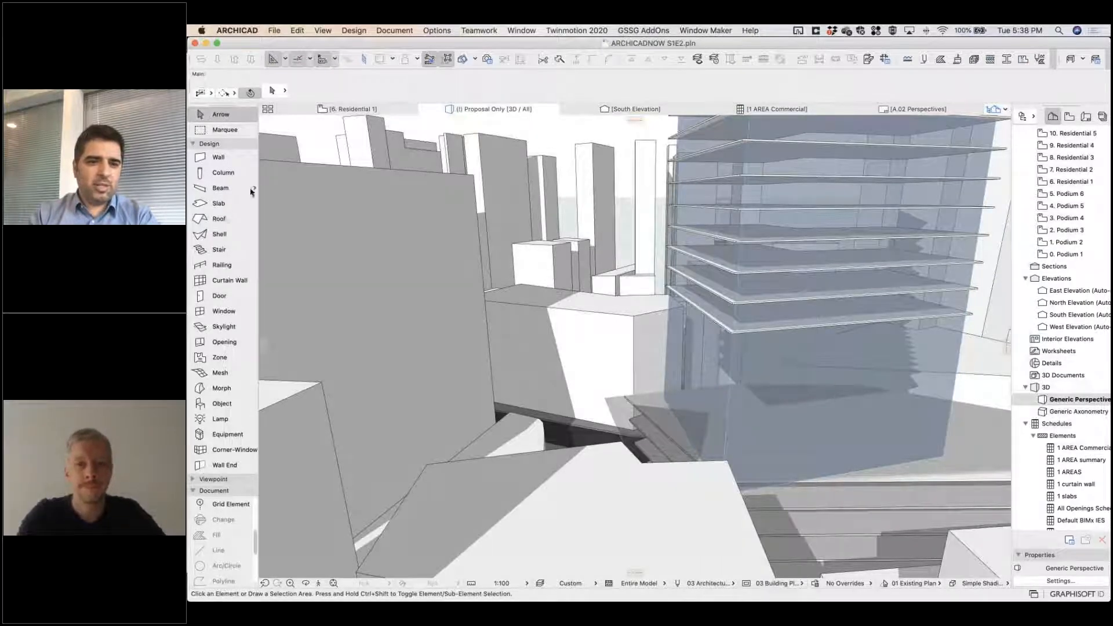
{"action": "left_click", "coordinate": [221, 188]}
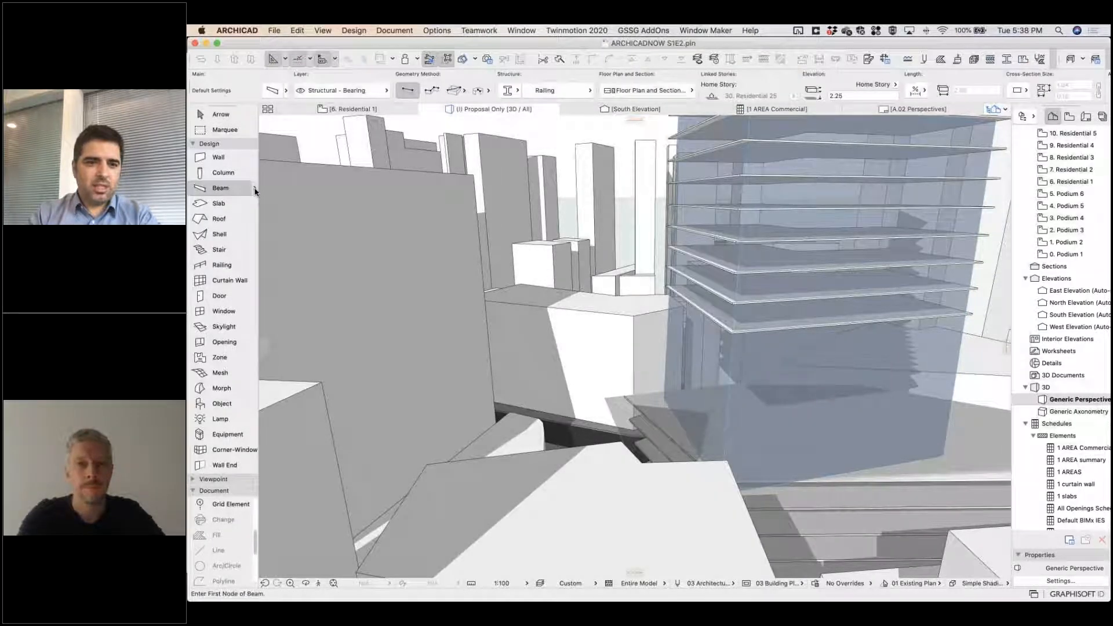
{"action": "left_click", "coordinate": [254, 191]}
{"action": "left_click", "coordinate": [395, 339]}
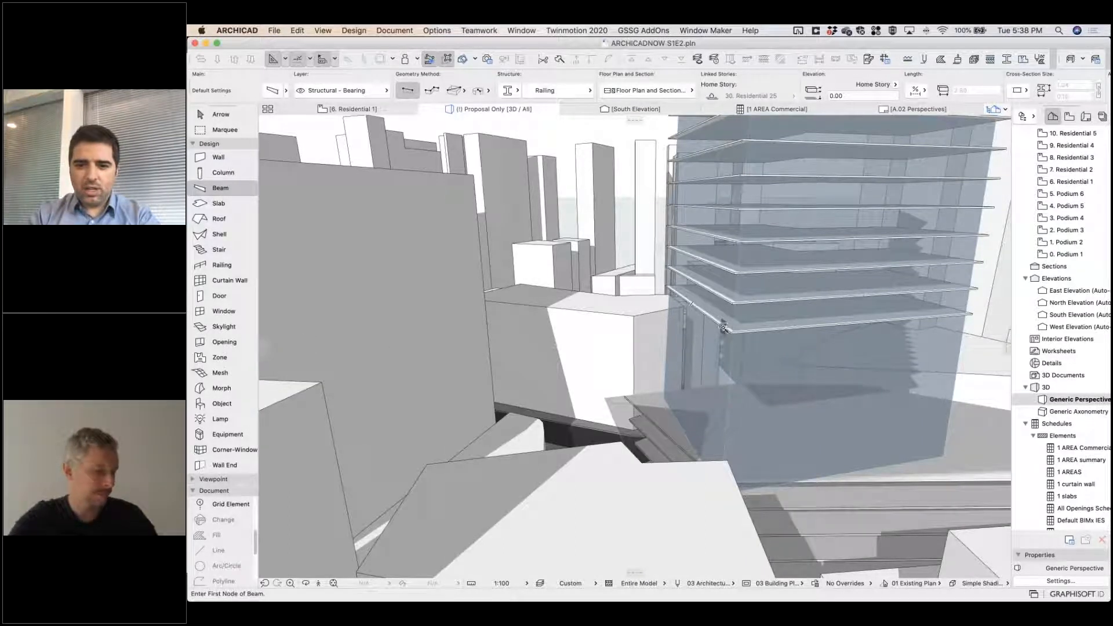
{"action": "left_click", "coordinate": [746, 329]}
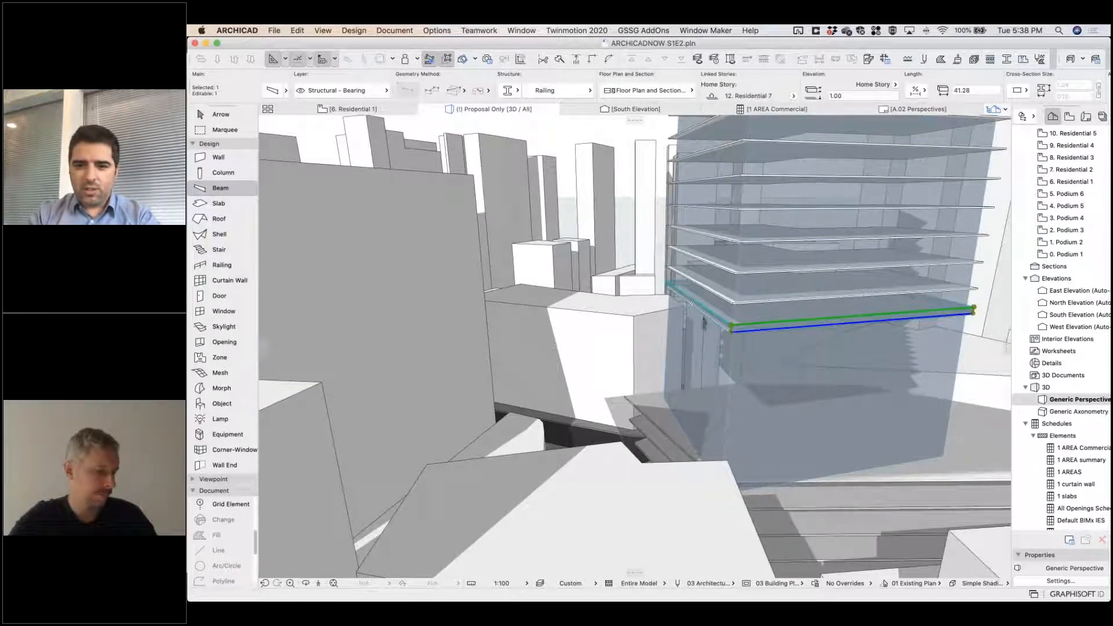
{"action": "left_click", "coordinate": [452, 61]}
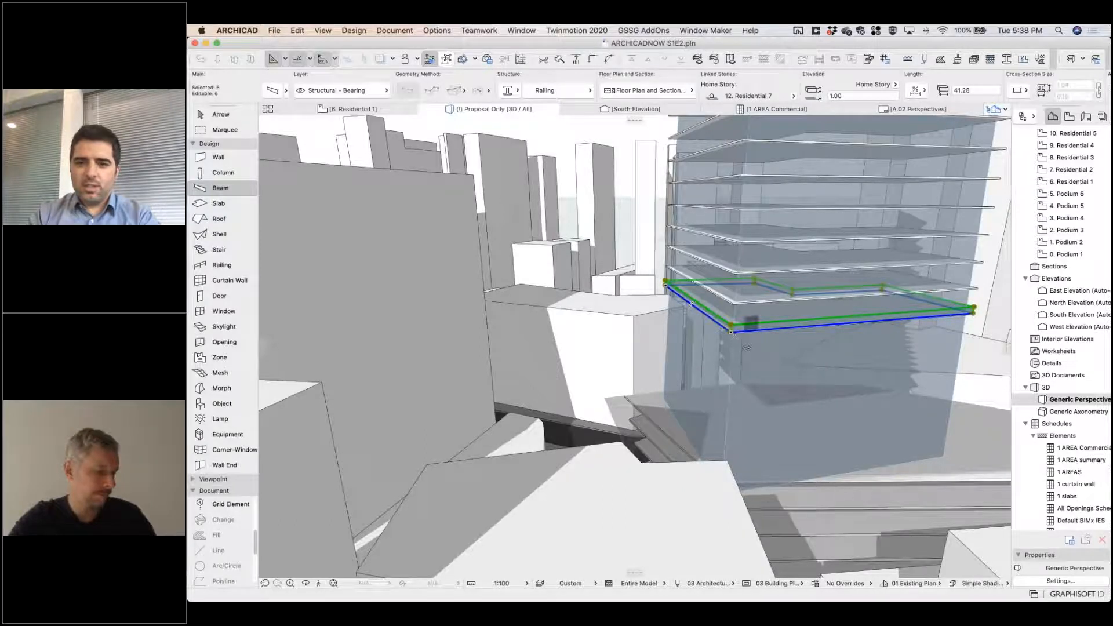
Multiply the six railing beams upward by elevation at 4 m spacing, spreading them to the top tower slab.
{"action": "scroll", "coordinate": [733, 335], "scroll_direction": "up", "scroll_amount": 5}
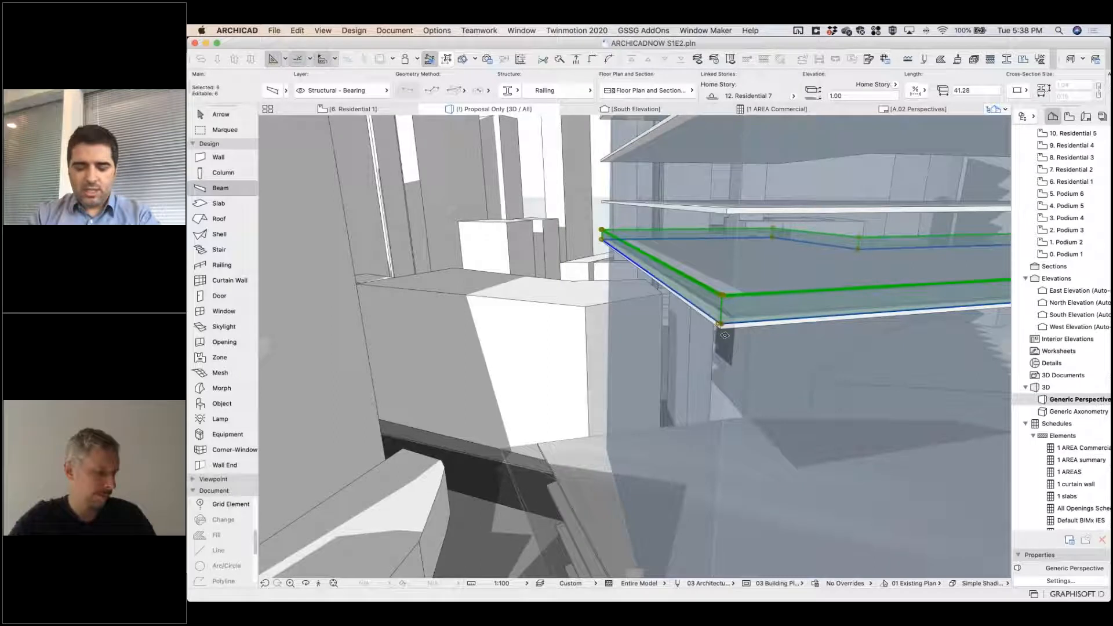
{"action": "key", "text": "super+u"}
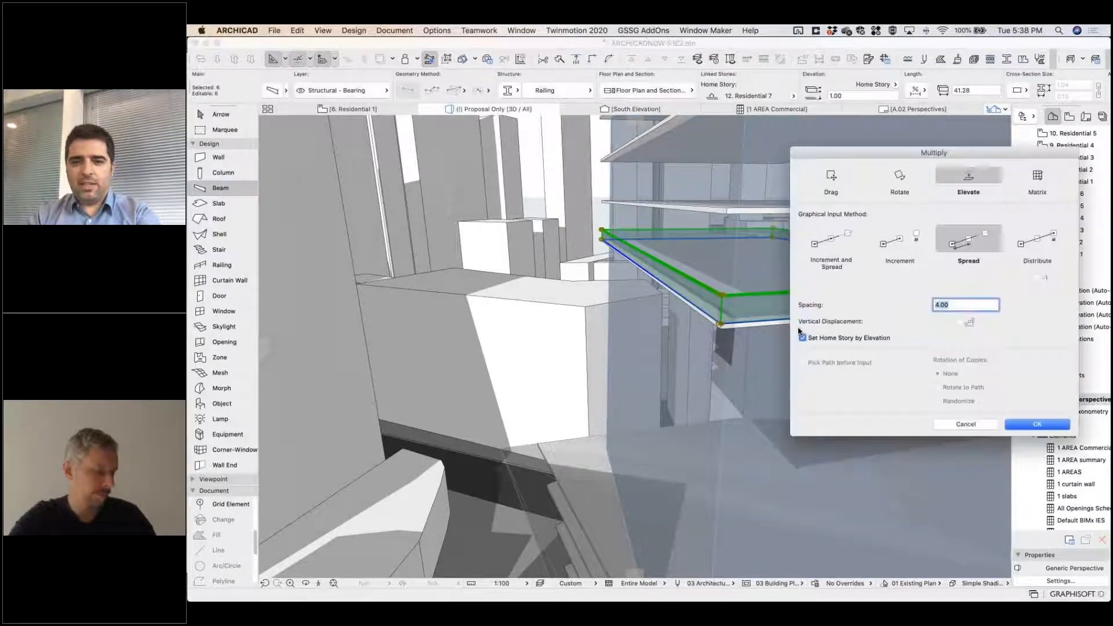
{"action": "left_click", "coordinate": [1038, 424]}
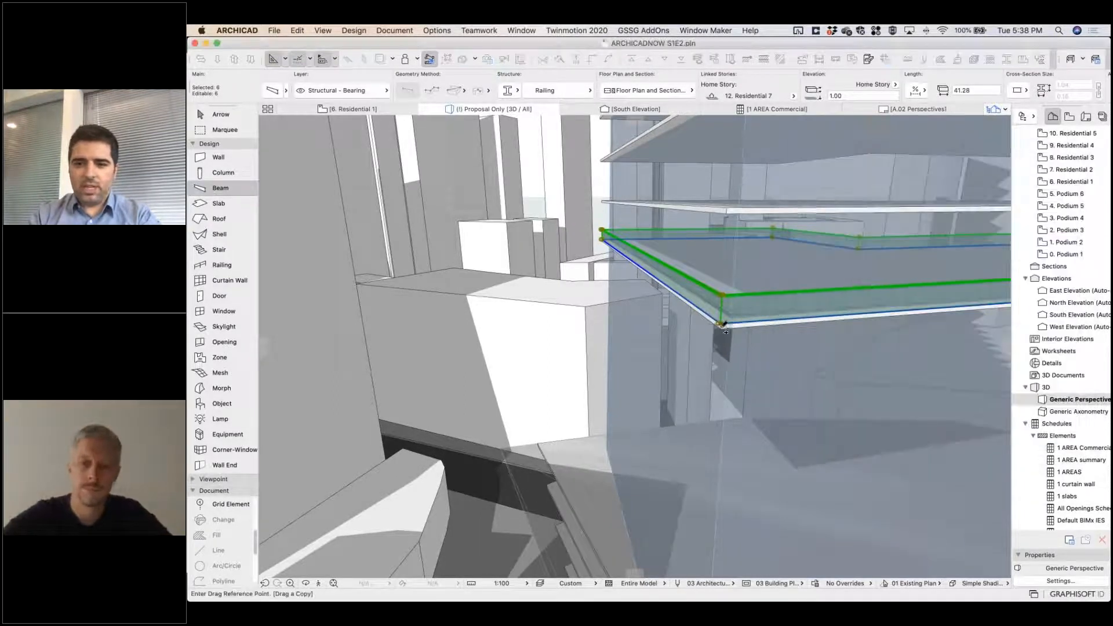
{"action": "middle_click_drag", "start_coordinate": [722, 330], "coordinate": [718, 447]}
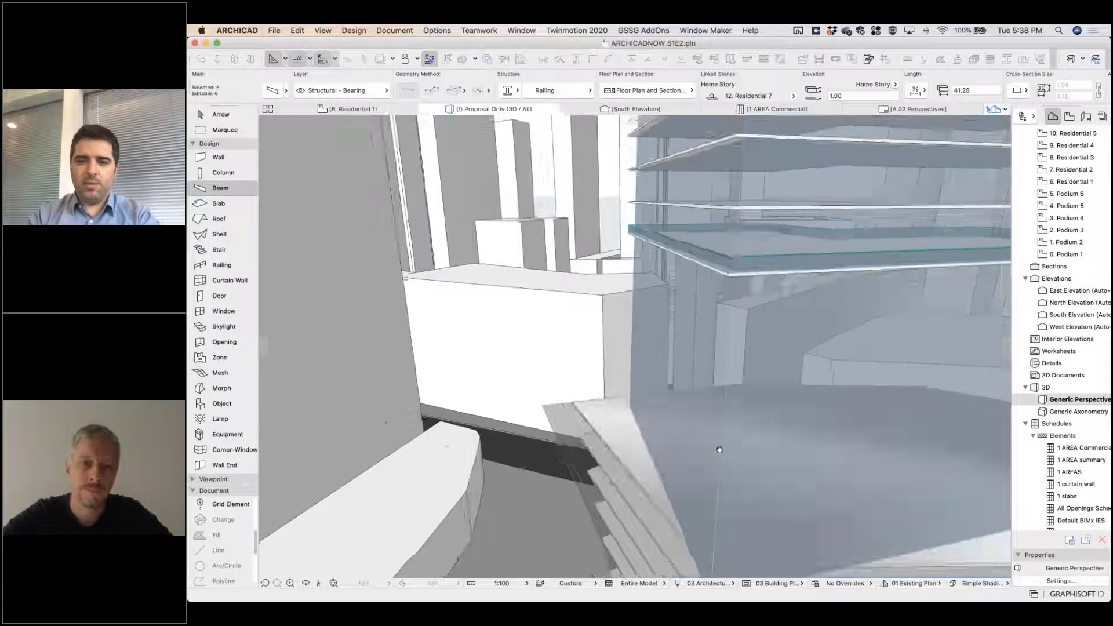
{"action": "middle_click_drag", "start_coordinate": [721, 307], "coordinate": [723, 446]}
{"action": "middle_click_drag", "start_coordinate": [724, 232], "coordinate": [734, 338]}
{"action": "scroll", "coordinate": [734, 338], "scroll_direction": "down", "scroll_amount": 3}
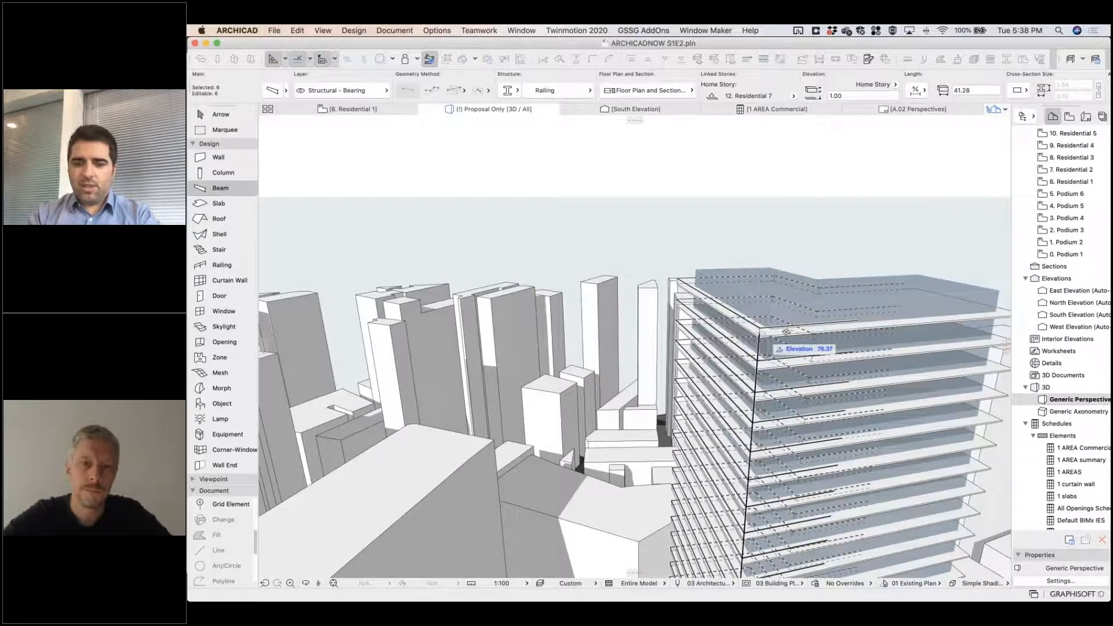
{"action": "left_click", "coordinate": [762, 332]}
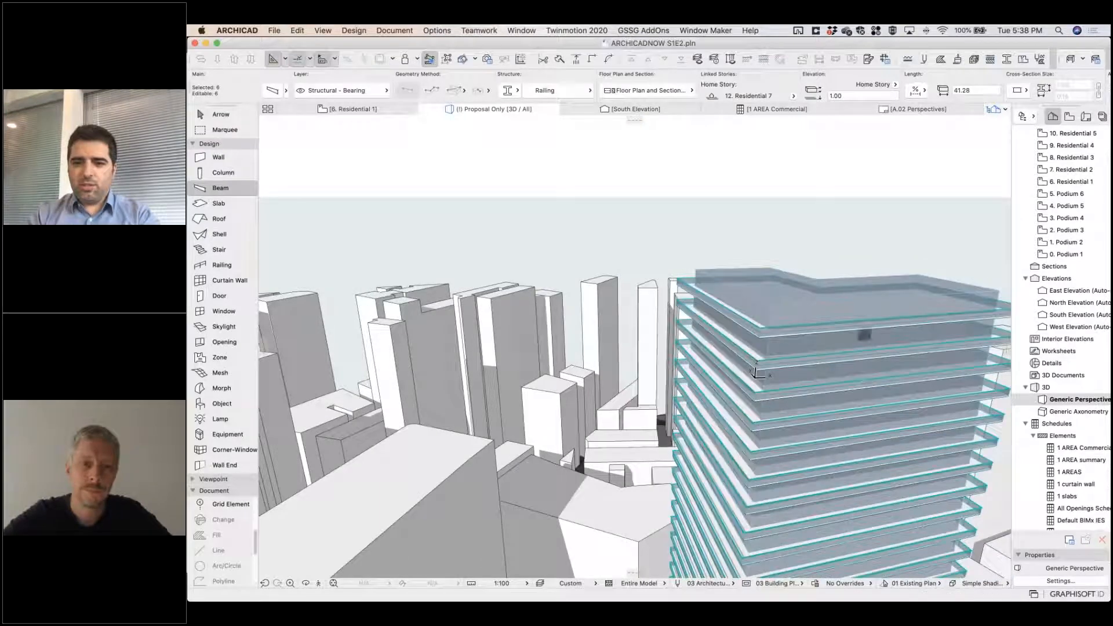
Examine the tower's stacked slabs and railings and the gap above the podium in the South Elevation.
{"action": "double_click", "coordinate": [1066, 315]}
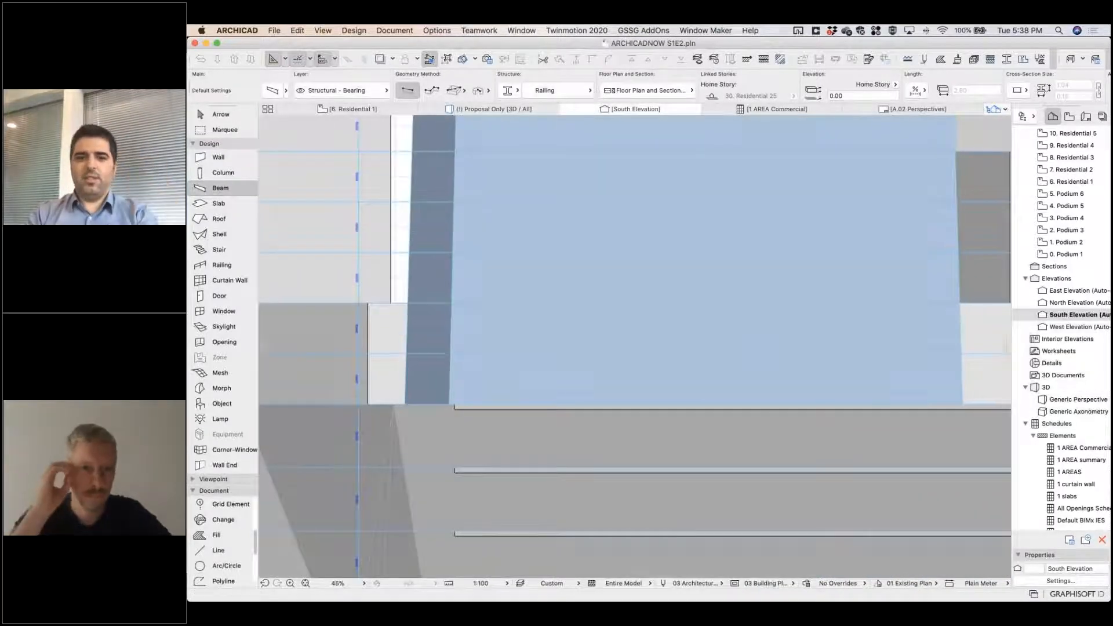
{"action": "scroll", "coordinate": [599, 336], "scroll_direction": "down", "scroll_amount": 10}
{"action": "scroll", "coordinate": [601, 301], "scroll_direction": "up", "scroll_amount": 6}
{"action": "scroll", "coordinate": [602, 309], "scroll_direction": "up", "scroll_amount": 1}
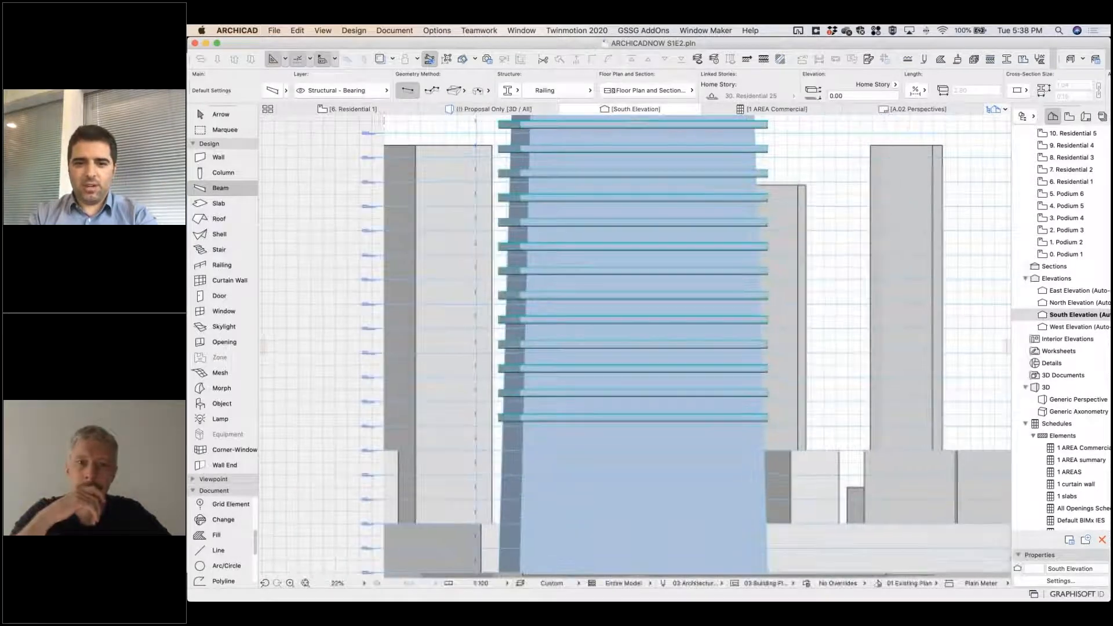
{"action": "middle_click_drag", "start_coordinate": [710, 253], "coordinate": [720, 52]}
{"action": "middle_click_drag", "start_coordinate": [720, 289], "coordinate": [588, 278]}
{"action": "scroll", "coordinate": [653, 347], "scroll_direction": "down", "scroll_amount": 4}
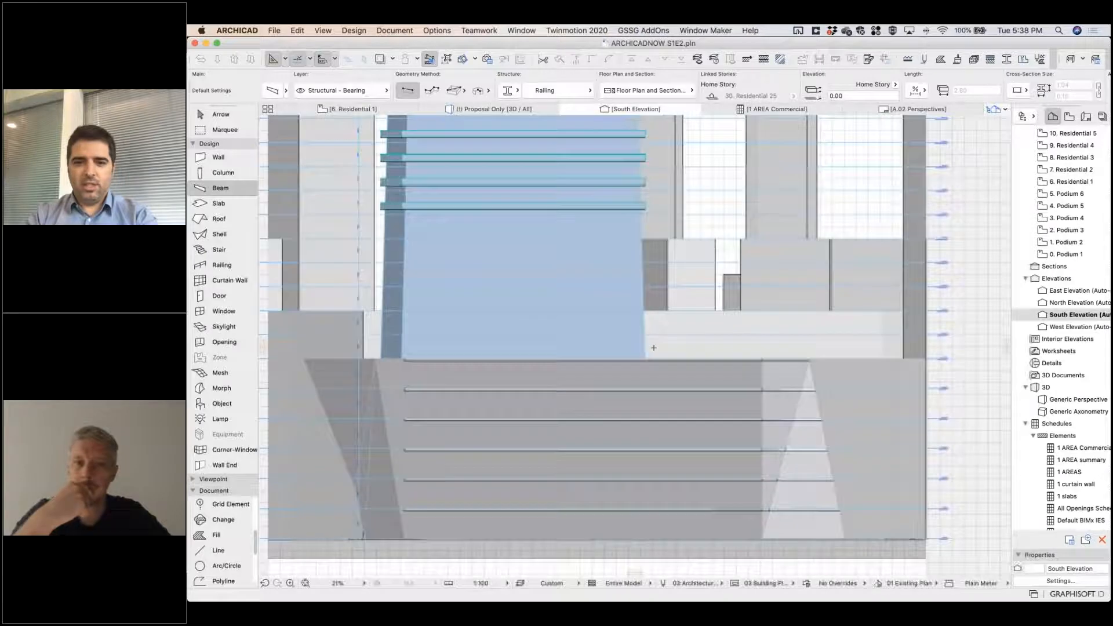
{"action": "middle_click_drag", "start_coordinate": [653, 348], "coordinate": [669, 462]}
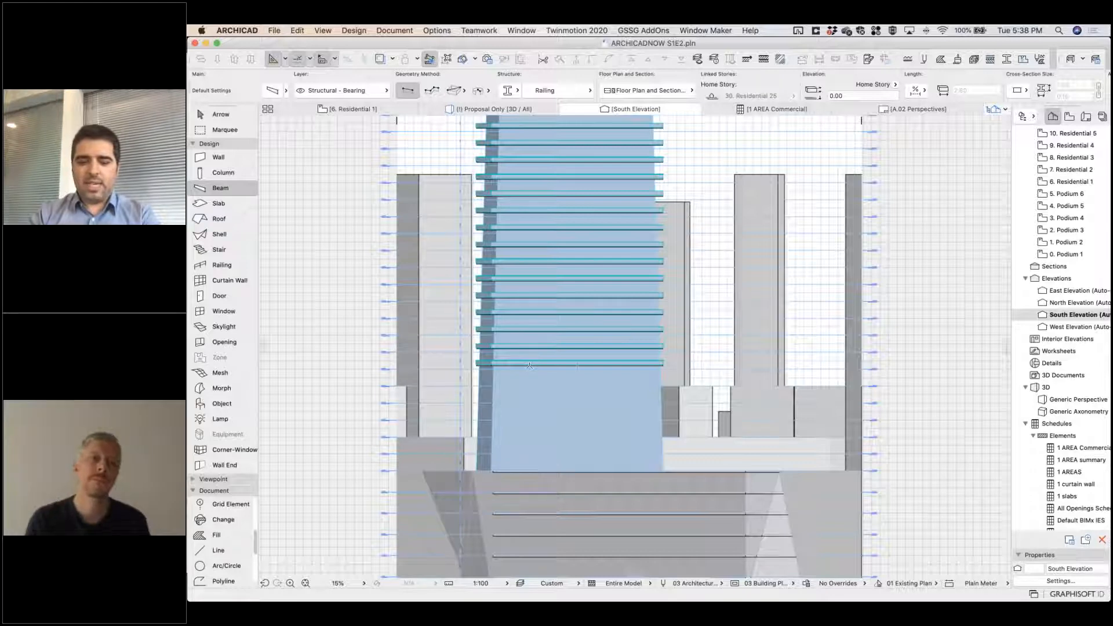
Isolate the residential and podium mass morphs in the 3D view and clear the selection.
{"action": "key", "text": "F3"}
{"action": "middle_click_drag", "start_coordinate": [741, 294], "coordinate": [739, 226], "text": "shift"}
{"action": "middle_click_drag", "start_coordinate": [756, 462], "coordinate": [760, 522], "text": "shift"}
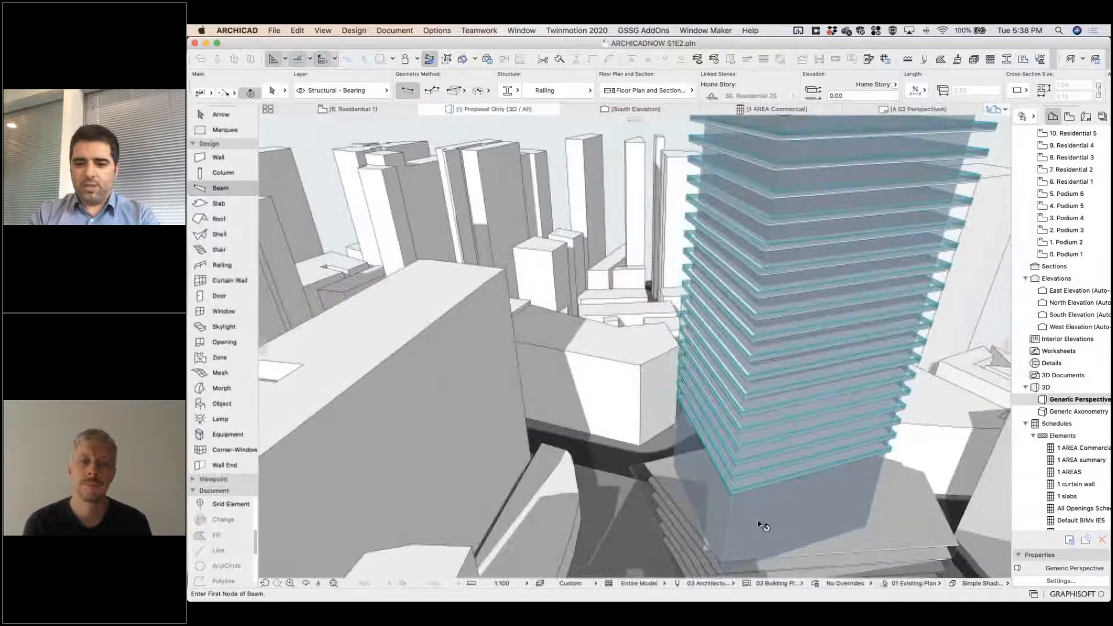
{"action": "left_click", "coordinate": [638, 482], "text": "shift"}
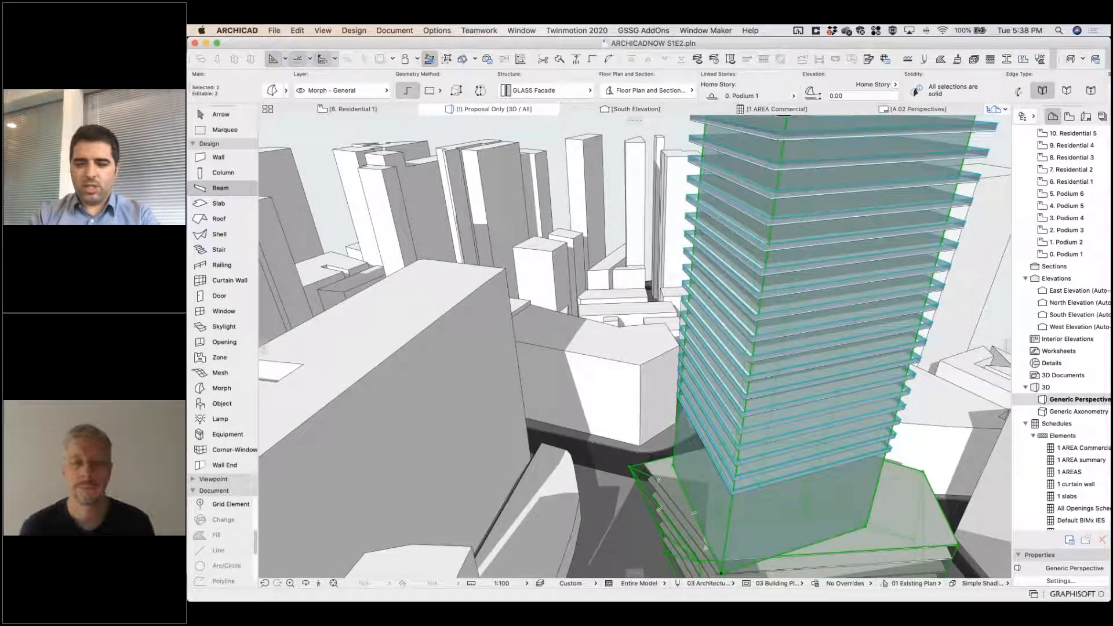
{"action": "right_click", "coordinate": [612, 143]}
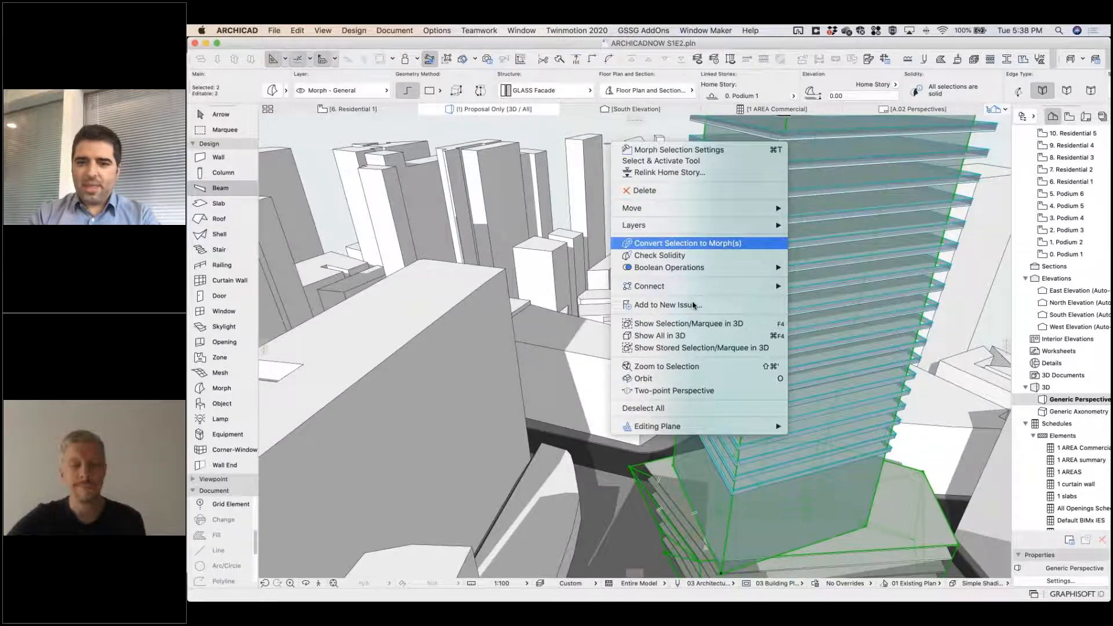
{"action": "left_click", "coordinate": [690, 323]}
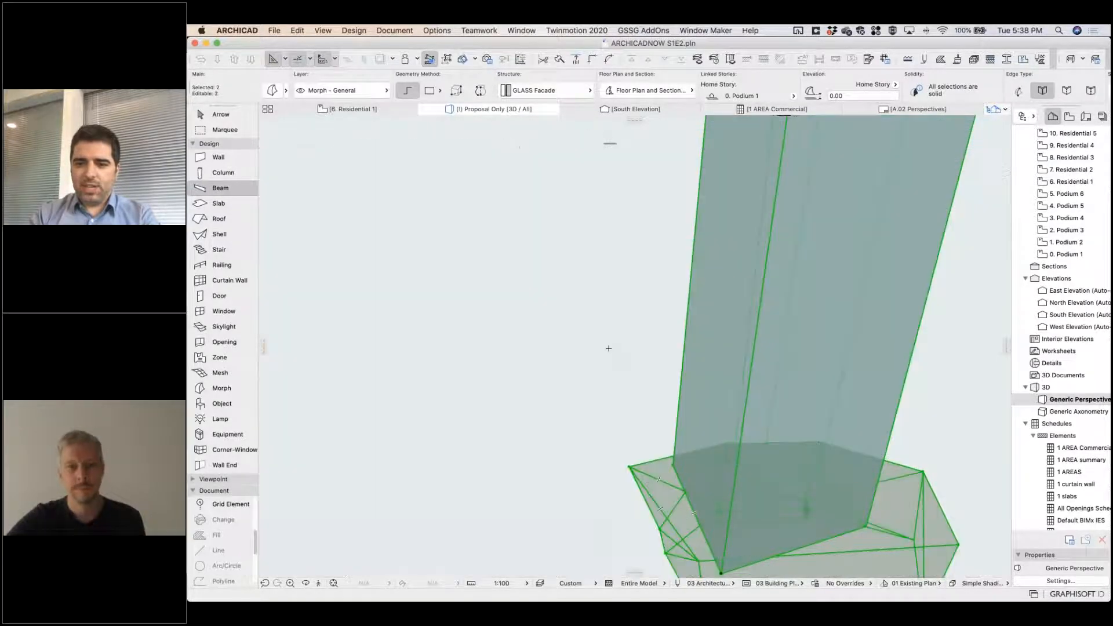
{"action": "middle_click_drag", "start_coordinate": [608, 347], "coordinate": [768, 348], "text": "shift"}
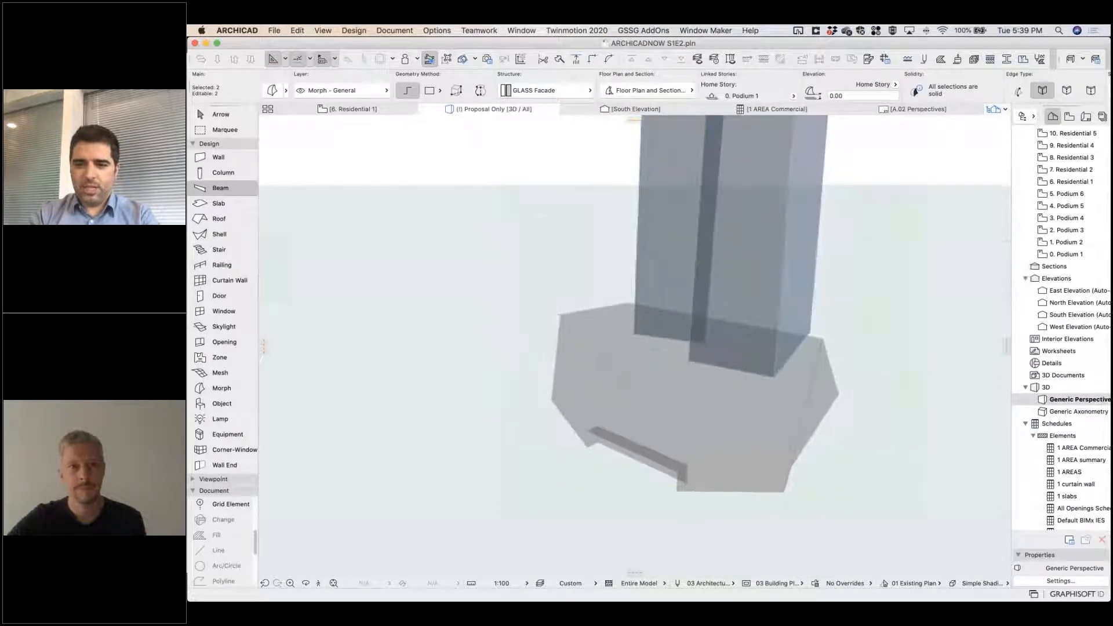
{"action": "key", "text": "Escape"}
Set up the Curtain Wall tool with the COMMERCIAL FACADE favorite, the boundary geometry method and an input plane picked from model surfaces.
{"action": "middle_click_drag", "start_coordinate": [721, 481], "coordinate": [339, 251], "text": "shift"}
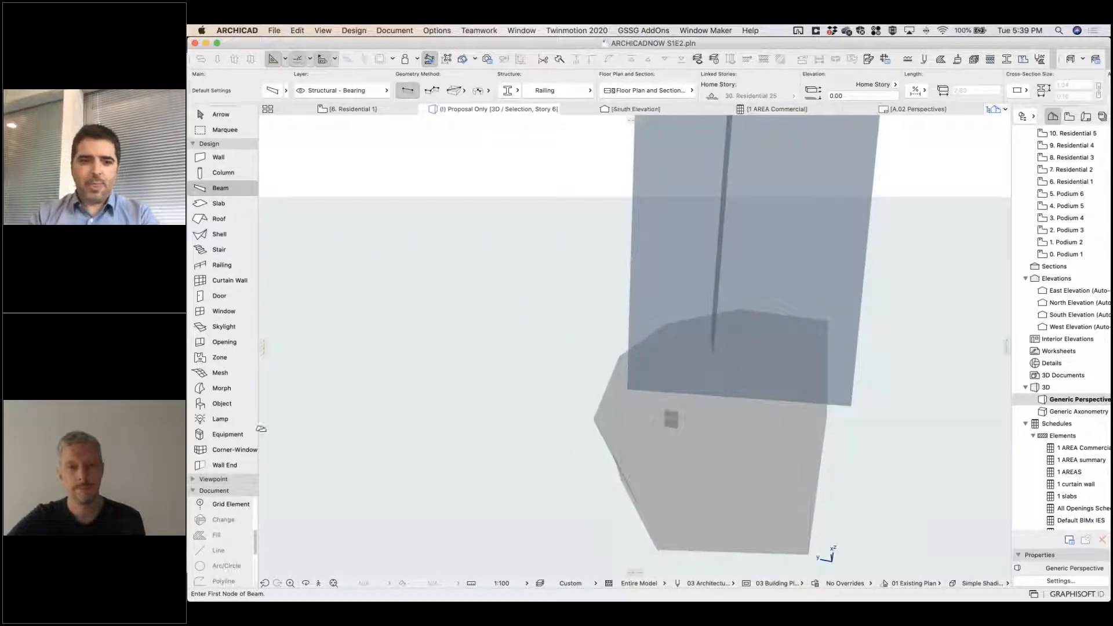
{"action": "left_click", "coordinate": [253, 280]}
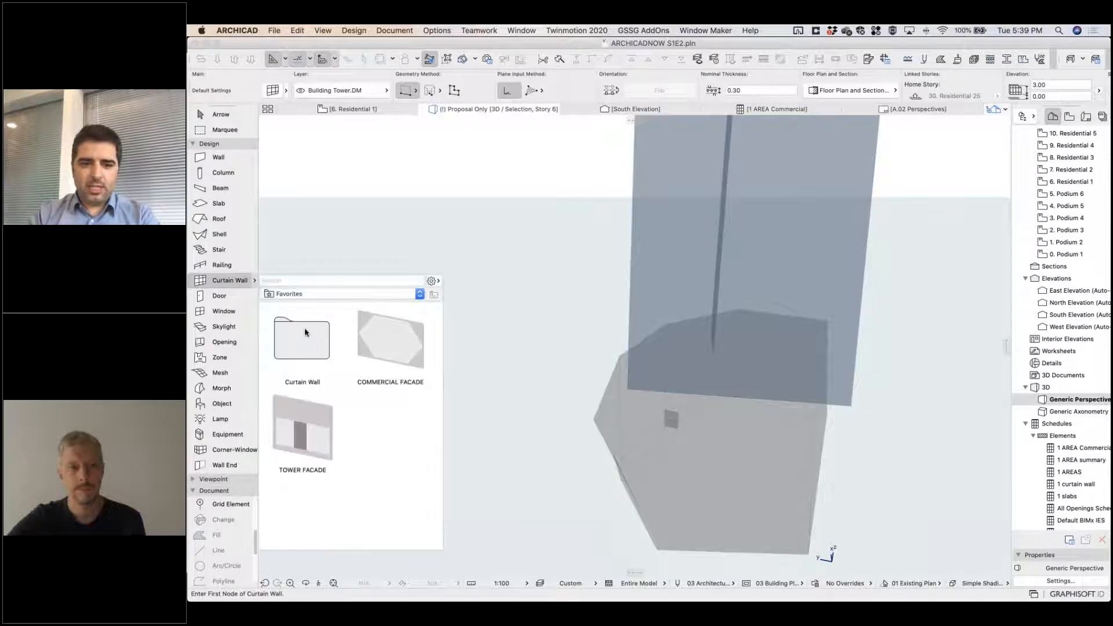
{"action": "double_click", "coordinate": [394, 350]}
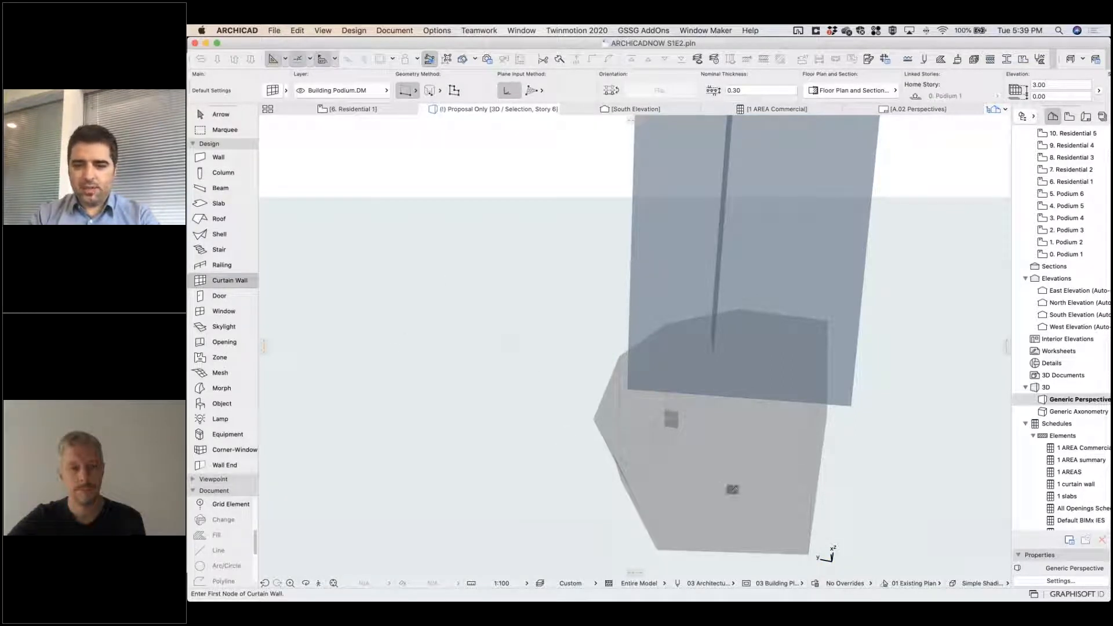
{"action": "left_click", "coordinate": [454, 90]}
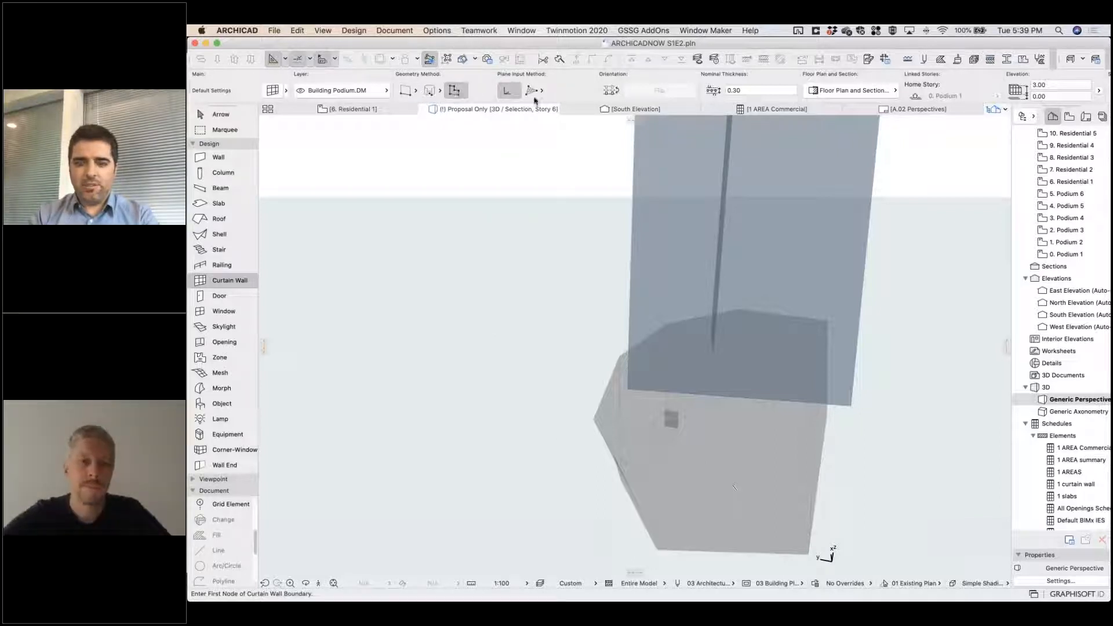
{"action": "left_click", "coordinate": [533, 96]}
Fill the first triangular podium facet with a COMMERCIAL FACADE curtain wall, using the facet's surface as input plane and boundary.
{"action": "middle_click_drag", "start_coordinate": [628, 321], "coordinate": [674, 419], "text": "shift"}
{"action": "left_click", "coordinate": [667, 420]}
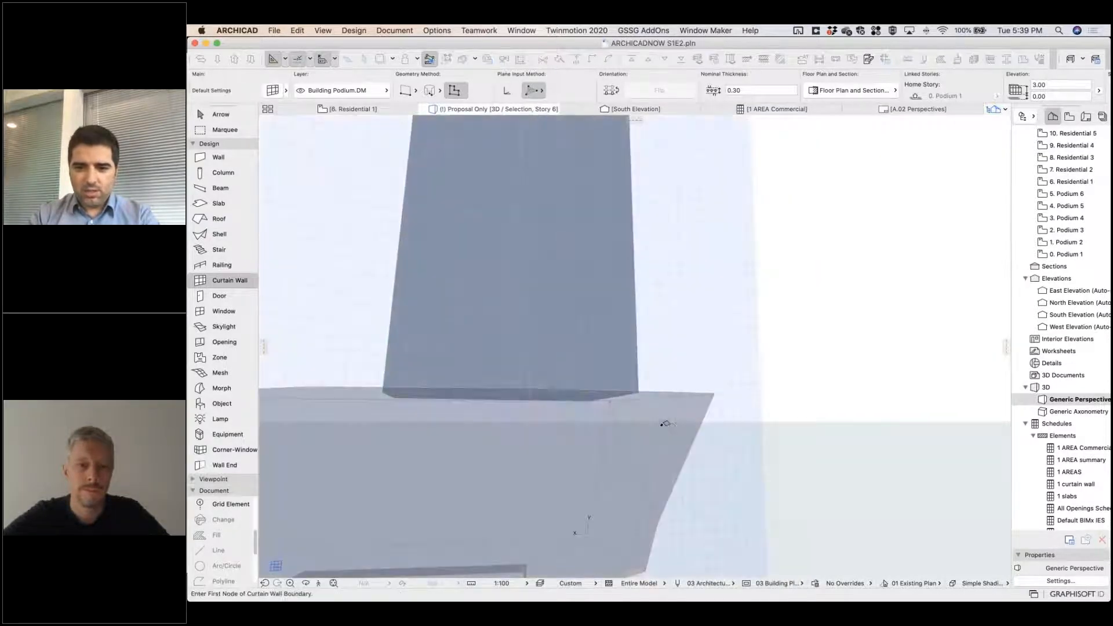
{"action": "left_click", "coordinate": [669, 429]}
{"action": "middle_click_drag", "start_coordinate": [659, 375], "coordinate": [426, 372], "text": "shift"}
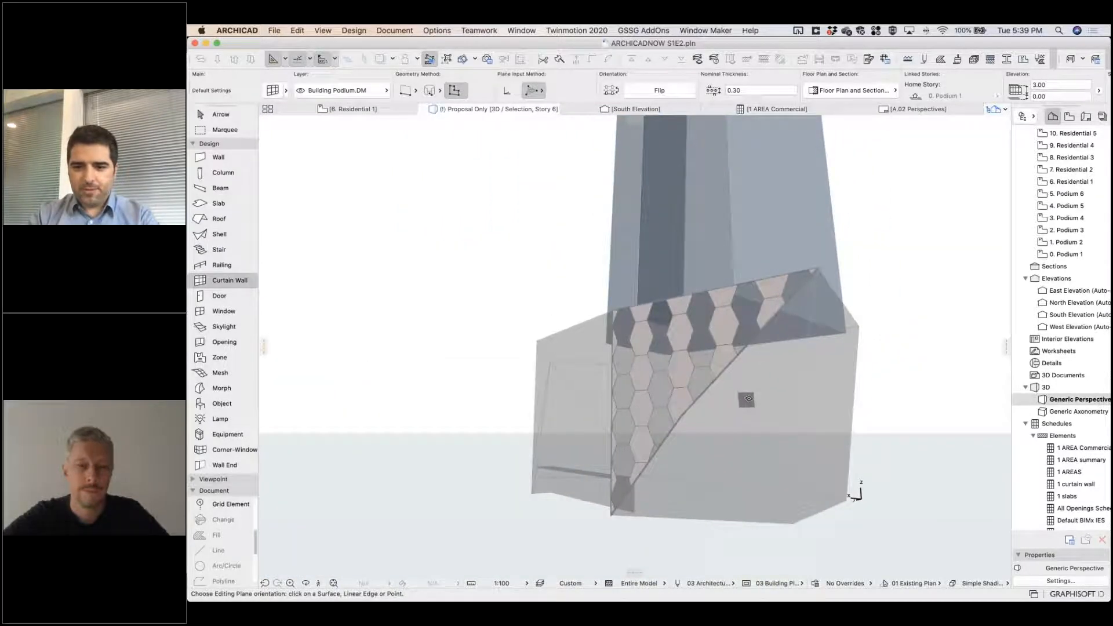
Clad the adjoining triangular podium facet with the commercial curtain wall and delete the stray horizontal curtain wall at the podium's base.
{"action": "left_click", "coordinate": [753, 394]}
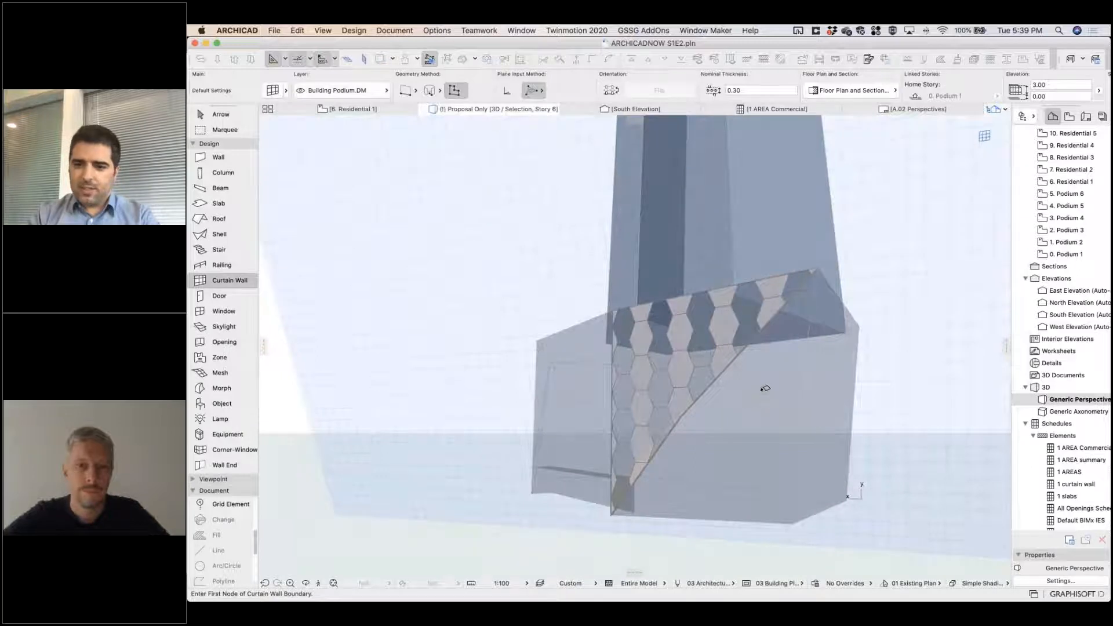
{"action": "key", "text": "Escape"}
{"action": "middle_click_drag", "start_coordinate": [765, 389], "coordinate": [713, 371], "text": "shift"}
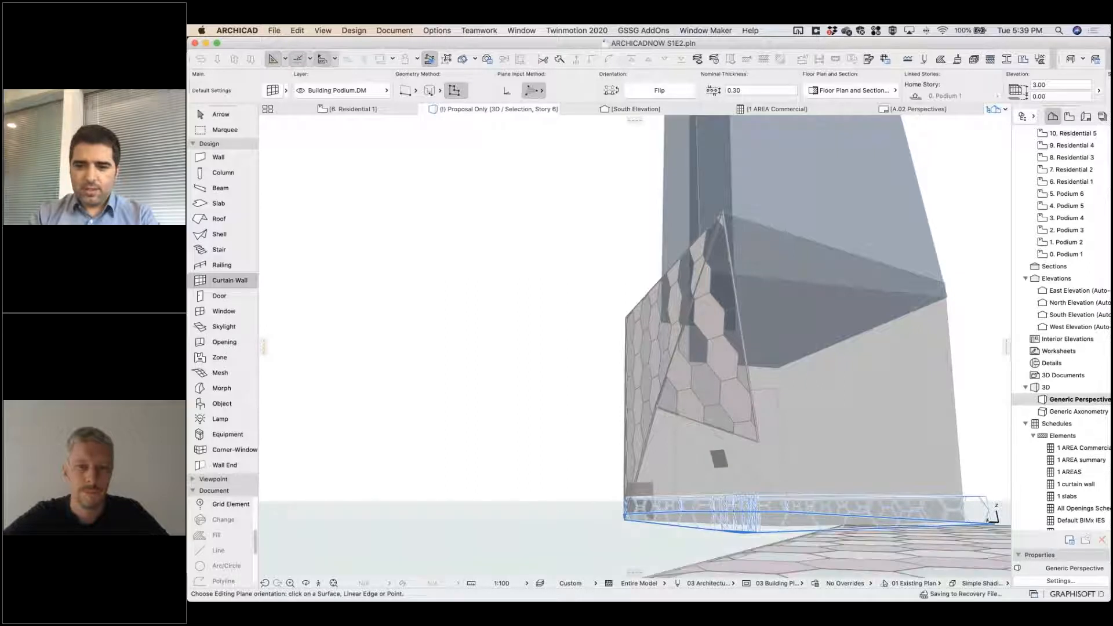
{"action": "left_click", "coordinate": [803, 557]}
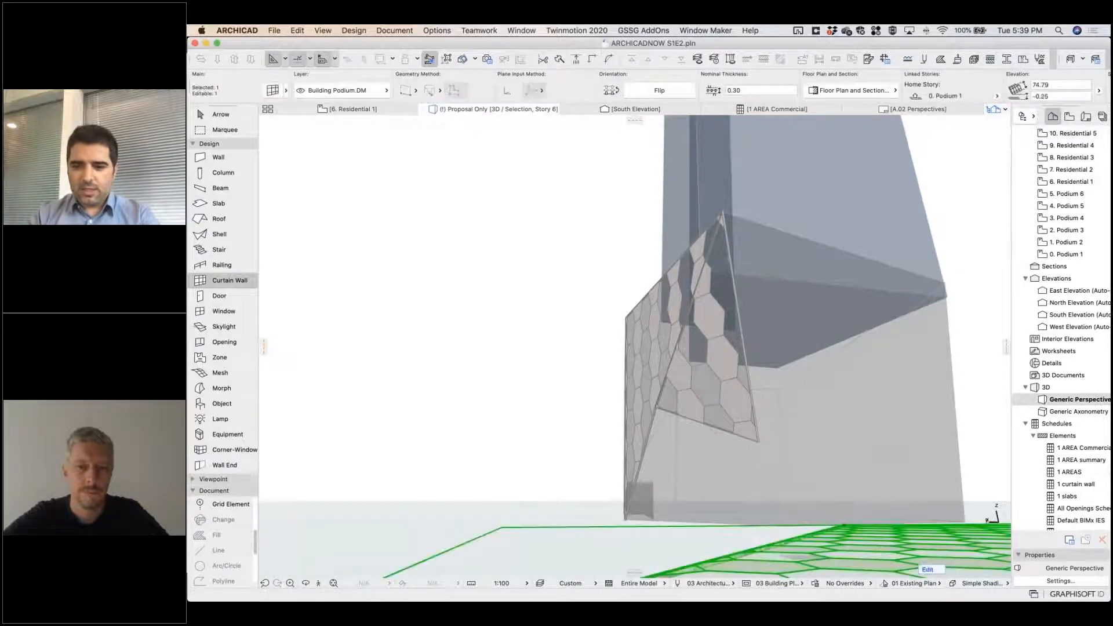
{"action": "key", "text": "Escape"}
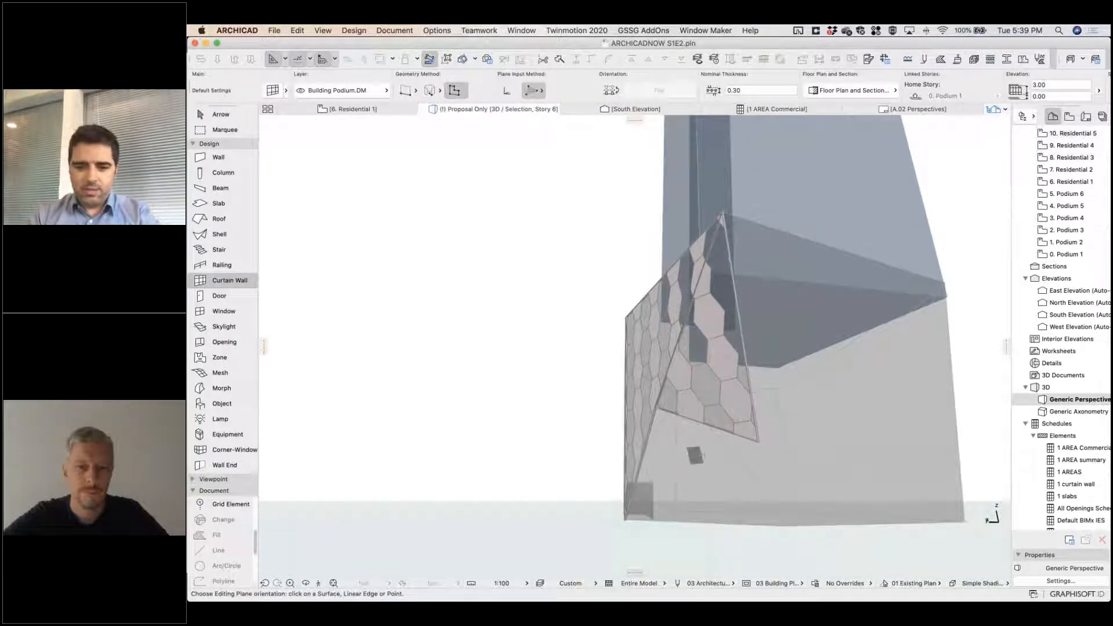
Clad the facet beside the podium corner and the upper triangle of the adjoining large podium side with the commercial curtain wall.
{"action": "left_click", "coordinate": [694, 455]}
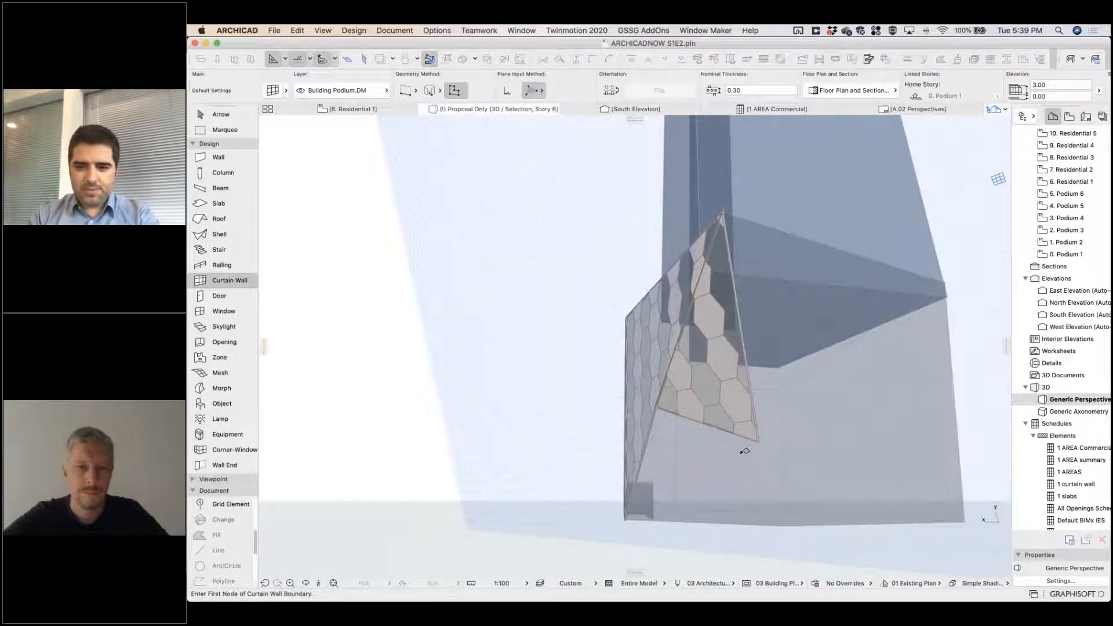
{"action": "key", "text": "Escape"}
{"action": "middle_click_drag", "start_coordinate": [781, 415], "coordinate": [811, 545], "text": "shift"}
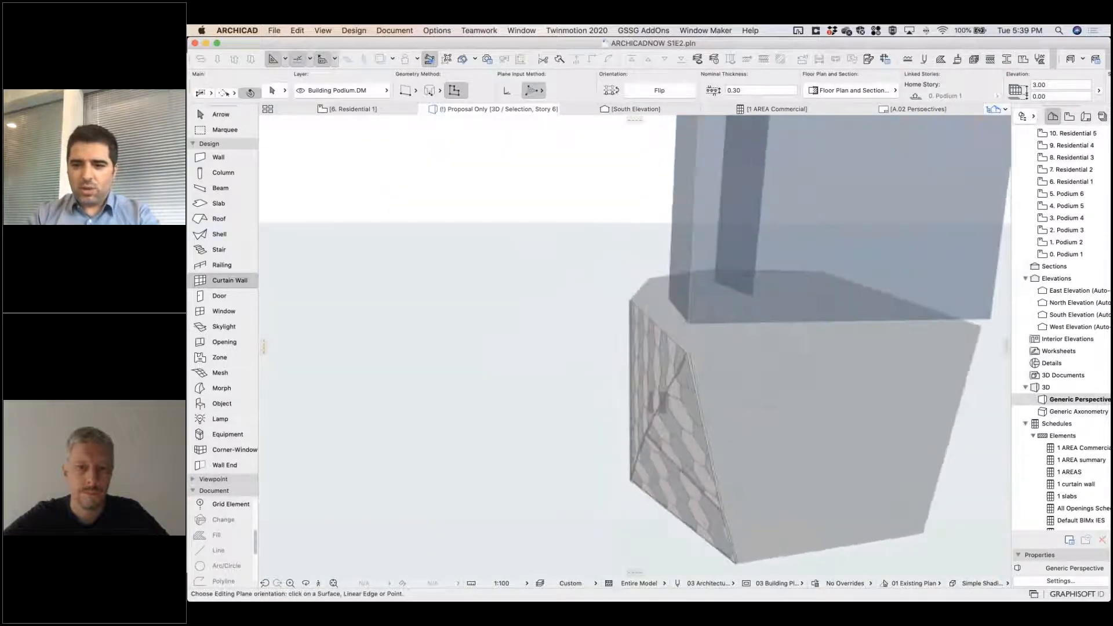
{"action": "left_click", "coordinate": [753, 406]}
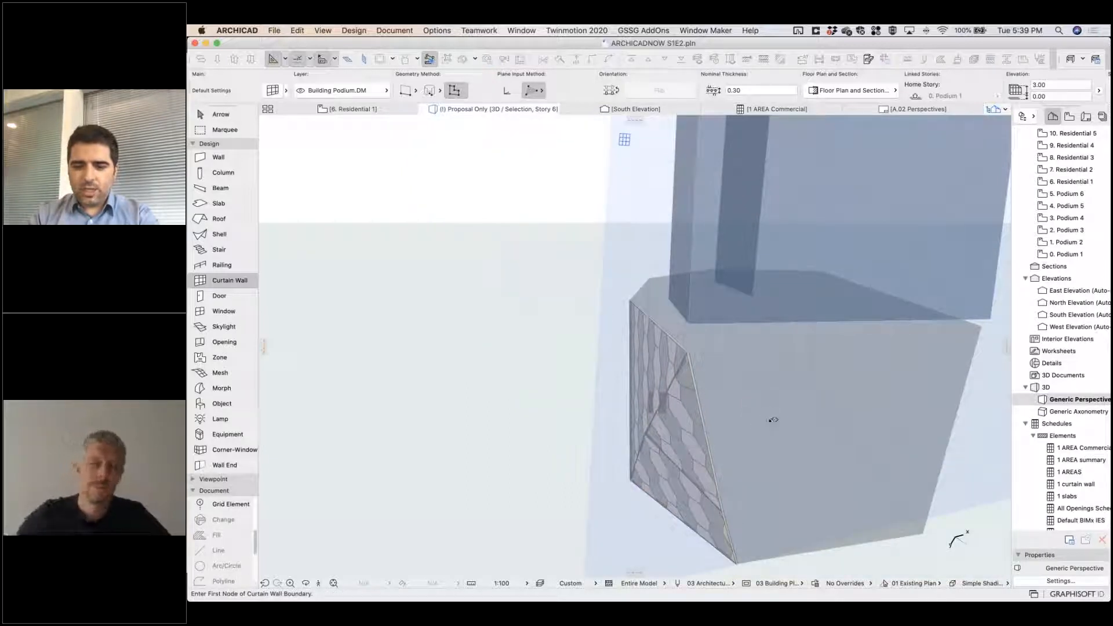
{"action": "middle_click_drag", "start_coordinate": [747, 392], "coordinate": [694, 439], "text": "shift"}
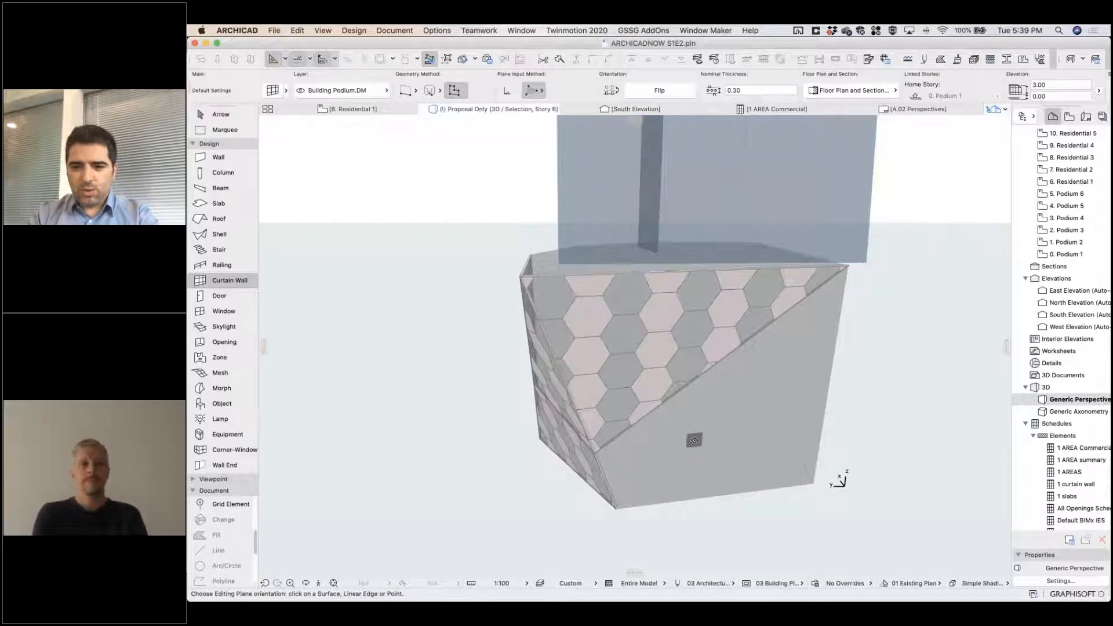
Clad the lower triangle of the large podium side and the narrow strip between its two triangles.
{"action": "left_click", "coordinate": [694, 439]}
{"action": "key", "text": "Escape"}
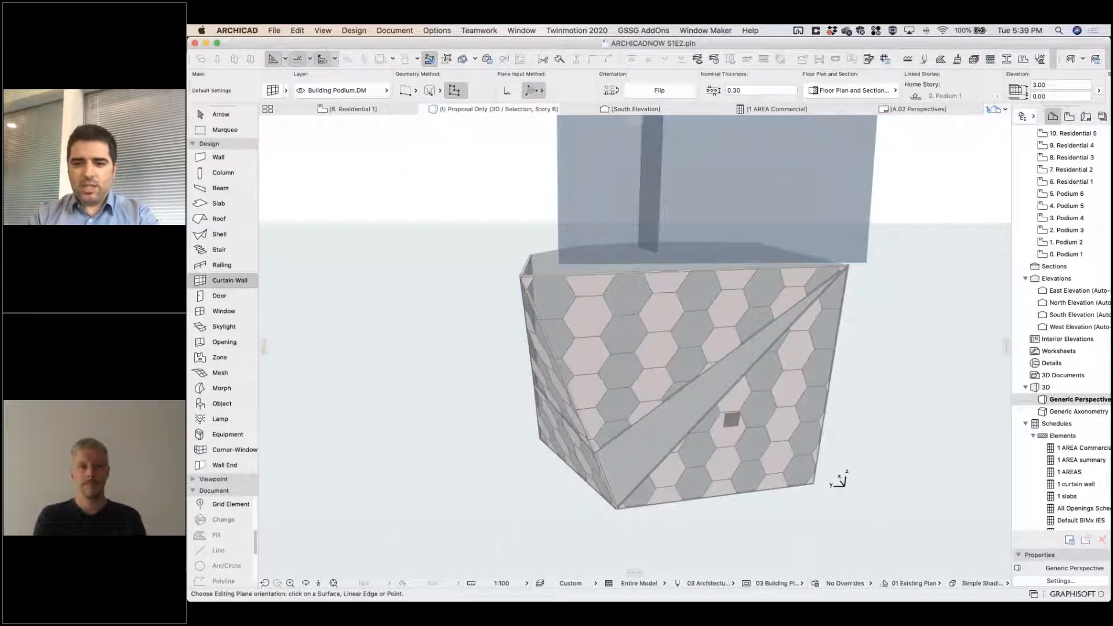
{"action": "left_click", "coordinate": [649, 435]}
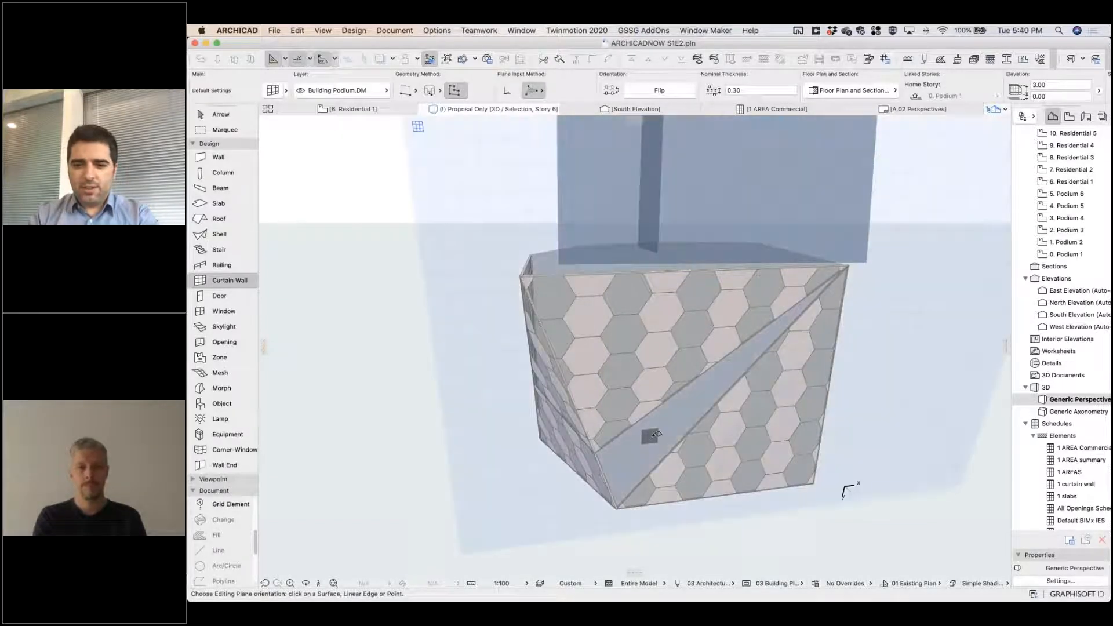
{"action": "key", "text": "Escape"}
{"action": "middle_click_drag", "start_coordinate": [593, 435], "coordinate": [746, 346], "text": "shift"}
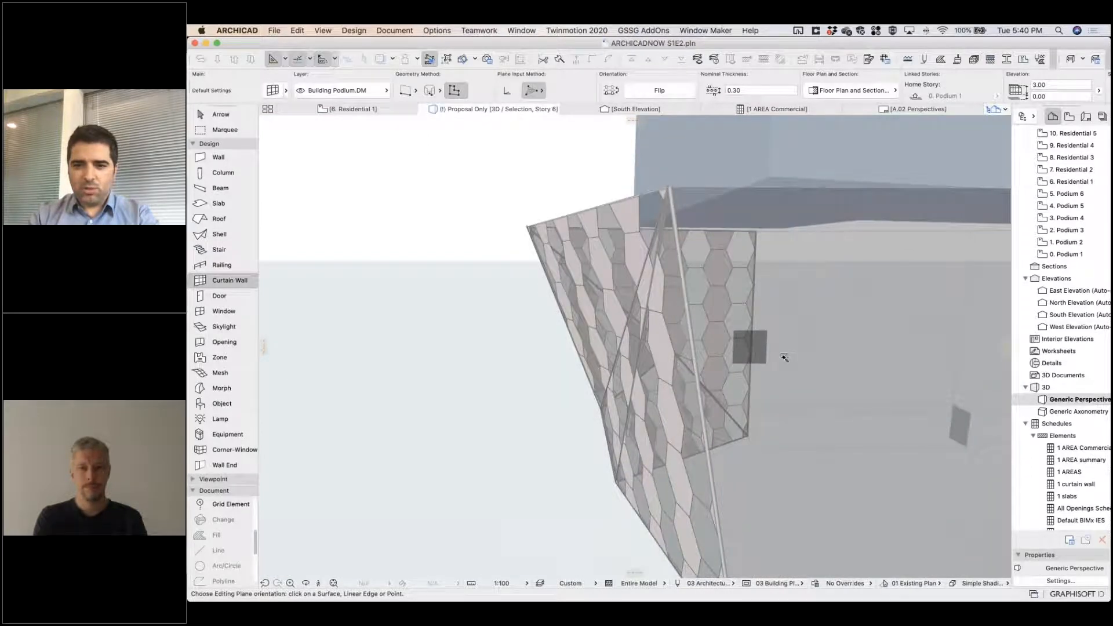
Fill the unclad podium sides around the next corner with commercial curtain walls traced from their surfaces.
{"action": "left_click", "coordinate": [785, 357]}
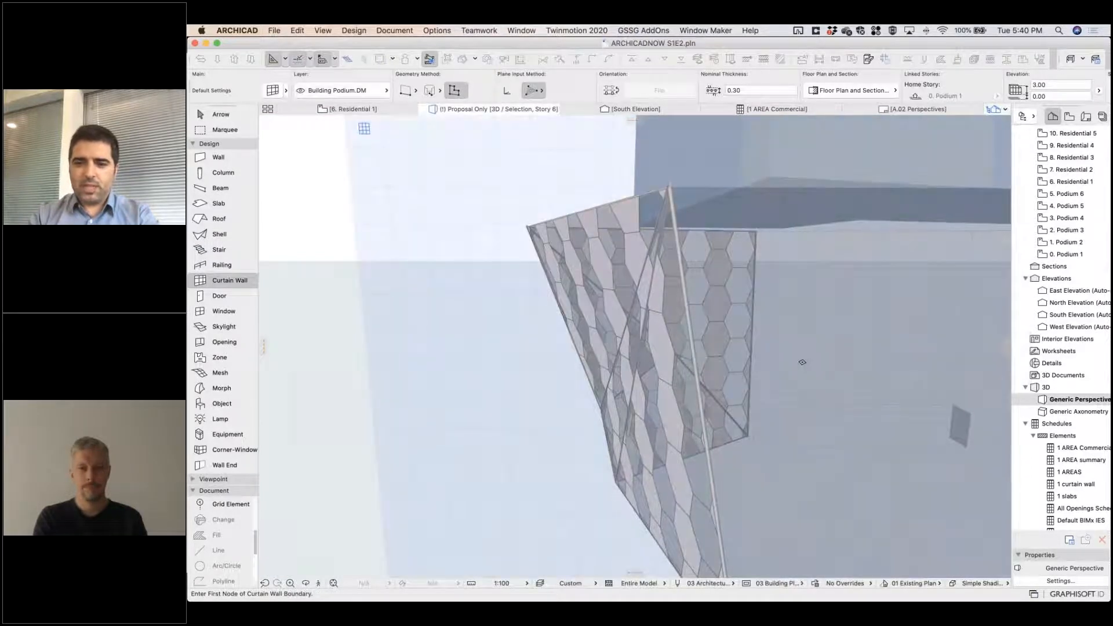
{"action": "key", "text": "Escape"}
{"action": "middle_click_drag", "start_coordinate": [666, 371], "coordinate": [600, 422], "text": "shift"}
{"action": "left_click", "coordinate": [602, 421]}
{"action": "key", "text": "Escape"}
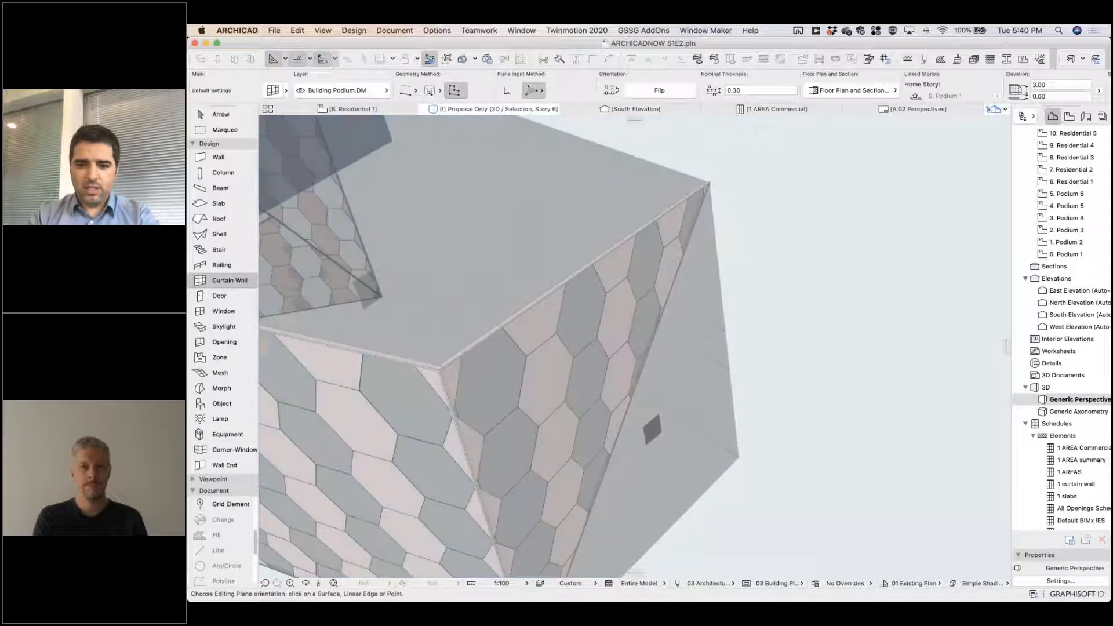
Clad the bare triangular facet beside the finished hexagonal panels at the podium corner.
{"action": "middle_click_drag", "start_coordinate": [657, 354], "coordinate": [656, 355], "text": "shift"}
{"action": "left_click", "coordinate": [658, 417]}
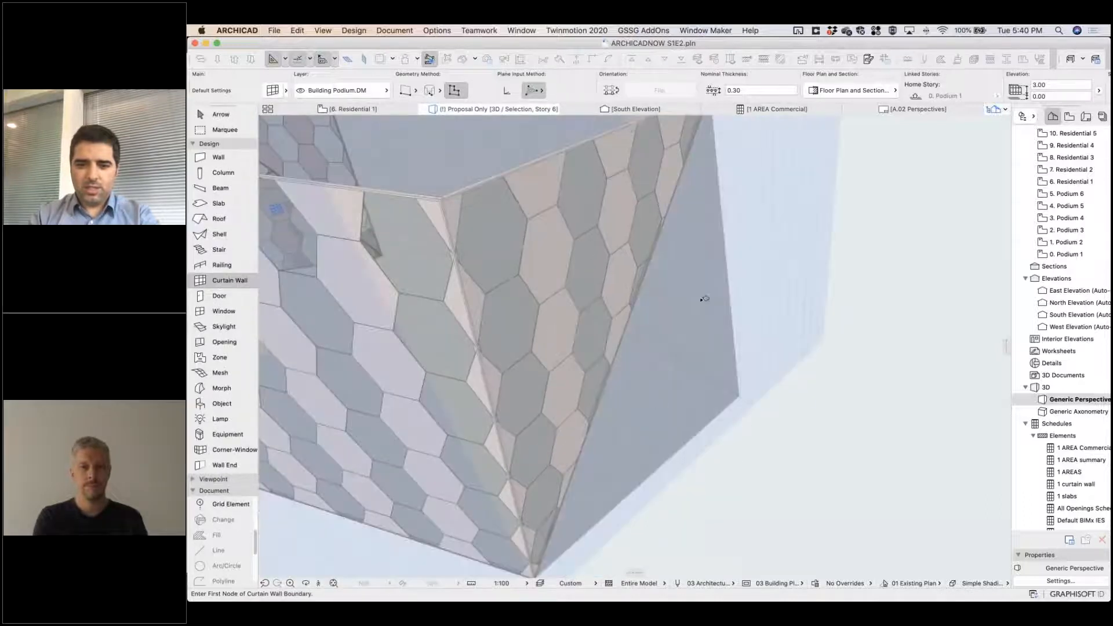
{"action": "left_click", "coordinate": [728, 289]}
{"action": "middle_click_drag", "start_coordinate": [686, 303], "coordinate": [591, 308], "text": "shift"}
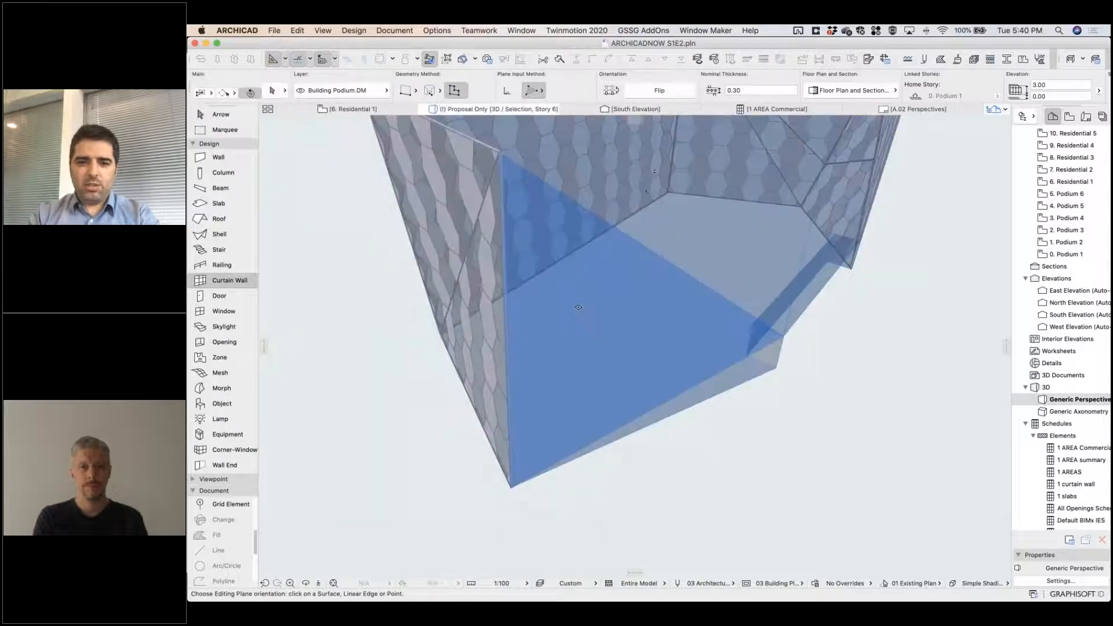
Clad the large sloping triangle on the open podium side and the thin facet along its lower edge.
{"action": "left_click", "coordinate": [598, 309]}
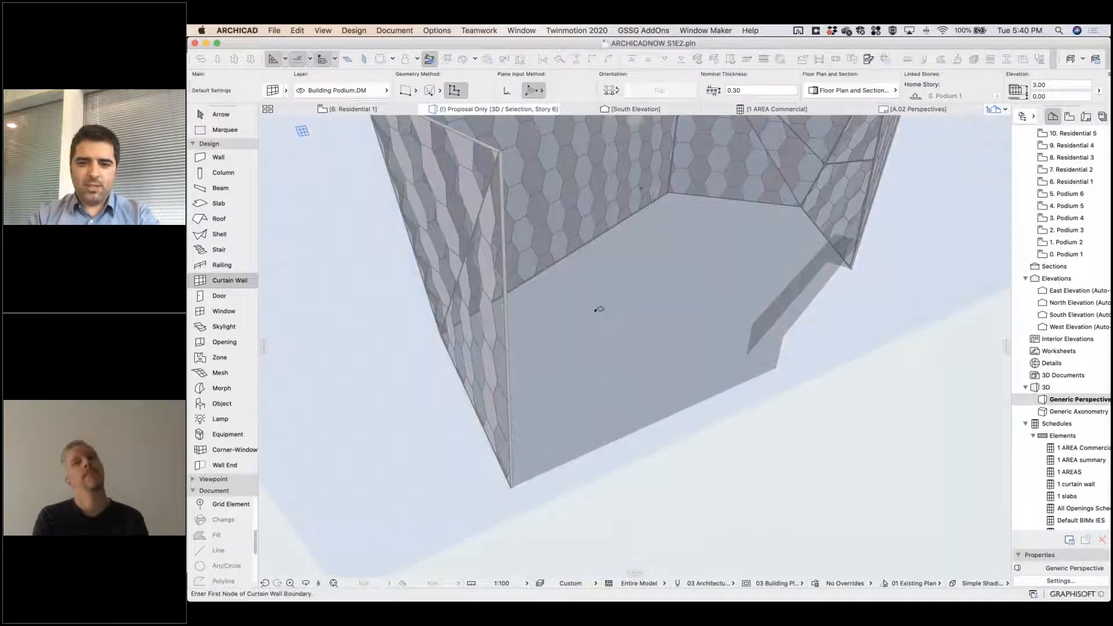
{"action": "left_click", "coordinate": [598, 309]}
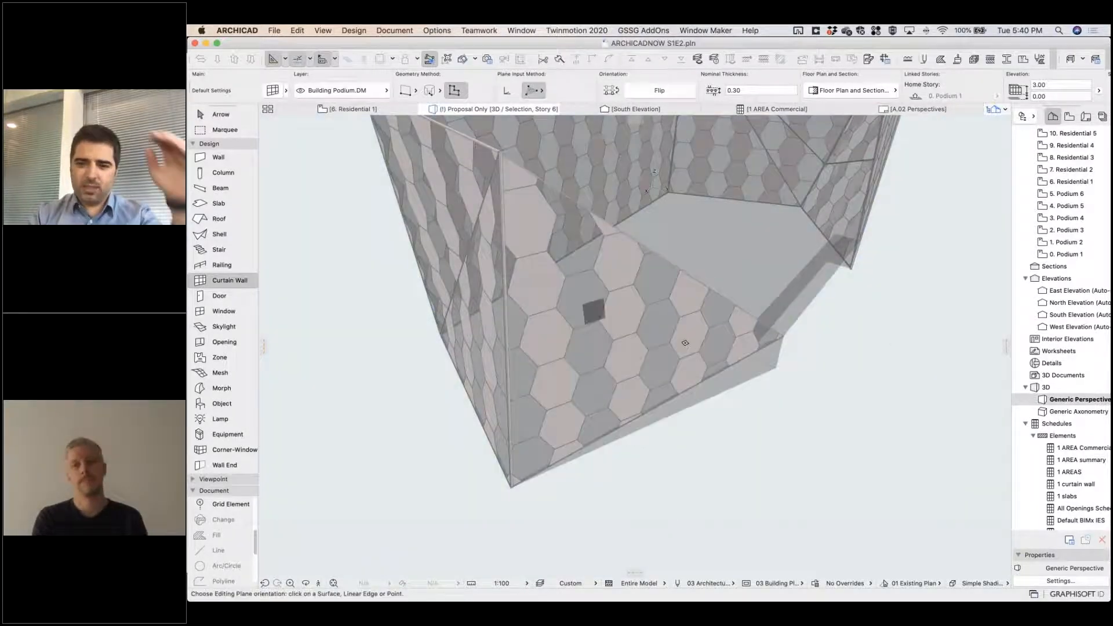
{"action": "left_click", "coordinate": [739, 373]}
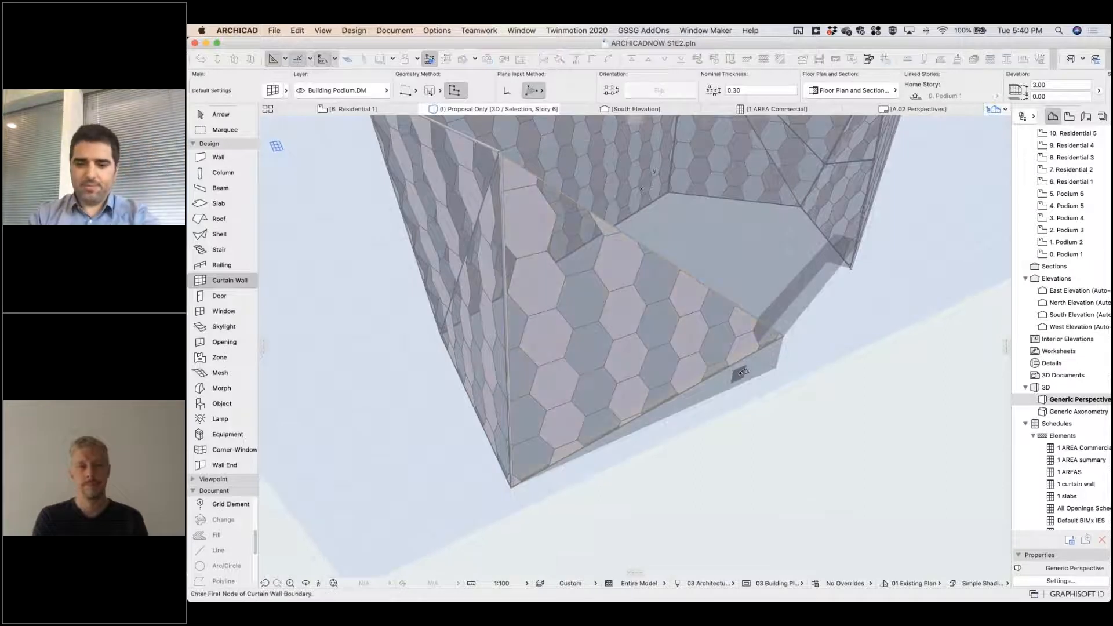
{"action": "key", "text": "Escape"}
{"action": "middle_click_drag", "start_coordinate": [732, 375], "coordinate": [710, 310], "text": "shift"}
{"action": "left_click", "coordinate": [736, 322]}
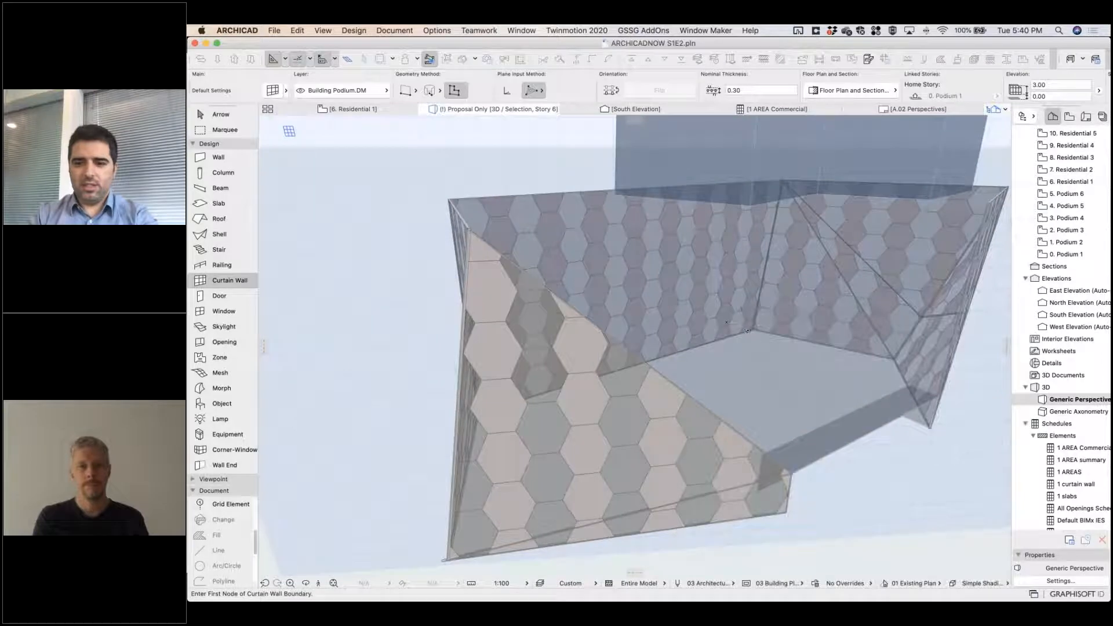
Fill the remaining bare podium facets, including the low strip under the hexagonal panels, with commercial curtain walls.
{"action": "middle_click_drag", "start_coordinate": [766, 346], "coordinate": [792, 346], "text": "shift"}
{"action": "left_click", "coordinate": [829, 380]}
{"action": "middle_click_drag", "start_coordinate": [827, 381], "coordinate": [748, 380], "text": "shift"}
{"action": "middle_click_drag", "start_coordinate": [620, 462], "coordinate": [526, 518], "text": "shift"}
{"action": "left_click", "coordinate": [527, 517]}
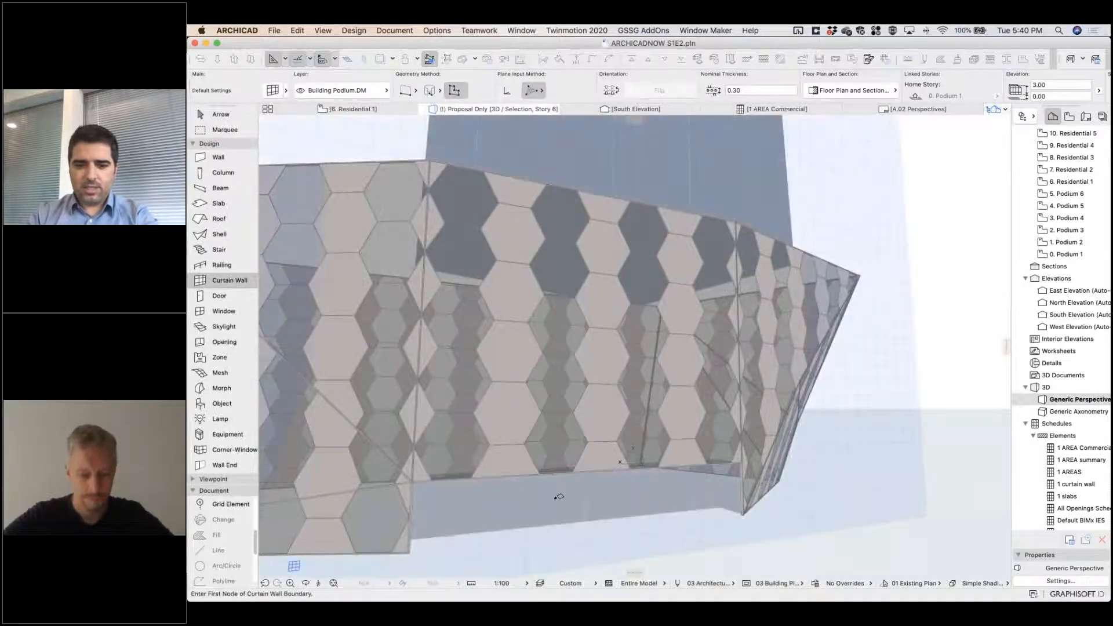
{"action": "left_click", "coordinate": [556, 498]}
{"action": "middle_click_drag", "start_coordinate": [743, 504], "coordinate": [762, 421], "text": "shift"}
{"action": "middle_click_drag", "start_coordinate": [571, 290], "coordinate": [627, 380], "text": "shift"}
{"action": "middle_click_drag", "start_coordinate": [533, 351], "coordinate": [412, 349], "text": "shift"}
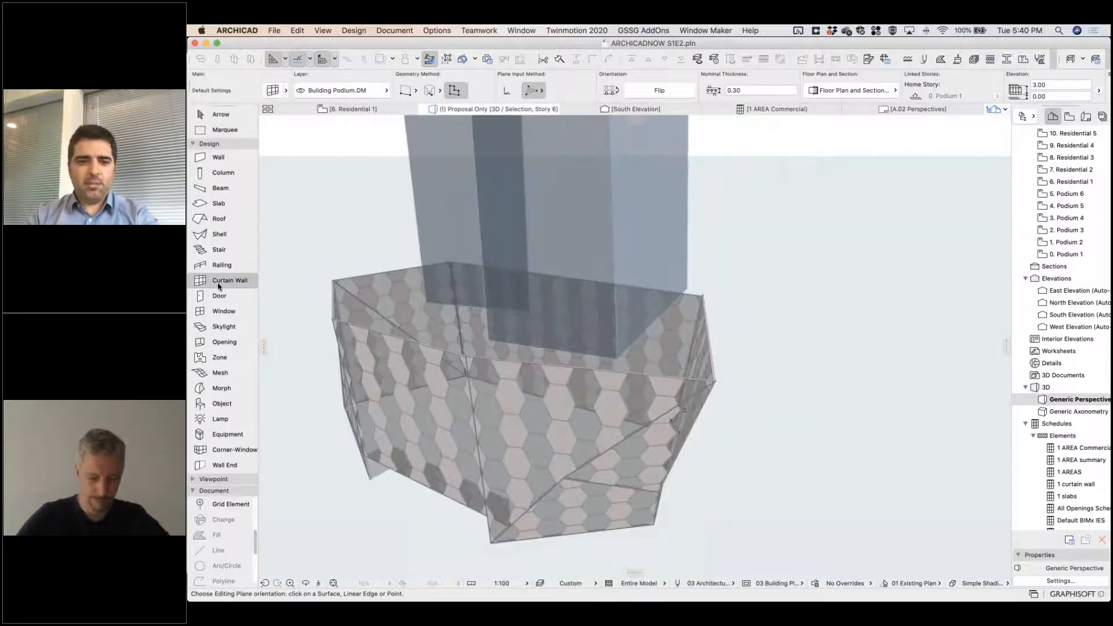
Load the TOWER FACADE curtain wall favorite and clad the first side of the residential tower mass with it.
{"action": "left_click", "coordinate": [255, 281]}
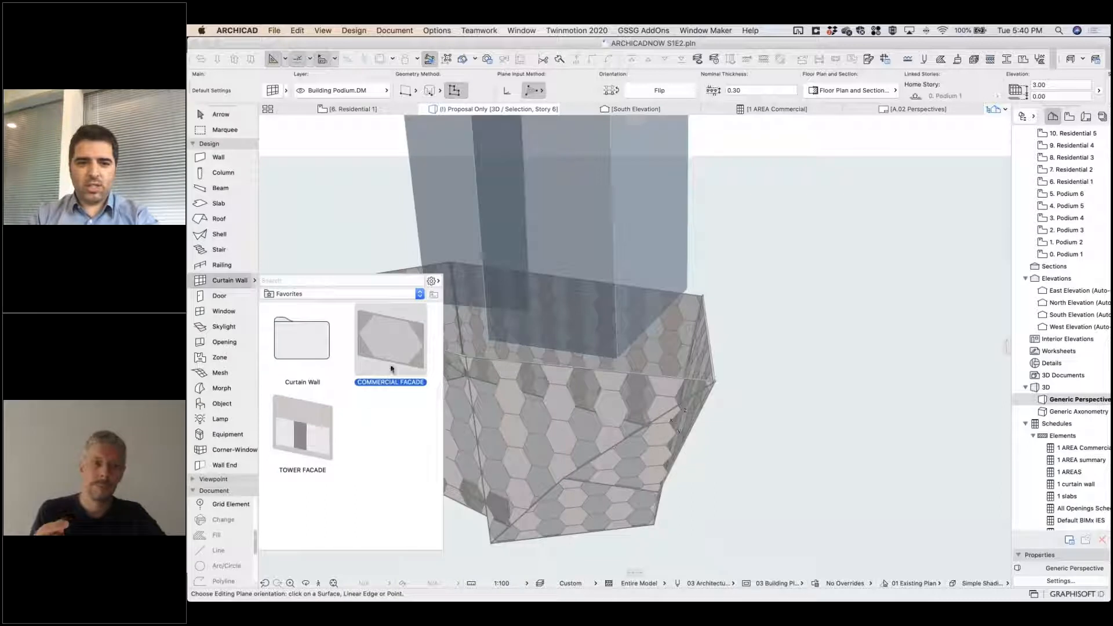
{"action": "left_click", "coordinate": [303, 444]}
{"action": "double_click", "coordinate": [303, 445]}
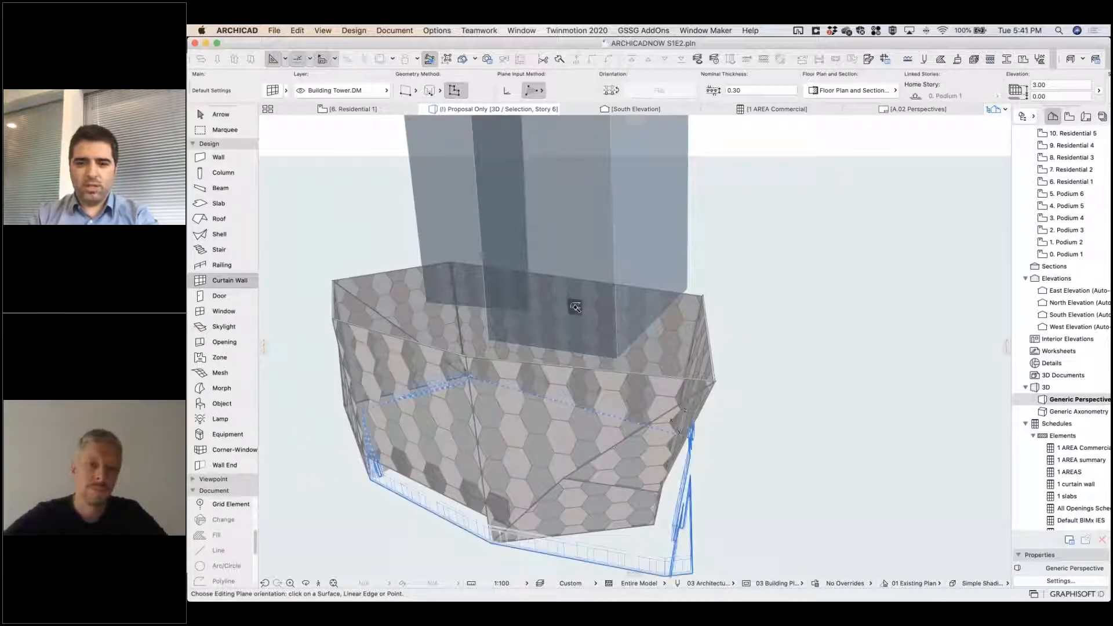
{"action": "left_click", "coordinate": [574, 307]}
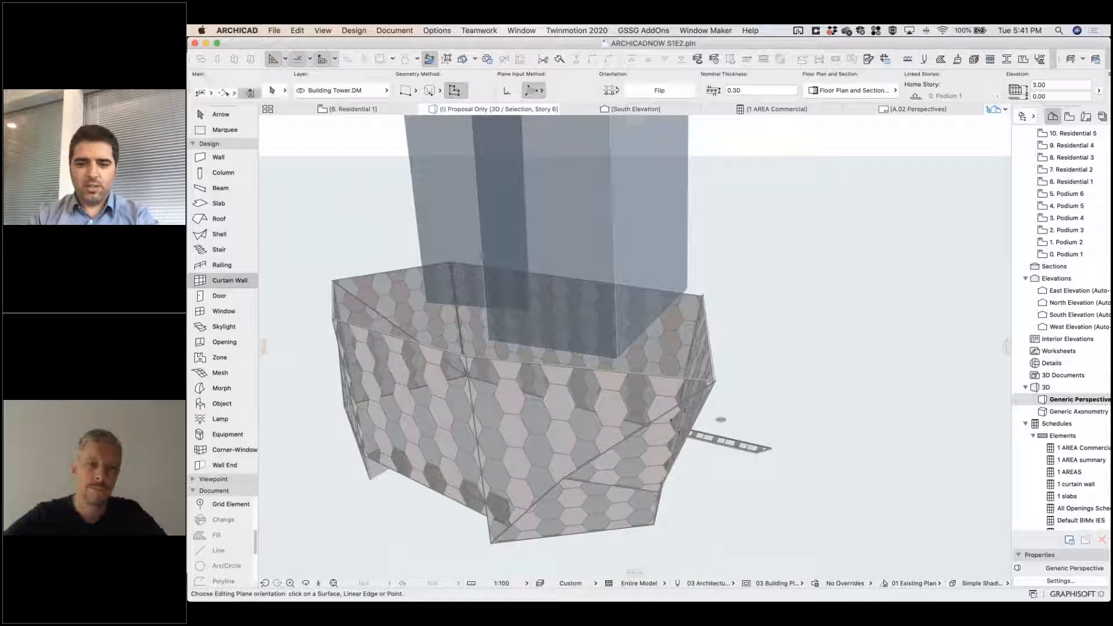
{"action": "left_click", "coordinate": [671, 419]}
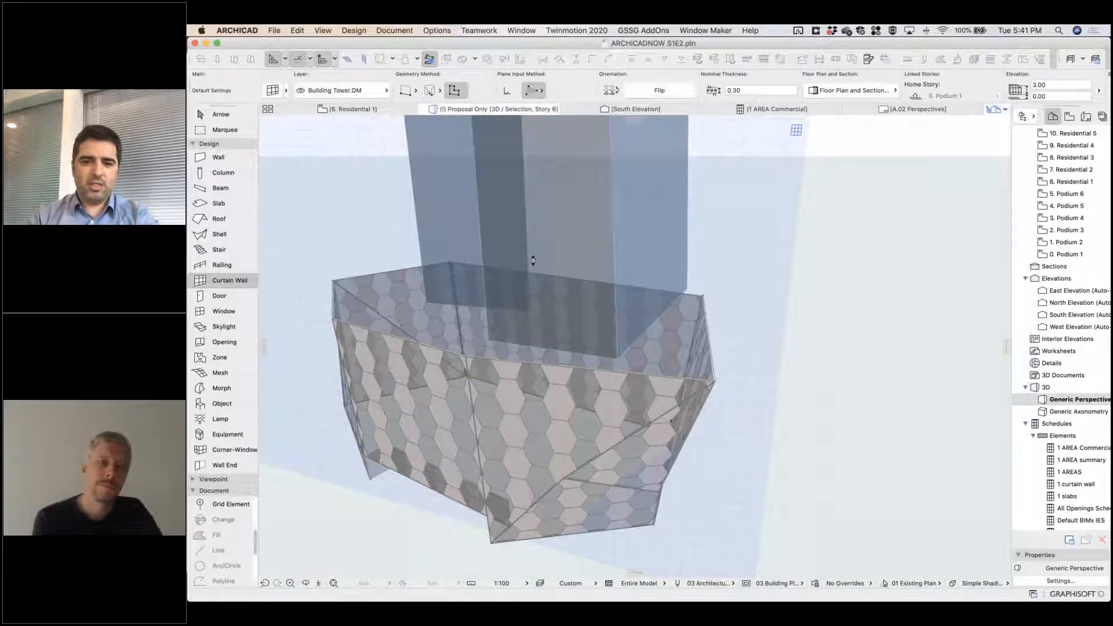
{"action": "middle_click_drag", "start_coordinate": [561, 225], "coordinate": [681, 224], "text": "shift"}
Clad the next two adjoining sides of the residential tower with TOWER FACADE curtain walls.
{"action": "left_click", "coordinate": [690, 222]}
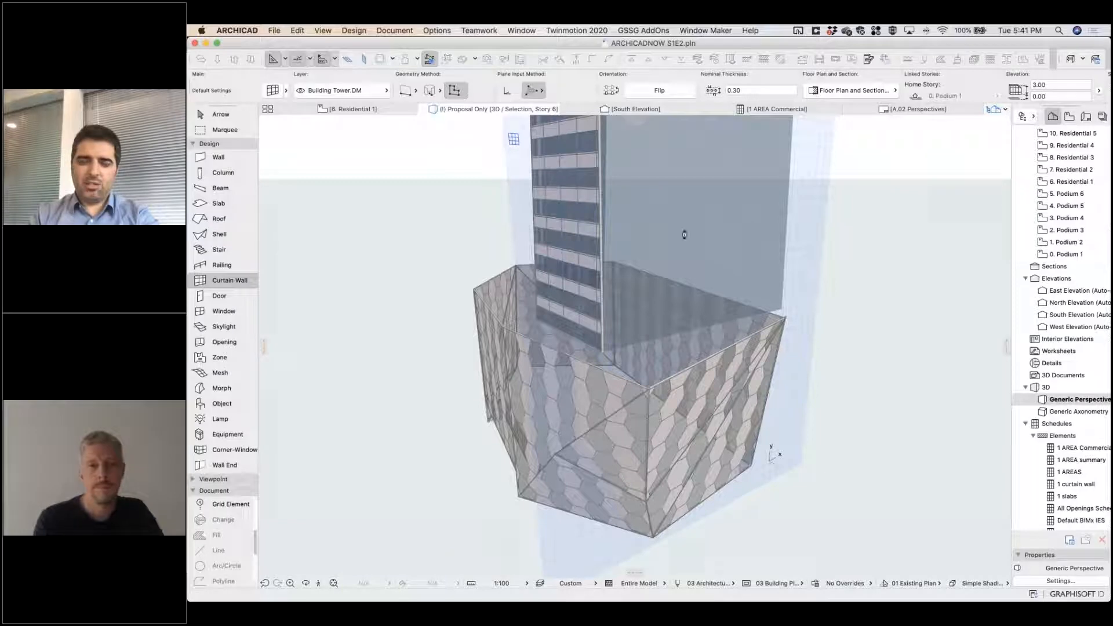
{"action": "left_click", "coordinate": [753, 230]}
{"action": "middle_click_drag", "start_coordinate": [753, 230], "coordinate": [675, 317], "text": "shift"}
{"action": "left_click", "coordinate": [709, 299]}
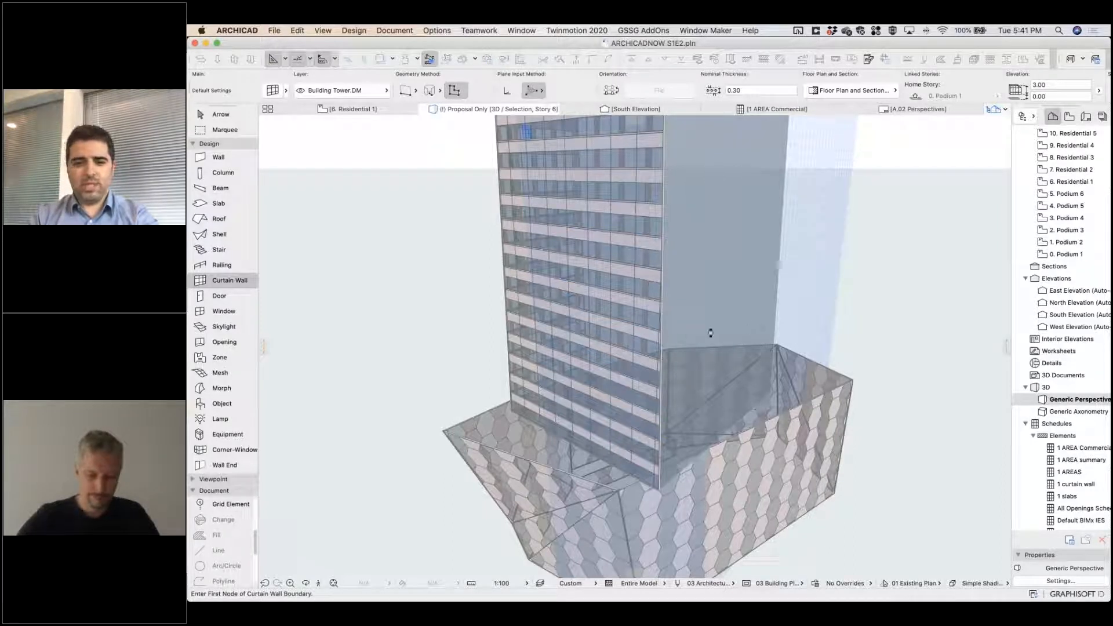
{"action": "left_click", "coordinate": [755, 333]}
{"action": "middle_click_drag", "start_coordinate": [722, 320], "coordinate": [354, 371], "text": "shift"}
{"action": "middle_click_drag", "start_coordinate": [695, 342], "coordinate": [528, 351], "text": "shift"}
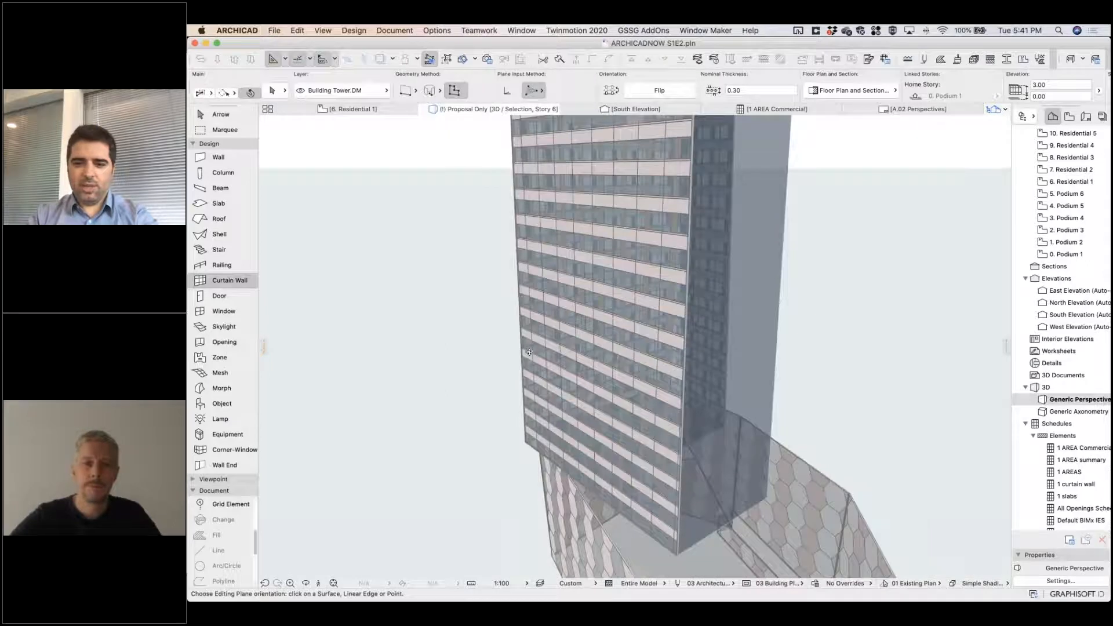
Clad the narrow outer tower face beside the recessed corner with the tower curtain wall.
{"action": "left_click", "coordinate": [530, 351]}
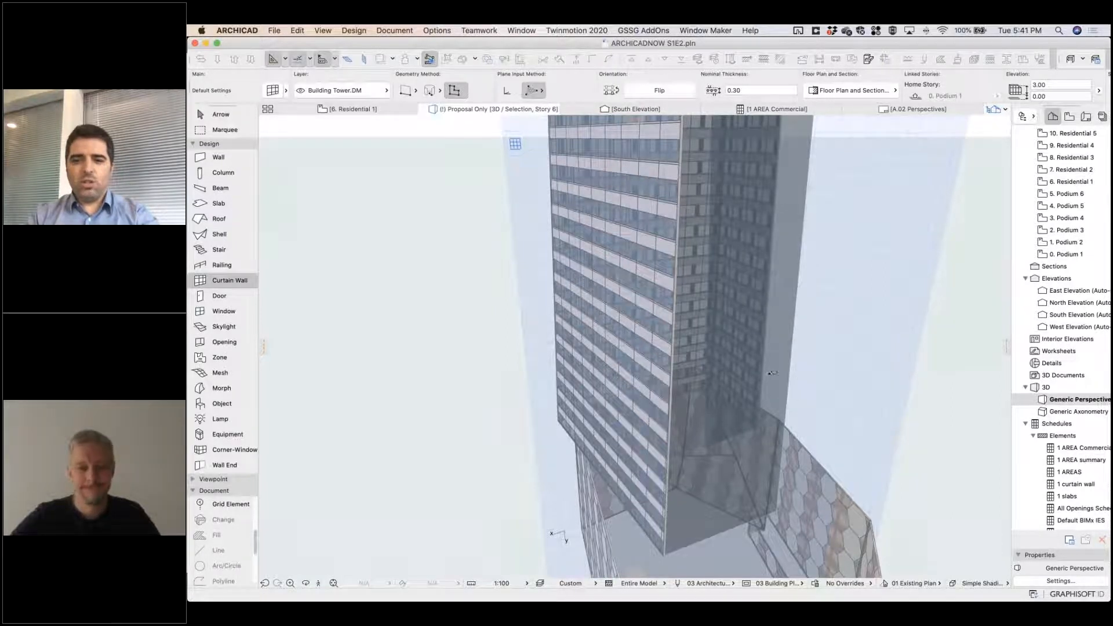
{"action": "key", "text": "Escape"}
{"action": "middle_click_drag", "start_coordinate": [781, 366], "coordinate": [434, 415], "text": "shift"}
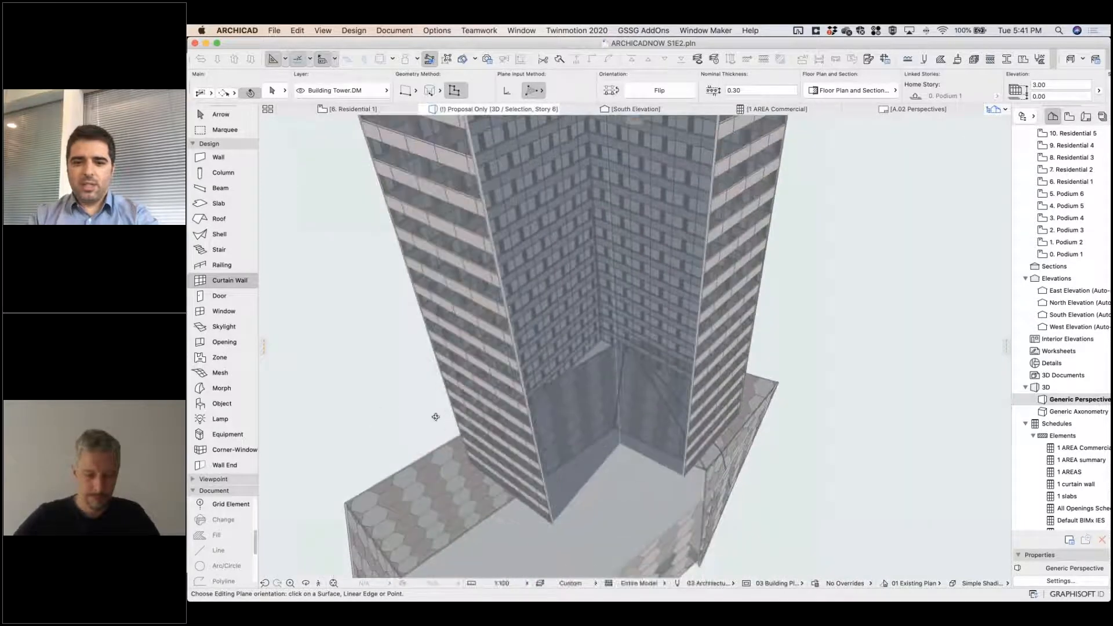
Clad the two inner faces of the tower's recessed corner with tower facade curtain walls, placing their boundaries over the residential mass.
{"action": "left_click", "coordinate": [590, 448]}
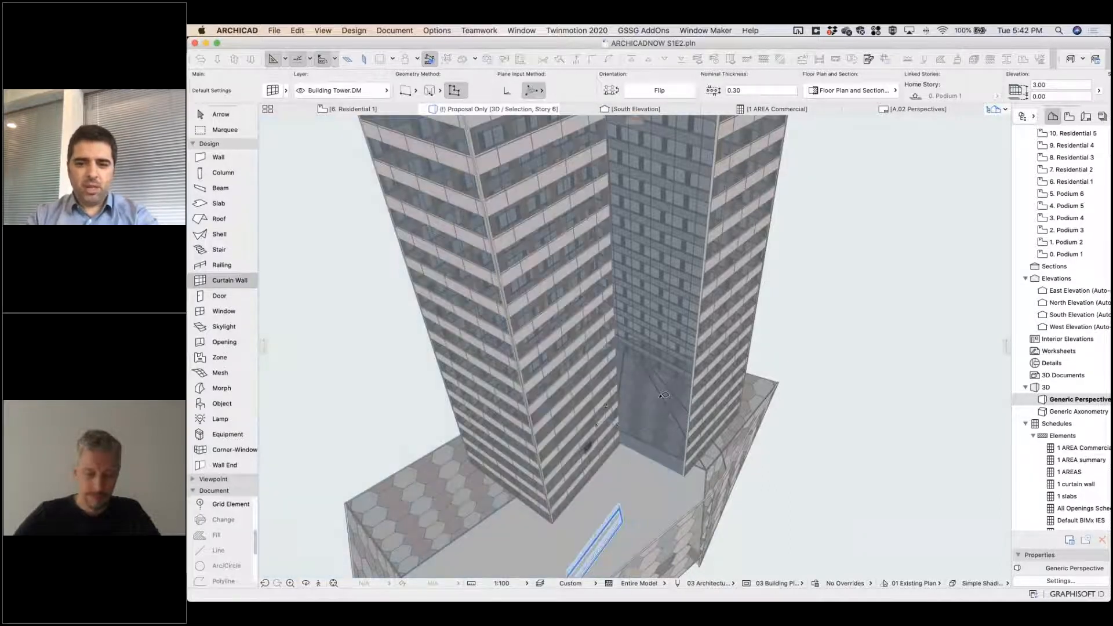
{"action": "left_click", "coordinate": [659, 342]}
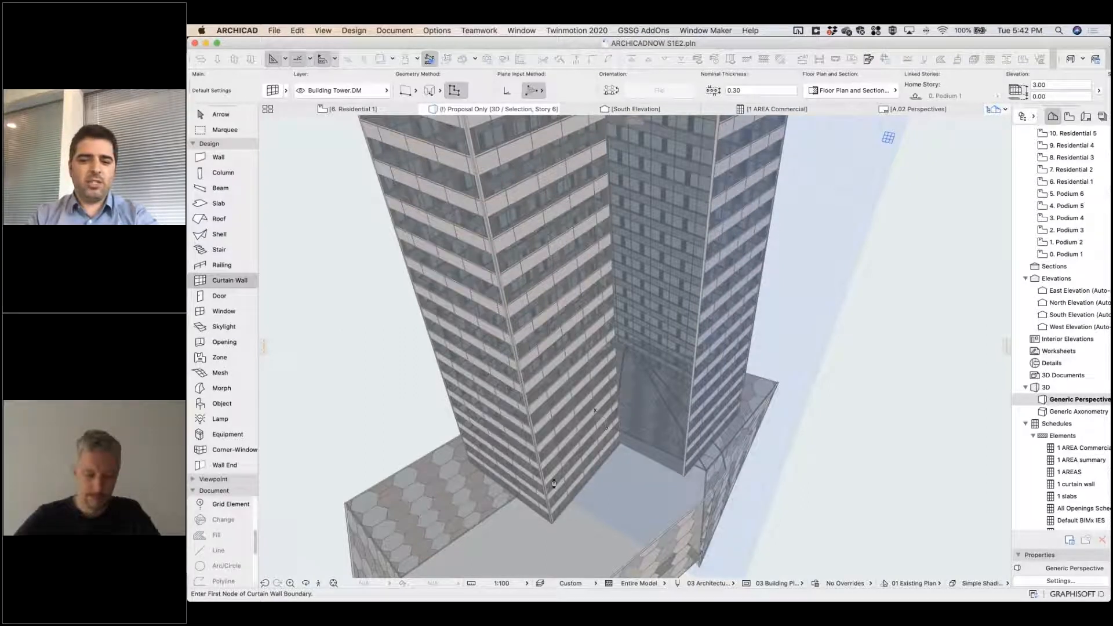
{"action": "left_click", "coordinate": [553, 484]}
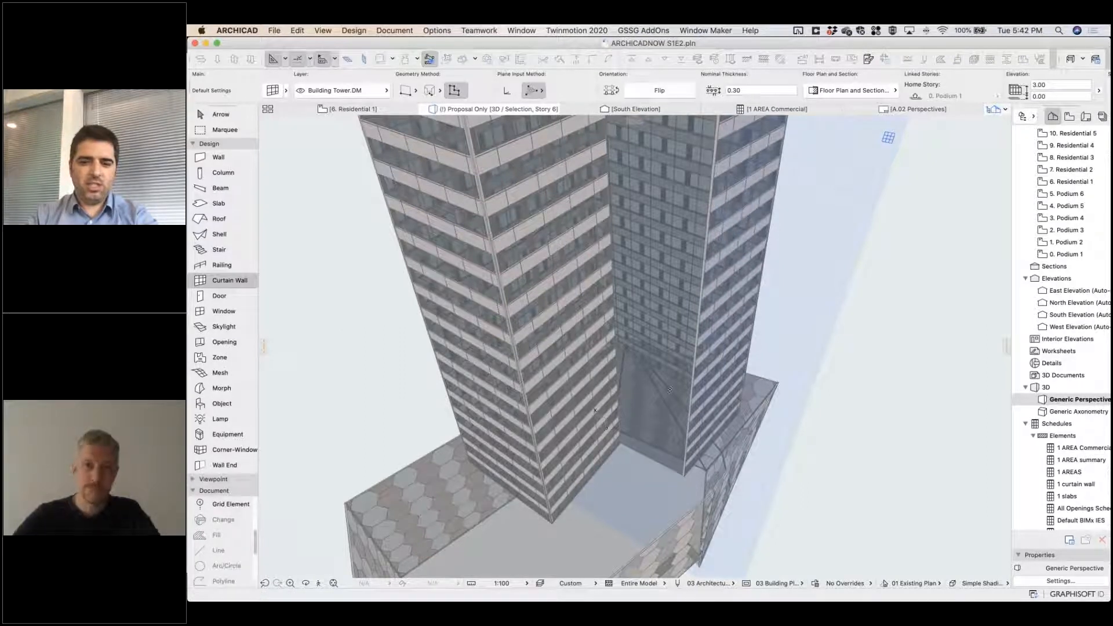
{"action": "left_click", "coordinate": [681, 373]}
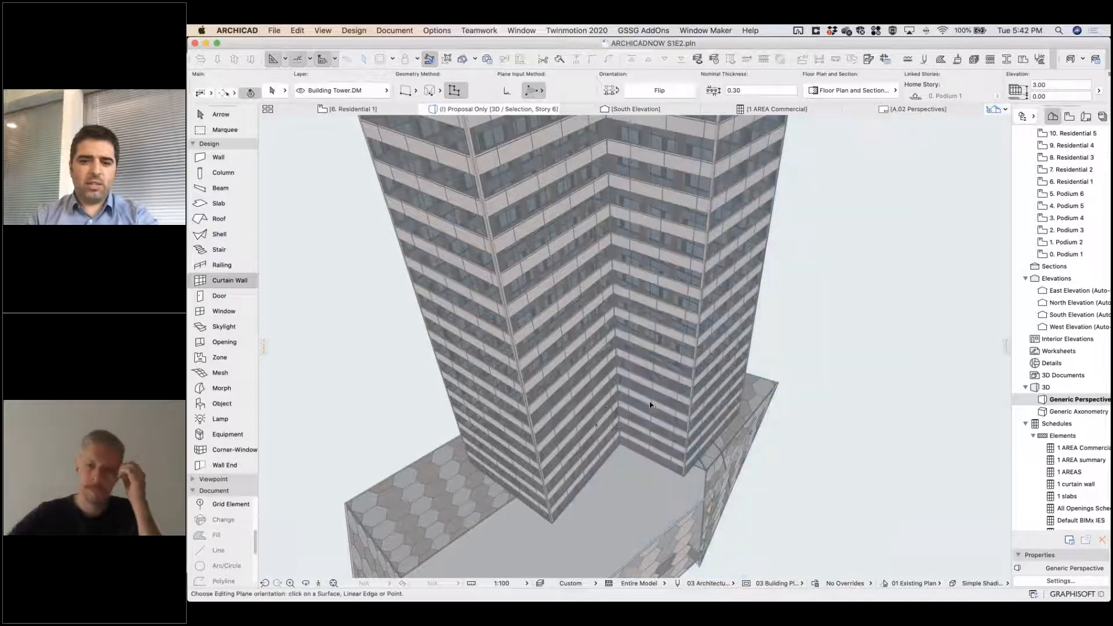
Examine the finished tower and podium curtain walls up close, including their panels and frames.
{"action": "middle_click_drag", "start_coordinate": [665, 361], "coordinate": [650, 330], "text": "shift"}
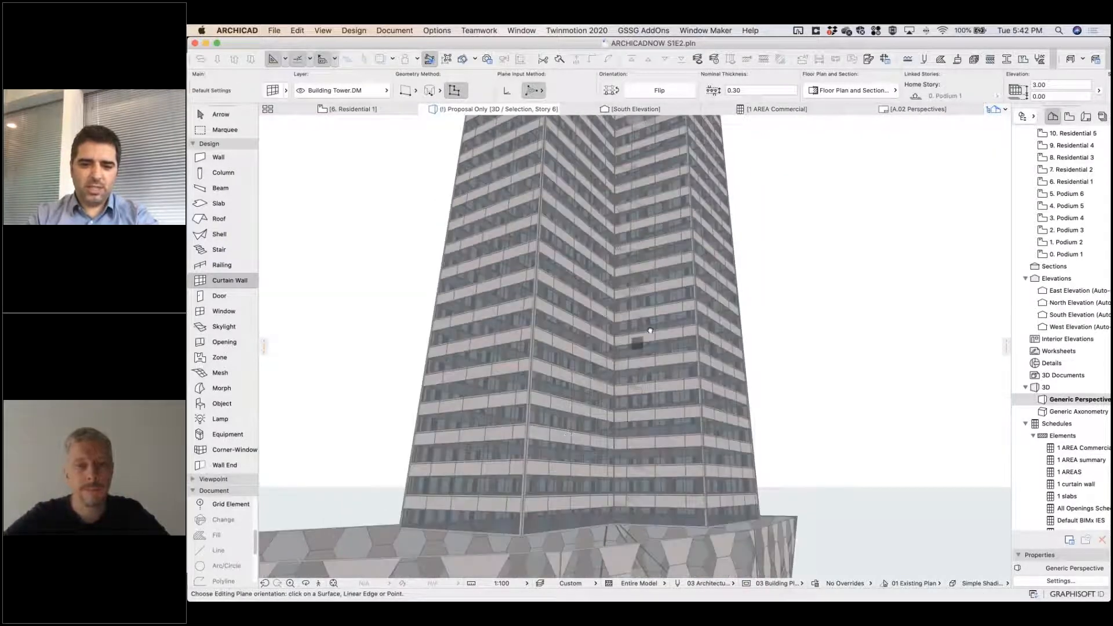
{"action": "scroll", "coordinate": [649, 330], "scroll_direction": "up", "scroll_amount": 8}
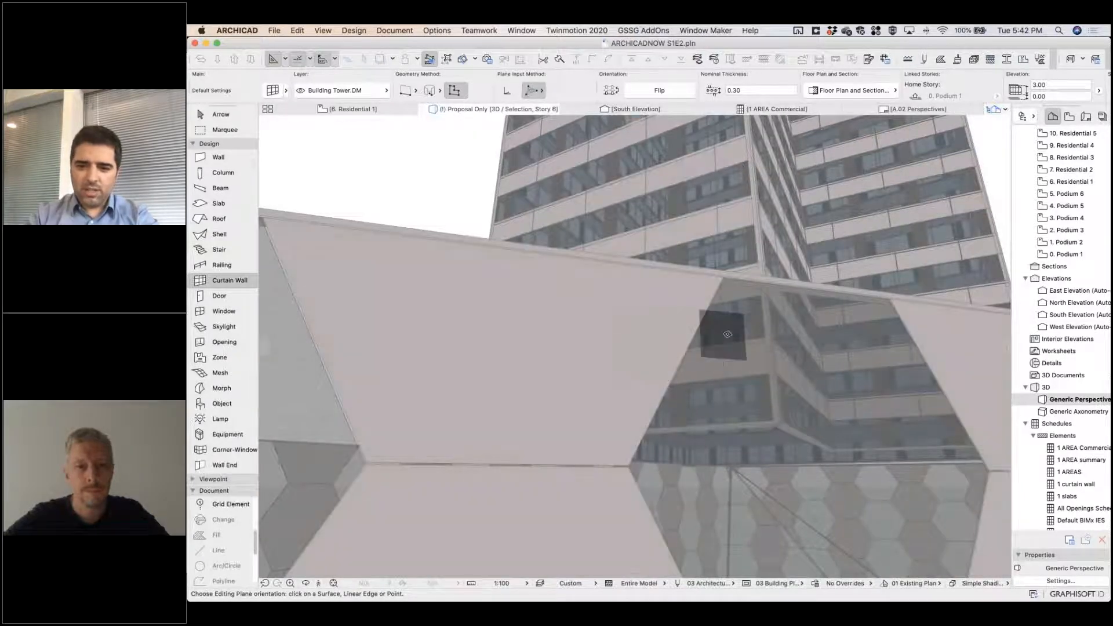
{"action": "scroll", "coordinate": [719, 324], "scroll_direction": "up", "scroll_amount": 2}
{"action": "middle_click_drag", "start_coordinate": [753, 231], "coordinate": [763, 409]}
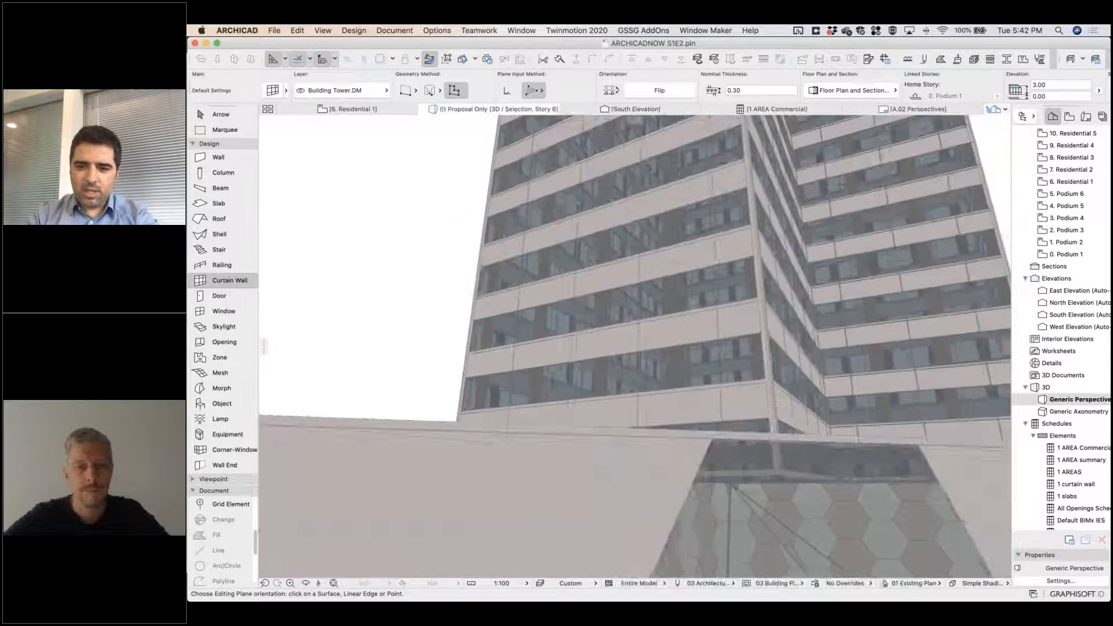
{"action": "middle_click_drag", "start_coordinate": [758, 249], "coordinate": [762, 427]}
{"action": "scroll", "coordinate": [742, 418], "scroll_direction": "up", "scroll_amount": 3}
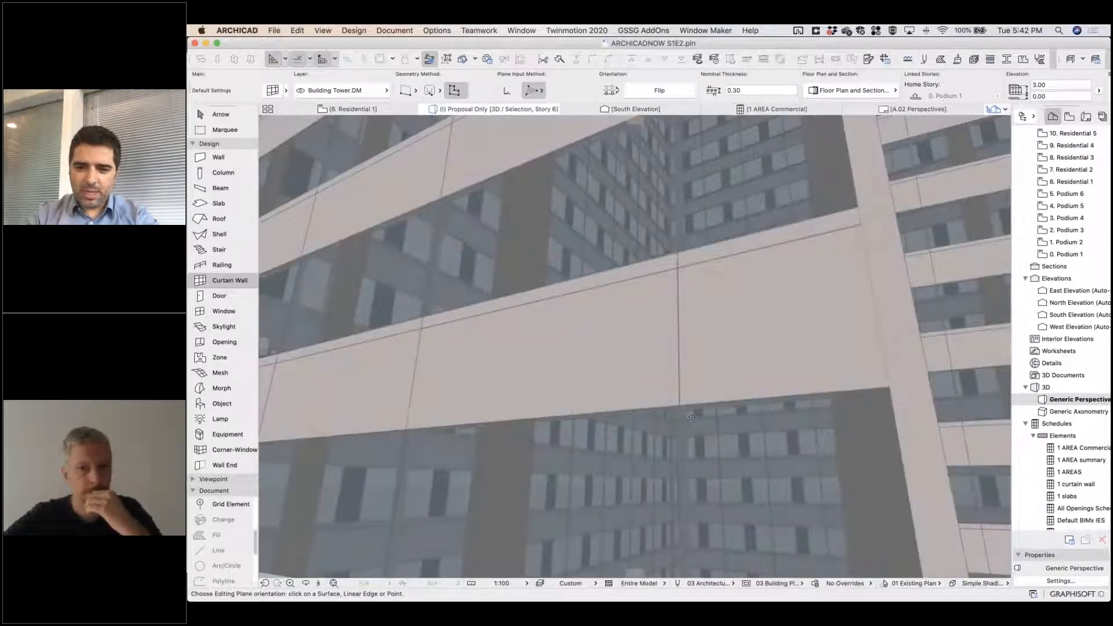
{"action": "scroll", "coordinate": [648, 427], "scroll_direction": "up", "scroll_amount": 3}
{"action": "middle_click_drag", "start_coordinate": [648, 427], "coordinate": [776, 569], "text": "shift"}
Create a new model view option named 05 Simple Model based on 03 Building Plans.
{"action": "left_click", "coordinate": [746, 584]}
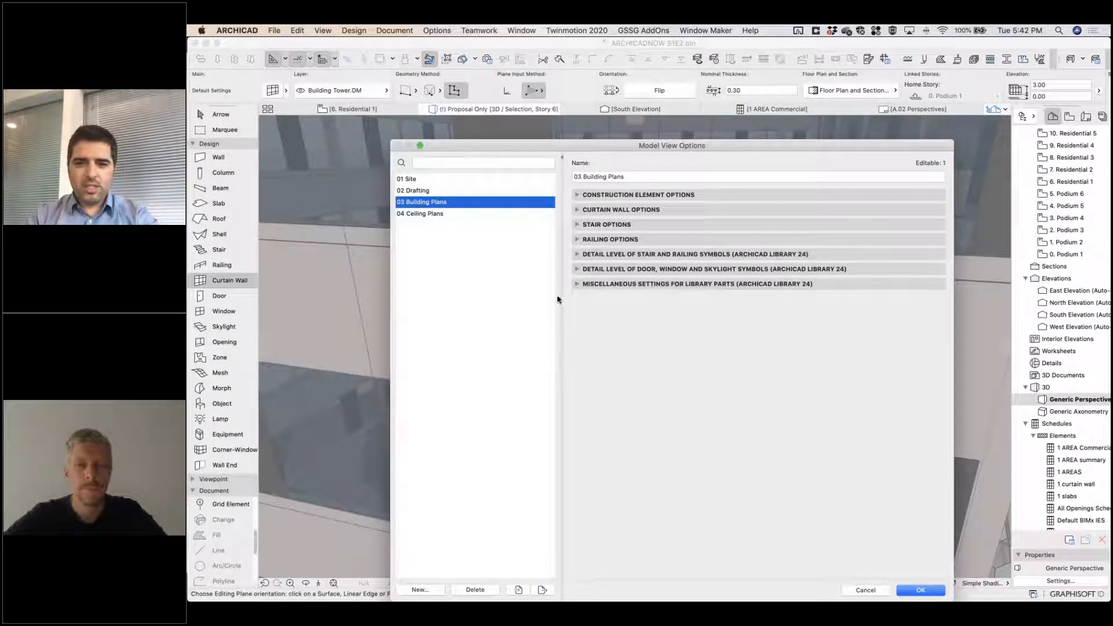
{"action": "left_click", "coordinate": [437, 591]}
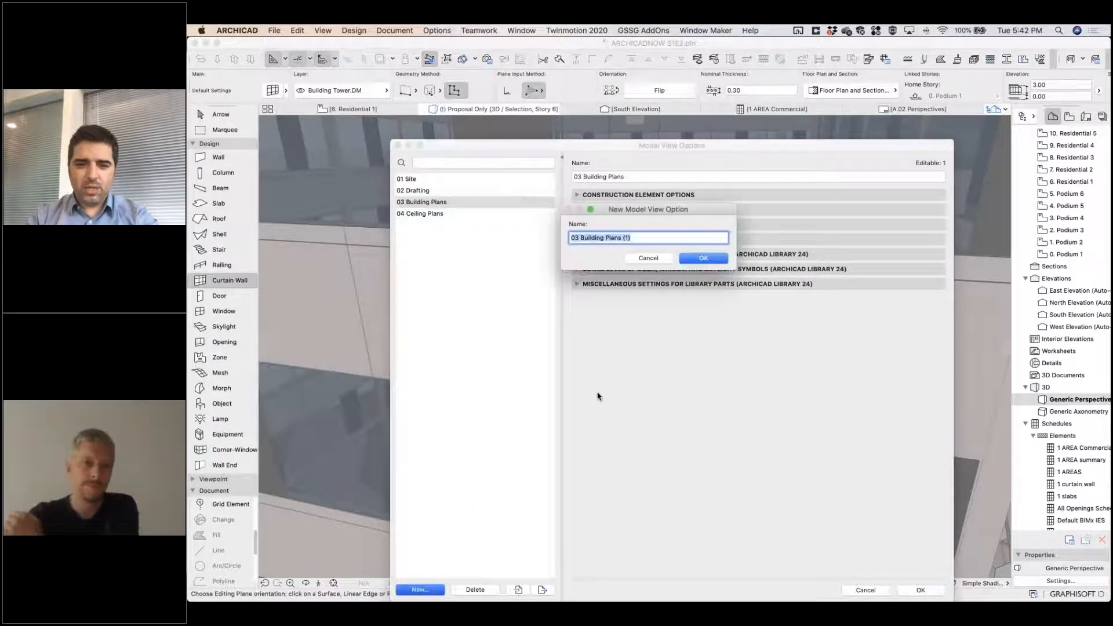
{"action": "key", "text": "Right"}
{"action": "key", "text": "BackSpace"}
{"action": "key", "text": "BackSpace"}
{"action": "key", "text": "BackSpace"}
{"action": "key", "text": "BackSpace"}
{"action": "key", "text": "BackSpace"}
{"action": "key", "text": "BackSpace"}
{"action": "key", "text": "BackSpace"}
{"action": "key", "text": "BackSpace"}
{"action": "key", "text": "BackSpace"}
{"action": "key", "text": "BackSpace"}
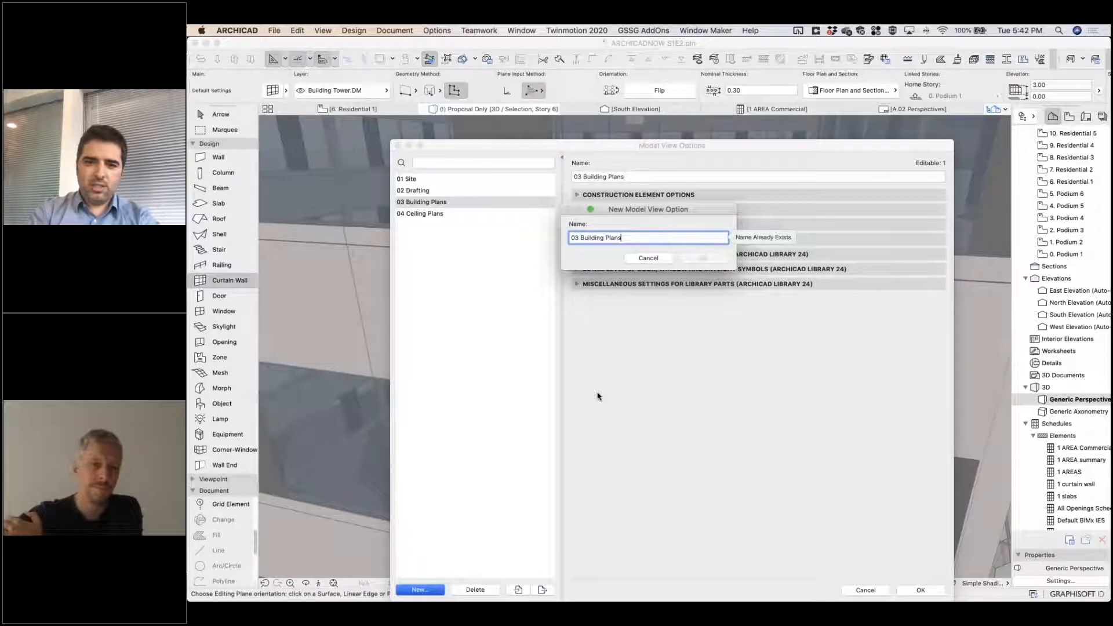
{"action": "key", "text": "BackSpace"}
{"action": "key", "text": "BackSpace"}
{"action": "key", "text": "BackSpace"}
{"action": "key", "text": "BackSpace"}
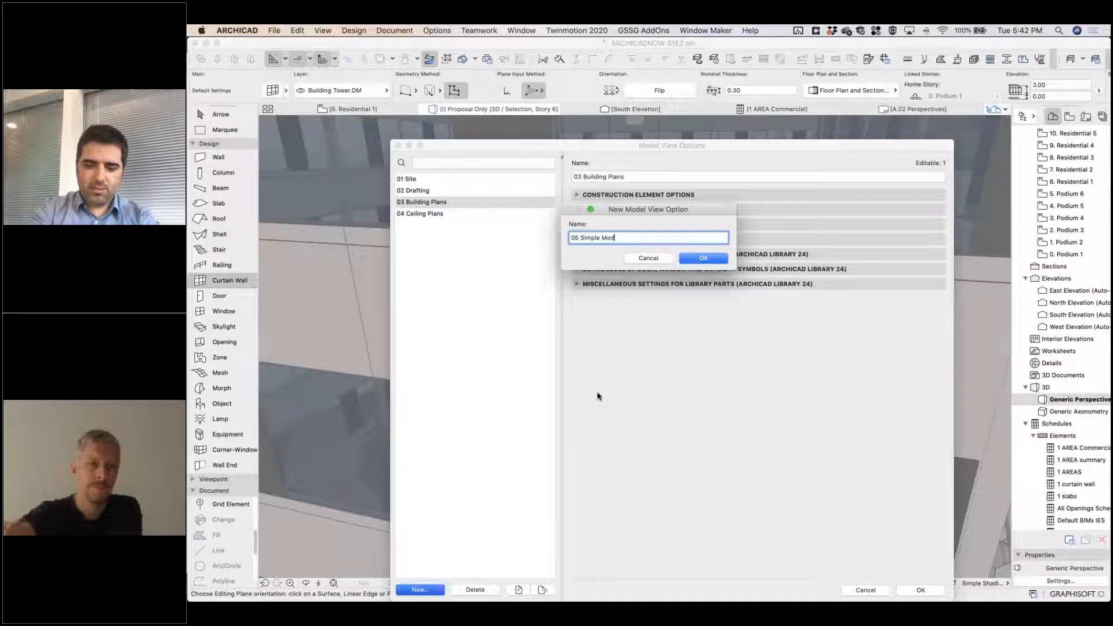
{"action": "key", "text": "Return"}
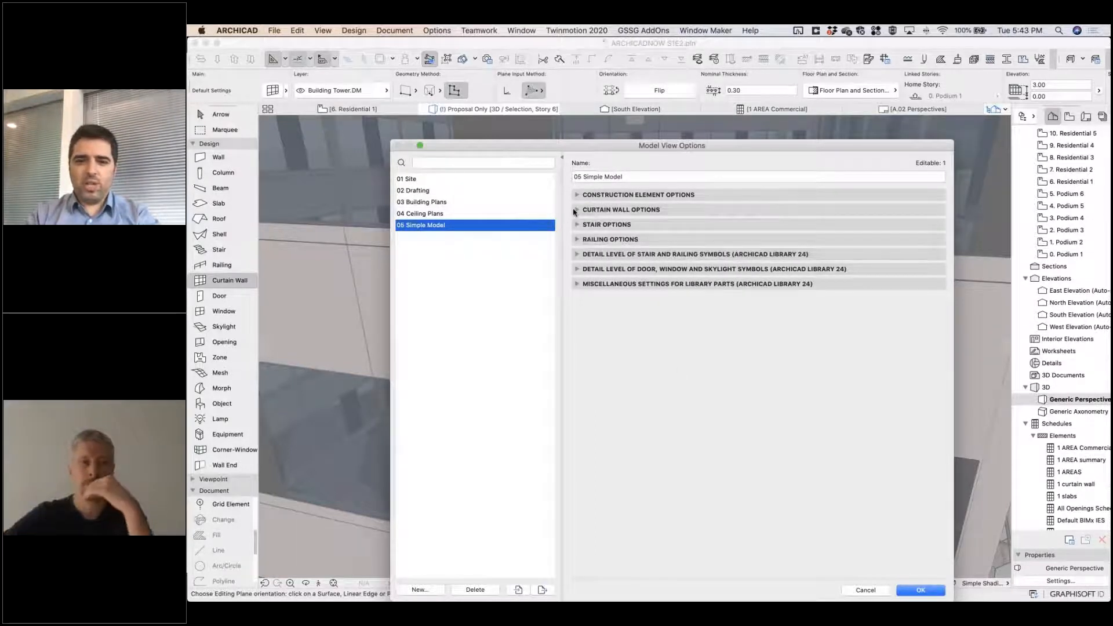
Set the curtain wall frames, panels, junctions and accessories in 05 Simple Model to their simplified representations and apply the option.
{"action": "left_click", "coordinate": [587, 211]}
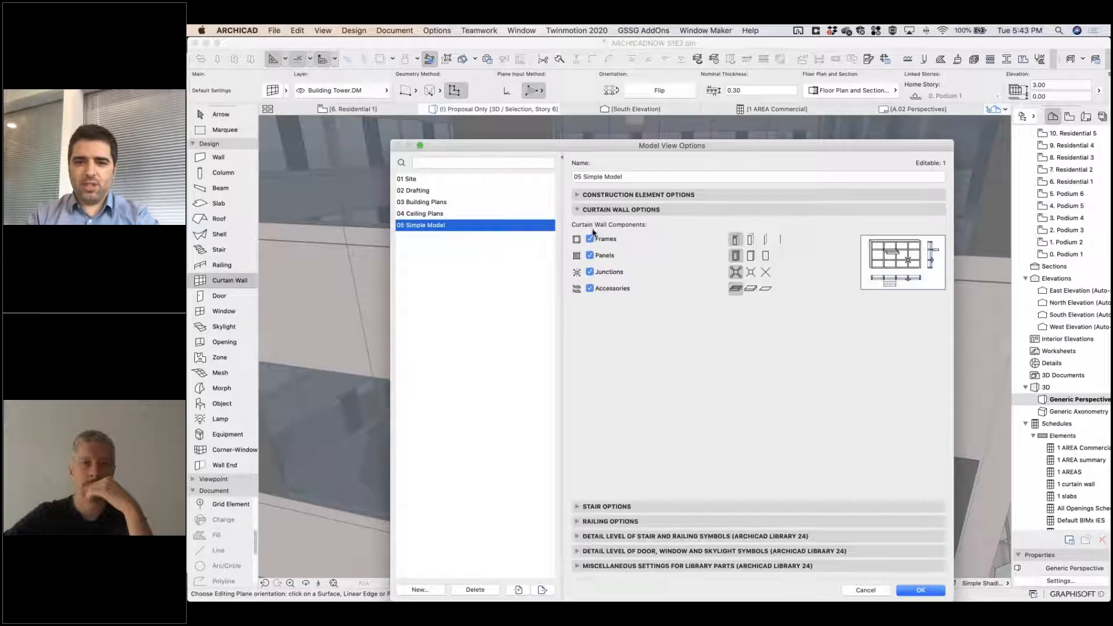
{"action": "left_click", "coordinate": [766, 239]}
{"action": "left_click", "coordinate": [766, 255]}
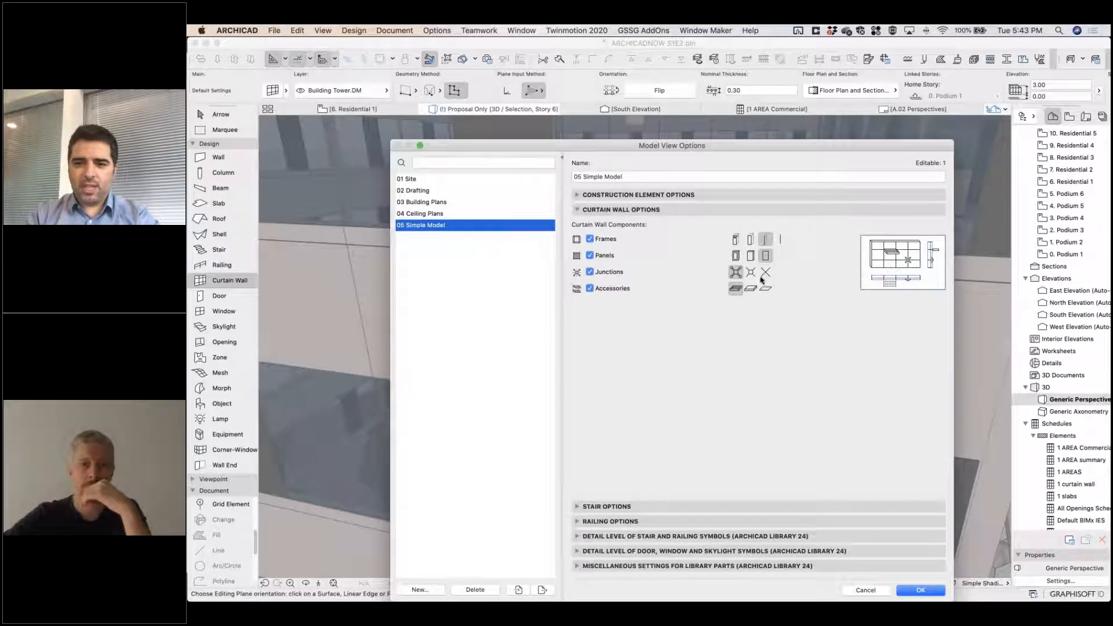
{"action": "left_click", "coordinate": [766, 289]}
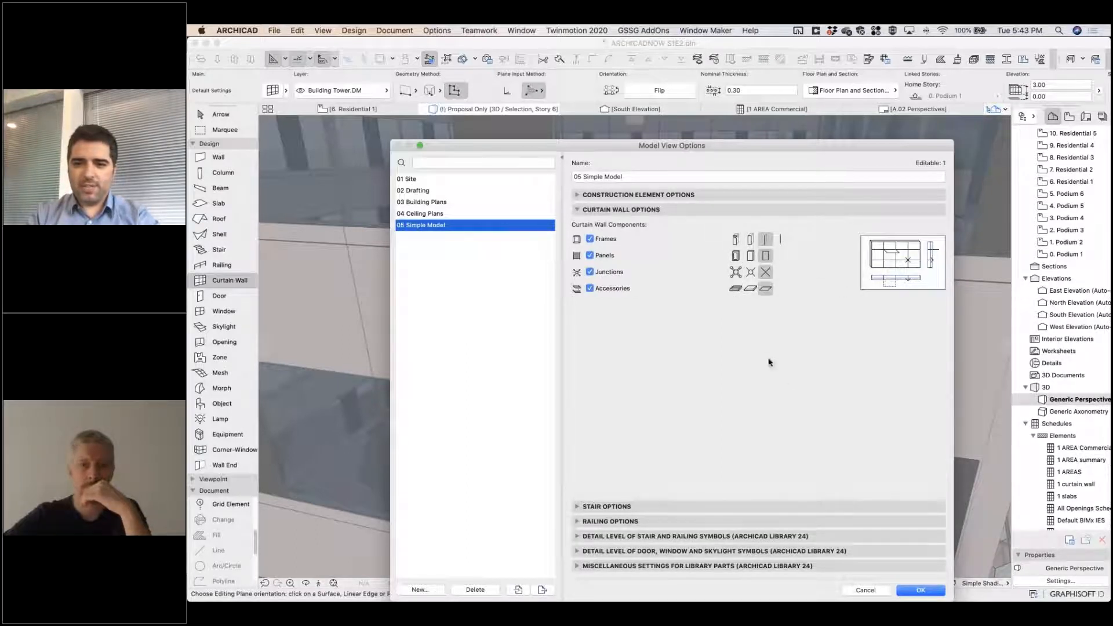
{"action": "left_click", "coordinate": [925, 590]}
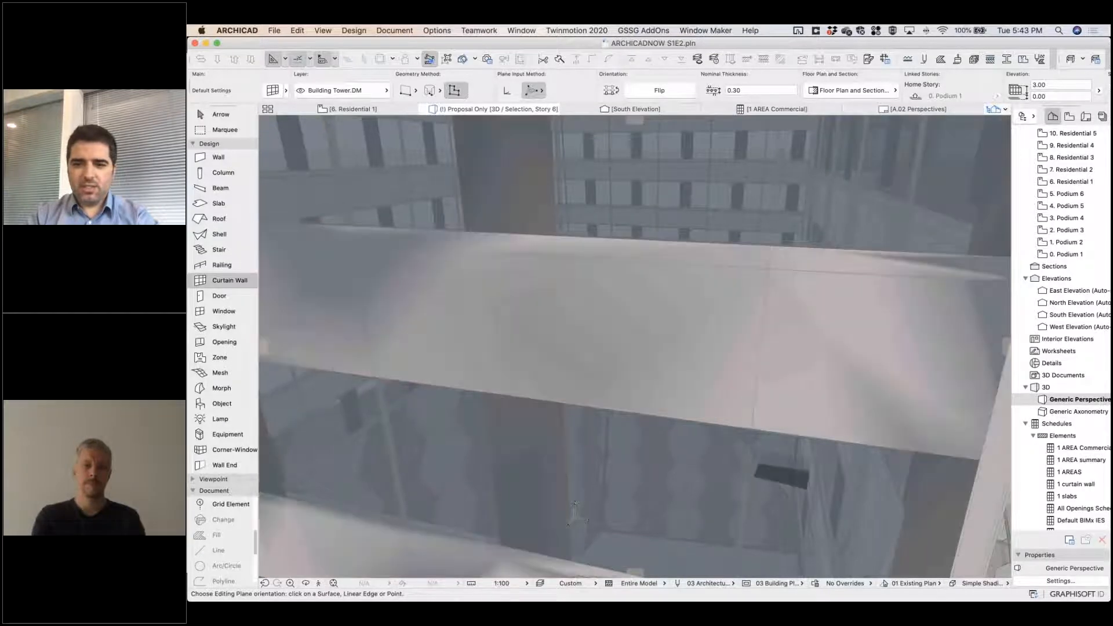
Examine the tower and podium facades in 3D with the simplified curtain wall display.
{"action": "scroll", "coordinate": [675, 460], "scroll_direction": "down", "scroll_amount": 3}
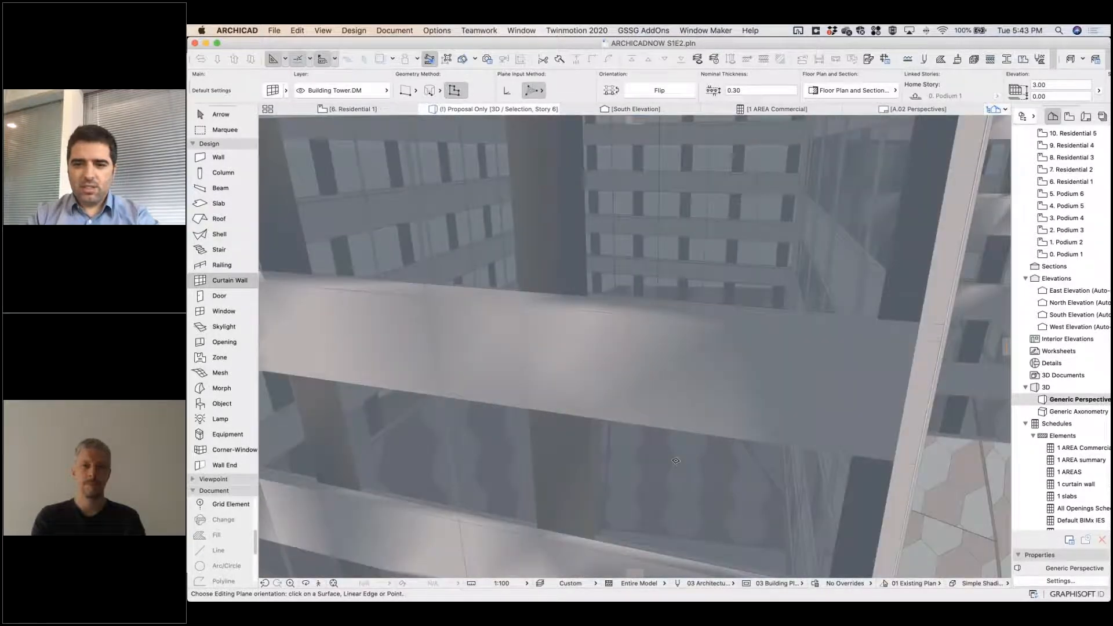
{"action": "scroll", "coordinate": [675, 461], "scroll_direction": "down", "scroll_amount": 15}
{"action": "middle_click_drag", "start_coordinate": [676, 461], "coordinate": [643, 514], "text": "shift"}
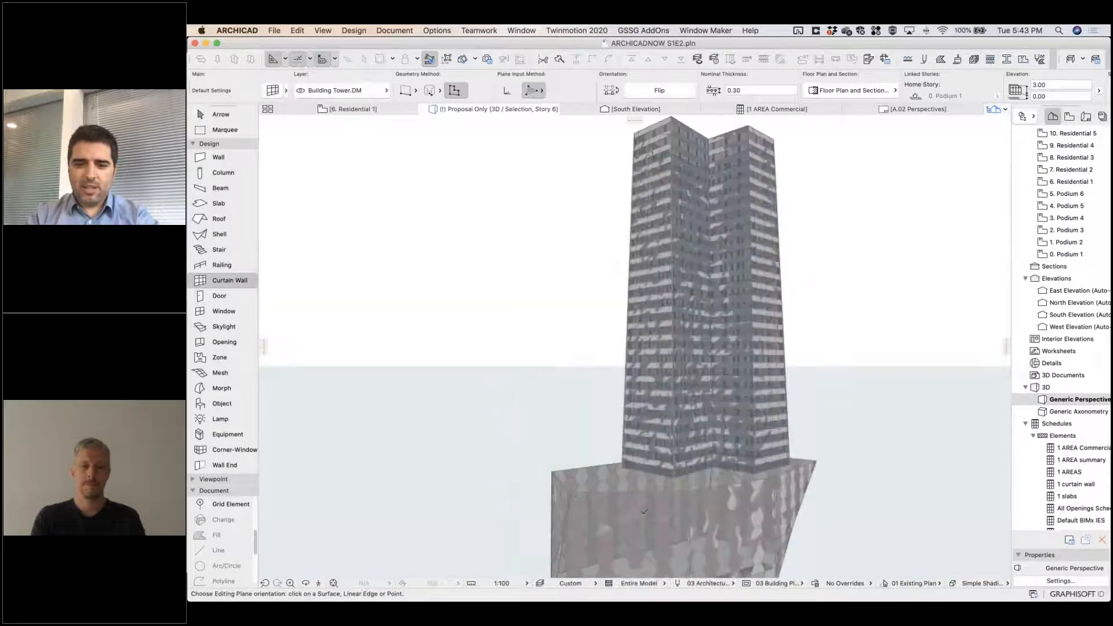
{"action": "scroll", "coordinate": [644, 511], "scroll_direction": "up", "scroll_amount": 10}
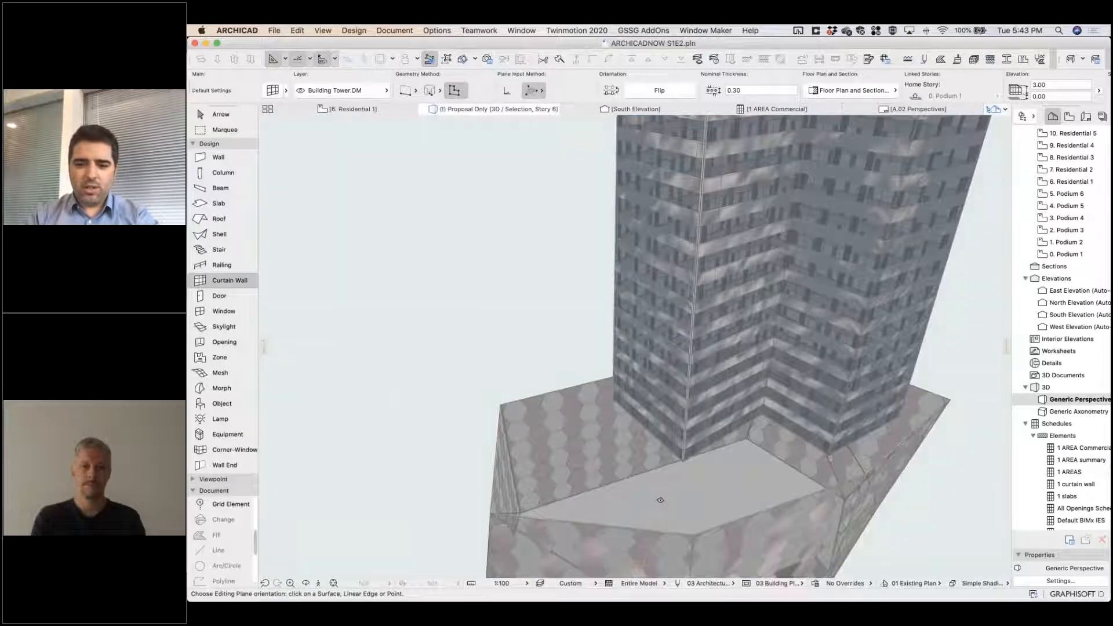
{"action": "left_click", "coordinate": [550, 389]}
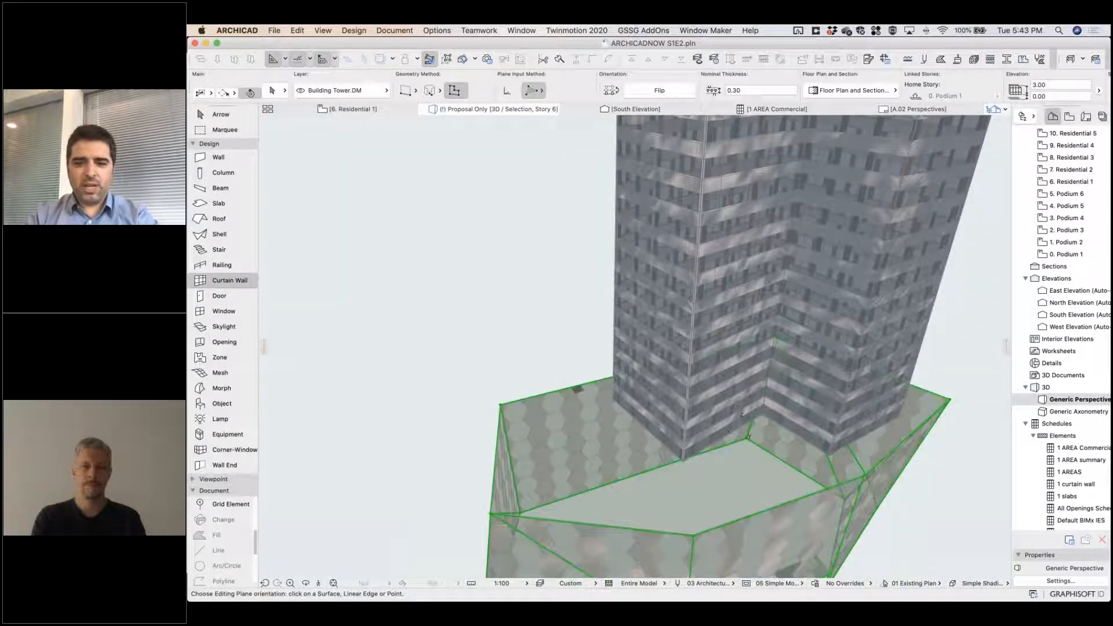
{"action": "key", "text": "Escape"}
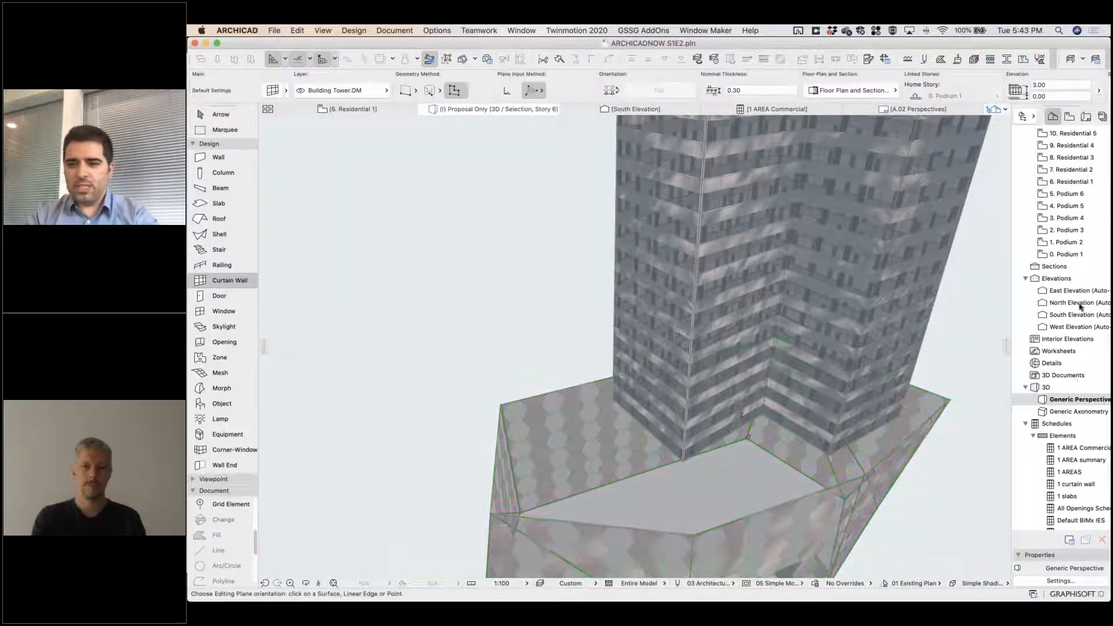
Open the East Elevation and apply the 05 Simple Model view option to it.
{"action": "double_click", "coordinate": [1080, 294]}
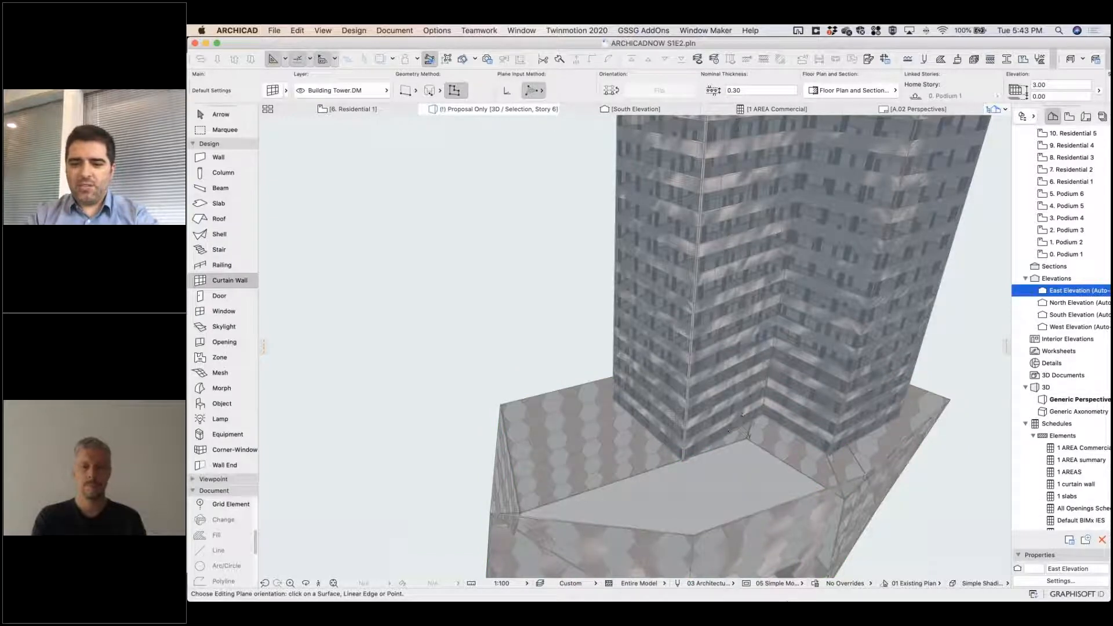
{"action": "left_click", "coordinate": [765, 583]}
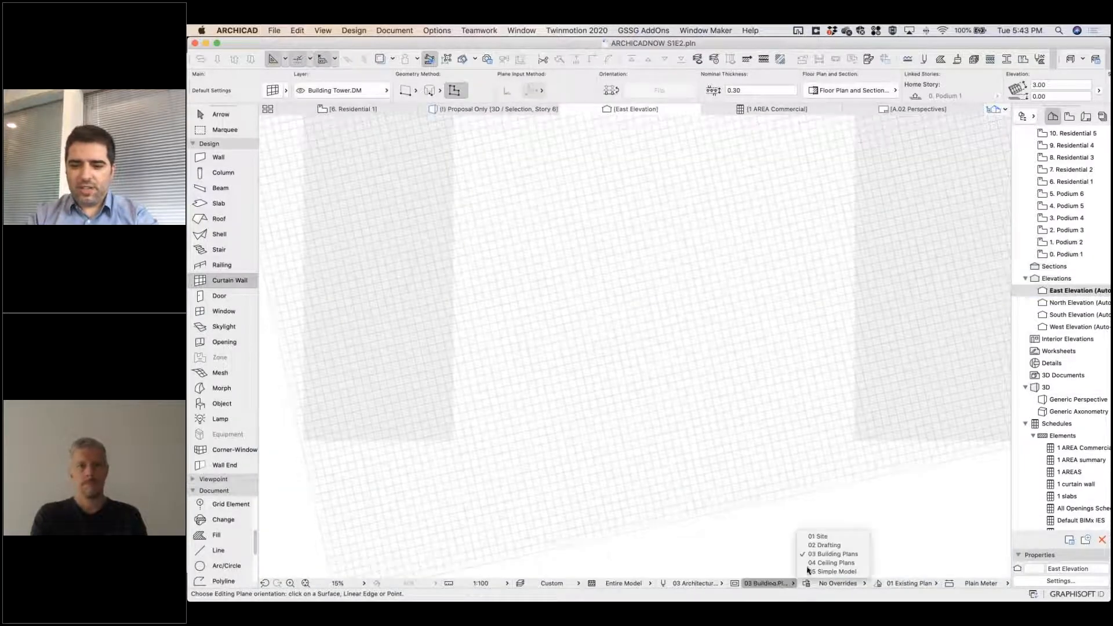
{"action": "left_click", "coordinate": [861, 571]}
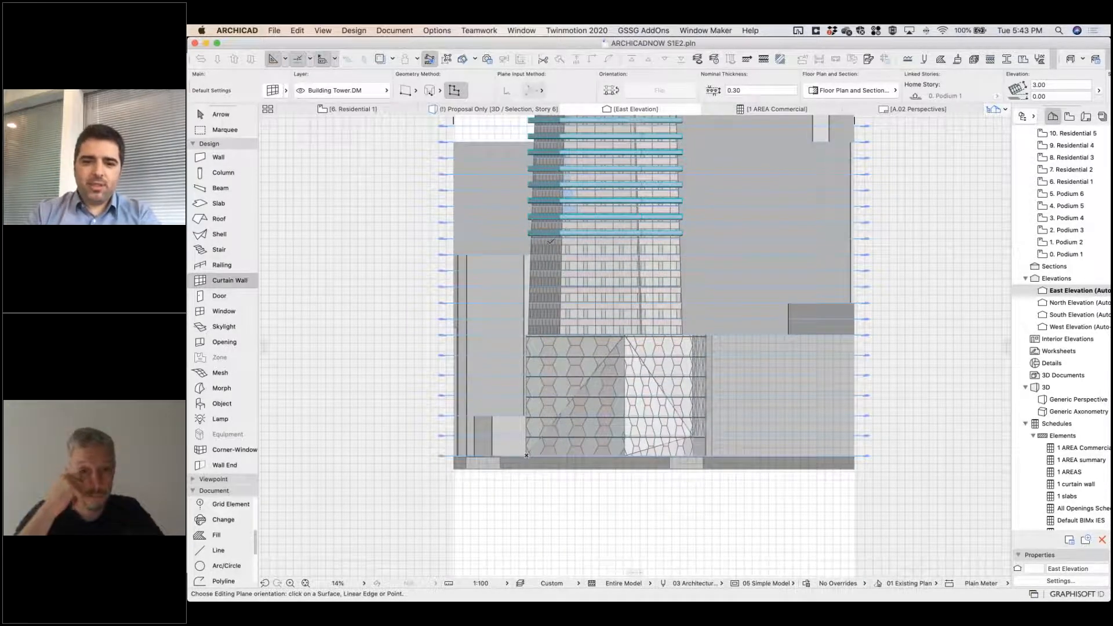
Examine the tower facade and the projecting residential slabs in the east elevation.
{"action": "scroll", "coordinate": [551, 246], "scroll_direction": "up", "scroll_amount": 10}
{"action": "scroll", "coordinate": [561, 258], "scroll_direction": "down", "scroll_amount": 8}
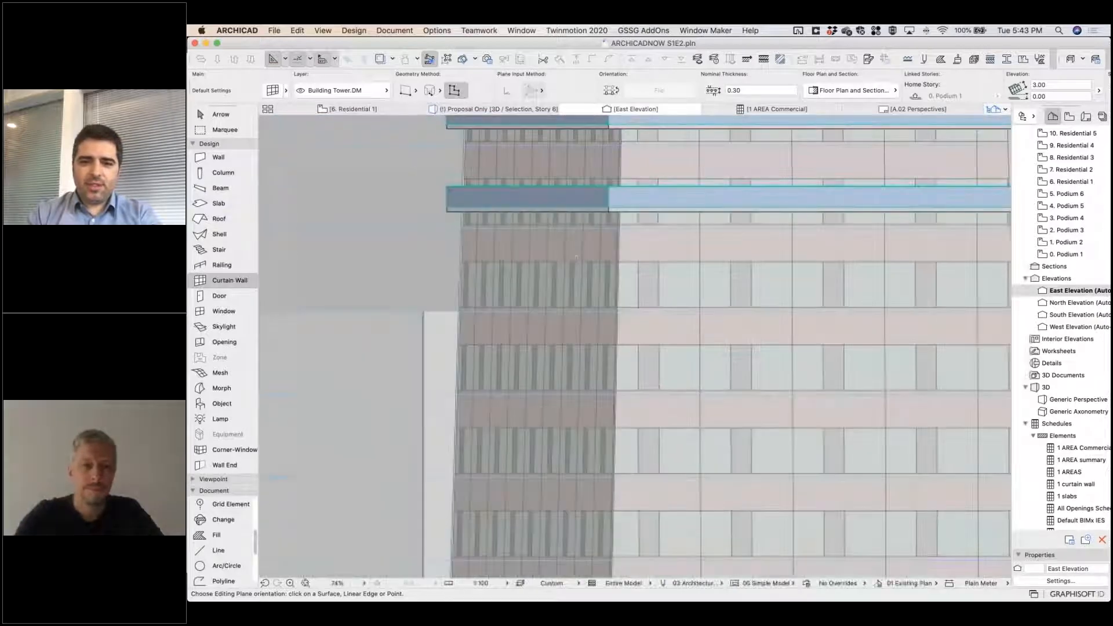
{"action": "scroll", "coordinate": [636, 362], "scroll_direction": "down", "scroll_amount": 5}
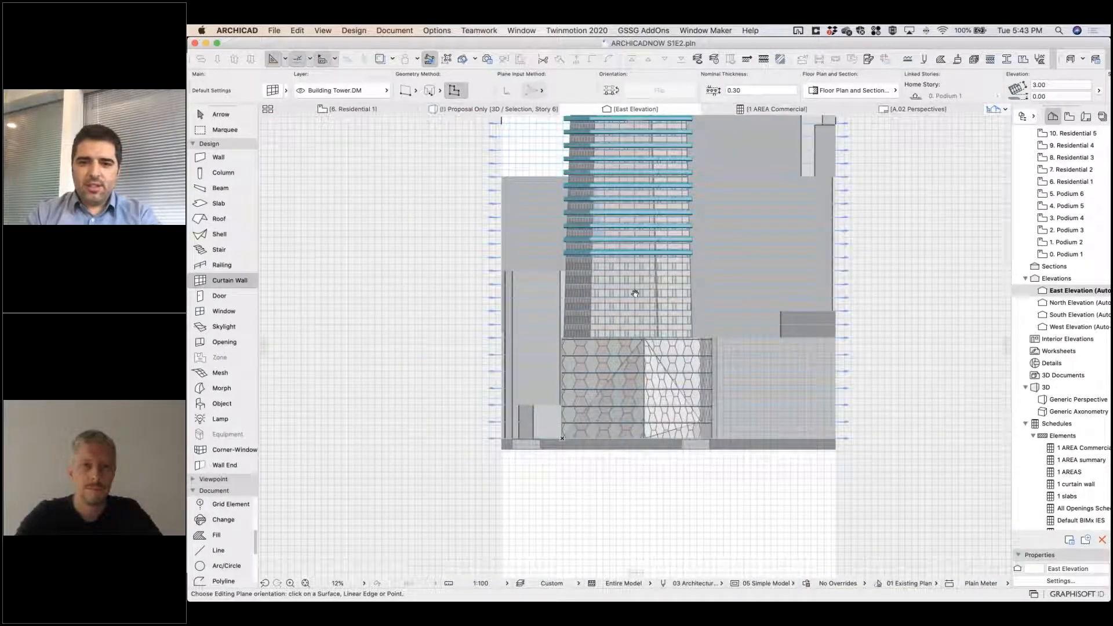
{"action": "middle_click_drag", "start_coordinate": [635, 361], "coordinate": [636, 440]}
{"action": "scroll", "coordinate": [582, 180], "scroll_direction": "up", "scroll_amount": 6}
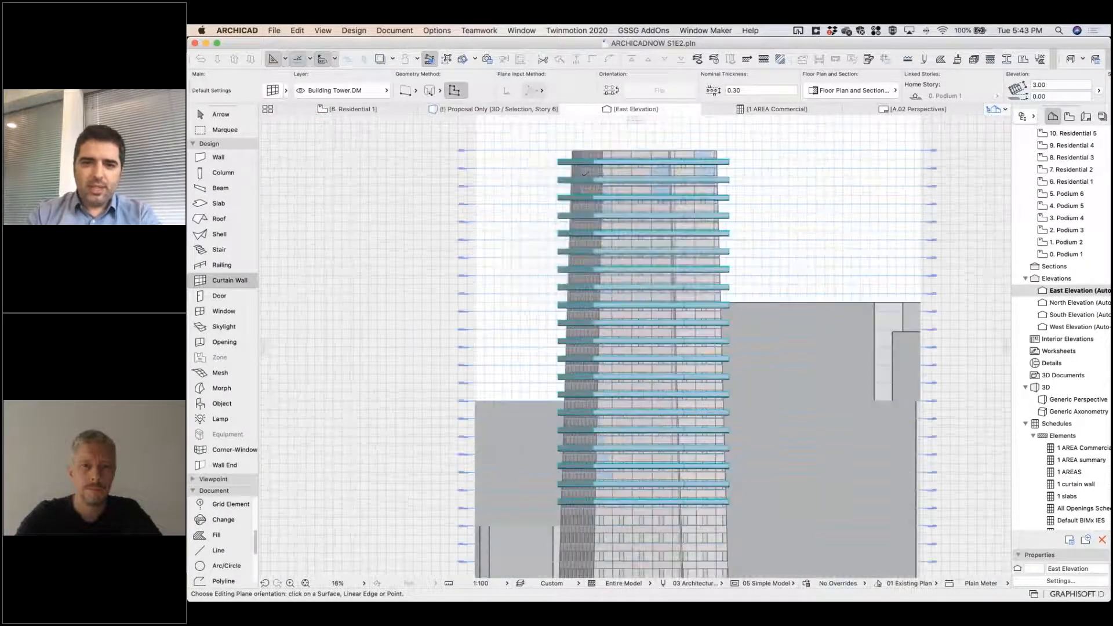
{"action": "scroll", "coordinate": [582, 180], "scroll_direction": "down", "scroll_amount": 3}
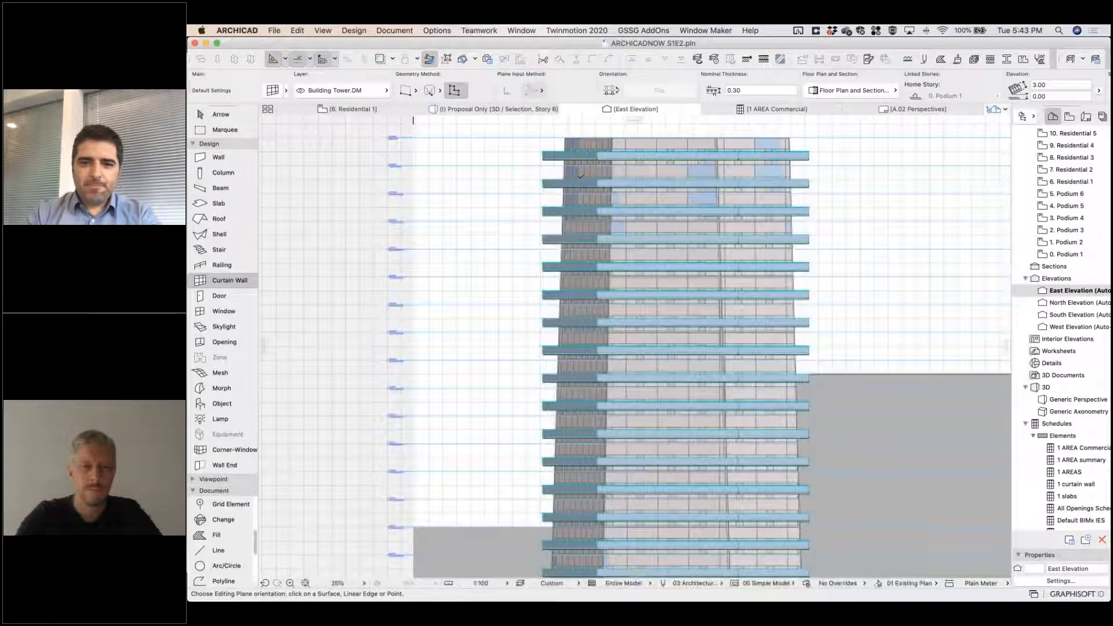
{"action": "key", "text": "w"}
{"action": "left_click", "coordinate": [529, 145]}
{"action": "left_click", "coordinate": [824, 148]}
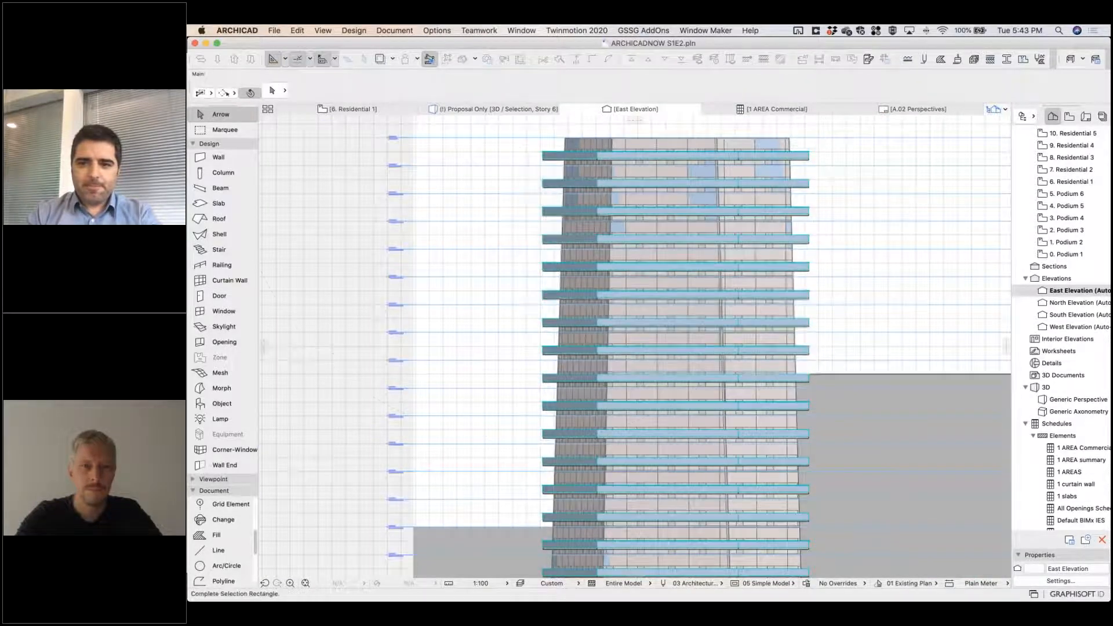
{"action": "scroll", "coordinate": [844, 327], "scroll_direction": "down", "scroll_amount": 5}
{"action": "middle_click_drag", "start_coordinate": [843, 327], "coordinate": [824, 251]}
{"action": "left_click", "coordinate": [815, 404]}
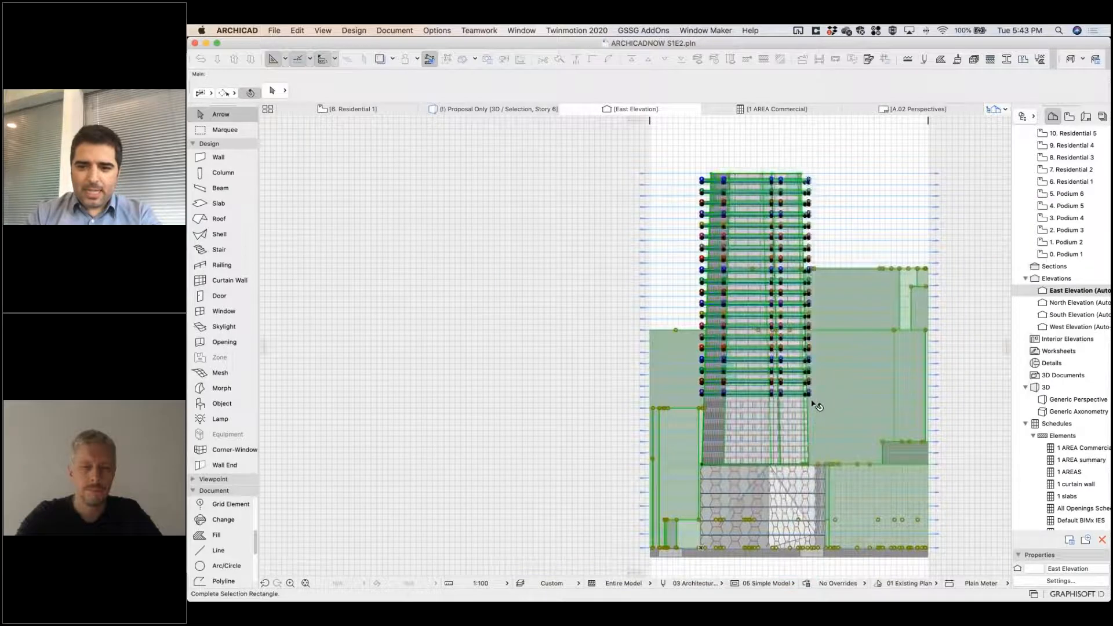
{"action": "key", "text": "Escape"}
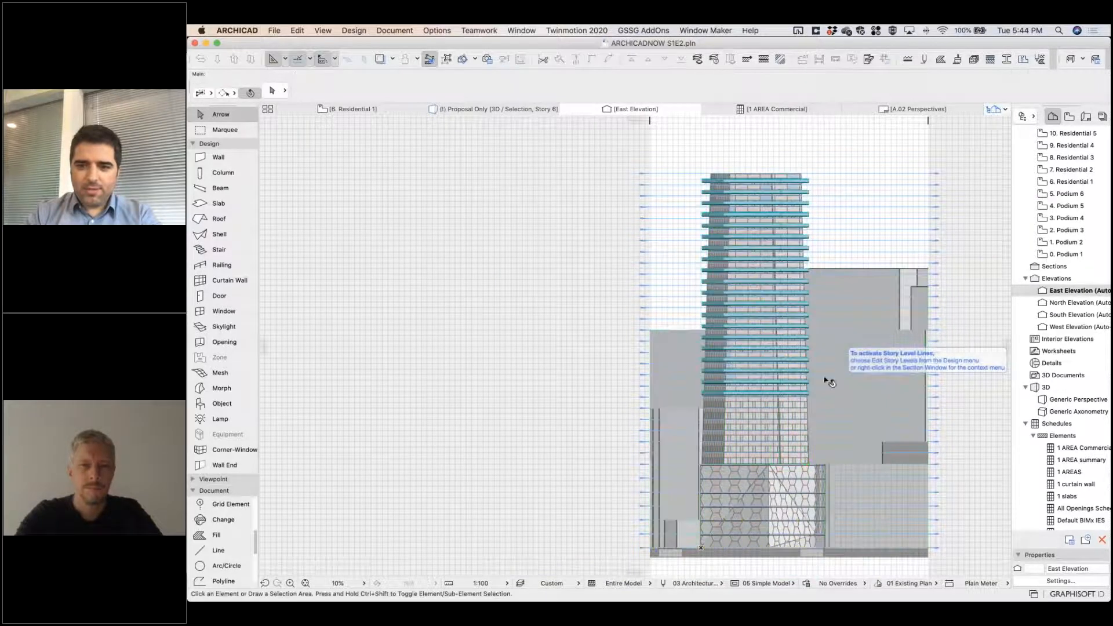
{"action": "scroll", "coordinate": [749, 389], "scroll_direction": "up", "scroll_amount": 5}
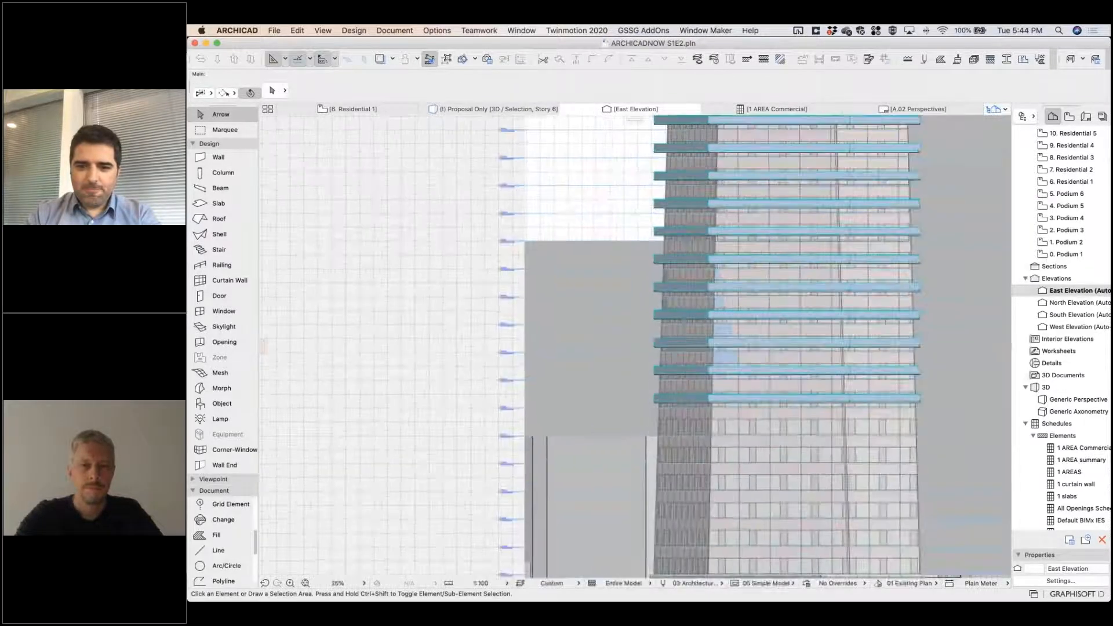
{"action": "left_click", "coordinate": [661, 400]}
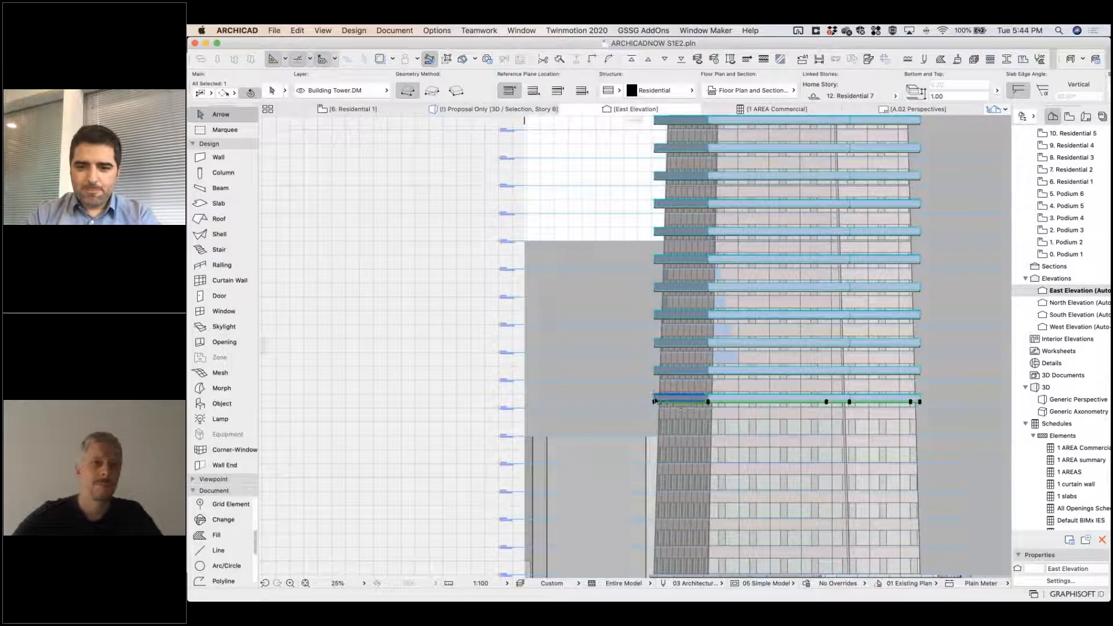
{"action": "scroll", "coordinate": [662, 398], "scroll_direction": "down", "scroll_amount": 5}
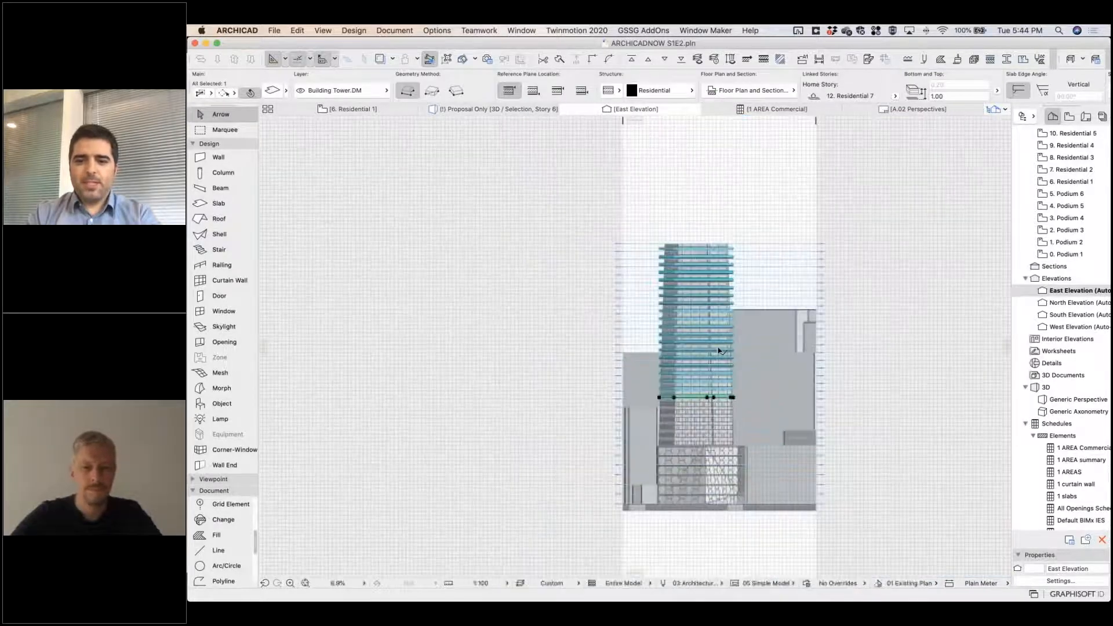
{"action": "left_click", "coordinate": [641, 233]}
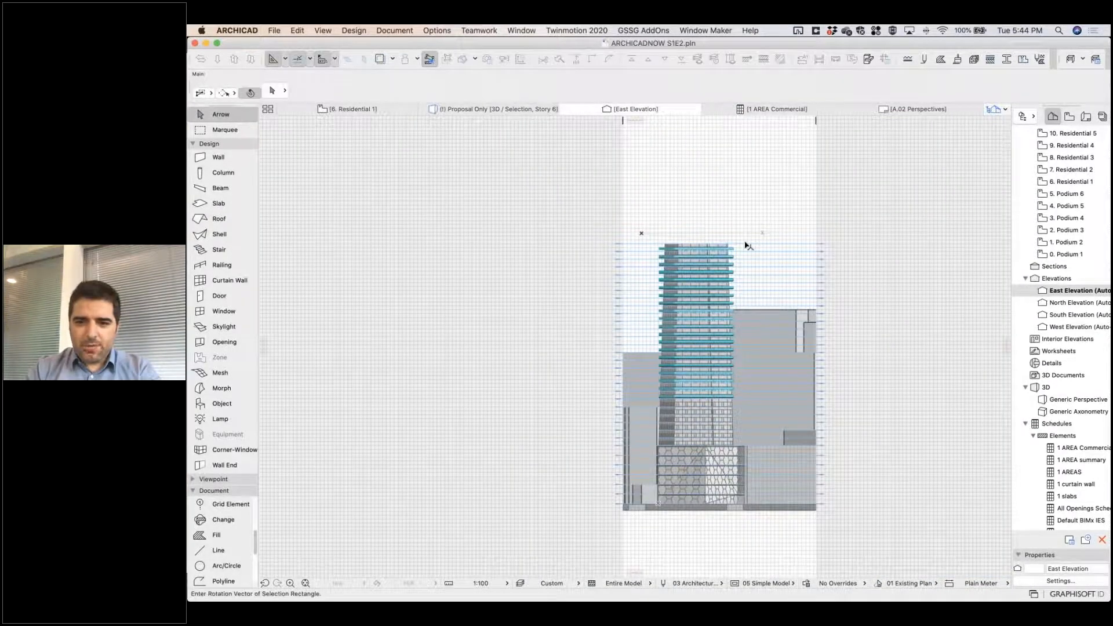
{"action": "key", "text": "Escape"}
Move all residential slabs and their railings vertically down about 0.81 m onto the story level lines, excluding neighbouring buildings and curtain walls.
{"action": "left_click", "coordinate": [650, 235]}
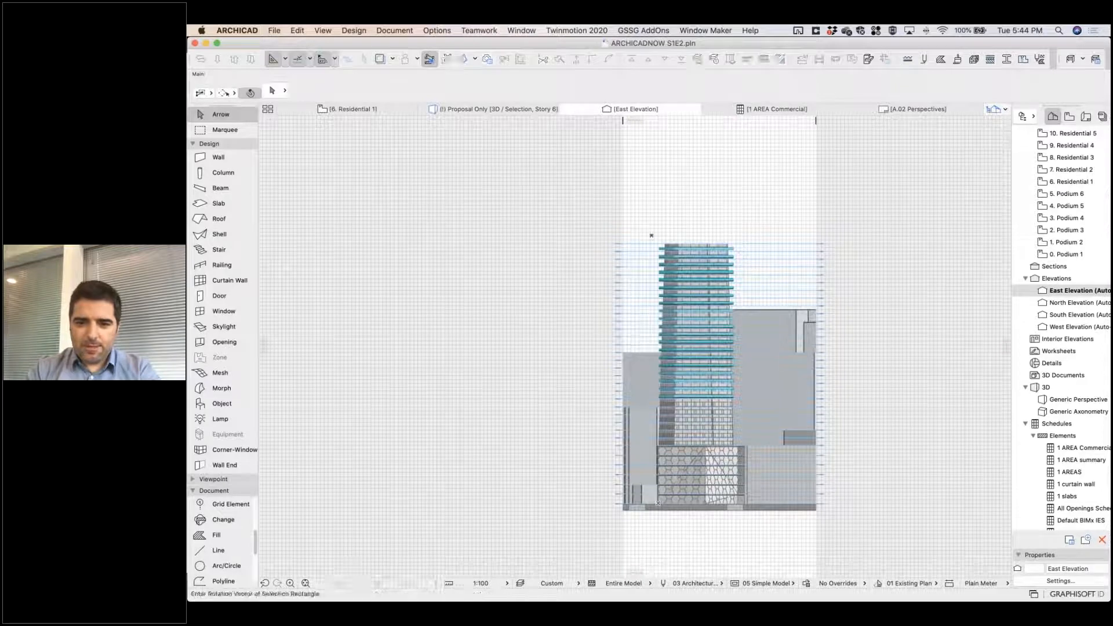
{"action": "left_click", "coordinate": [744, 235]}
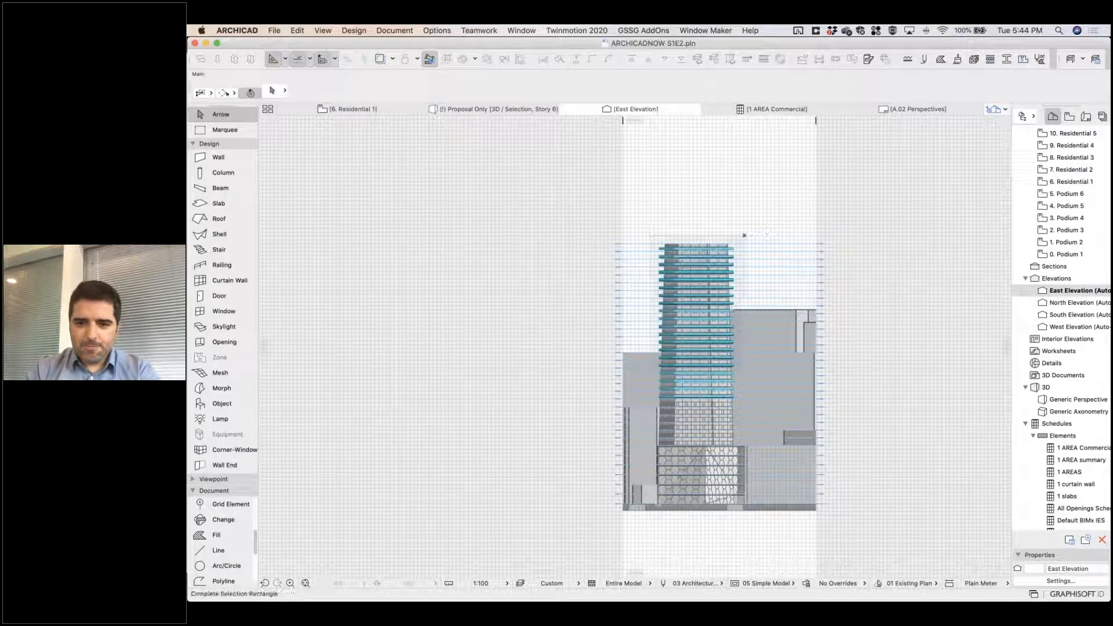
{"action": "left_click", "coordinate": [747, 404]}
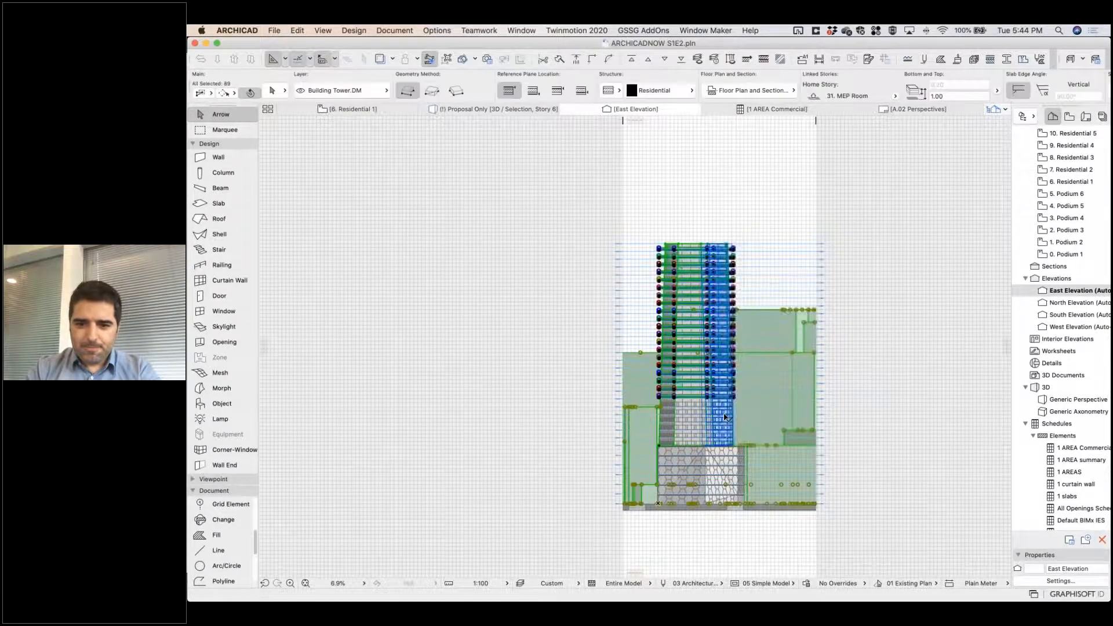
{"action": "left_click", "coordinate": [794, 356], "text": "shift"}
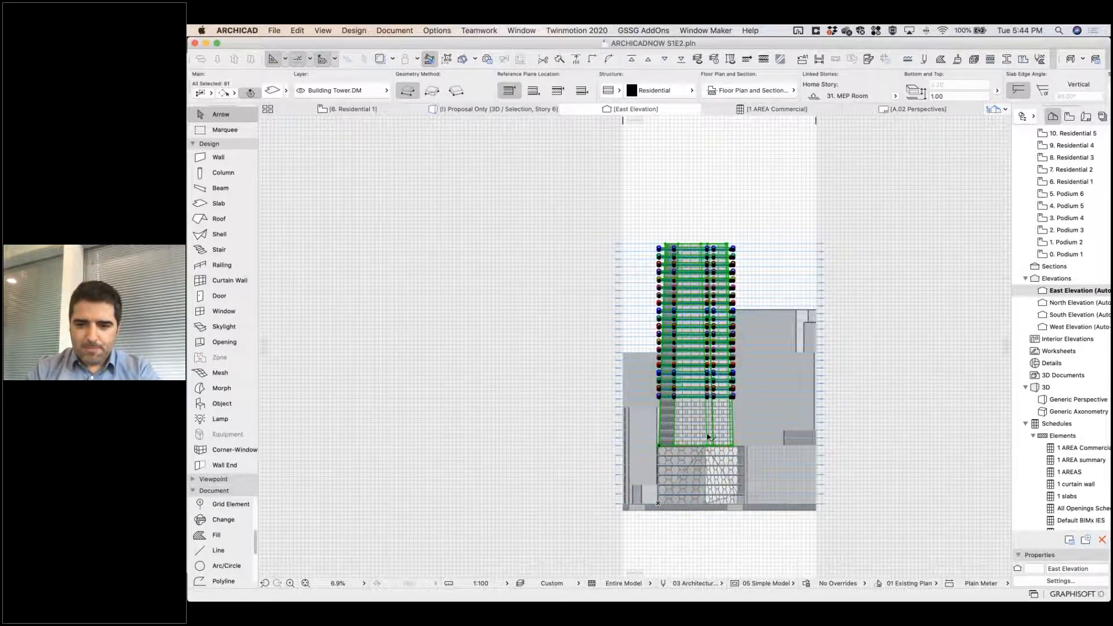
{"action": "scroll", "coordinate": [709, 435], "scroll_direction": "up", "scroll_amount": 8}
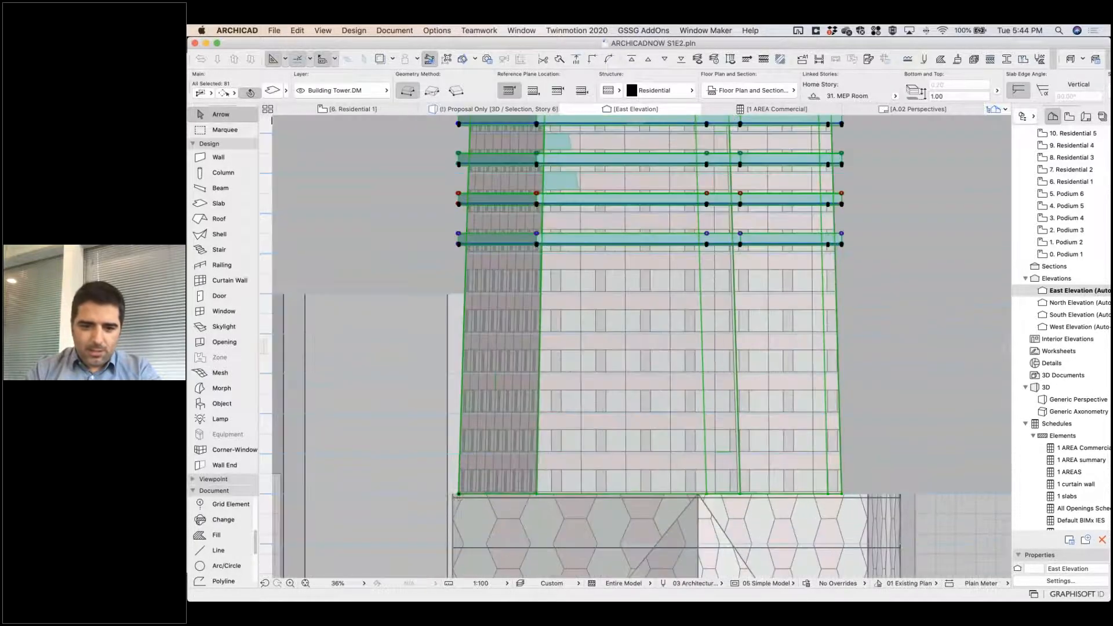
{"action": "left_click", "coordinate": [459, 494], "text": "shift"}
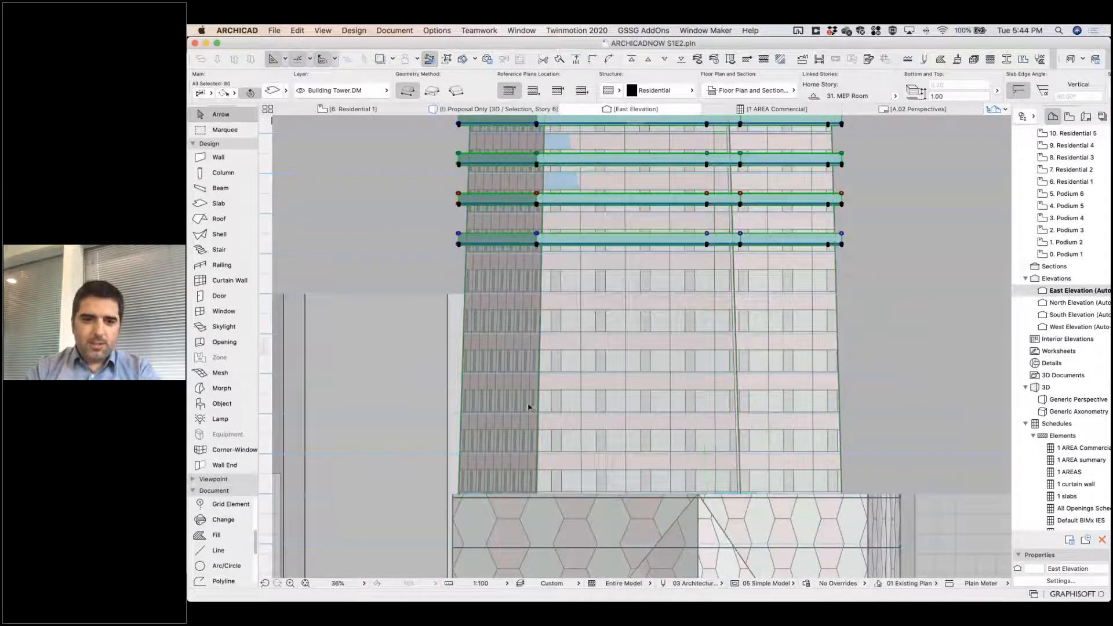
{"action": "scroll", "coordinate": [461, 237], "scroll_direction": "up", "scroll_amount": 5}
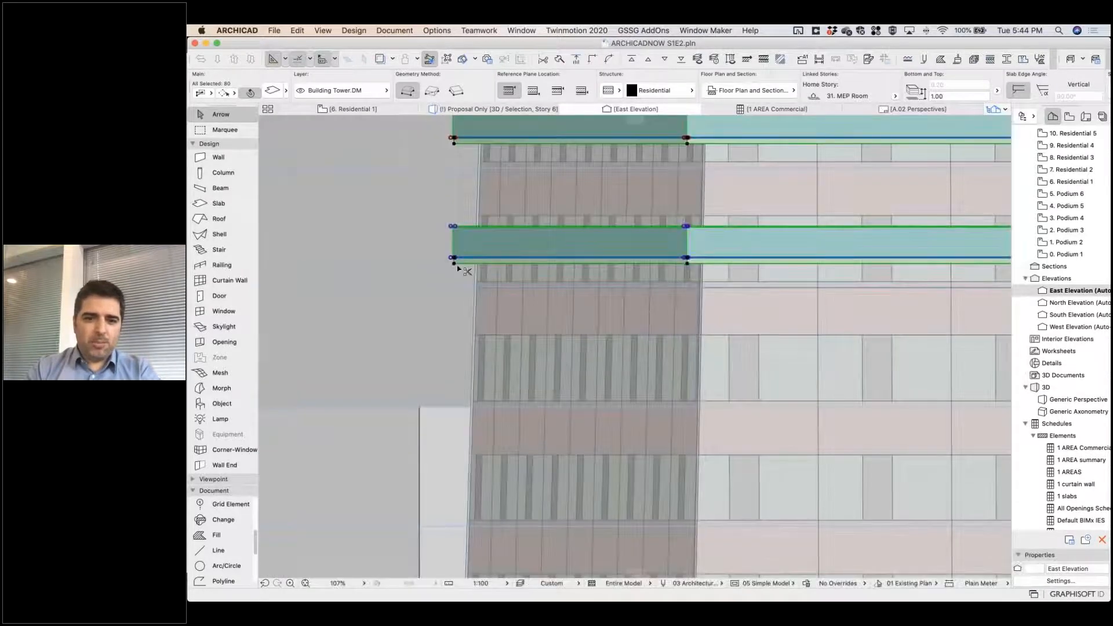
{"action": "key", "text": "super+d"}
{"action": "left_click", "coordinate": [453, 263]}
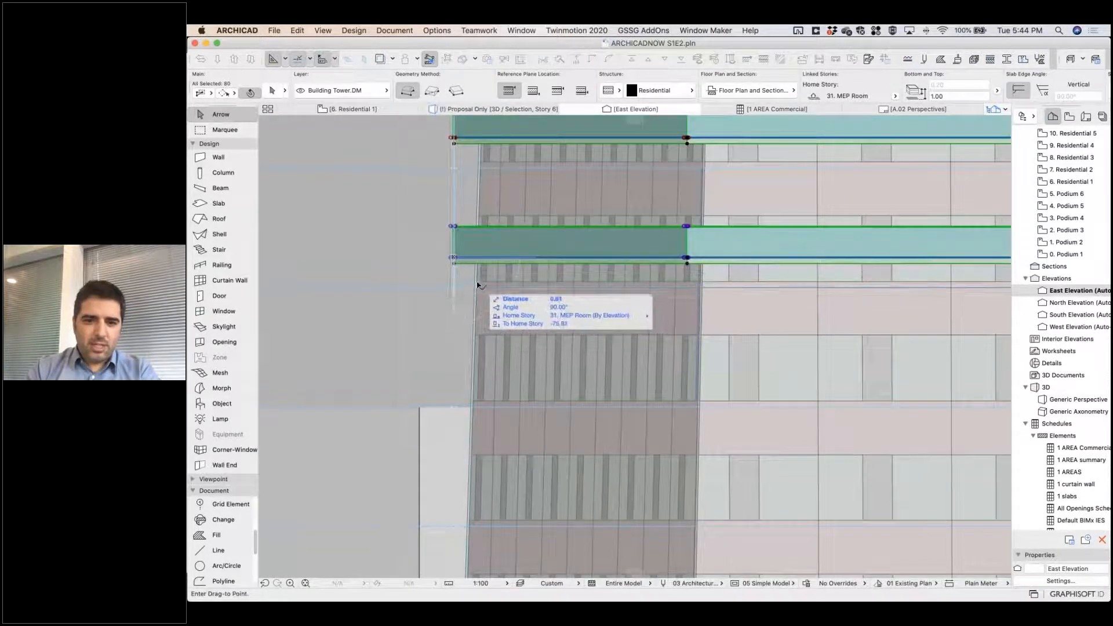
{"action": "key", "text": "Escape"}
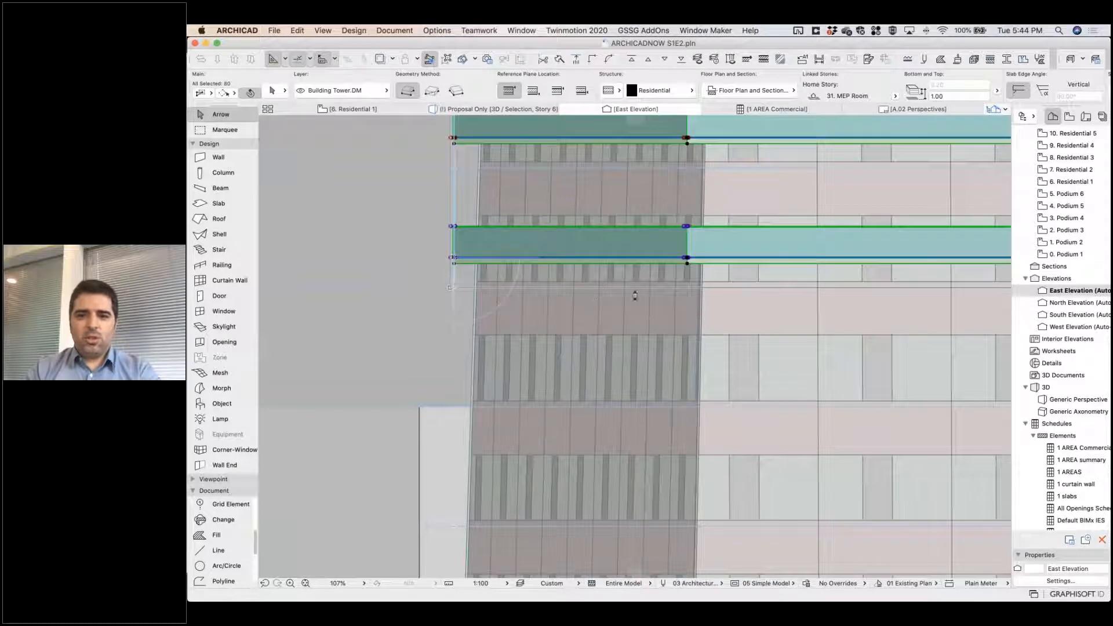
{"action": "left_click_drag", "start_coordinate": [502, 259], "coordinate": [484, 288]}
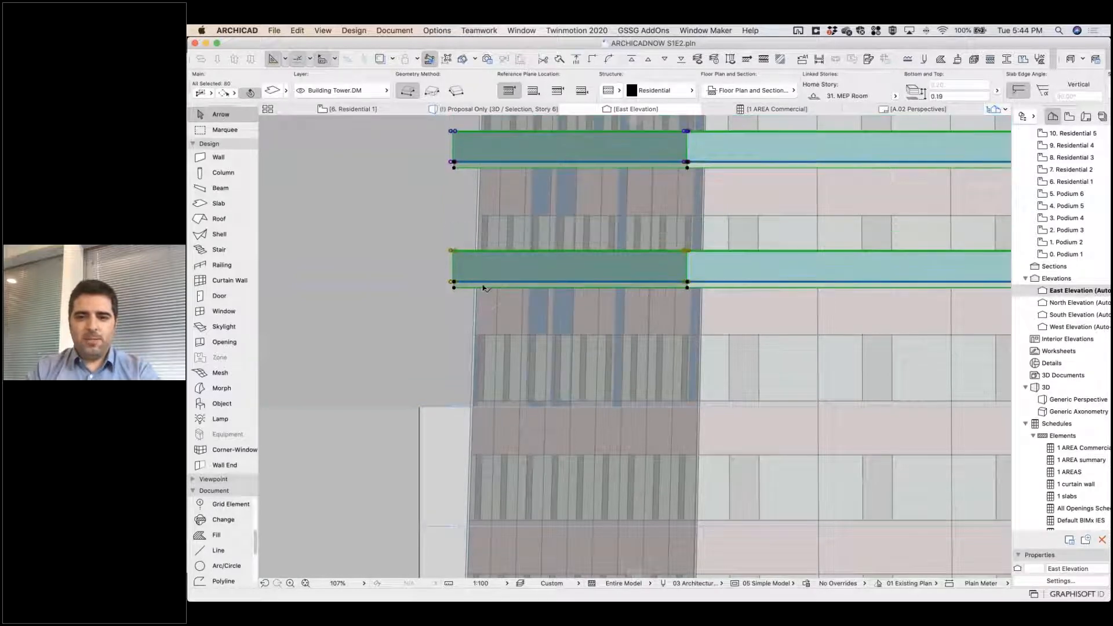
{"action": "scroll", "coordinate": [493, 287], "scroll_direction": "down", "scroll_amount": 3}
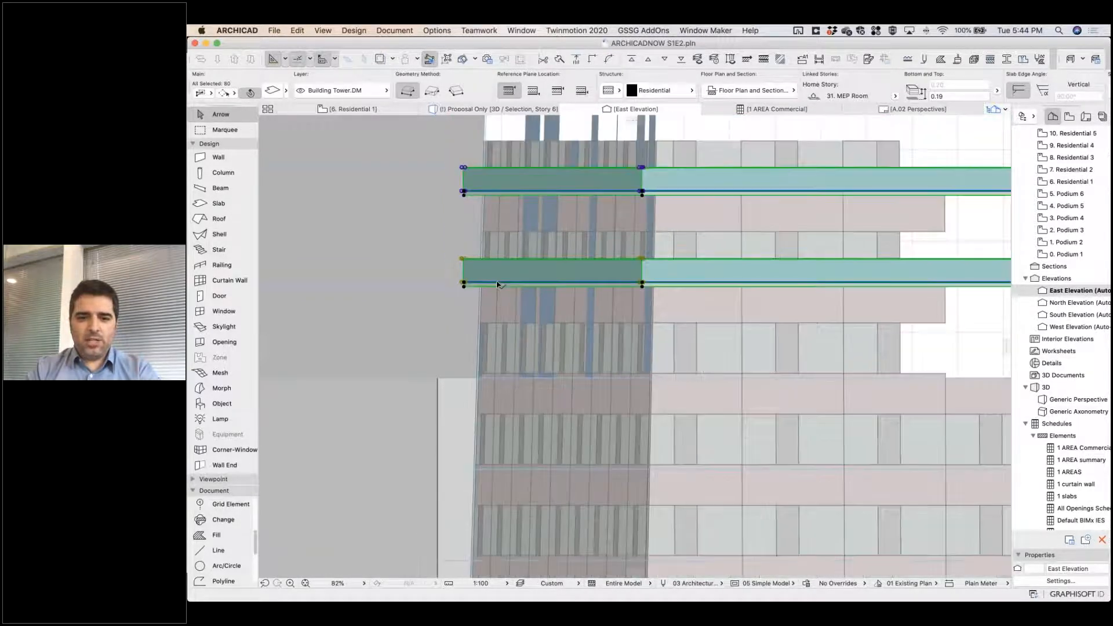
{"action": "scroll", "coordinate": [499, 284], "scroll_direction": "down", "scroll_amount": 6}
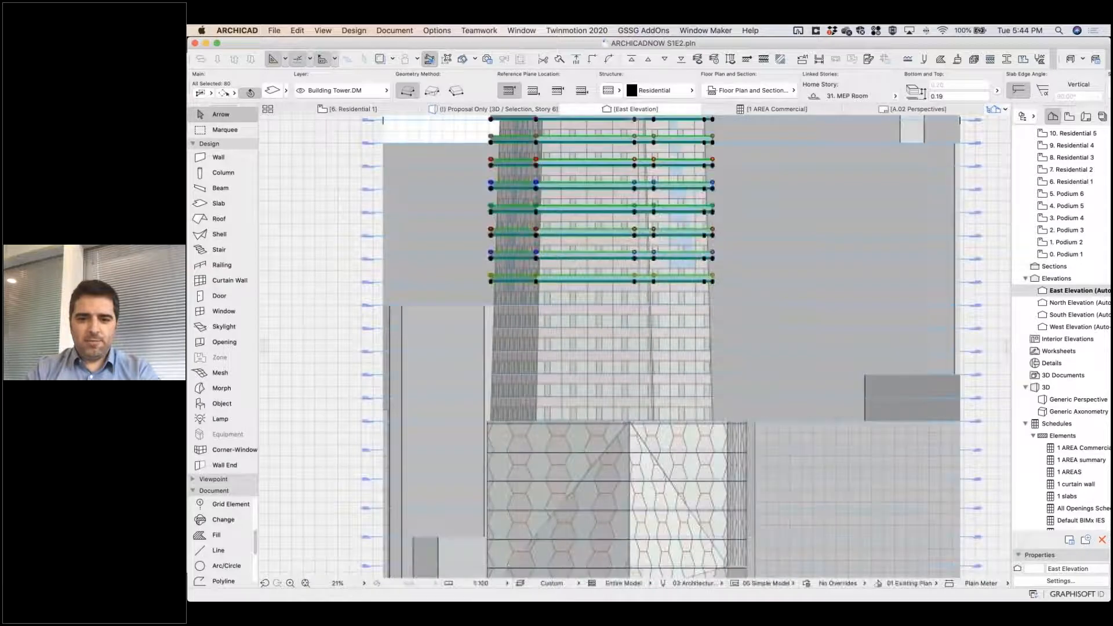
{"action": "scroll", "coordinate": [501, 282], "scroll_direction": "down", "scroll_amount": 5}
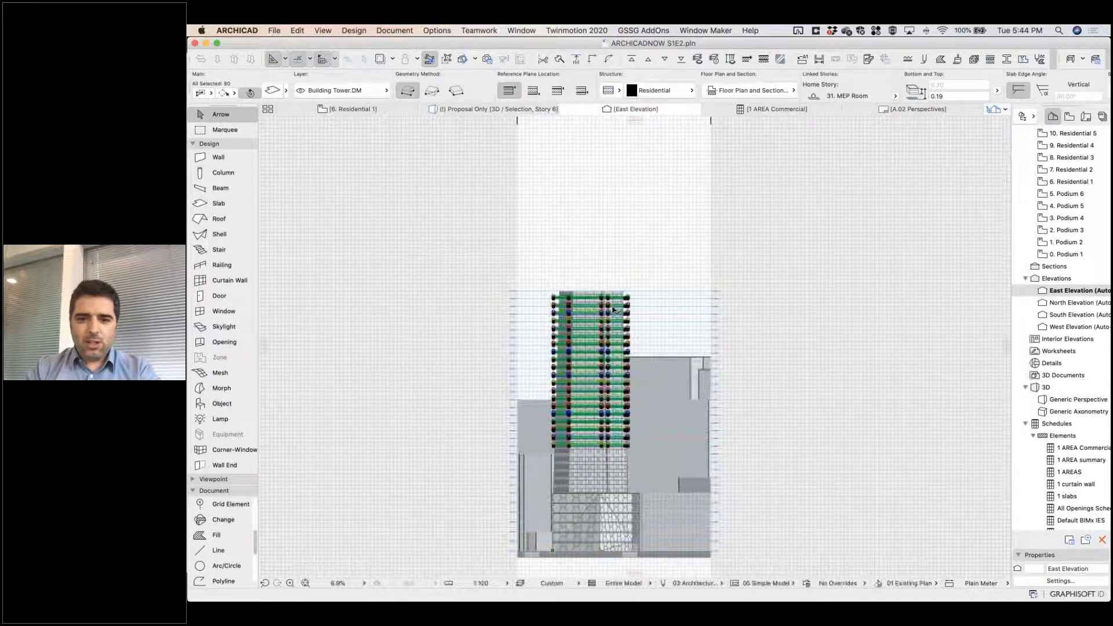
{"action": "scroll", "coordinate": [613, 309], "scroll_direction": "up", "scroll_amount": 10}
{"action": "key", "text": "Escape"}
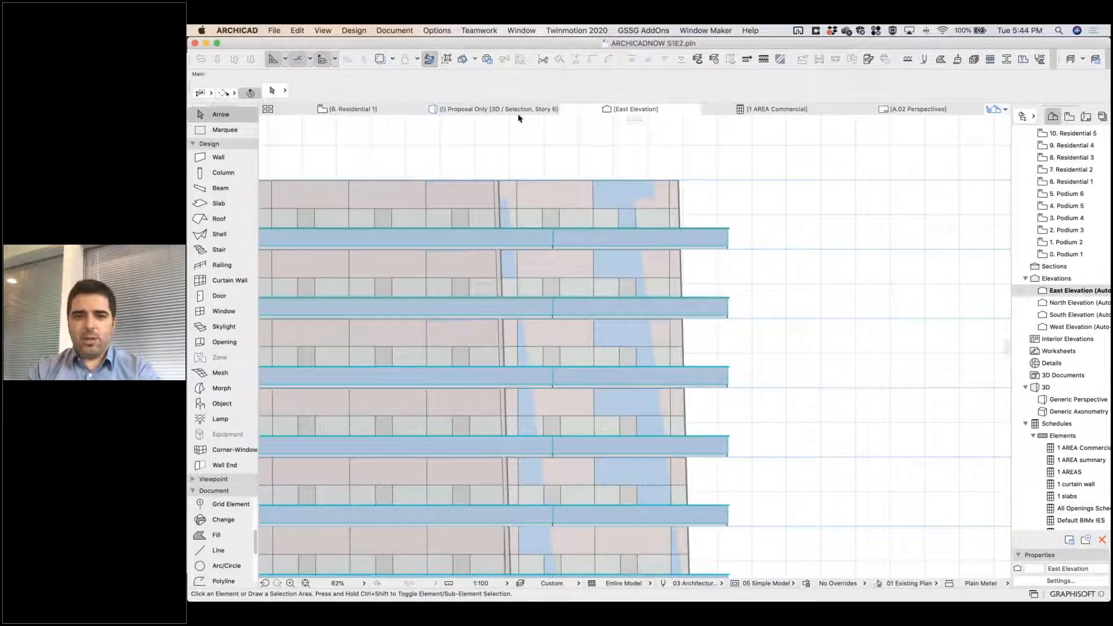
Look at the 1 AREA Commercial schedule and open the A.01 Perspectives layout.
{"action": "left_click", "coordinate": [1078, 448]}
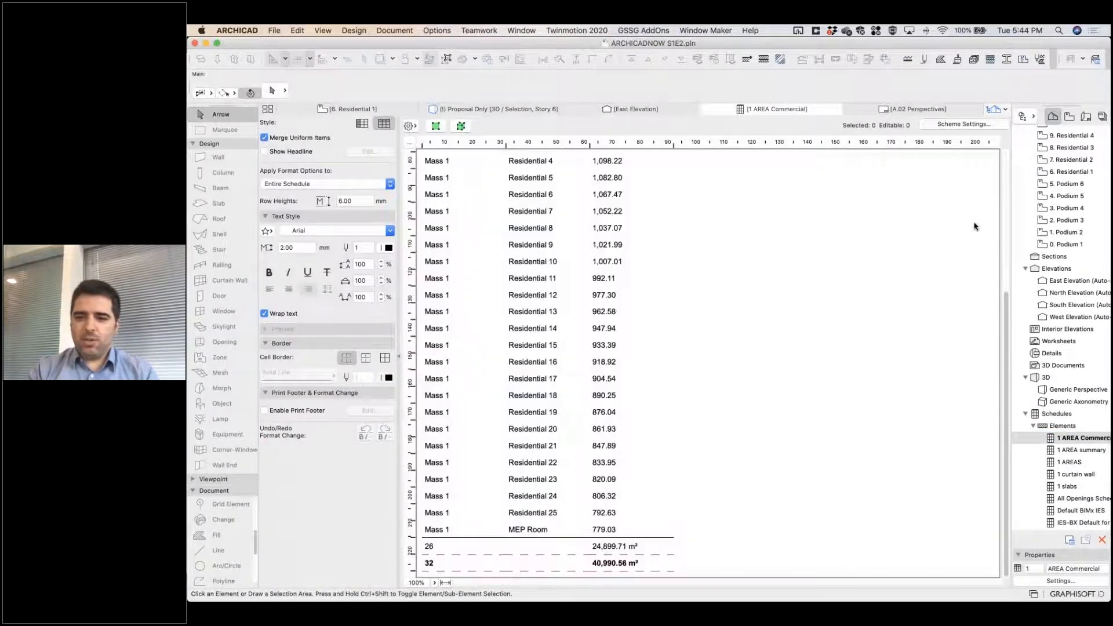
{"action": "left_click", "coordinate": [1087, 118]}
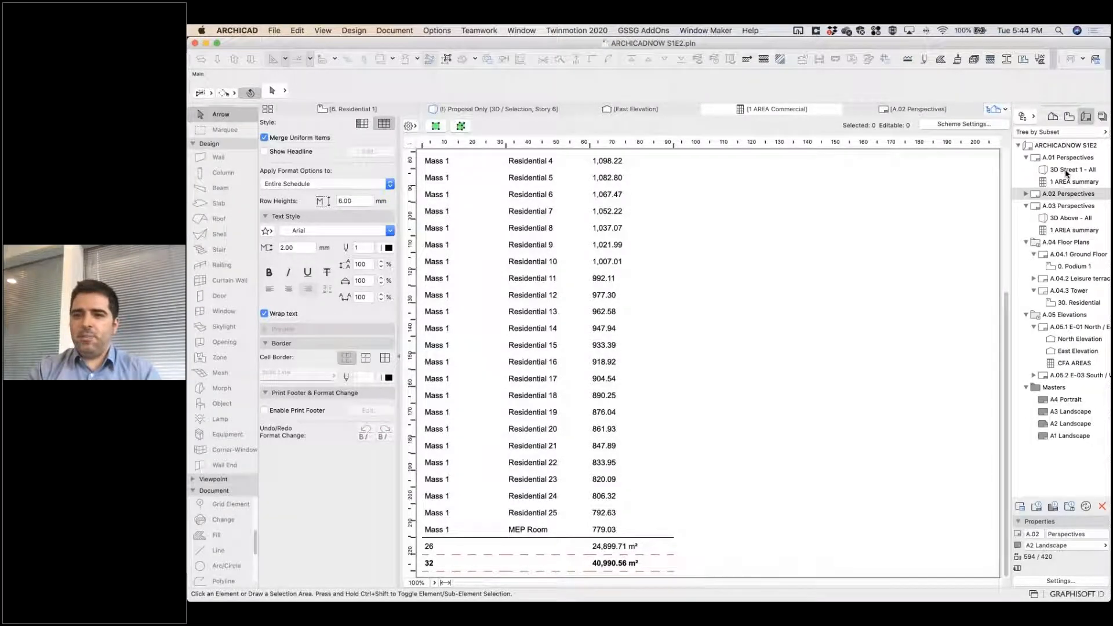
{"action": "double_click", "coordinate": [1069, 159]}
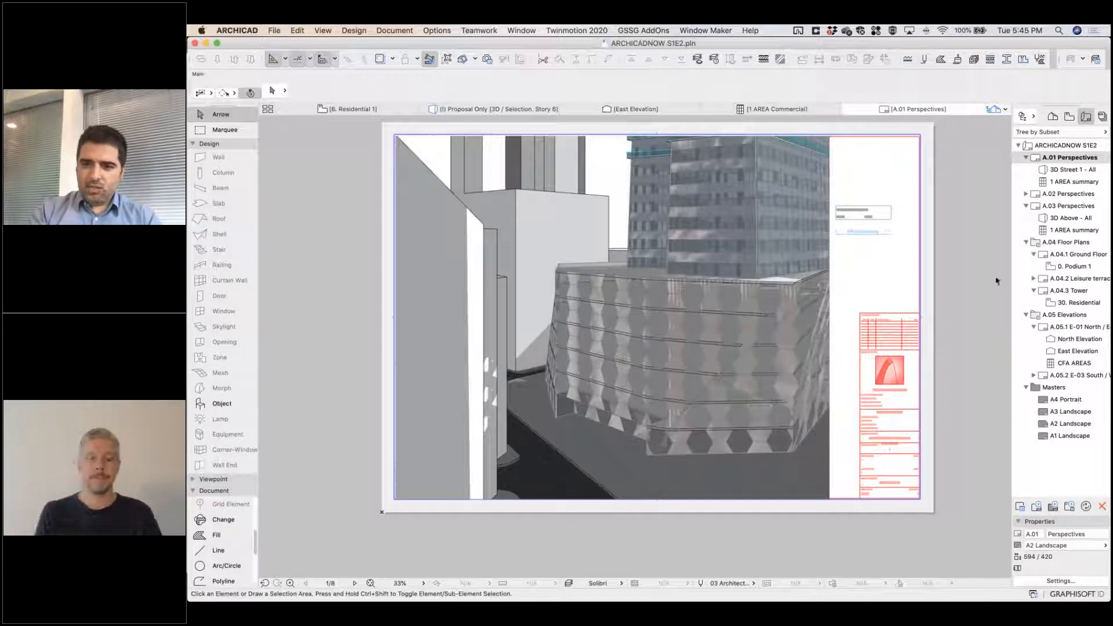
Replace the area summary drawing on the A.02 Perspectives layout with the 1 AREA Commercial schedule.
{"action": "double_click", "coordinate": [1070, 194]}
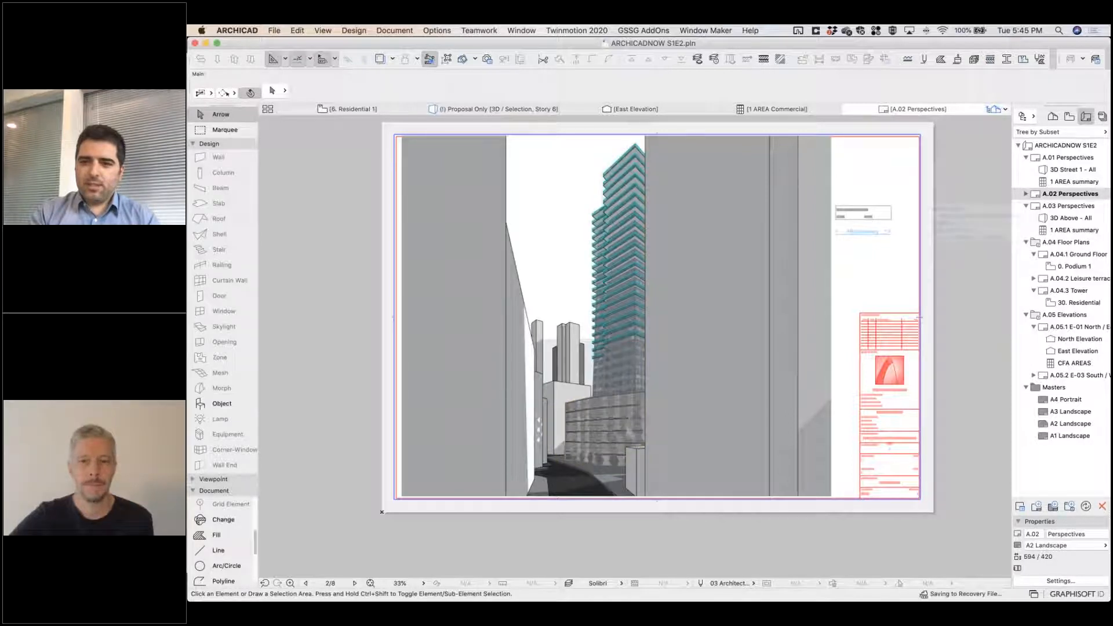
{"action": "left_click", "coordinate": [873, 225]}
{"action": "key", "text": "Delete"}
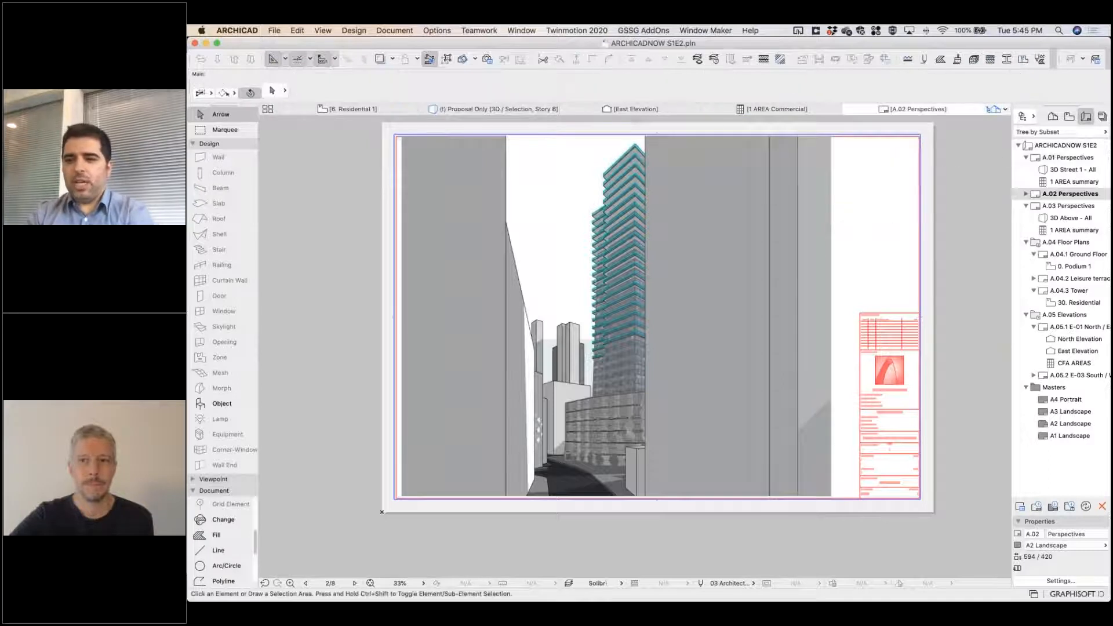
{"action": "left_click", "coordinate": [1052, 120]}
{"action": "left_click_drag", "start_coordinate": [1072, 438], "coordinate": [879, 232]}
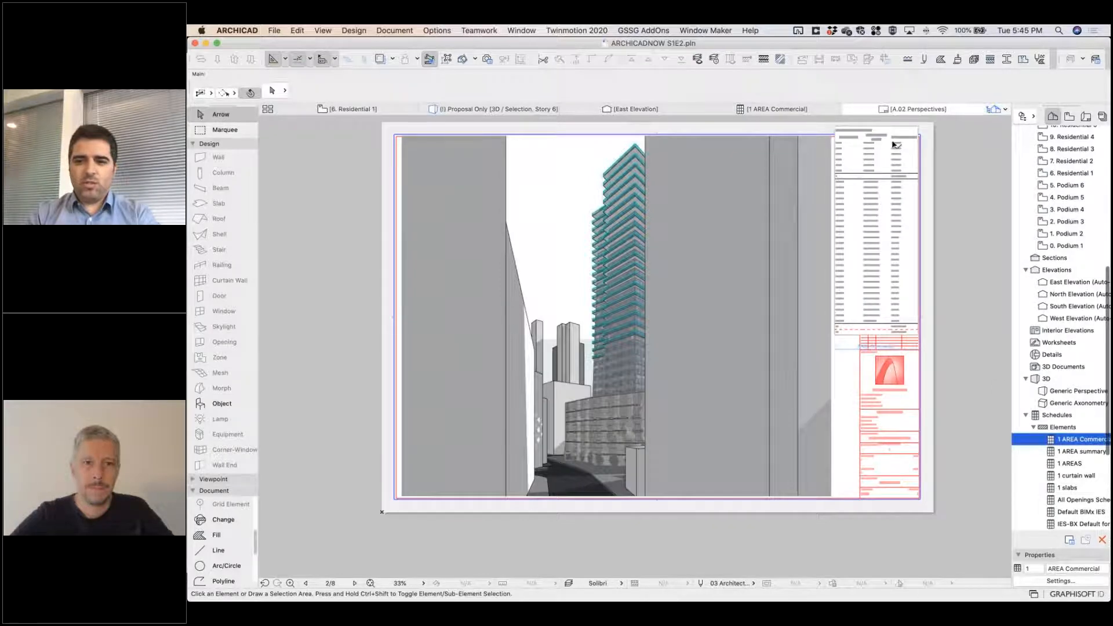
Move the placed commercial area schedule down so its upper edge aligns with the layout's margin.
{"action": "scroll", "coordinate": [895, 143], "scroll_direction": "up", "scroll_amount": 10}
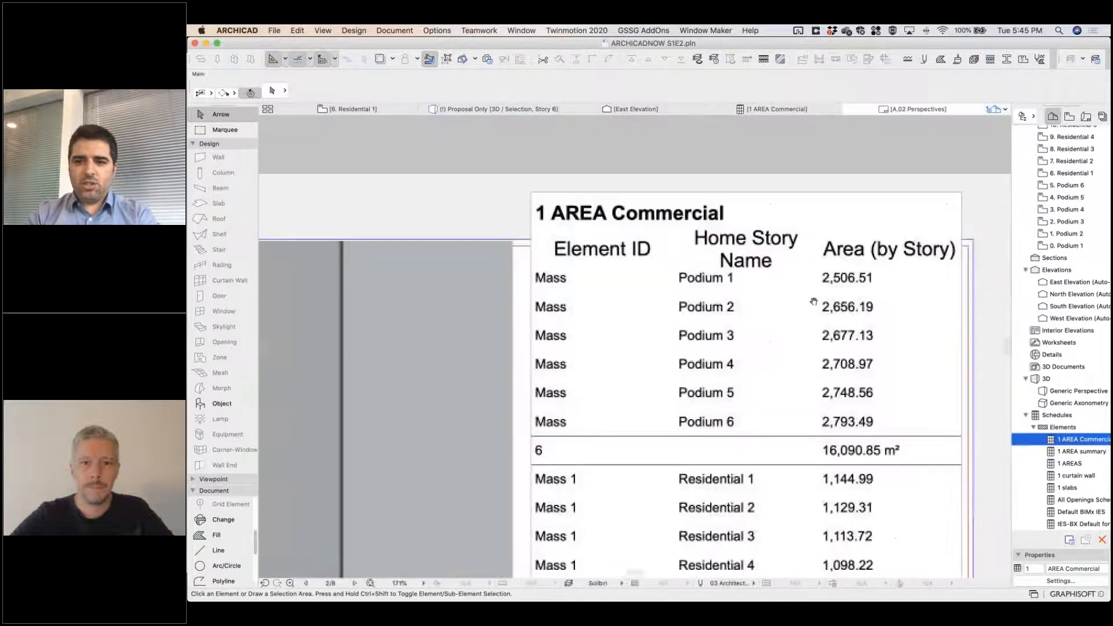
{"action": "left_click", "coordinate": [860, 249]}
{"action": "left_click_drag", "start_coordinate": [949, 266], "coordinate": [951, 271]}
Examine the area schedule's totals and the tower's street perspective on the A.02 Perspectives layout.
{"action": "scroll", "coordinate": [951, 271], "scroll_direction": "down", "scroll_amount": 6}
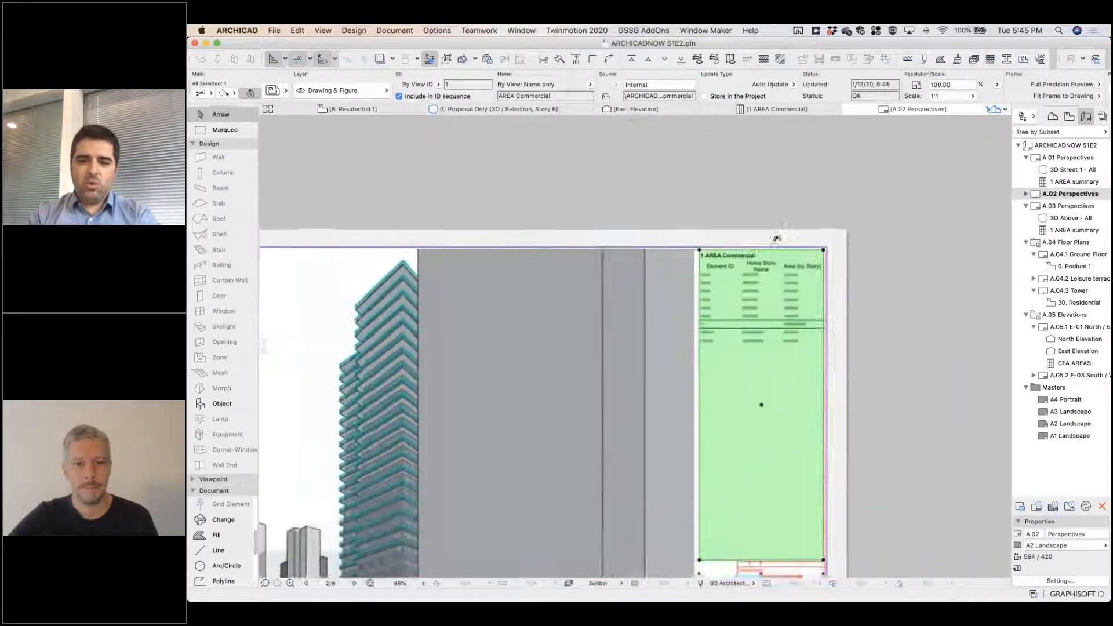
{"action": "scroll", "coordinate": [762, 531], "scroll_direction": "up", "scroll_amount": 8}
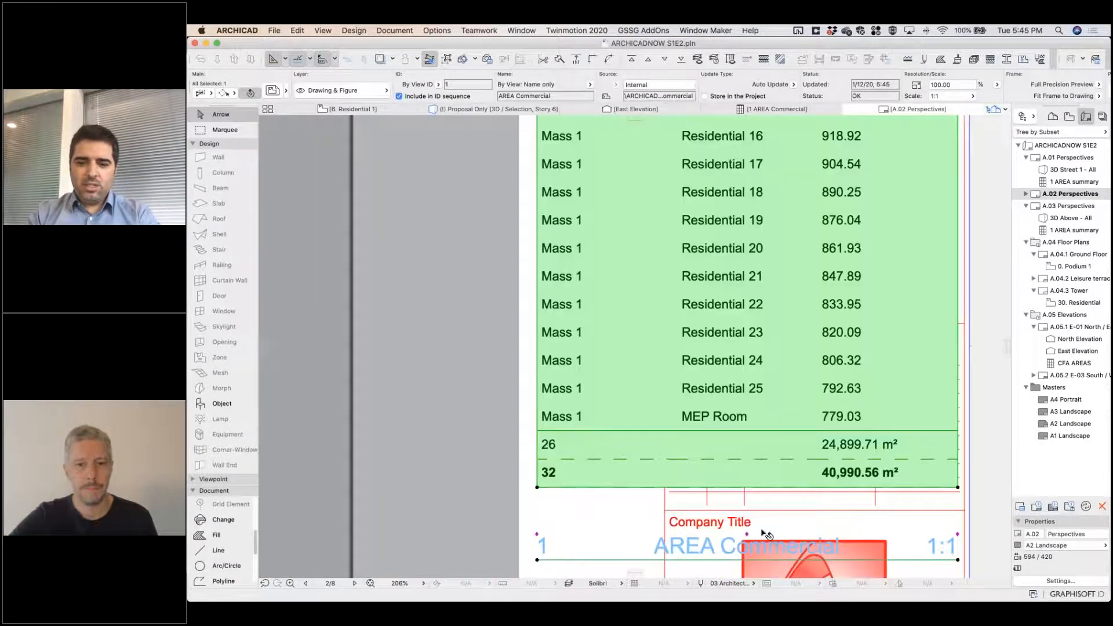
{"action": "scroll", "coordinate": [765, 533], "scroll_direction": "down", "scroll_amount": 10}
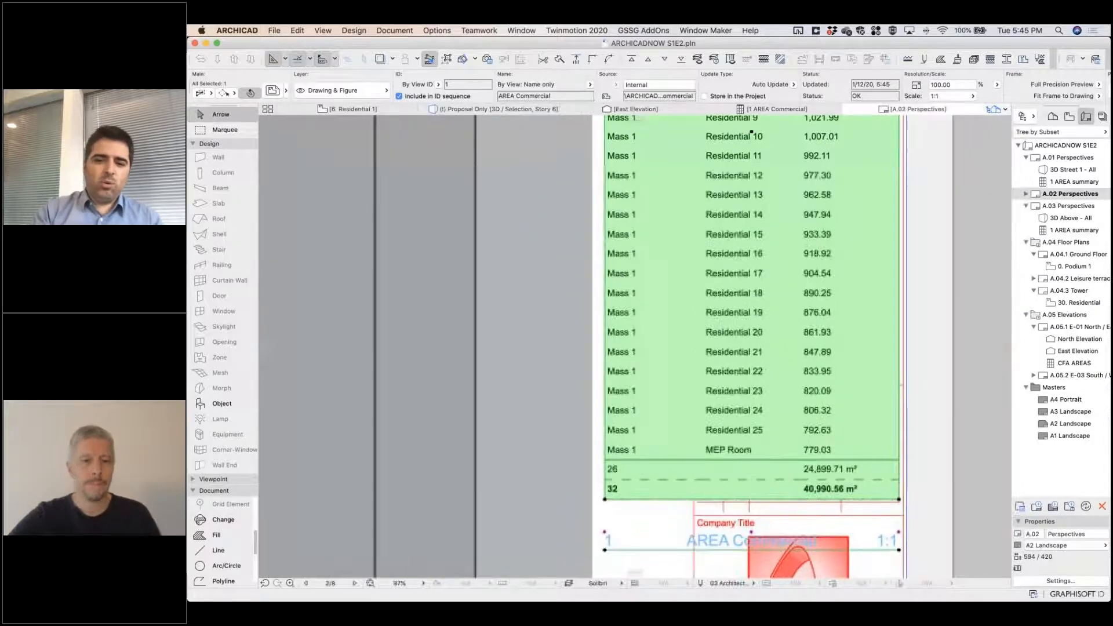
{"action": "scroll", "coordinate": [791, 505], "scroll_direction": "down", "scroll_amount": 5}
{"action": "scroll", "coordinate": [718, 508], "scroll_direction": "up", "scroll_amount": 4}
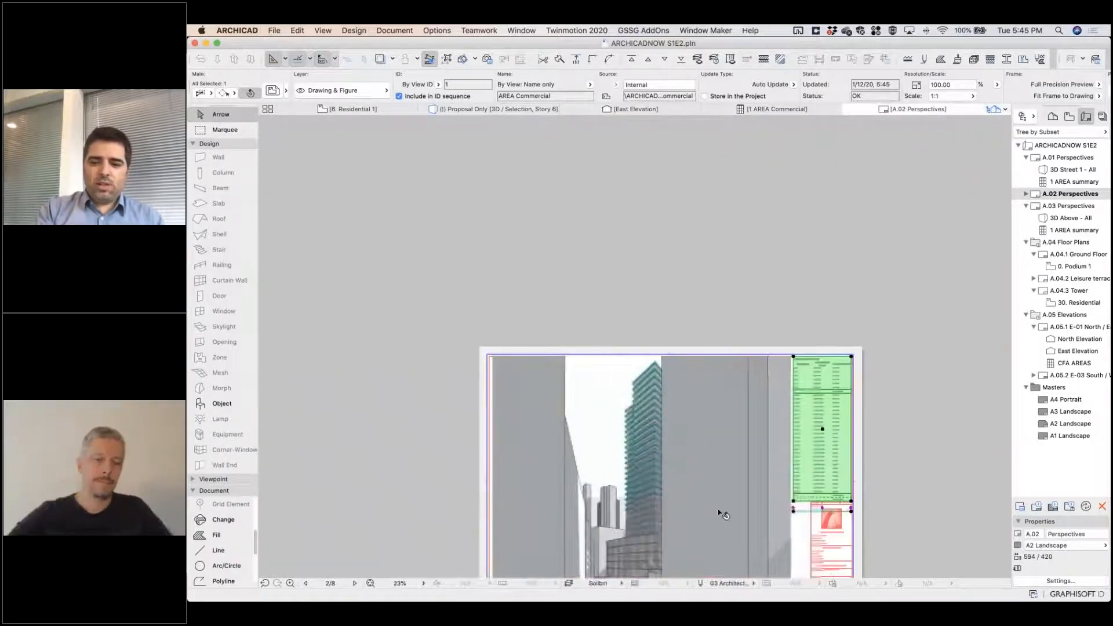
{"action": "middle_click_drag", "start_coordinate": [694, 482], "coordinate": [692, 454]}
{"action": "scroll", "coordinate": [658, 496], "scroll_direction": "down", "scroll_amount": 2}
{"action": "scroll", "coordinate": [661, 497], "scroll_direction": "up", "scroll_amount": 7}
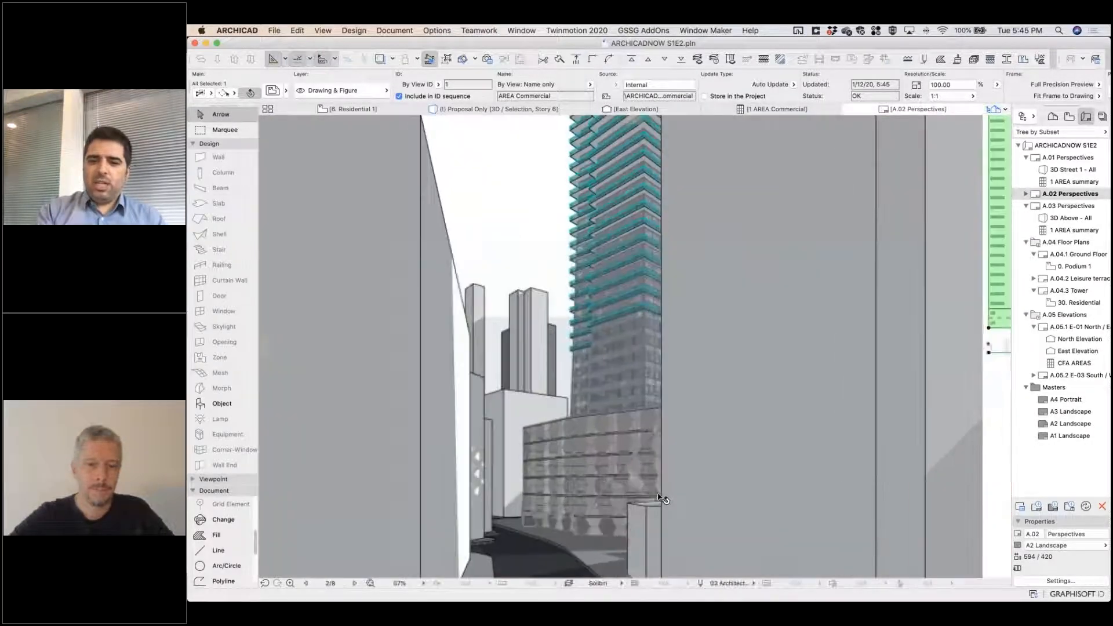
{"action": "scroll", "coordinate": [661, 497], "scroll_direction": "down", "scroll_amount": 3}
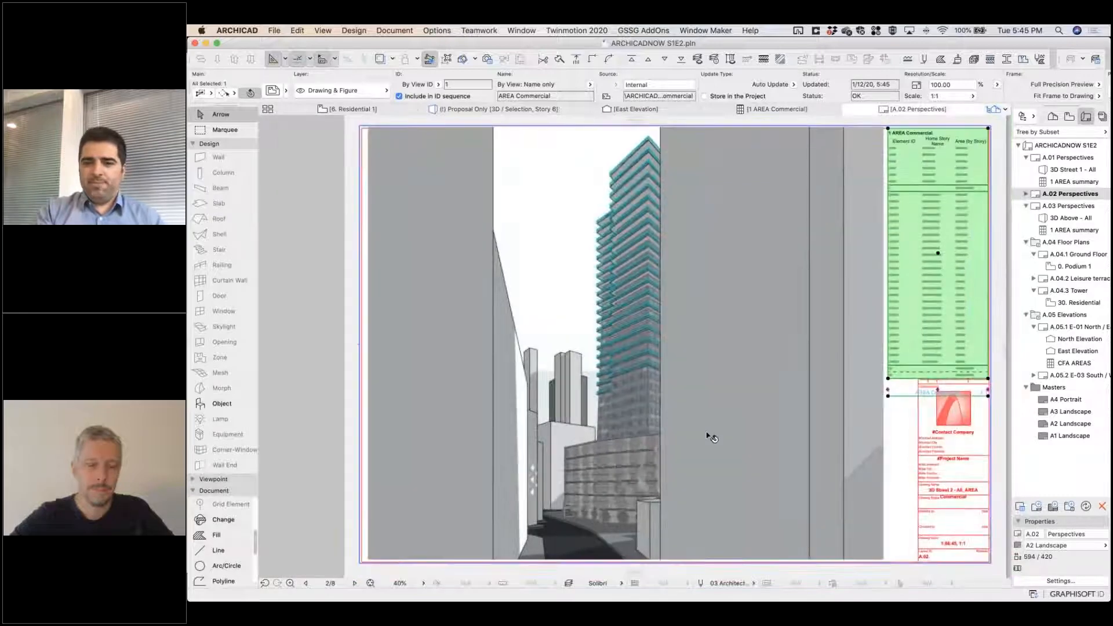
{"action": "middle_click_drag", "start_coordinate": [712, 439], "coordinate": [590, 466]}
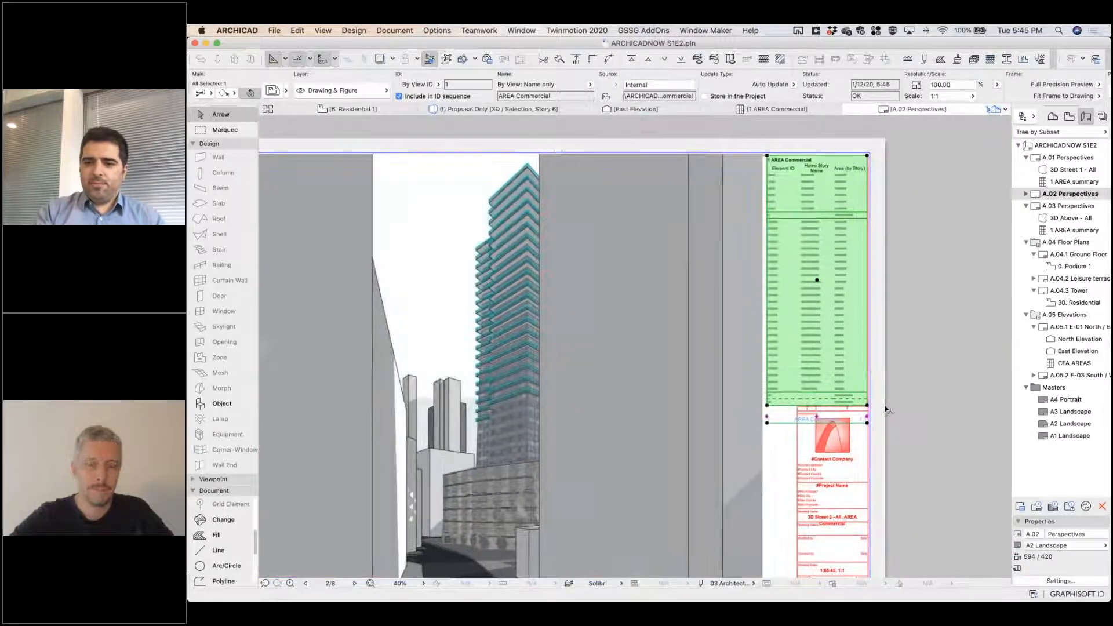
{"action": "left_click", "coordinate": [886, 409]}
{"action": "scroll", "coordinate": [815, 369], "scroll_direction": "up", "scroll_amount": 8}
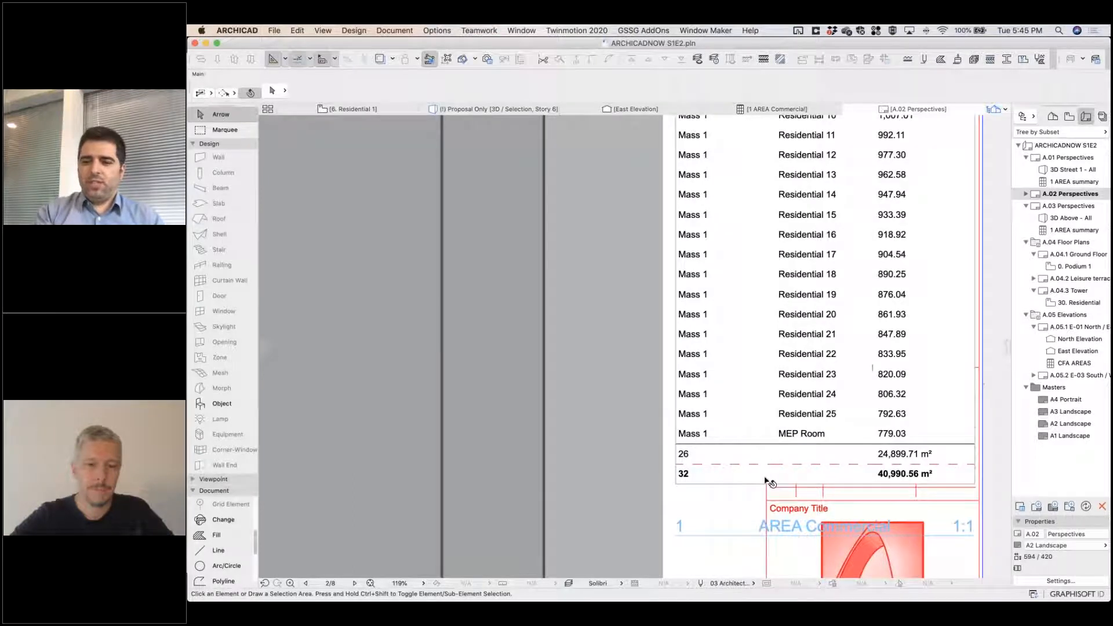
{"action": "scroll", "coordinate": [765, 480], "scroll_direction": "down", "scroll_amount": 3}
{"action": "scroll", "coordinate": [768, 440], "scroll_direction": "down", "scroll_amount": 3}
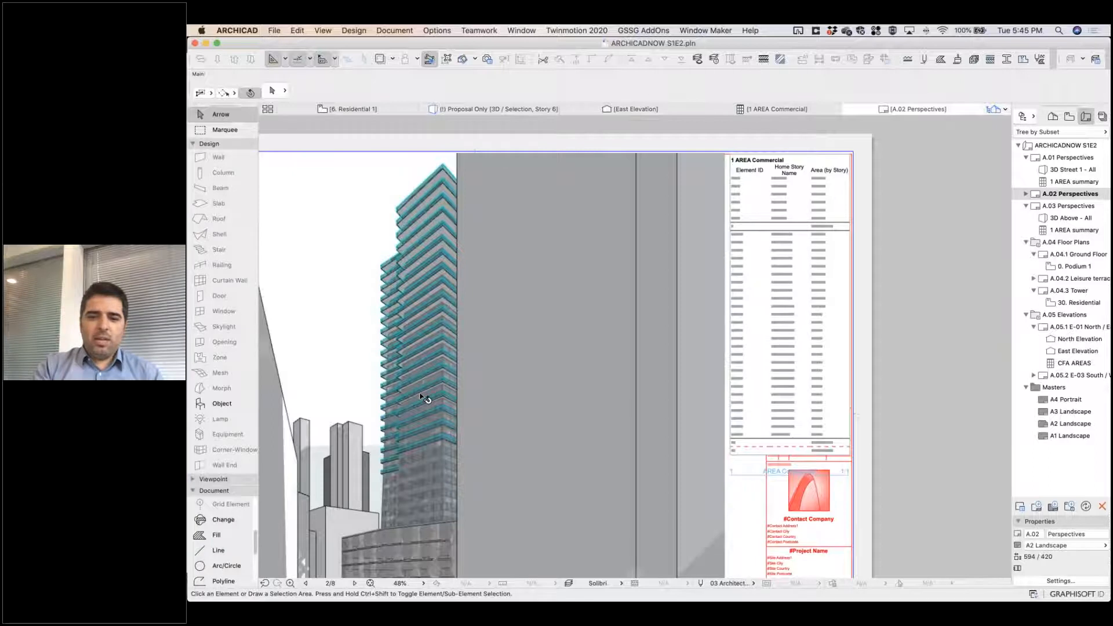
{"action": "middle_click_drag", "start_coordinate": [345, 474], "coordinate": [462, 427]}
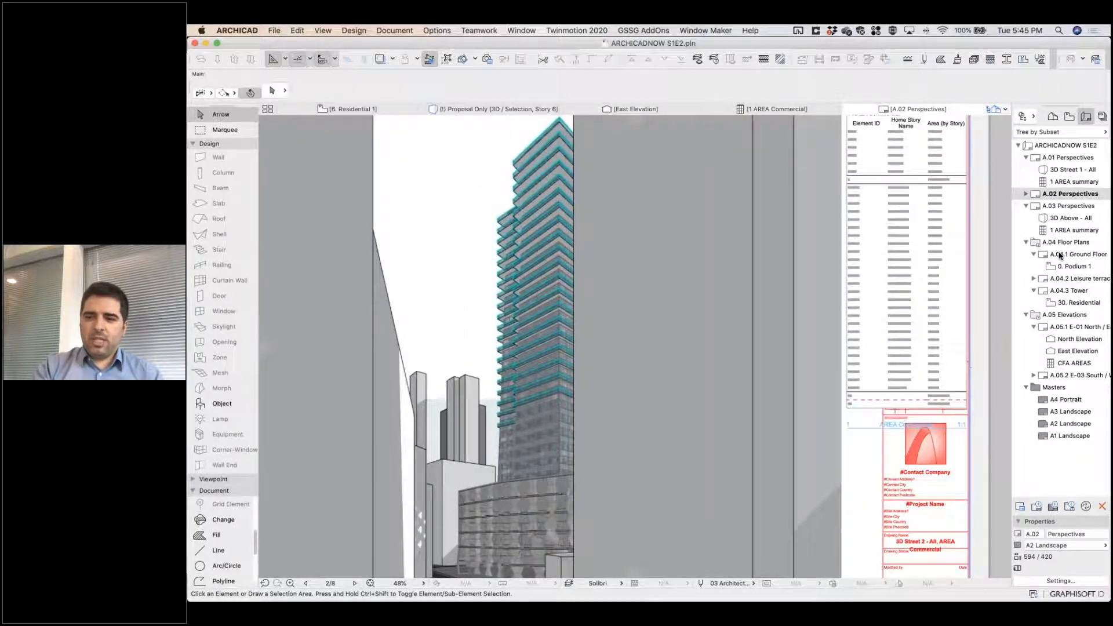
Review the floor plan layouts A.04.1 Ground Floor, A.04.2 Leisure terrace and A.04.3 Tower in turn.
{"action": "double_click", "coordinate": [1060, 255]}
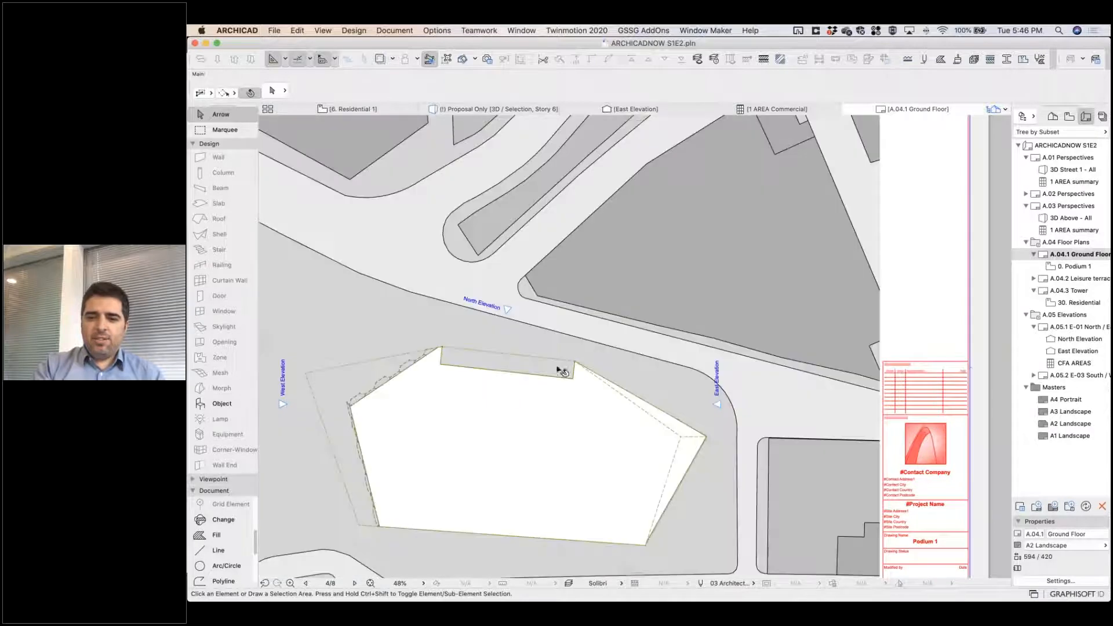
{"action": "scroll", "coordinate": [368, 385], "scroll_direction": "up", "scroll_amount": 5}
{"action": "scroll", "coordinate": [392, 389], "scroll_direction": "up", "scroll_amount": 1}
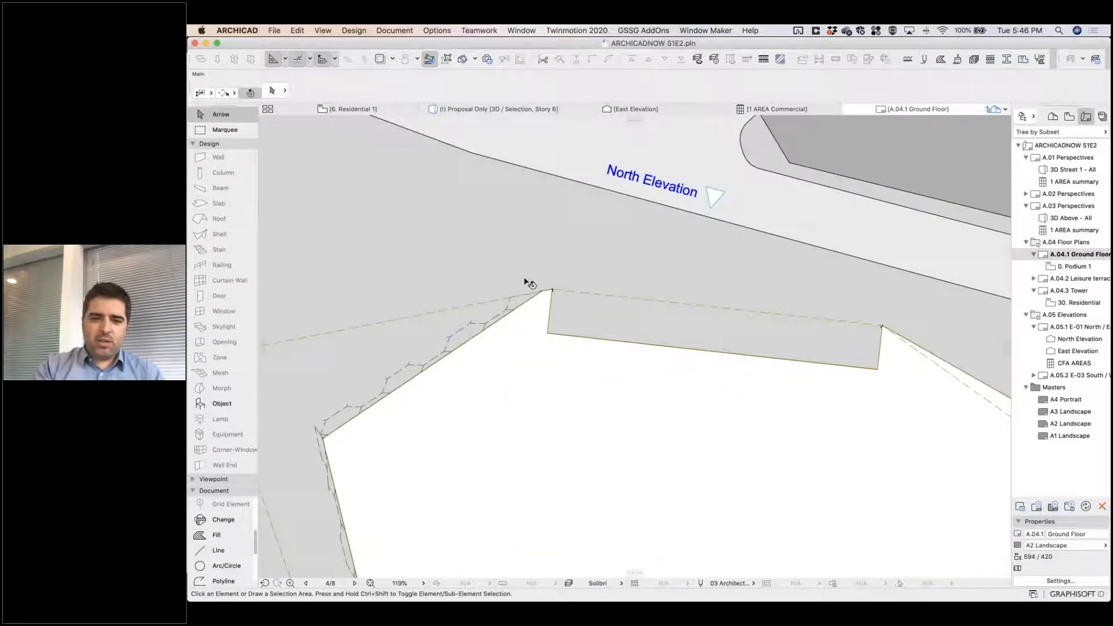
{"action": "double_click", "coordinate": [1066, 279]}
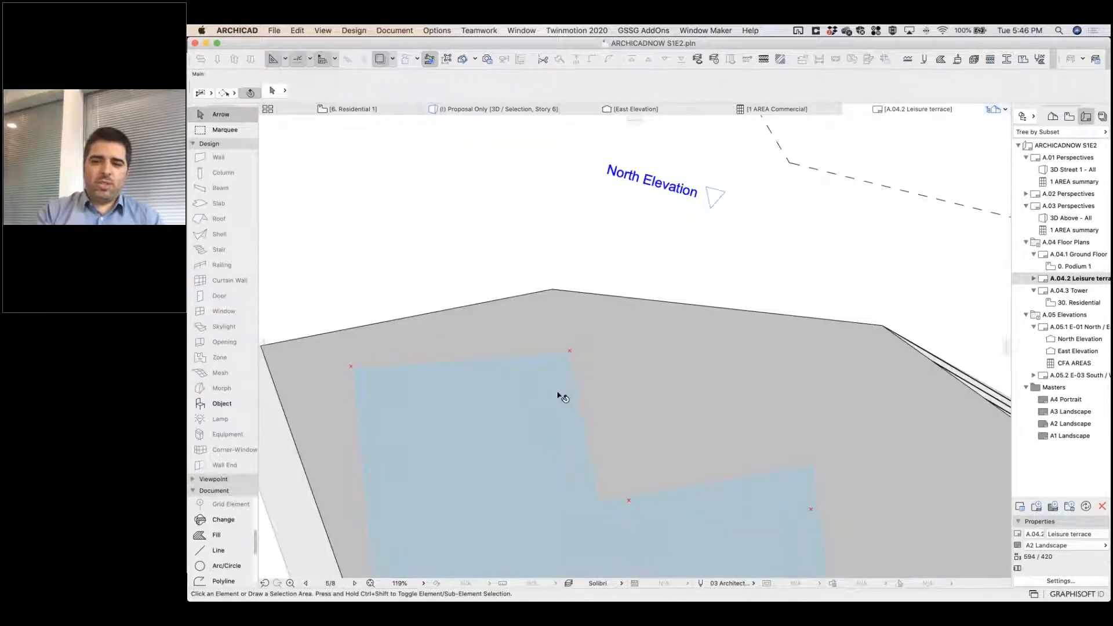
{"action": "scroll", "coordinate": [597, 278], "scroll_direction": "down", "scroll_amount": 2}
{"action": "scroll", "coordinate": [597, 280], "scroll_direction": "down", "scroll_amount": 5}
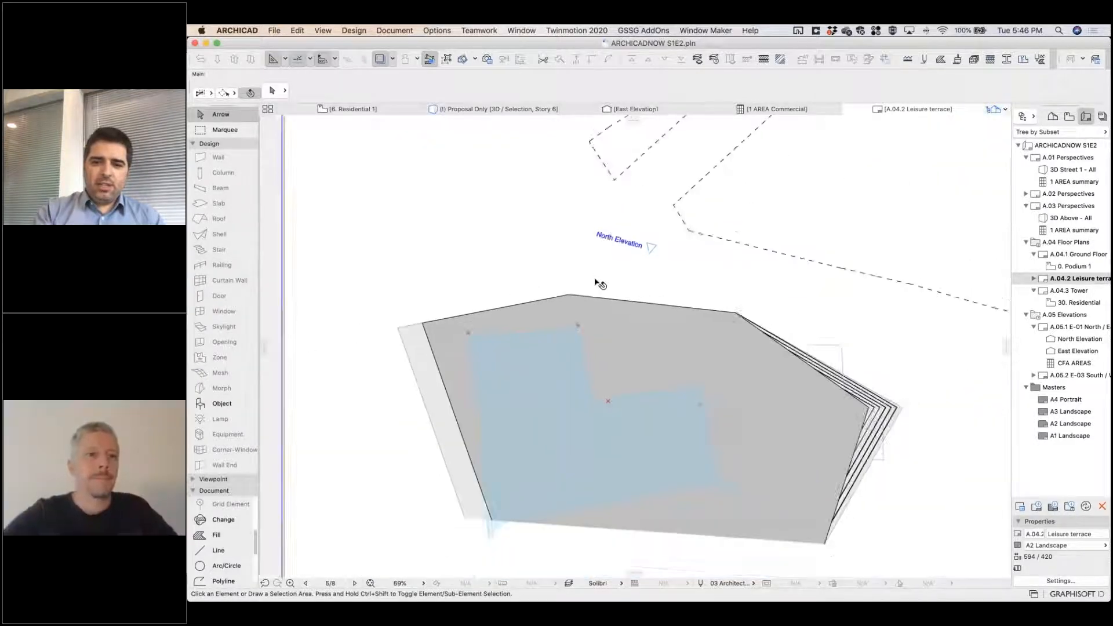
{"action": "left_click", "coordinate": [1069, 291]}
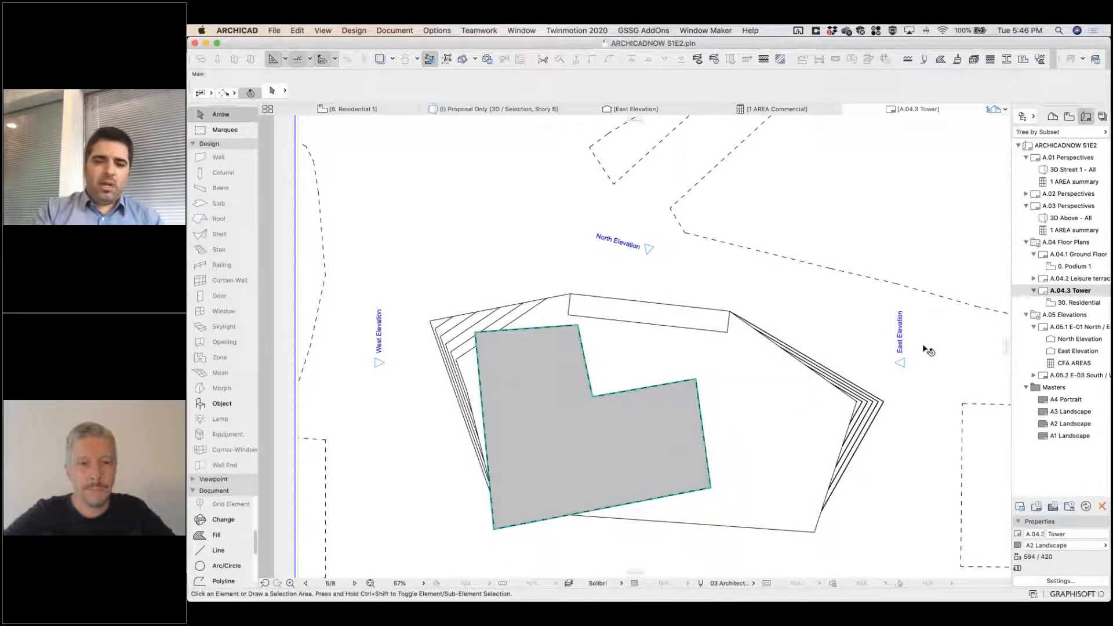
Open the A.05.1 E-01 North / East Elevation layout and look over both updated elevation drawings.
{"action": "left_click", "coordinate": [1059, 330]}
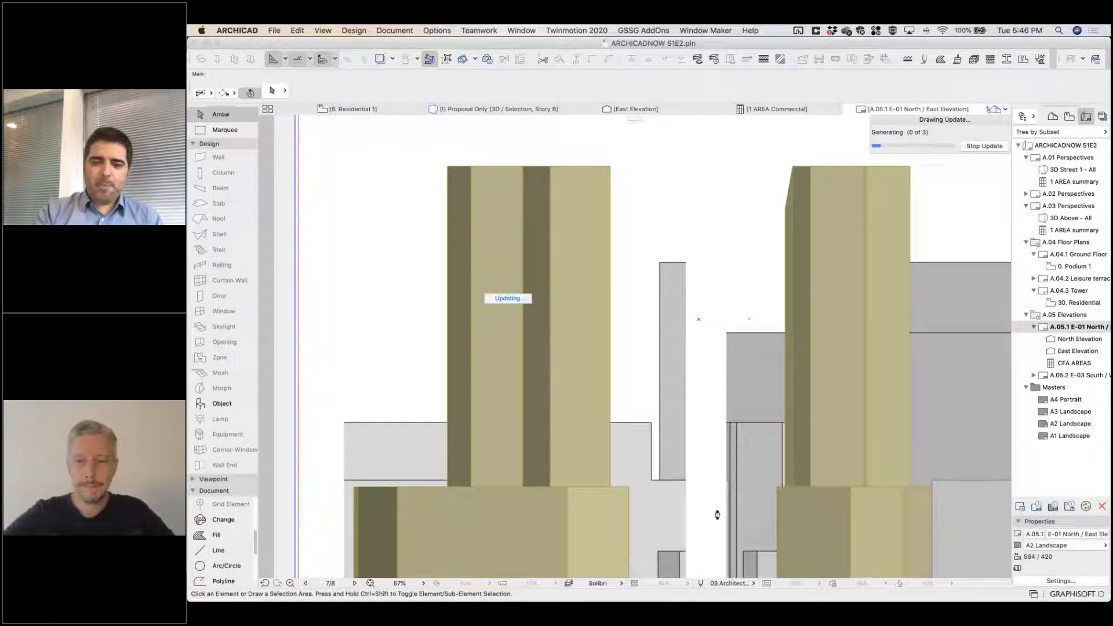
{"action": "mouse_move", "coordinate": [748, 600]}
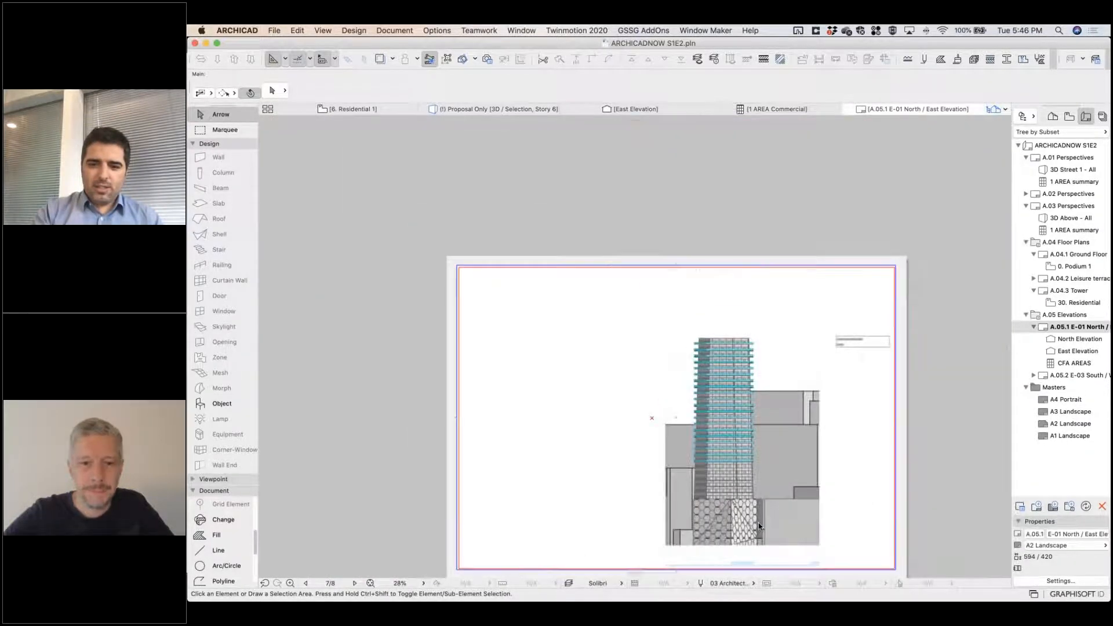
{"action": "scroll", "coordinate": [759, 526], "scroll_direction": "up", "scroll_amount": 10}
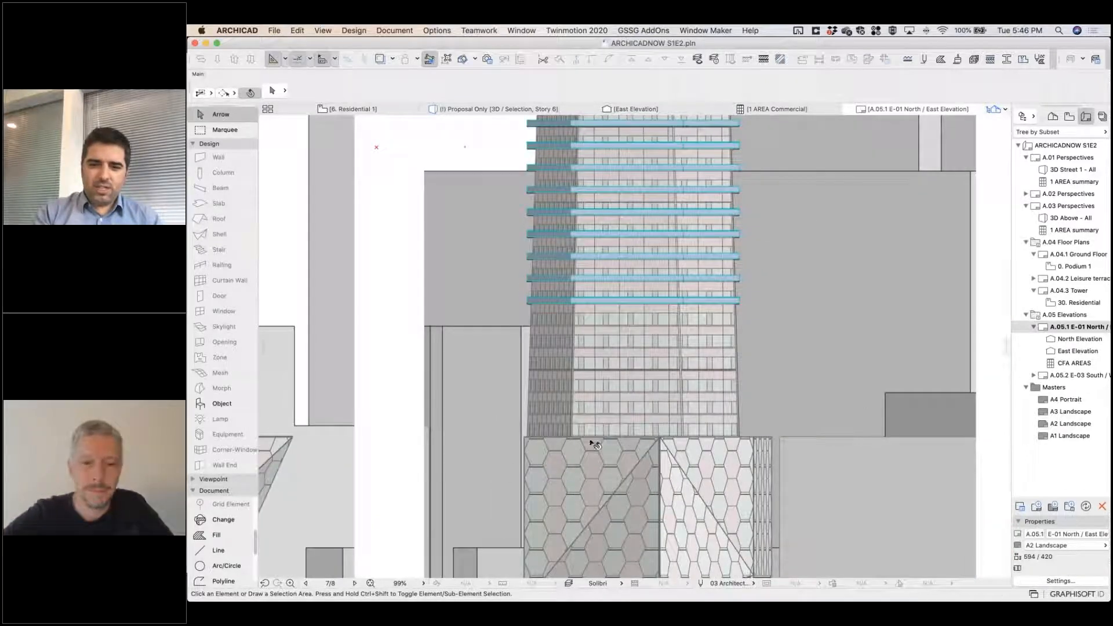
{"action": "middle_click_drag", "start_coordinate": [636, 432], "coordinate": [751, 419]}
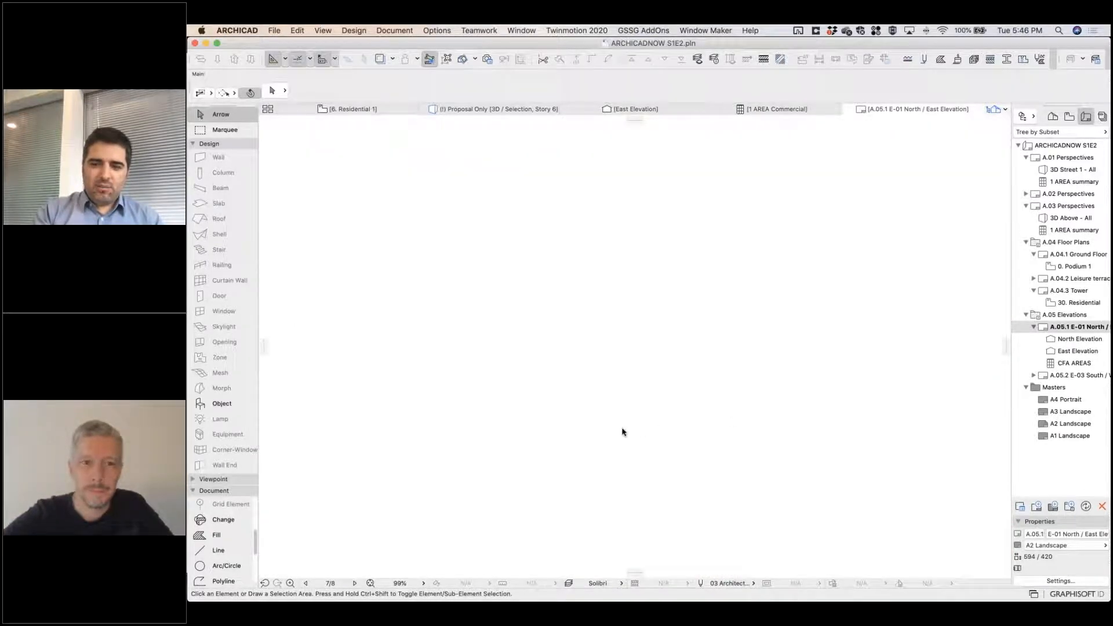
{"action": "scroll", "coordinate": [591, 435], "scroll_direction": "down", "scroll_amount": 1}
{"action": "middle_click_drag", "start_coordinate": [591, 435], "coordinate": [825, 424]}
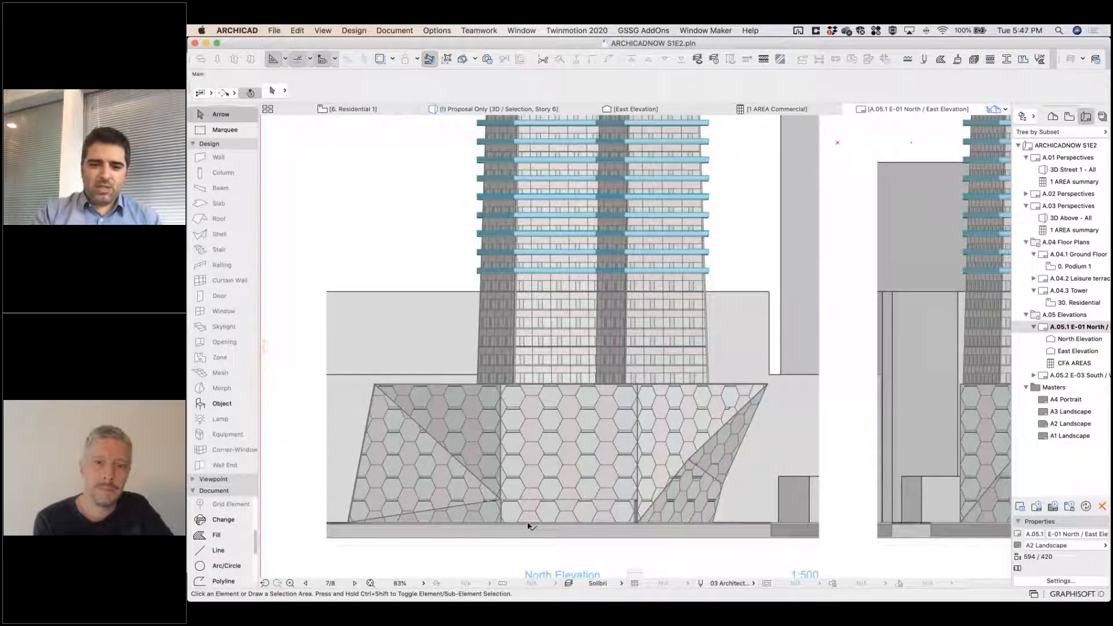
Examine the hexagonal curtain wall pattern of the podium and the lower tower floors on the North Elevation drawing.
{"action": "scroll", "coordinate": [529, 526], "scroll_direction": "up", "scroll_amount": 3}
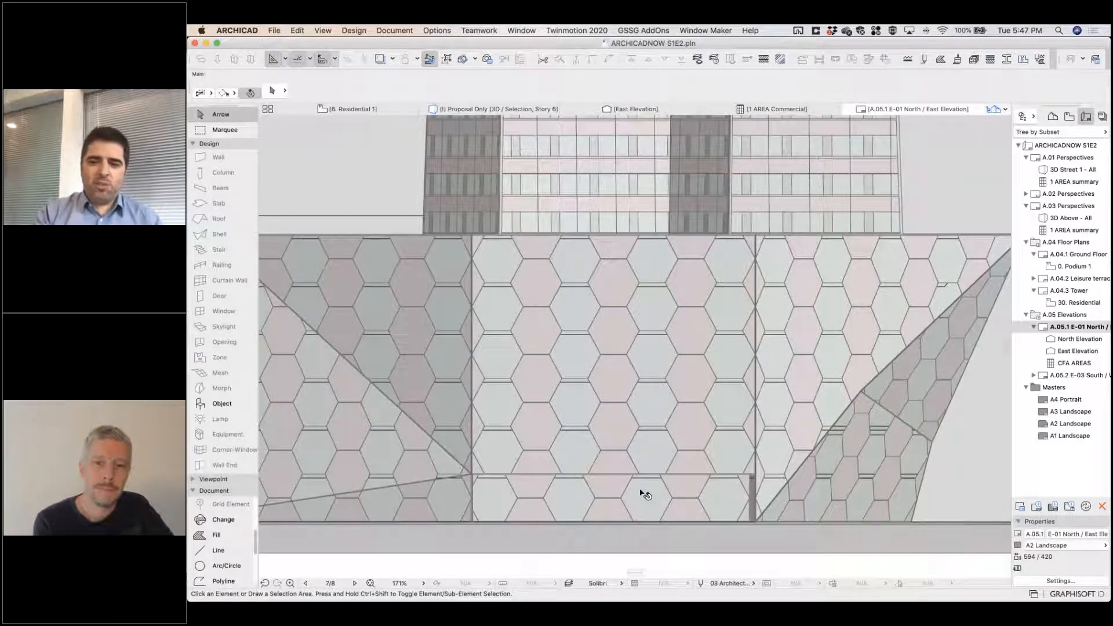
{"action": "left_click", "coordinate": [642, 494]}
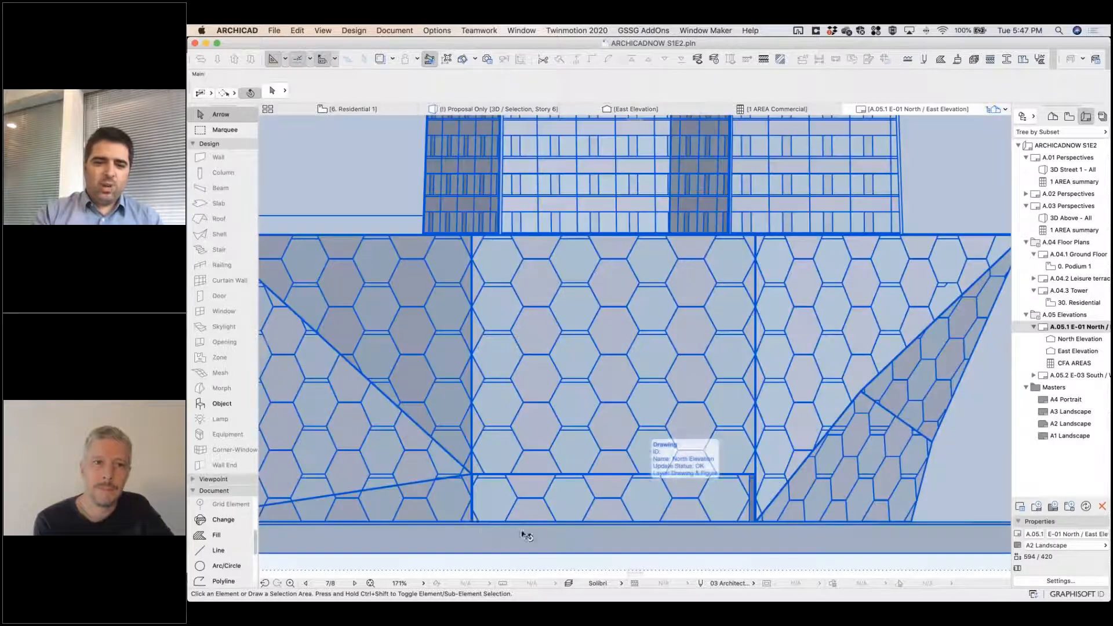
{"action": "key", "text": "Escape"}
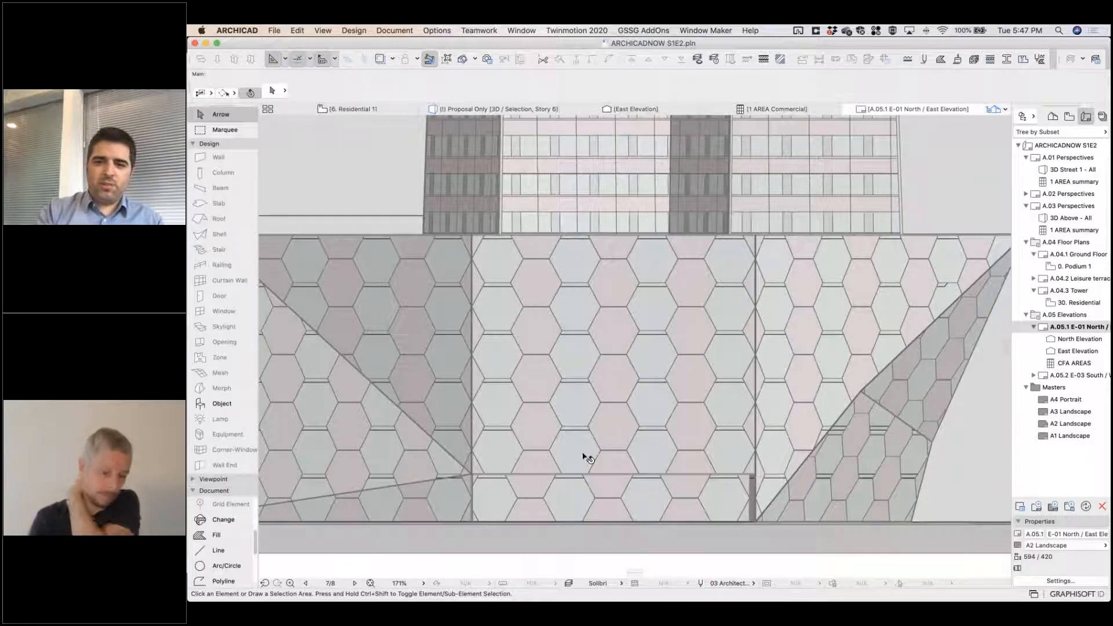
{"action": "scroll", "coordinate": [586, 457], "scroll_direction": "down", "scroll_amount": 2}
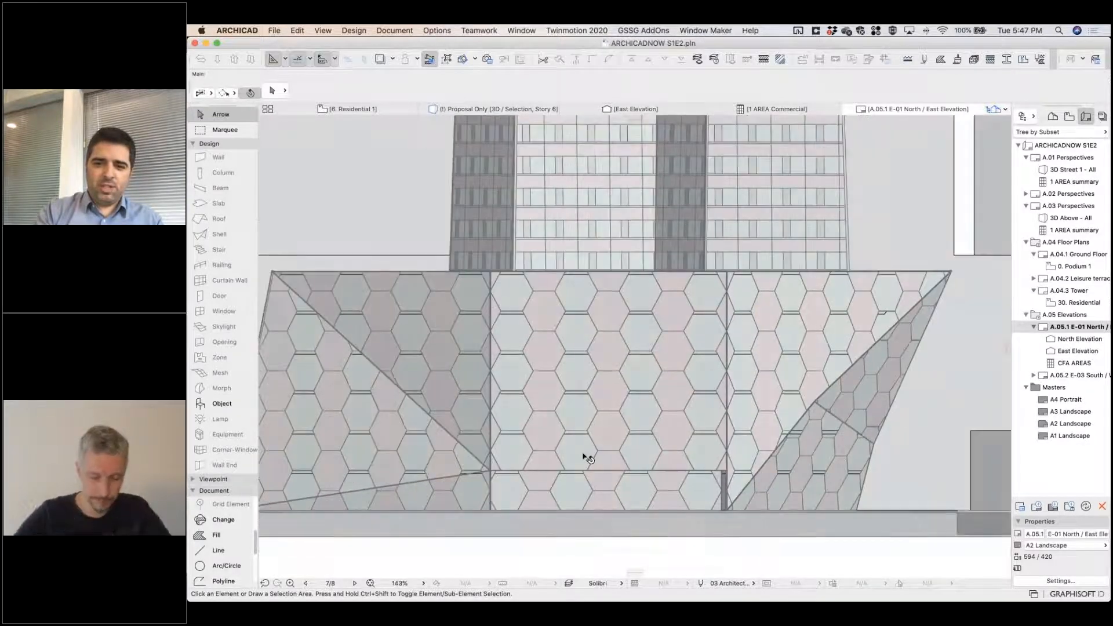
{"action": "scroll", "coordinate": [586, 457], "scroll_direction": "down", "scroll_amount": 3}
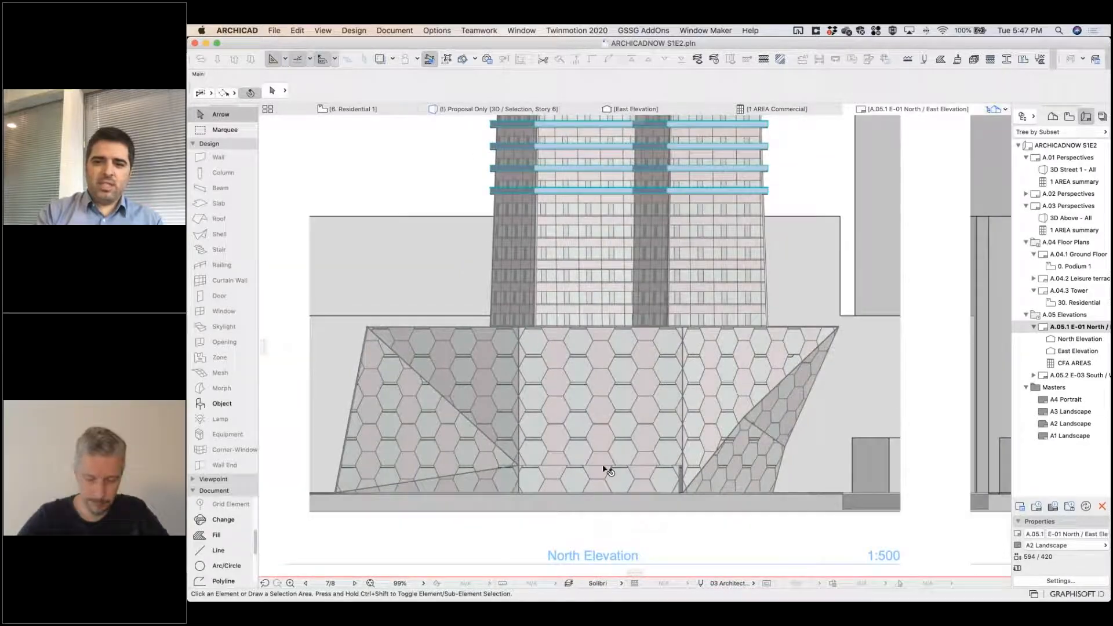
{"action": "scroll", "coordinate": [605, 473], "scroll_direction": "up", "scroll_amount": 4}
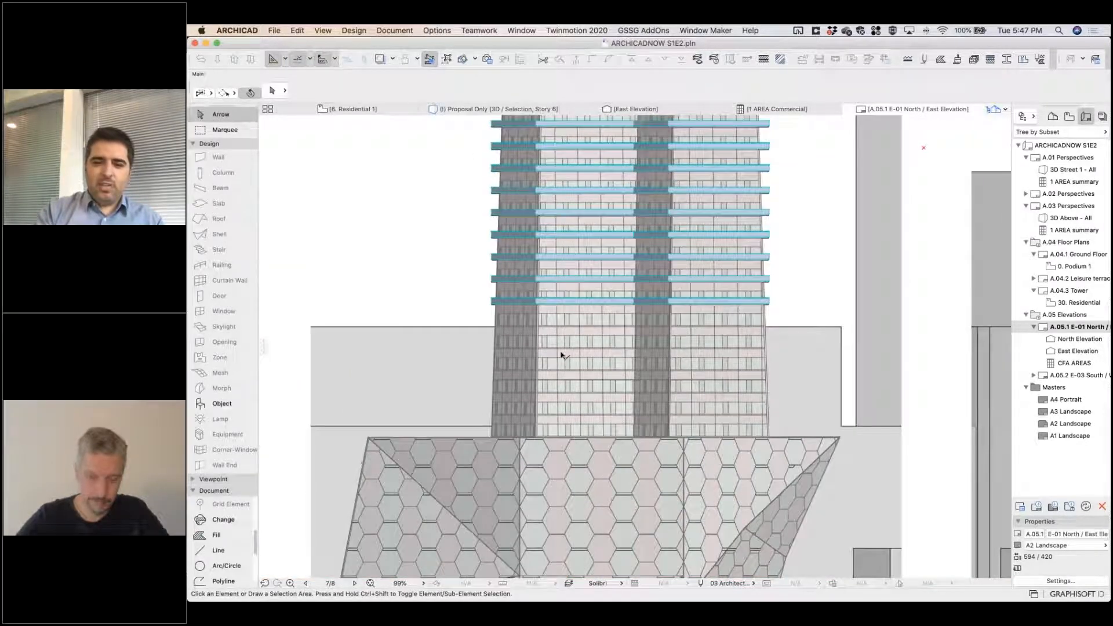
{"action": "scroll", "coordinate": [357, 414], "scroll_direction": "down", "scroll_amount": 3}
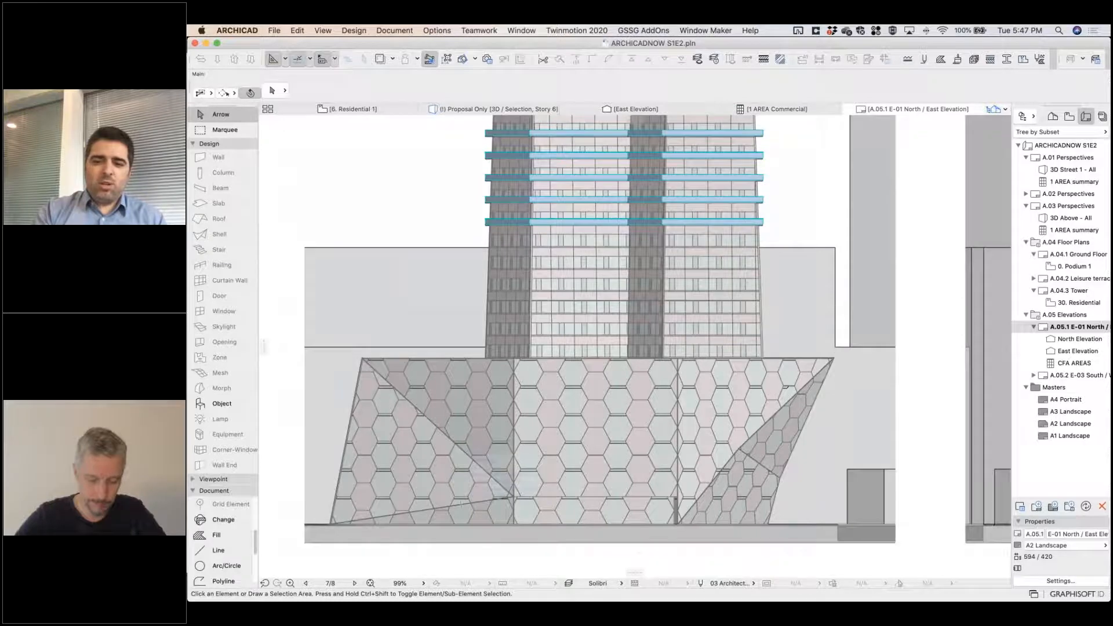
{"action": "left_click", "coordinate": [699, 508]}
{"action": "left_click", "coordinate": [927, 480]}
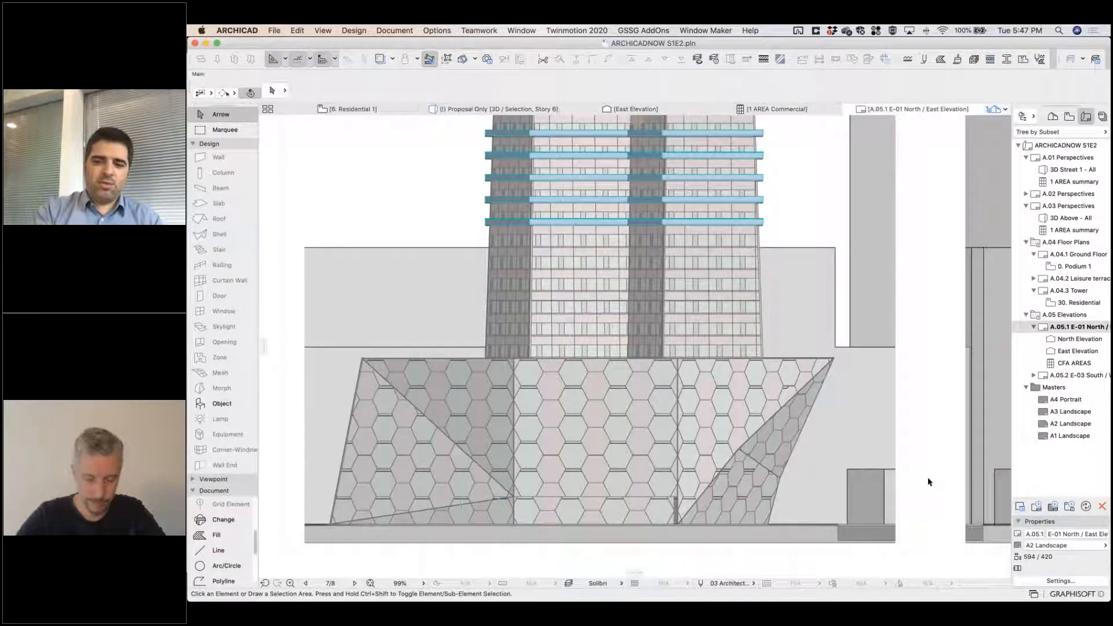
Examine the tower's upper floors and railings on the North Elevation drawing, including the drawing's extent beside the East Elevation.
{"action": "scroll", "coordinate": [650, 319], "scroll_direction": "up", "scroll_amount": 5}
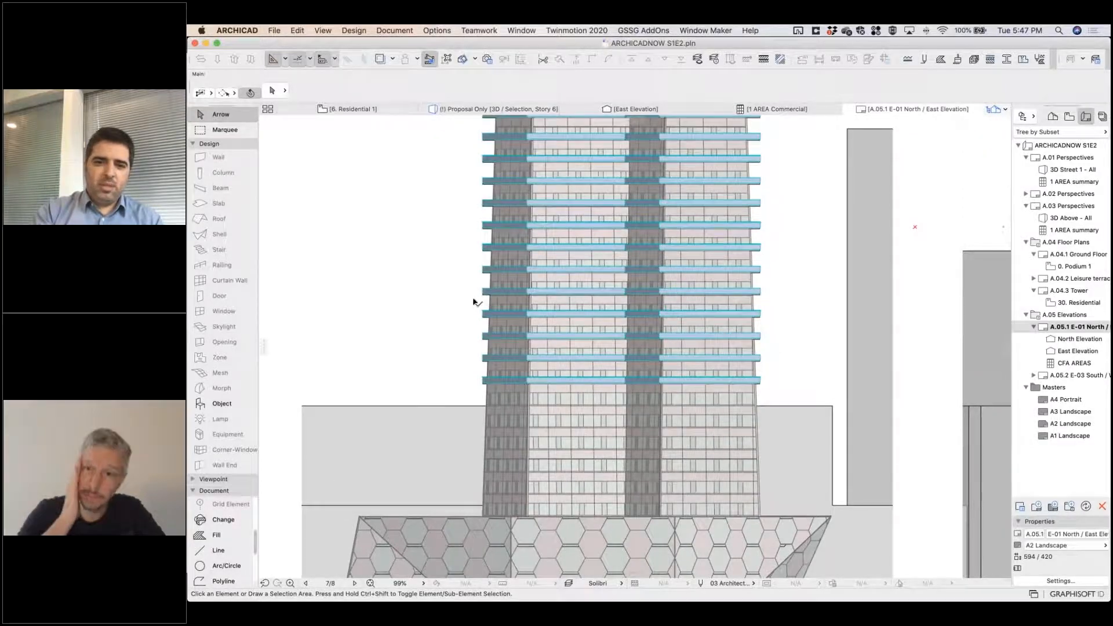
{"action": "scroll", "coordinate": [493, 471], "scroll_direction": "up", "scroll_amount": 6}
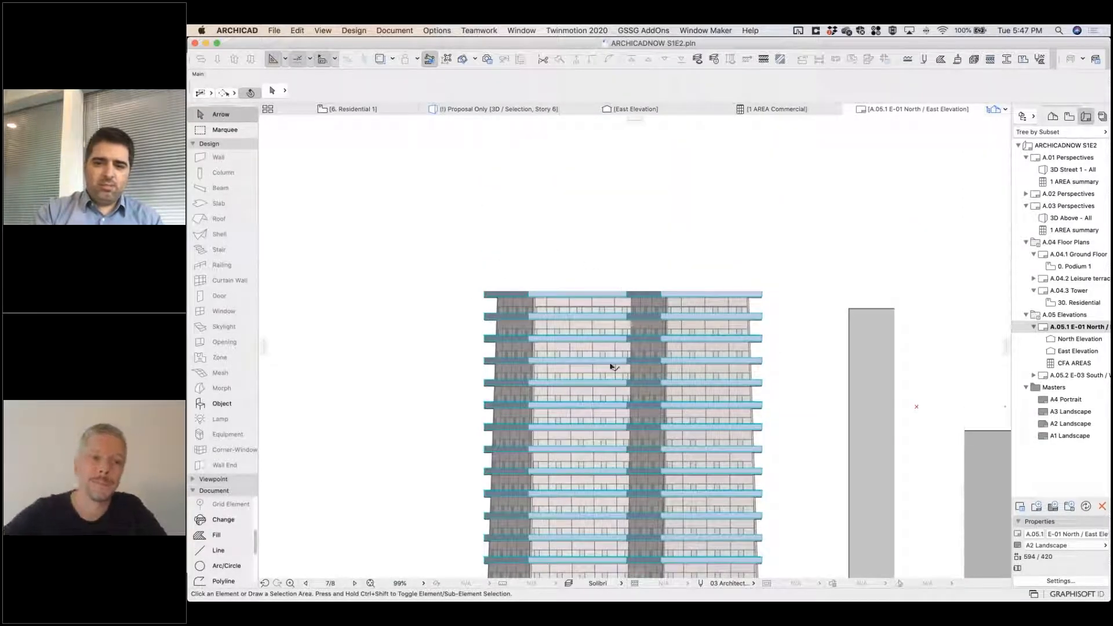
{"action": "scroll", "coordinate": [634, 342], "scroll_direction": "down", "scroll_amount": 3}
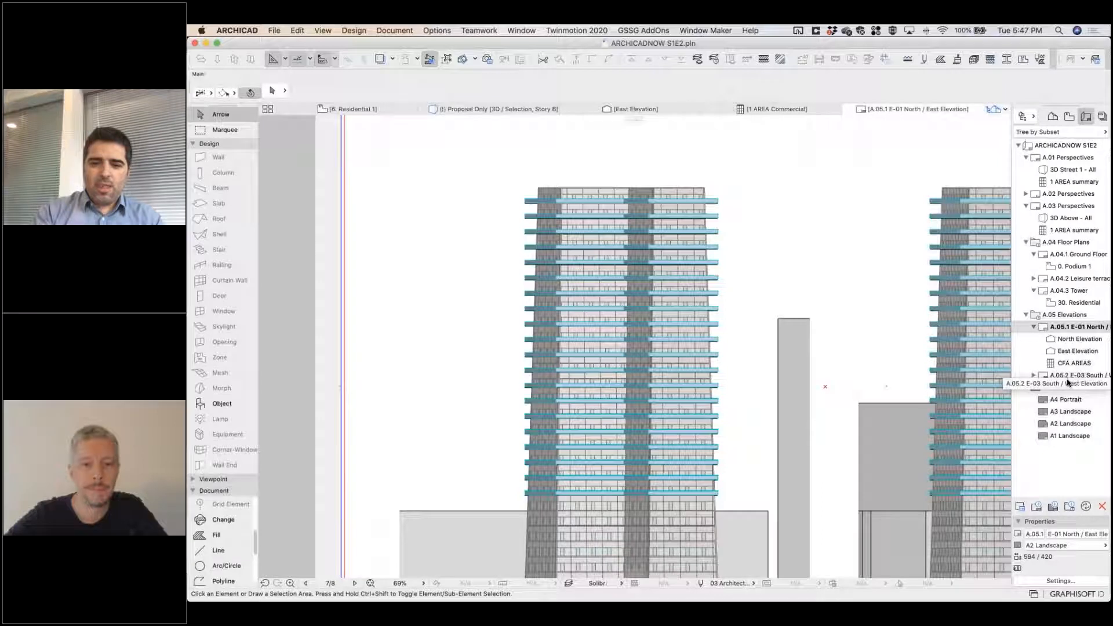
{"action": "left_click", "coordinate": [782, 404]}
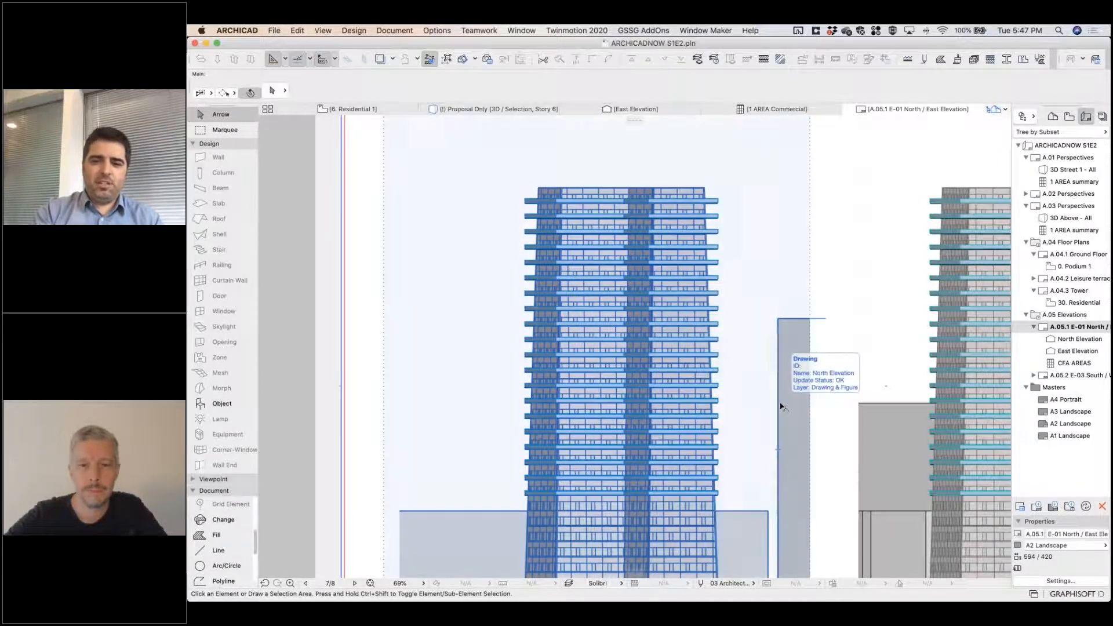
{"action": "left_click", "coordinate": [820, 423]}
{"action": "scroll", "coordinate": [816, 504], "scroll_direction": "down", "scroll_amount": 3}
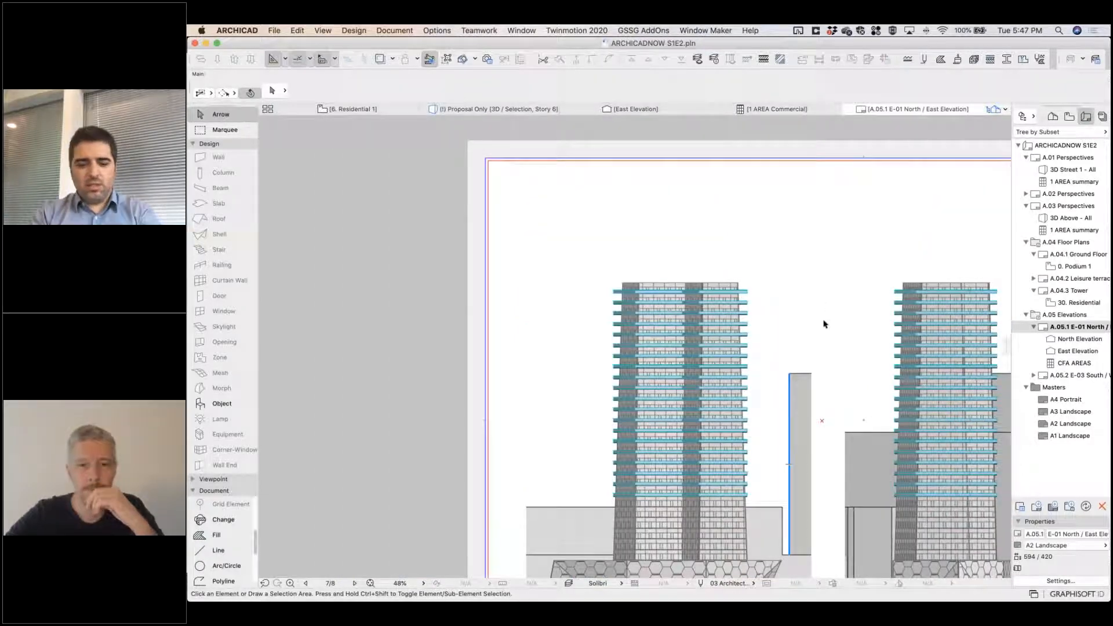
Switch to the Microsoft PowerPoint presentation and show the Q&A Session slide.
{"action": "key", "text": "super+Tab"}
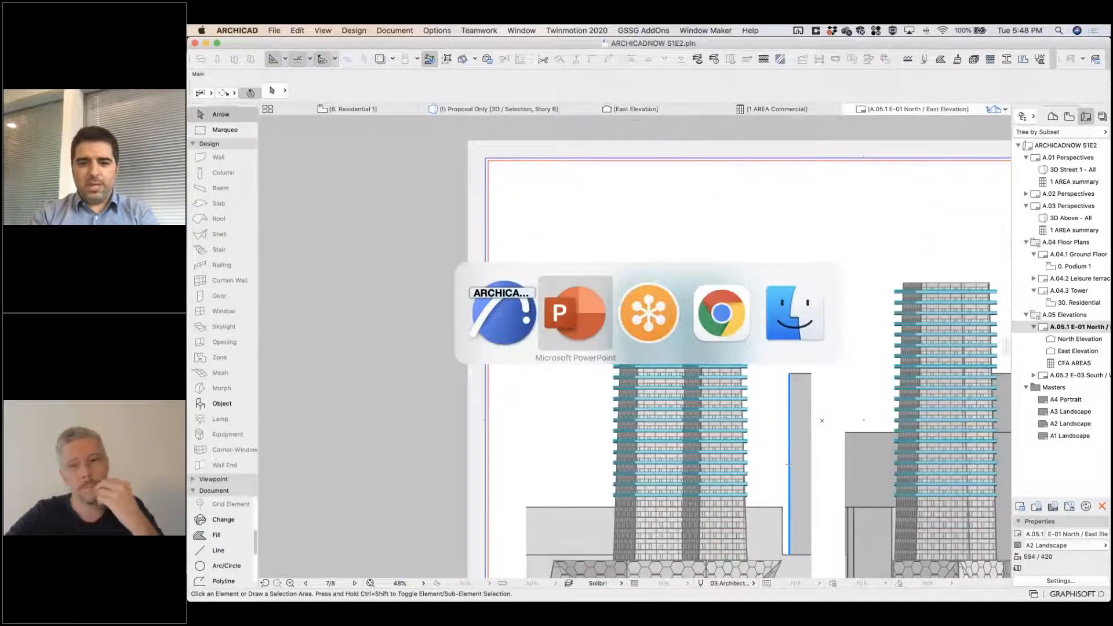
{"action": "key", "text": "Right"}
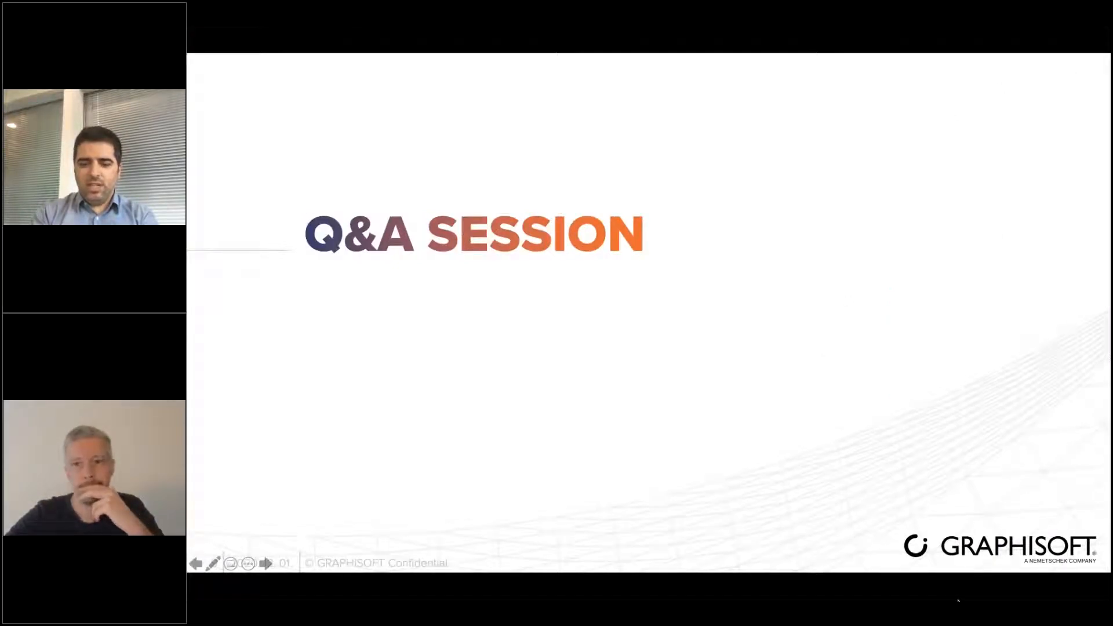
{"action": "key", "text": "super+Tab"}
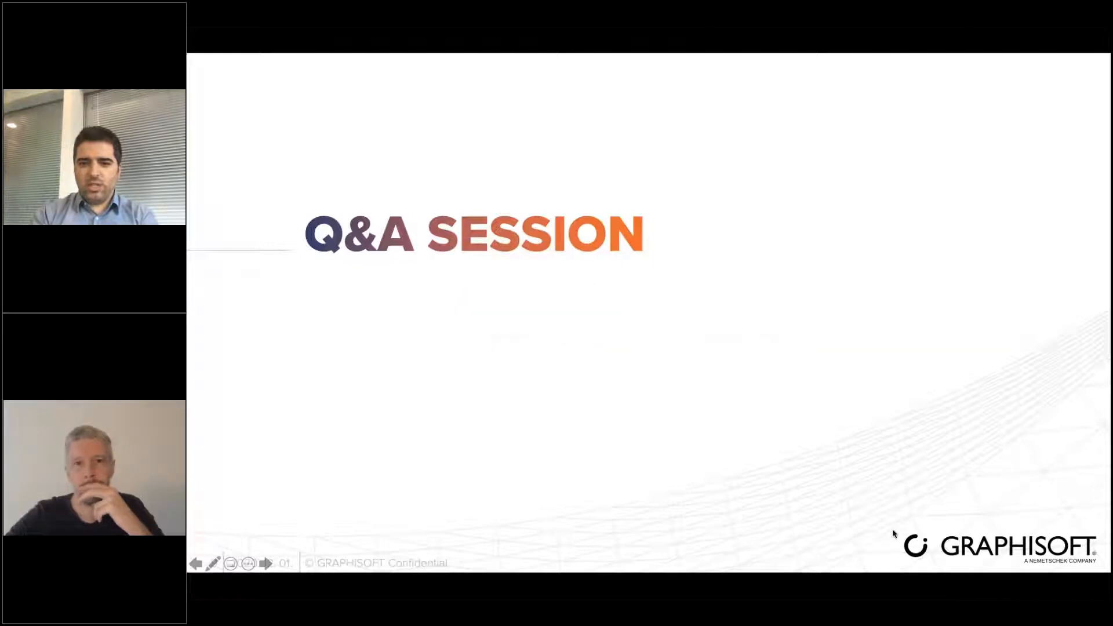
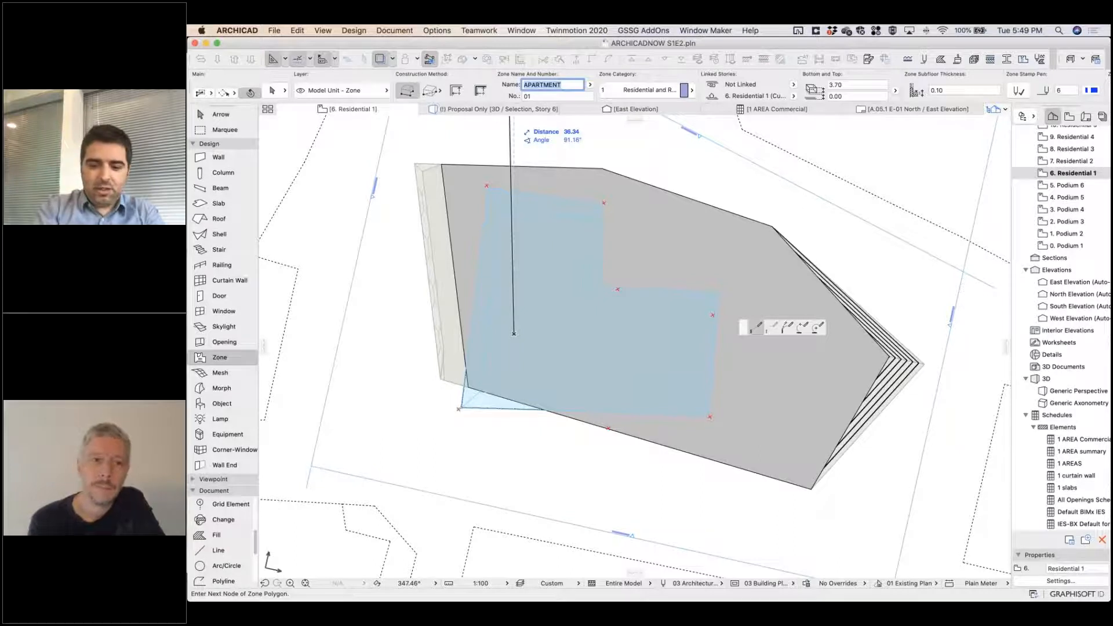
Name the zone Lift lobby and draw it as an 8 by 8 m rectangle on the Residential 1 plan, placing its stamp inside.
{"action": "type", "text": "bby"}
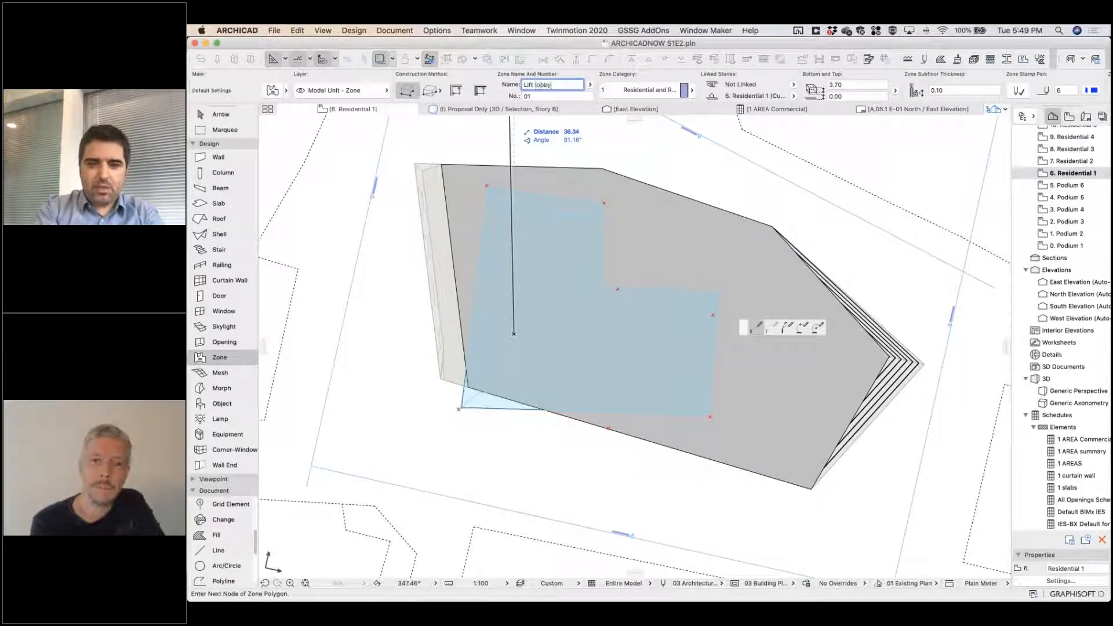
{"action": "left_click", "coordinate": [430, 90]}
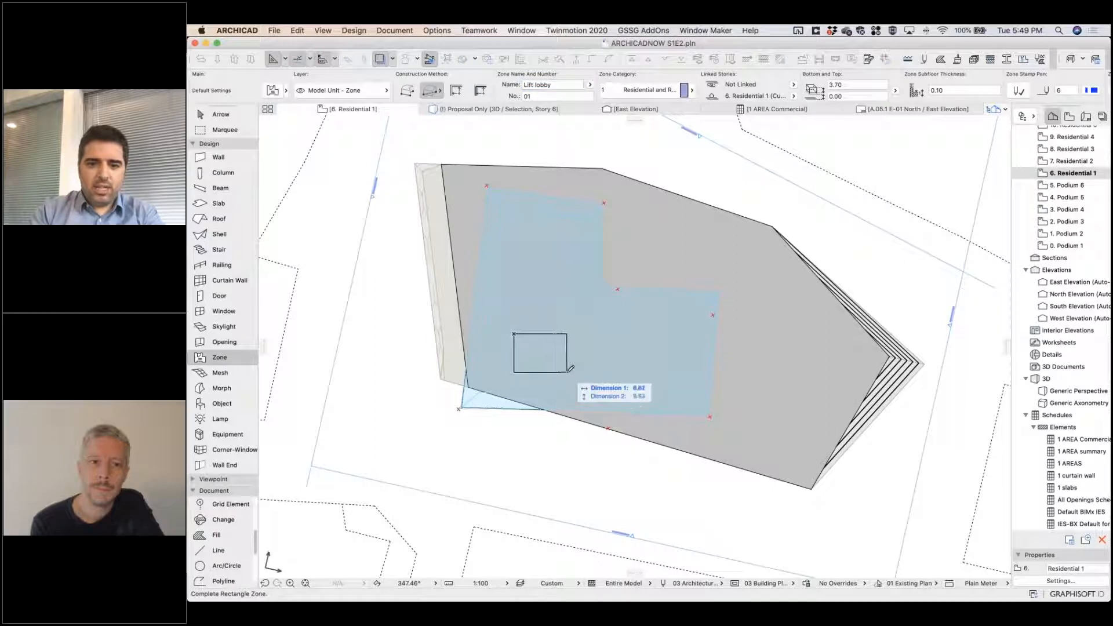
{"action": "type", "text": "8"}
{"action": "key", "text": "Tab"}
{"action": "type", "text": "8"}
{"action": "key", "text": "Return"}
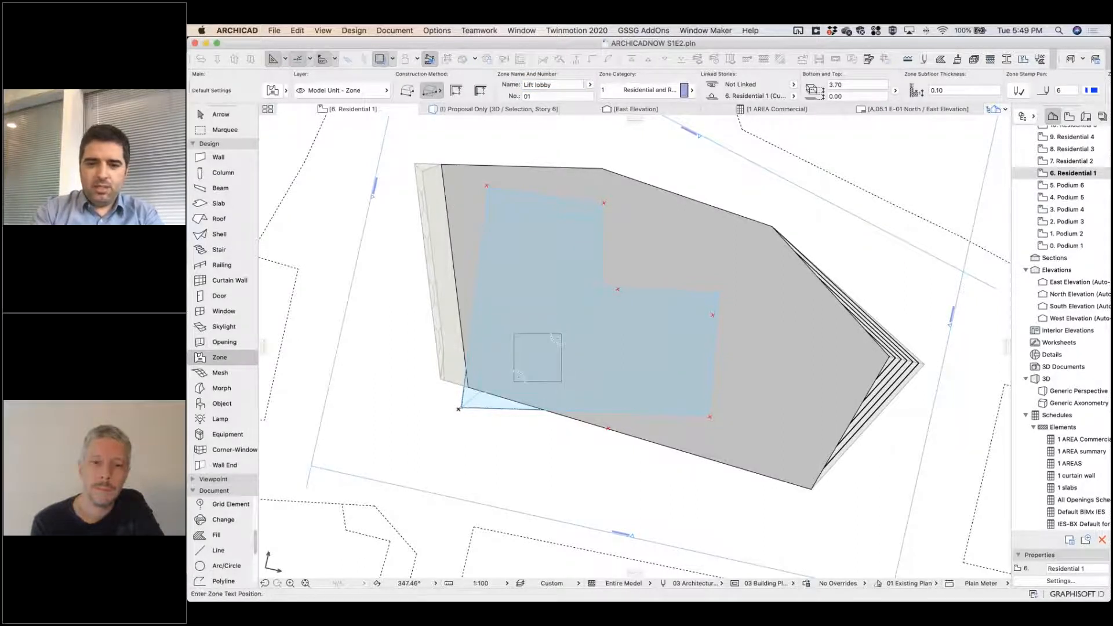
{"action": "left_click", "coordinate": [539, 371]}
Examine the Lift lobby zone's stamp and area on the Residential 1 plan, selecting the zone and clearing the selection.
{"action": "scroll", "coordinate": [534, 360], "scroll_direction": "up", "scroll_amount": 8}
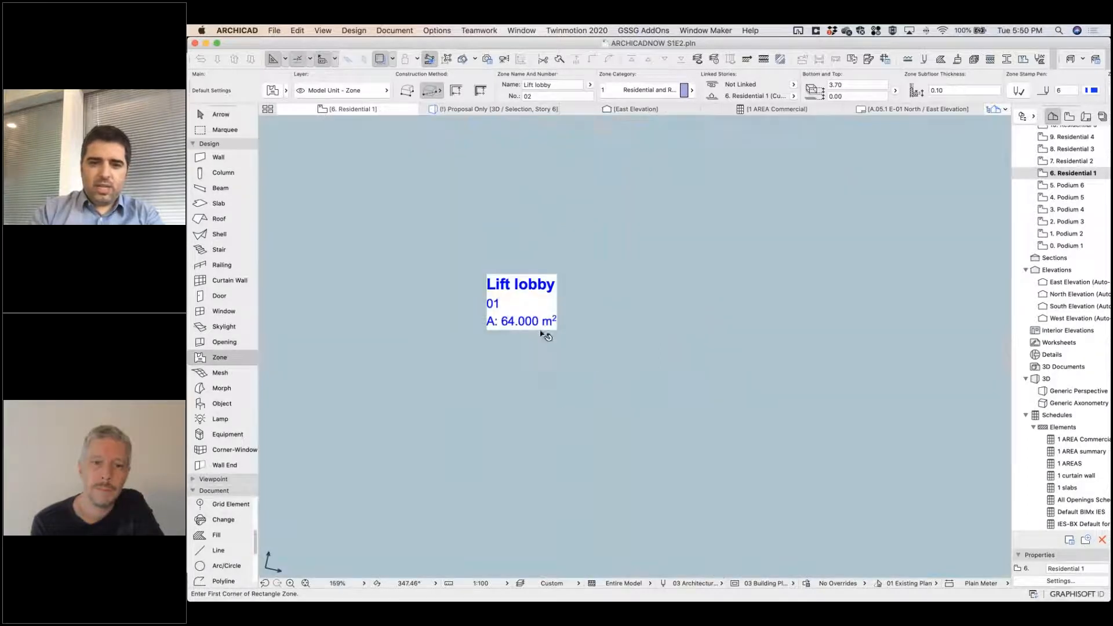
{"action": "left_click", "coordinate": [544, 323], "text": "shift"}
{"action": "scroll", "coordinate": [536, 367], "scroll_direction": "down", "scroll_amount": 8}
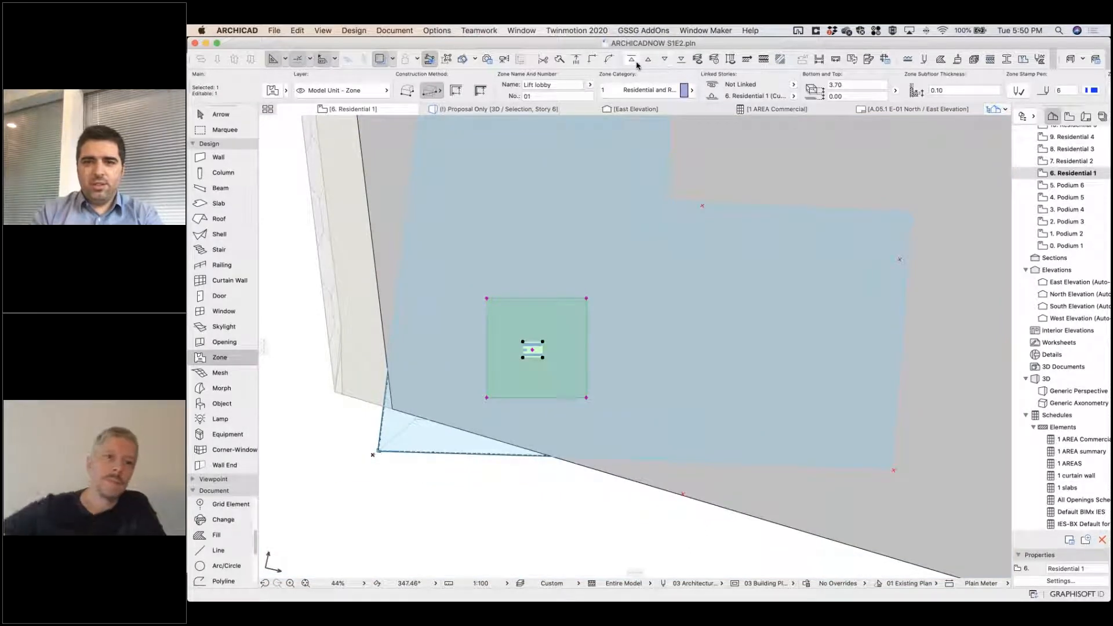
{"action": "key", "text": "Escape"}
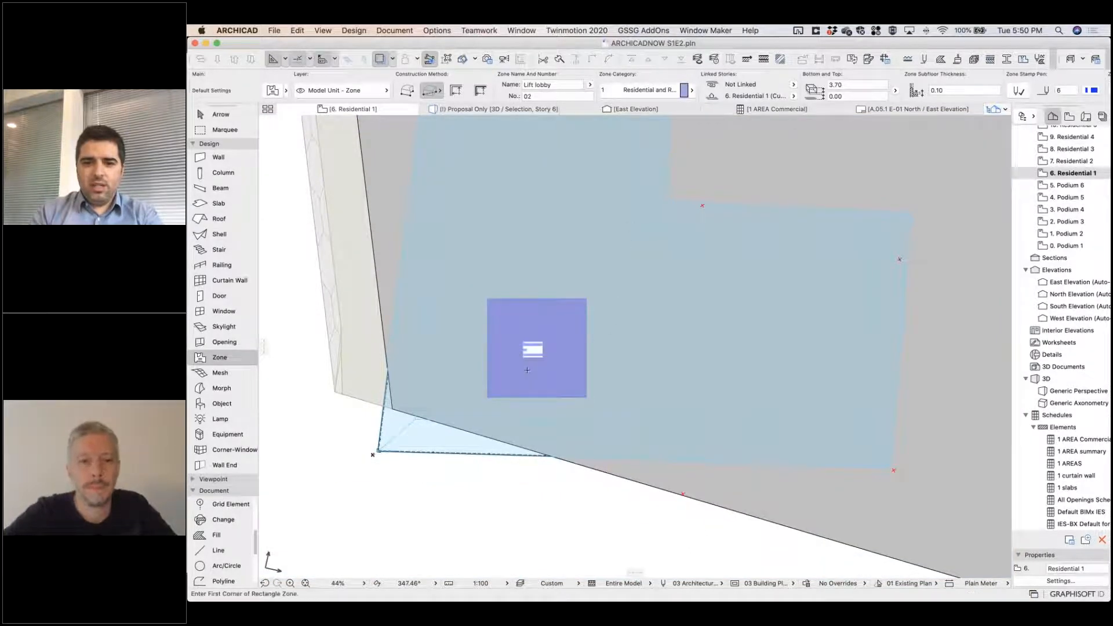
{"action": "scroll", "coordinate": [527, 370], "scroll_direction": "up", "scroll_amount": 8}
{"action": "scroll", "coordinate": [655, 215], "scroll_direction": "down", "scroll_amount": 2}
{"action": "scroll", "coordinate": [592, 363], "scroll_direction": "up", "scroll_amount": 2}
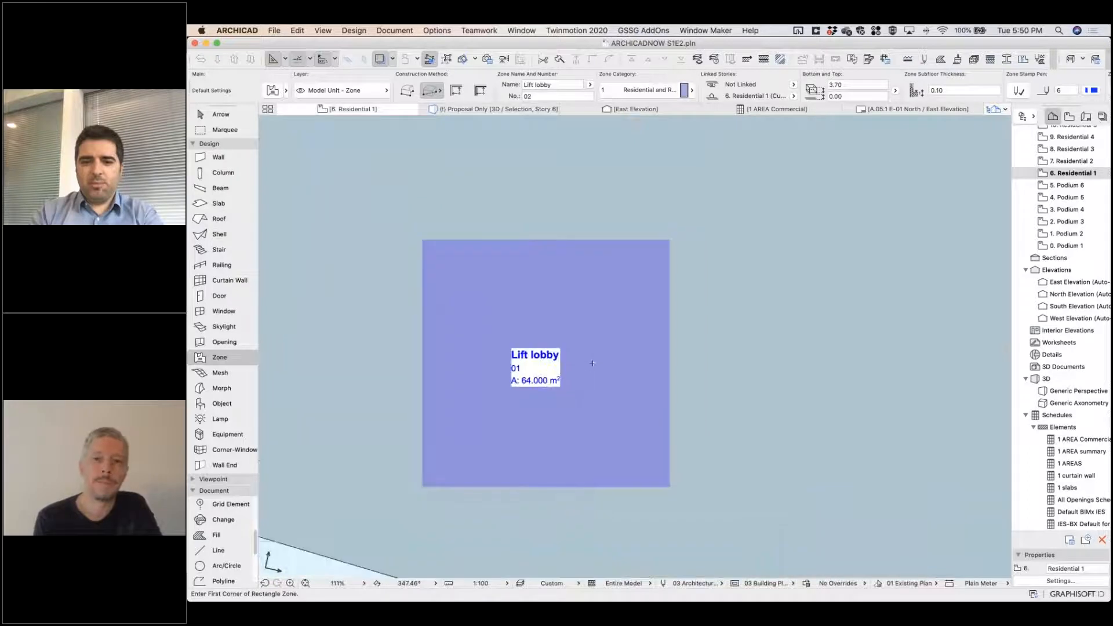
{"action": "scroll", "coordinate": [615, 364], "scroll_direction": "down", "scroll_amount": 3}
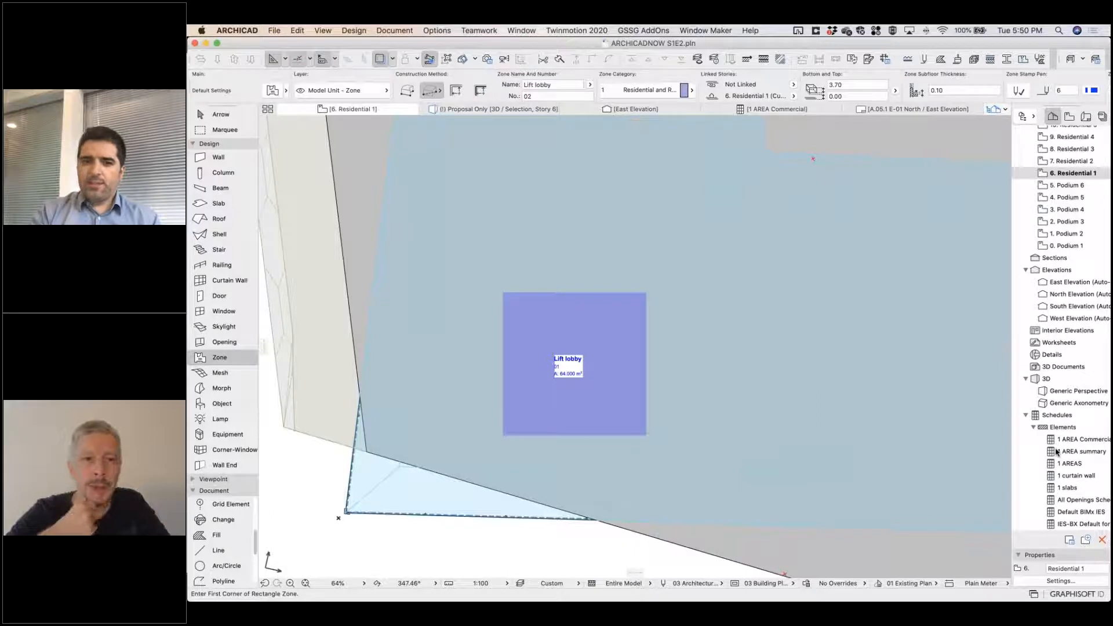
Set the zone category to 2 Office and draw a rectangular zone about 23 by 12 m beside the Lift lobby, placing its stamp.
{"action": "left_click", "coordinate": [668, 91]}
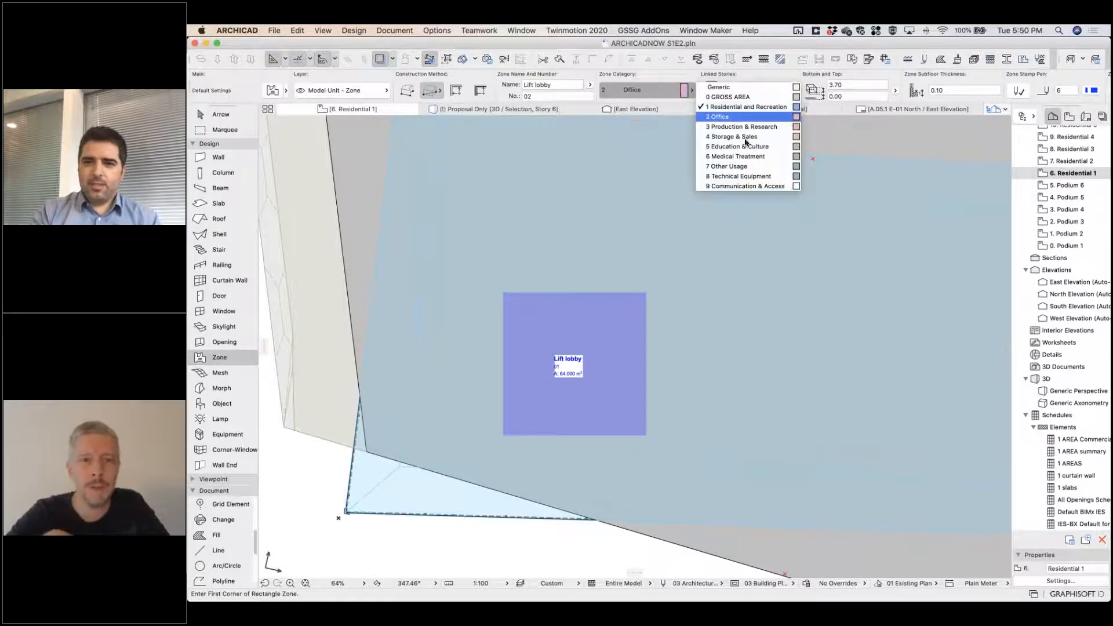
{"action": "left_click", "coordinate": [731, 116]}
{"action": "left_click", "coordinate": [647, 434]}
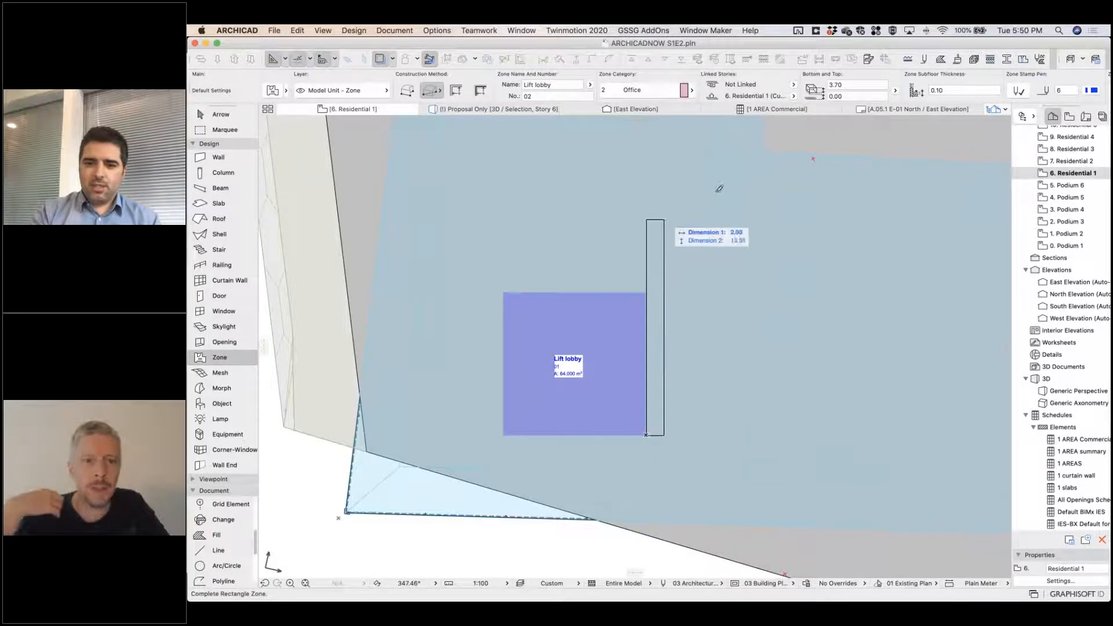
{"action": "scroll", "coordinate": [574, 242], "scroll_direction": "right", "scroll_amount": 5}
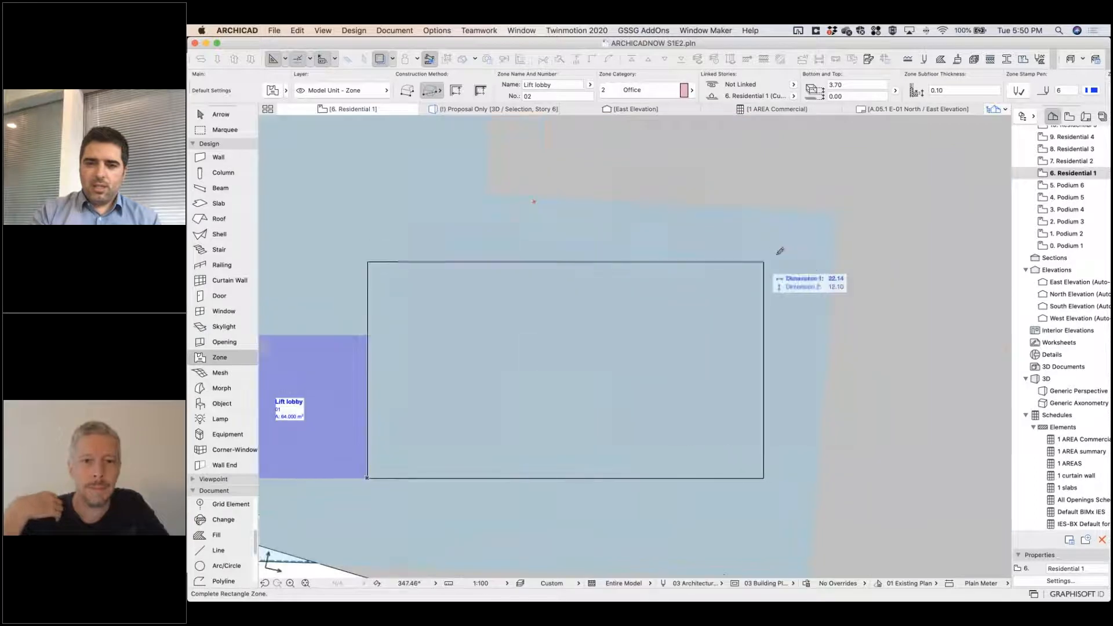
{"action": "left_click", "coordinate": [782, 257]}
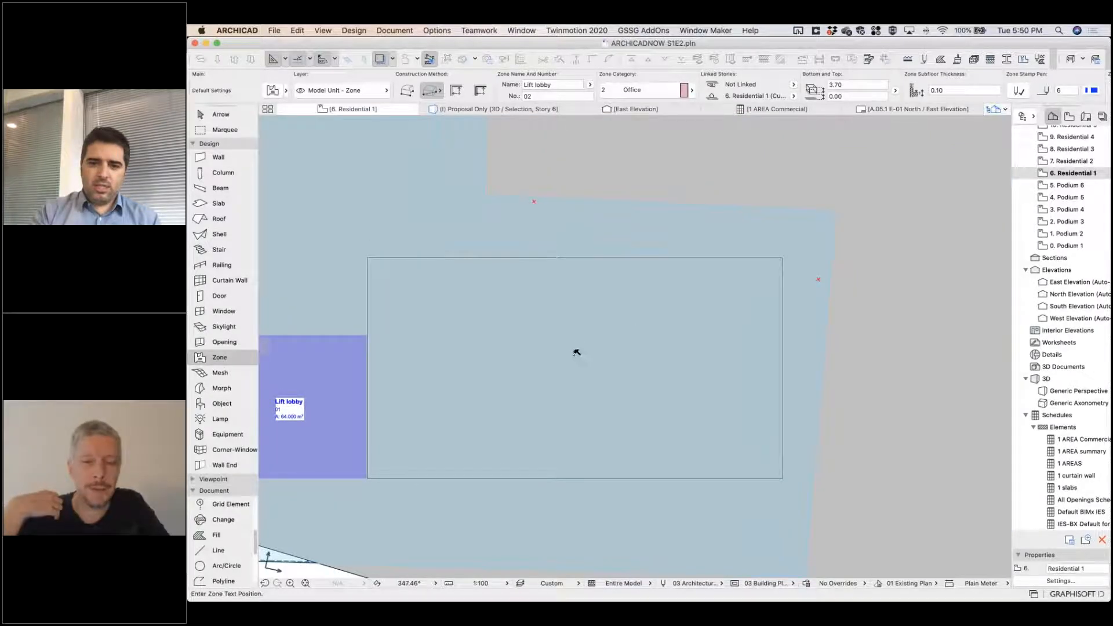
{"action": "left_click", "coordinate": [554, 358]}
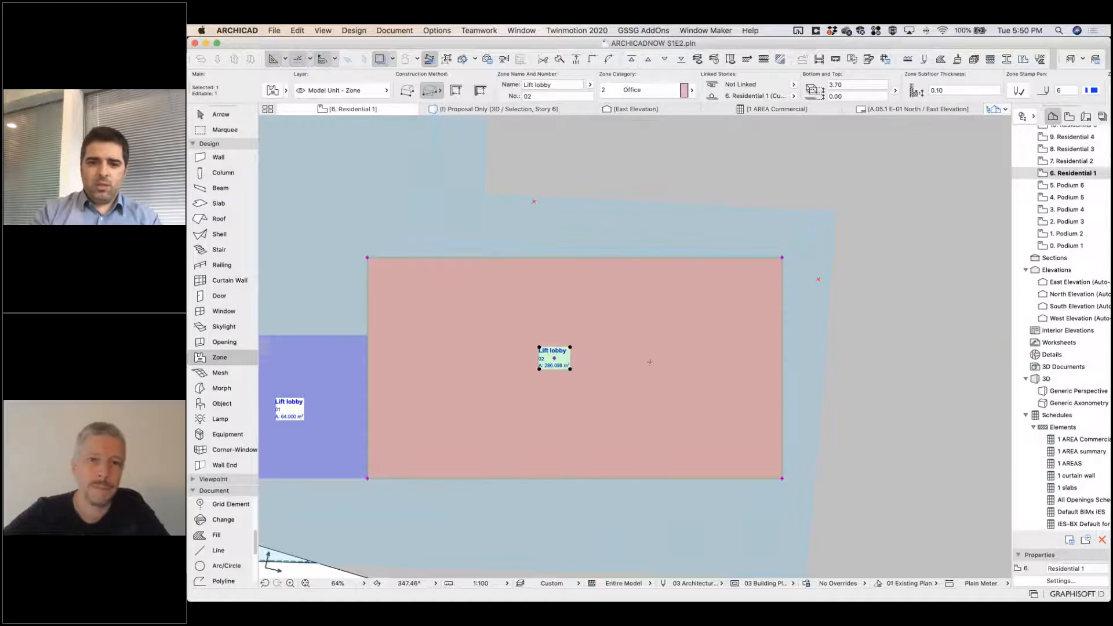
{"action": "scroll", "coordinate": [606, 343], "scroll_direction": "down", "scroll_amount": 3}
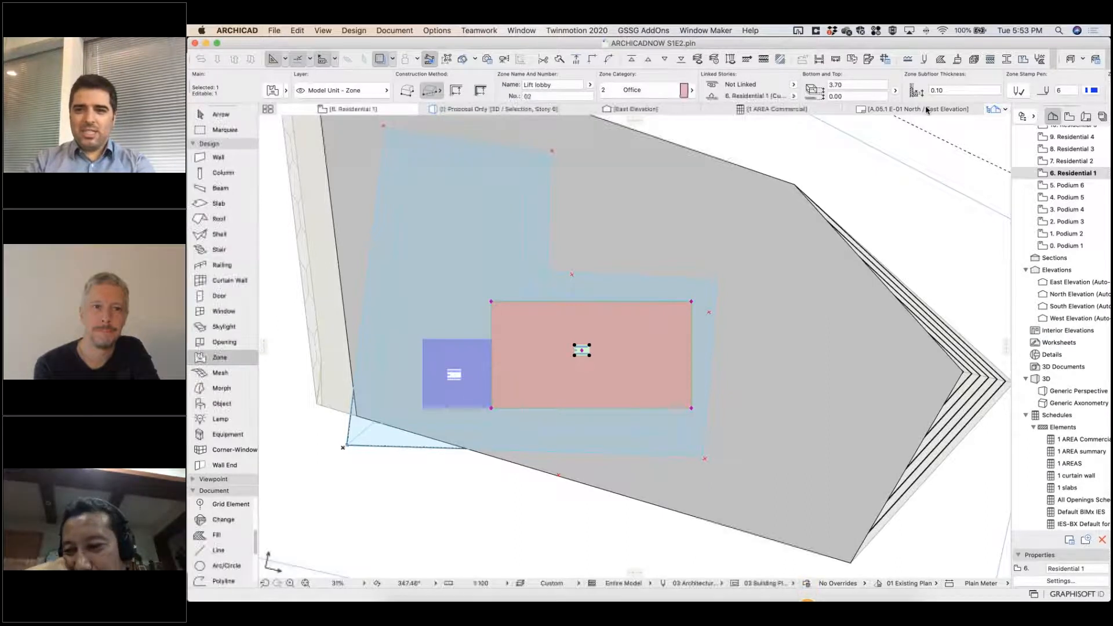
Switch to the 3D view and isolate the podium and tower glass facade morphs, bringing a tower face into close view.
{"action": "left_click", "coordinate": [485, 110]}
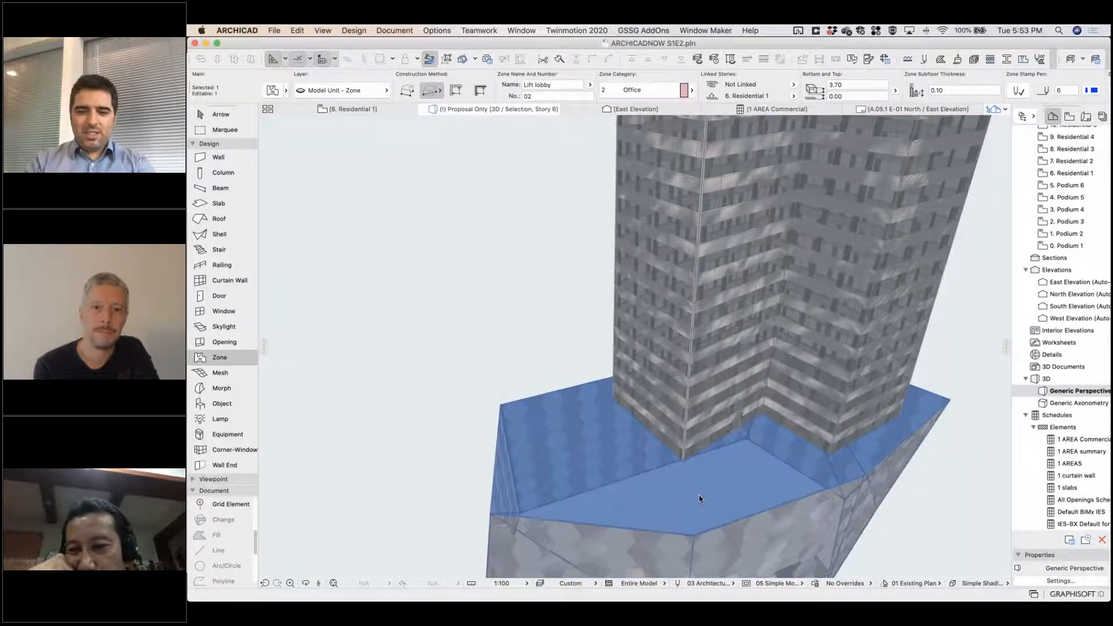
{"action": "key", "text": "Escape"}
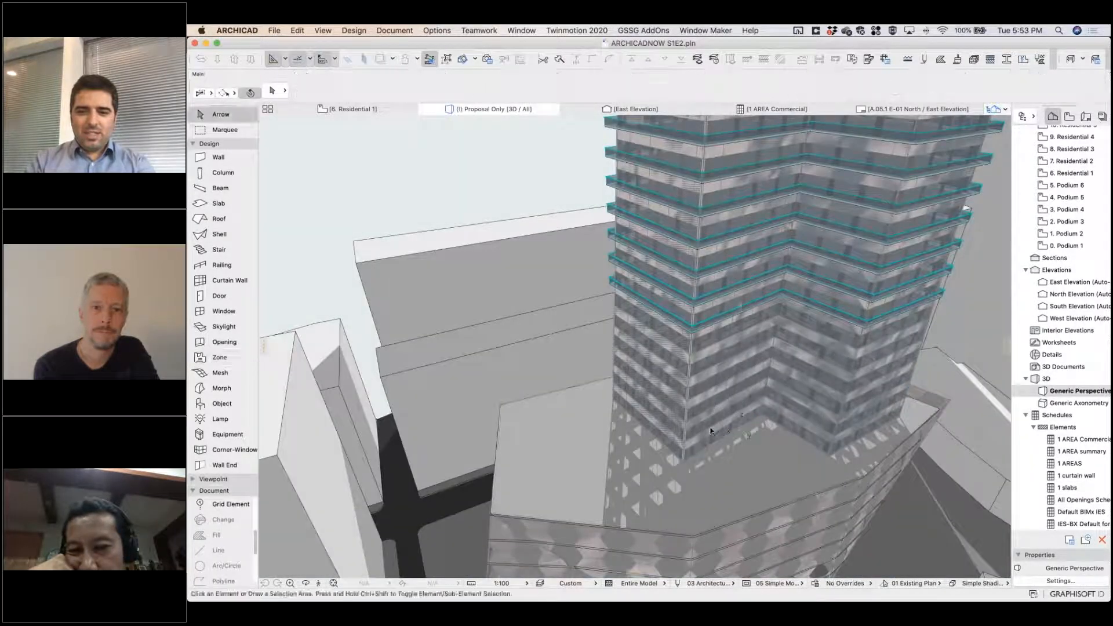
{"action": "left_click", "coordinate": [685, 445]}
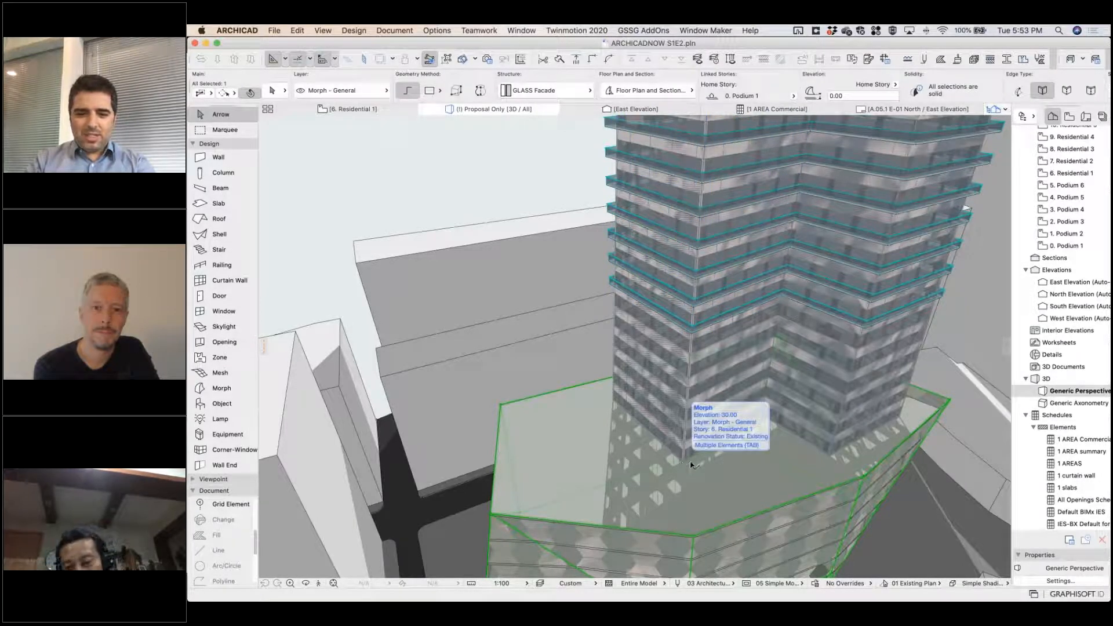
{"action": "left_click", "coordinate": [684, 459], "text": "shift"}
{"action": "key", "text": "F5"}
{"action": "scroll", "coordinate": [744, 392], "scroll_direction": "down", "scroll_amount": 8}
{"action": "middle_click_drag", "start_coordinate": [744, 392], "coordinate": [560, 368], "text": "shift"}
{"action": "scroll", "coordinate": [594, 357], "scroll_direction": "up", "scroll_amount": 8}
{"action": "scroll", "coordinate": [580, 363], "scroll_direction": "down", "scroll_amount": 2}
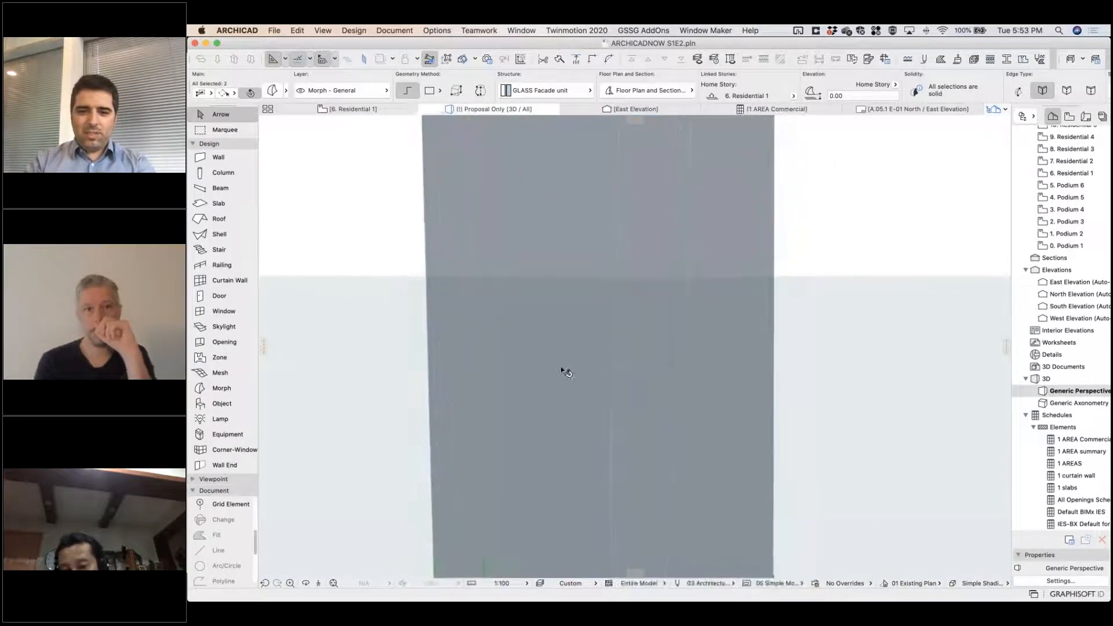
Draw a closed pentagon on the face of the tower's glass facade morph.
{"action": "left_click", "coordinate": [529, 367]}
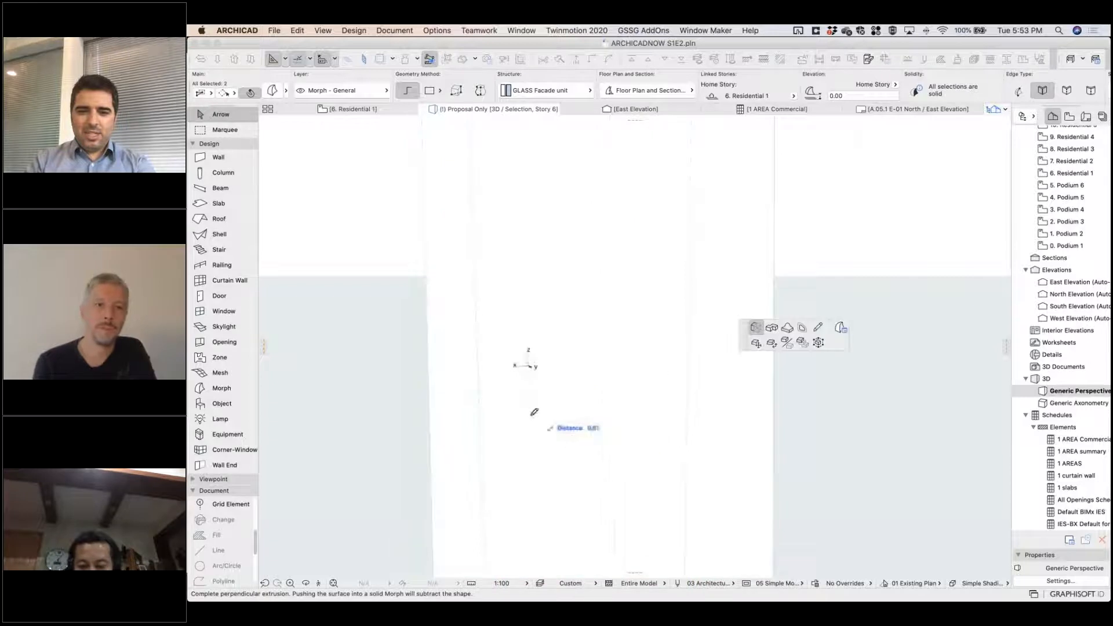
{"action": "left_click", "coordinate": [818, 330]}
{"action": "left_click", "coordinate": [532, 449]}
{"action": "left_click", "coordinate": [584, 447]}
{"action": "left_click", "coordinate": [591, 398]}
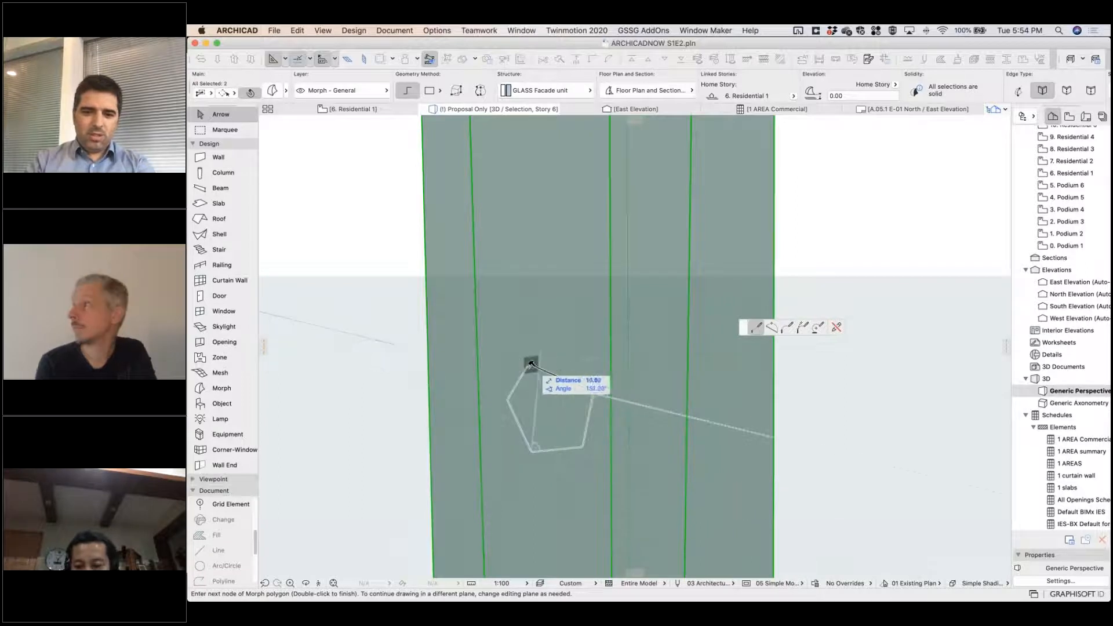
{"action": "double_click", "coordinate": [529, 364]}
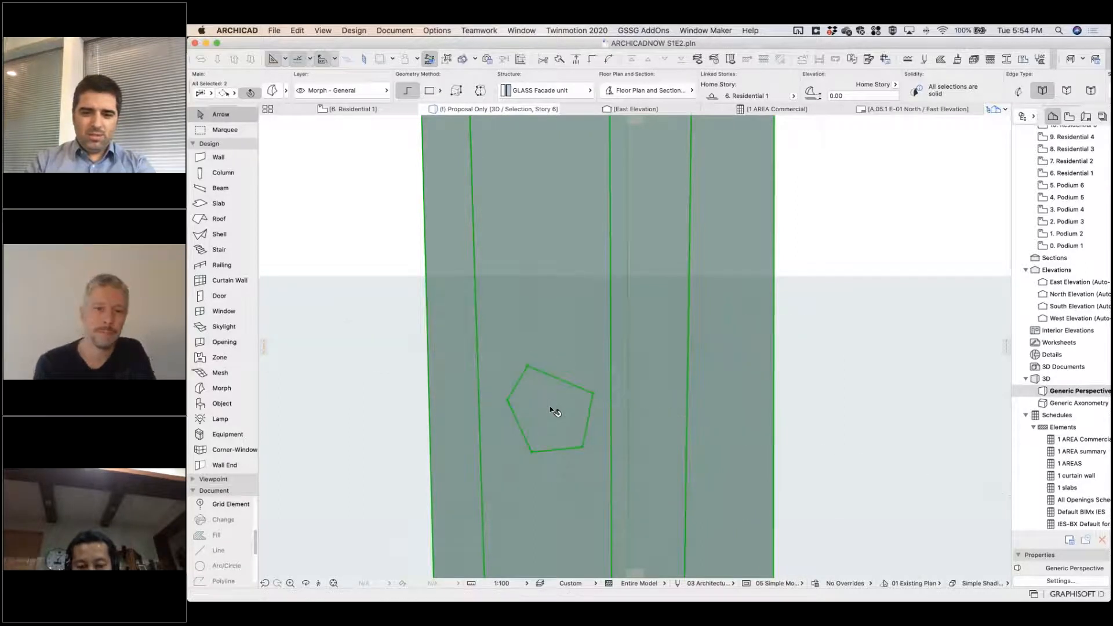
{"action": "left_click", "coordinate": [550, 405]}
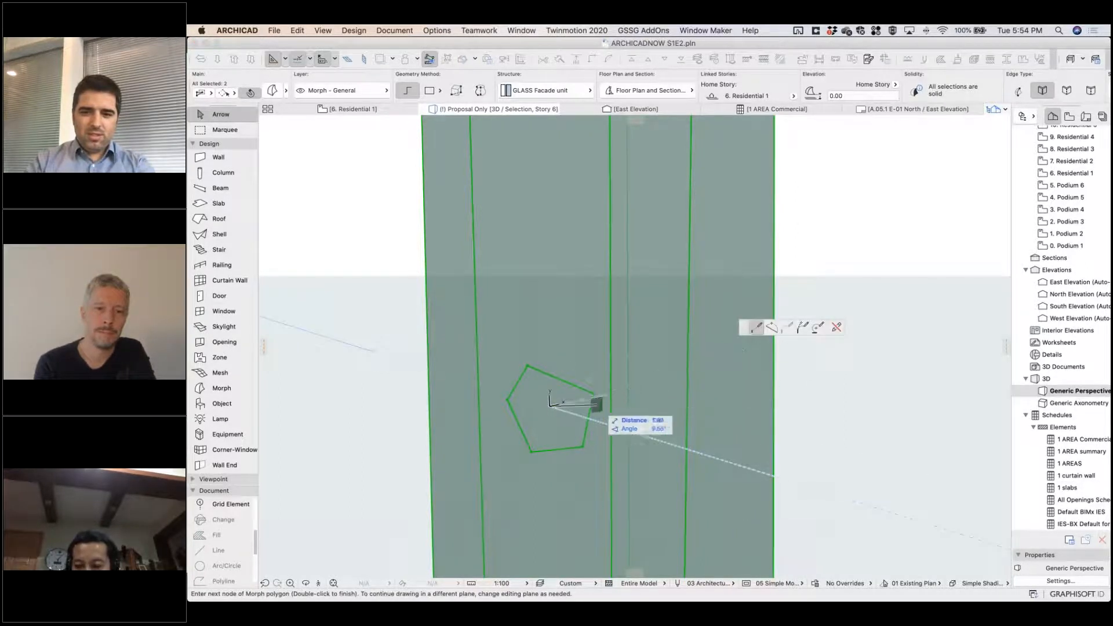
{"action": "key", "text": "Escape"}
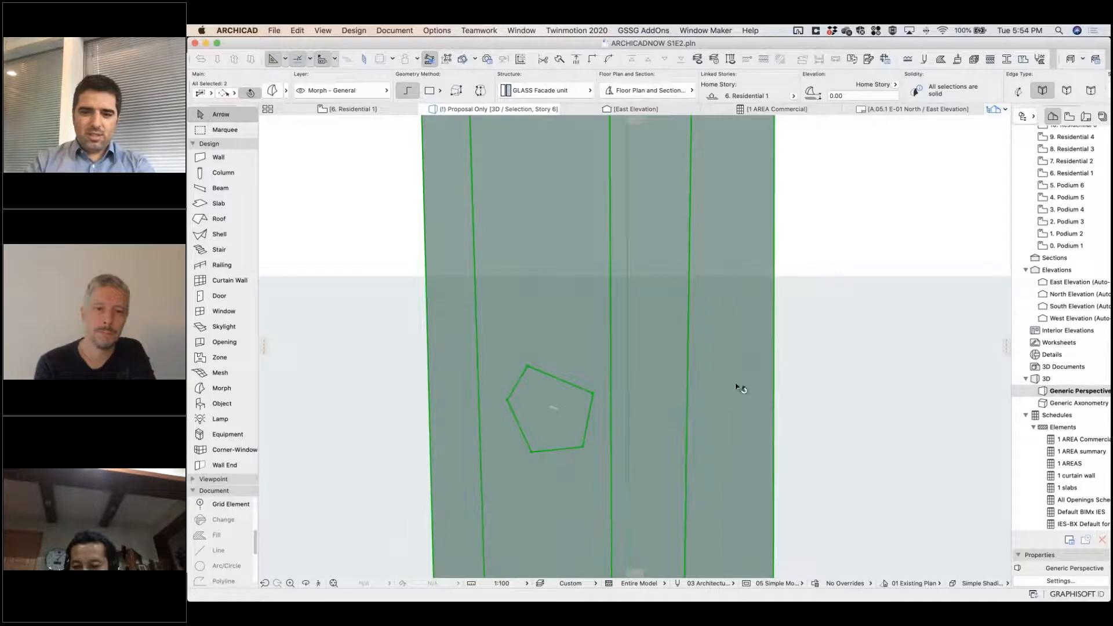
{"action": "left_click", "coordinate": [677, 389]}
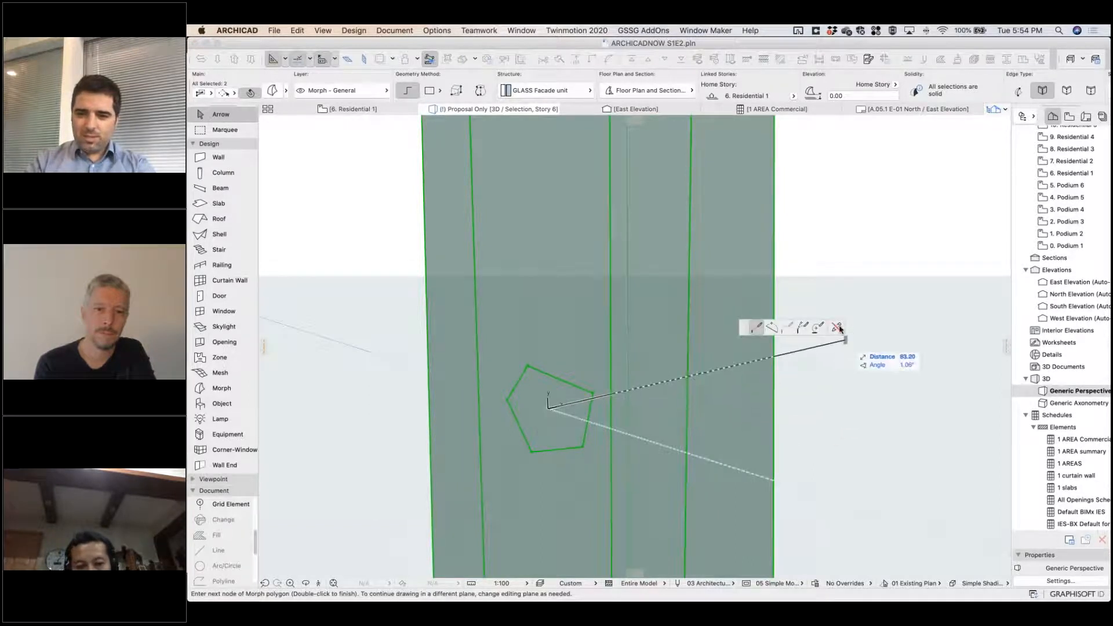
{"action": "key", "text": "Escape"}
Push/pull the pentagonal face perpendicular to the tower morph's surface and inspect the shape from several sides.
{"action": "left_click", "coordinate": [548, 408]}
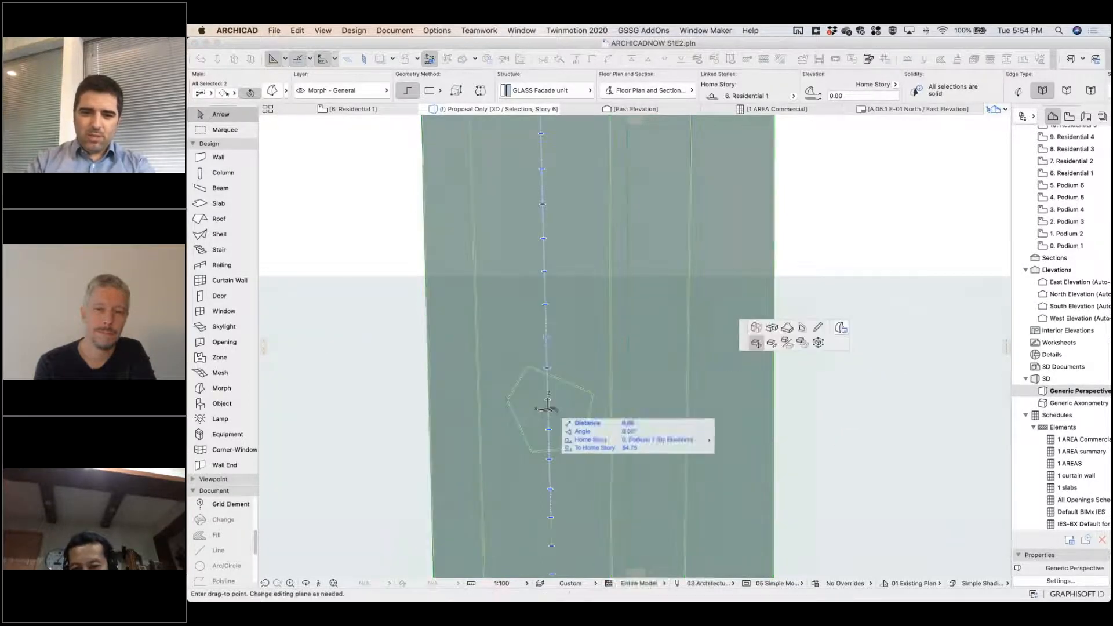
{"action": "left_click", "coordinate": [756, 328]}
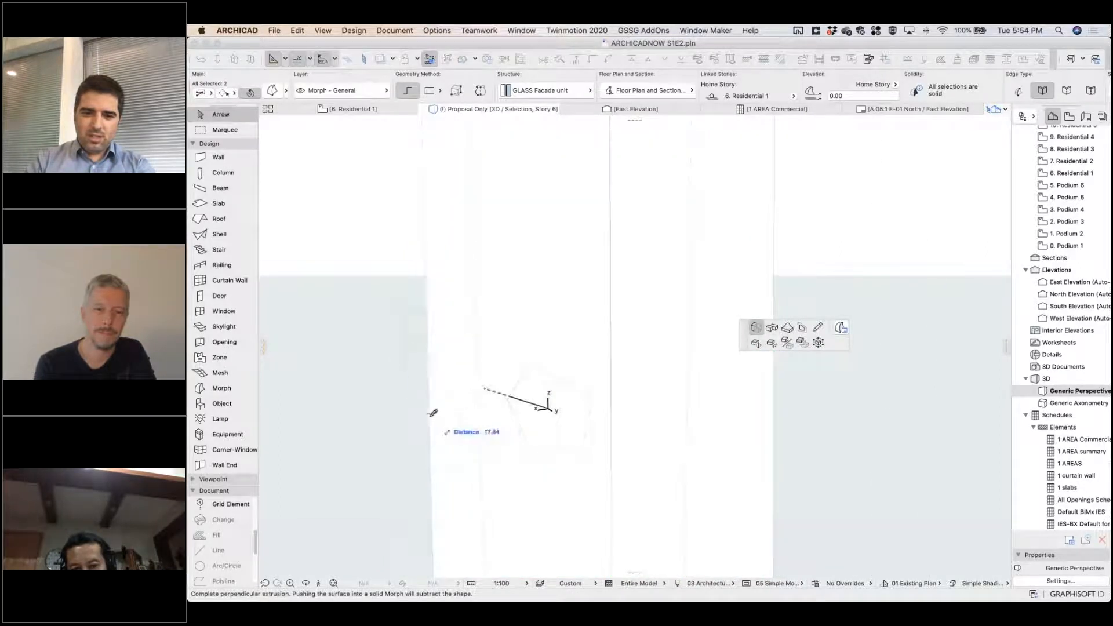
{"action": "left_click", "coordinate": [559, 417]}
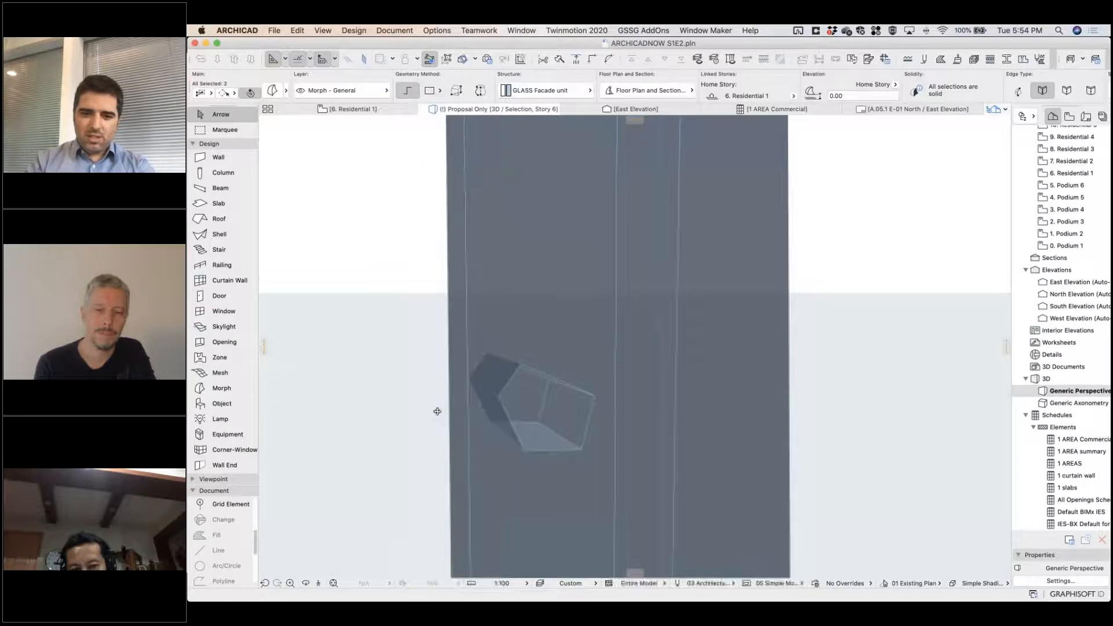
{"action": "middle_click_drag", "start_coordinate": [656, 418], "coordinate": [811, 234], "text": "shift"}
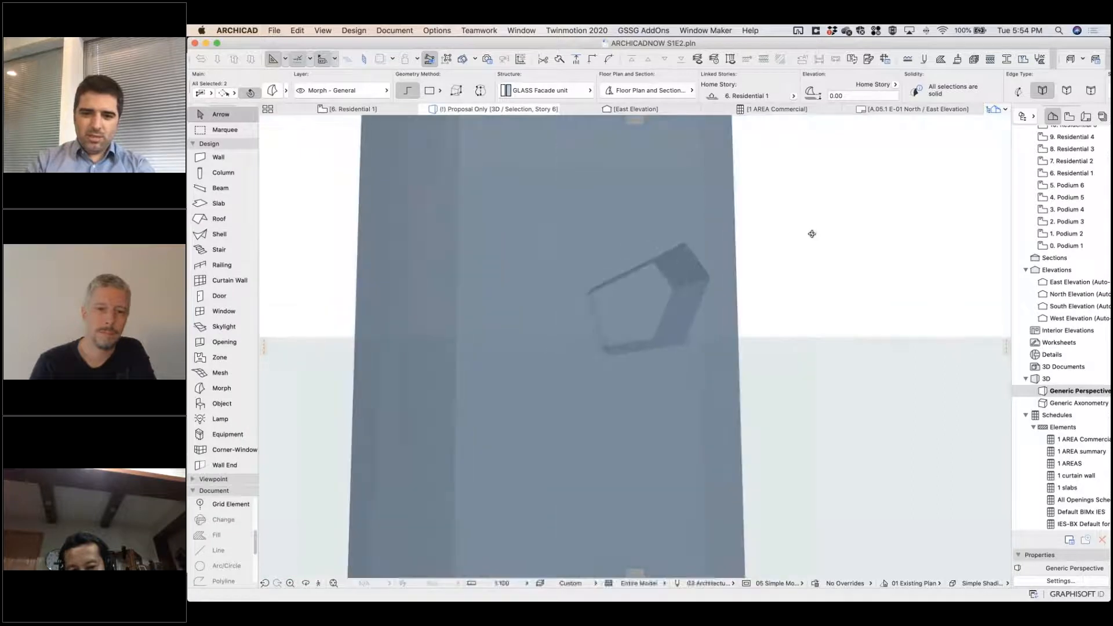
{"action": "key", "text": "Escape"}
{"action": "middle_click_drag", "start_coordinate": [648, 343], "coordinate": [625, 380], "text": "shift"}
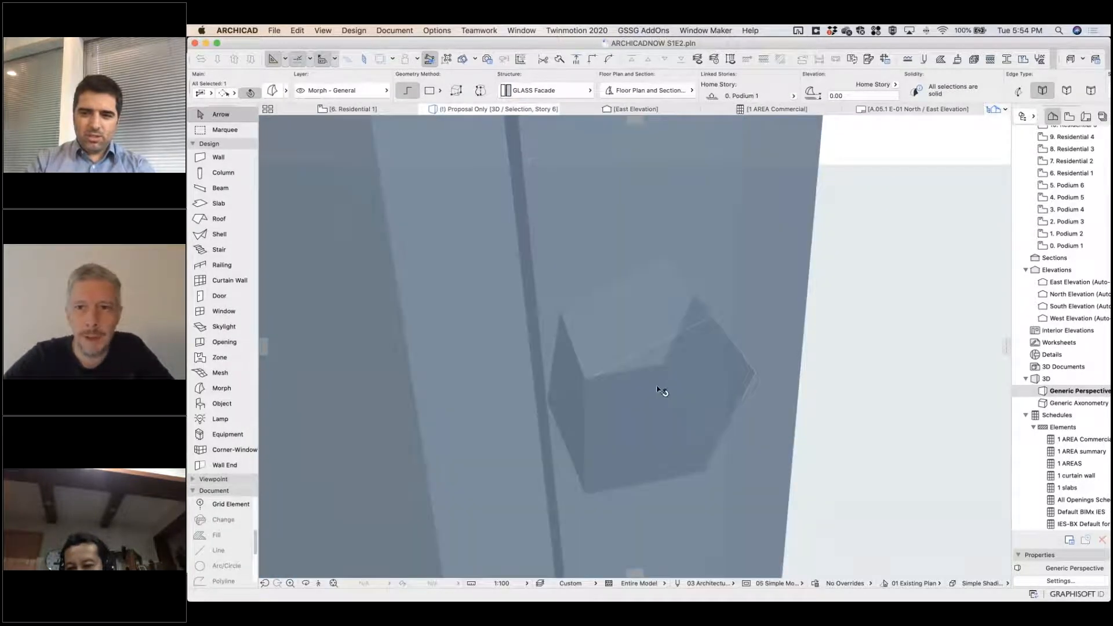
{"action": "scroll", "coordinate": [662, 391], "scroll_direction": "down", "scroll_amount": 6}
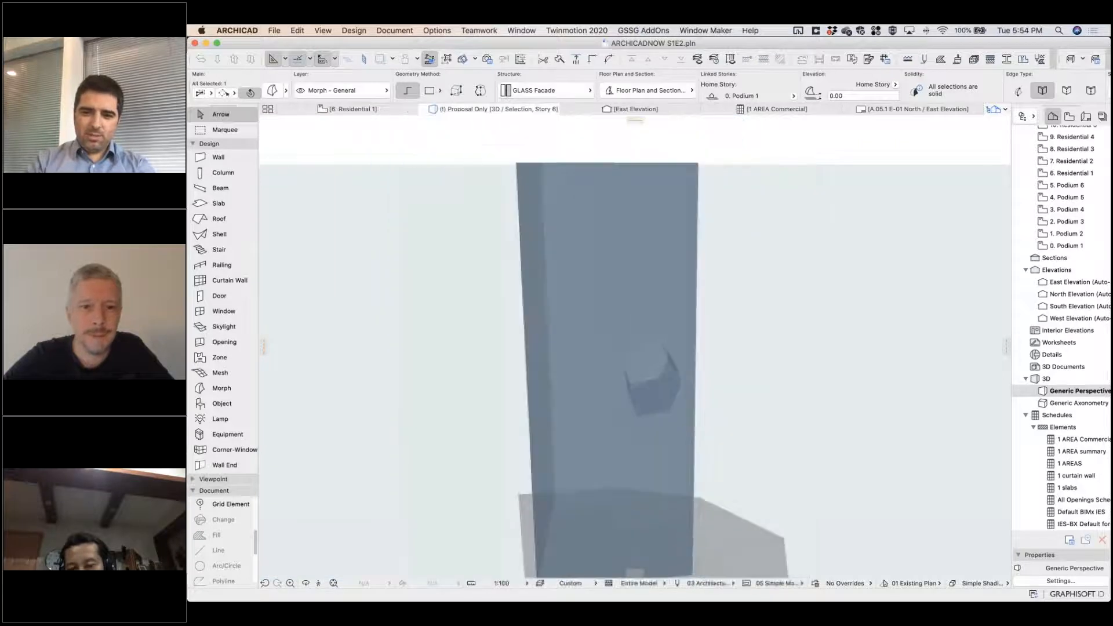
{"action": "middle_click_drag", "start_coordinate": [769, 437], "coordinate": [718, 394], "text": "shift"}
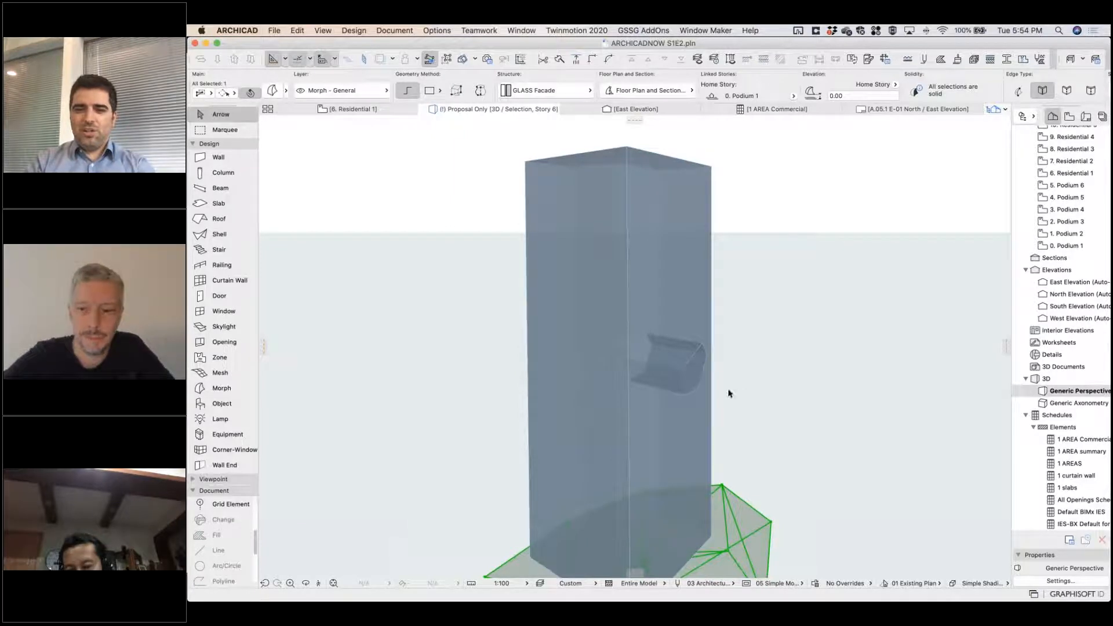
{"action": "middle_click_drag", "start_coordinate": [685, 422], "coordinate": [652, 385], "text": "shift"}
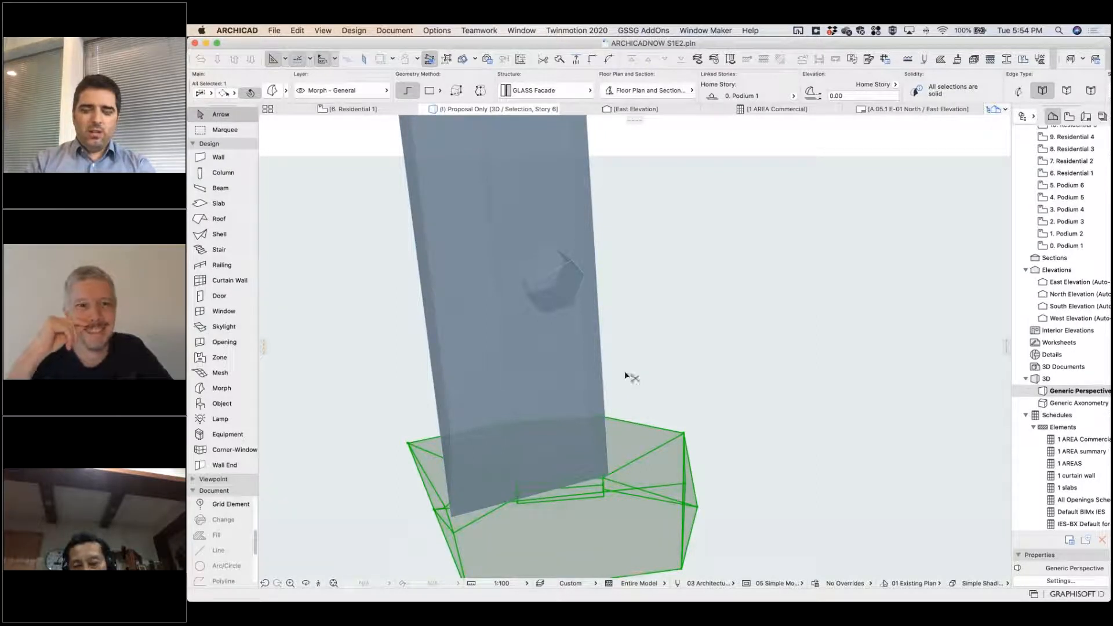
Undo the pentagon edits on the tower morph, clear the selection and return to the Residential 1 floor plan.
{"action": "key", "text": "super+z"}
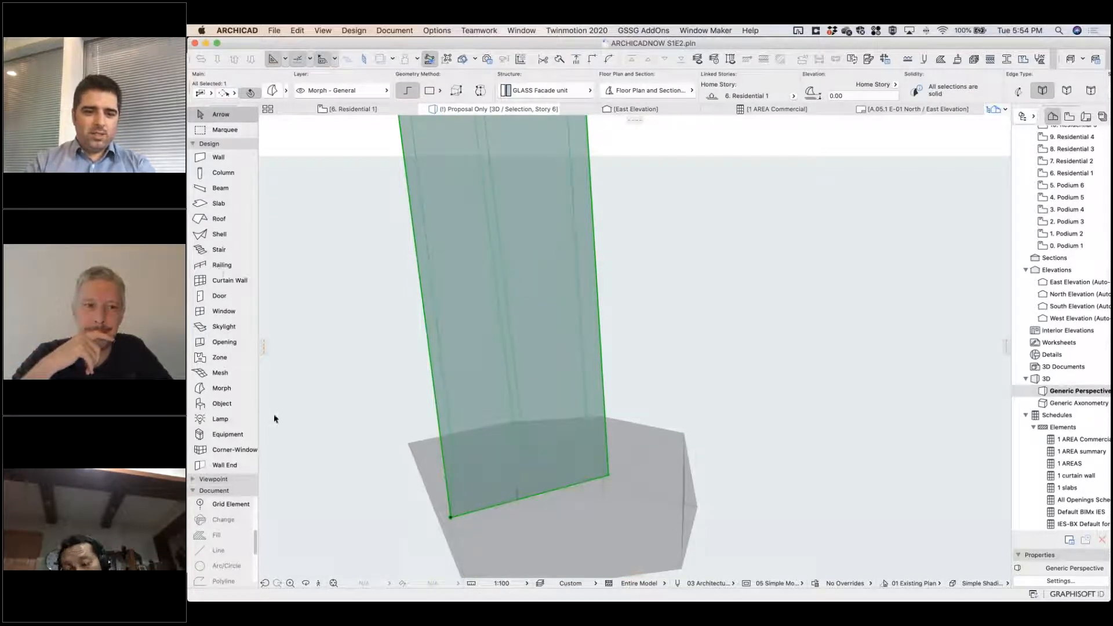
{"action": "key", "text": "Escape"}
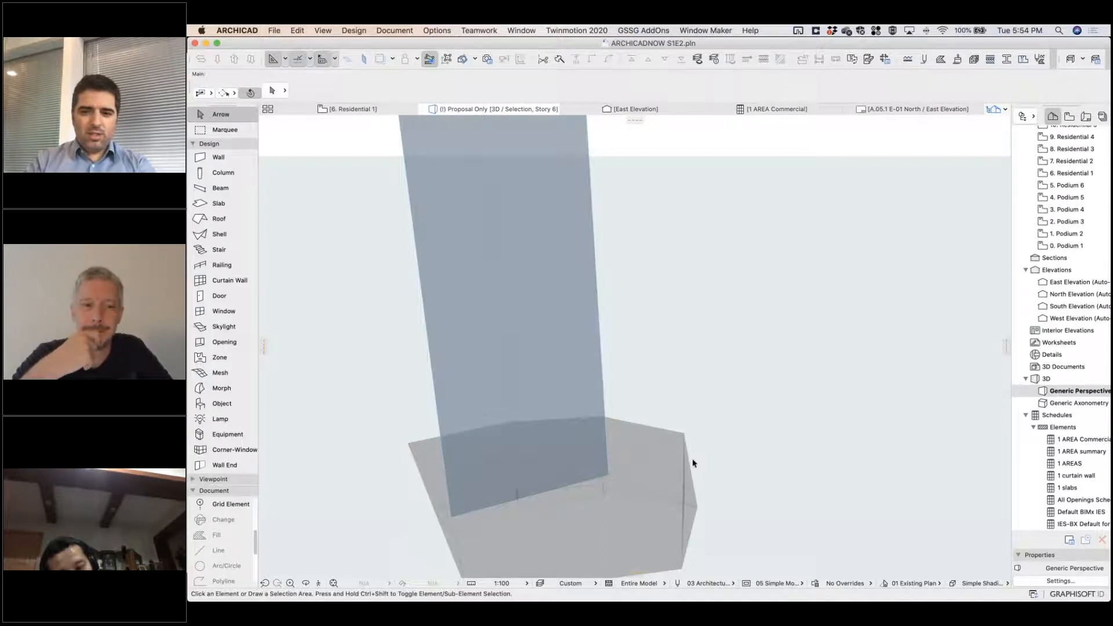
{"action": "key", "text": "F2"}
{"action": "scroll", "coordinate": [688, 431], "scroll_direction": "down", "scroll_amount": 5}
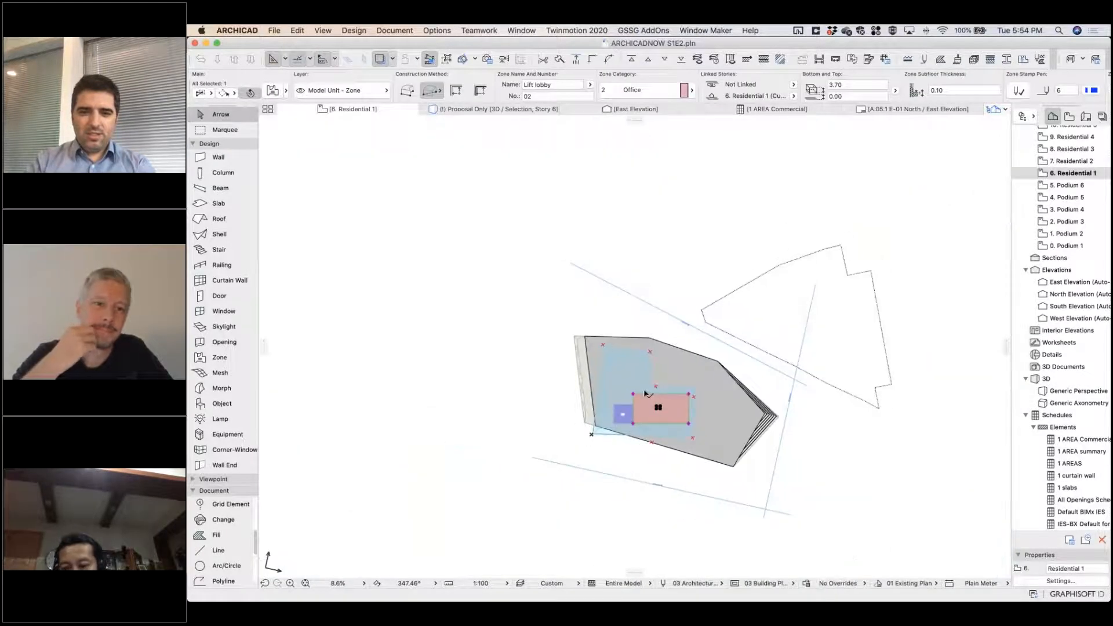
Draw a rectangular morph about 27 m square with the GLASS Facade unit structure, just above the building footprint on the plan.
{"action": "left_click", "coordinate": [218, 391]}
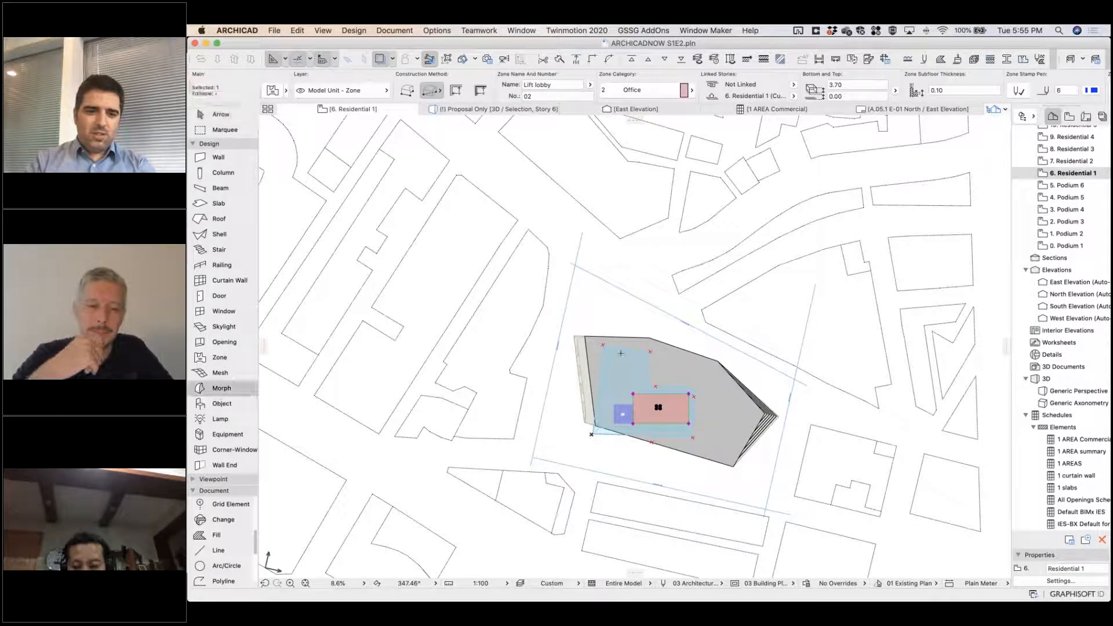
{"action": "scroll", "coordinate": [601, 269], "scroll_direction": "up", "scroll_amount": 3}
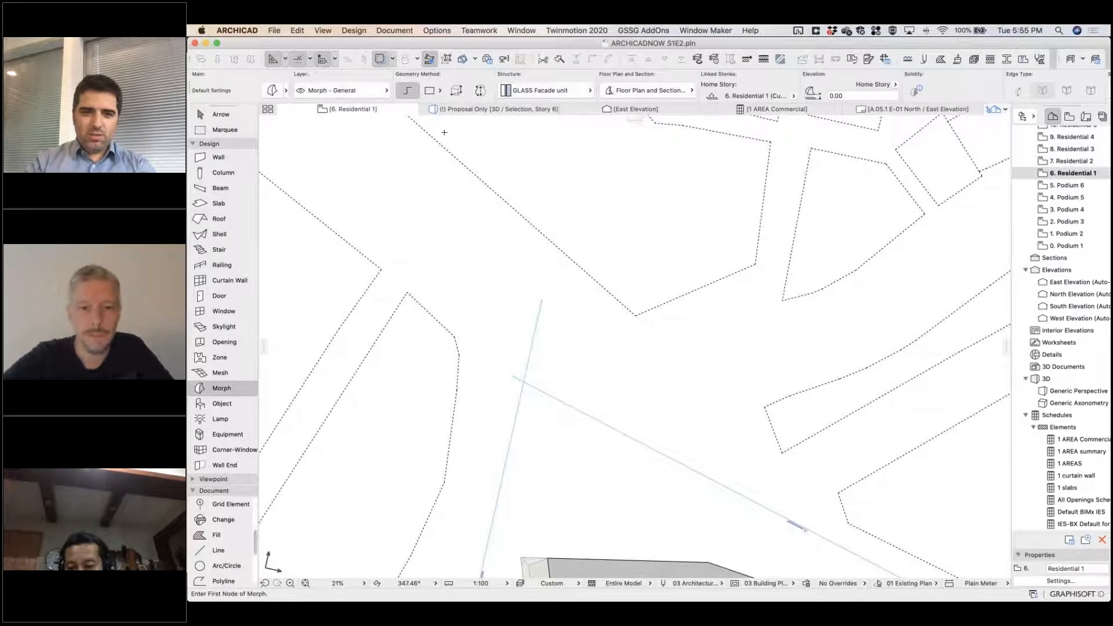
{"action": "left_click", "coordinate": [430, 91]}
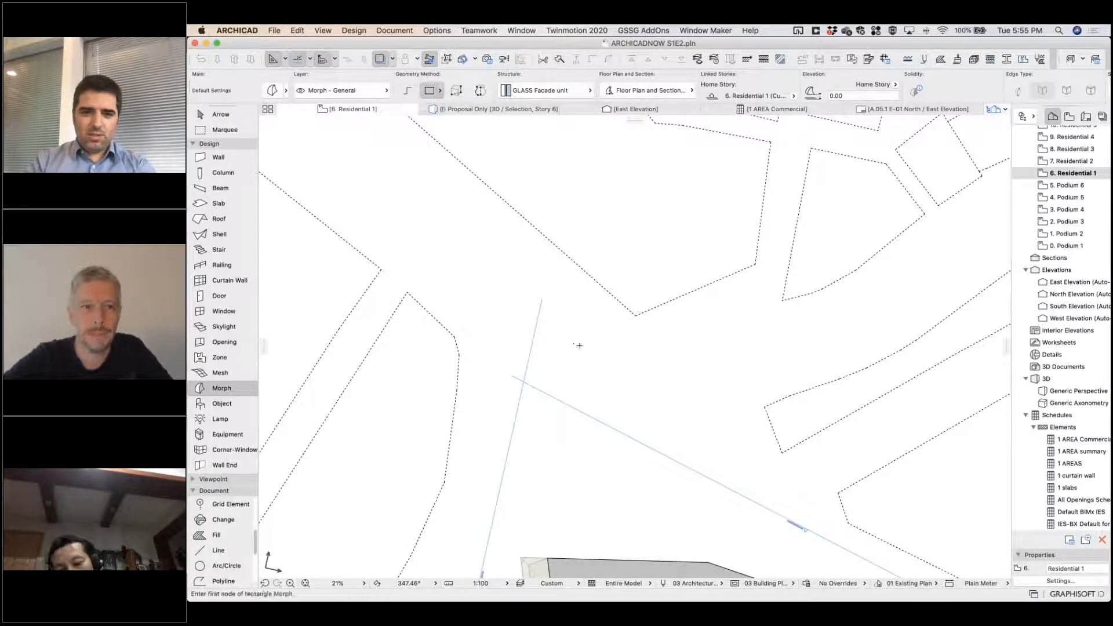
{"action": "left_click", "coordinate": [592, 349]}
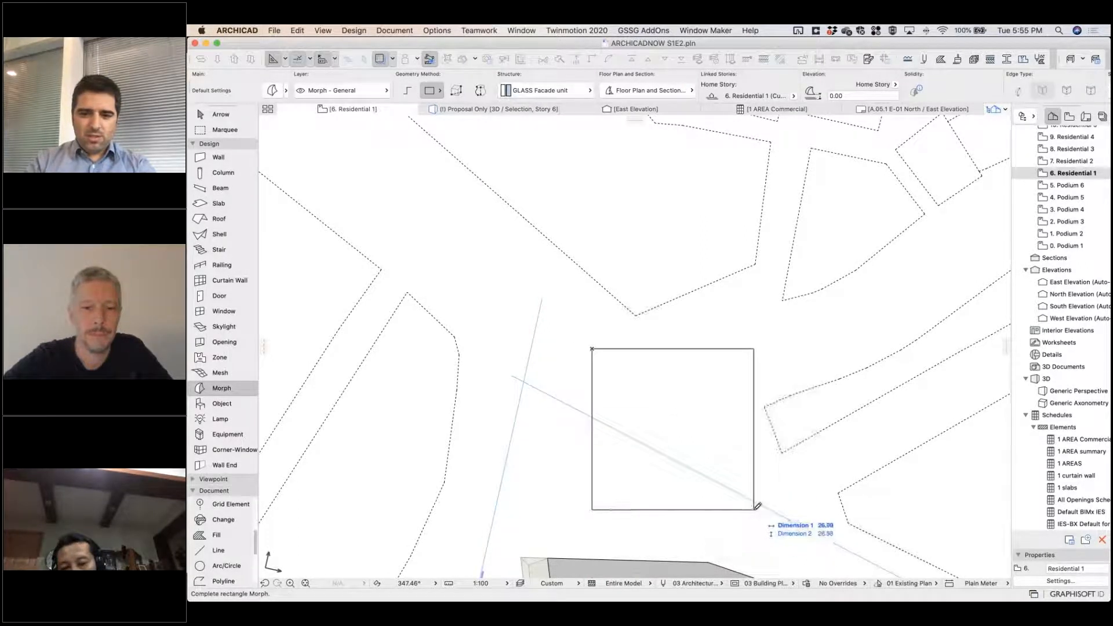
{"action": "left_click", "coordinate": [754, 510]}
Bulge the right and top edges of the square morph outward into arcs.
{"action": "left_click", "coordinate": [754, 409]}
{"action": "left_click", "coordinate": [754, 407]}
{"action": "left_click", "coordinate": [774, 329]}
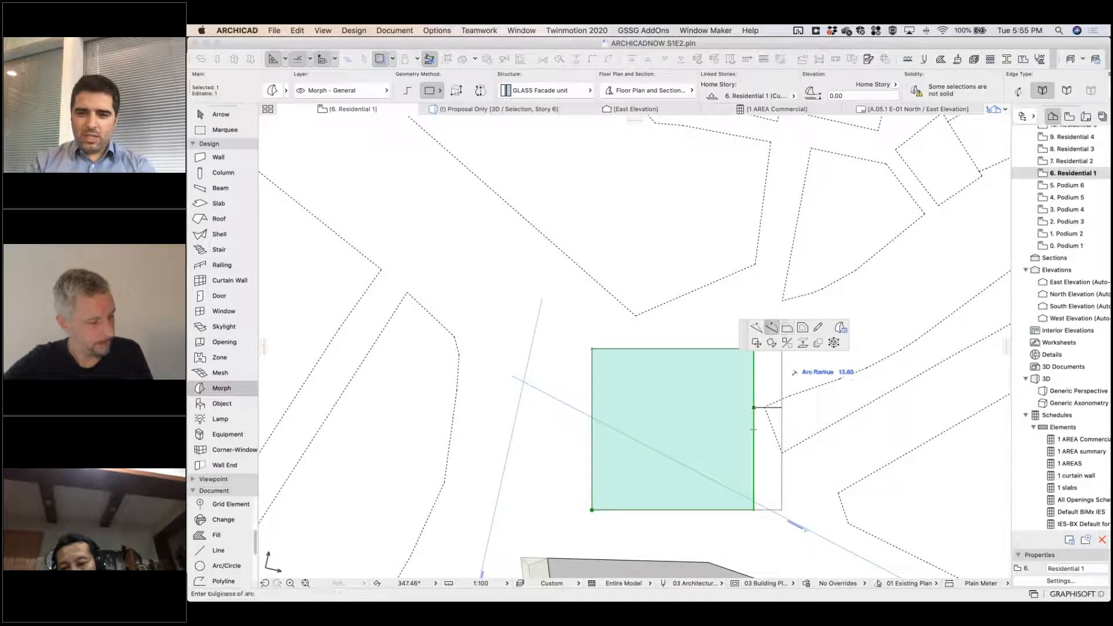
{"action": "middle_click_drag", "start_coordinate": [798, 413], "coordinate": [782, 464]}
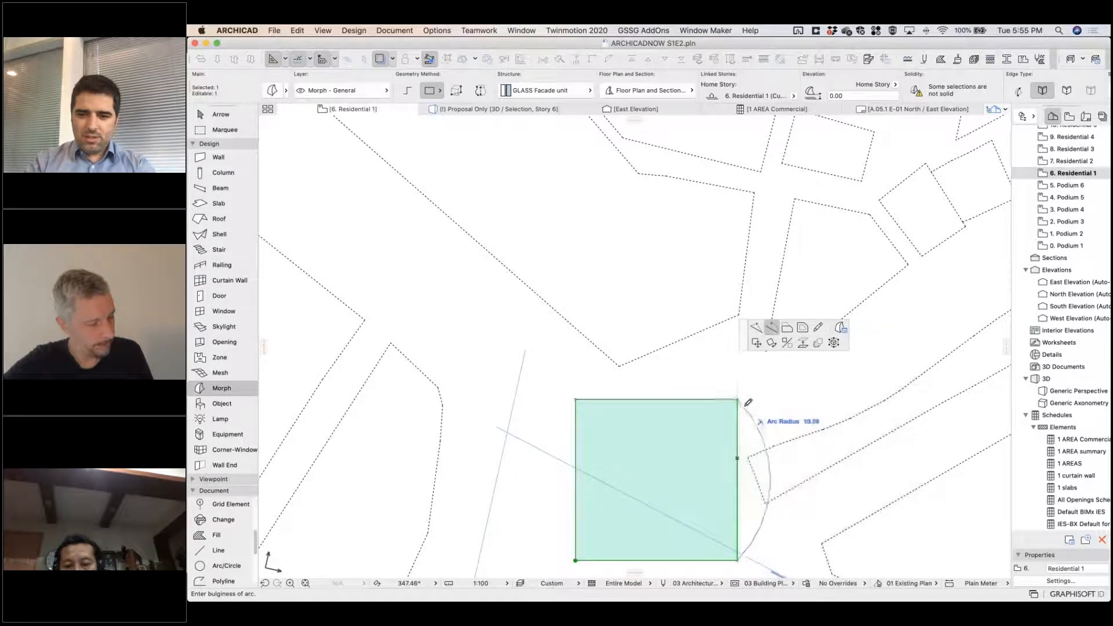
{"action": "left_click", "coordinate": [749, 400]}
{"action": "left_click", "coordinate": [699, 400]}
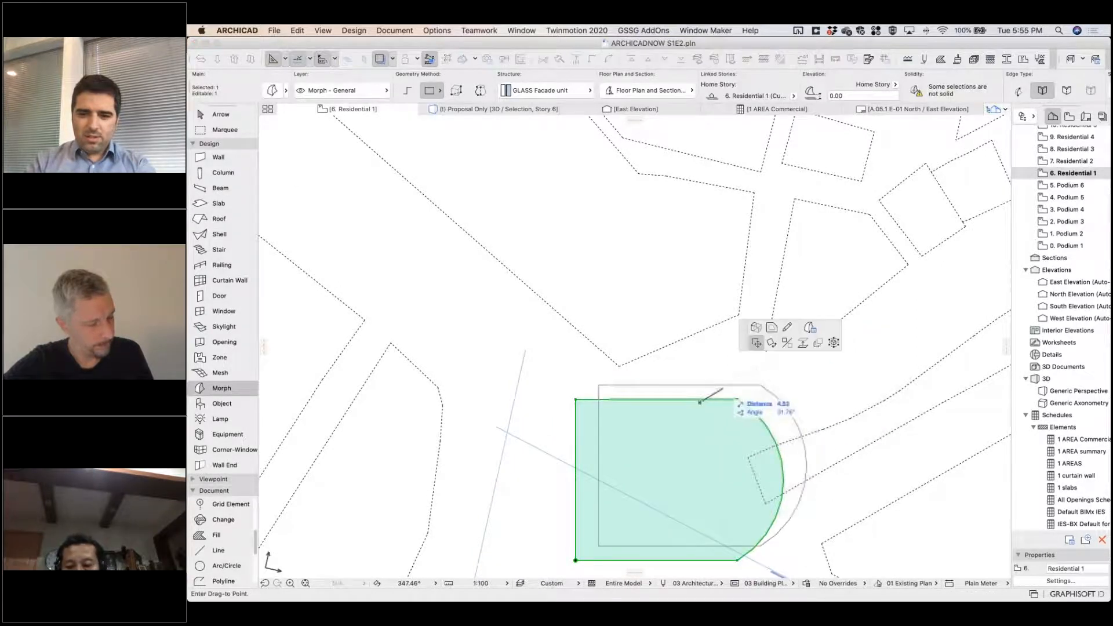
{"action": "key", "text": "Escape"}
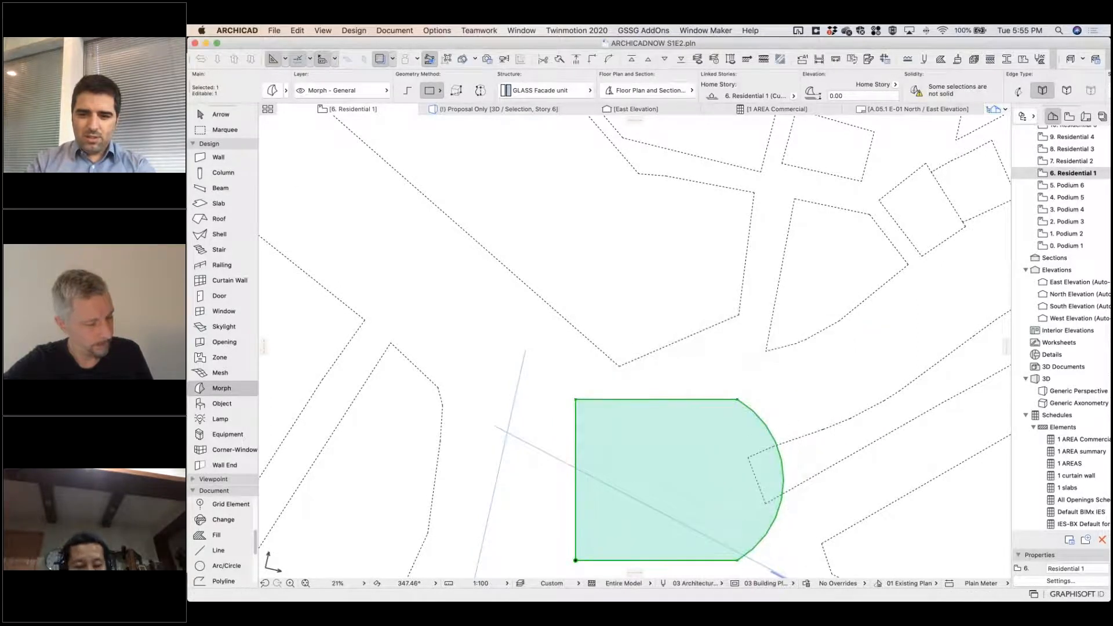
{"action": "left_click", "coordinate": [689, 399]}
{"action": "left_click", "coordinate": [655, 380]}
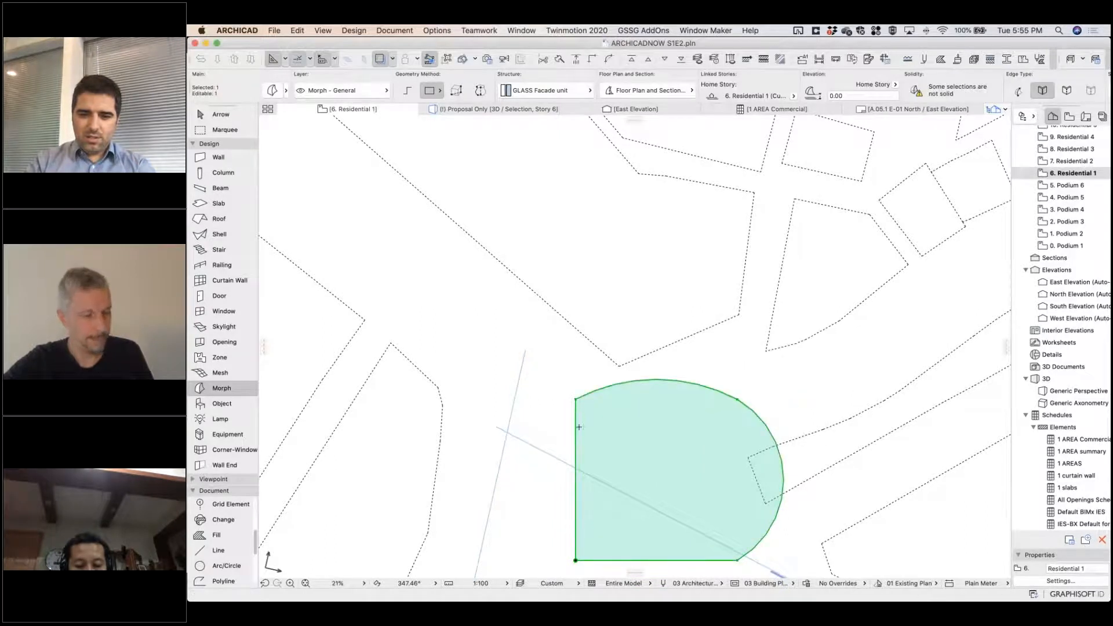
Bulge the morph's two remaining straight edges, the left and the bottom one, outward to complete a rounded outline.
{"action": "left_click", "coordinate": [575, 428]}
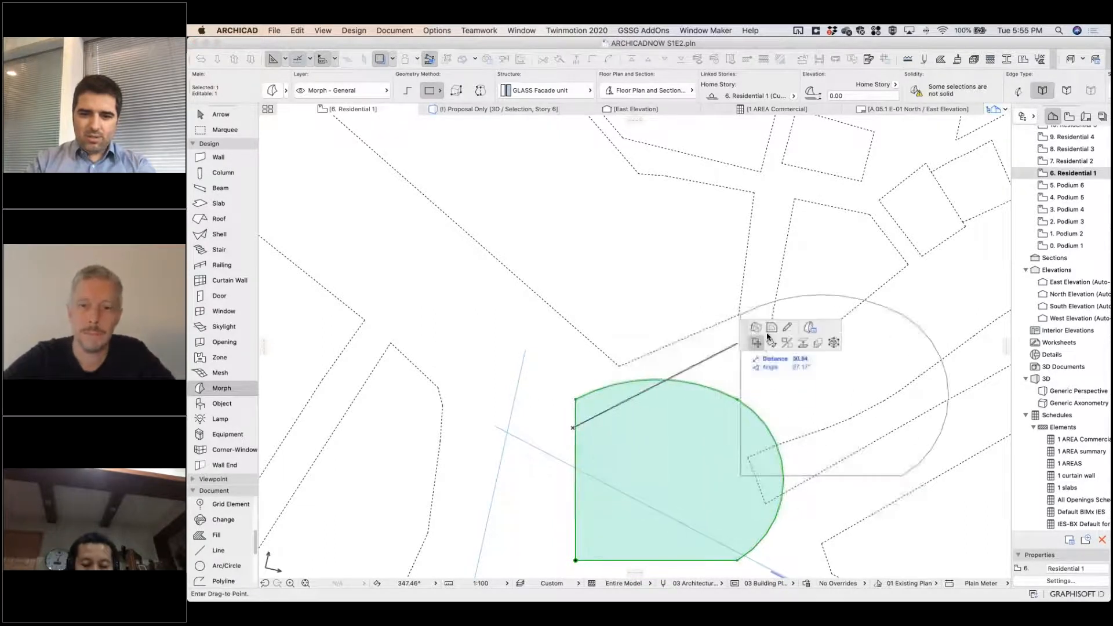
{"action": "key", "text": "Escape"}
{"action": "left_click", "coordinate": [575, 429]}
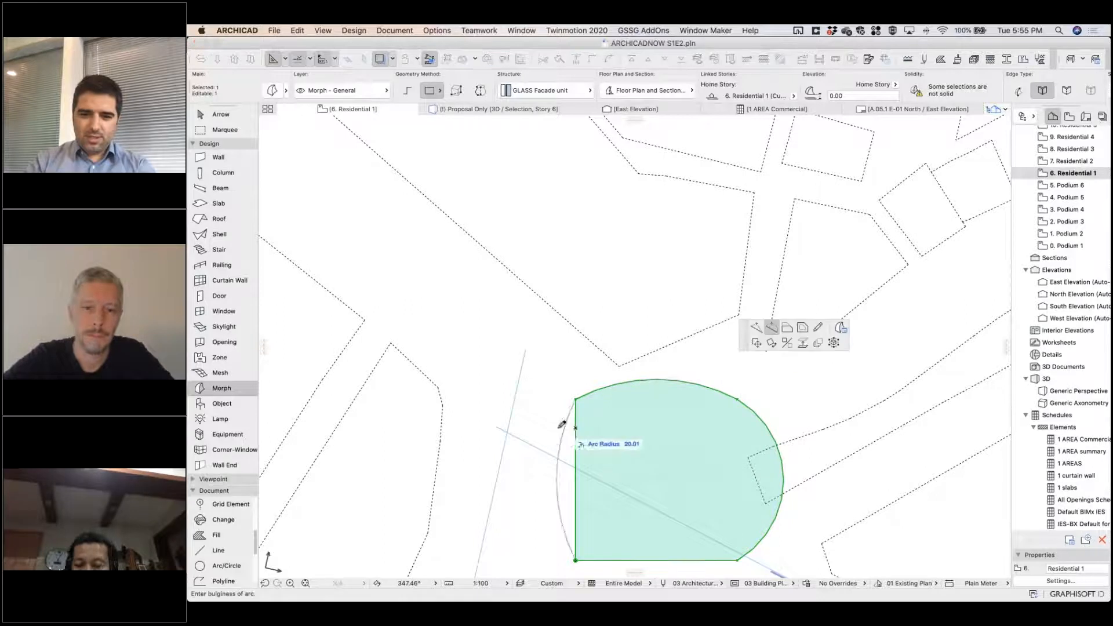
{"action": "left_click", "coordinate": [560, 478]}
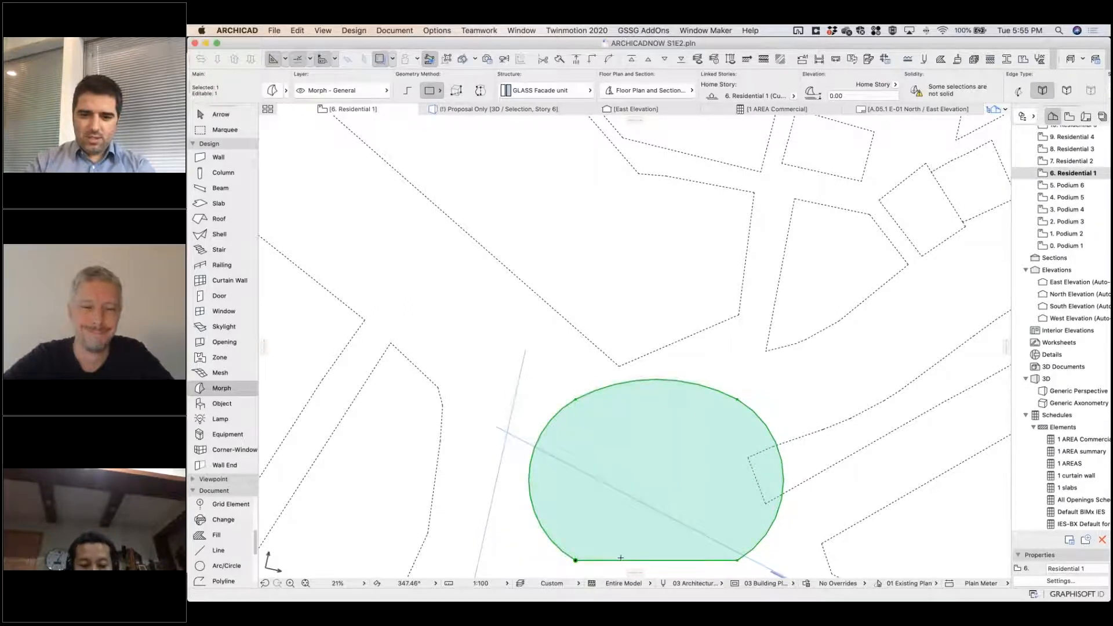
{"action": "left_click", "coordinate": [620, 557]}
{"action": "scroll", "coordinate": [631, 510], "scroll_direction": "down", "scroll_amount": 3}
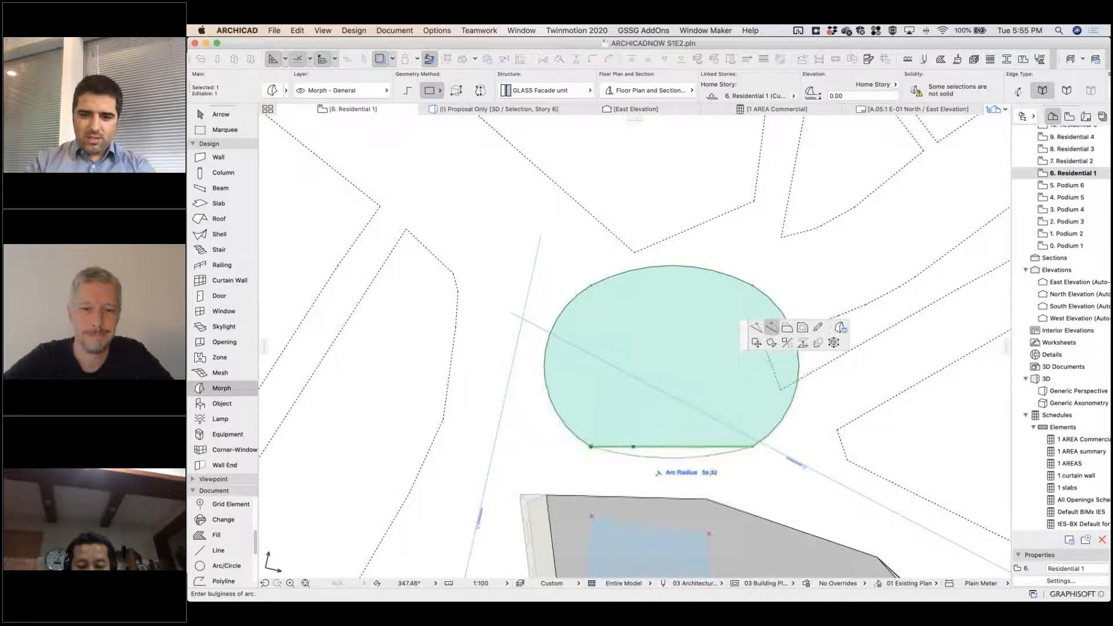
{"action": "left_click", "coordinate": [644, 457]}
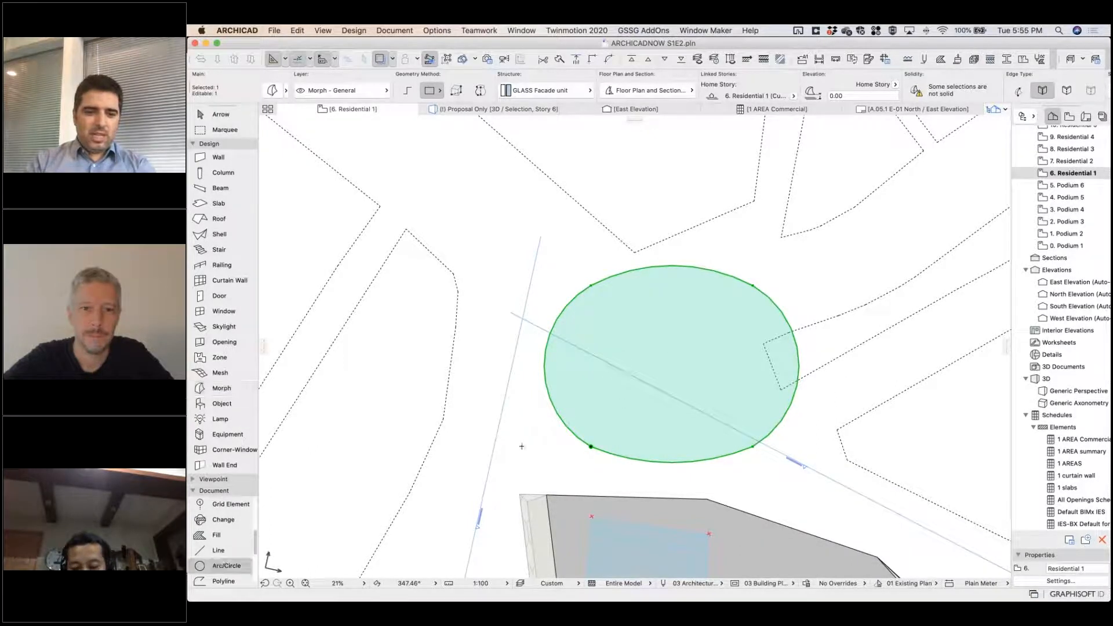
Draw a small circle inside the rounded morph, showing the hidden Building Rooftop.DM layer for it.
{"action": "left_click", "coordinate": [222, 565]}
{"action": "left_click", "coordinate": [678, 371]}
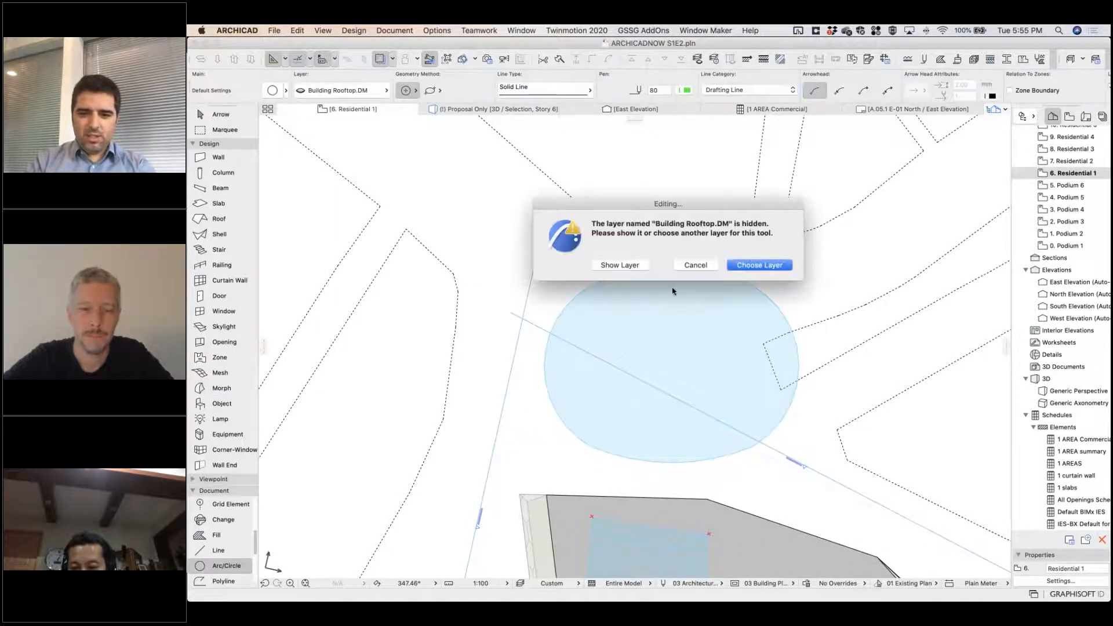
{"action": "left_click", "coordinate": [626, 268]}
{"action": "left_click", "coordinate": [647, 342]}
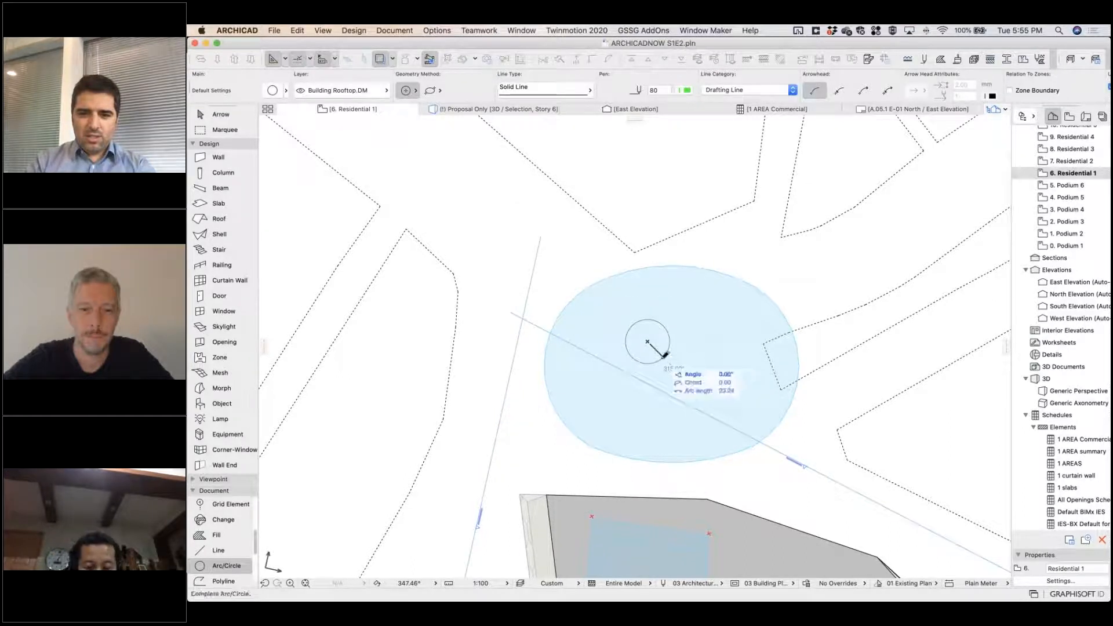
{"action": "left_click", "coordinate": [665, 354]}
Move the small circle to the middle of the rounded morph and add its outline to the morph's face.
{"action": "left_click", "coordinate": [668, 354], "text": "shift"}
{"action": "key", "text": "super+d"}
{"action": "left_click", "coordinate": [647, 342]}
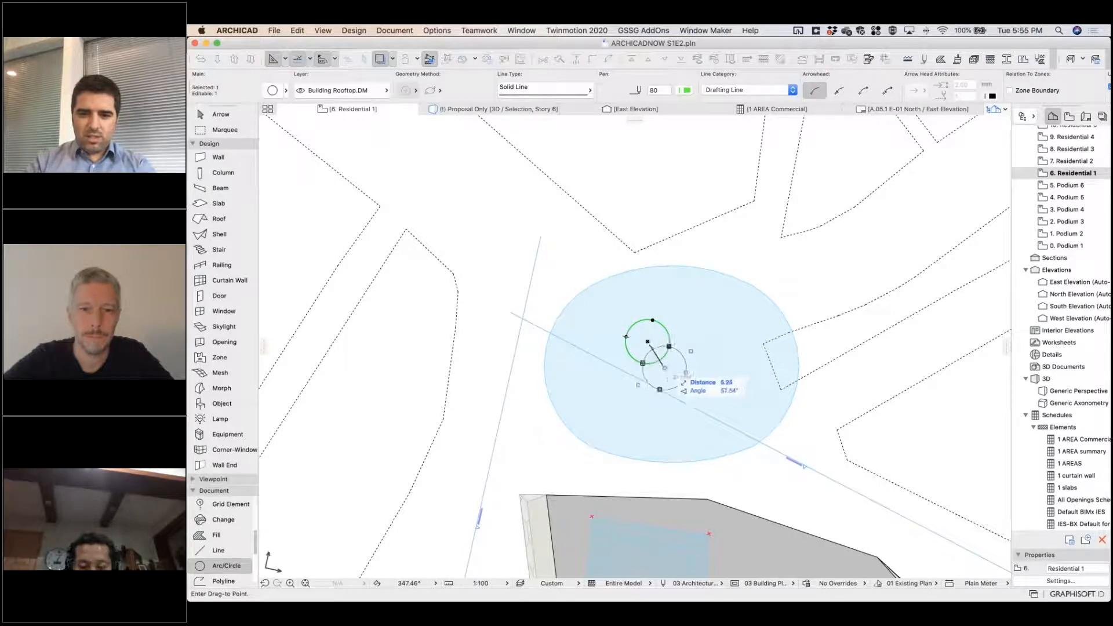
{"action": "left_click", "coordinate": [669, 364]}
{"action": "left_click", "coordinate": [691, 350], "text": "shift"}
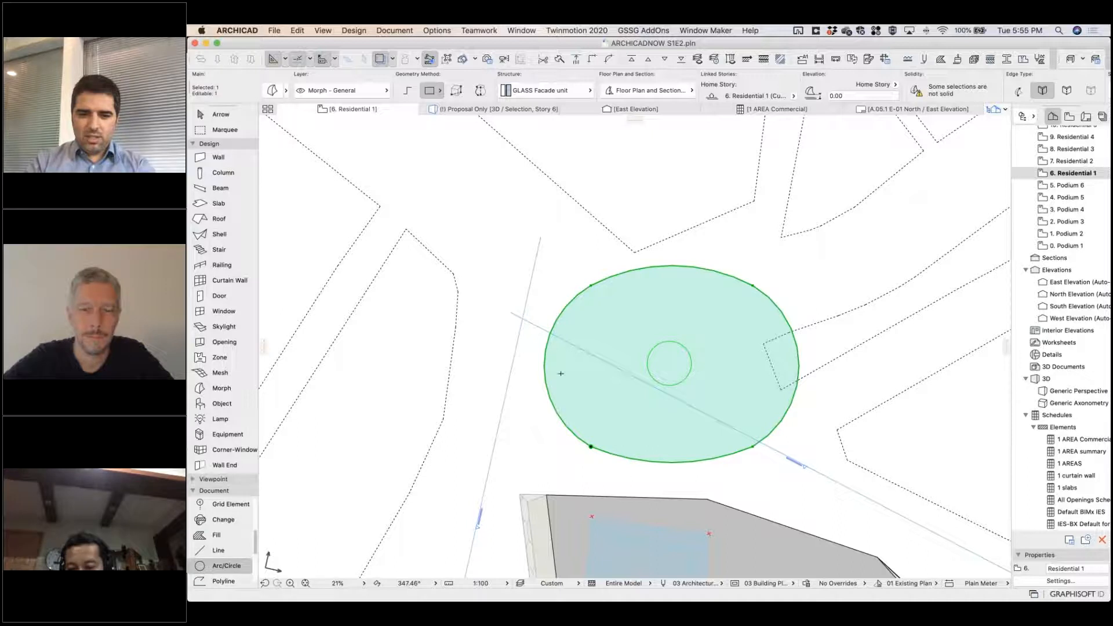
{"action": "left_click", "coordinate": [736, 323], "text": "alt"}
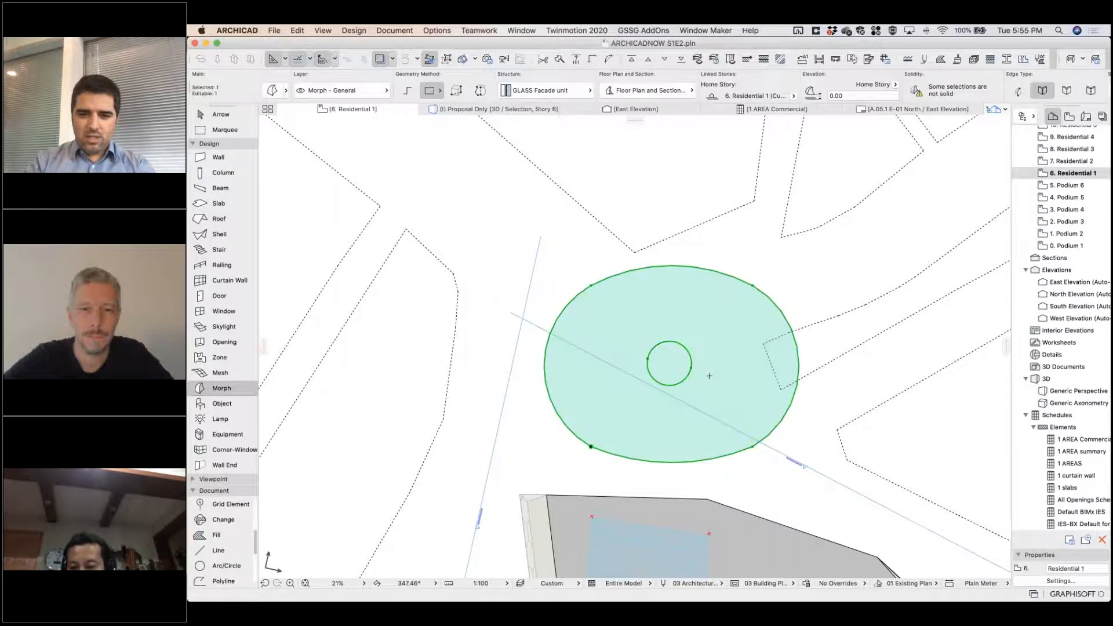
Show the rounded morph in 3D and extrude its outer face perpendicular to the surface, leaving the inner circle recessed.
{"action": "key", "text": "F5"}
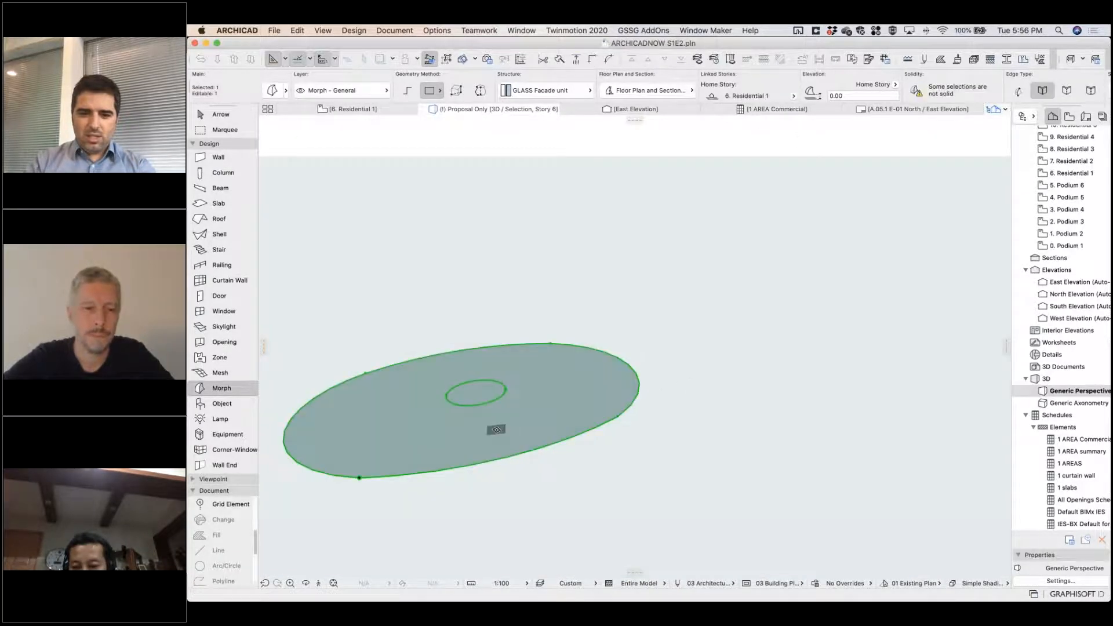
{"action": "left_click", "coordinate": [496, 430]}
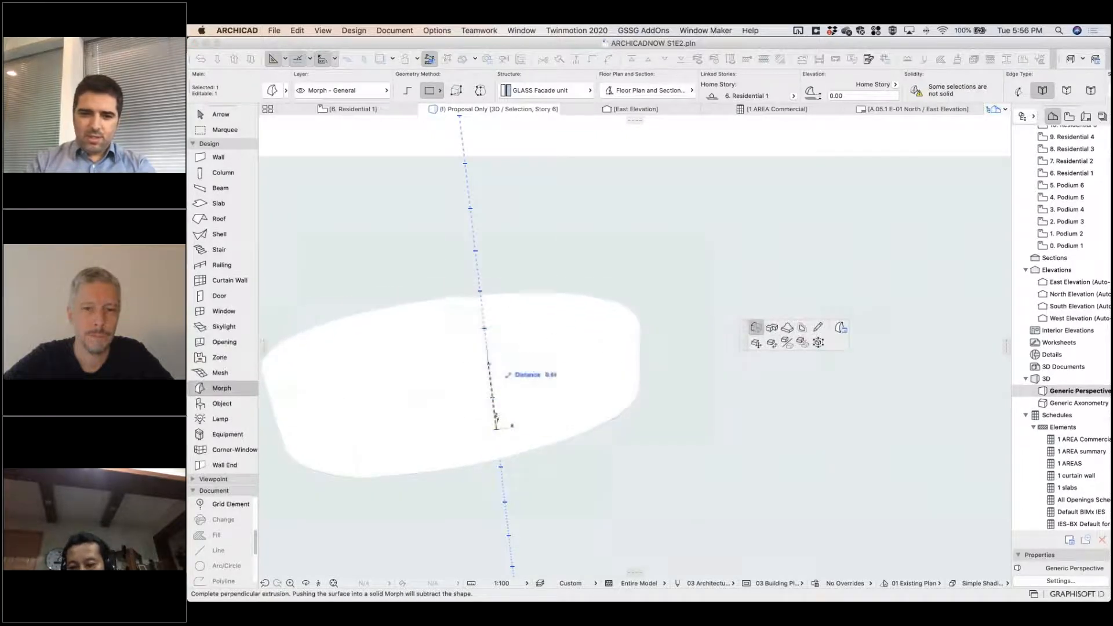
{"action": "left_click", "coordinate": [489, 364]}
{"action": "middle_click_drag", "start_coordinate": [496, 368], "coordinate": [565, 431], "text": "shift"}
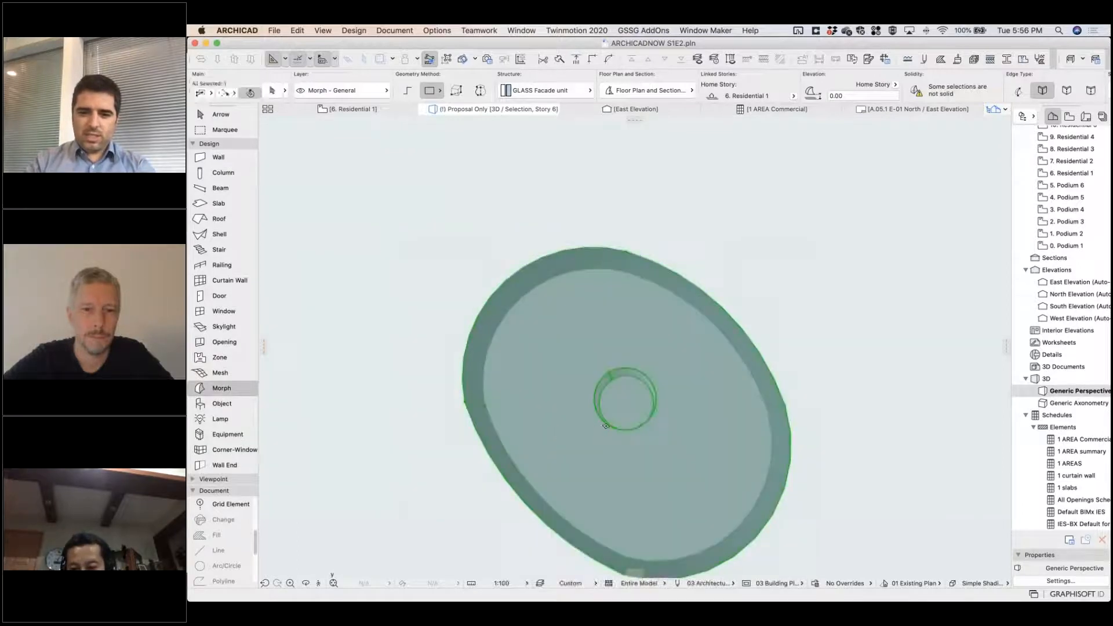
Select only the circular face inside the extruded morph as a sub-element and delete it to open a through hole.
{"action": "left_click", "coordinate": [608, 422]}
{"action": "key", "text": "Escape"}
{"action": "key", "text": "Escape"}
{"action": "key", "text": "Escape"}
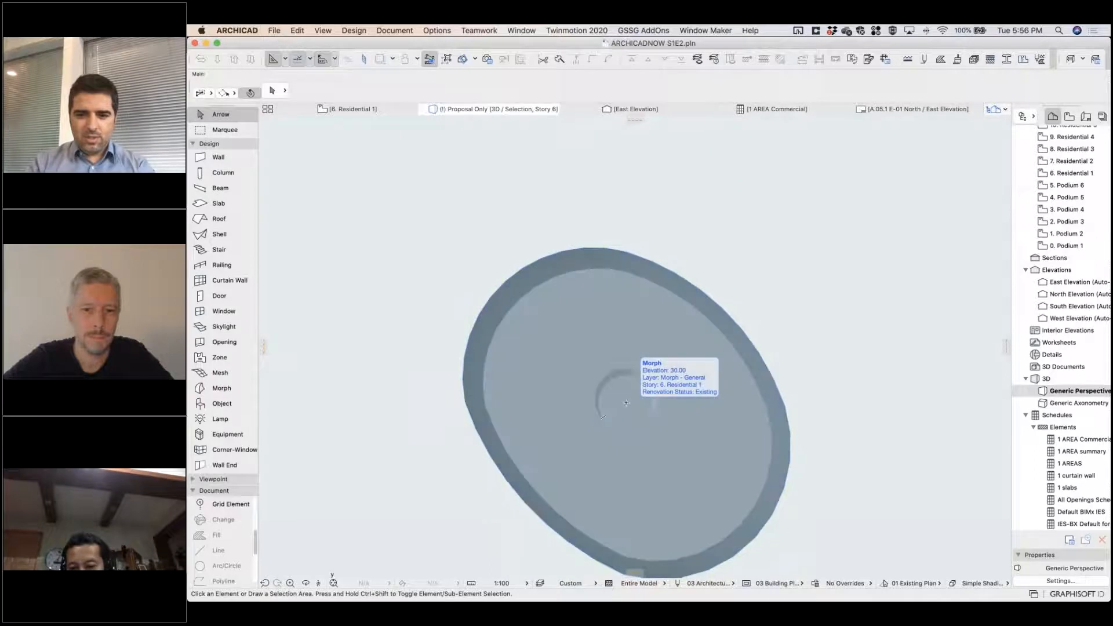
{"action": "left_click", "coordinate": [626, 402]}
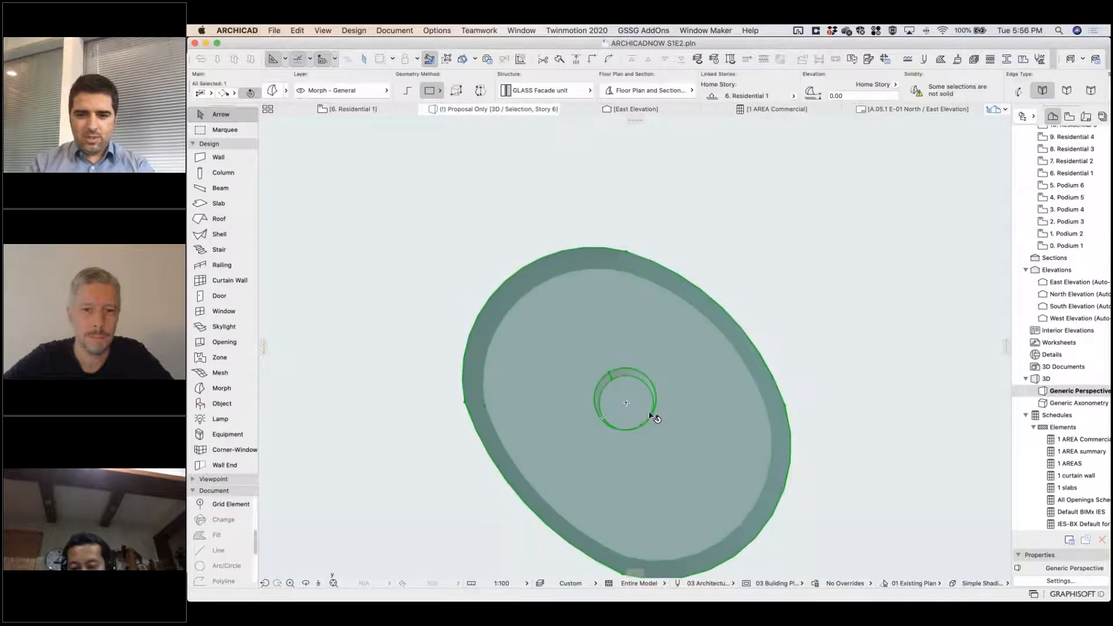
{"action": "left_click", "coordinate": [261, 118]}
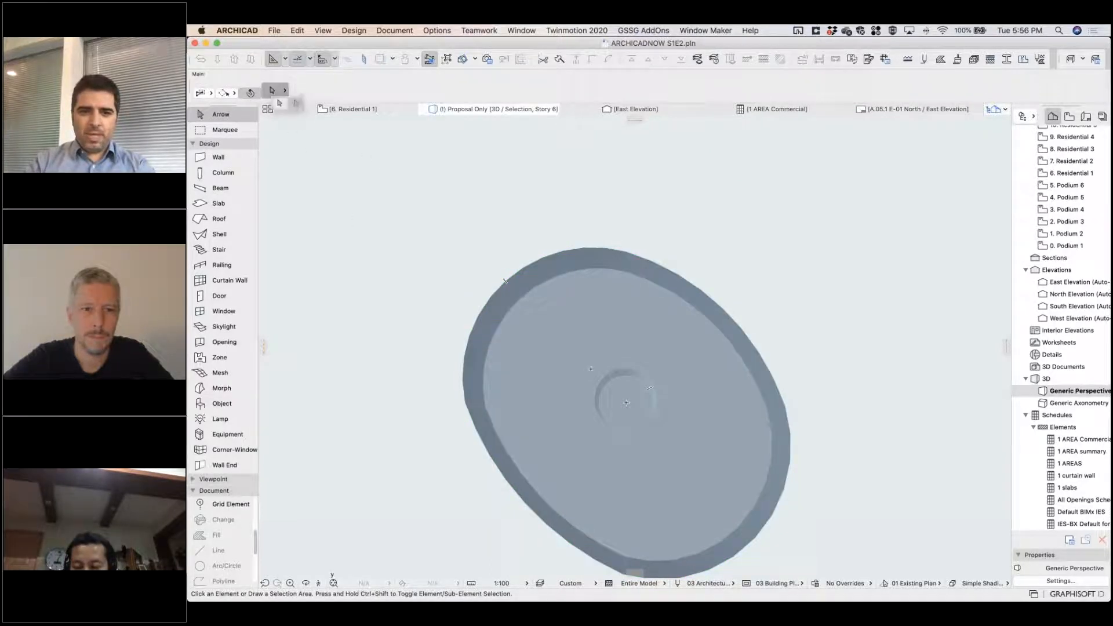
{"action": "left_click", "coordinate": [628, 408]}
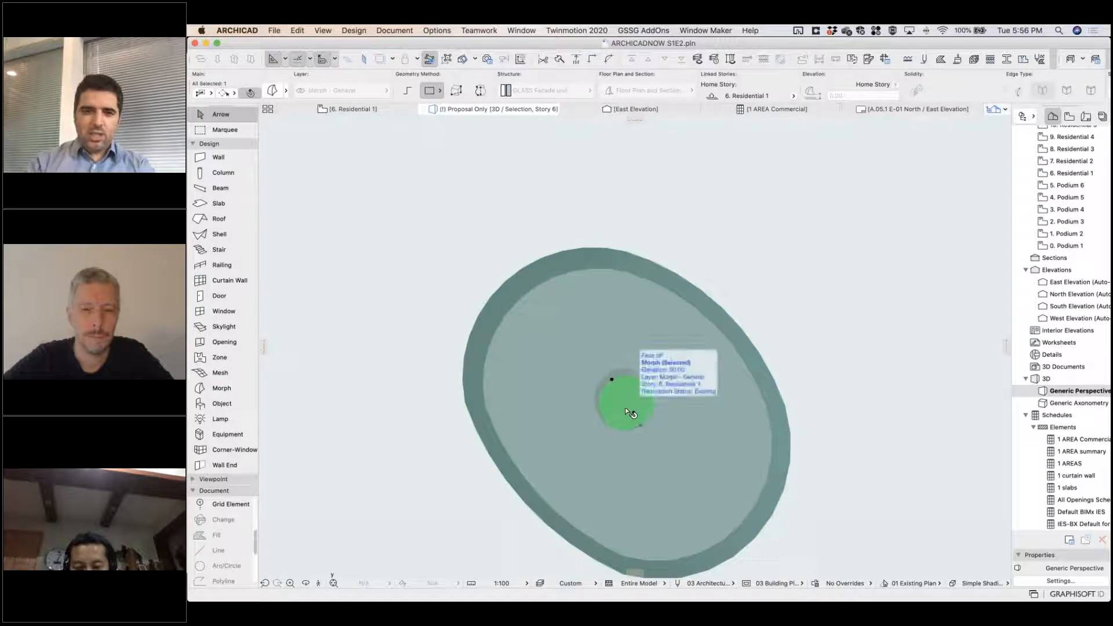
{"action": "key", "text": "Delete"}
{"action": "middle_click_drag", "start_coordinate": [661, 389], "coordinate": [662, 430], "text": "shift"}
Select the whole morph, fillet its upper edges with a radius of 2.00 and inspect the rounding around the hole.
{"action": "left_click", "coordinate": [669, 369]}
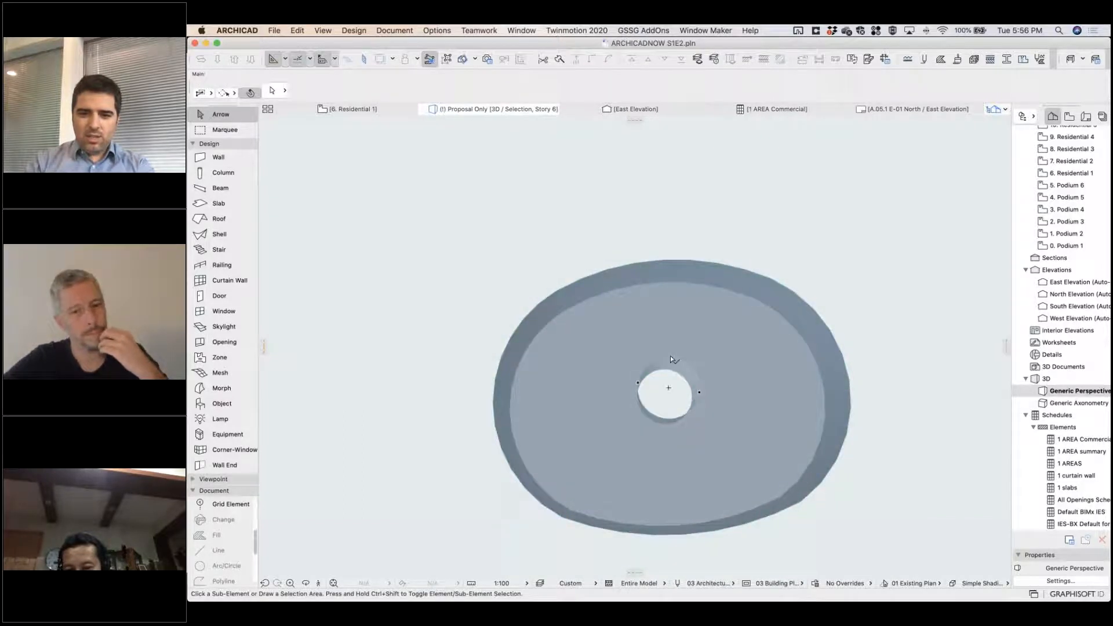
{"action": "left_click", "coordinate": [285, 91]}
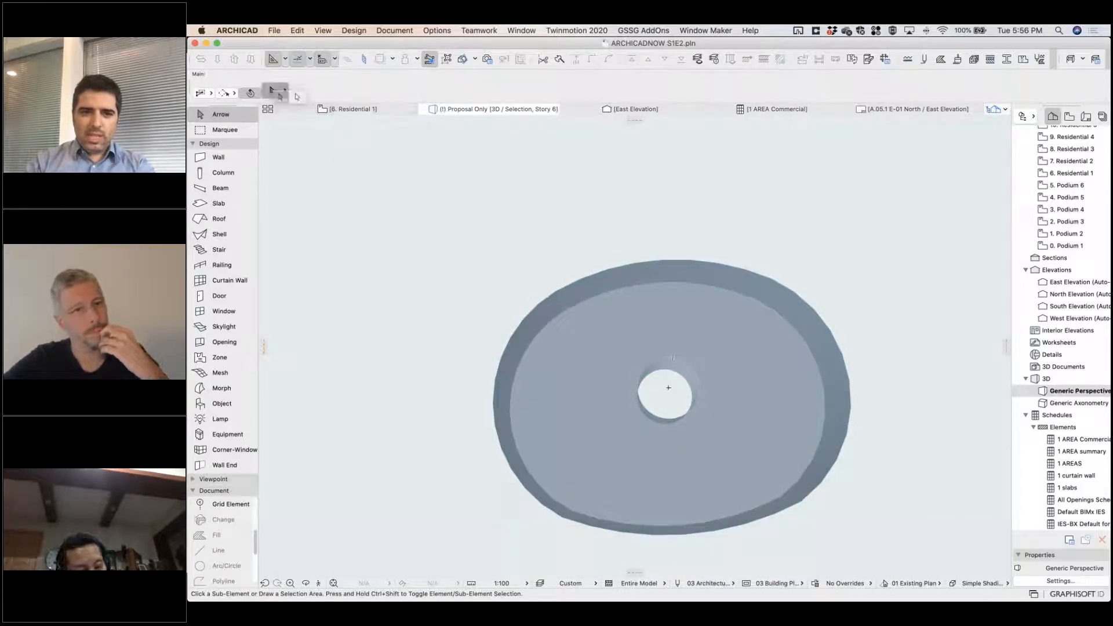
{"action": "left_click", "coordinate": [283, 97]}
{"action": "left_click", "coordinate": [668, 364]}
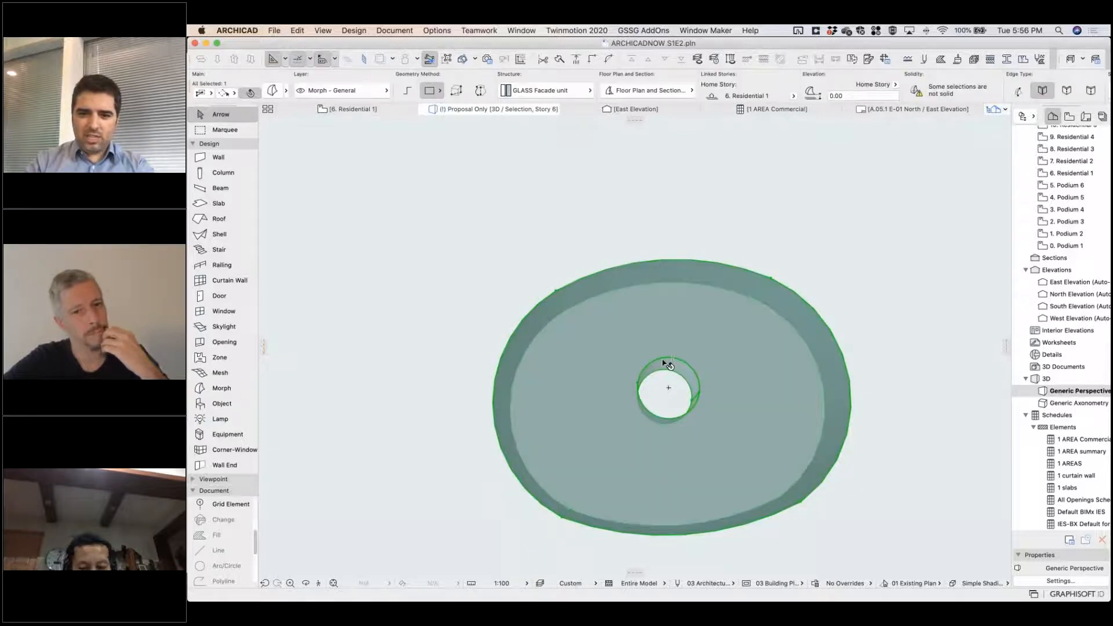
{"action": "left_click", "coordinate": [668, 364]}
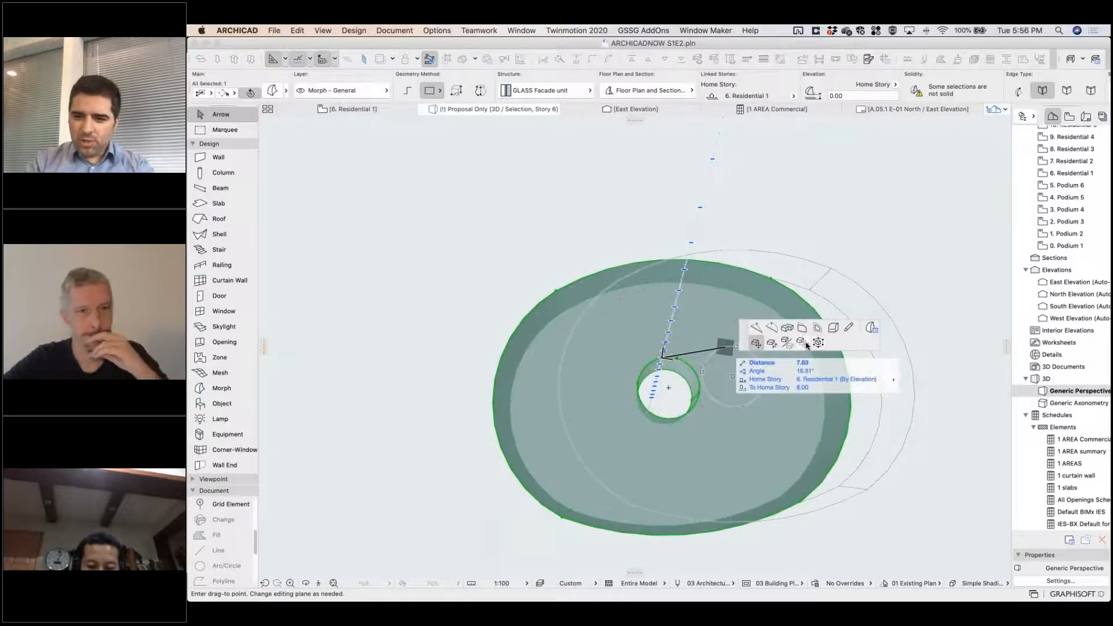
{"action": "left_click", "coordinate": [833, 327]}
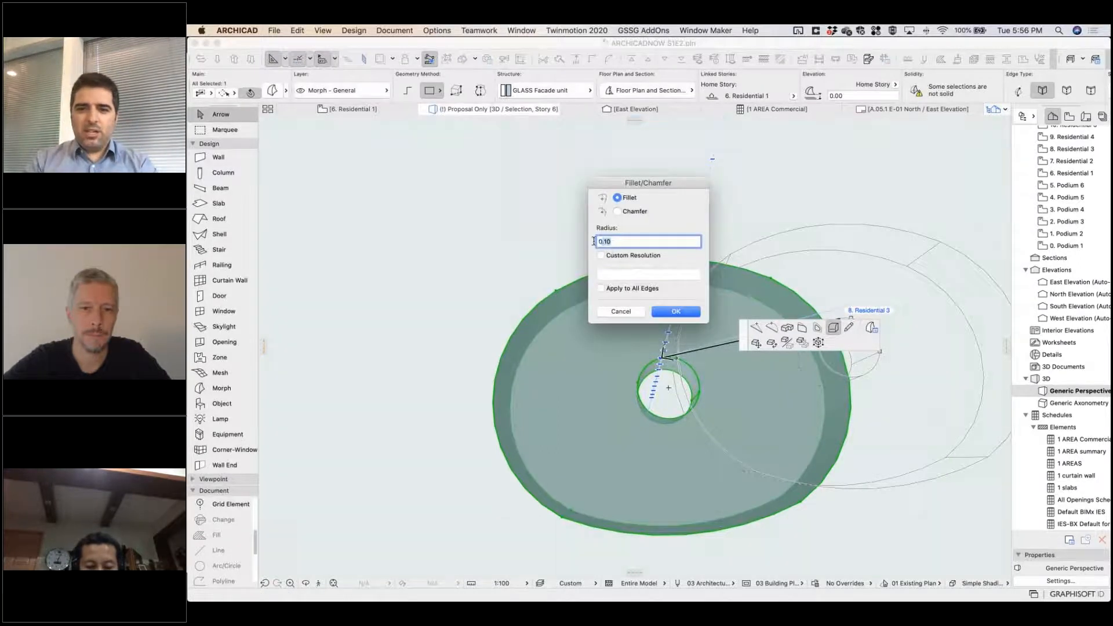
{"action": "type", "text": "2.00"}
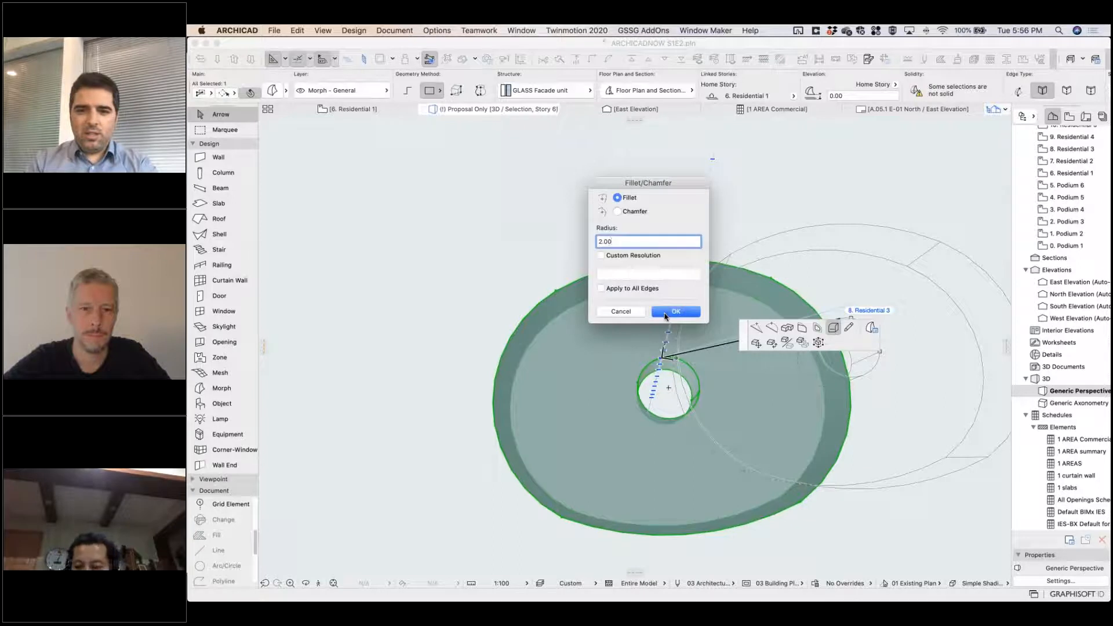
{"action": "left_click", "coordinate": [677, 312]}
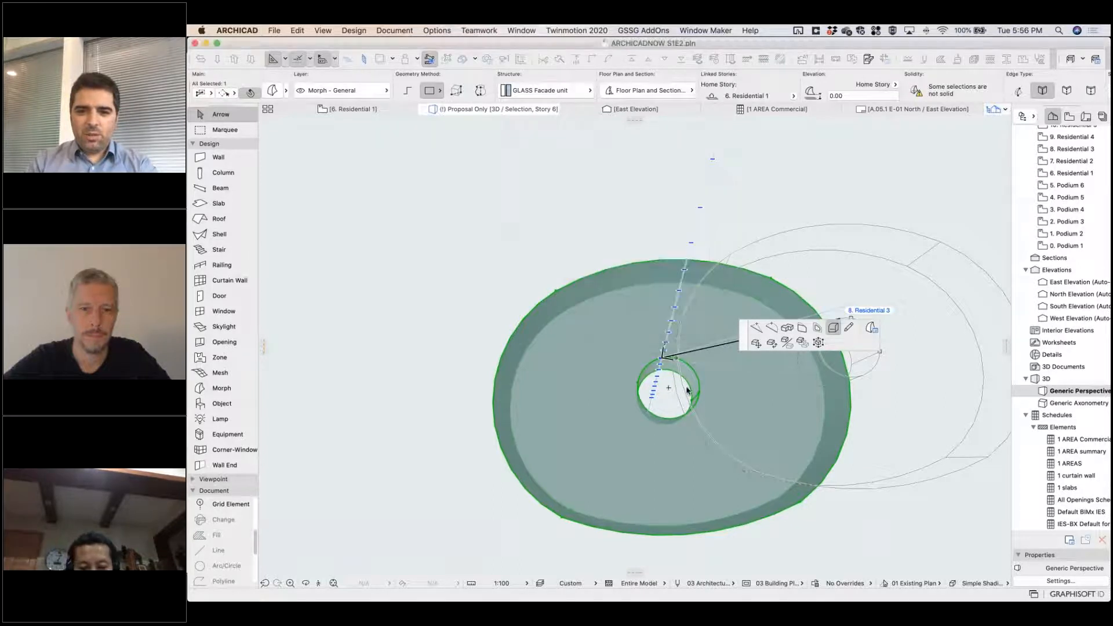
{"action": "middle_click_drag", "start_coordinate": [711, 277], "coordinate": [348, 313], "text": "shift"}
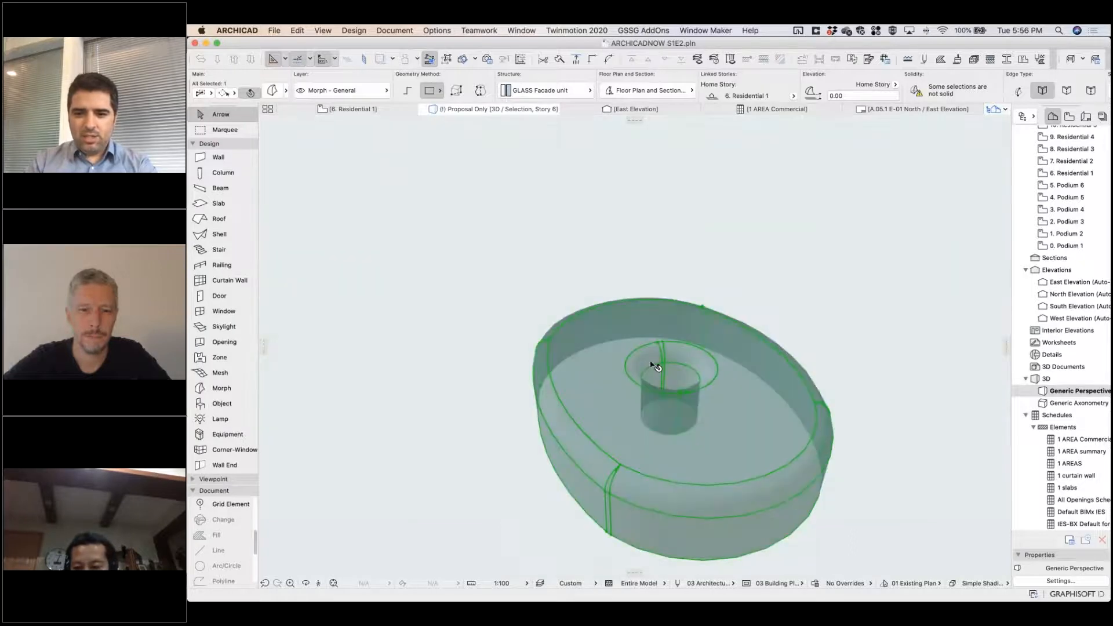
{"action": "scroll", "coordinate": [654, 363], "scroll_direction": "up", "scroll_amount": 6}
{"action": "left_click", "coordinate": [807, 368]}
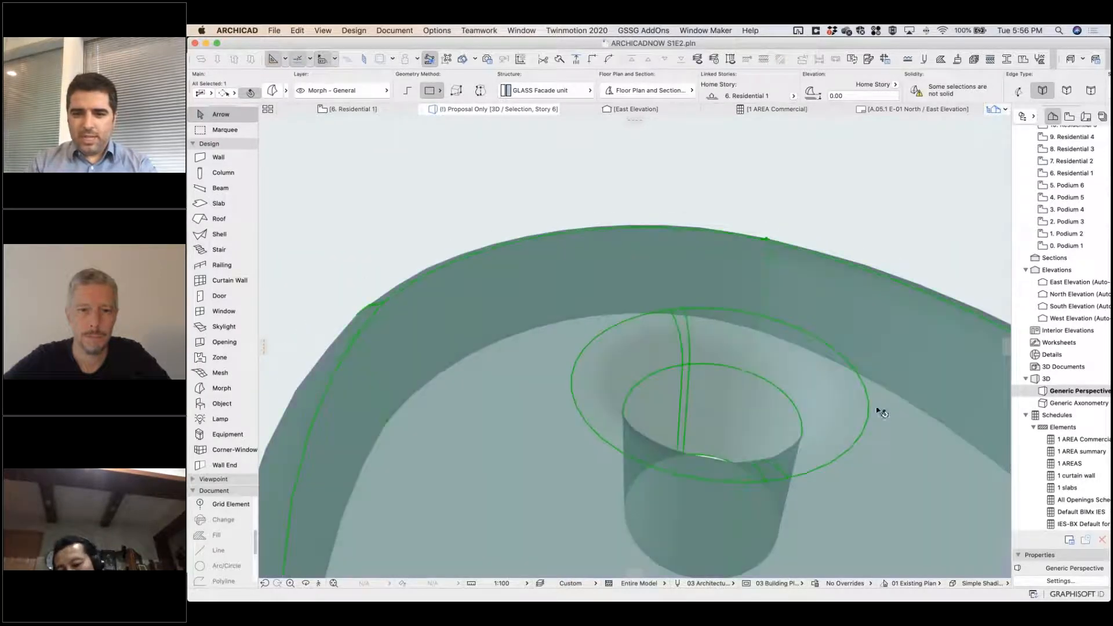
Examine the filleted morph, its rounded edges and the through hole from several angles in 3D.
{"action": "middle_click_drag", "start_coordinate": [561, 469], "coordinate": [765, 499], "text": "shift"}
{"action": "middle_click_drag", "start_coordinate": [666, 414], "coordinate": [723, 451], "text": "shift"}
{"action": "scroll", "coordinate": [817, 410], "scroll_direction": "down", "scroll_amount": 5}
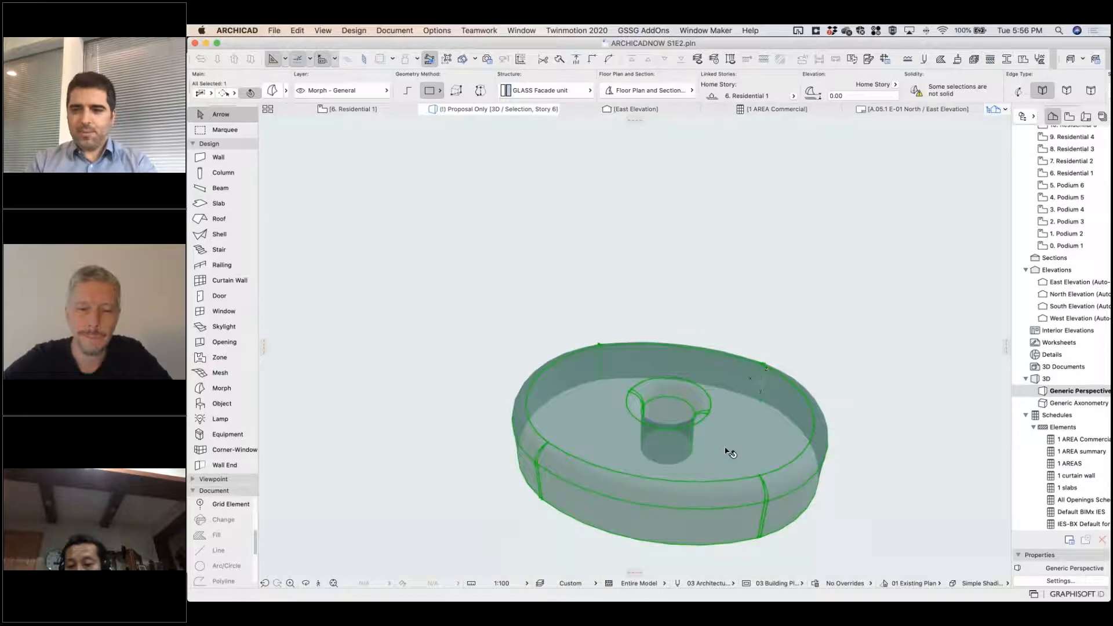
{"action": "key", "text": "Escape"}
{"action": "middle_click_drag", "start_coordinate": [666, 431], "coordinate": [681, 427]}
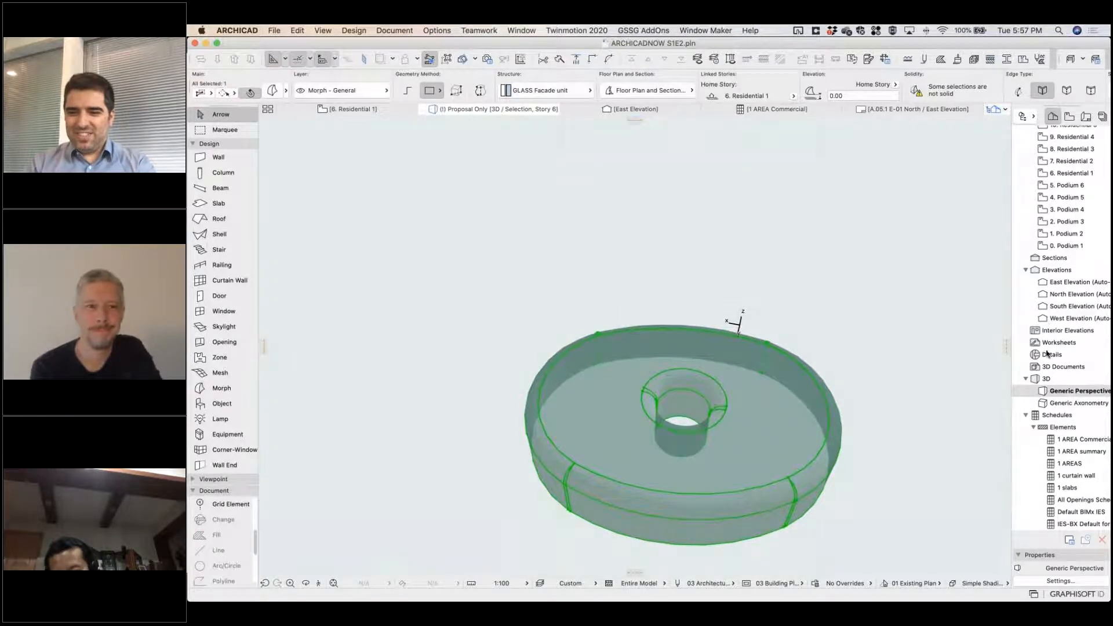
{"action": "middle_click_drag", "start_coordinate": [827, 343], "coordinate": [849, 410], "text": "shift"}
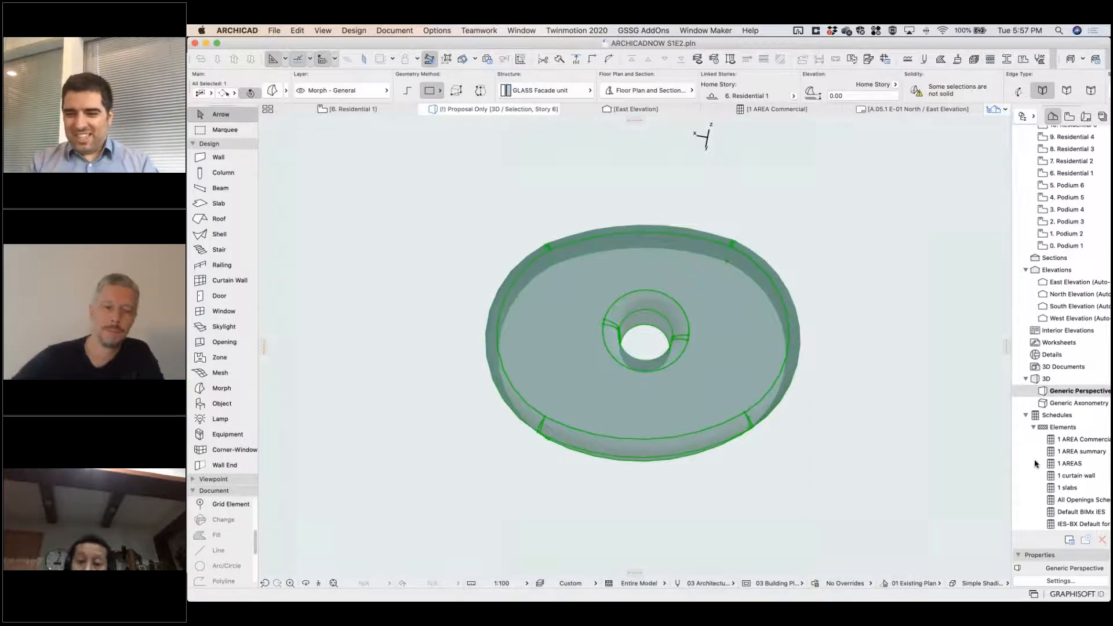
Switch from Archicad to the slideshow presentation with the Q&A session slide.
{"action": "mouse_move", "coordinate": [695, 597]}
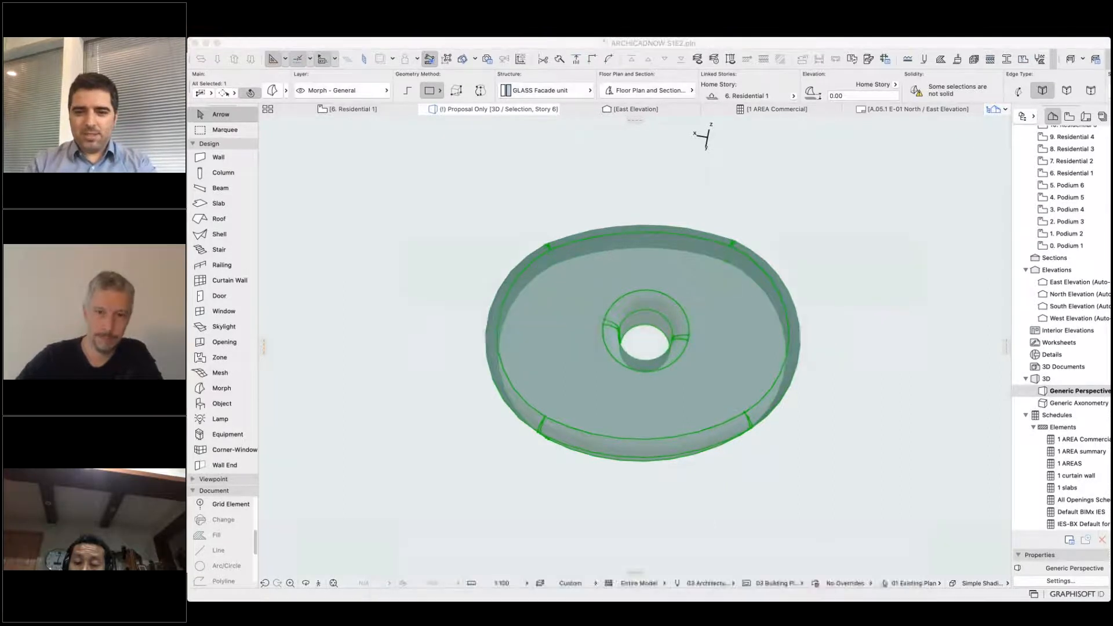
{"action": "key", "text": "super+Tab"}
{"action": "key", "text": "super+Tab"}
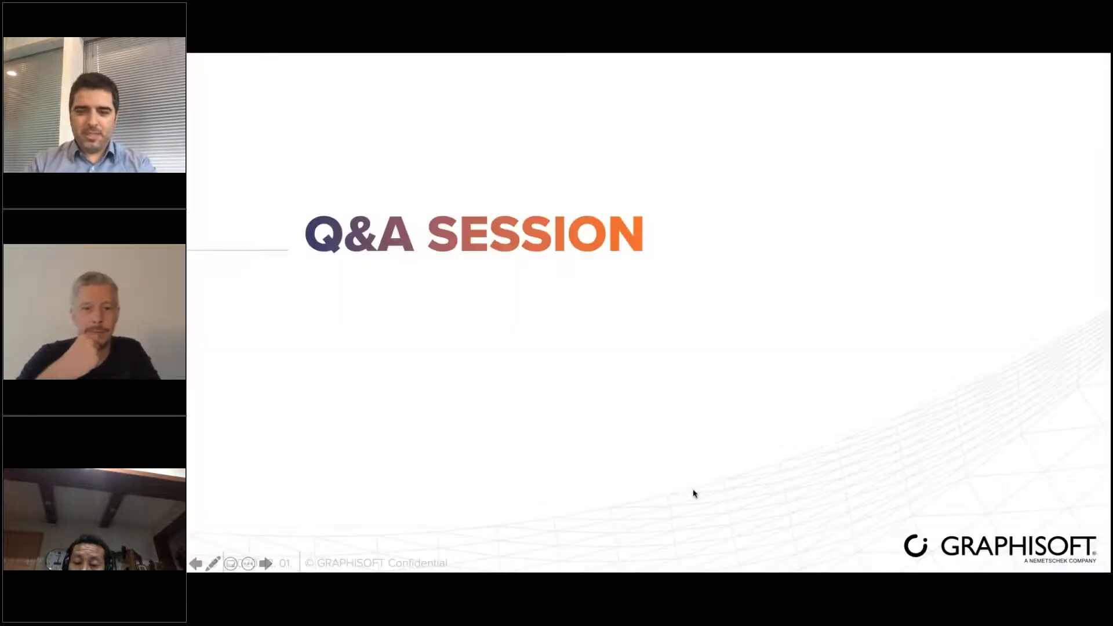
{"action": "key", "text": "Right"}
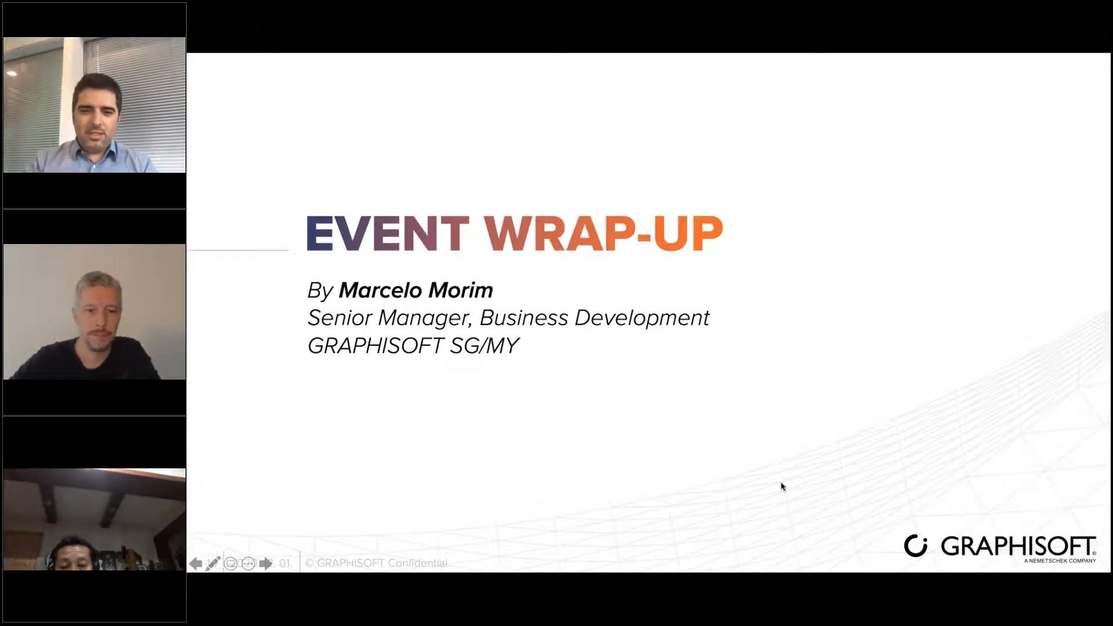
{"action": "key", "text": "Right"}
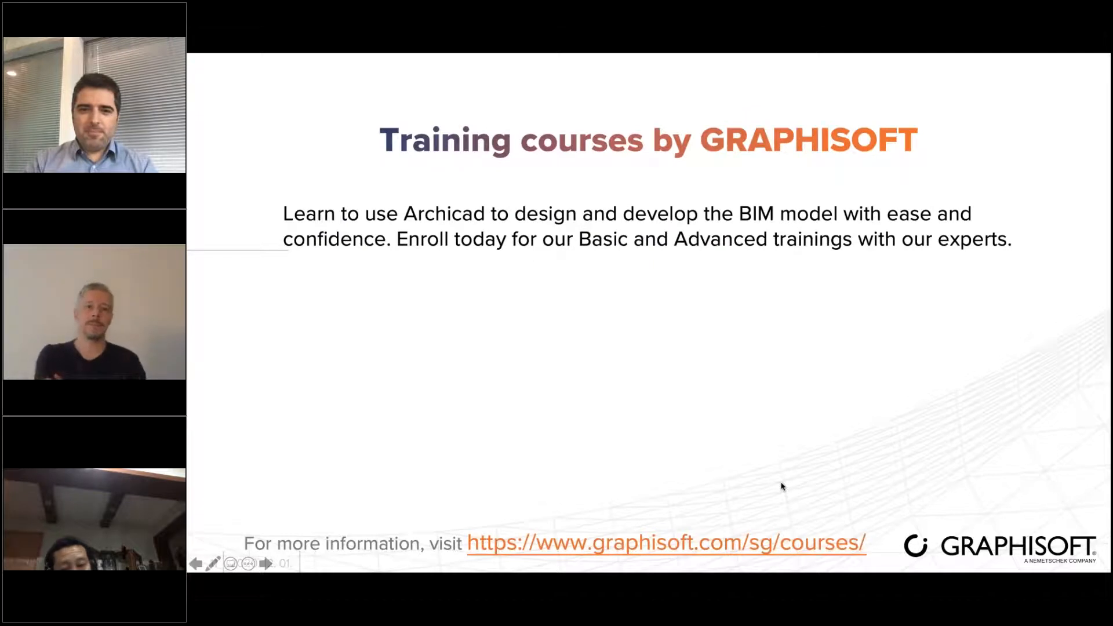